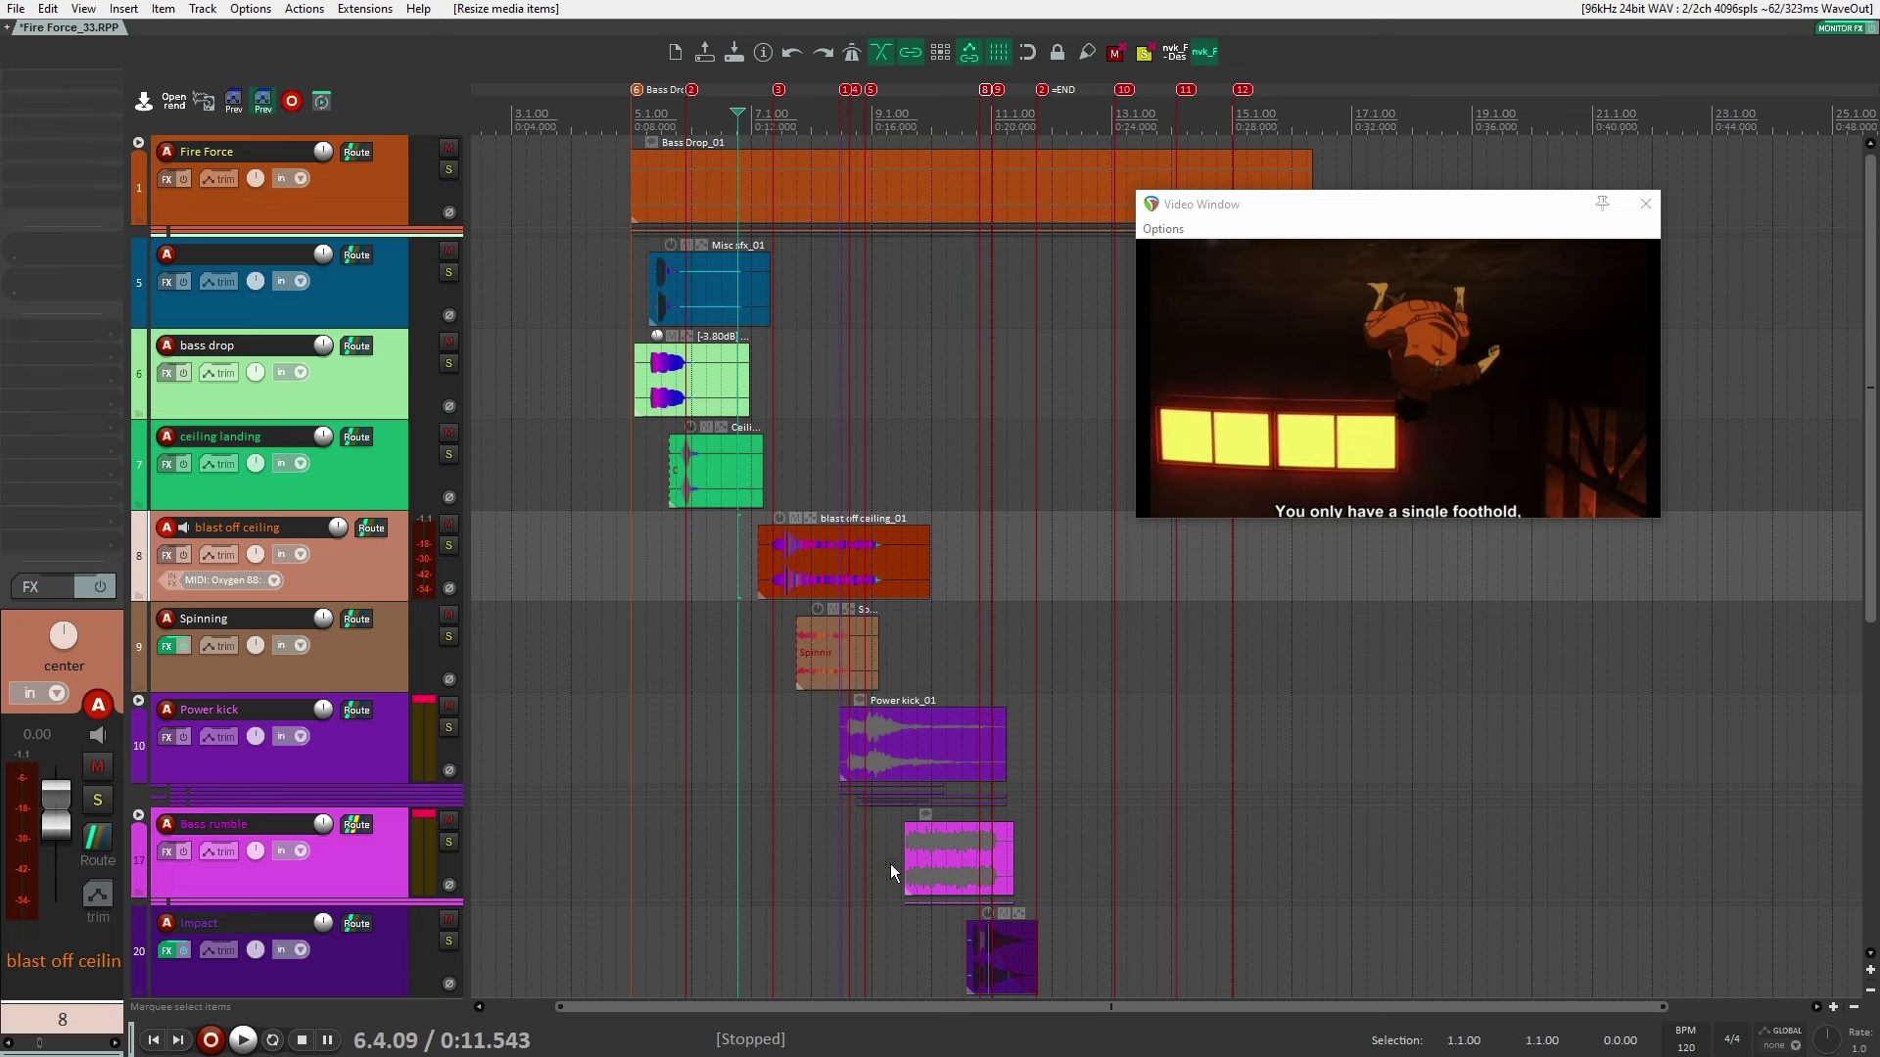
Solo the blast off ceiling track and play it from just before its clip
scroll(813, 791, "down", 2)
scroll(814, 792, "up", 2)
scroll(724, 601, "up", 3)
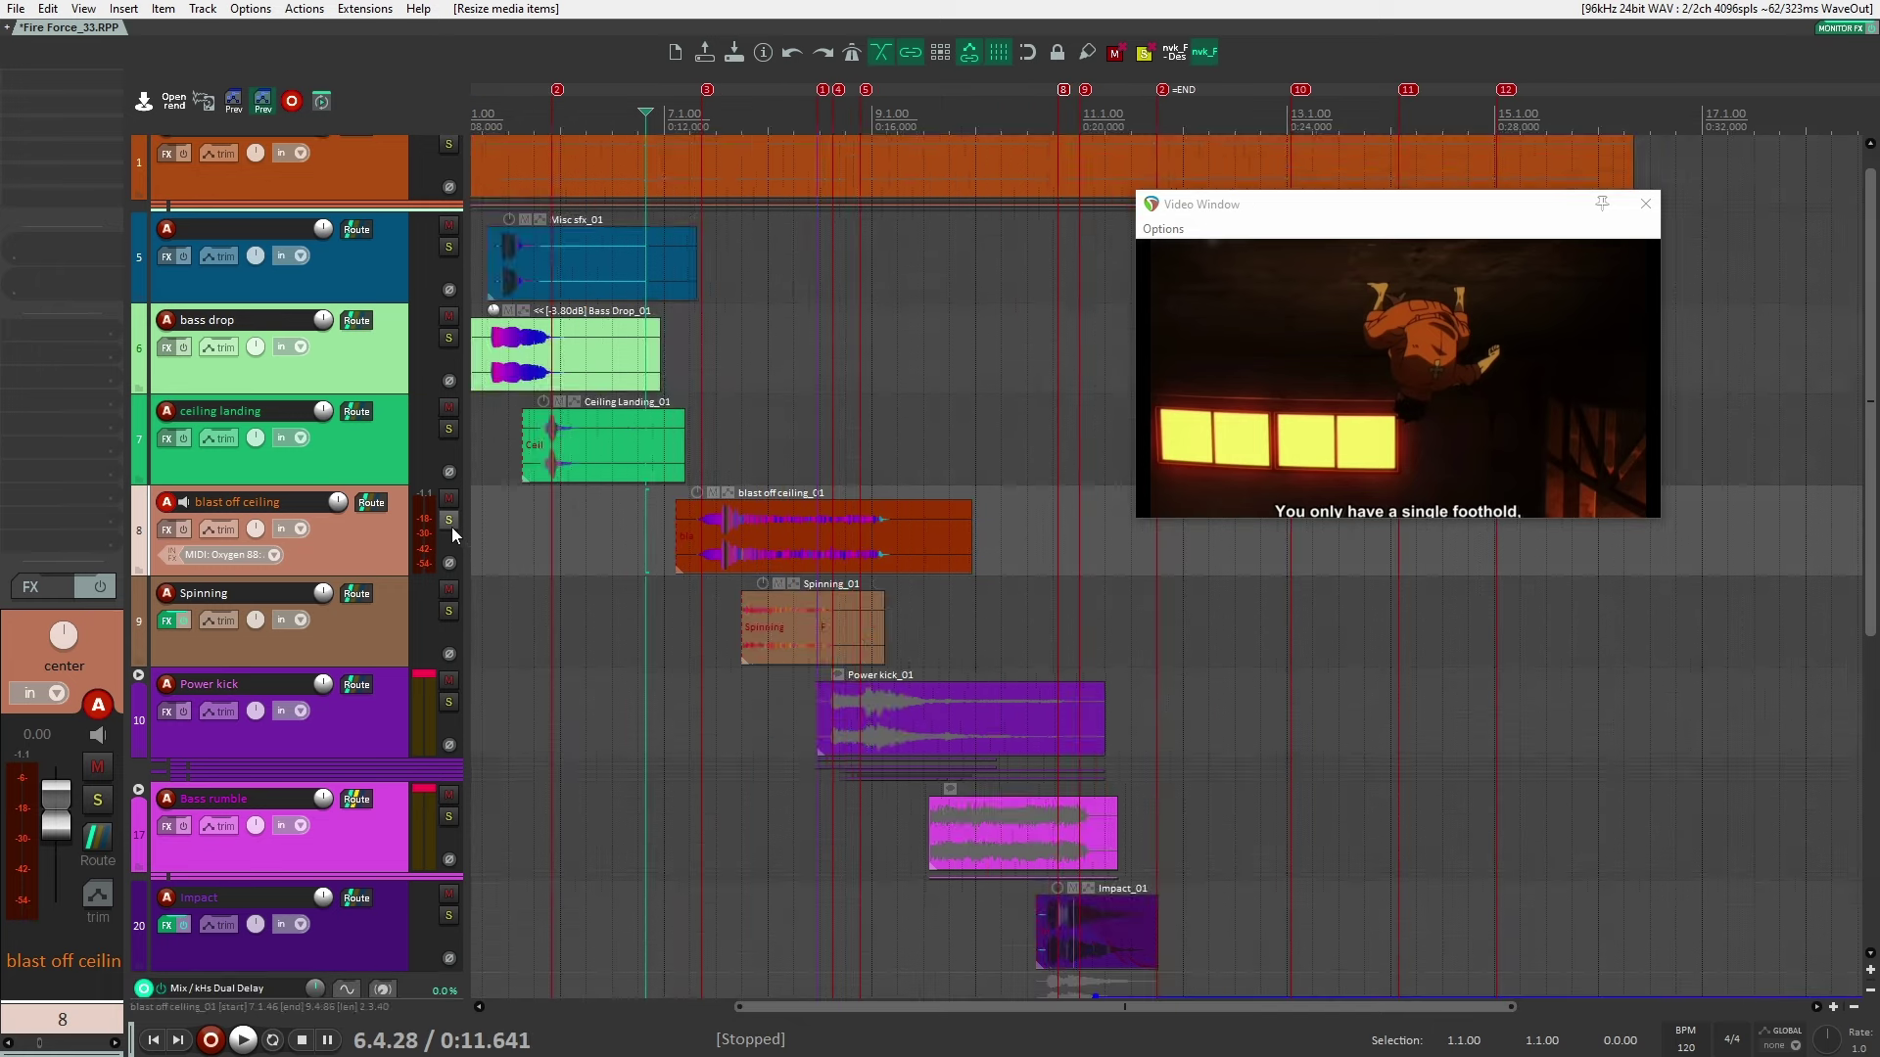
left_click(449, 520)
left_click(655, 527)
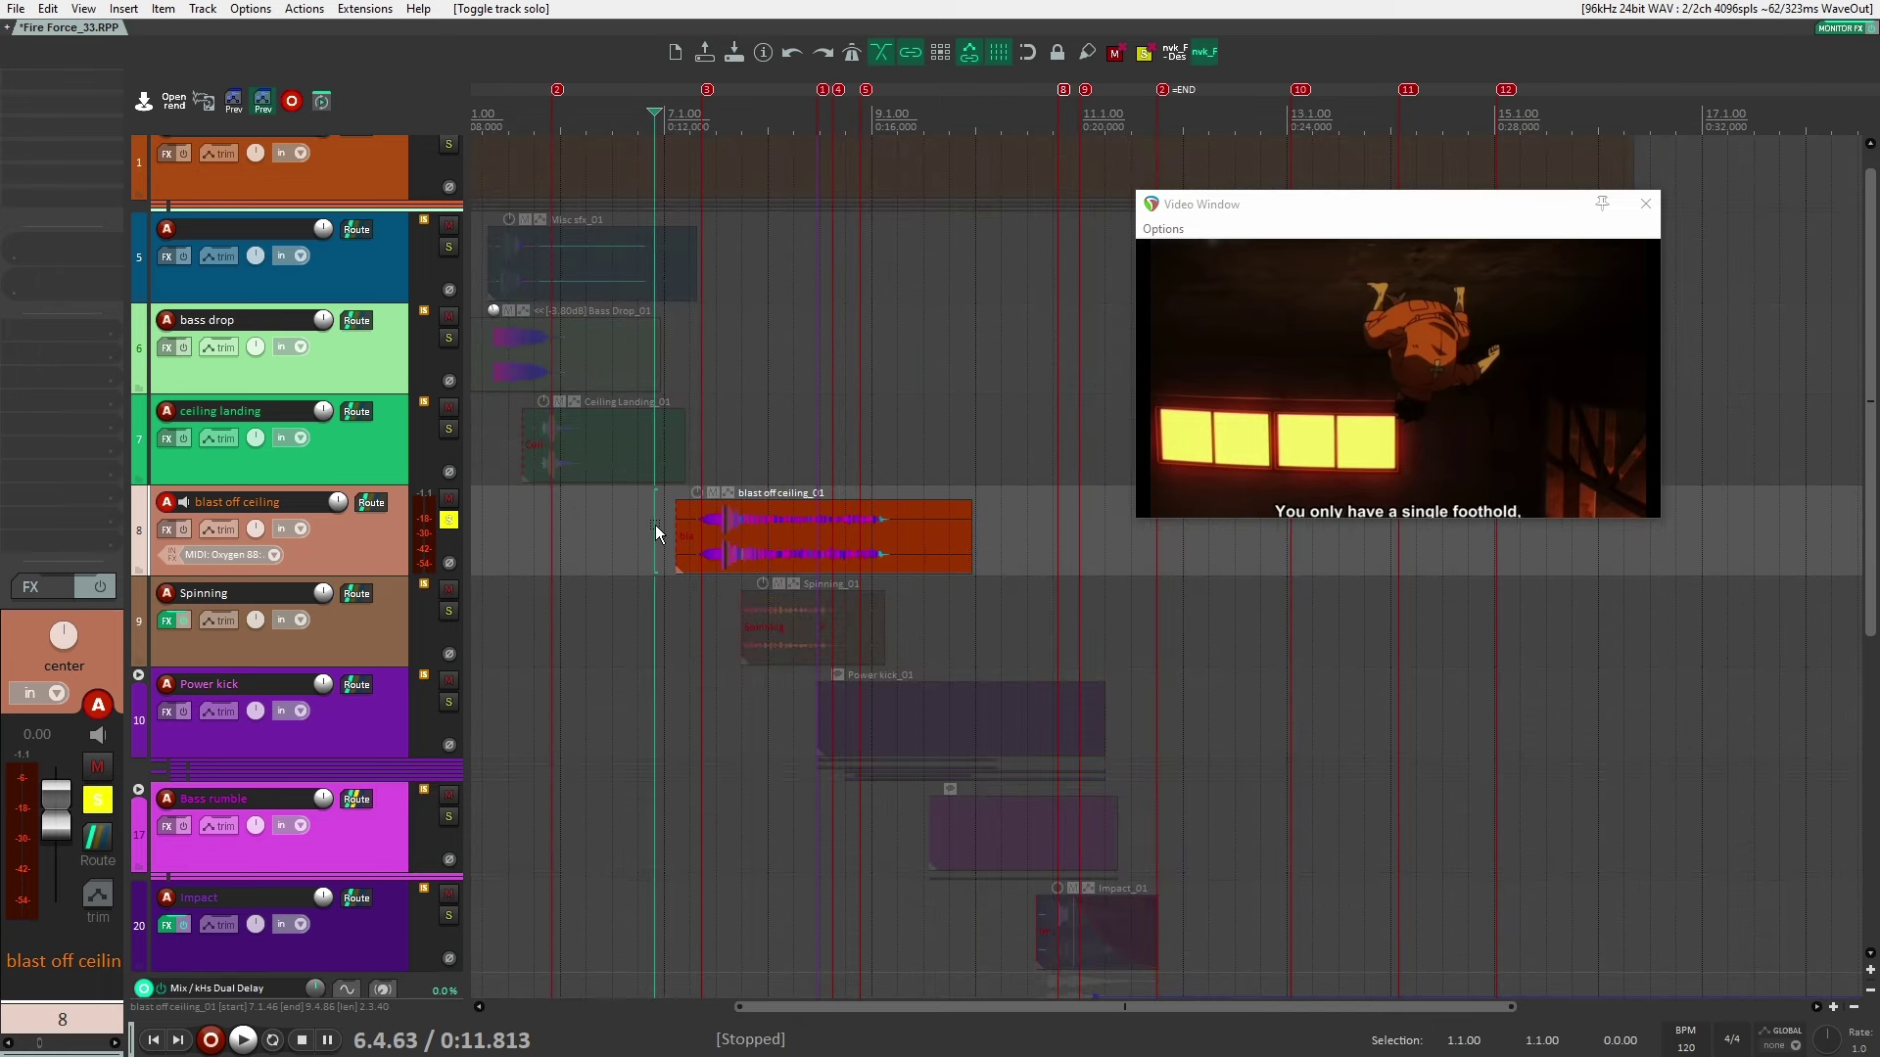
key("space")
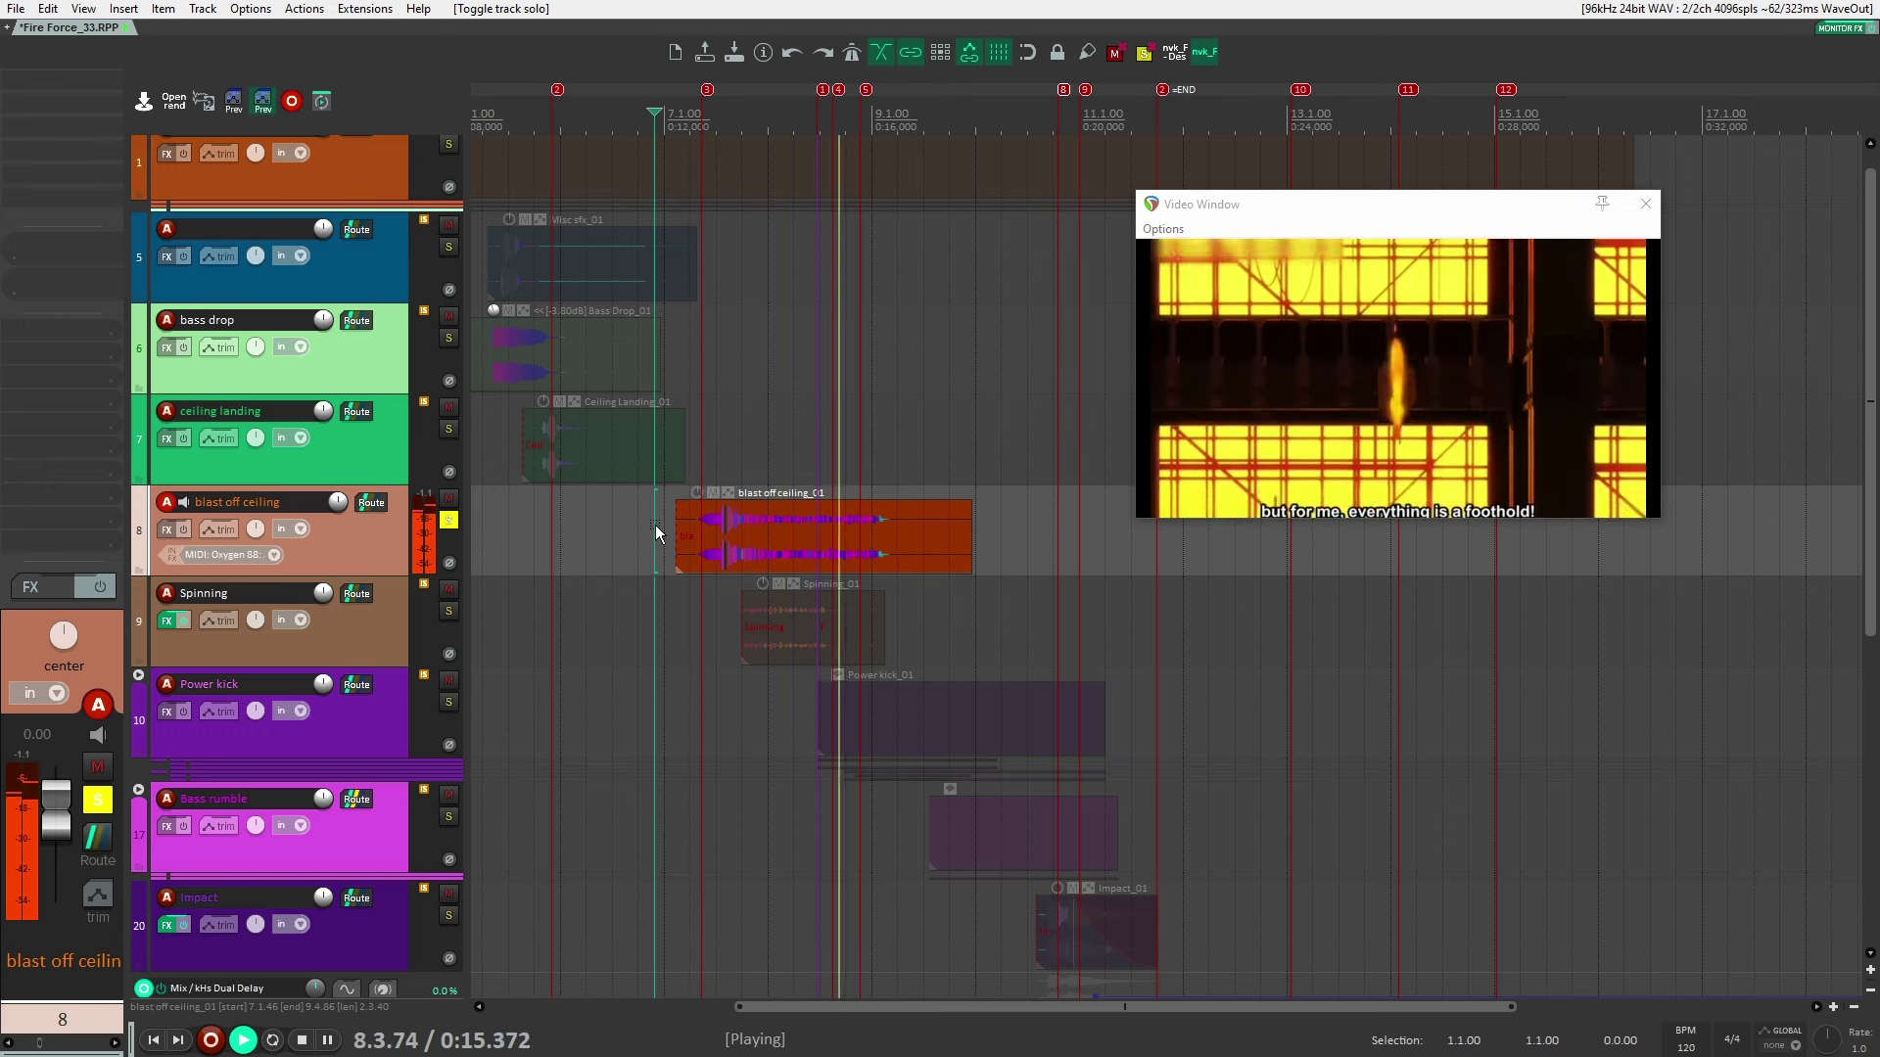
key("space")
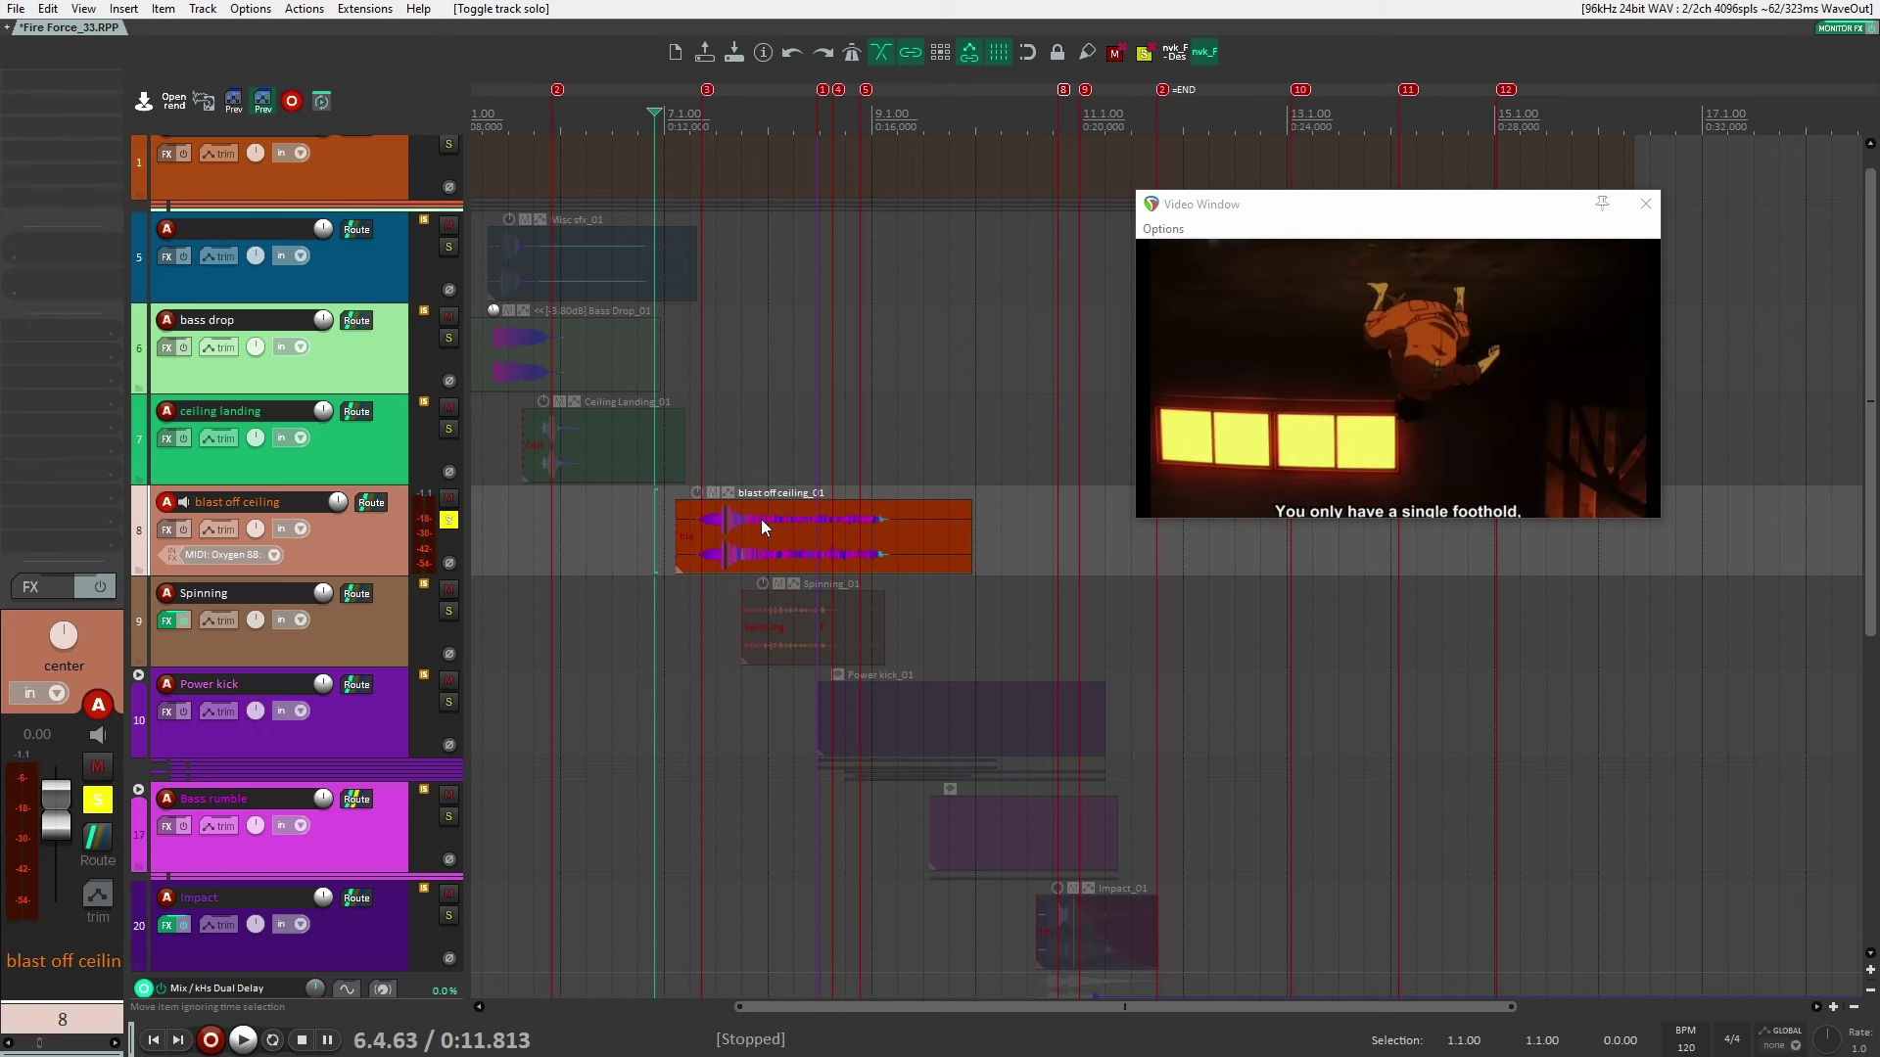
Open the blast off ceiling subproject and bring its layered clips into view
double_click(762, 519)
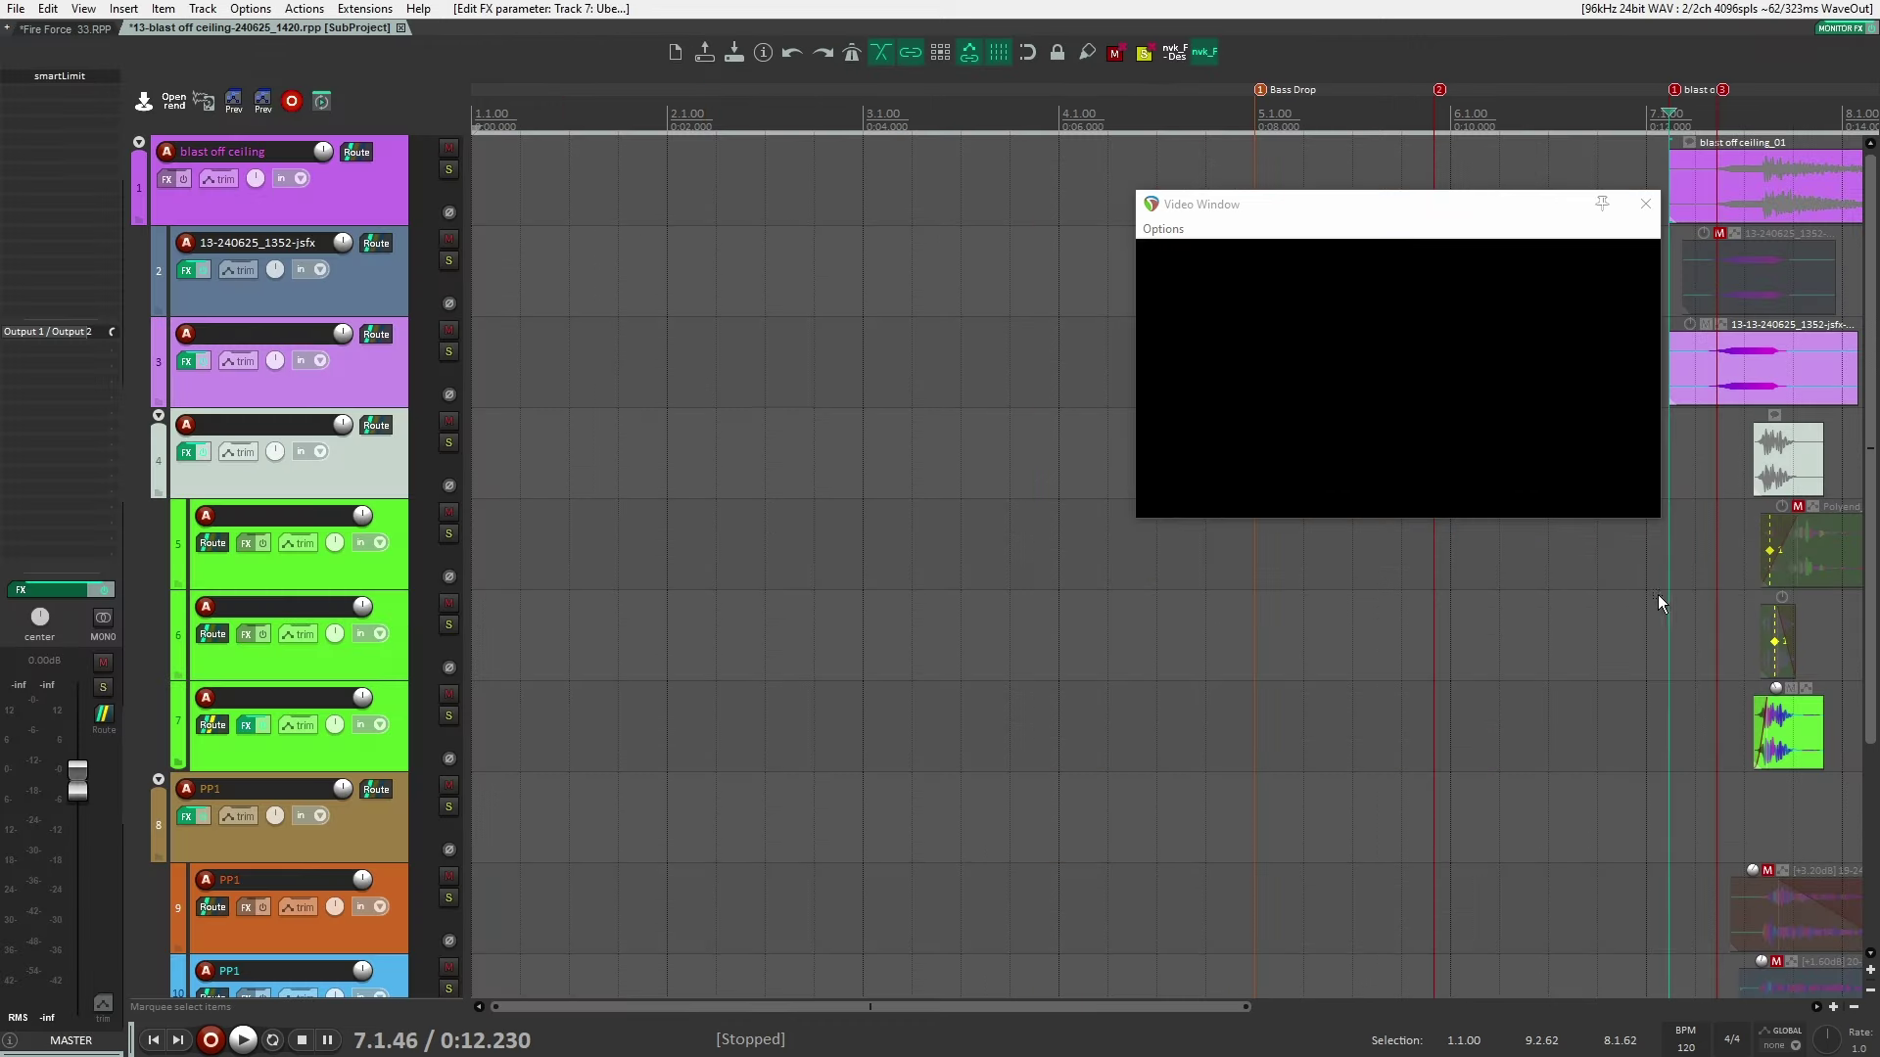
left_click_drag(1657, 595, 1446, 560)
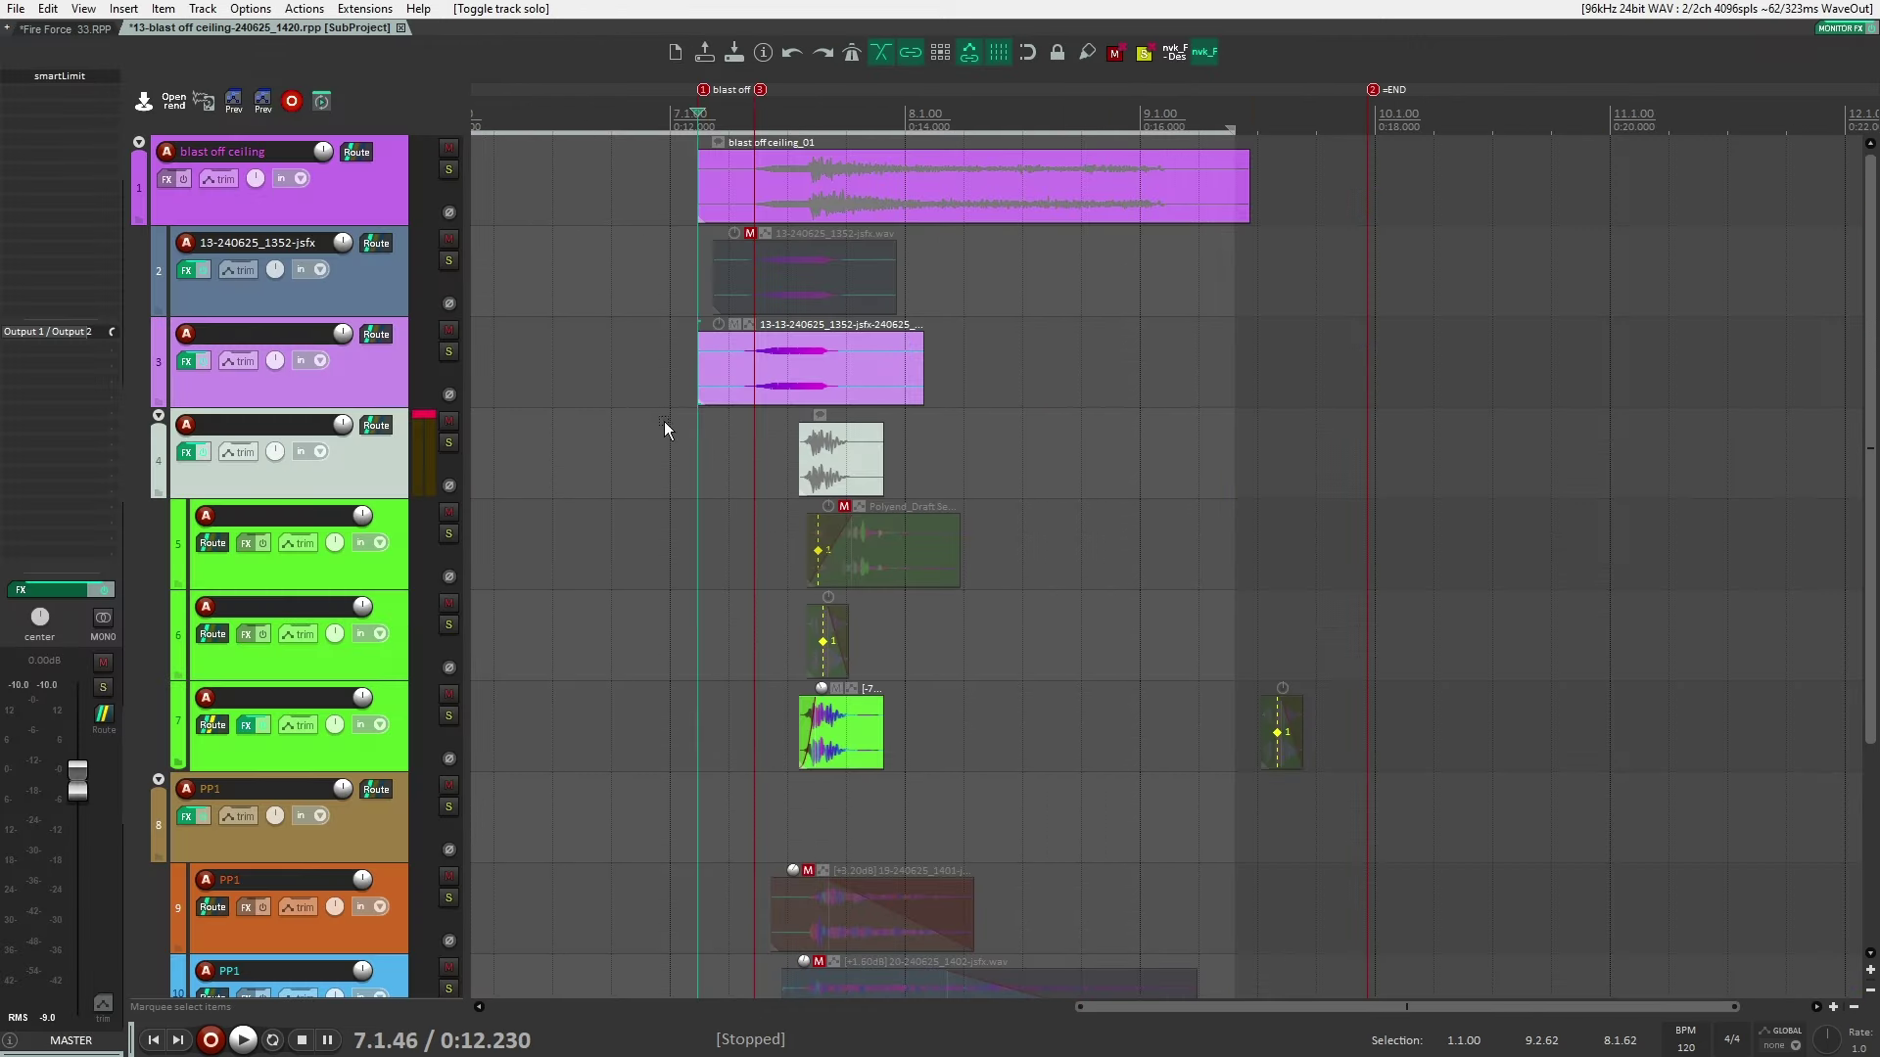
scroll(660, 414, "up", 2)
scroll(835, 378, "down", 1)
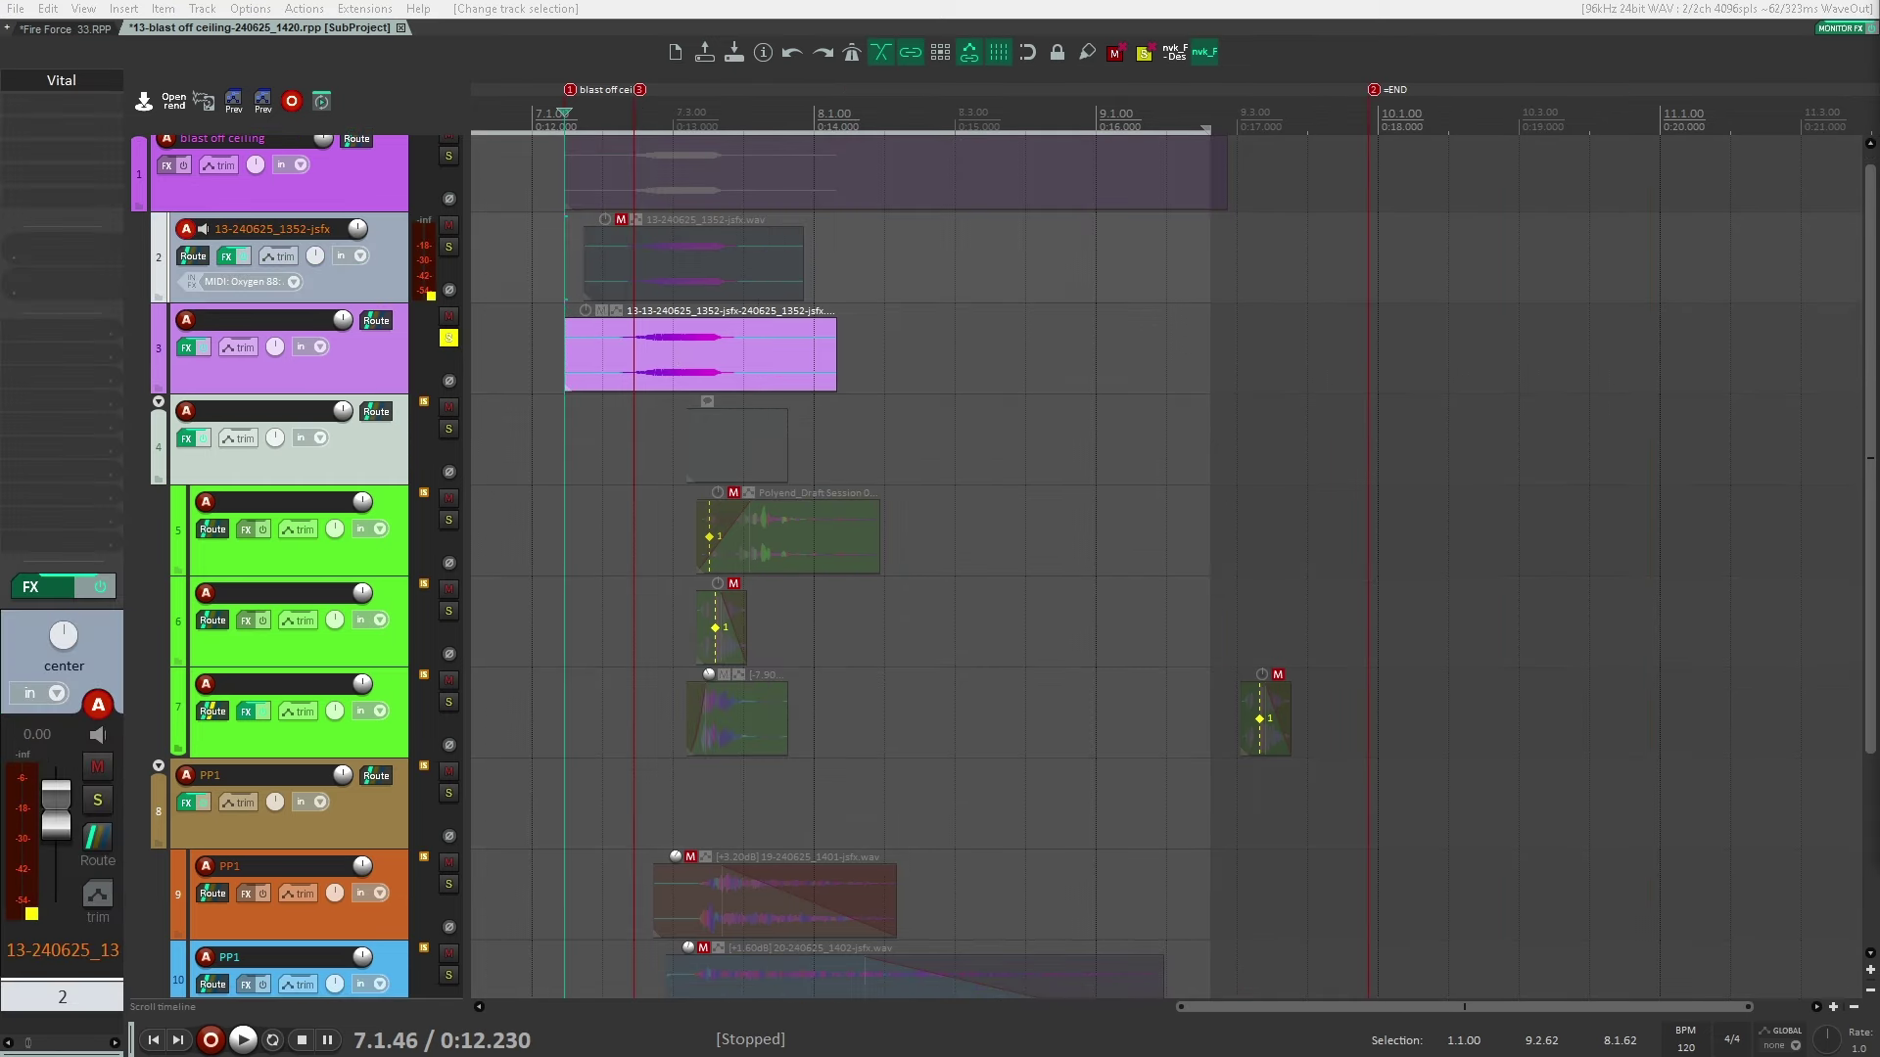
Inspect the effects, matrix and voice pages of the Vital synth on track 2, and close its window
left_click_drag(1878, 278, 700, 23)
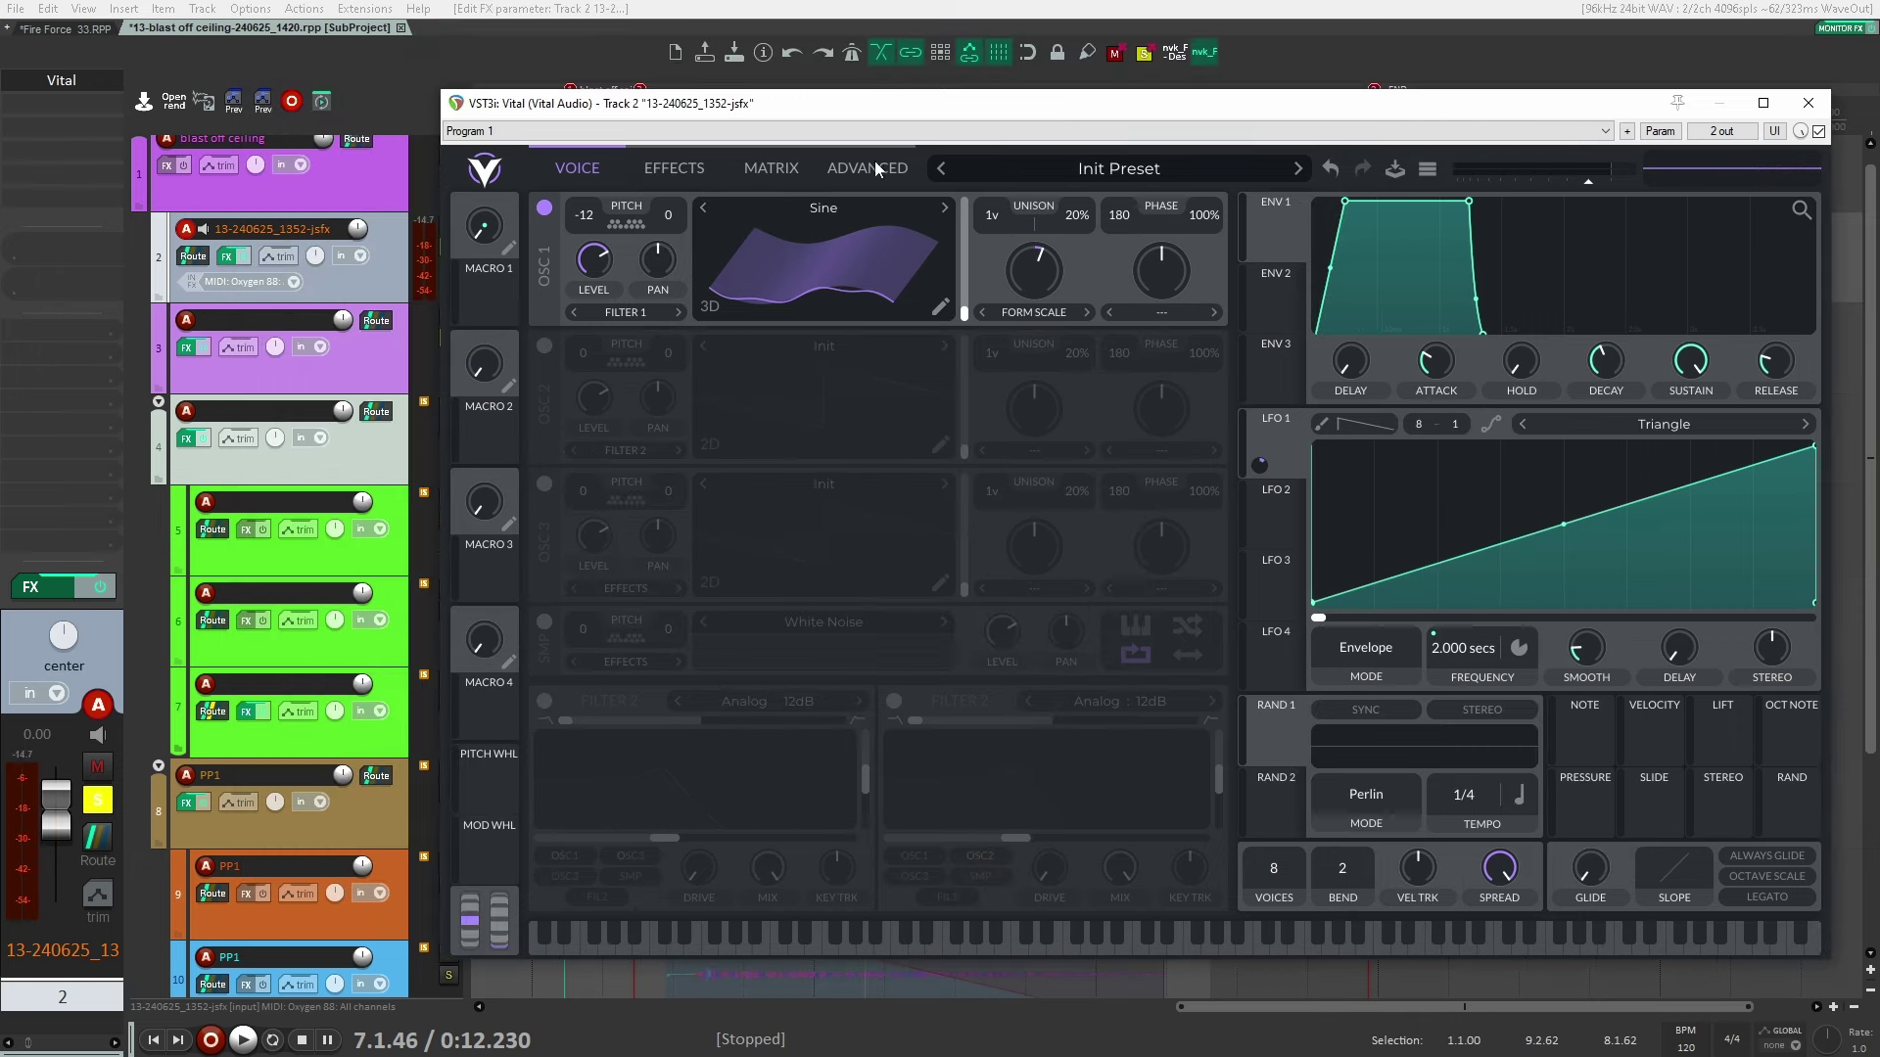
left_click(652, 169)
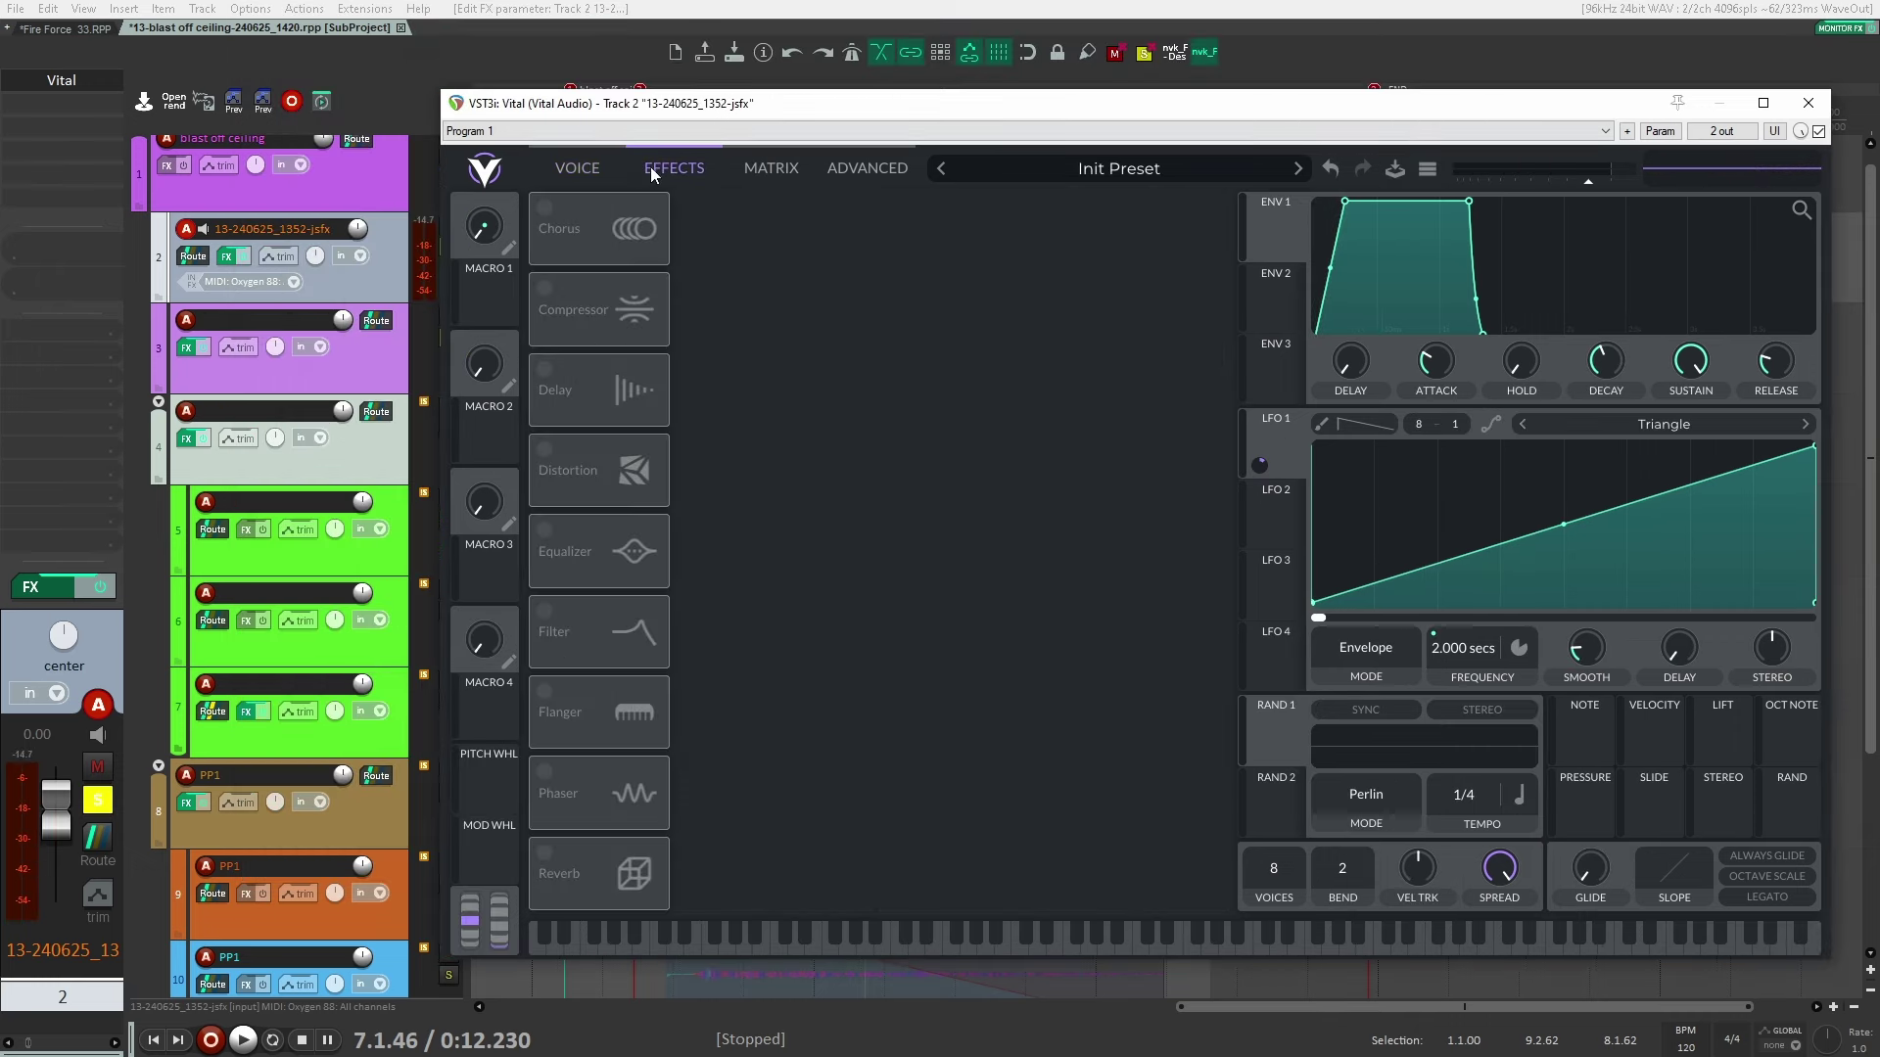
left_click(763, 168)
left_click(589, 172)
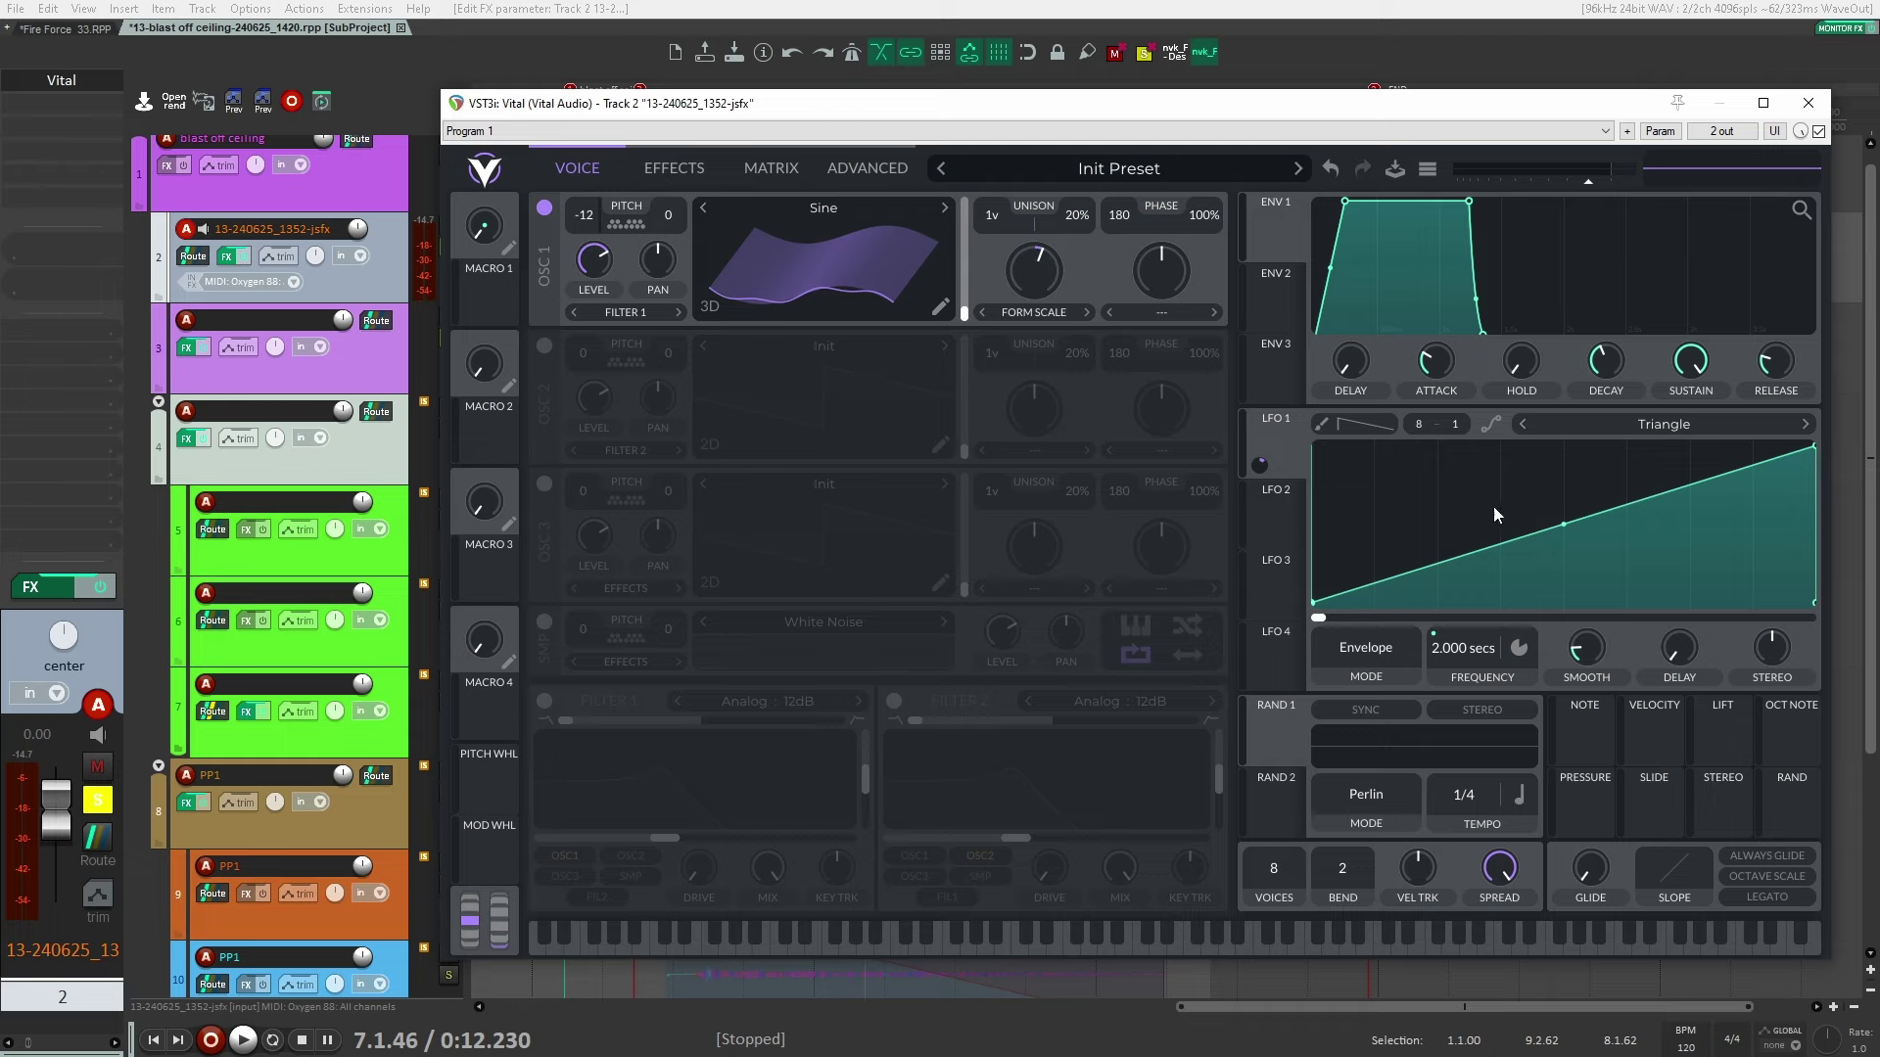
left_click(1807, 103)
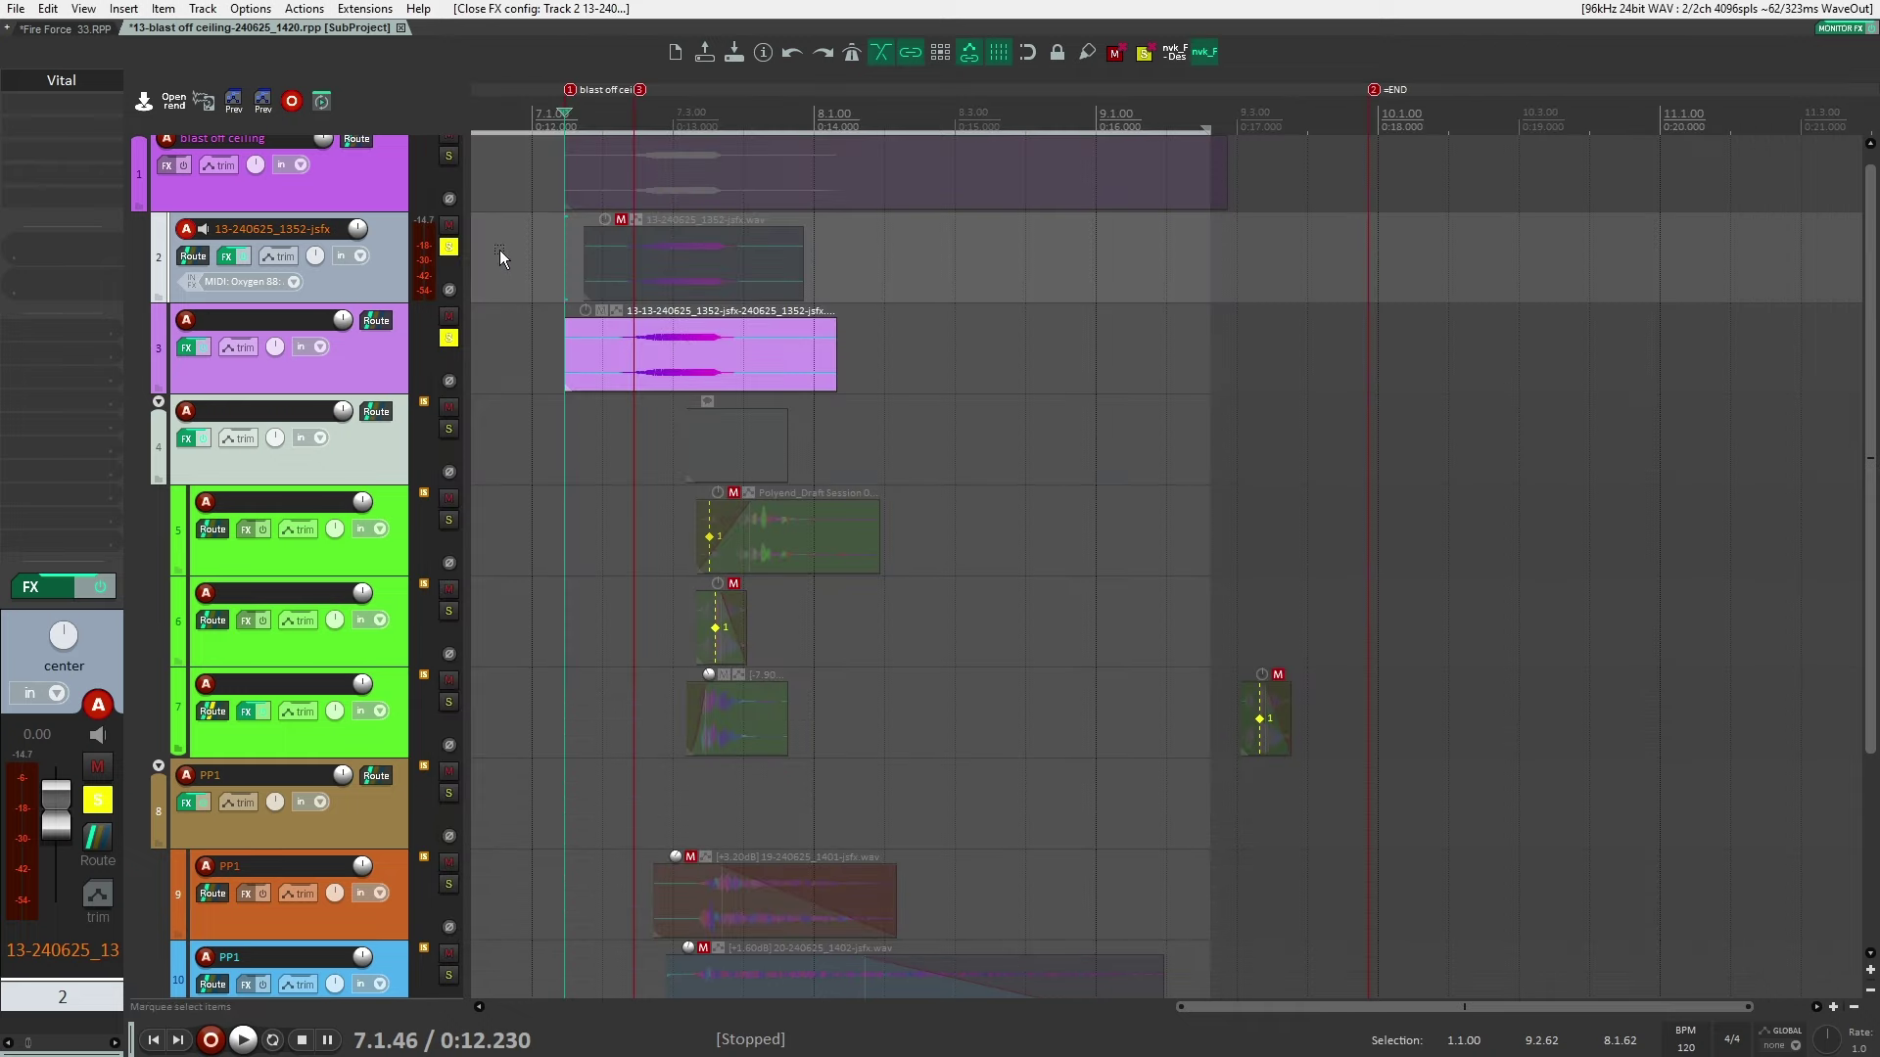
Audition the soloed track 3 and look at its Uberloud plug-in settings
left_click(449, 338)
left_click(423, 368)
key("space")
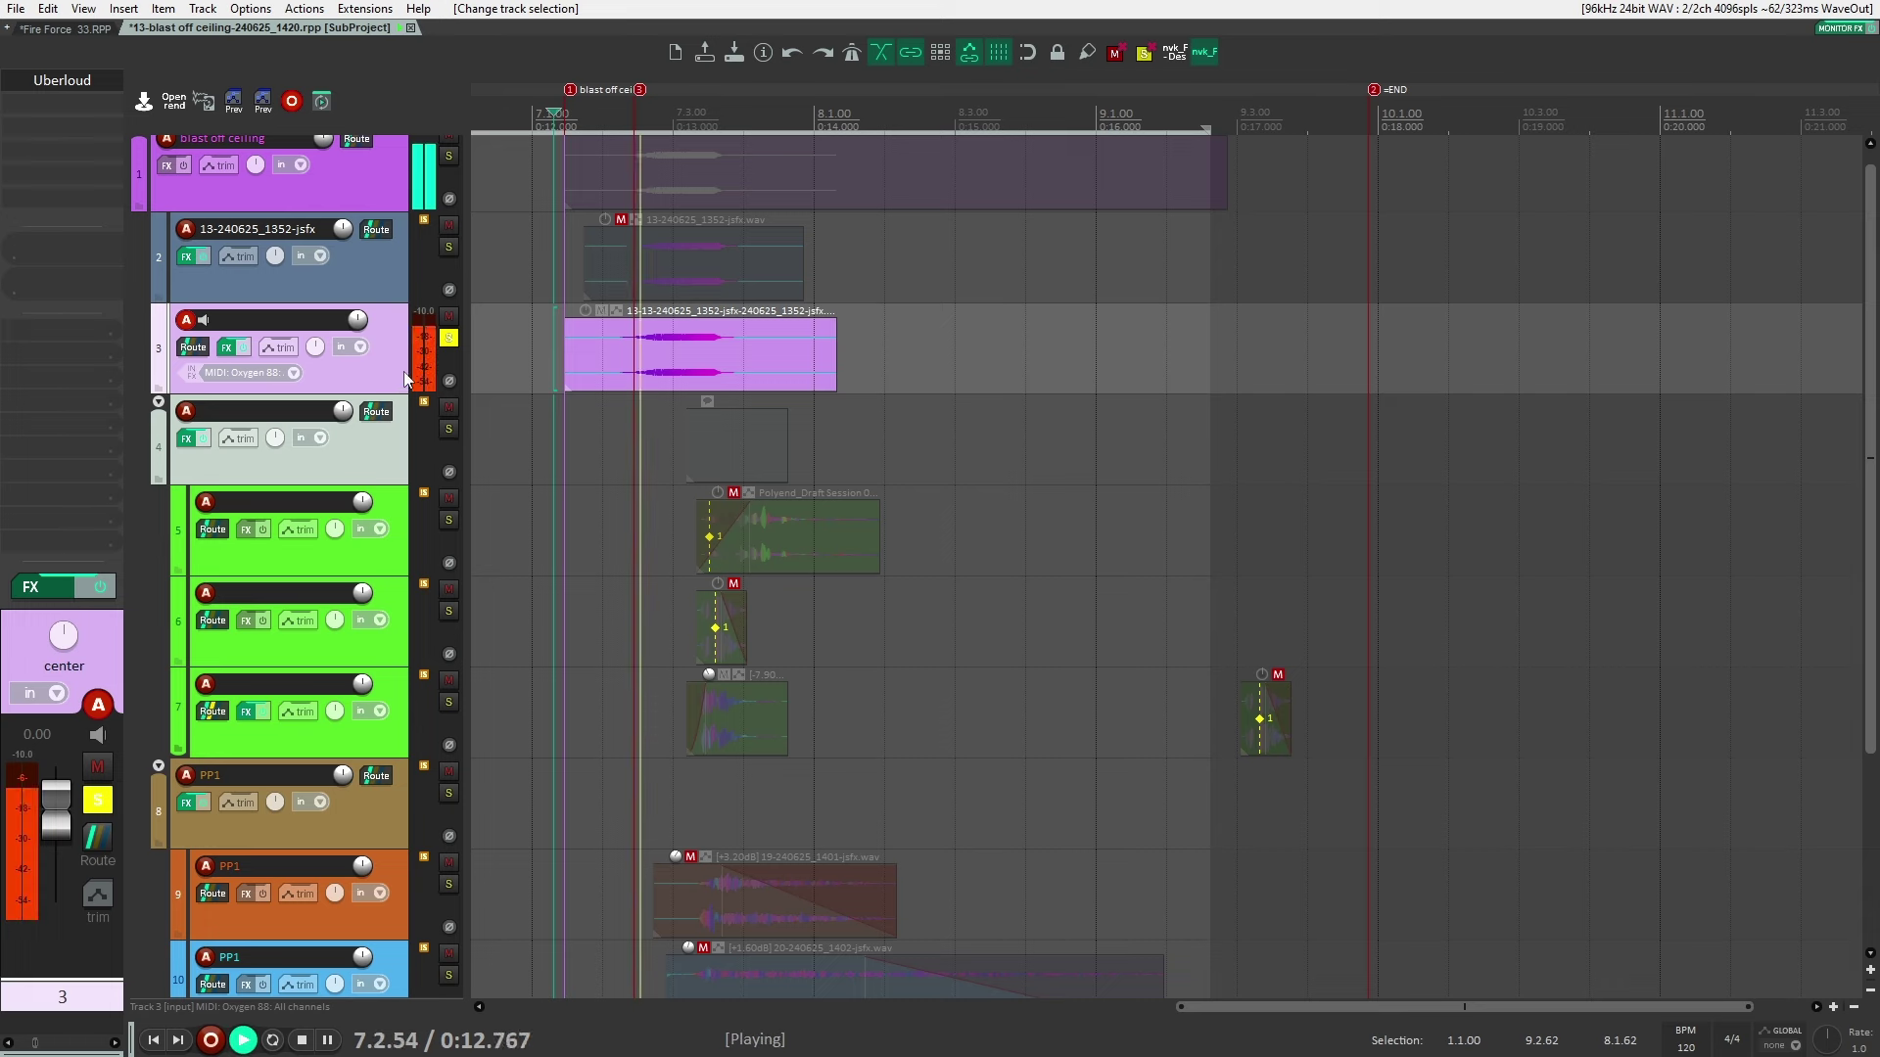
key("space")
left_click(64, 81)
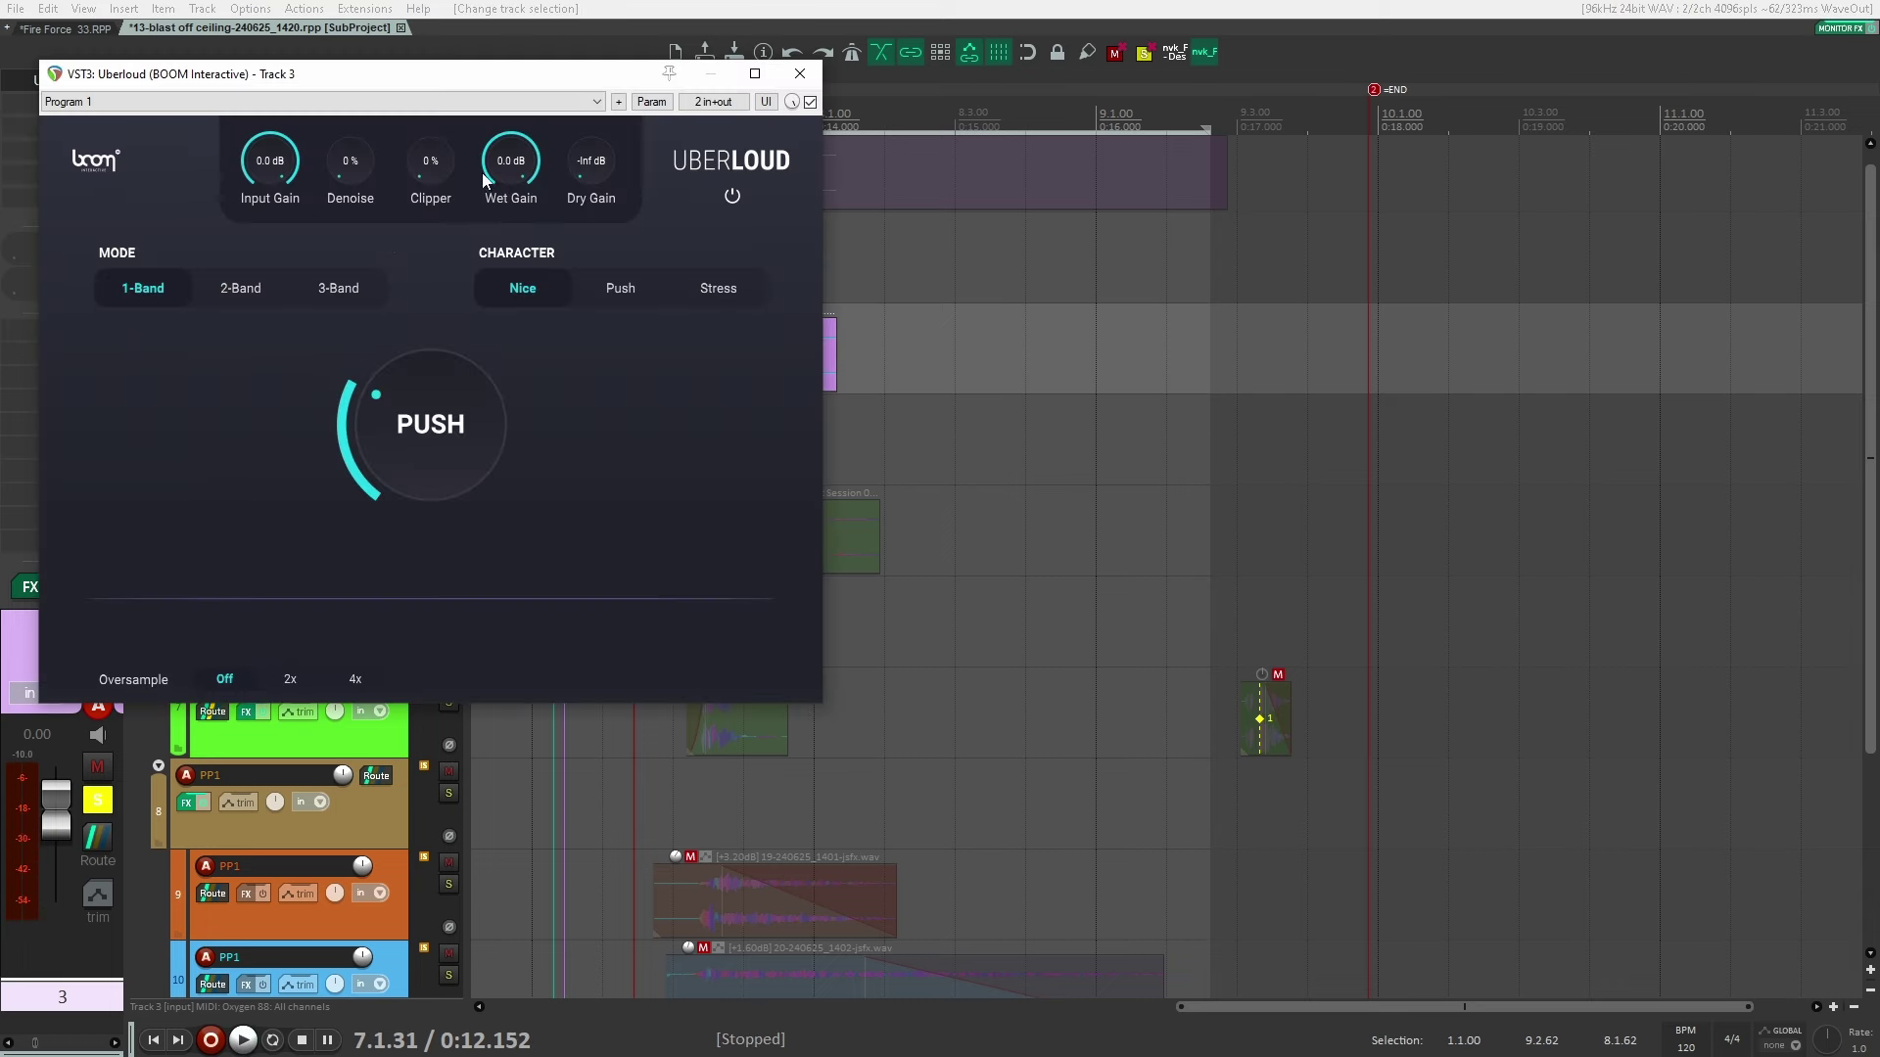
left_click(800, 73)
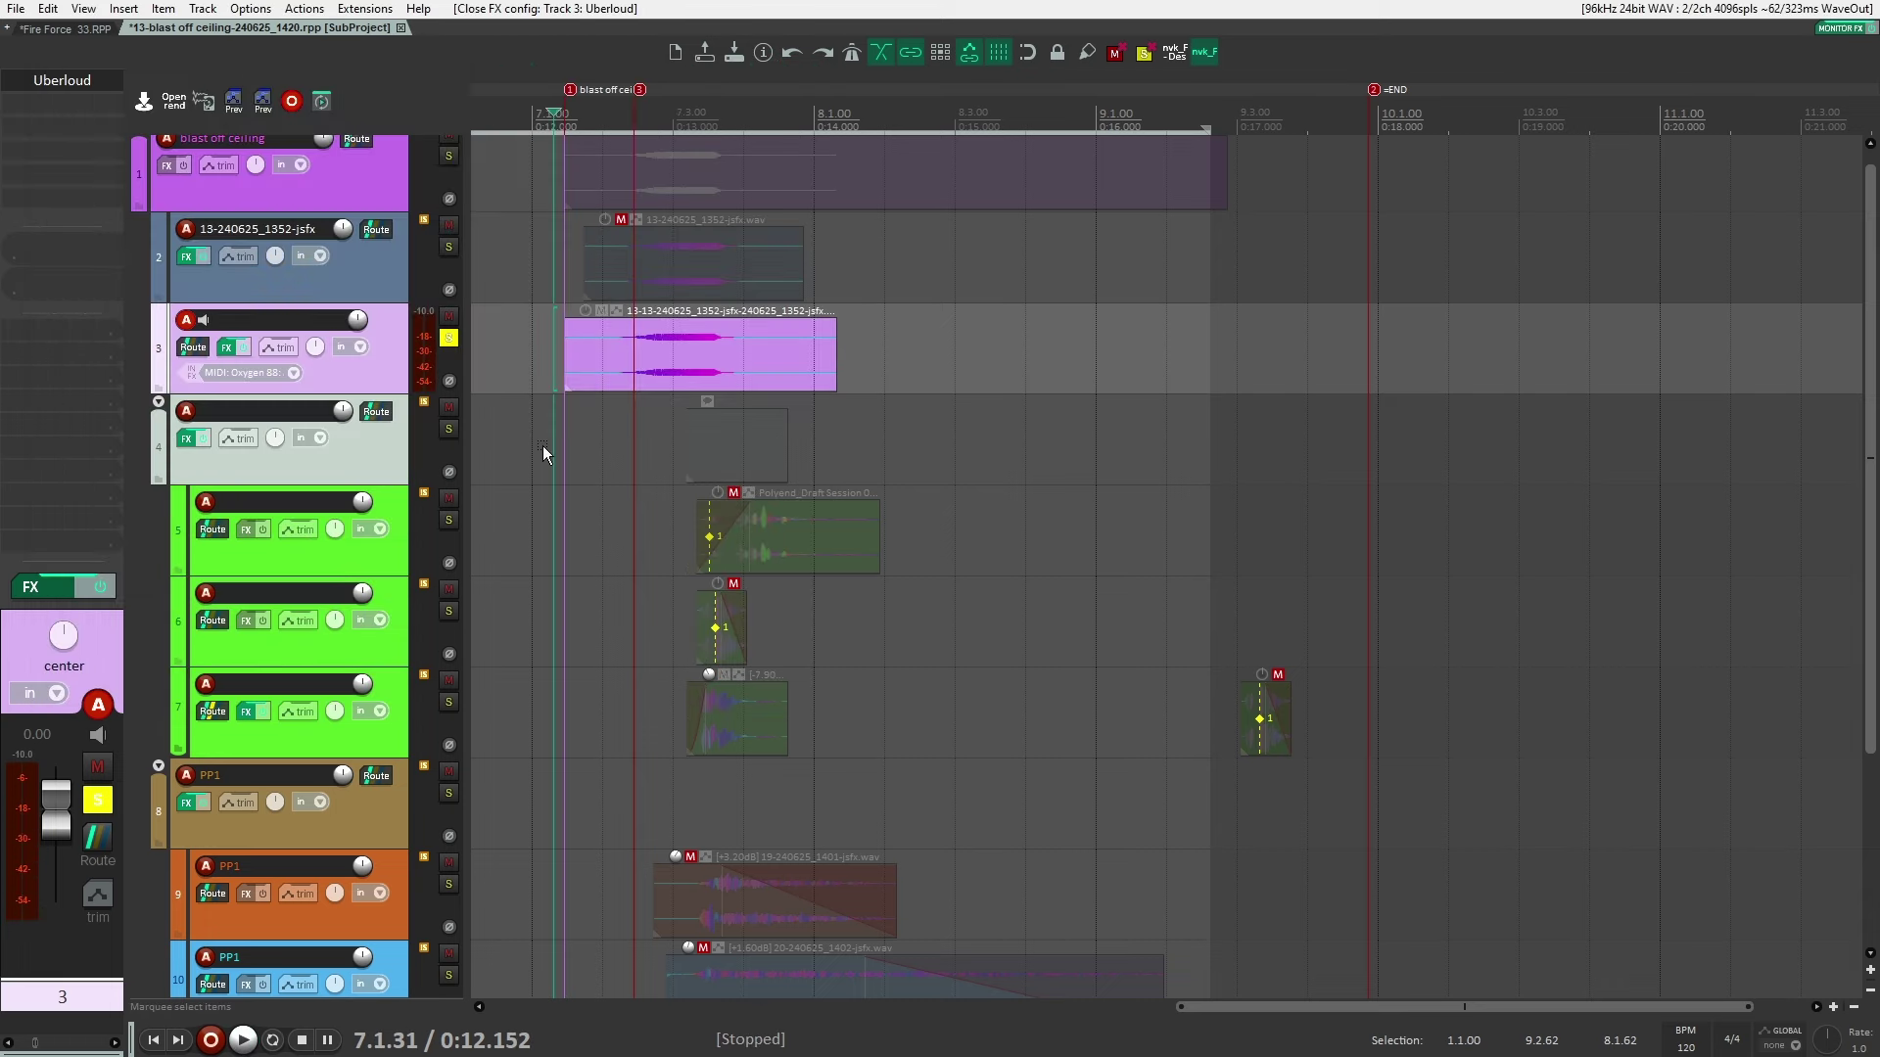
Move the solo from track 3 to folder track 4, play its clip, and clear the solo
left_click(450, 339)
left_click(450, 428)
scroll(673, 367, "down", 2)
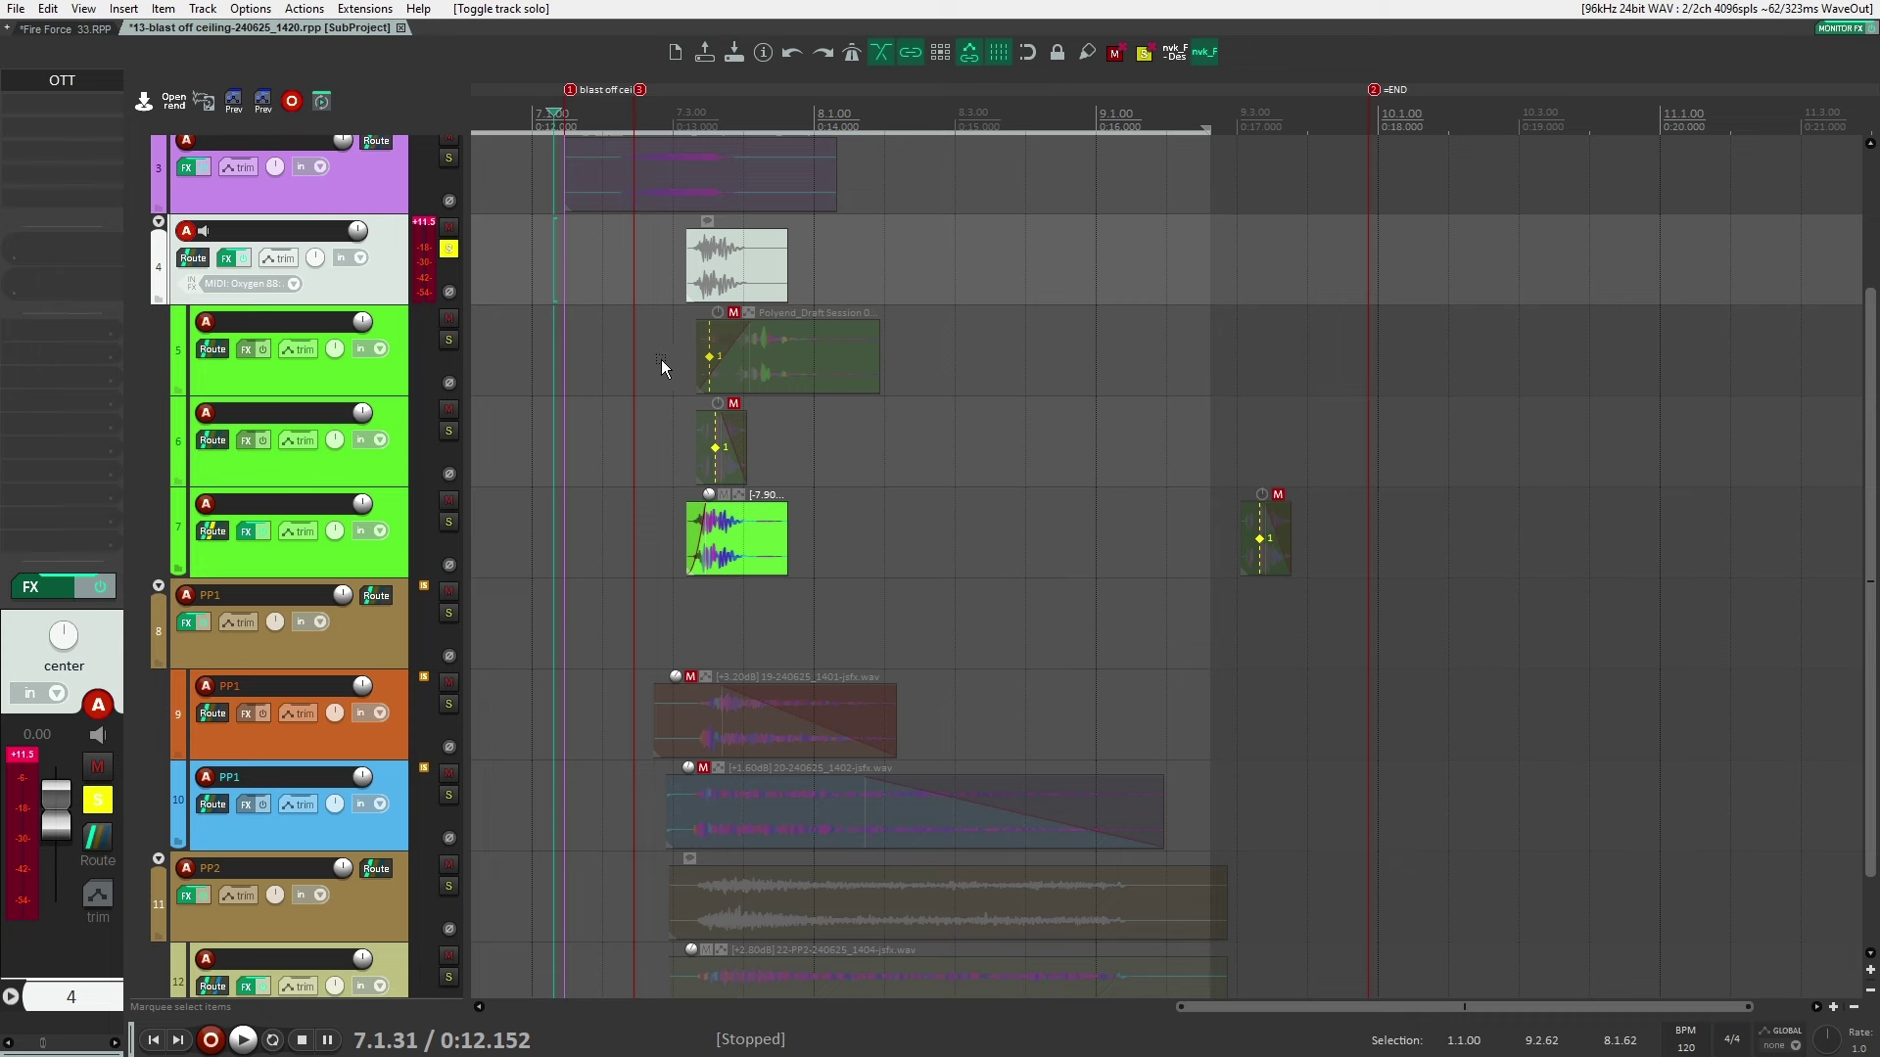
left_click(649, 353)
key("space")
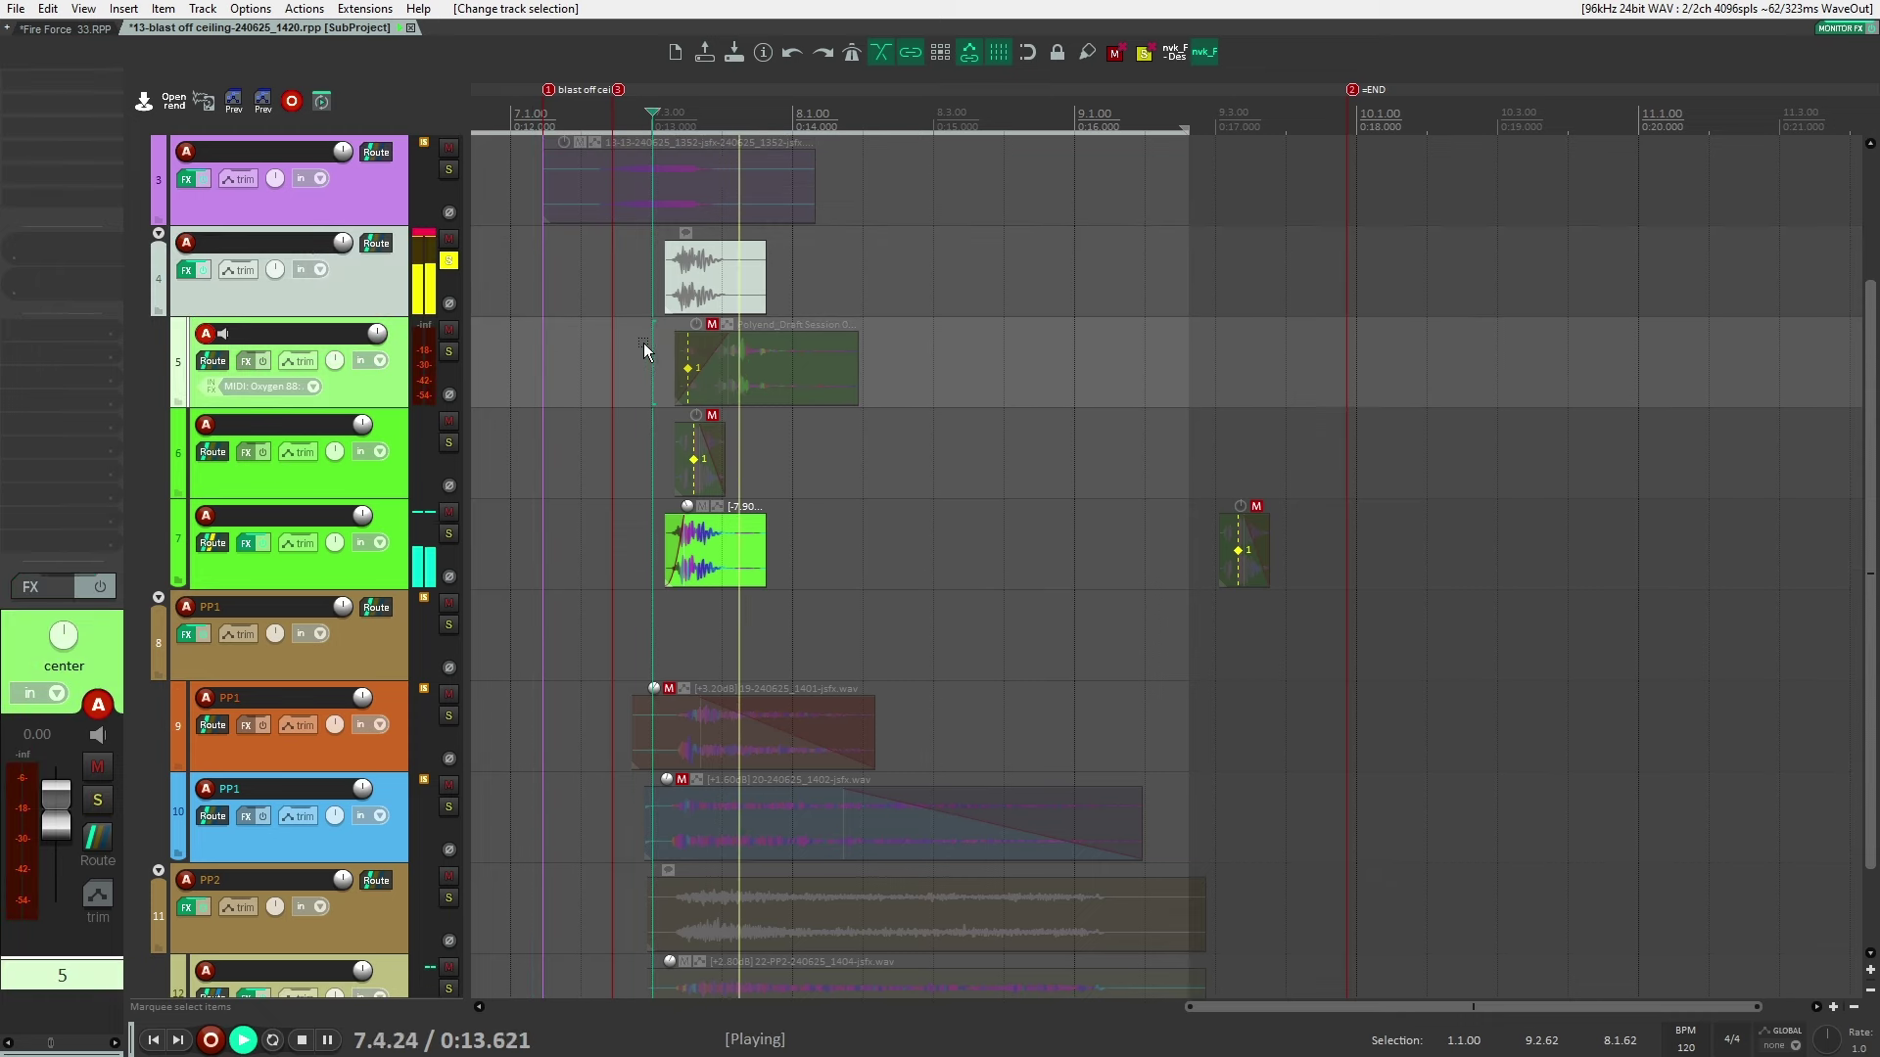
key("space")
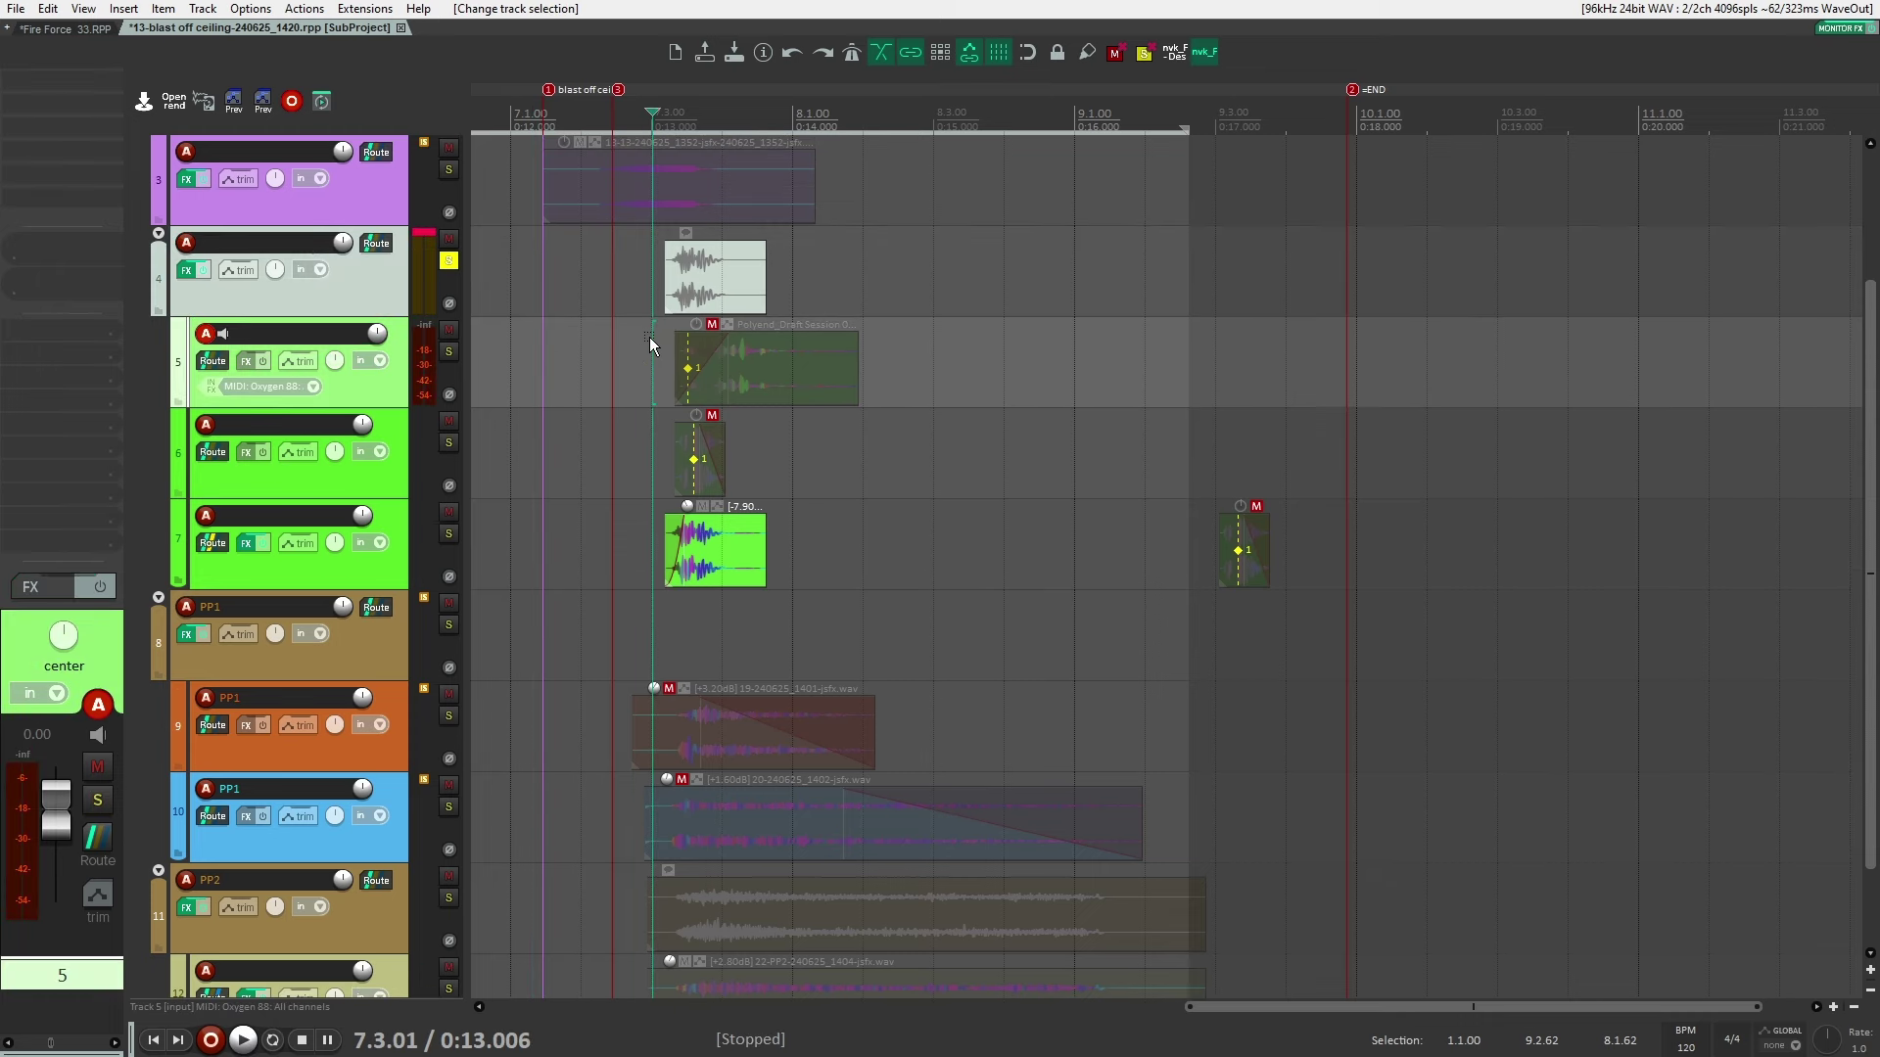
left_click(449, 262)
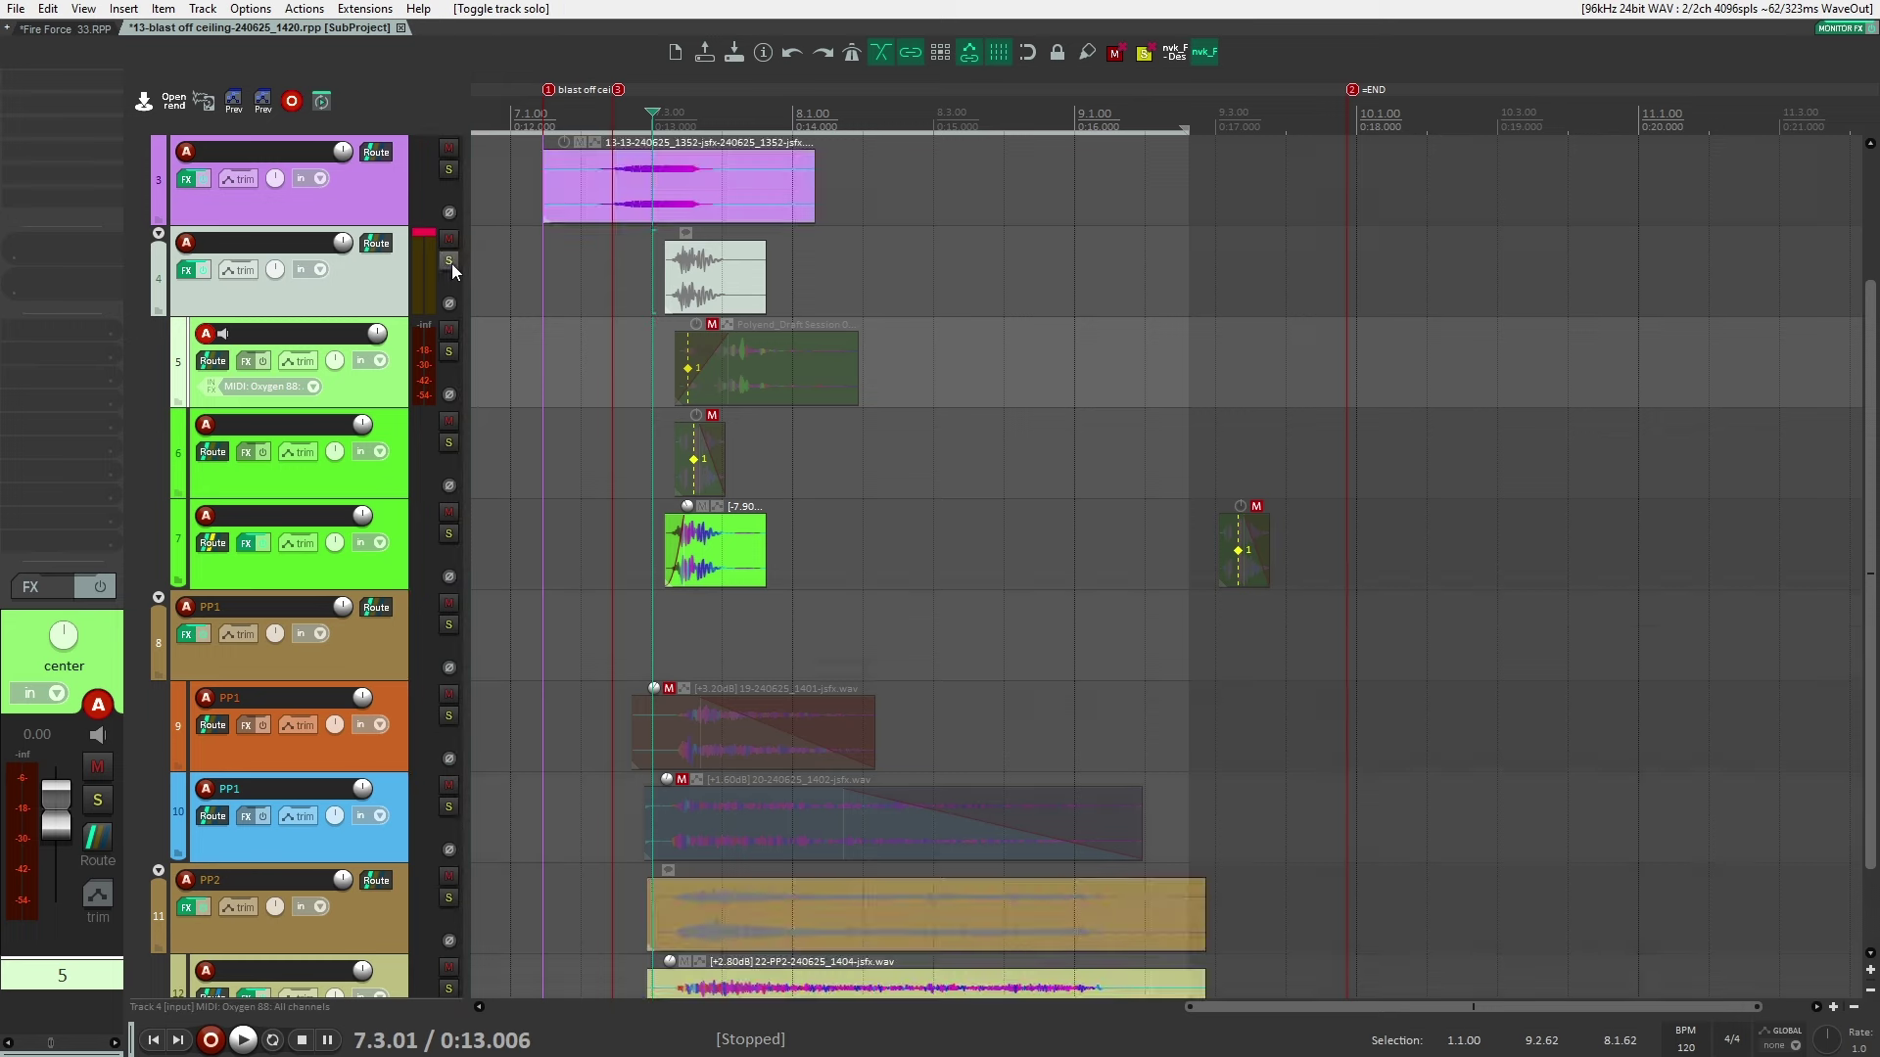
left_click(449, 261)
left_click(449, 261)
left_click(449, 261)
left_click(450, 261)
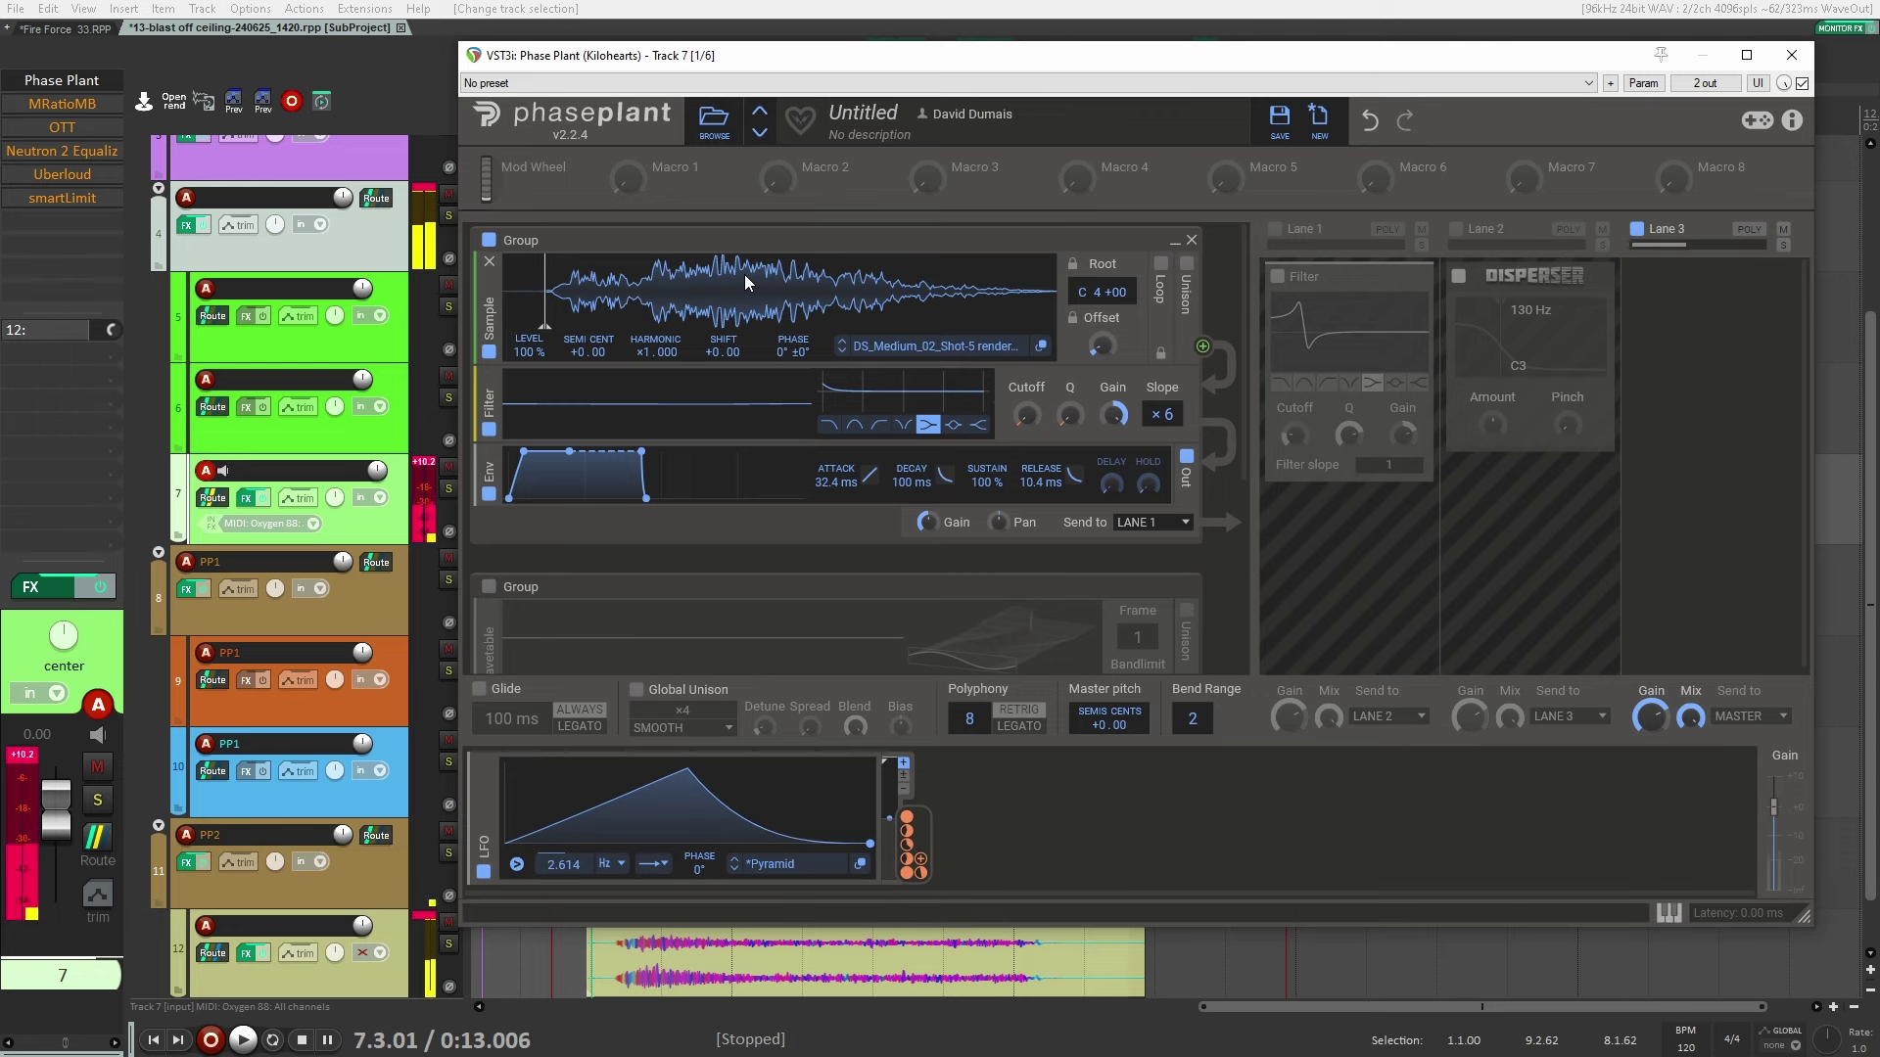
Enable the Lane 1 filter and Lane 2 Disperser in Phase Plant on track 7, and inspect the filter's LFO cutoff modulation
left_click_drag(968, 55, 1670, 58)
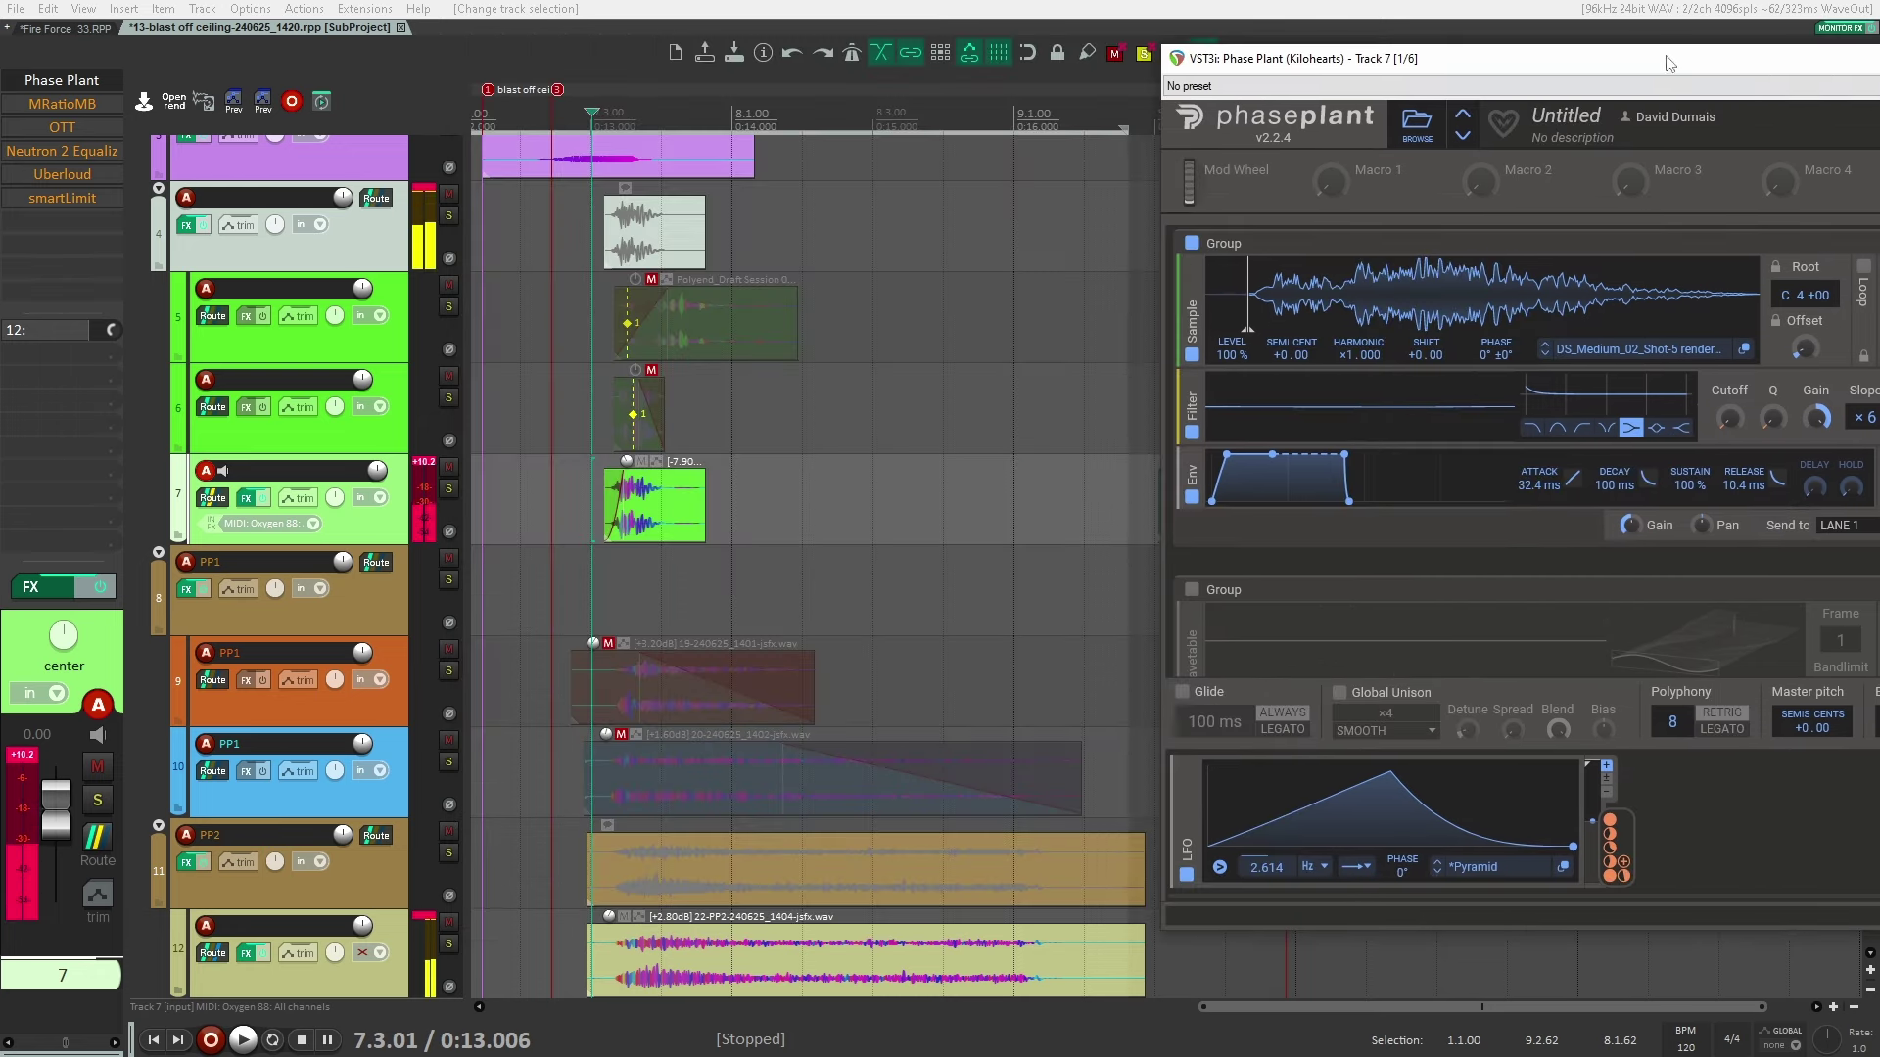
left_click(778, 462)
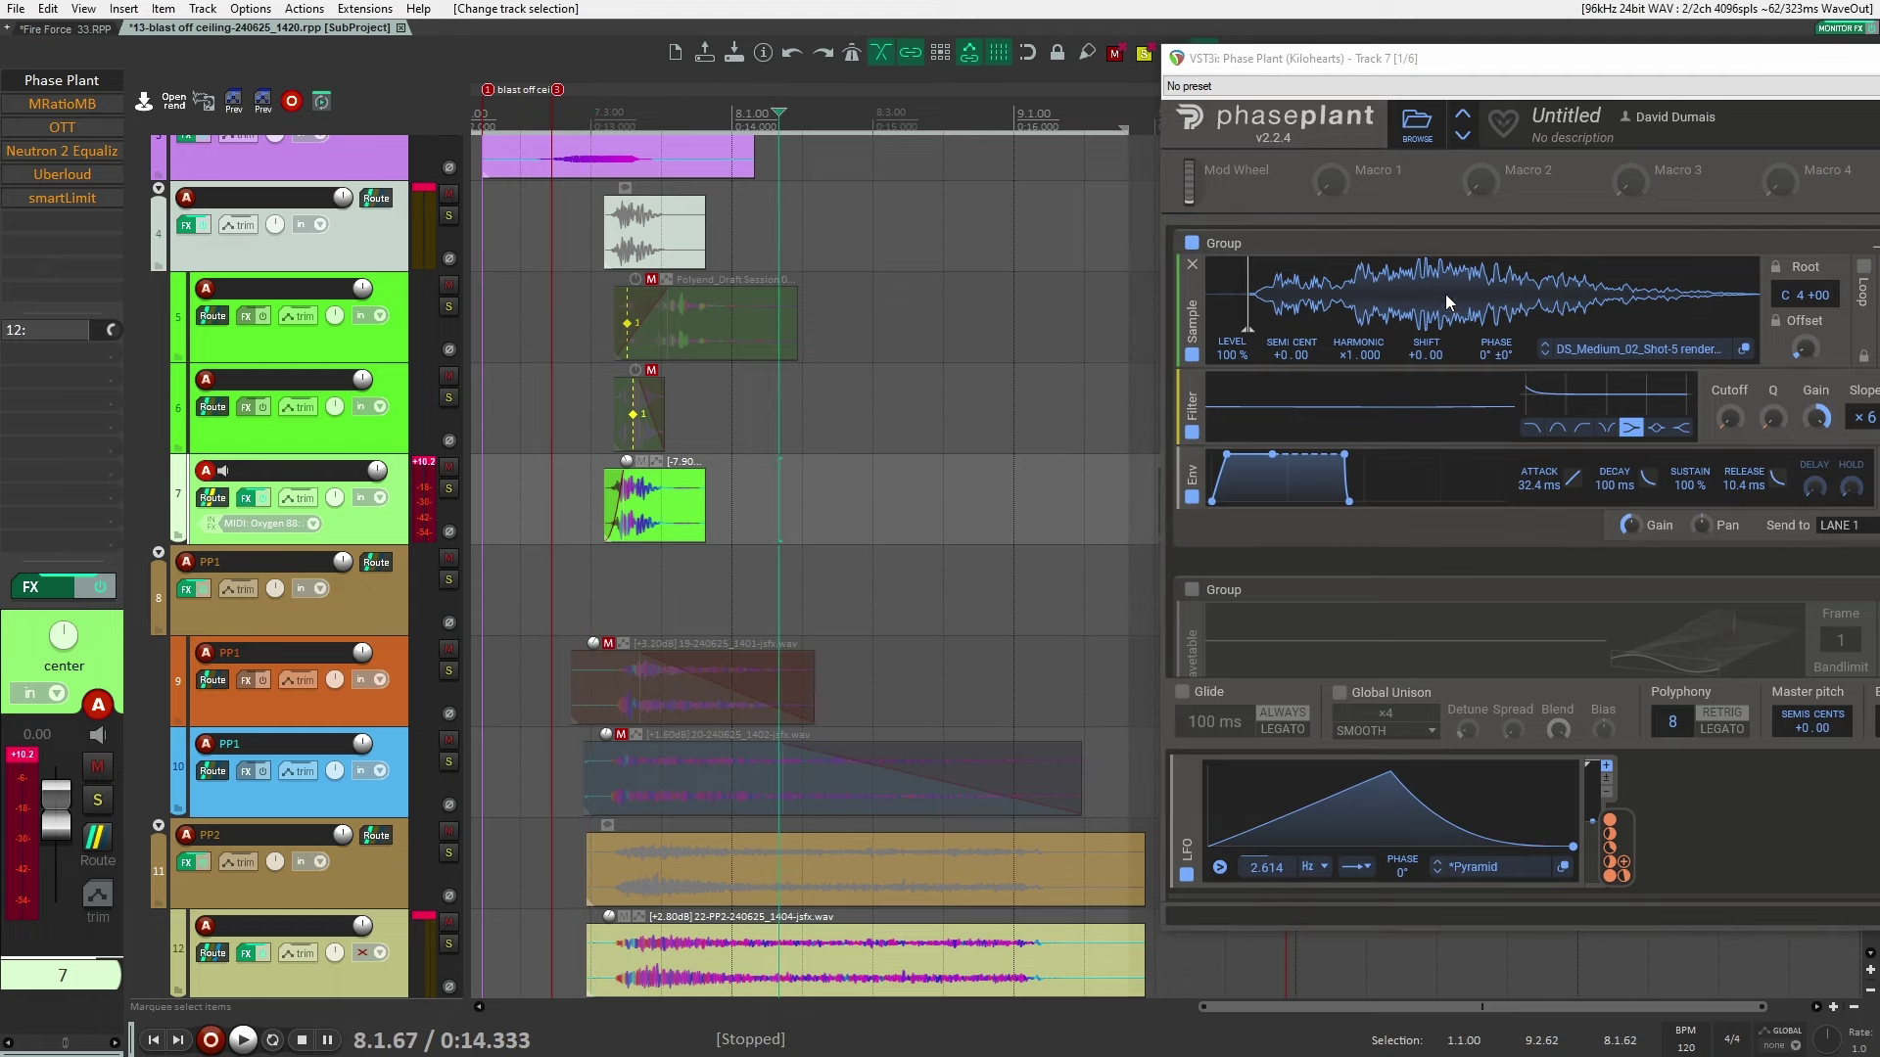
left_click_drag(1506, 62, 960, 154)
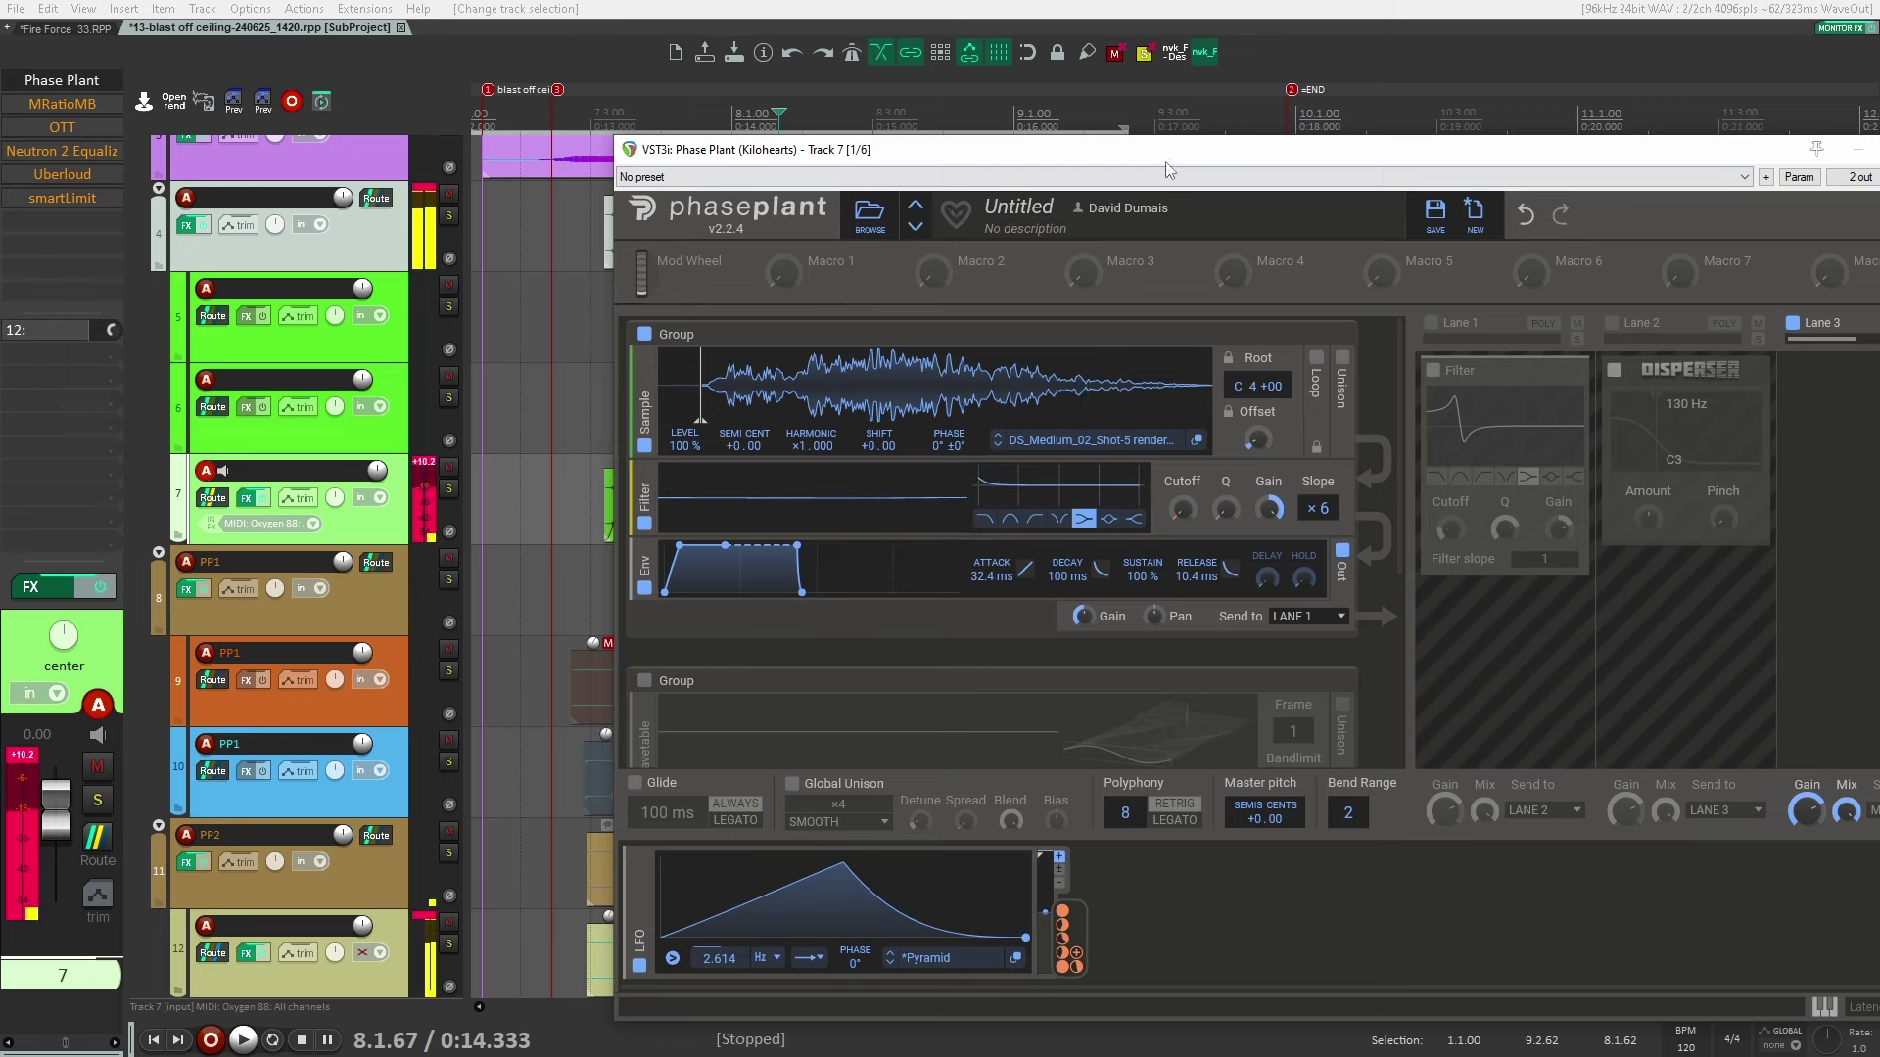
left_click_drag(1170, 161, 1121, 93)
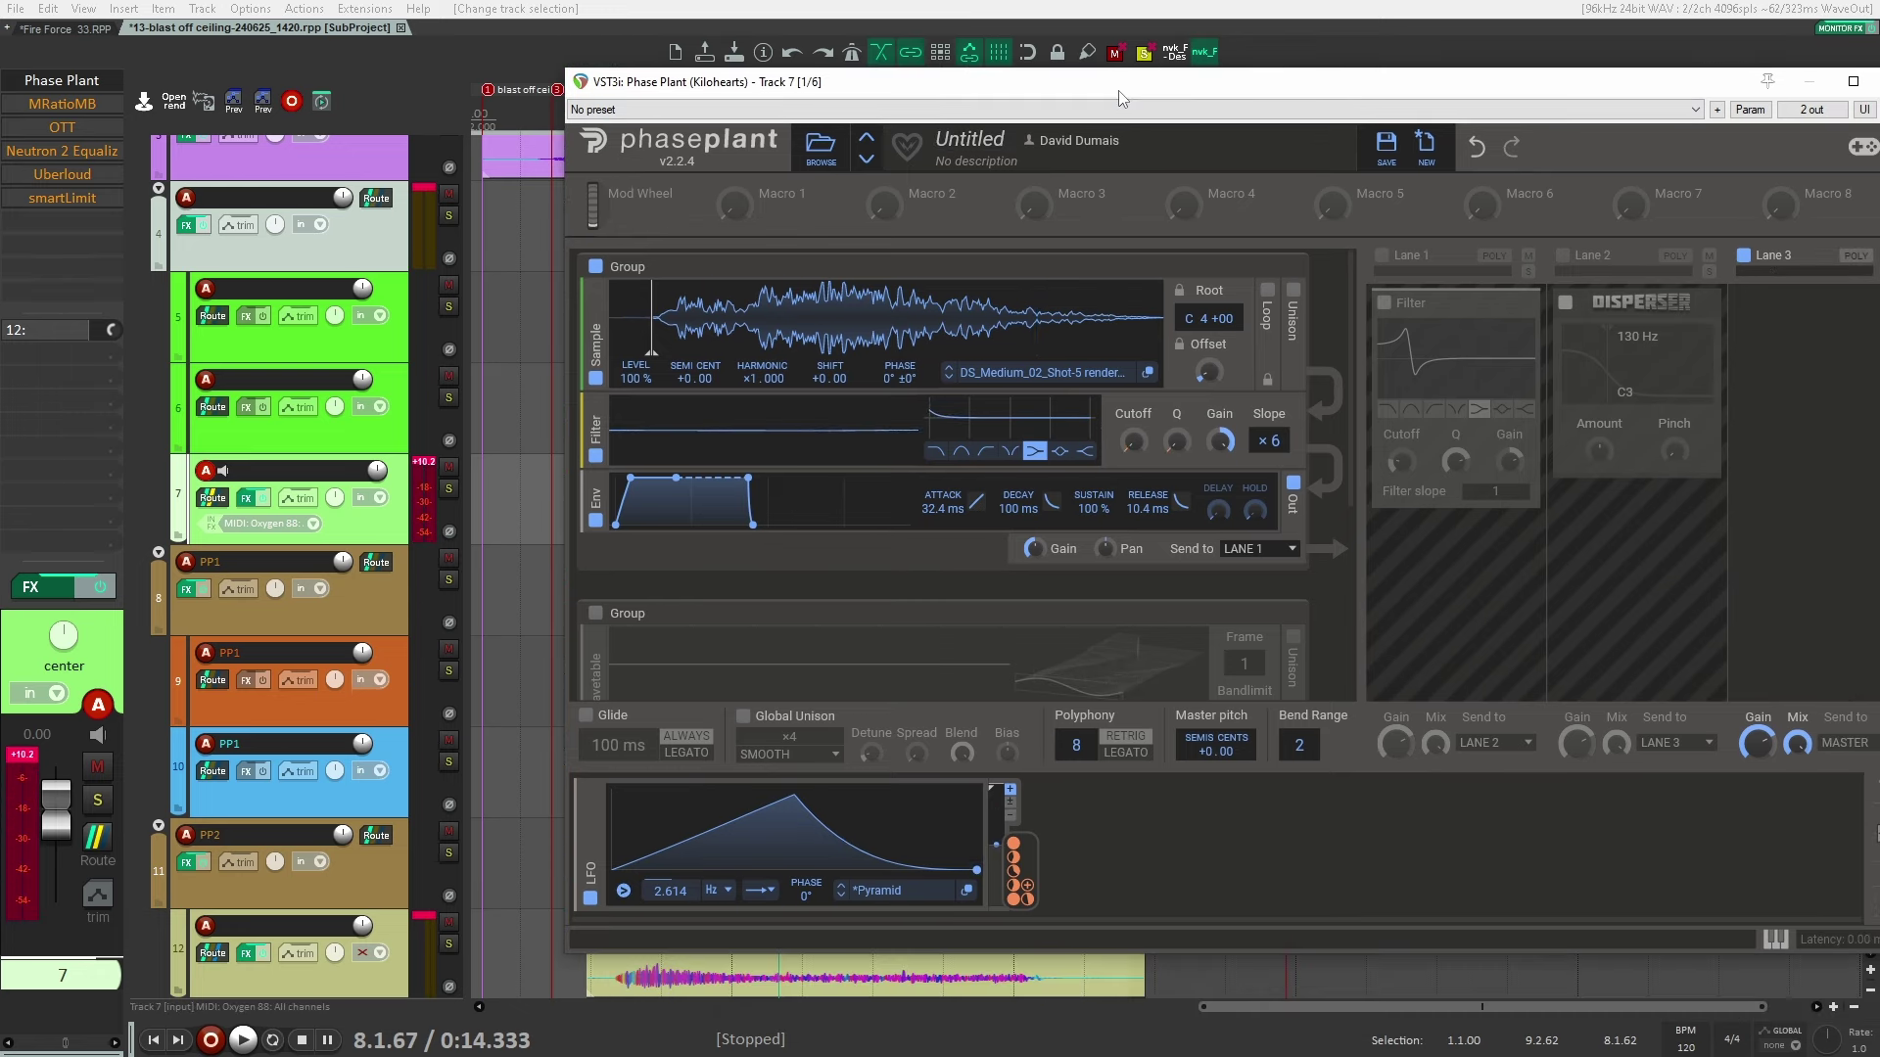
left_click(1383, 257)
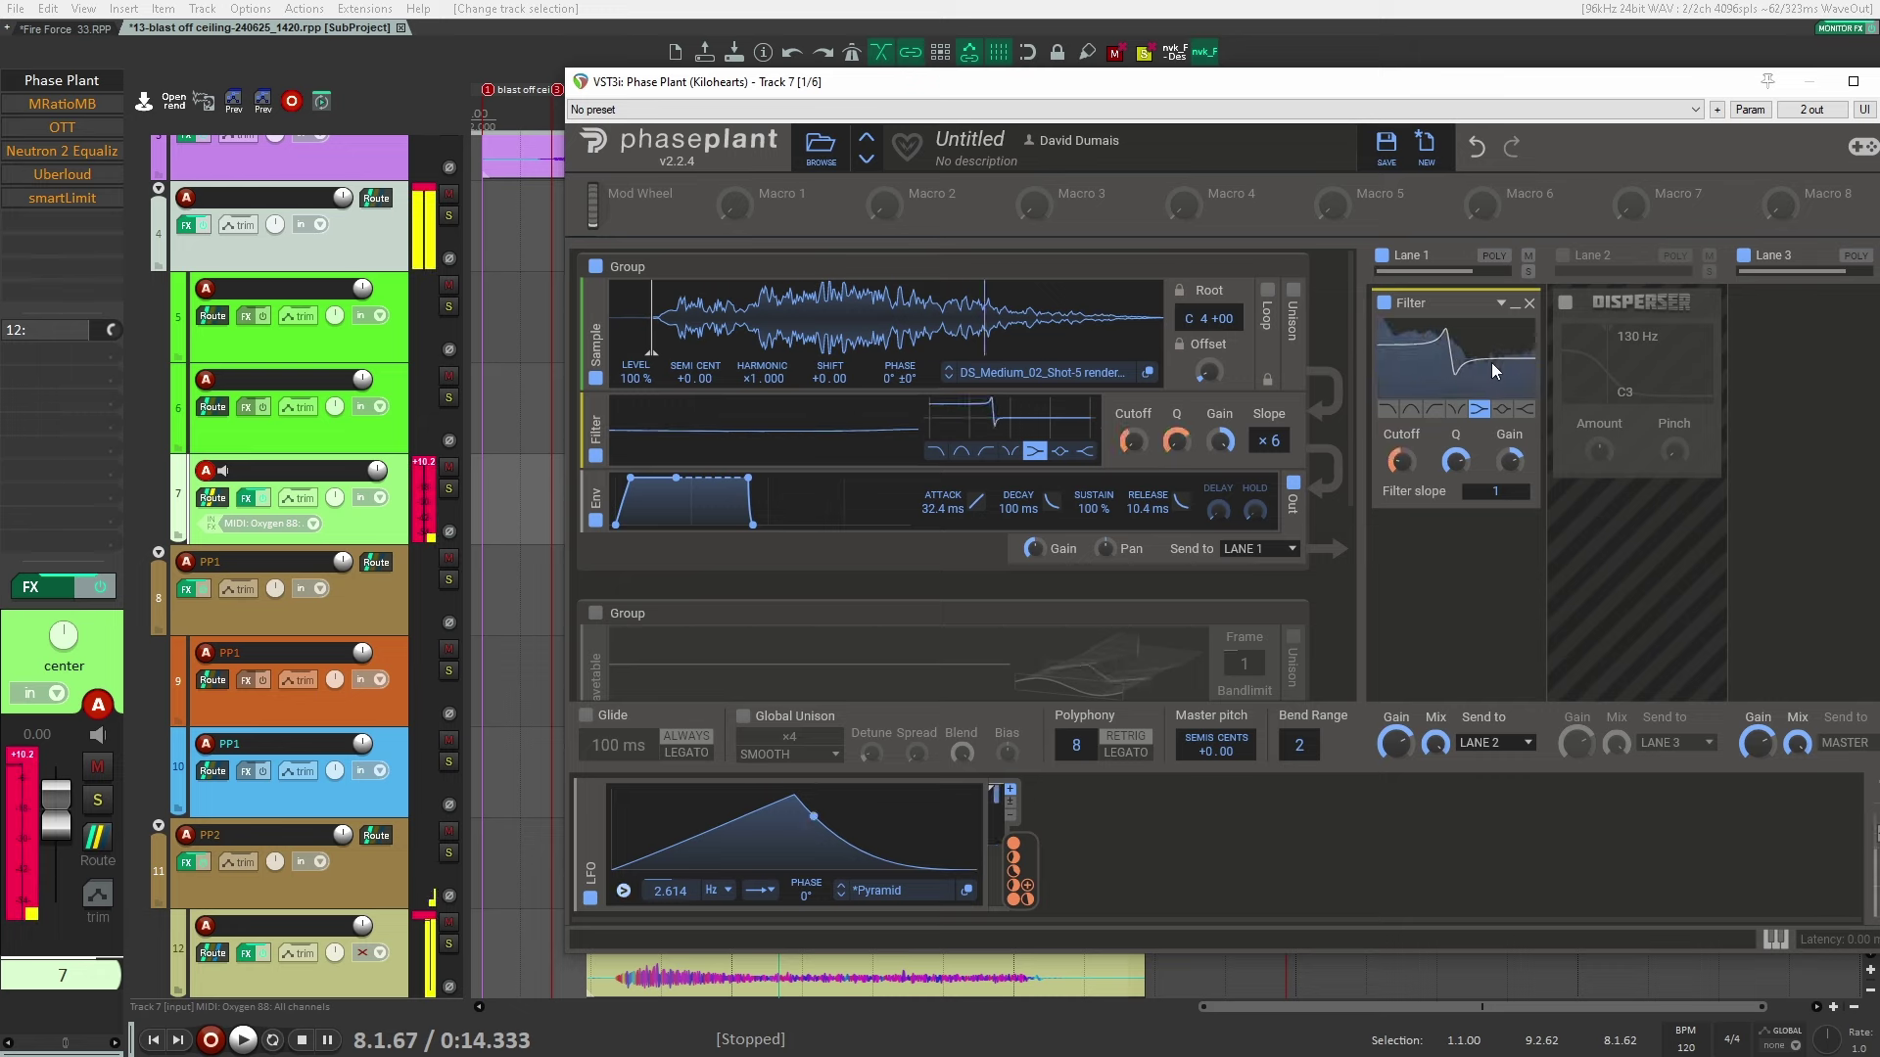
left_click(1563, 256)
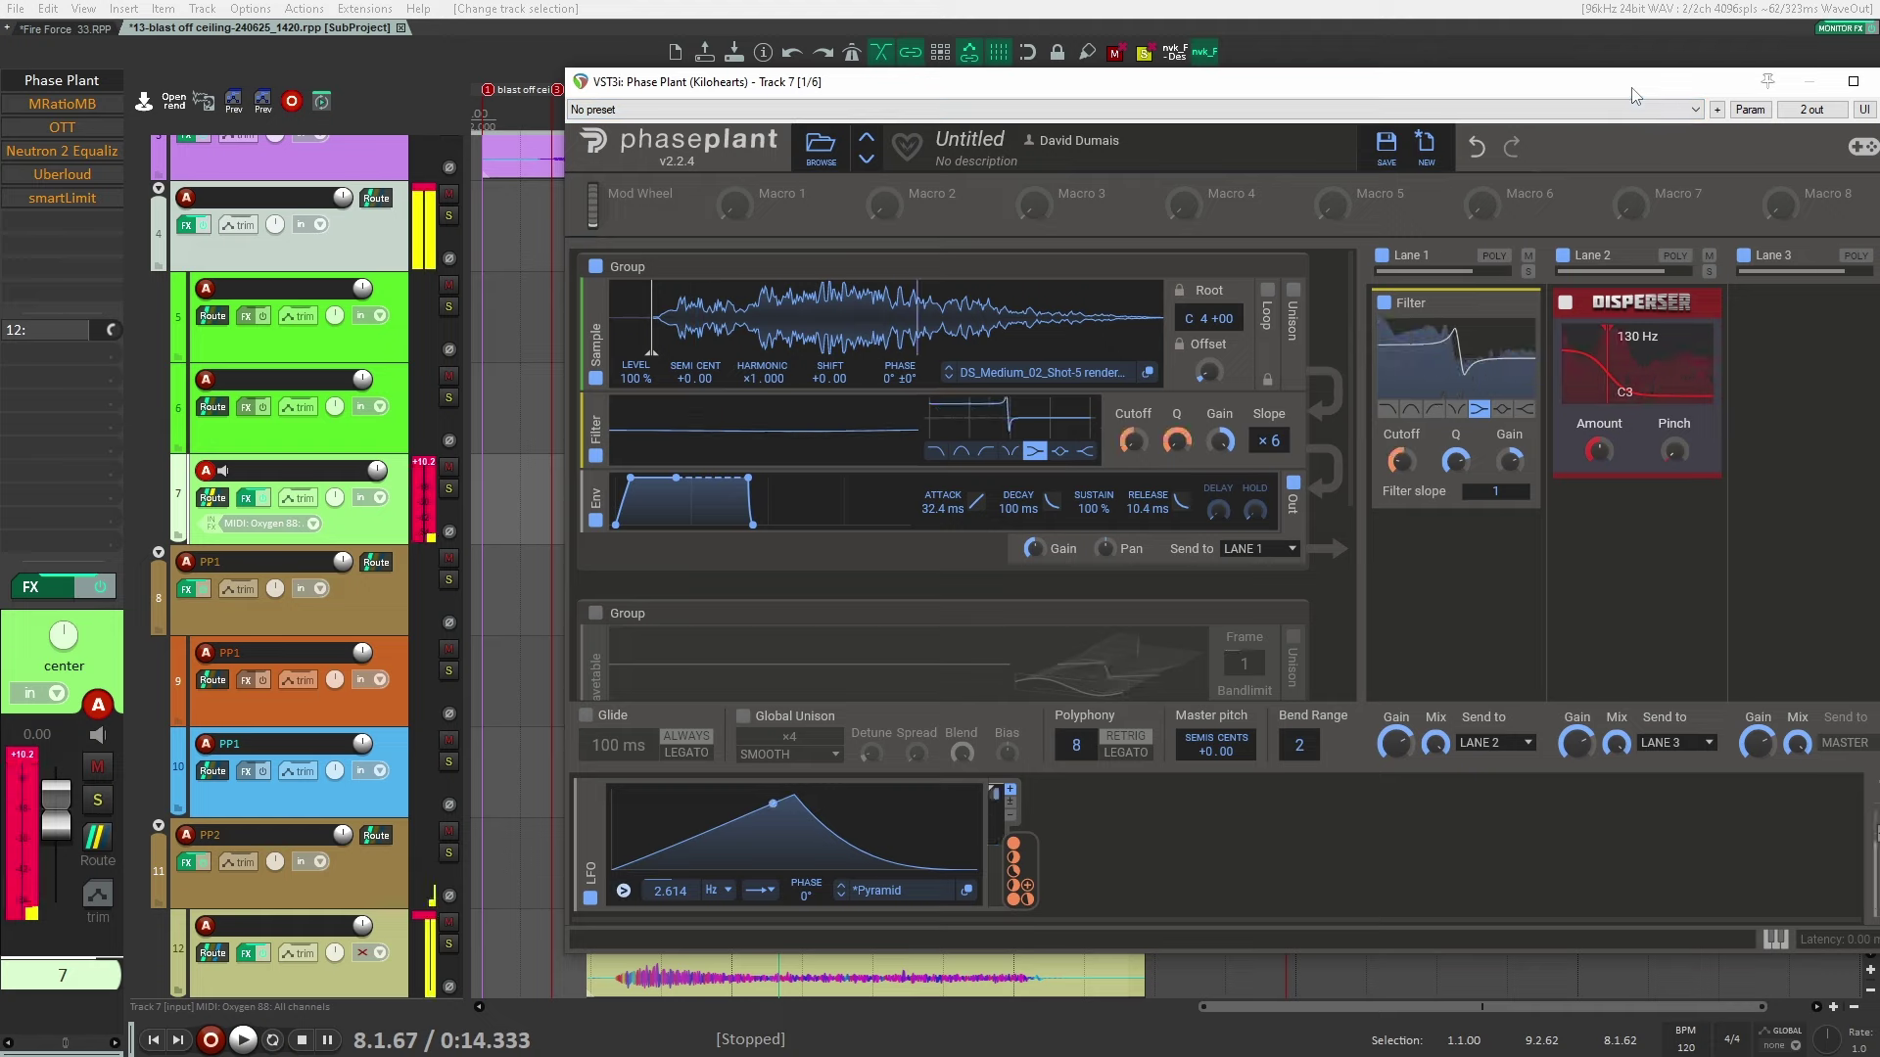
left_click_drag(1632, 95, 1381, 91)
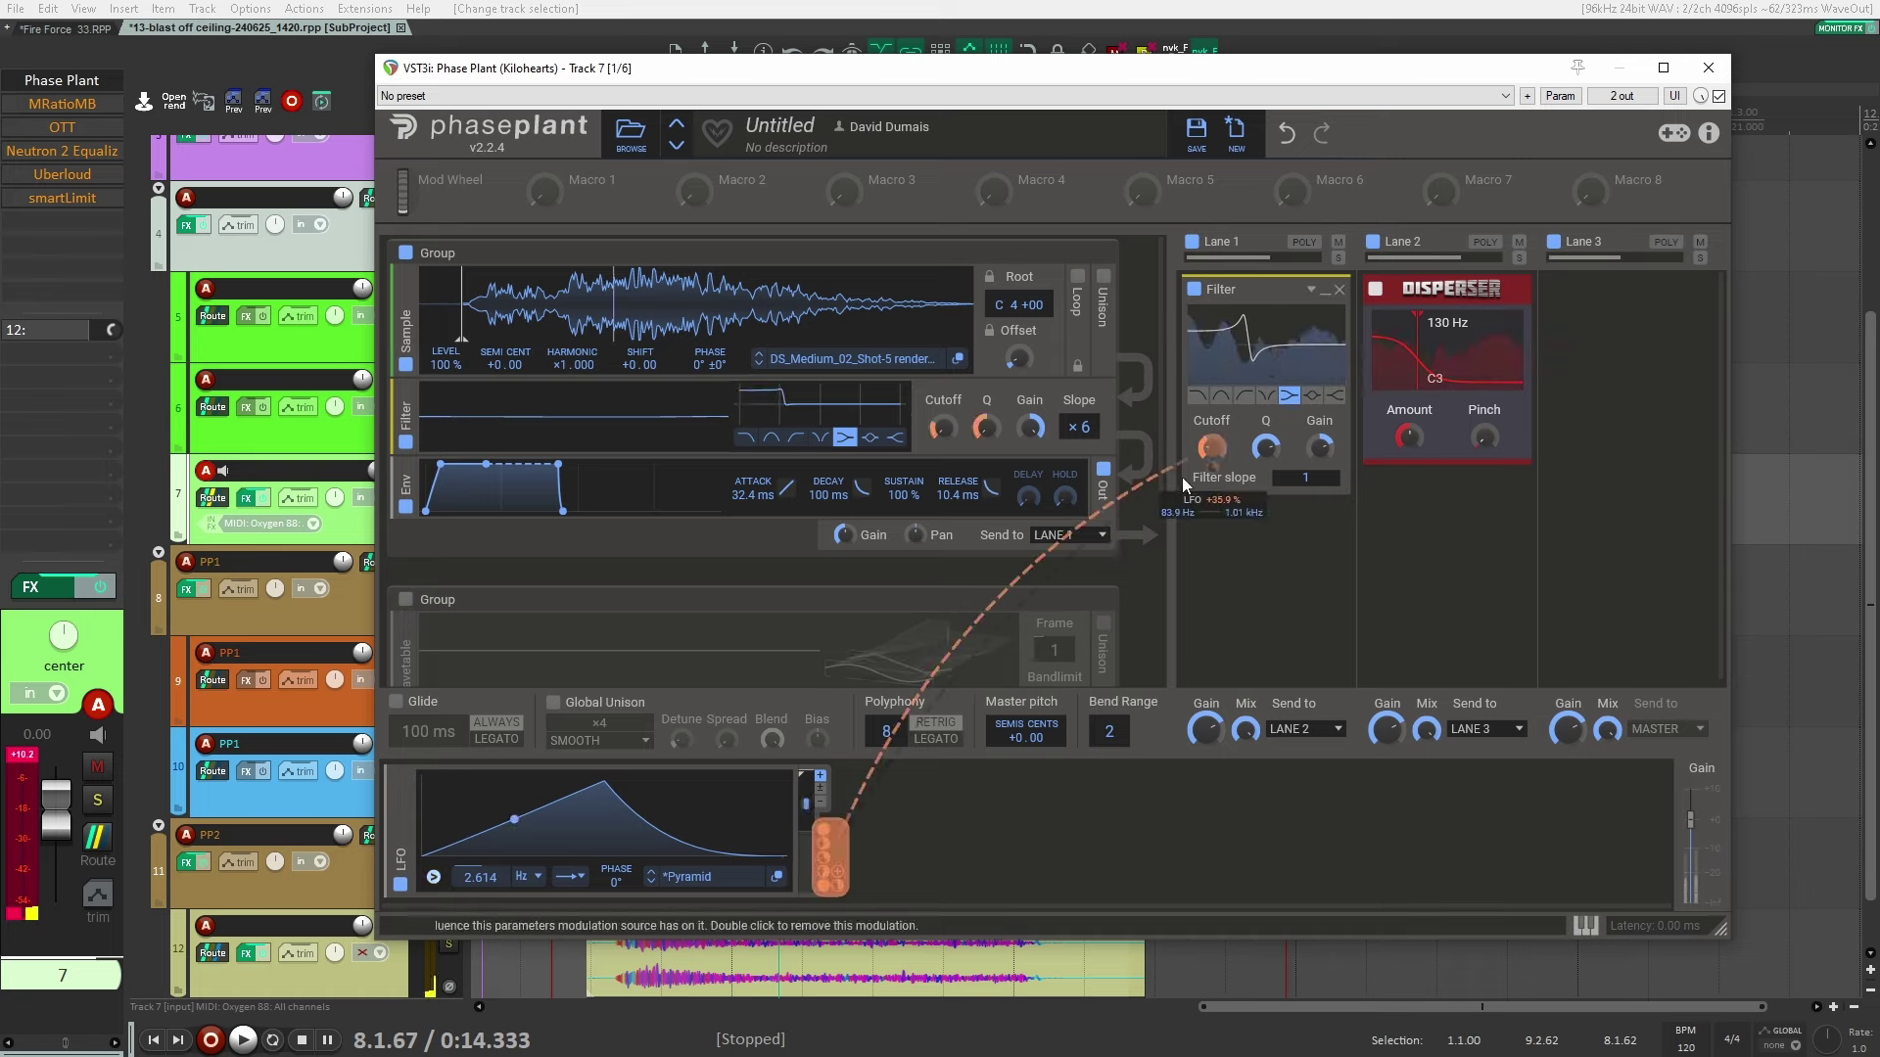
left_click_drag(1185, 485, 1187, 484)
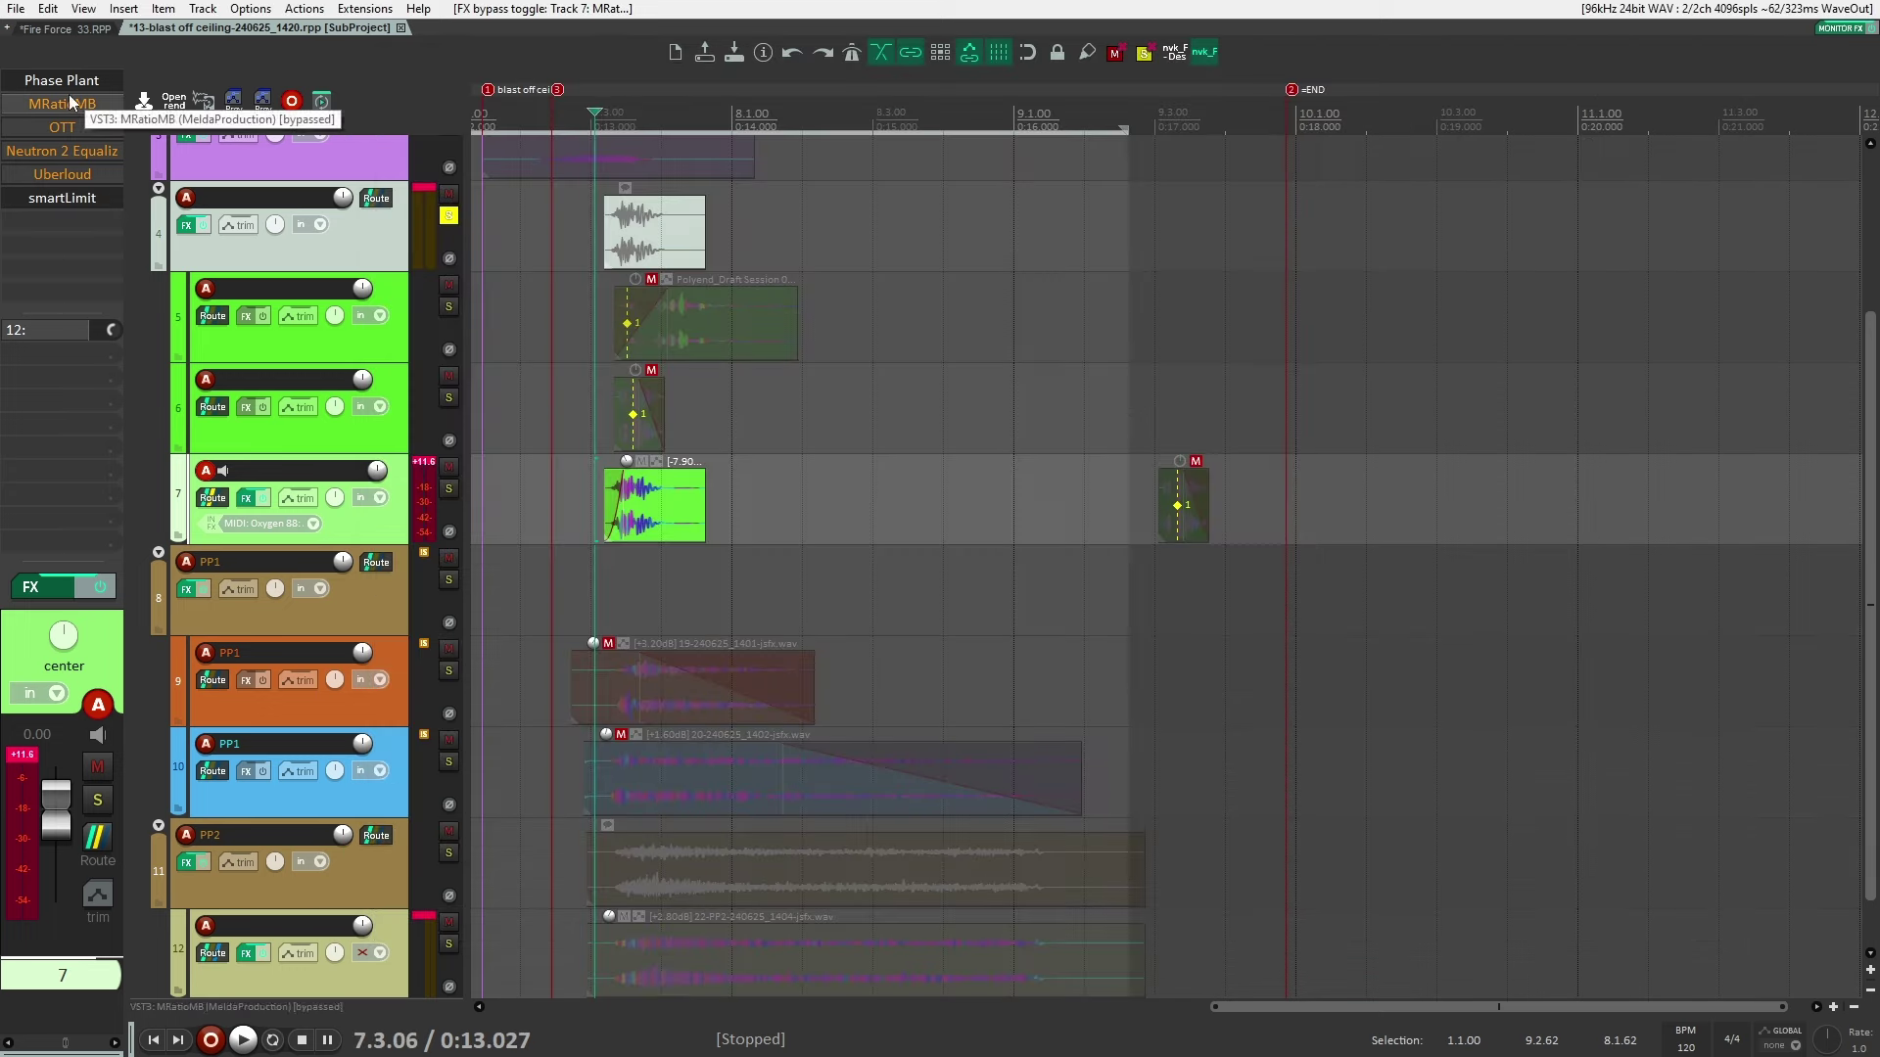
Play track 7 from just before its clip and turn on its MRatioMB effect with the plug-in window shown
left_click(581, 479)
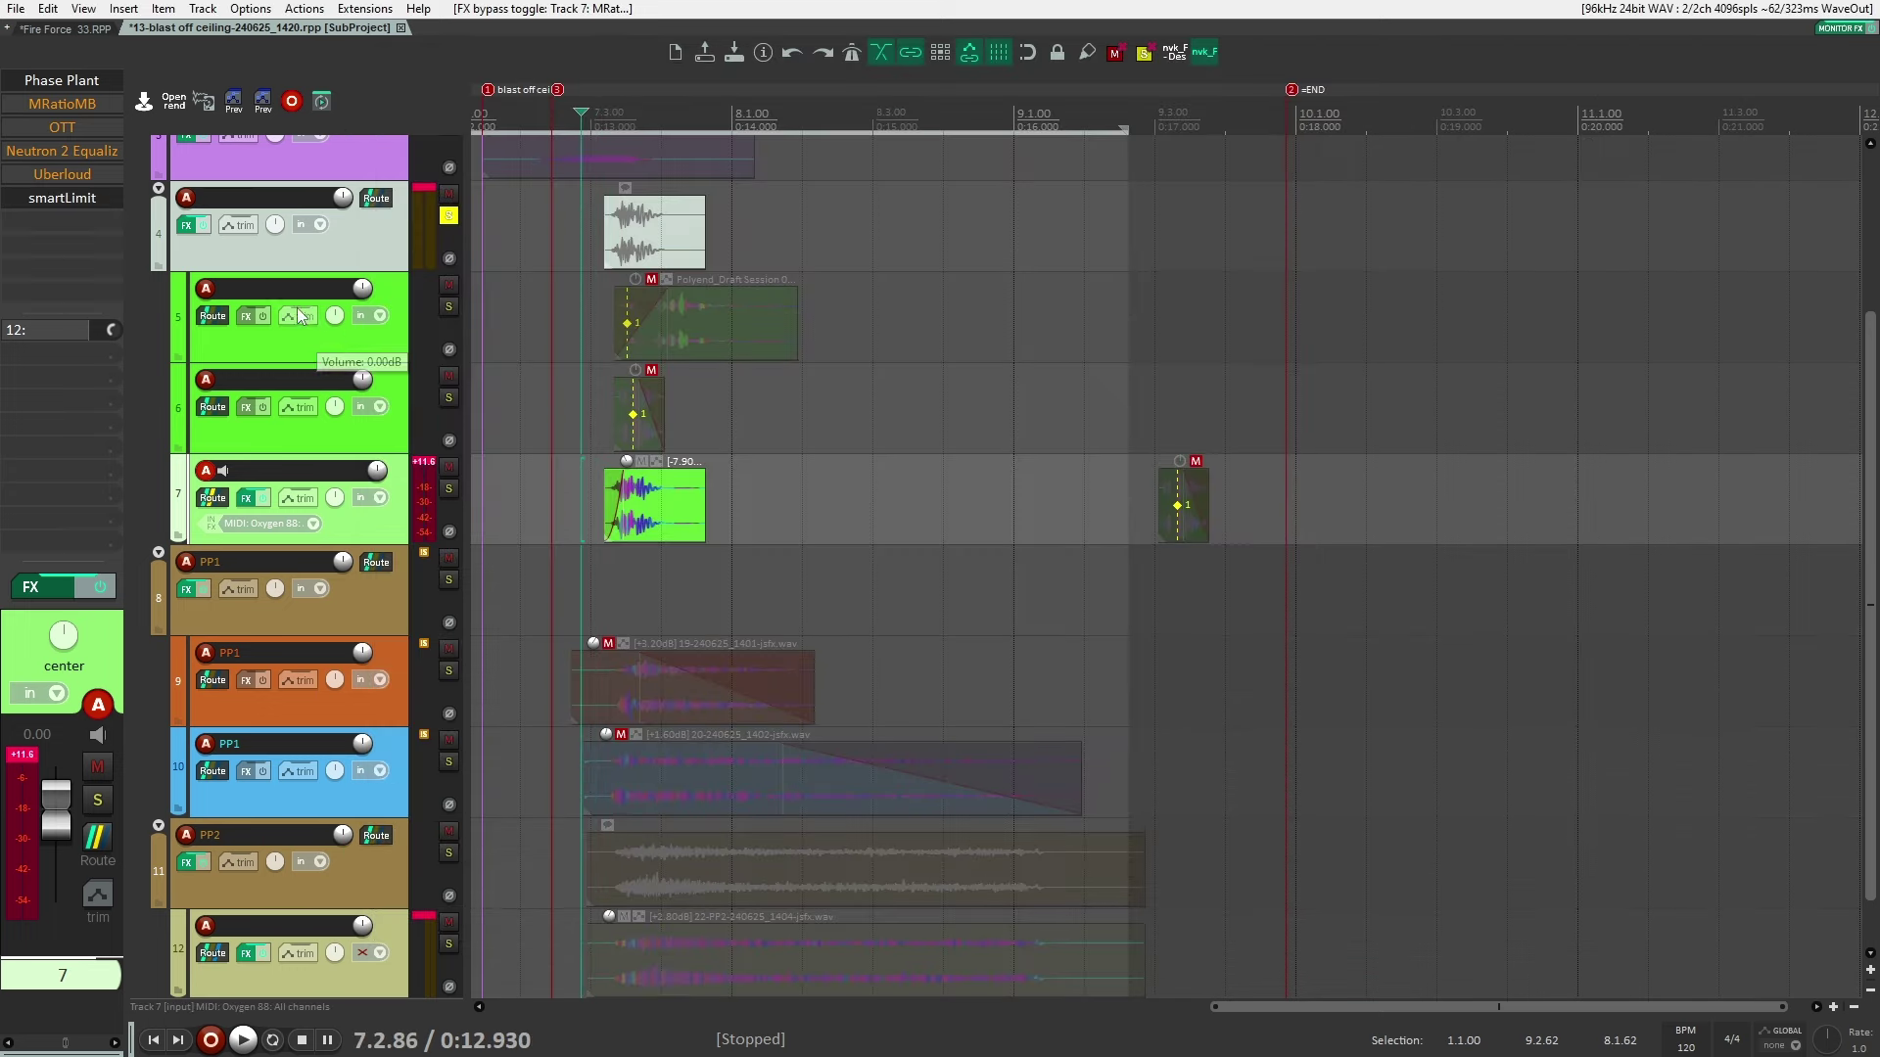
key("space")
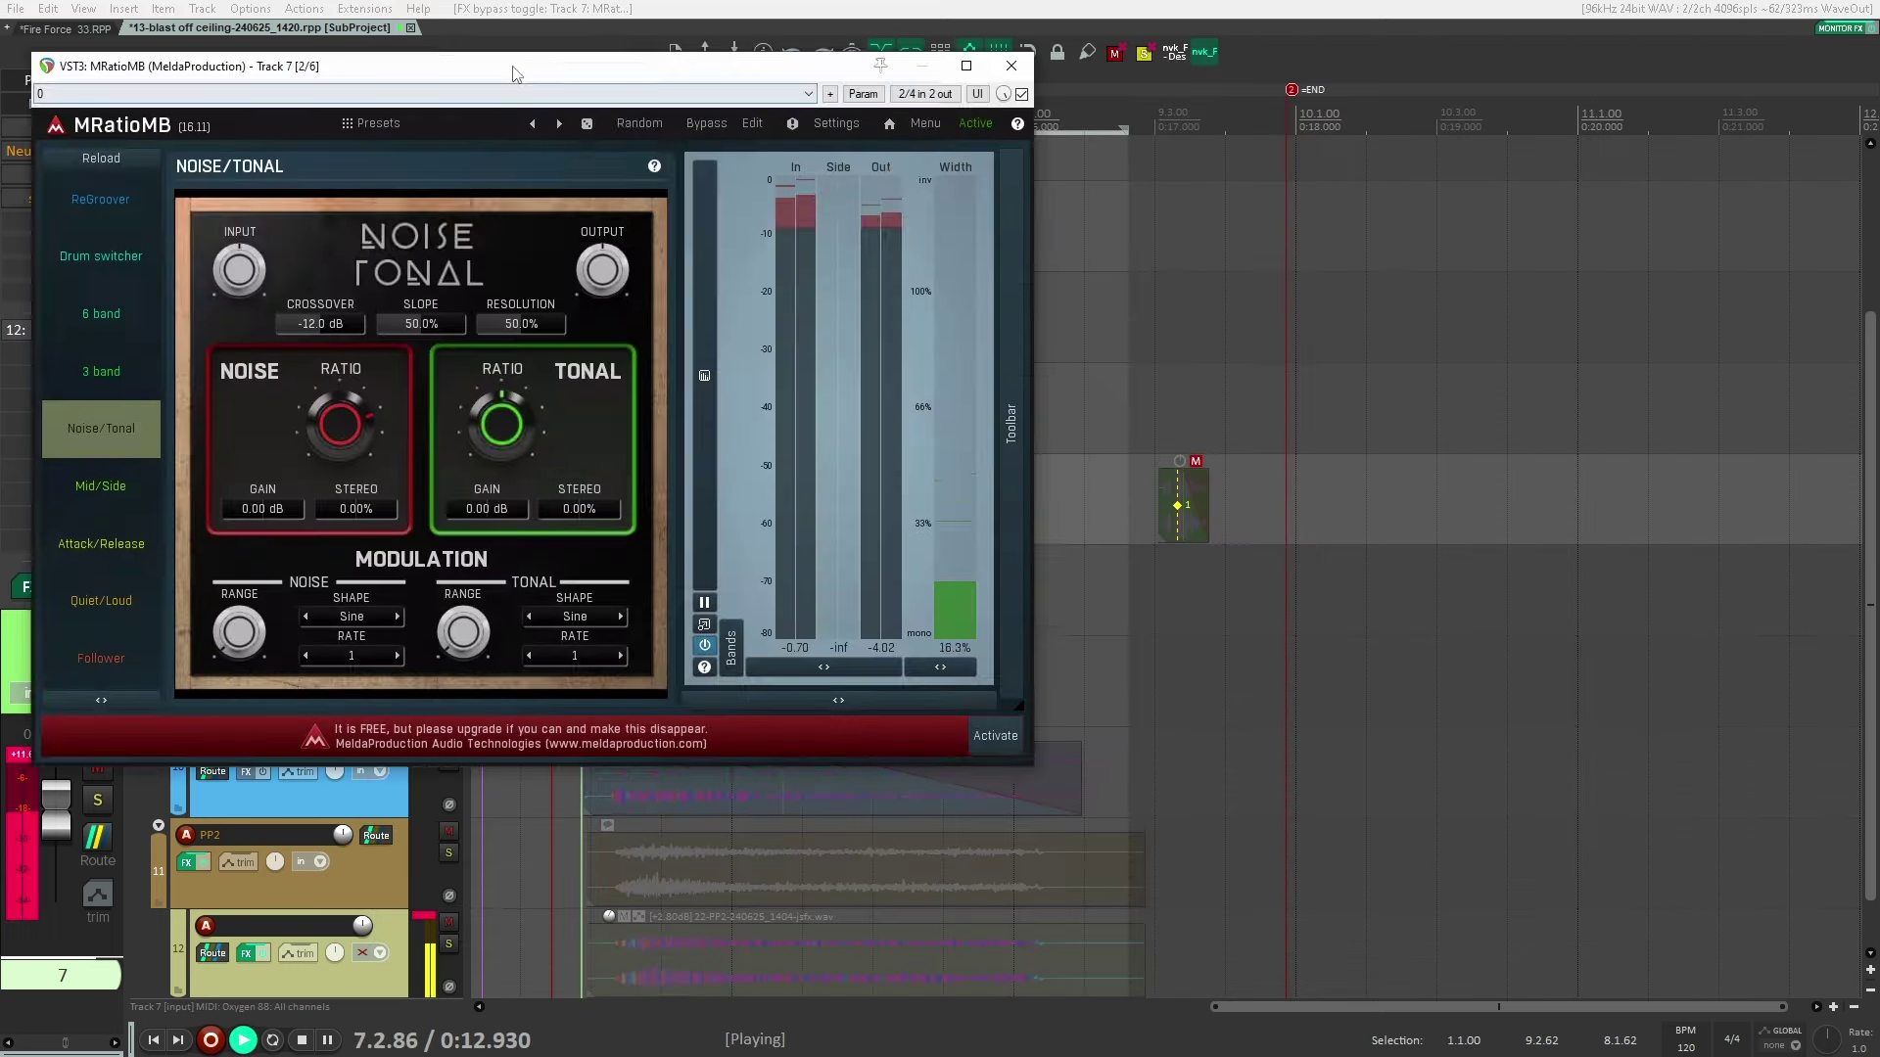
left_click_drag(512, 71, 937, 62)
key("space")
key("space")
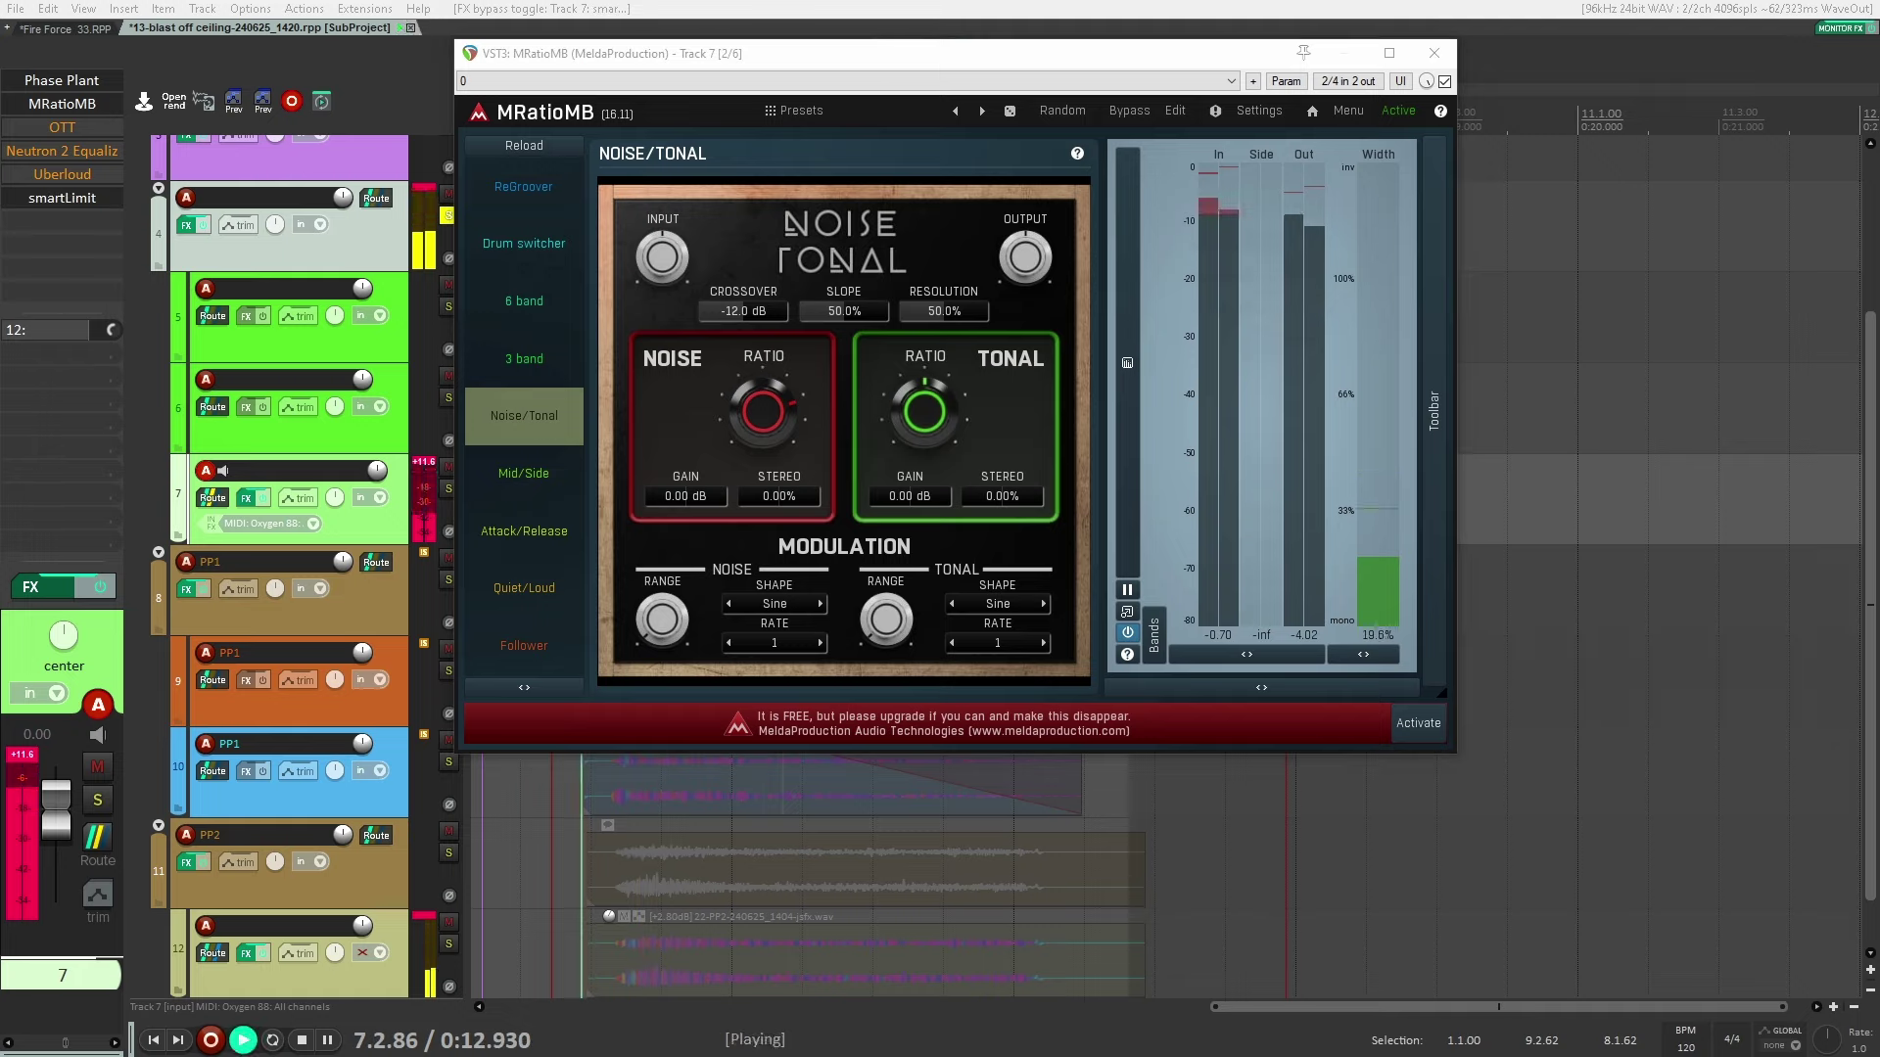
Enable OTT, Neutron 2 Equalizer and Uberloud on track 7 during playback, and close the plug-in windows
left_click(62, 127)
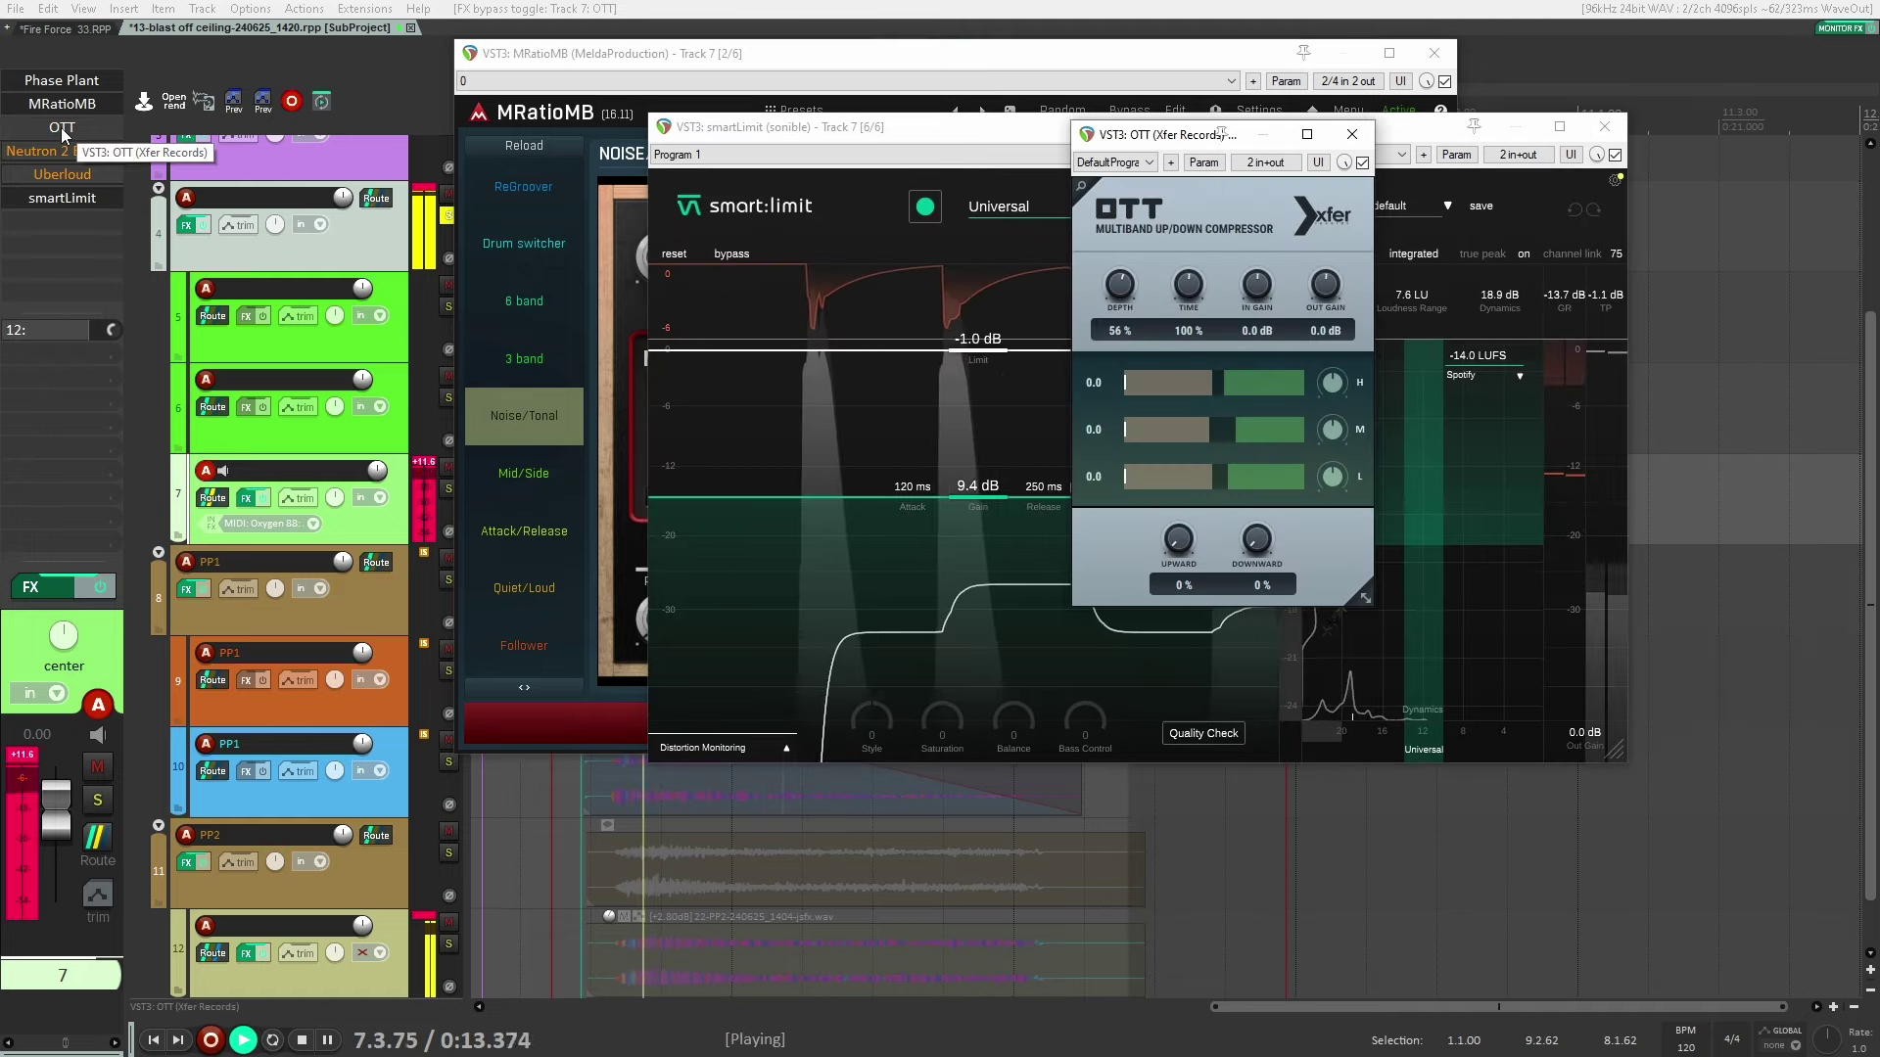
left_click(62, 150)
left_click(62, 173)
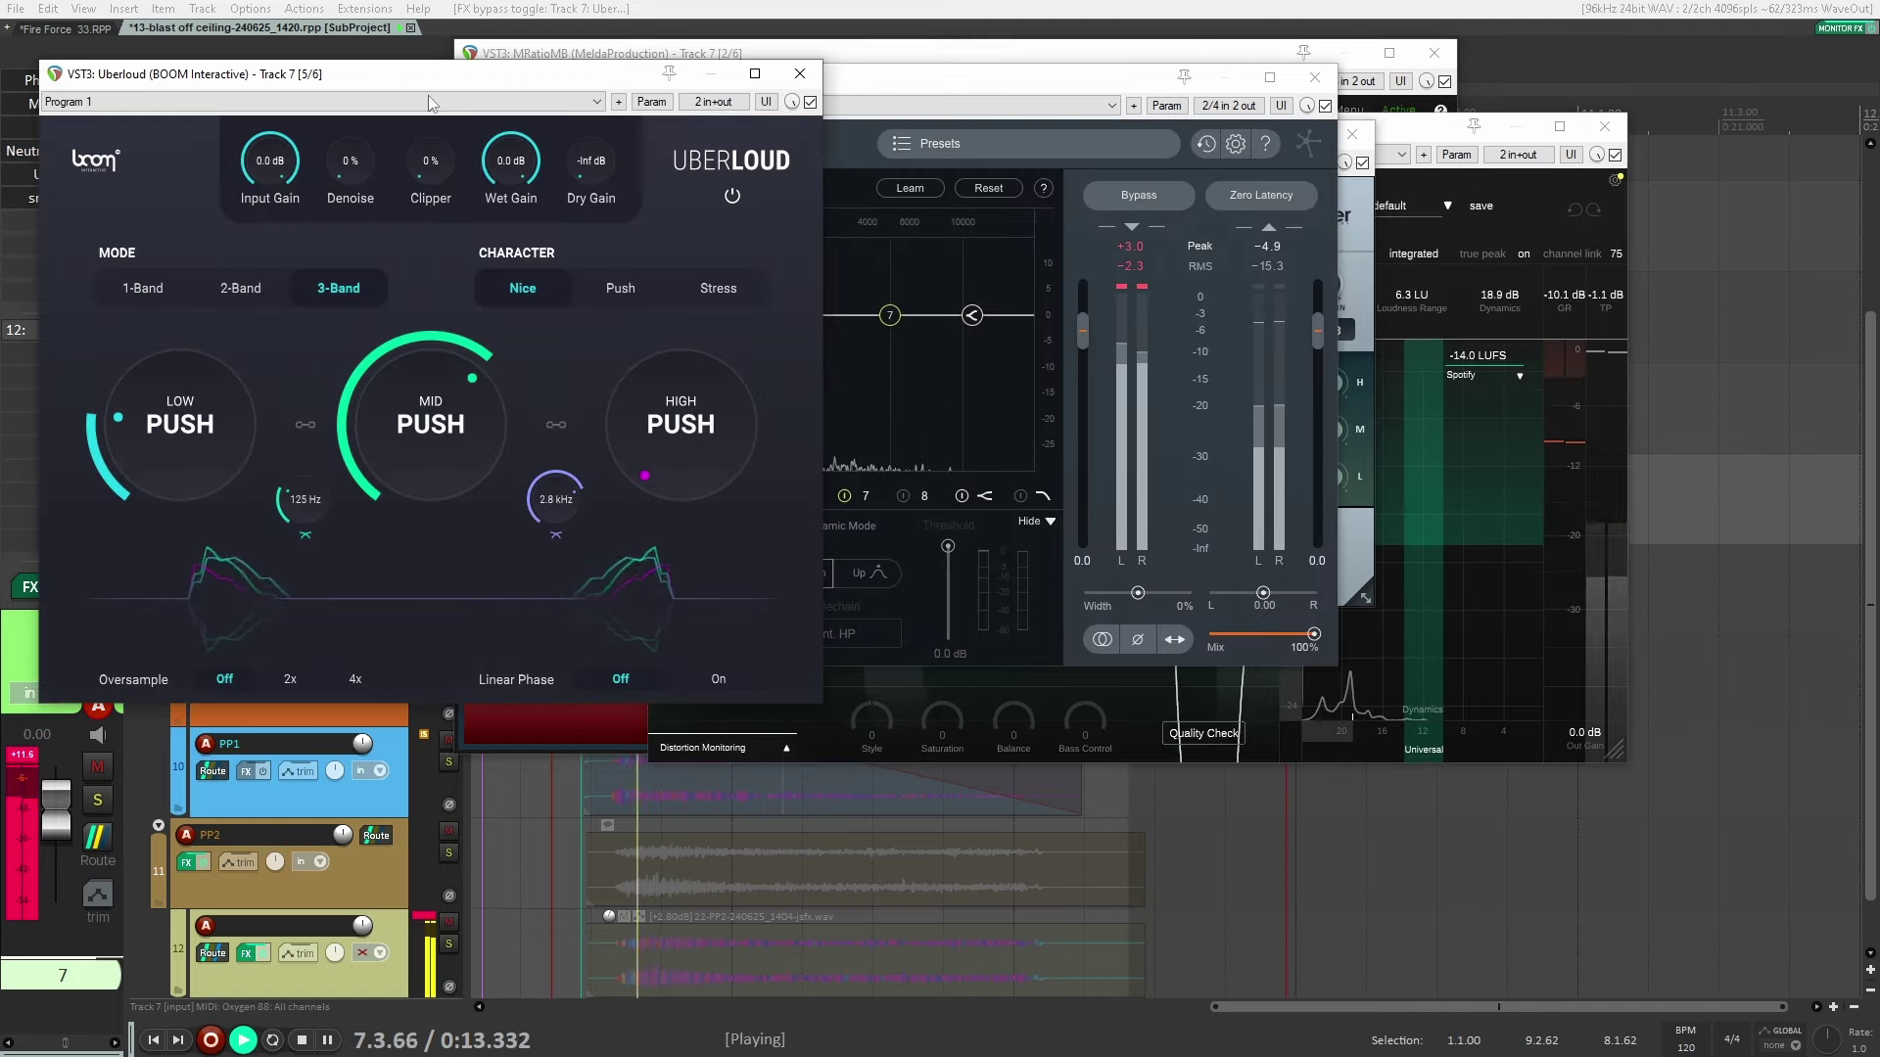
key("space")
key("space")
Play the first blast off ceiling layers together from near the start of the region
key("space")
left_click(800, 73)
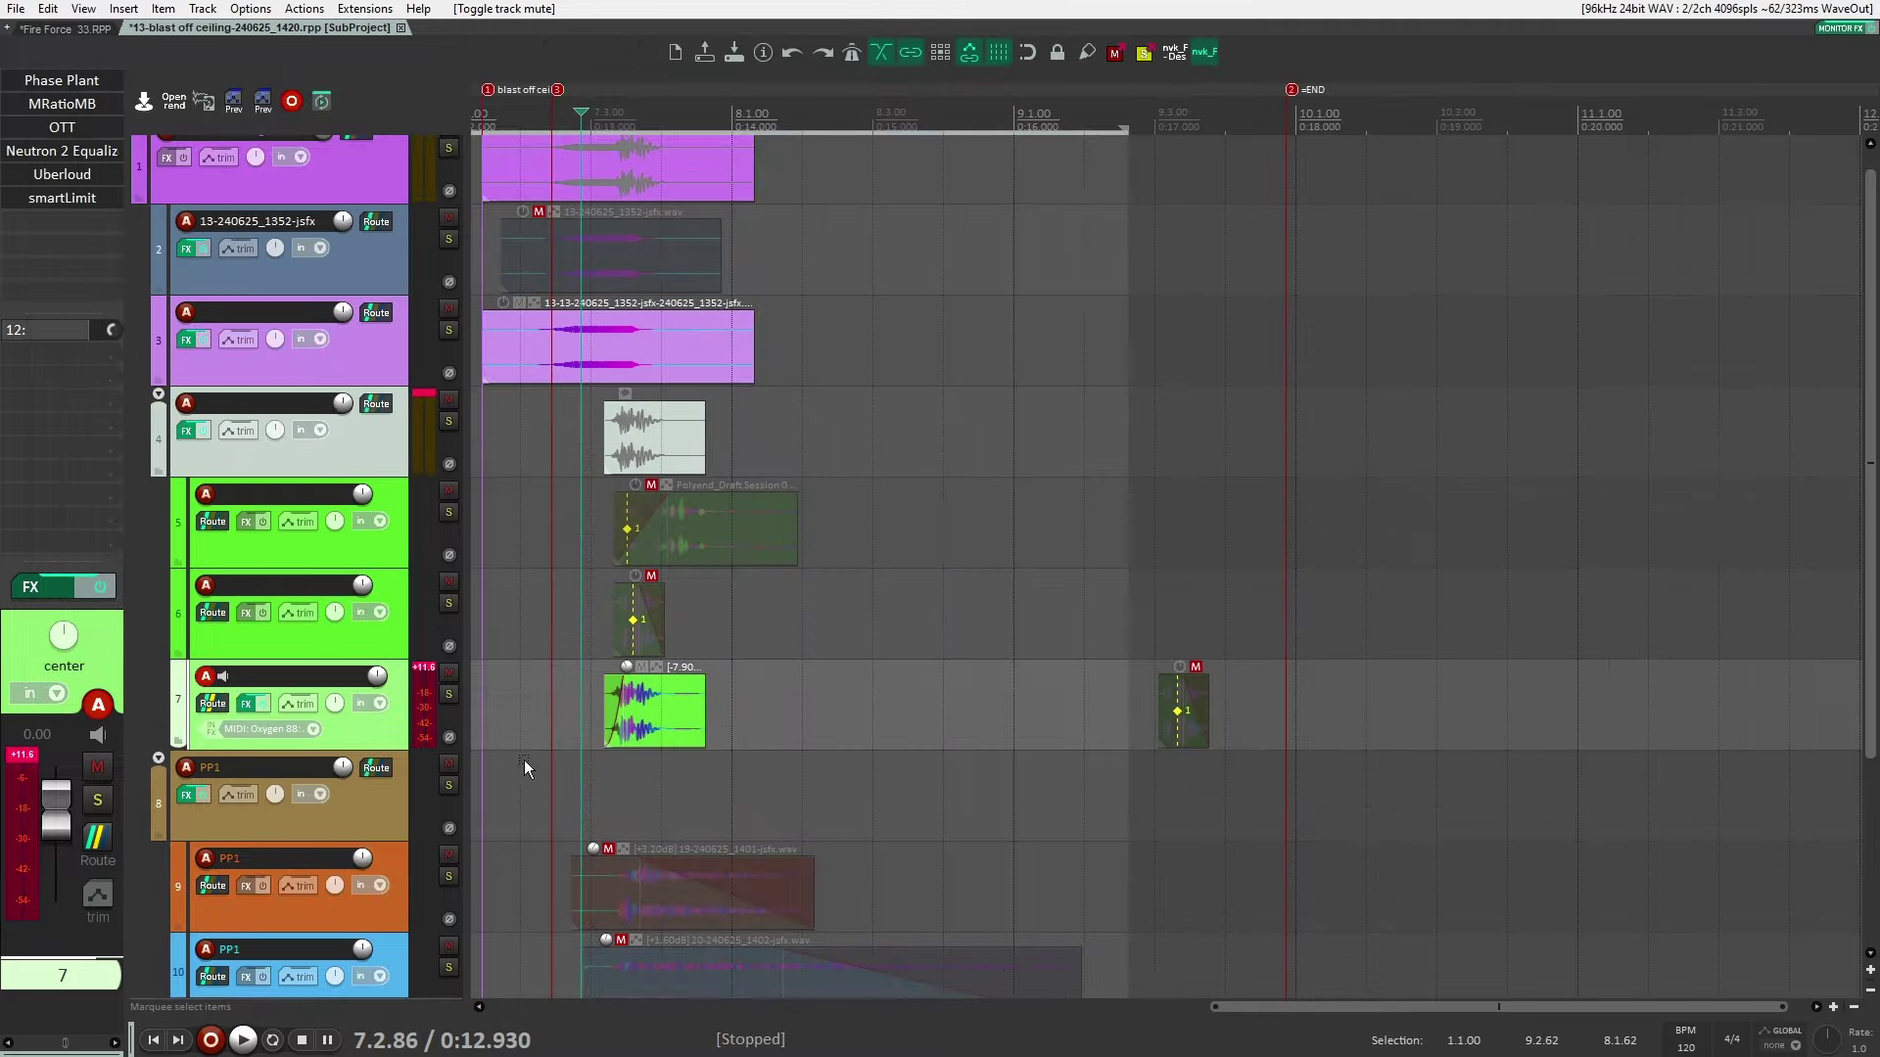
left_click(613, 641)
key("space")
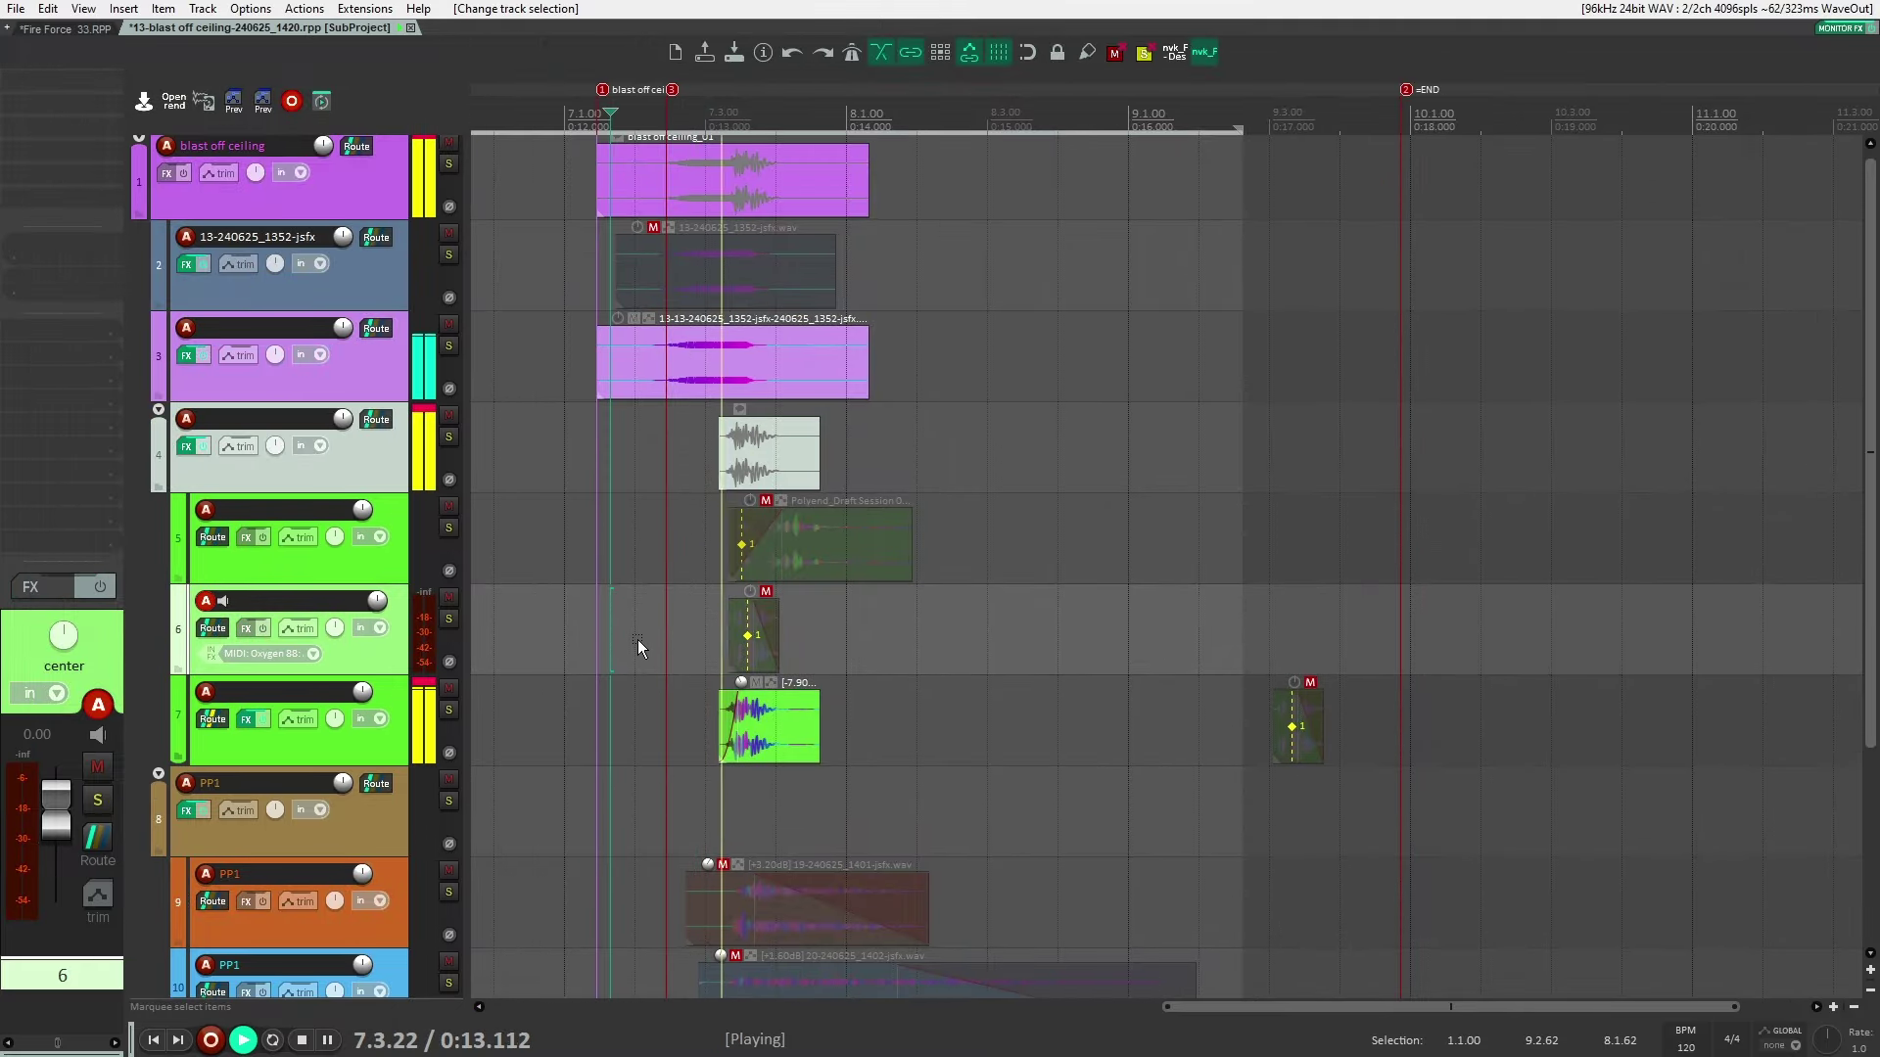
Unmute the PP2 folder track and audition its child track 12 in solo
key("space")
scroll(474, 761, "down", 3)
left_click(450, 766)
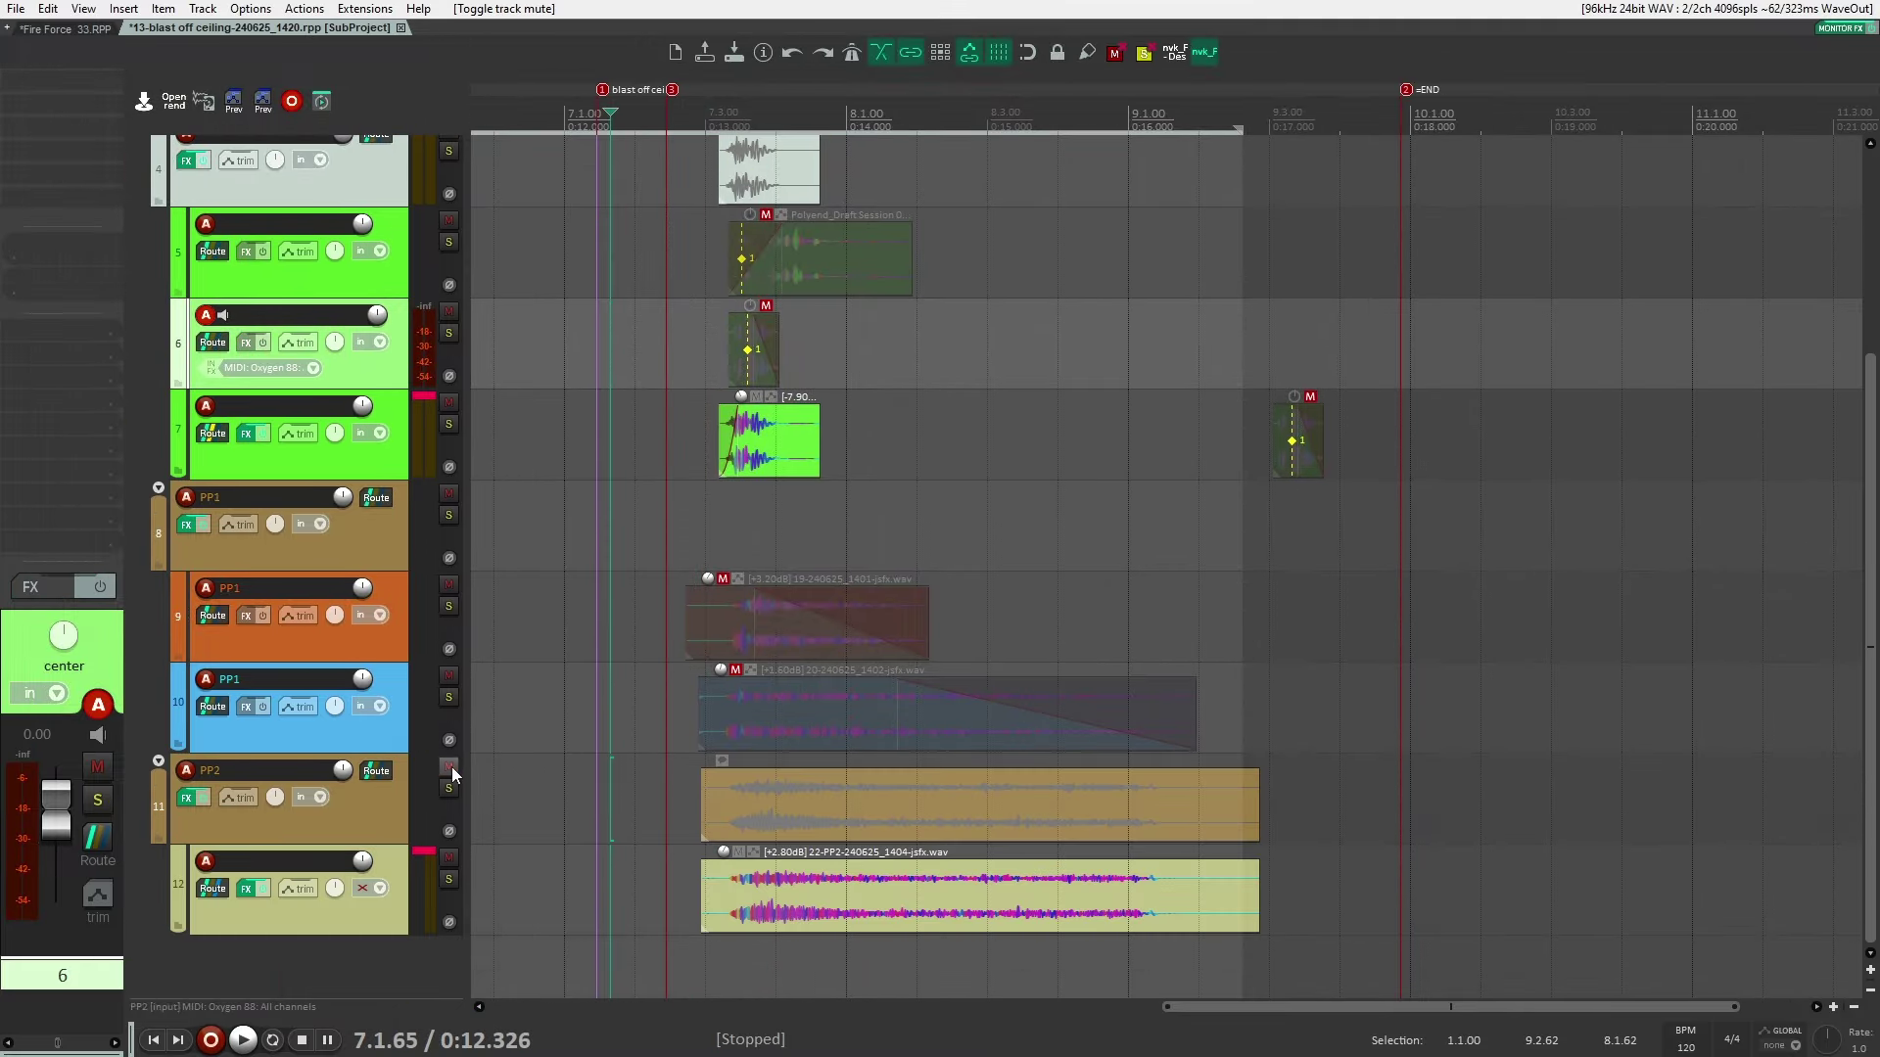
left_click(449, 879)
key("space")
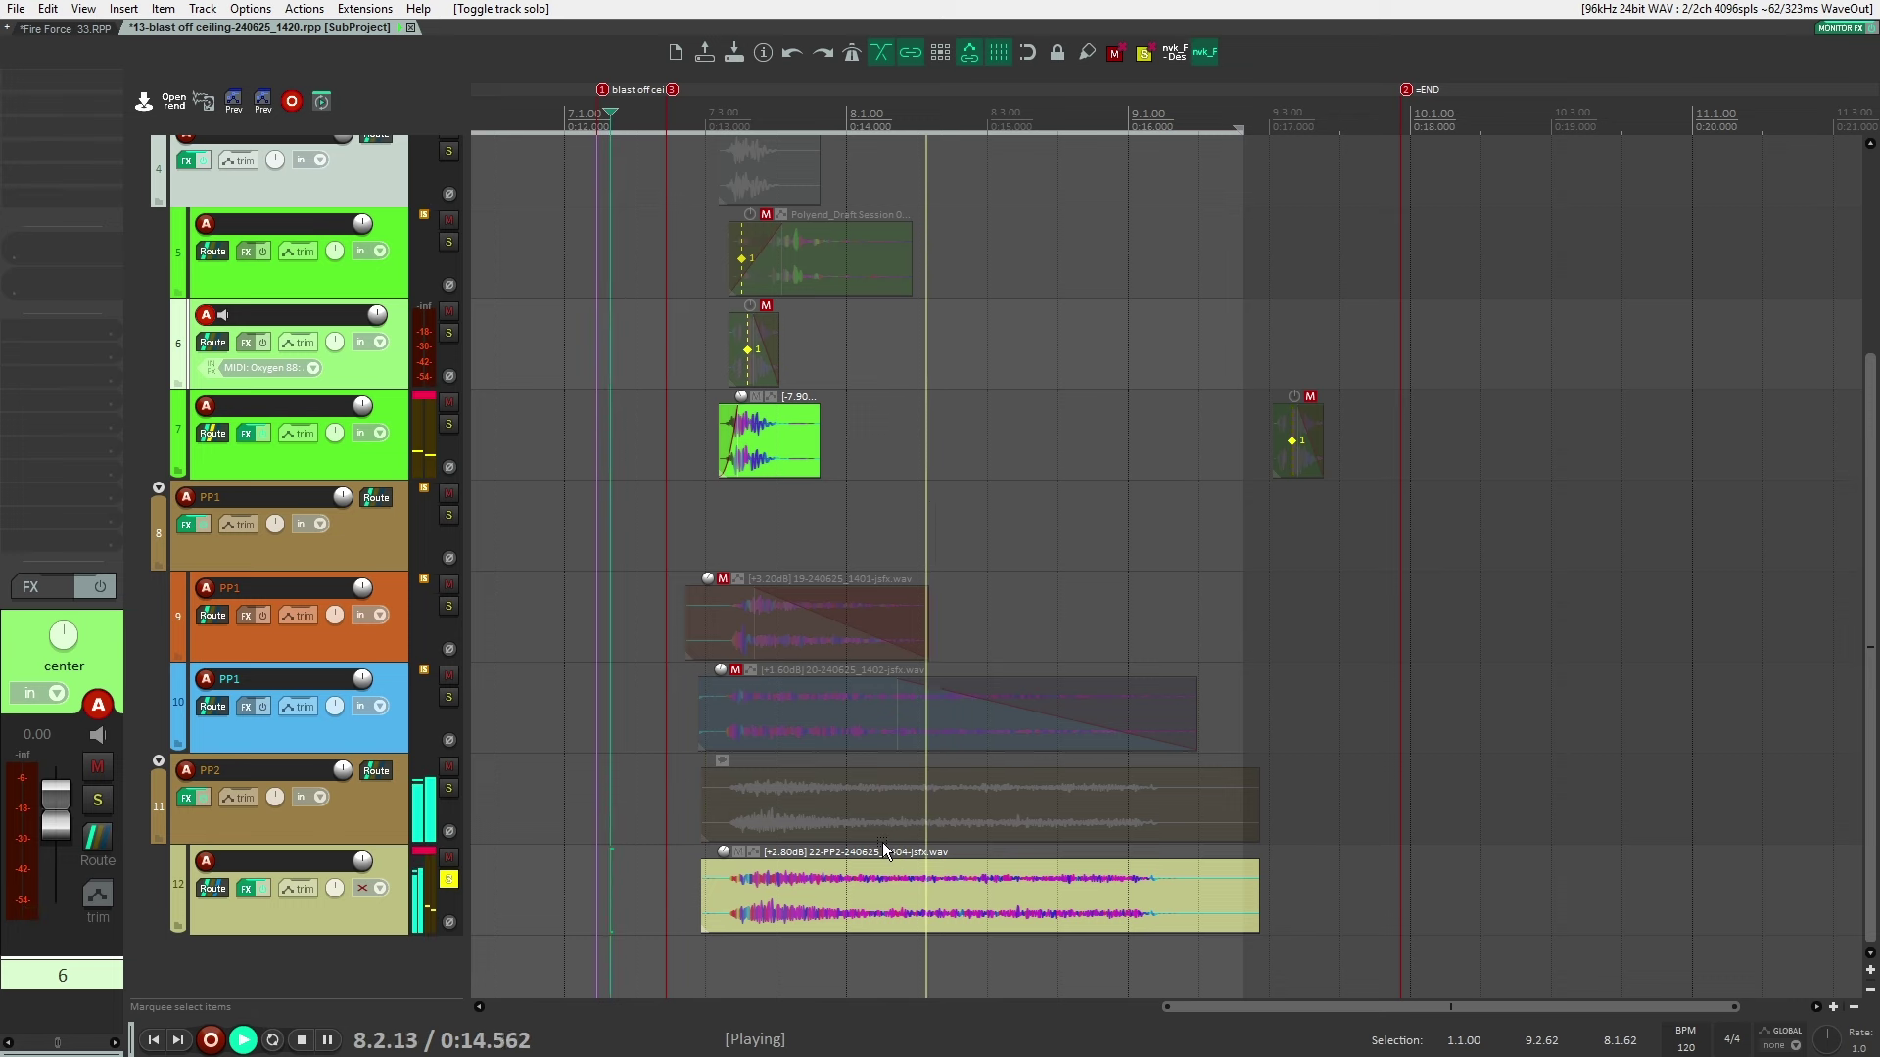
left_click(450, 879)
key("space")
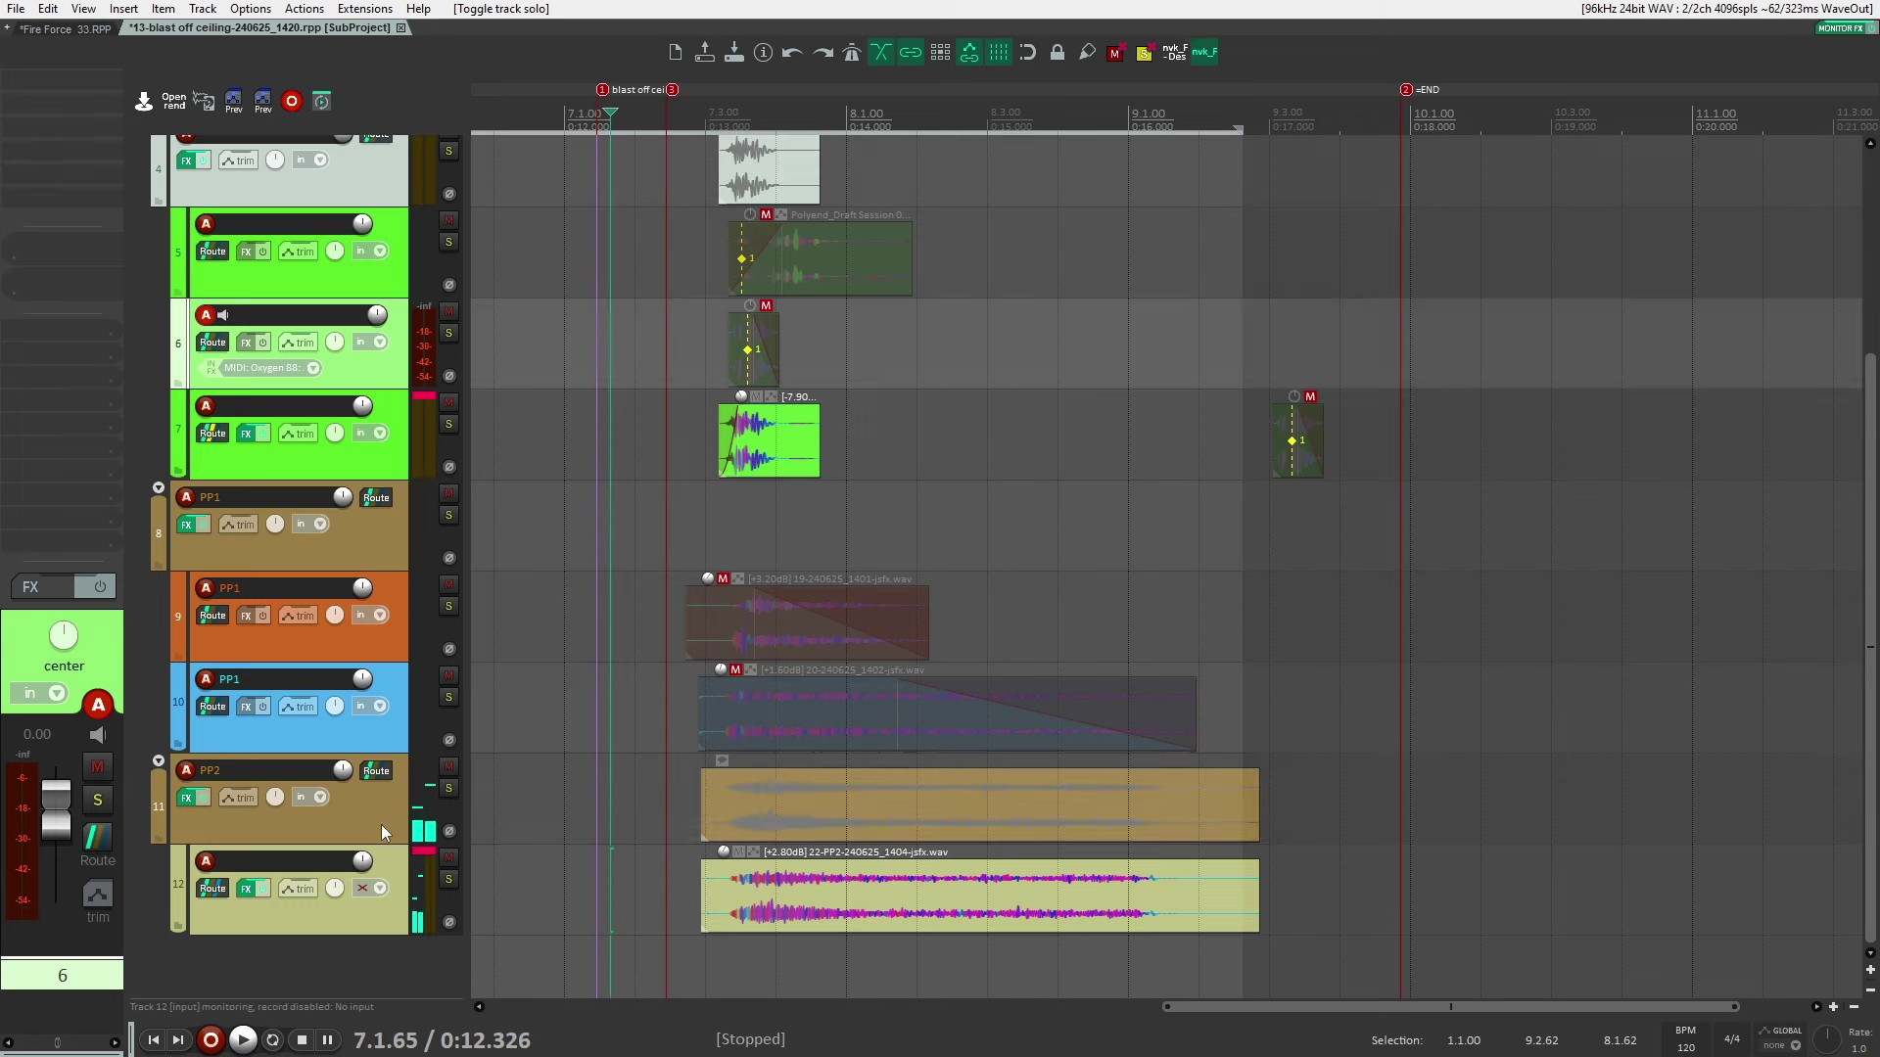
Bypass Lane 1 and Lane 2 in the Phase Plant on the PP2 folder track and audition the unprocessed sample
left_click(380, 832)
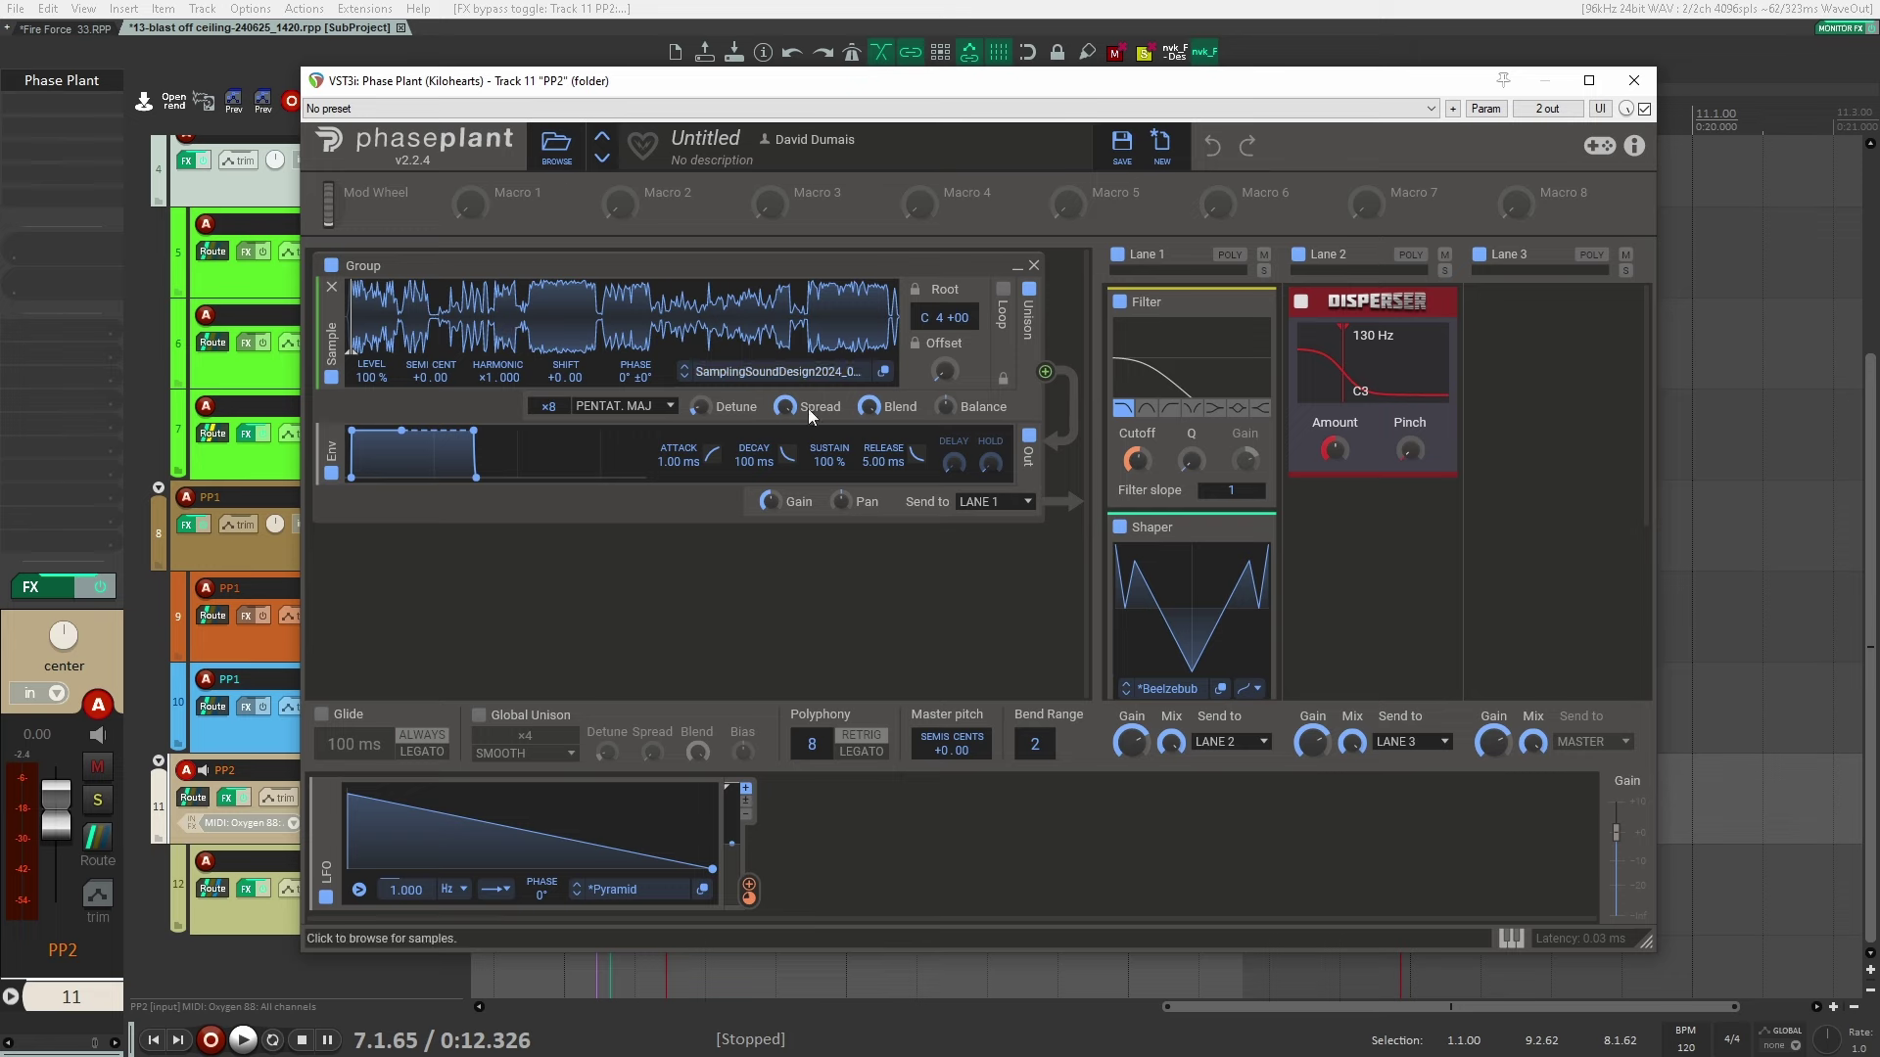
left_click(1298, 255)
left_click(1117, 255)
left_click_drag(970, 88, 1307, 38)
left_click(388, 833)
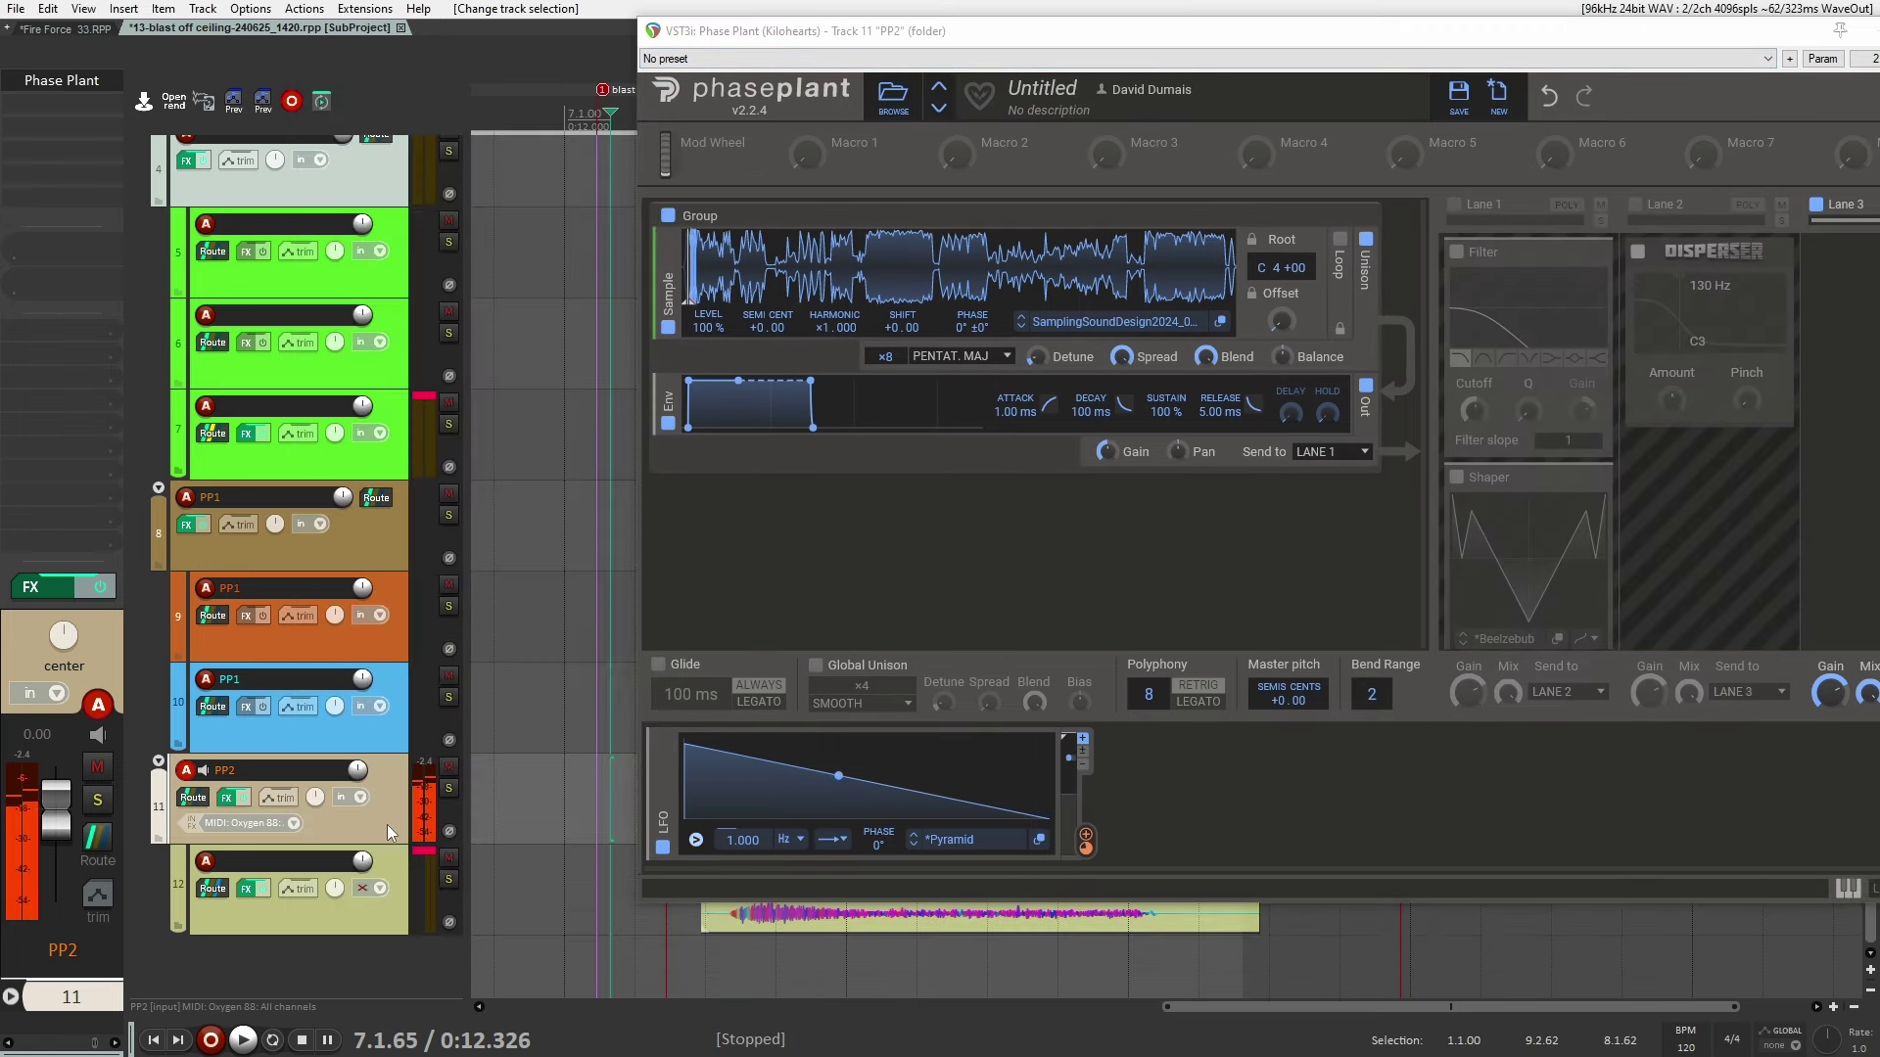
left_click_drag(1211, 41, 878, 118)
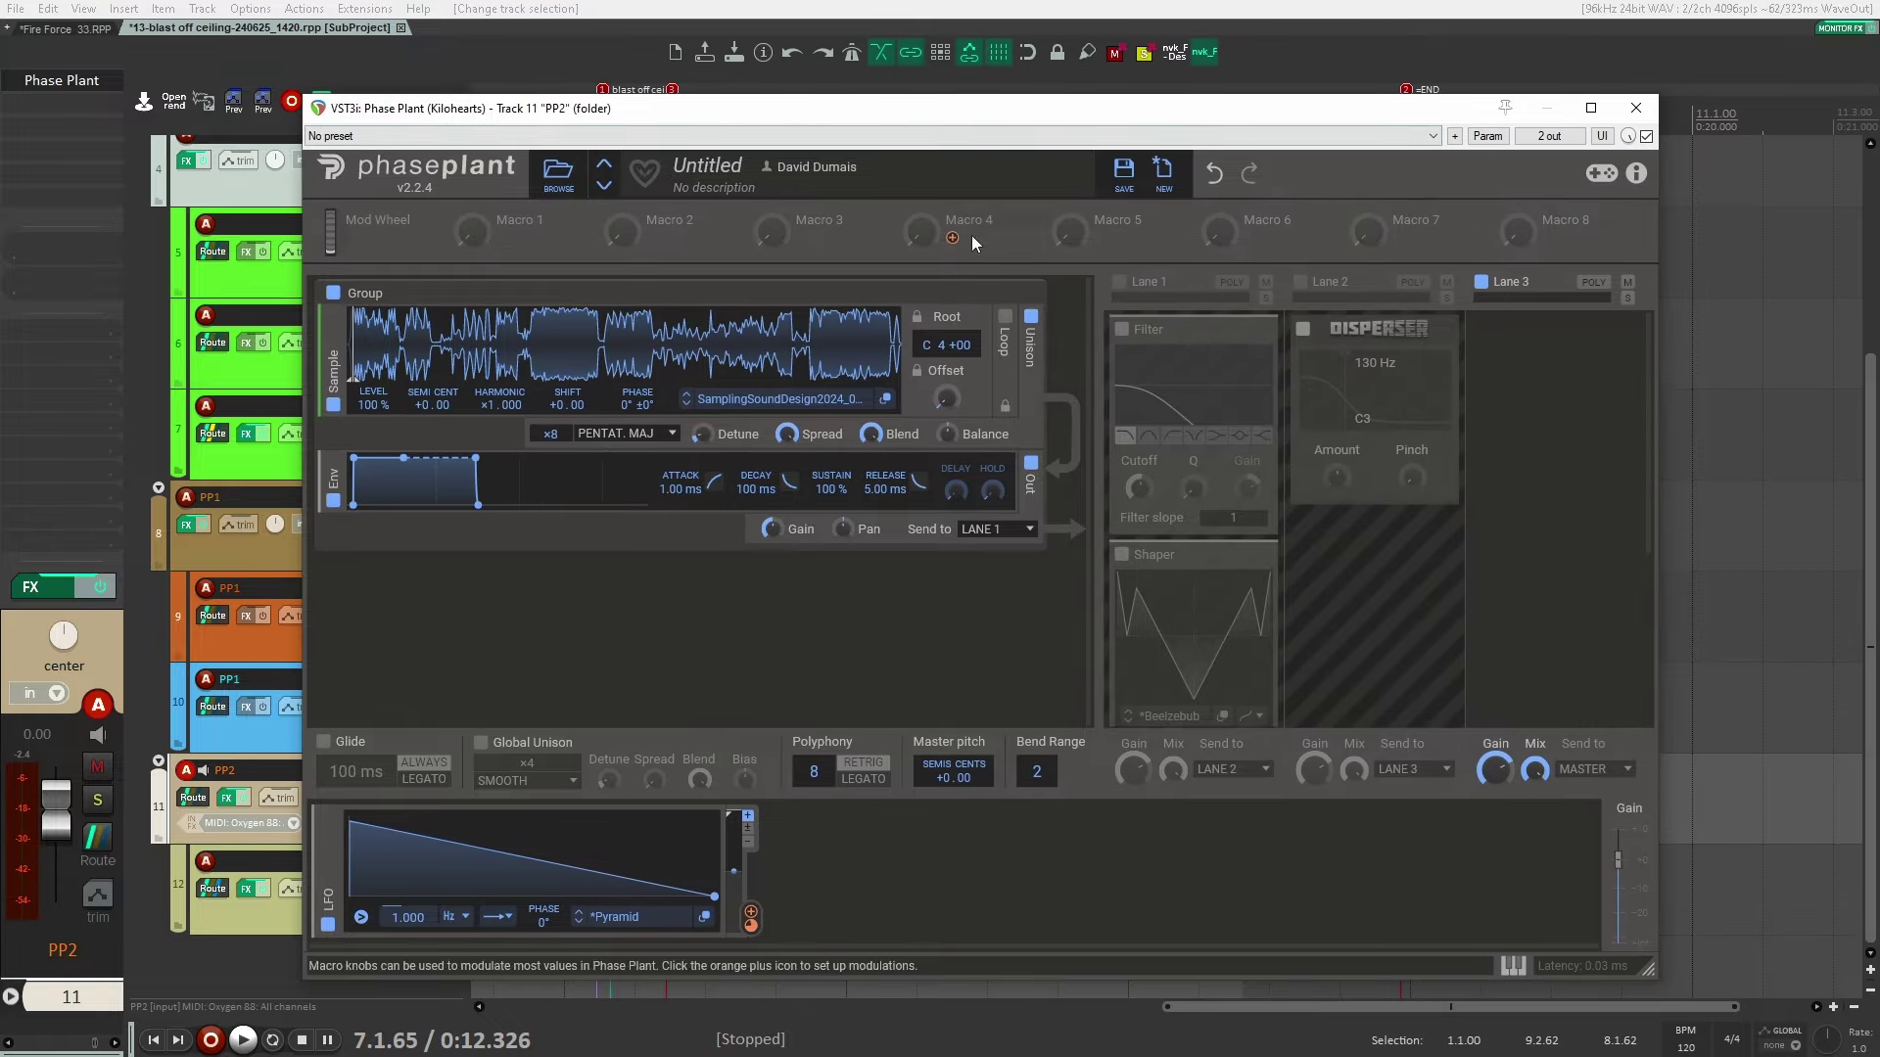
Toggle the sample's Unison off and back on, and view the available unison modes while keeping PENTAT. MAJ
left_click(1031, 319)
left_click(1031, 318)
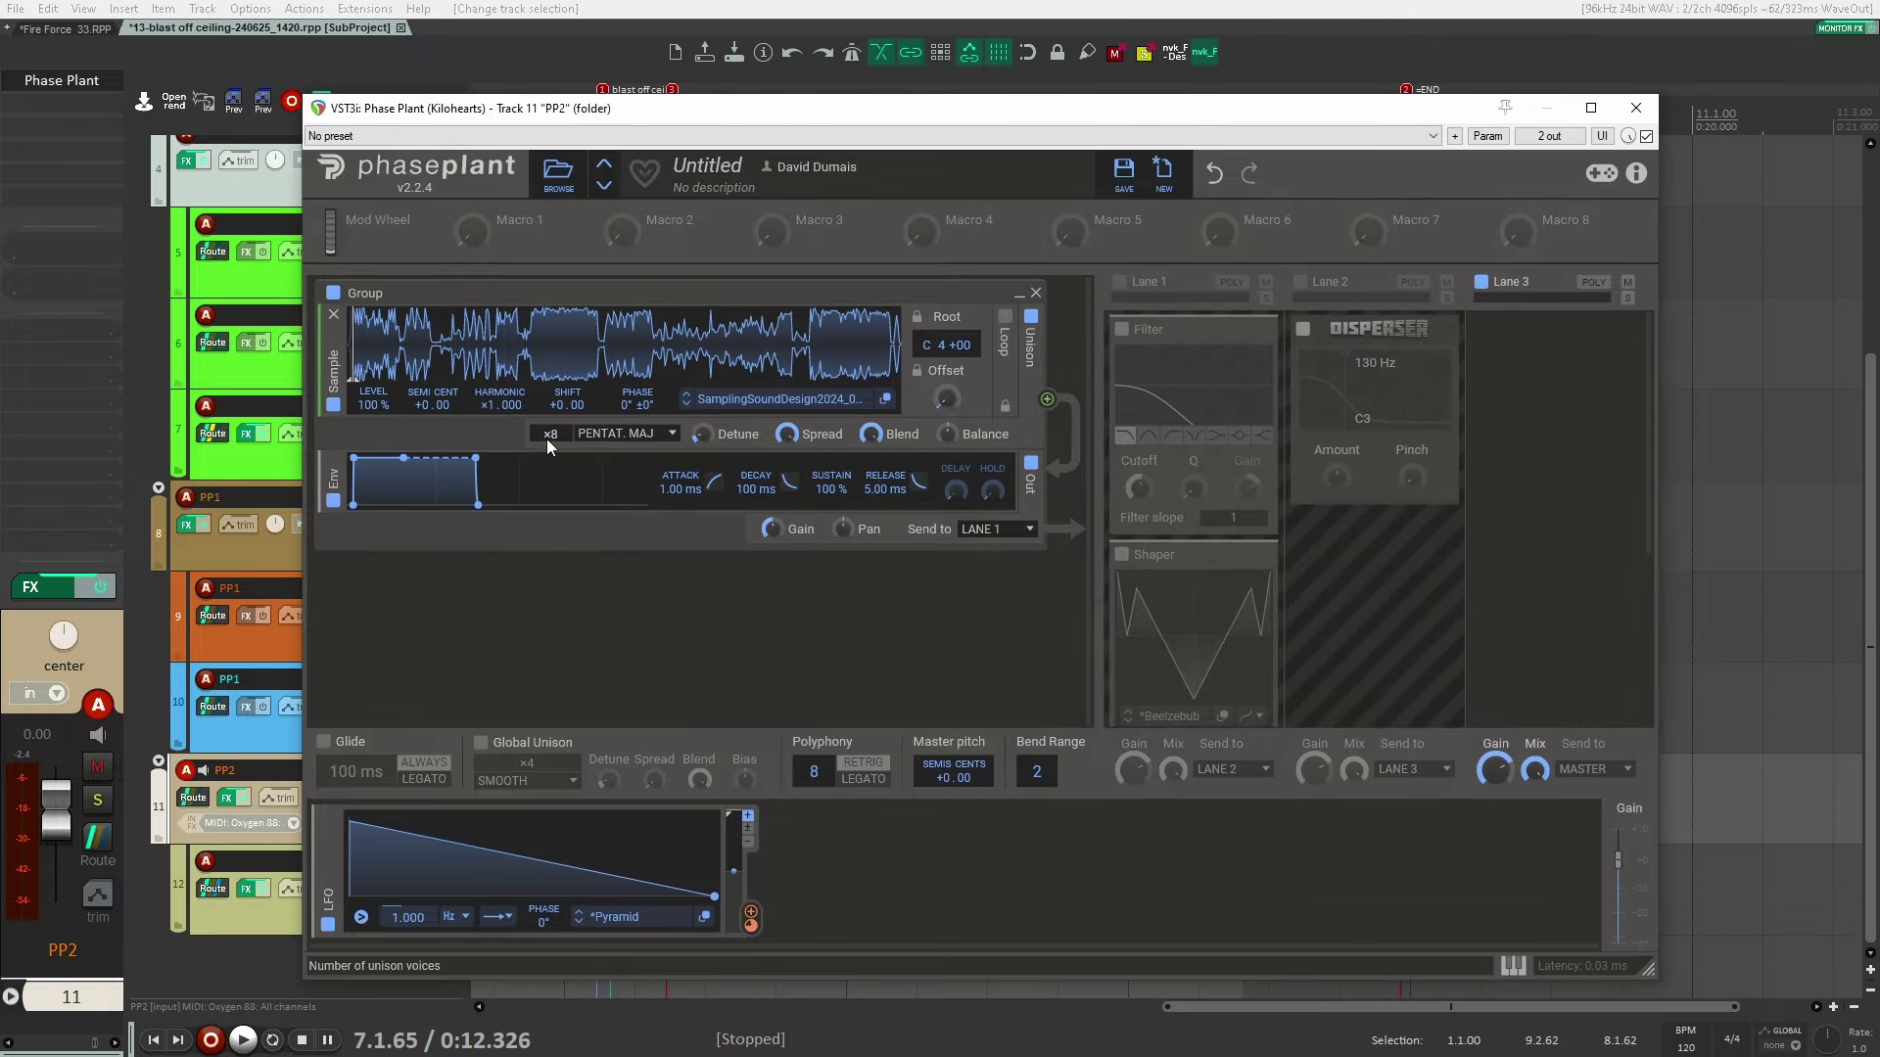
left_click(650, 446)
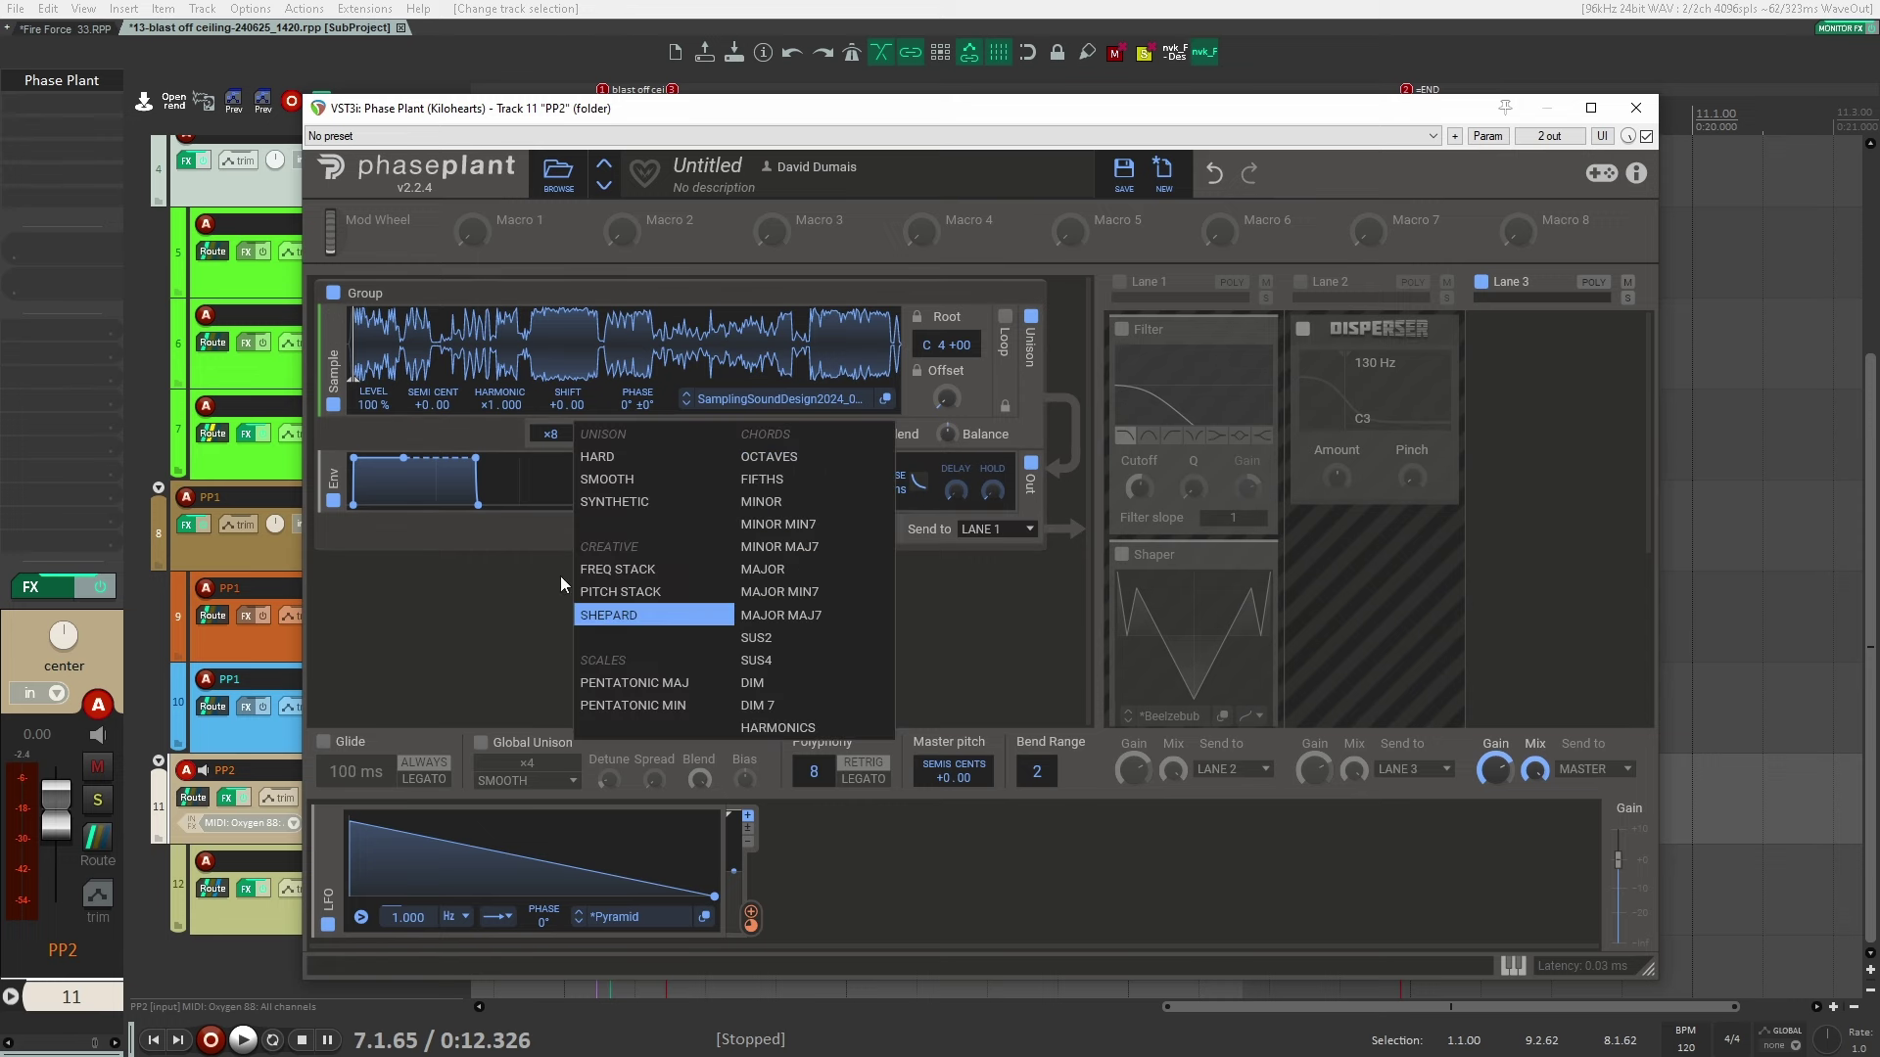
left_click(426, 436)
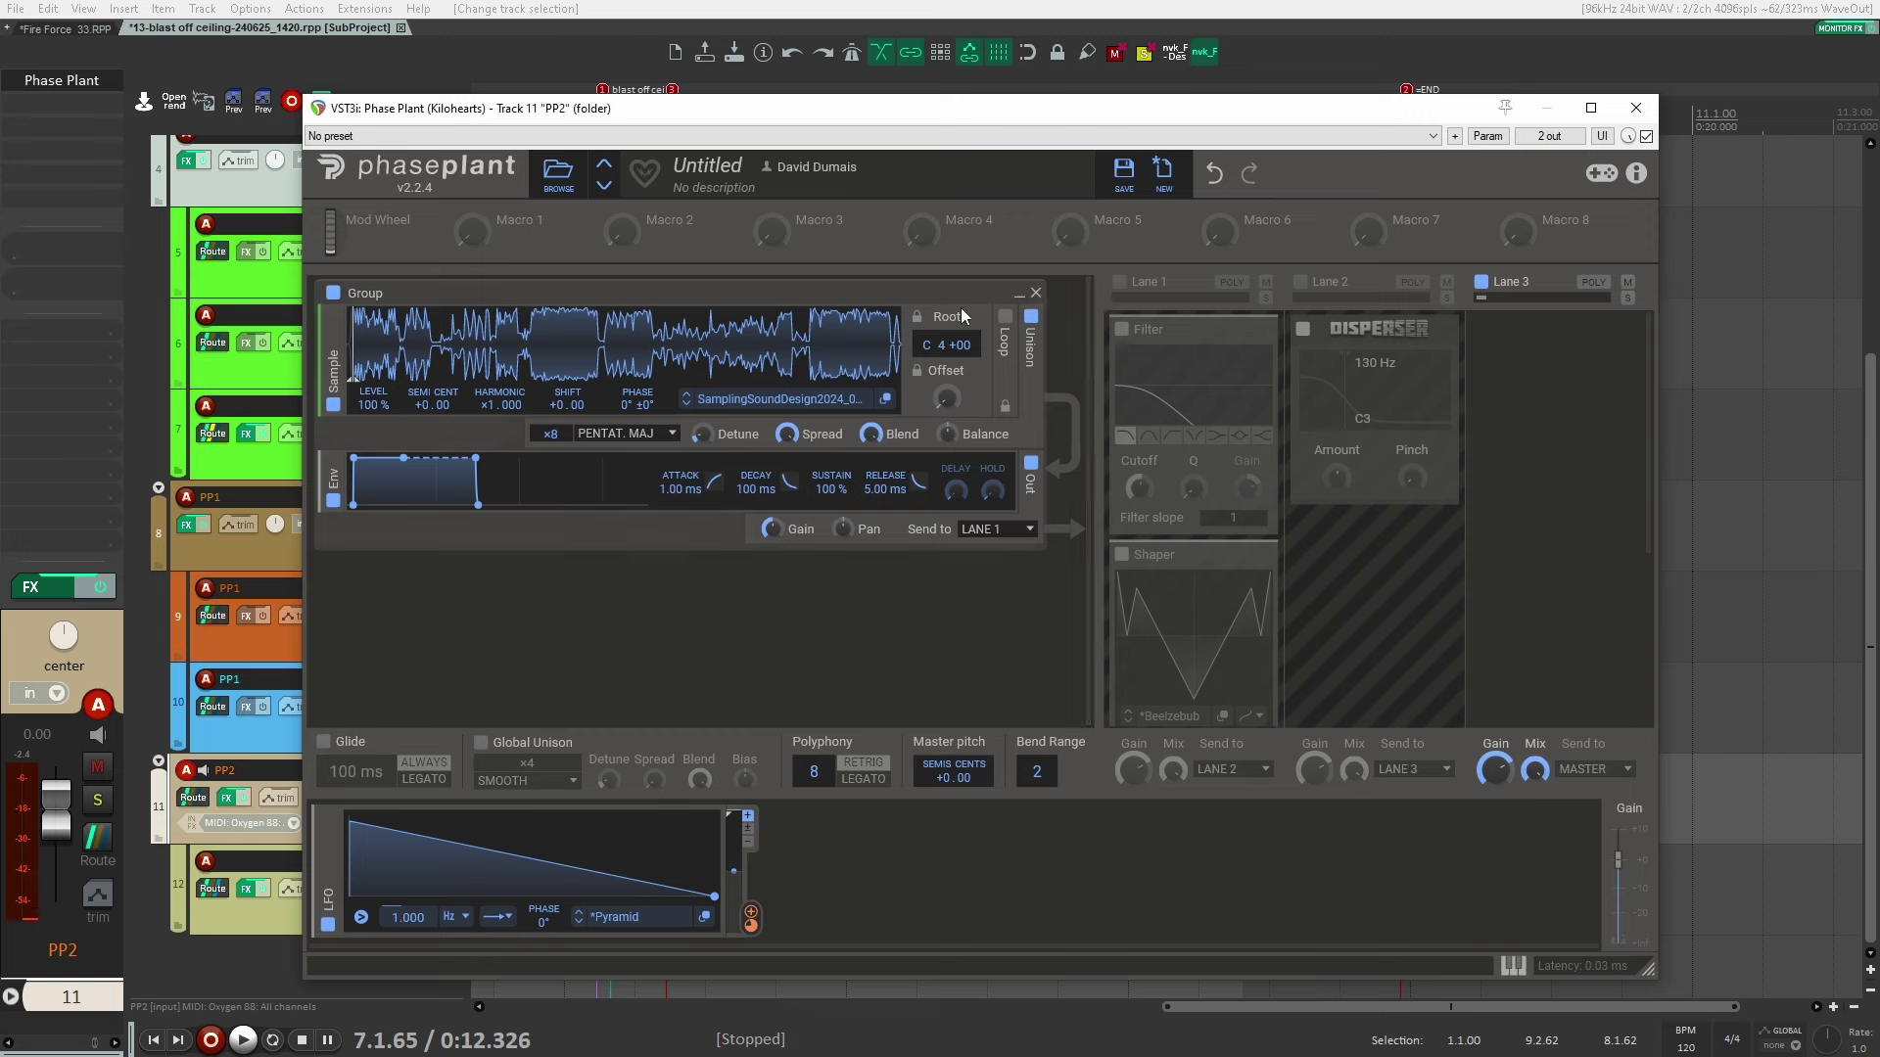
Re-enable Lane 1 and Lane 2 in Phase Plant, switching Lane 1's Shaper off and back on for comparison, and close the plug-in window
left_click(1123, 332)
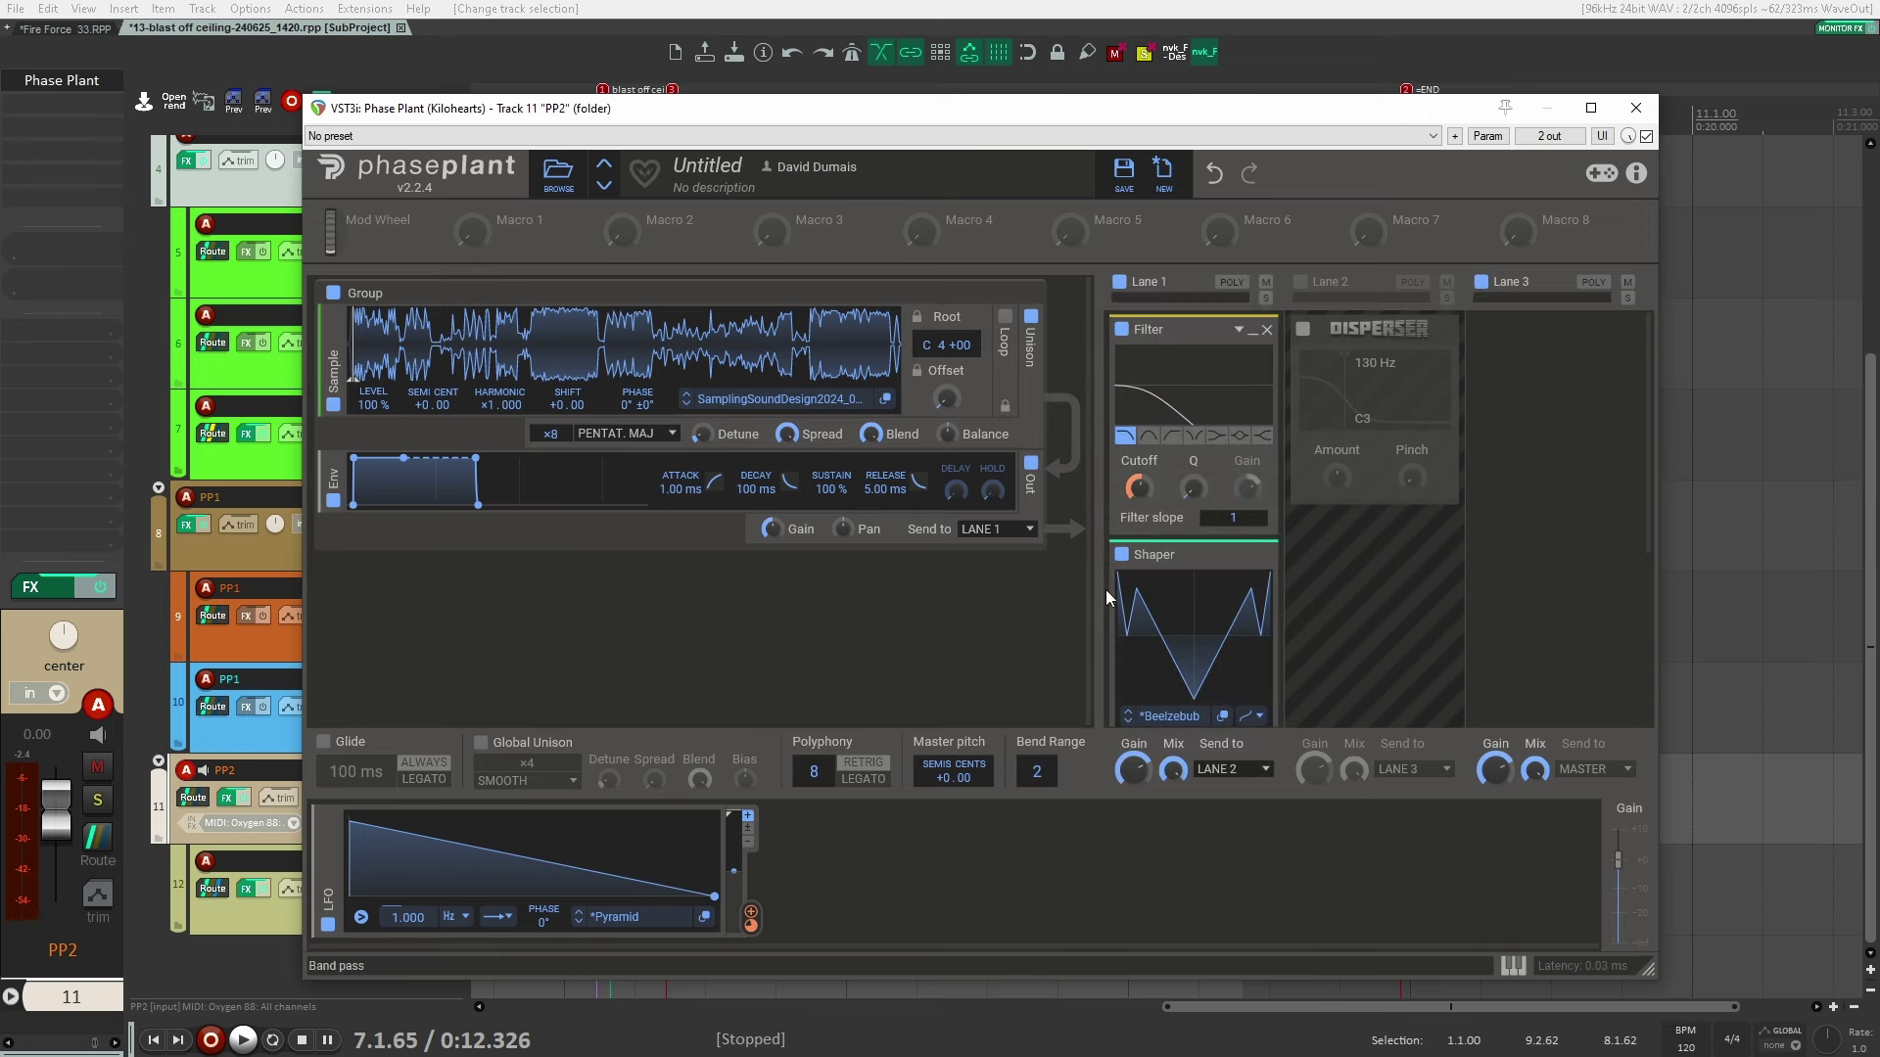
left_click(1123, 556)
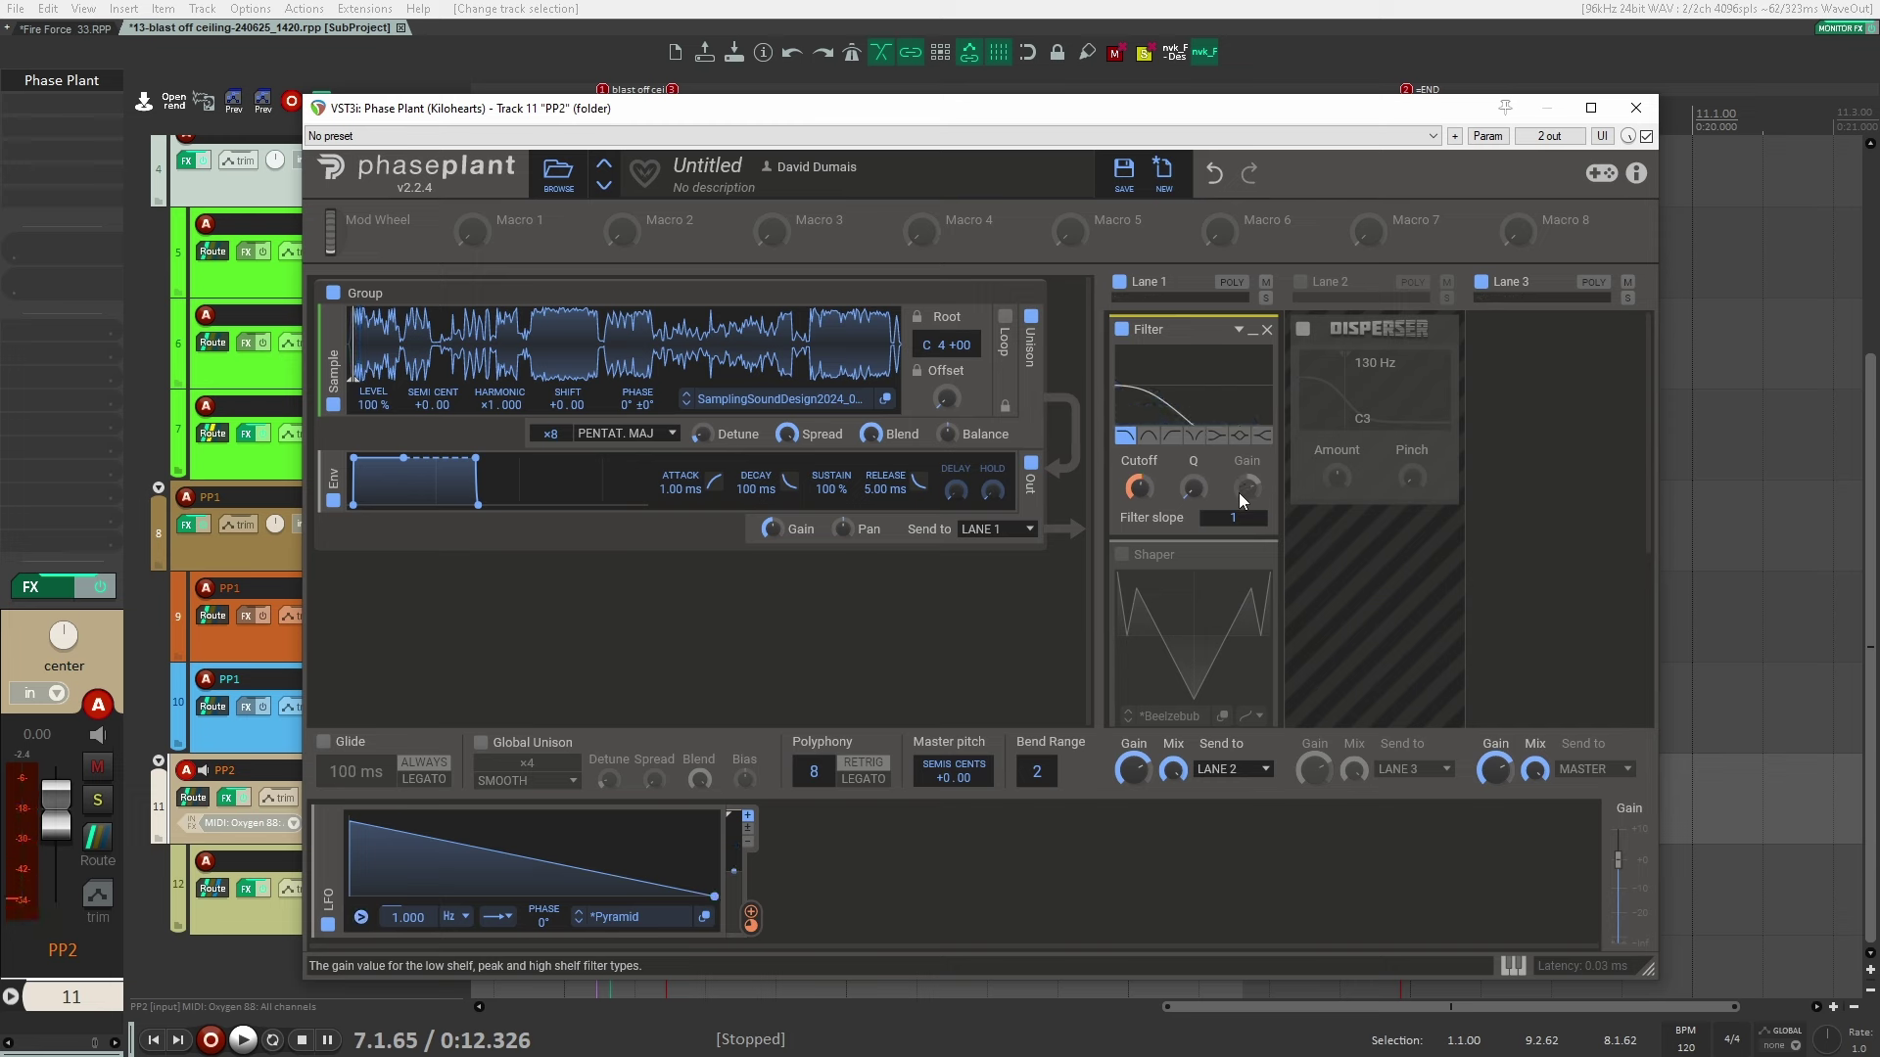
left_click(1123, 556)
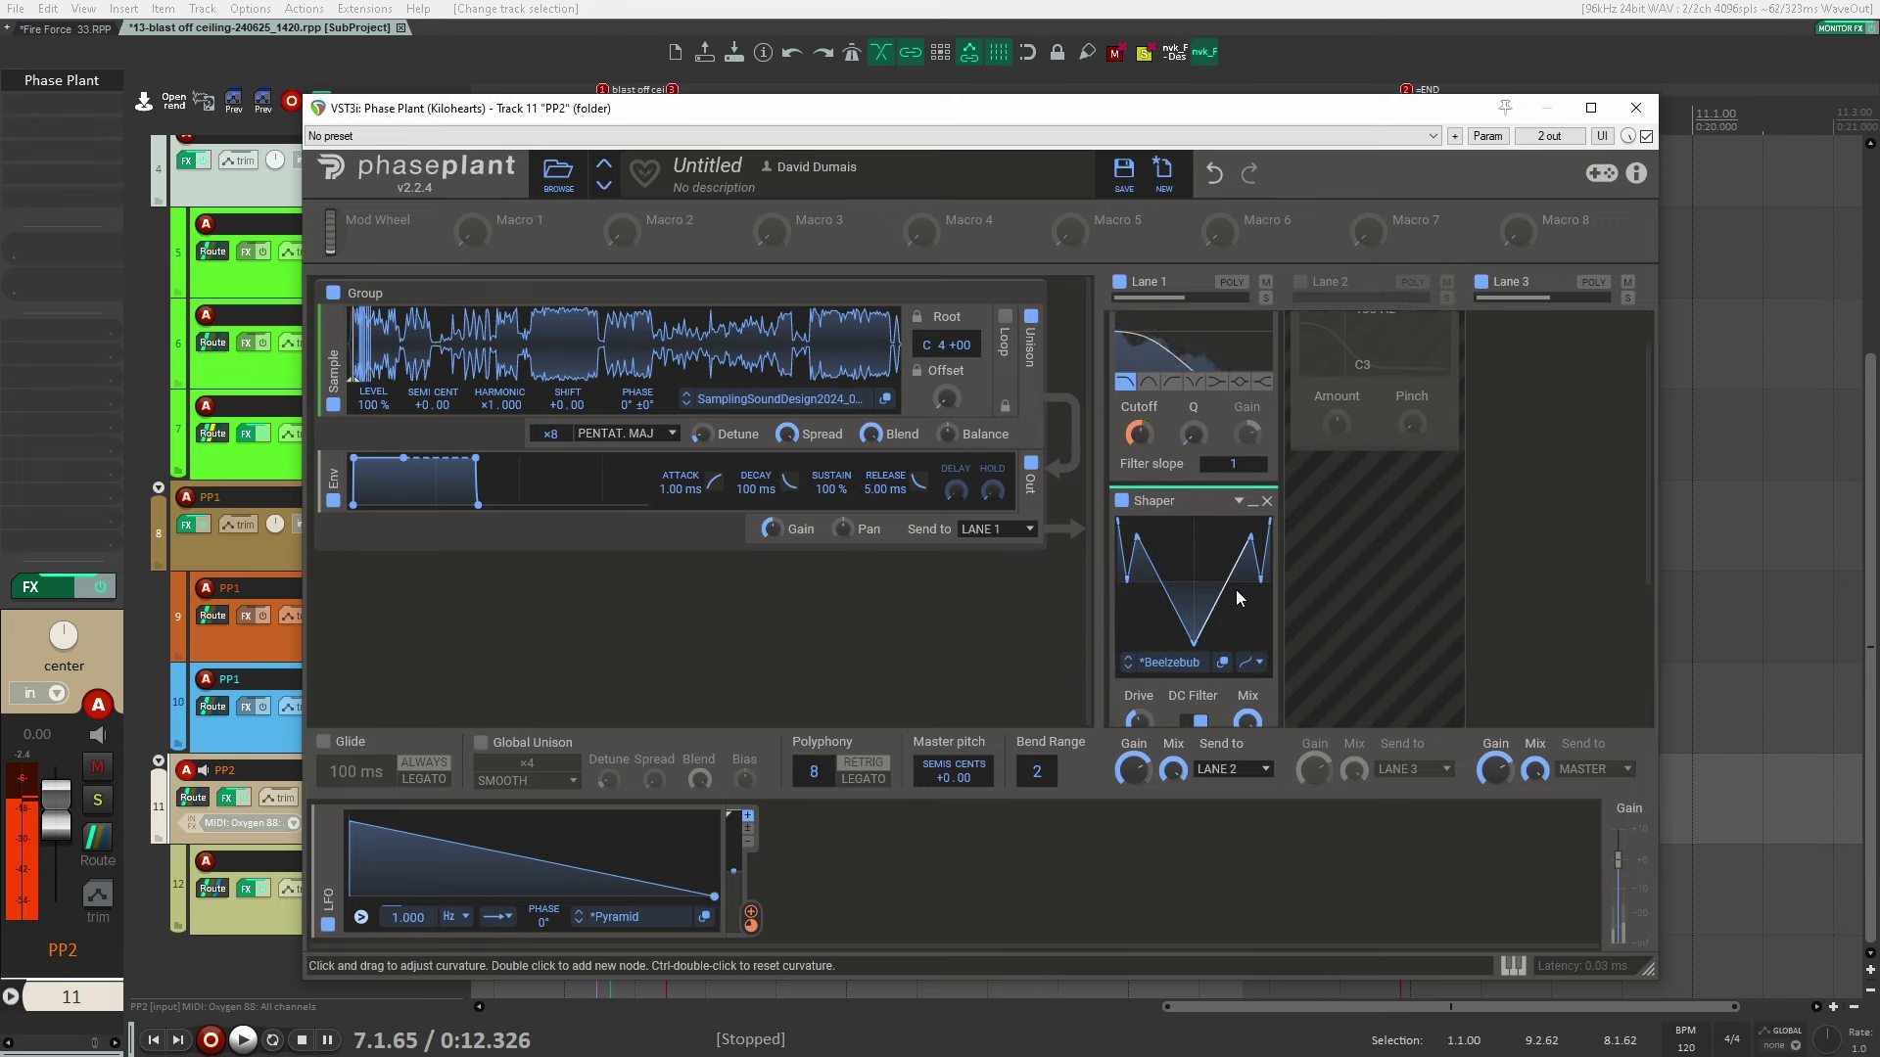
scroll(1374, 546, "up", 2)
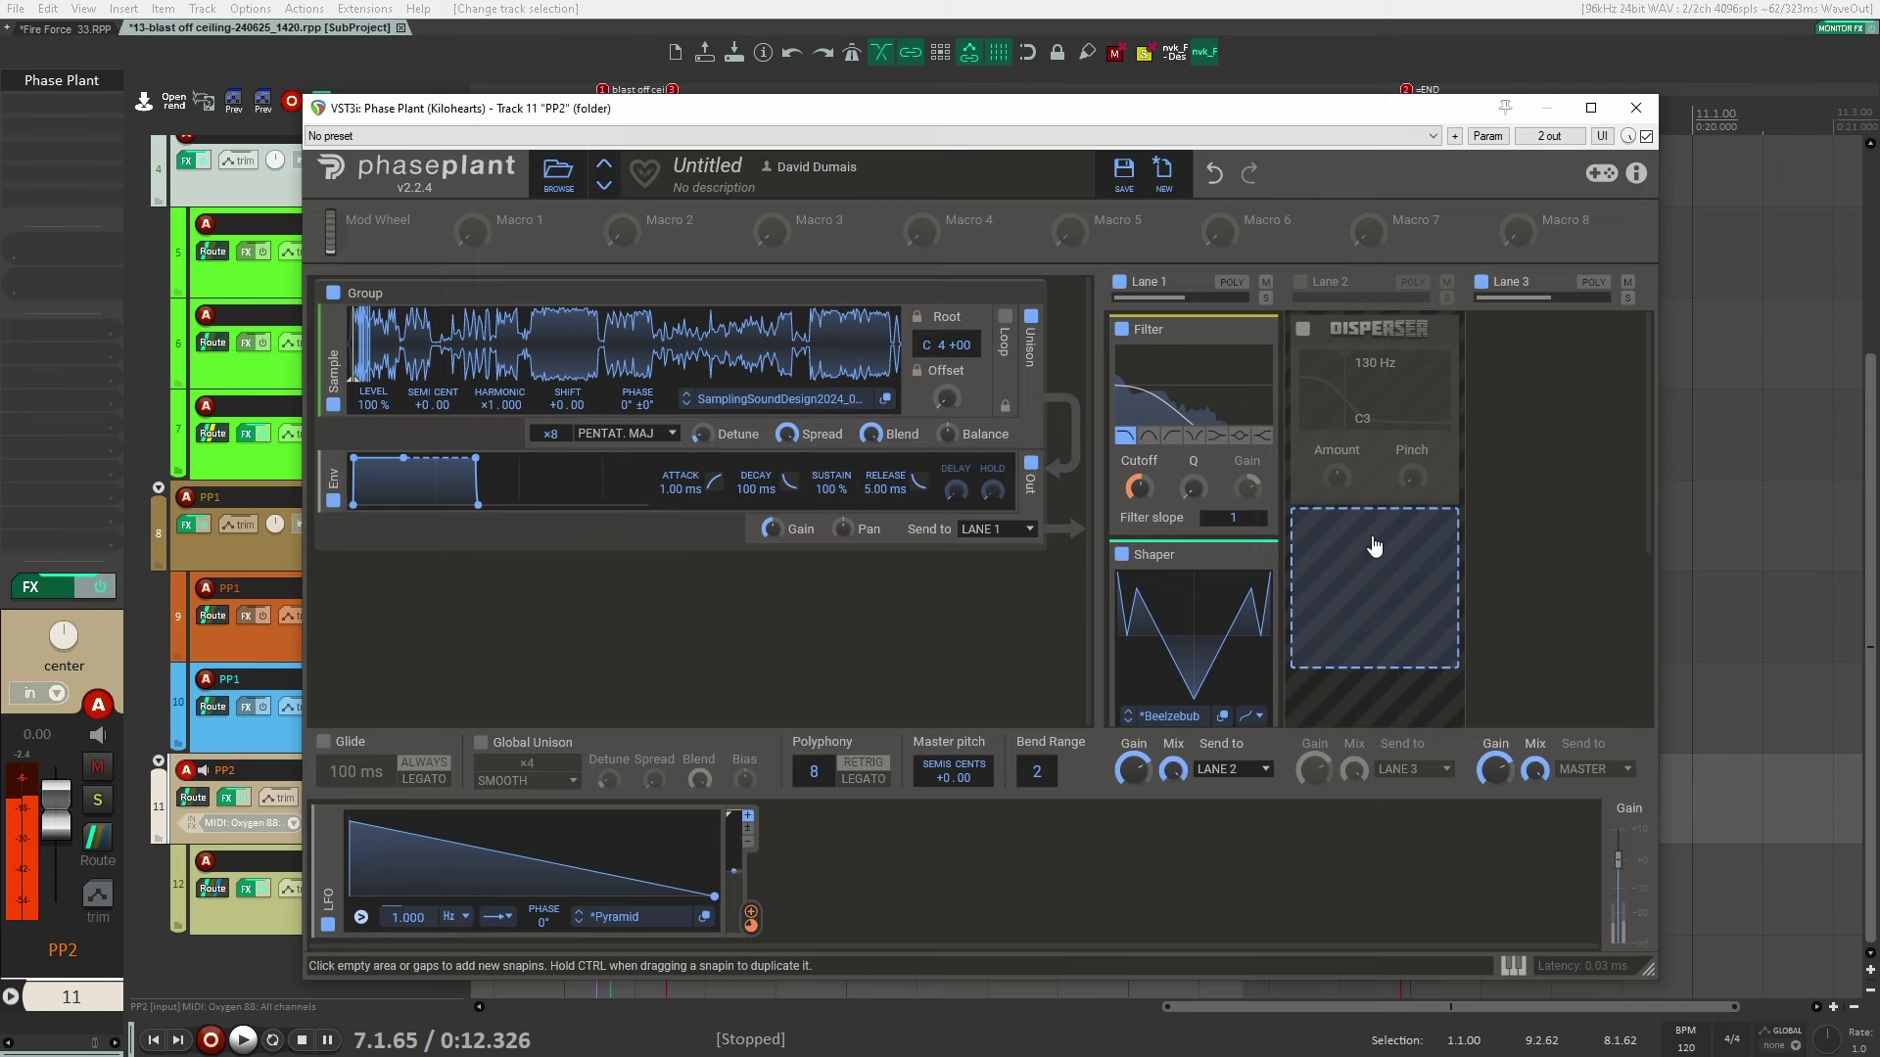
left_click(1300, 282)
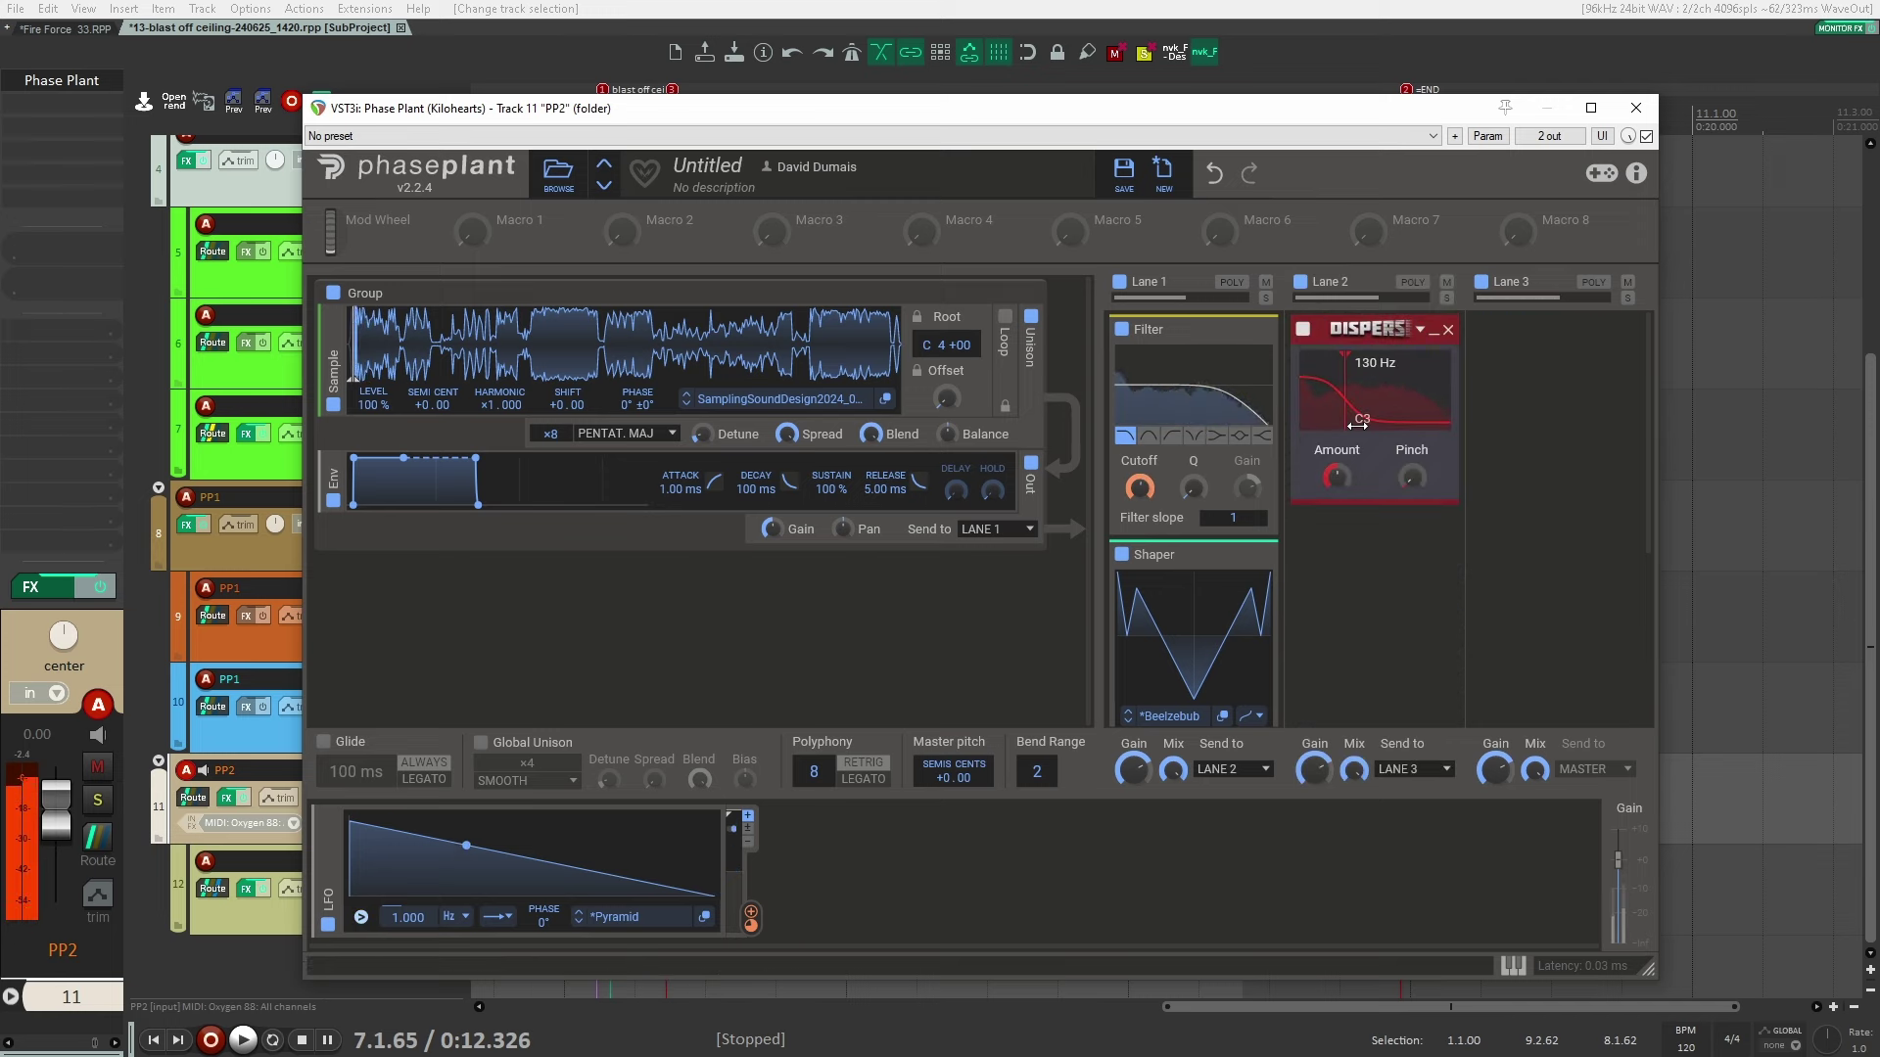
left_click(1647, 115)
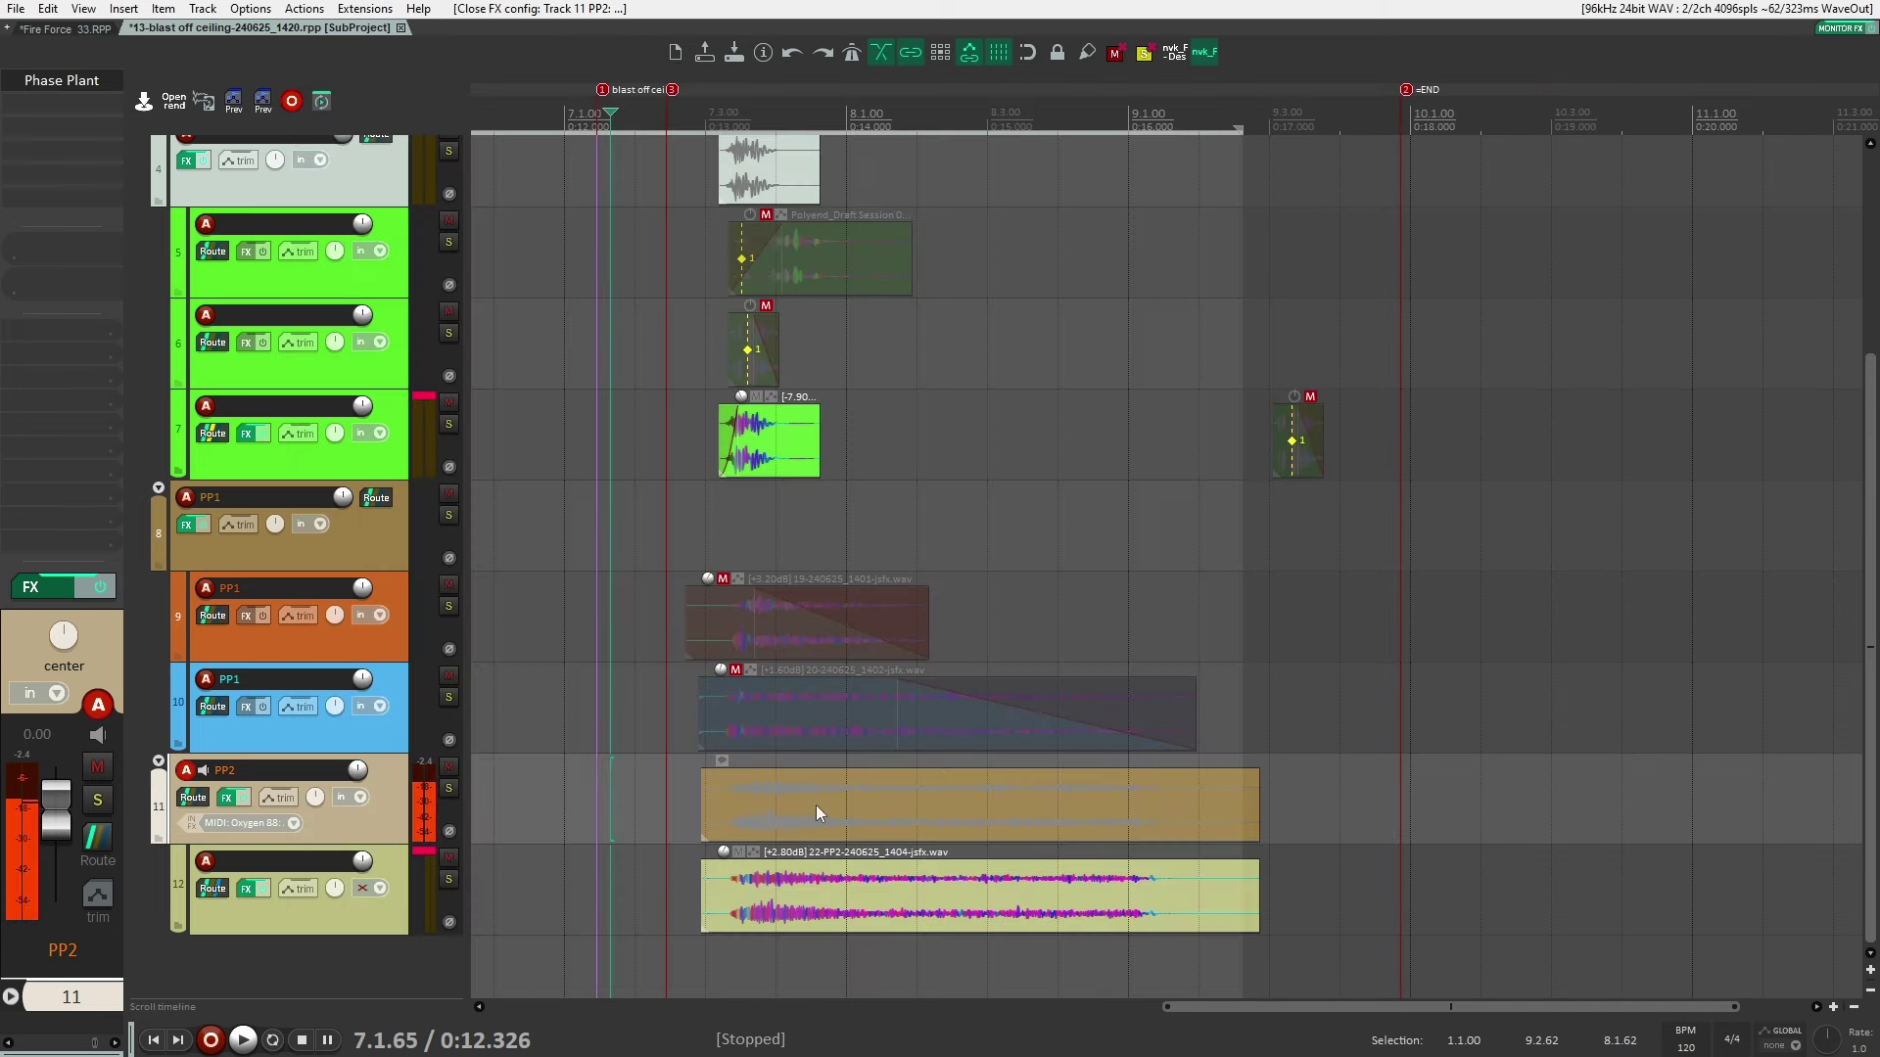
Select track 12 and play its recorded PP2 clip from just before its start
left_click(387, 928)
key("space")
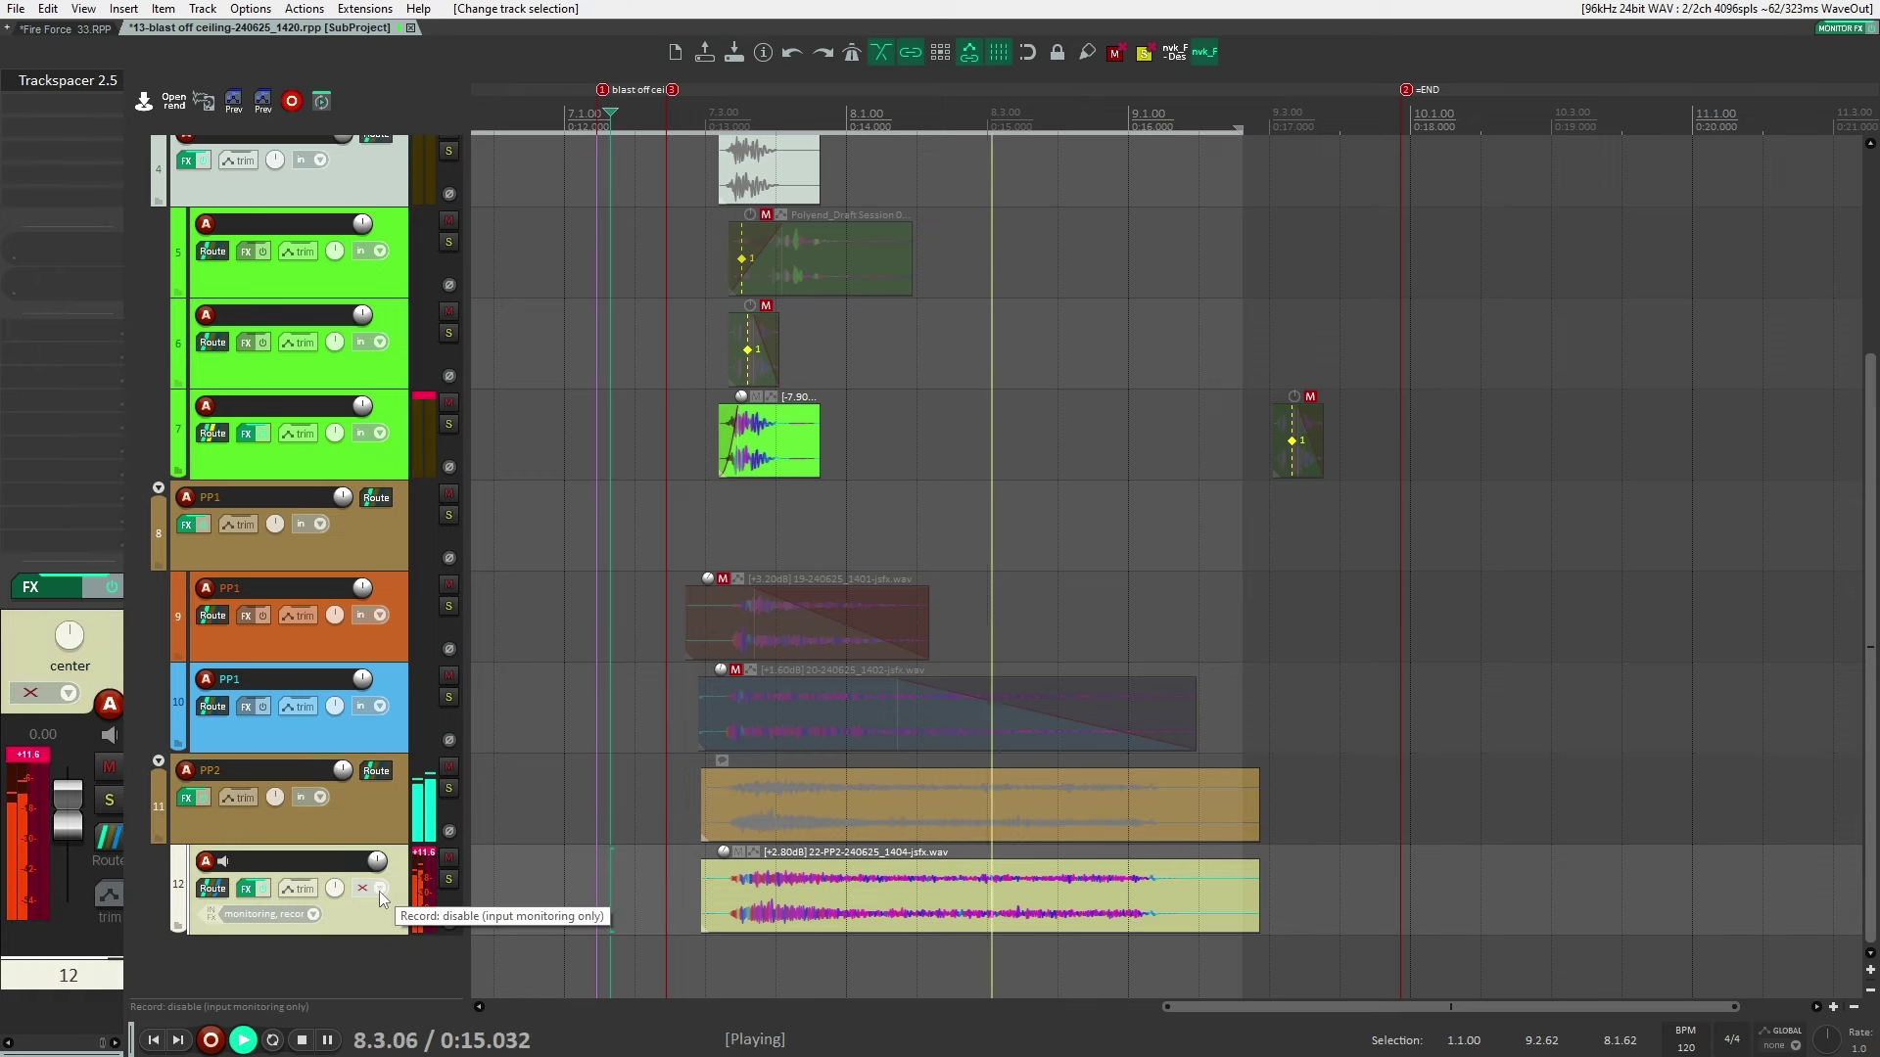
key("space")
Show the Trackspacer 2.5 effect on track 12 and close its plug-in window
left_click(389, 813)
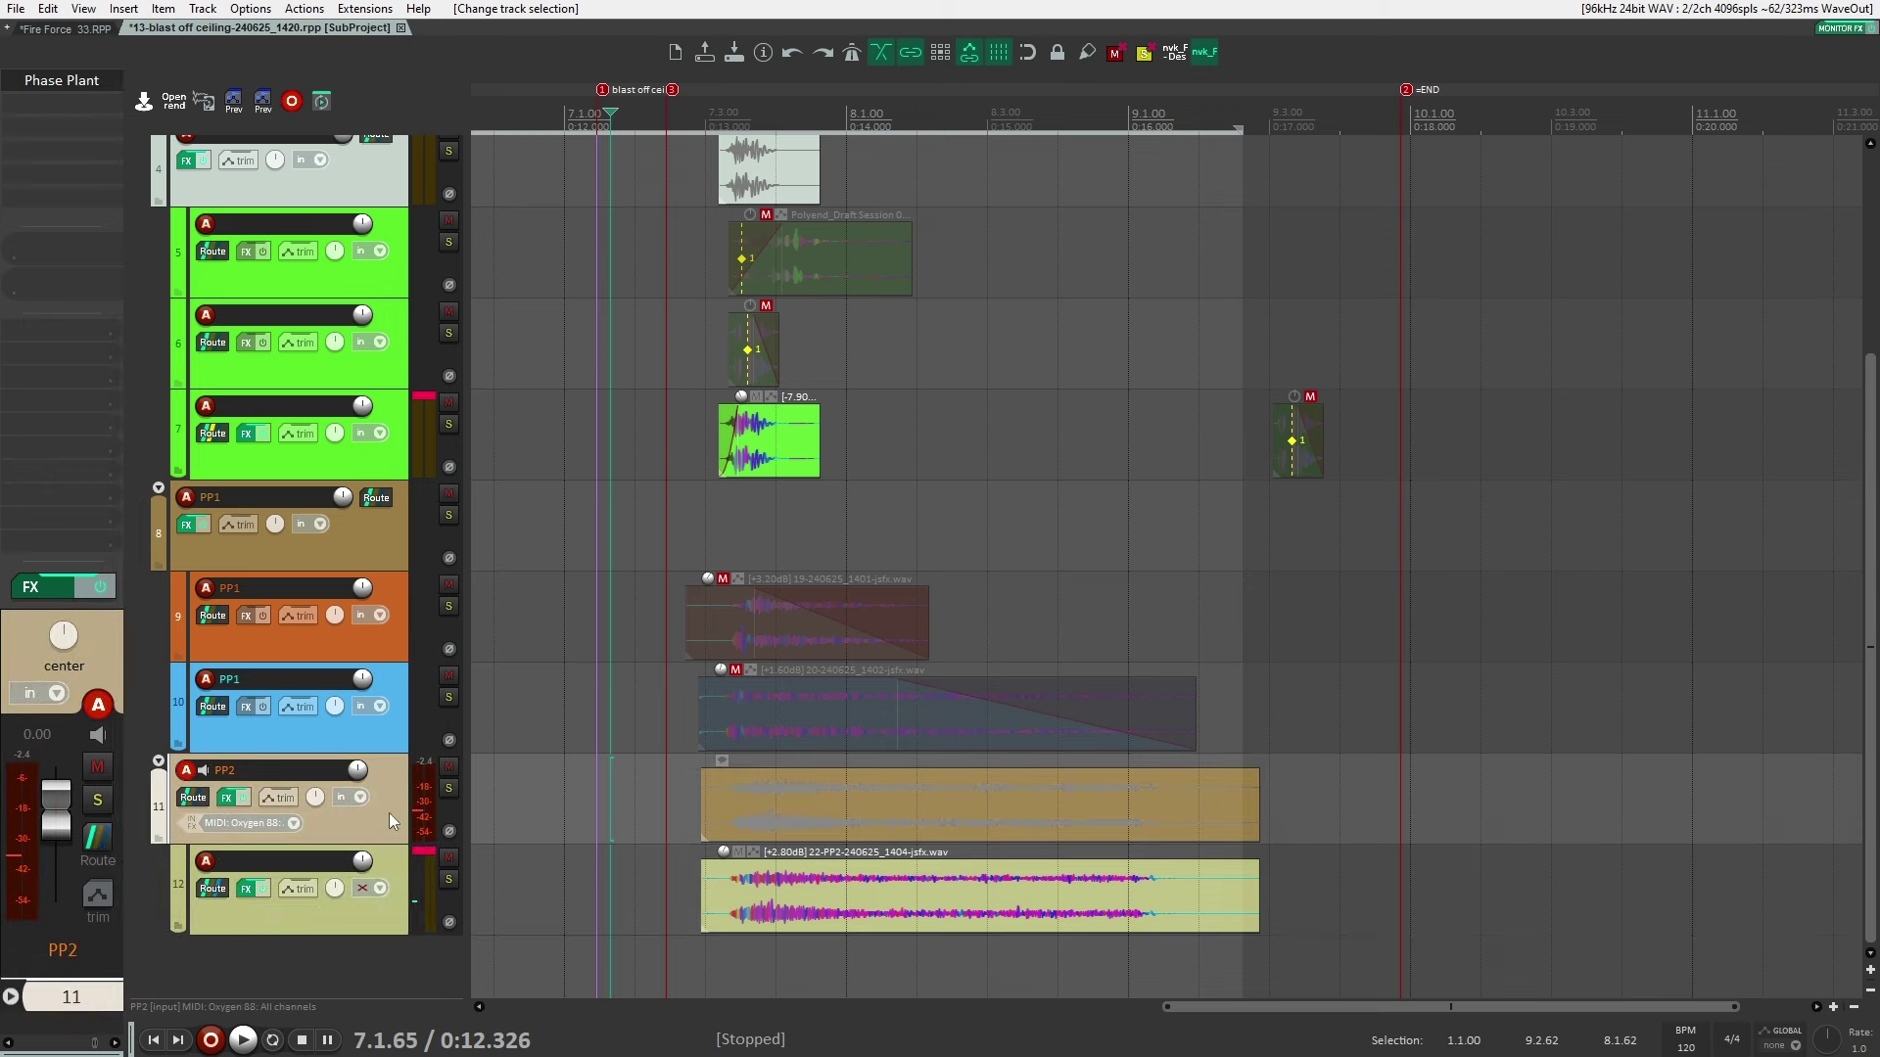
left_click(396, 901)
left_click(62, 80)
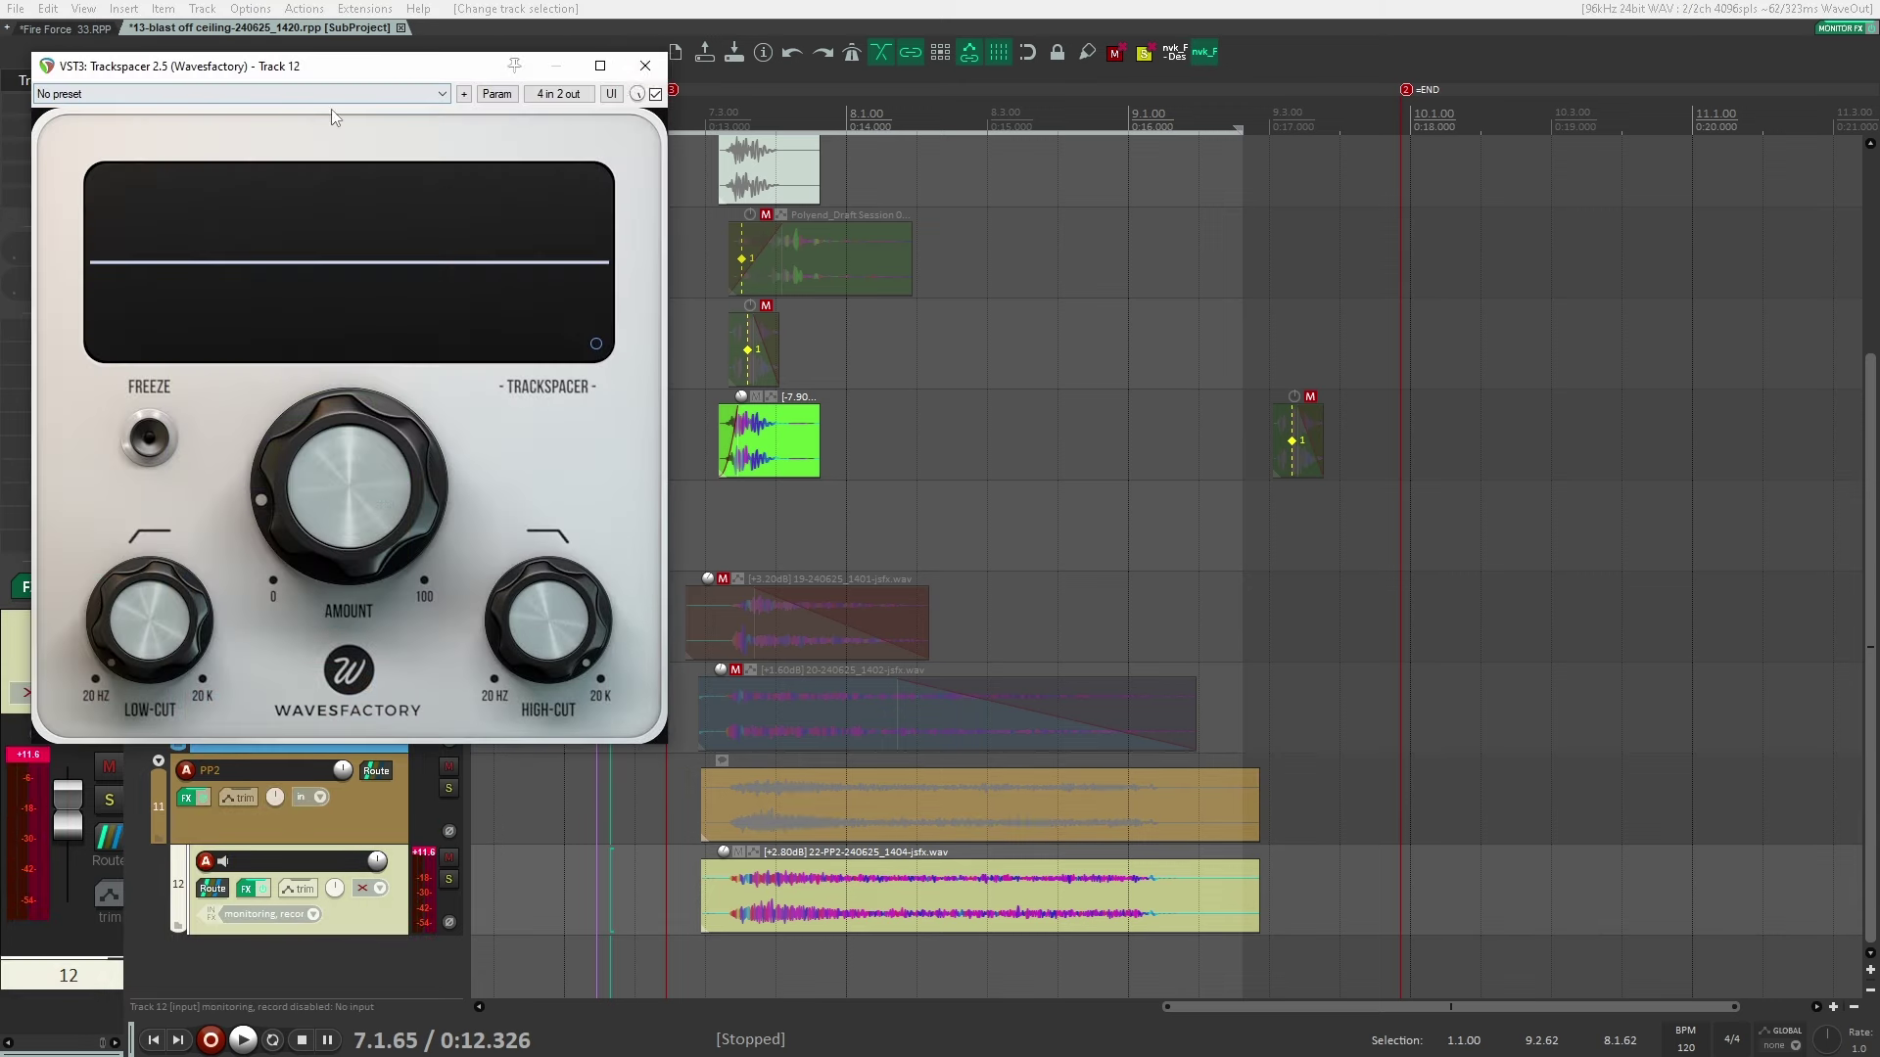
left_click(645, 65)
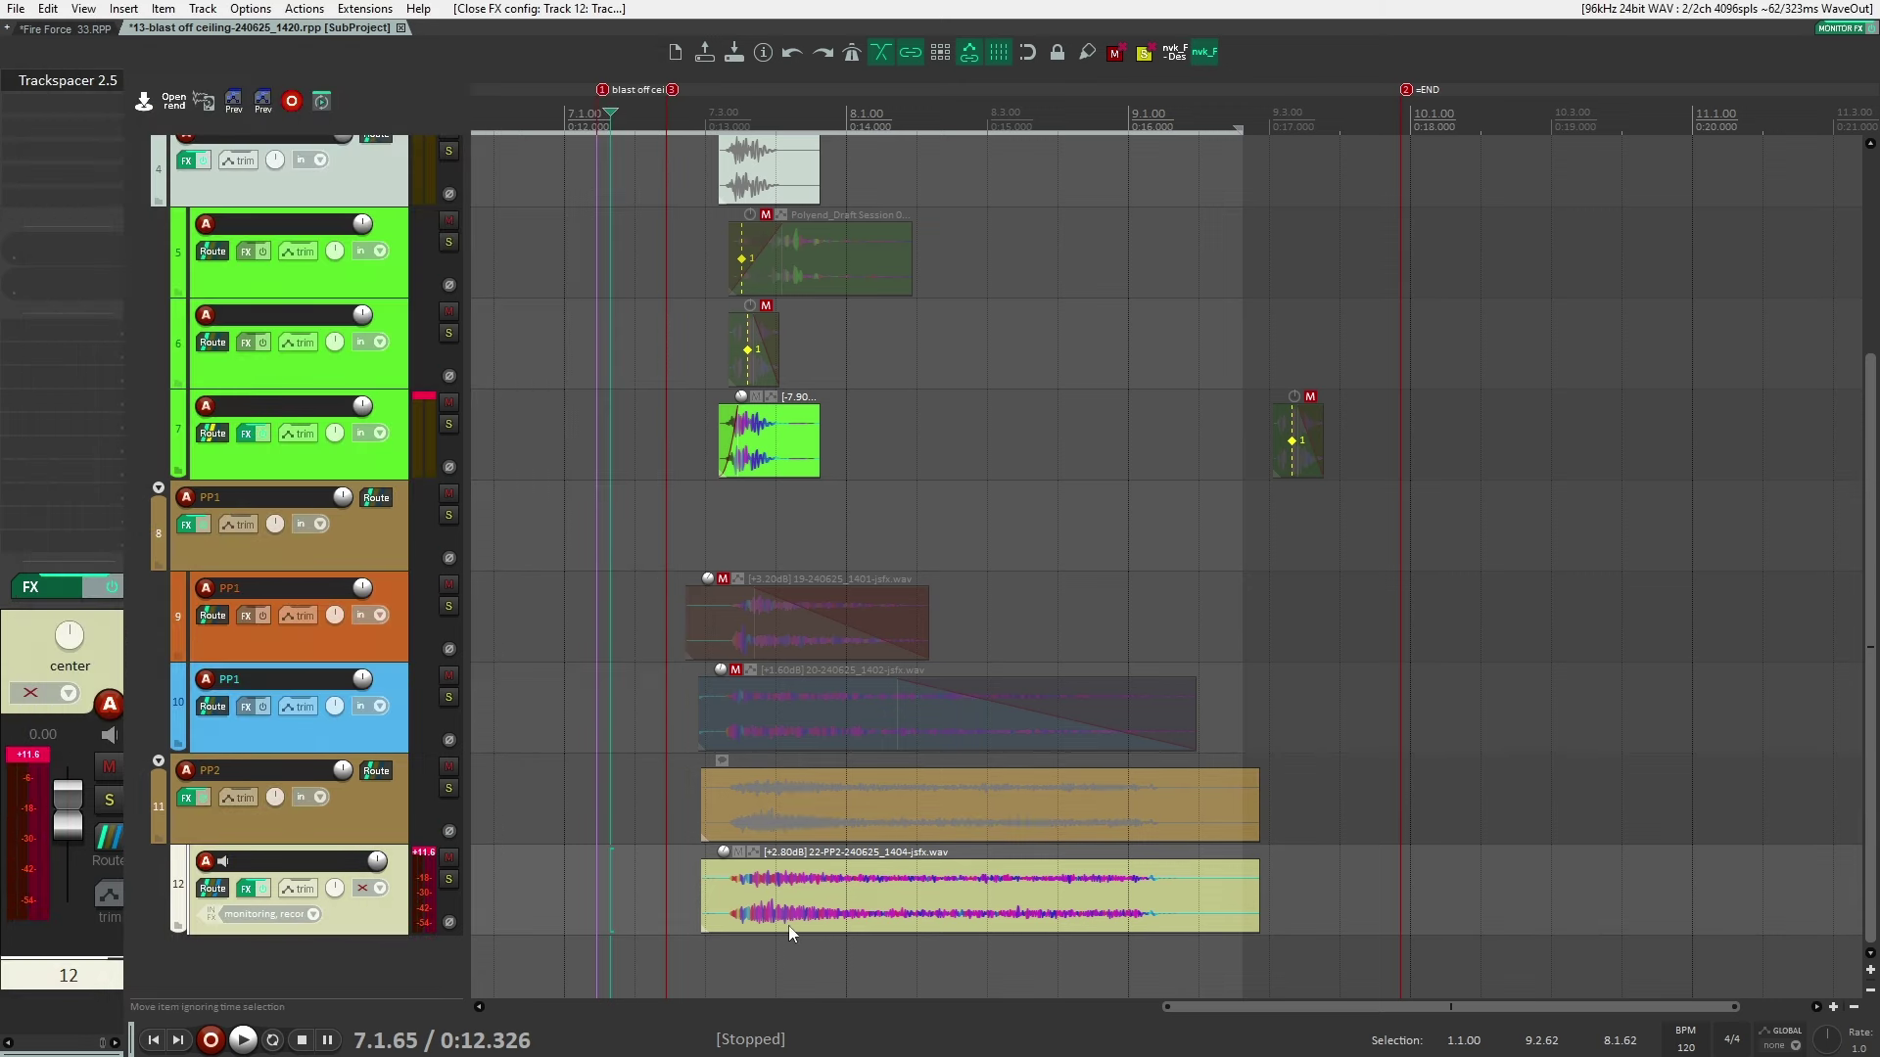
Compare the clips on track 12 and track 7, and return to the first layers of the blast off ceiling subproject
left_click(778, 924)
left_click(762, 456)
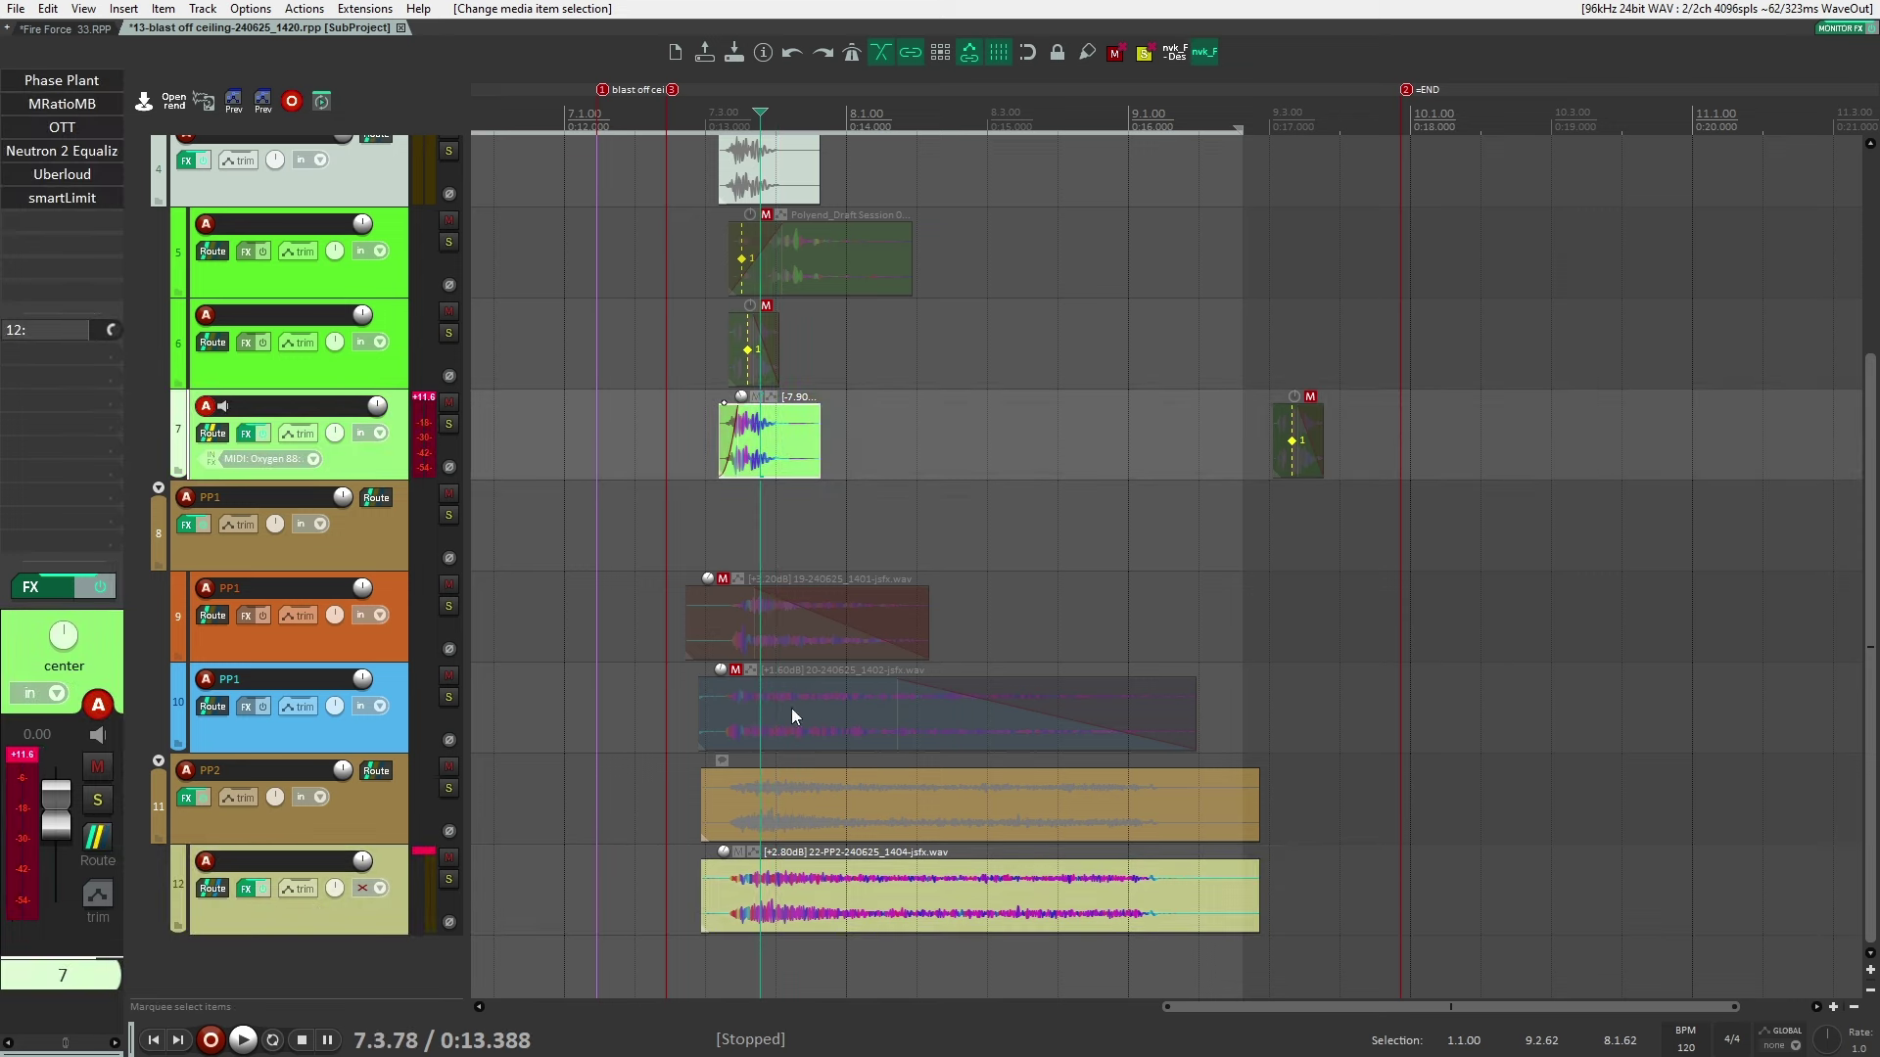
left_click(795, 885)
left_click(678, 565)
scroll(685, 566, "up", 3)
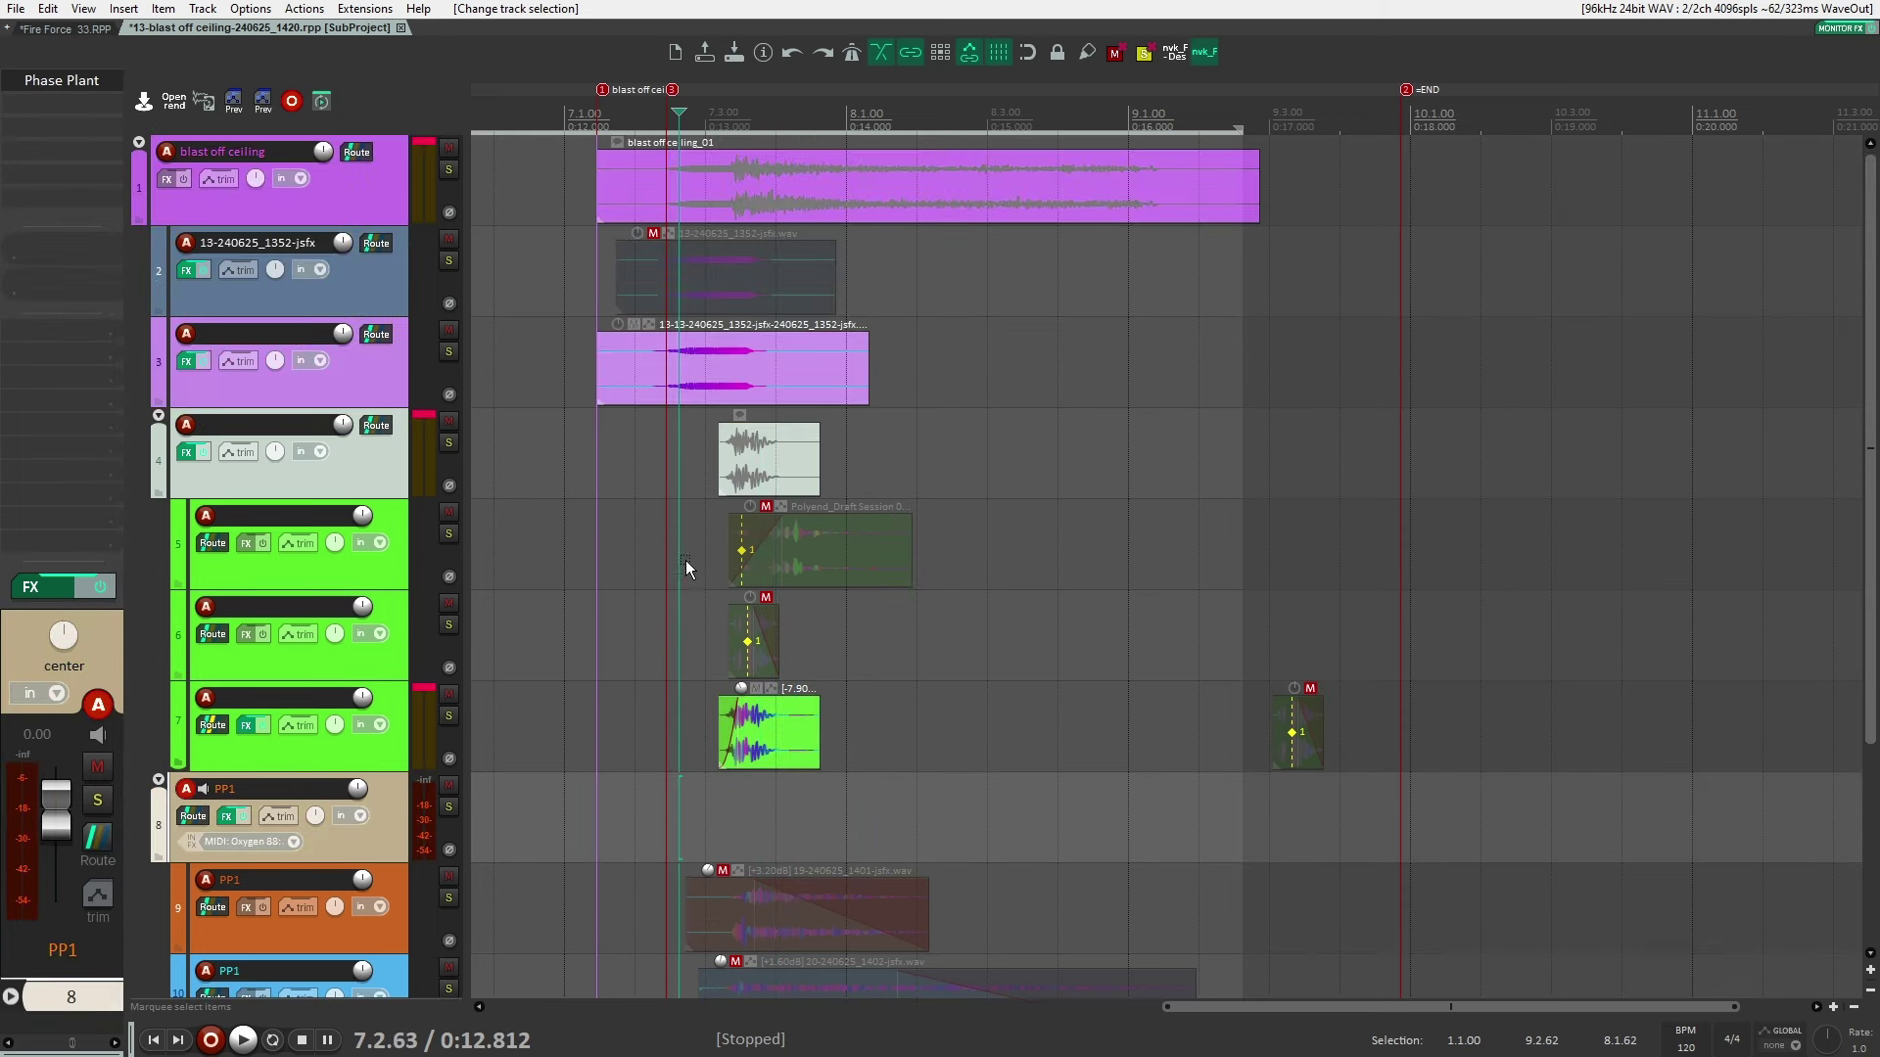
Switch to the Fire Force_33 project and play the Spinning track in solo
left_click(72, 28)
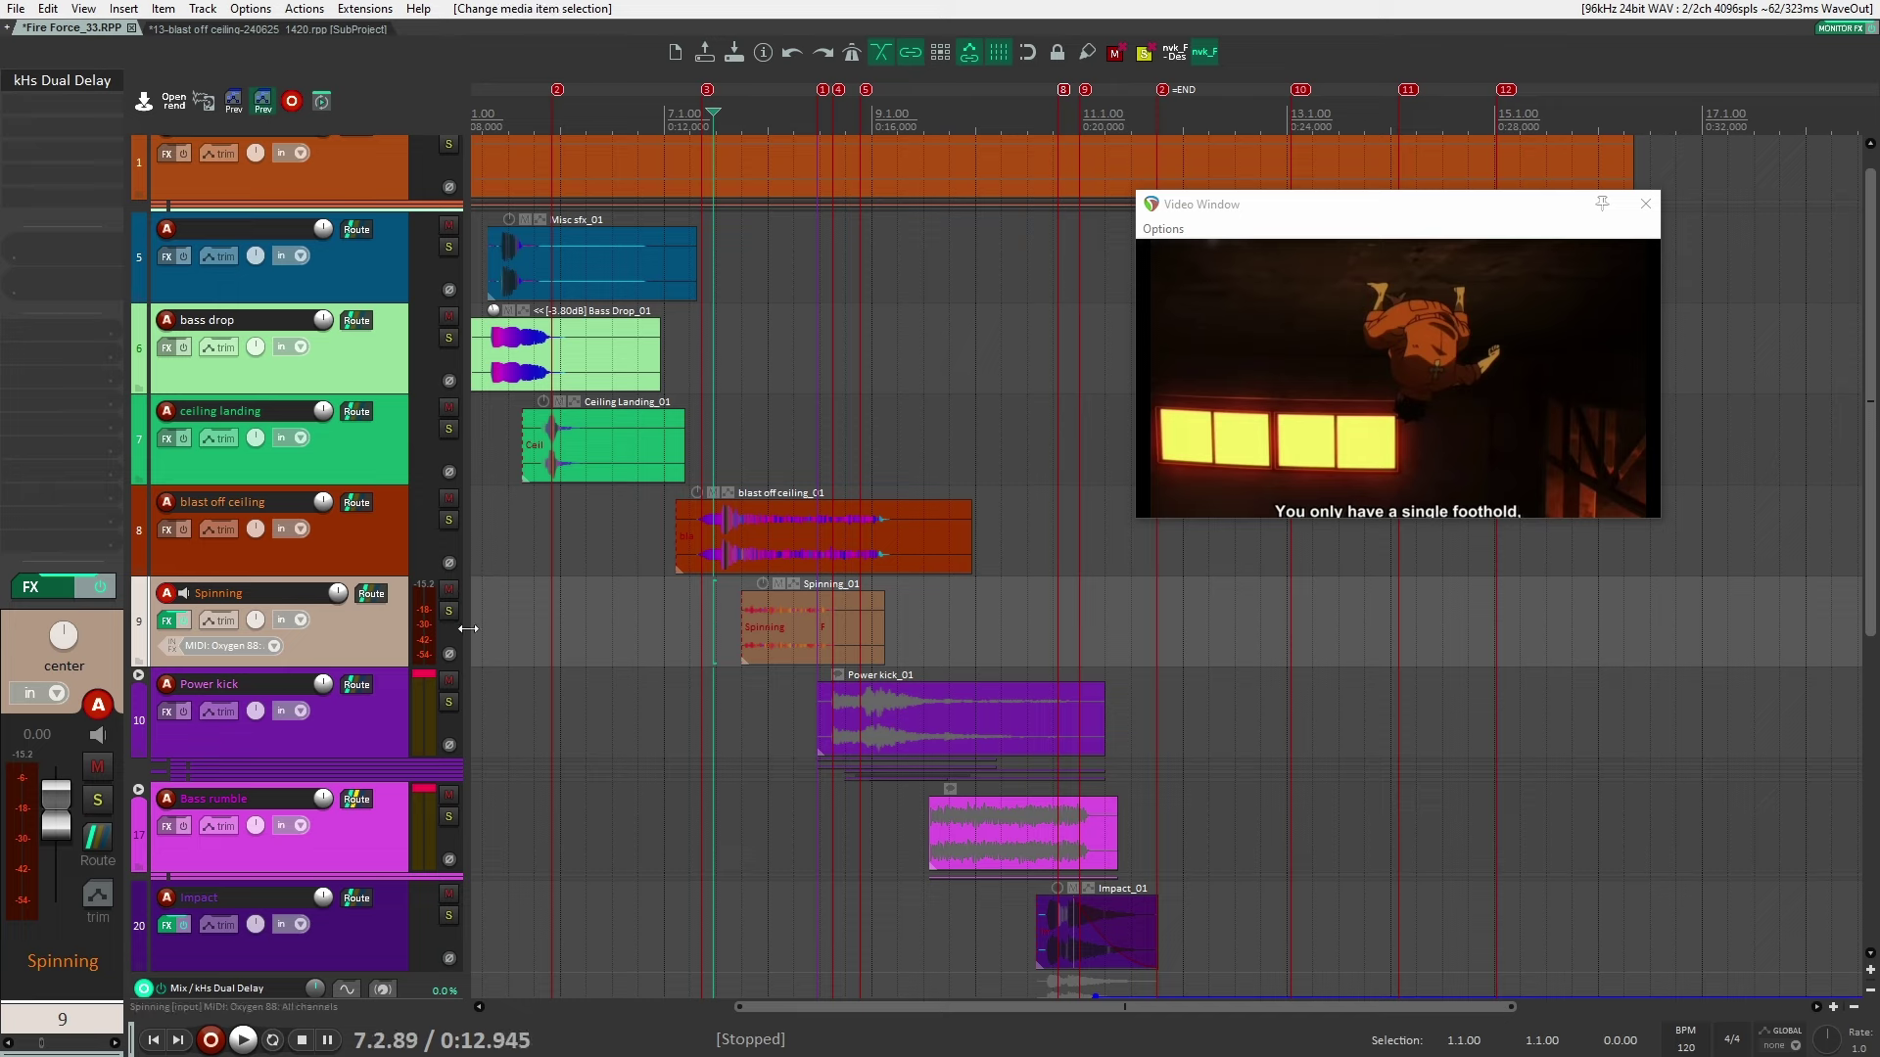
key("alt+s")
key("space")
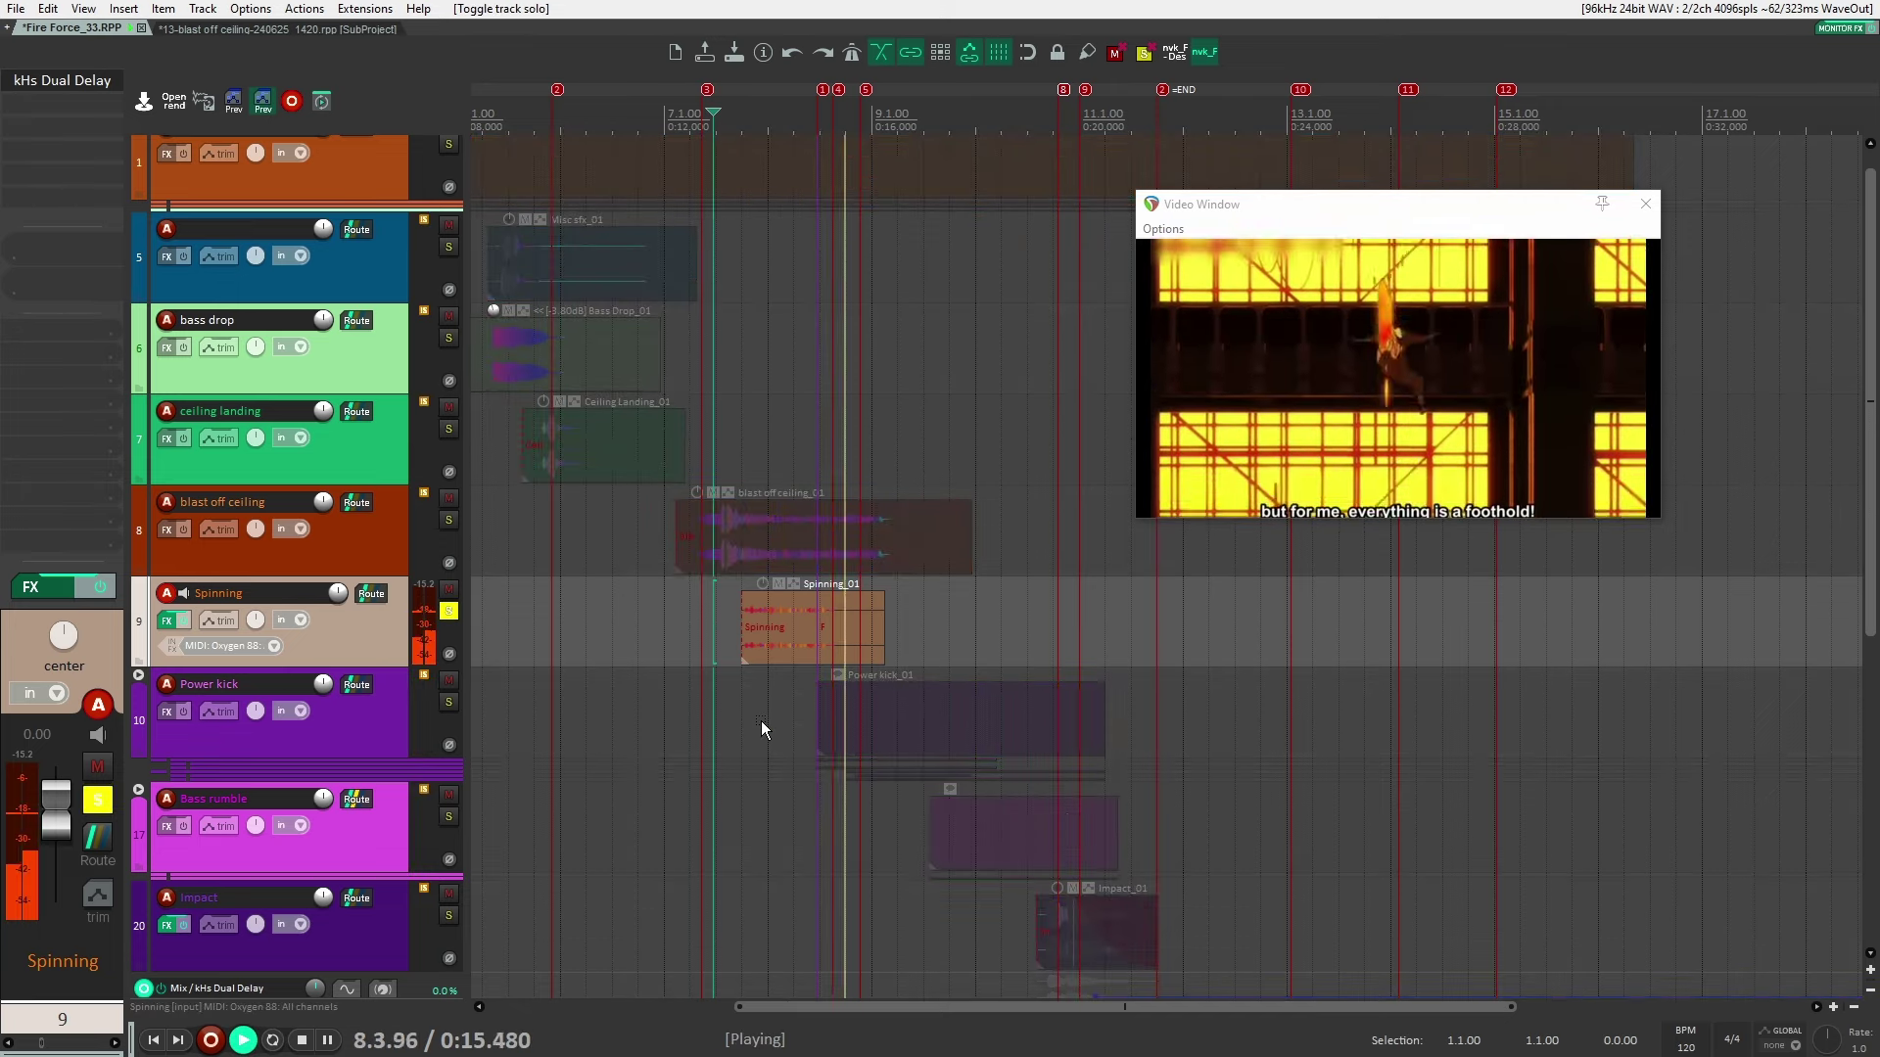
key("space")
Open the Spinning_01 subproject, close the effect chain and video windows, and place the edit cursor at the start of its clips
double_click(760, 633)
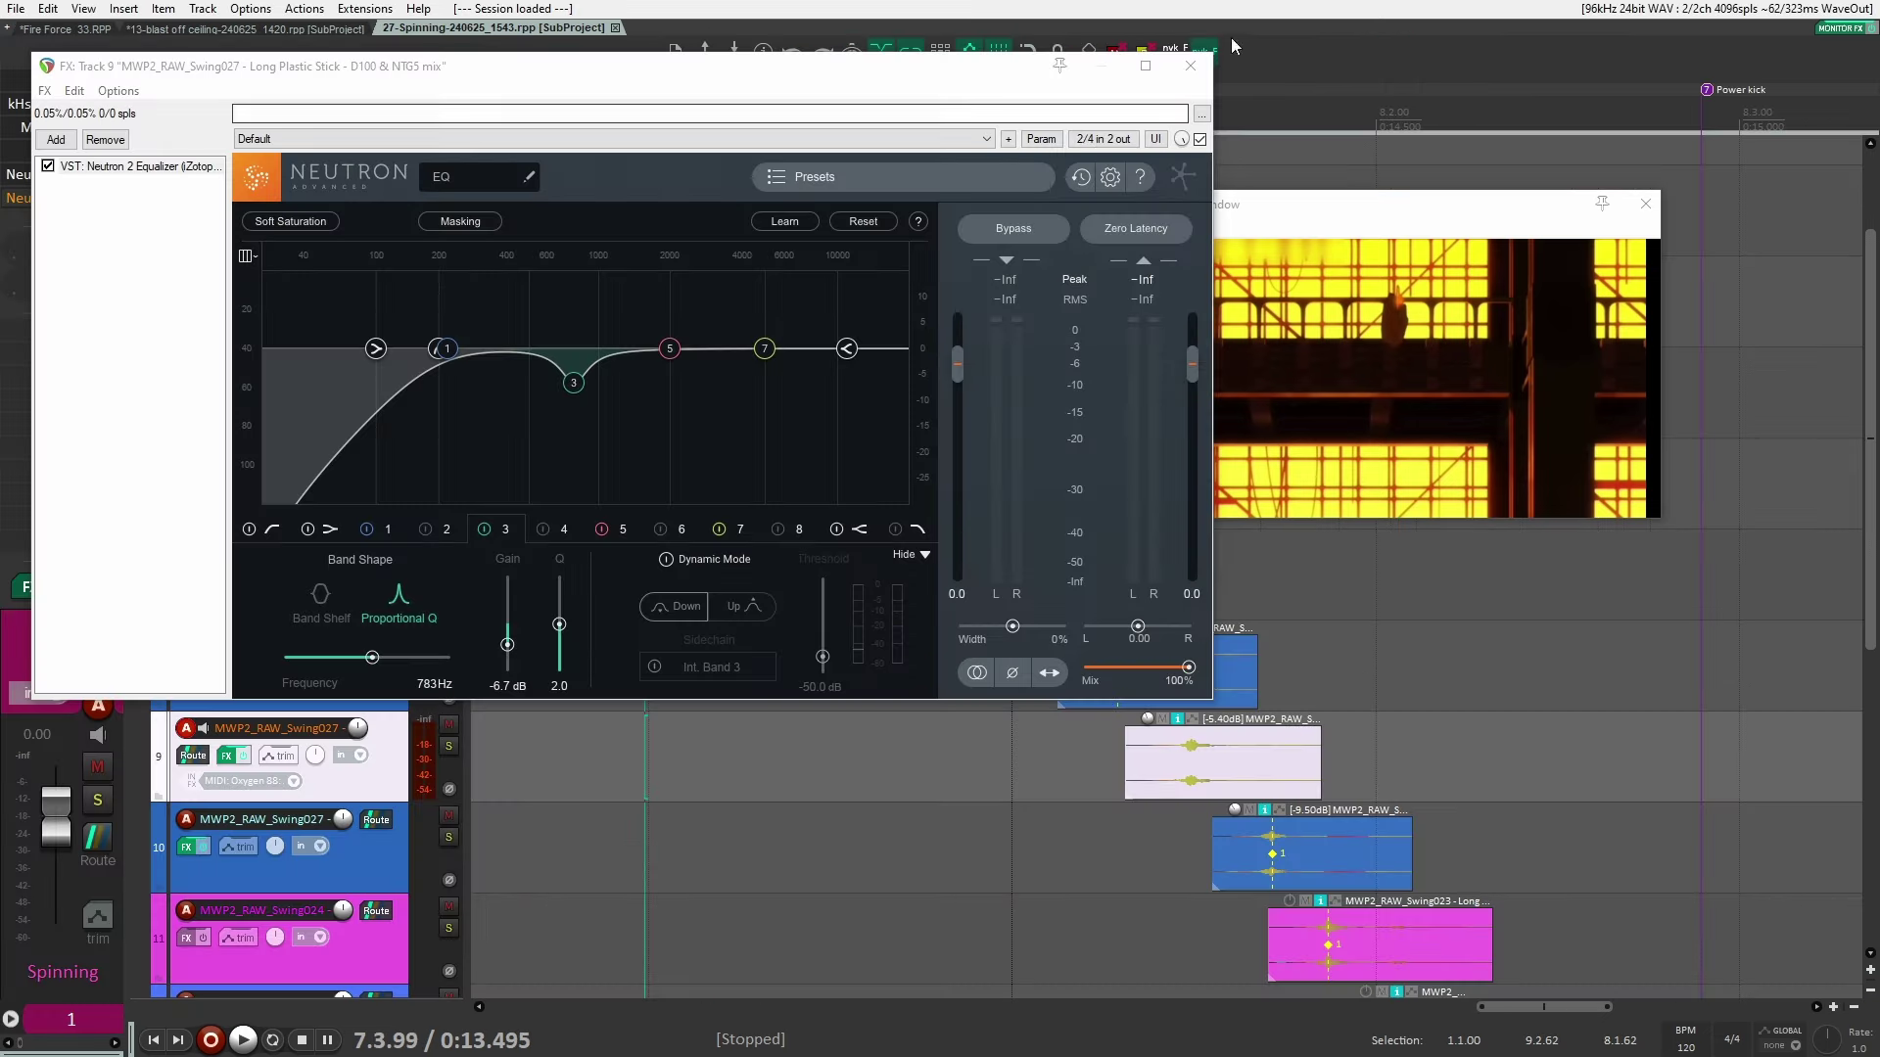
left_click(1175, 74)
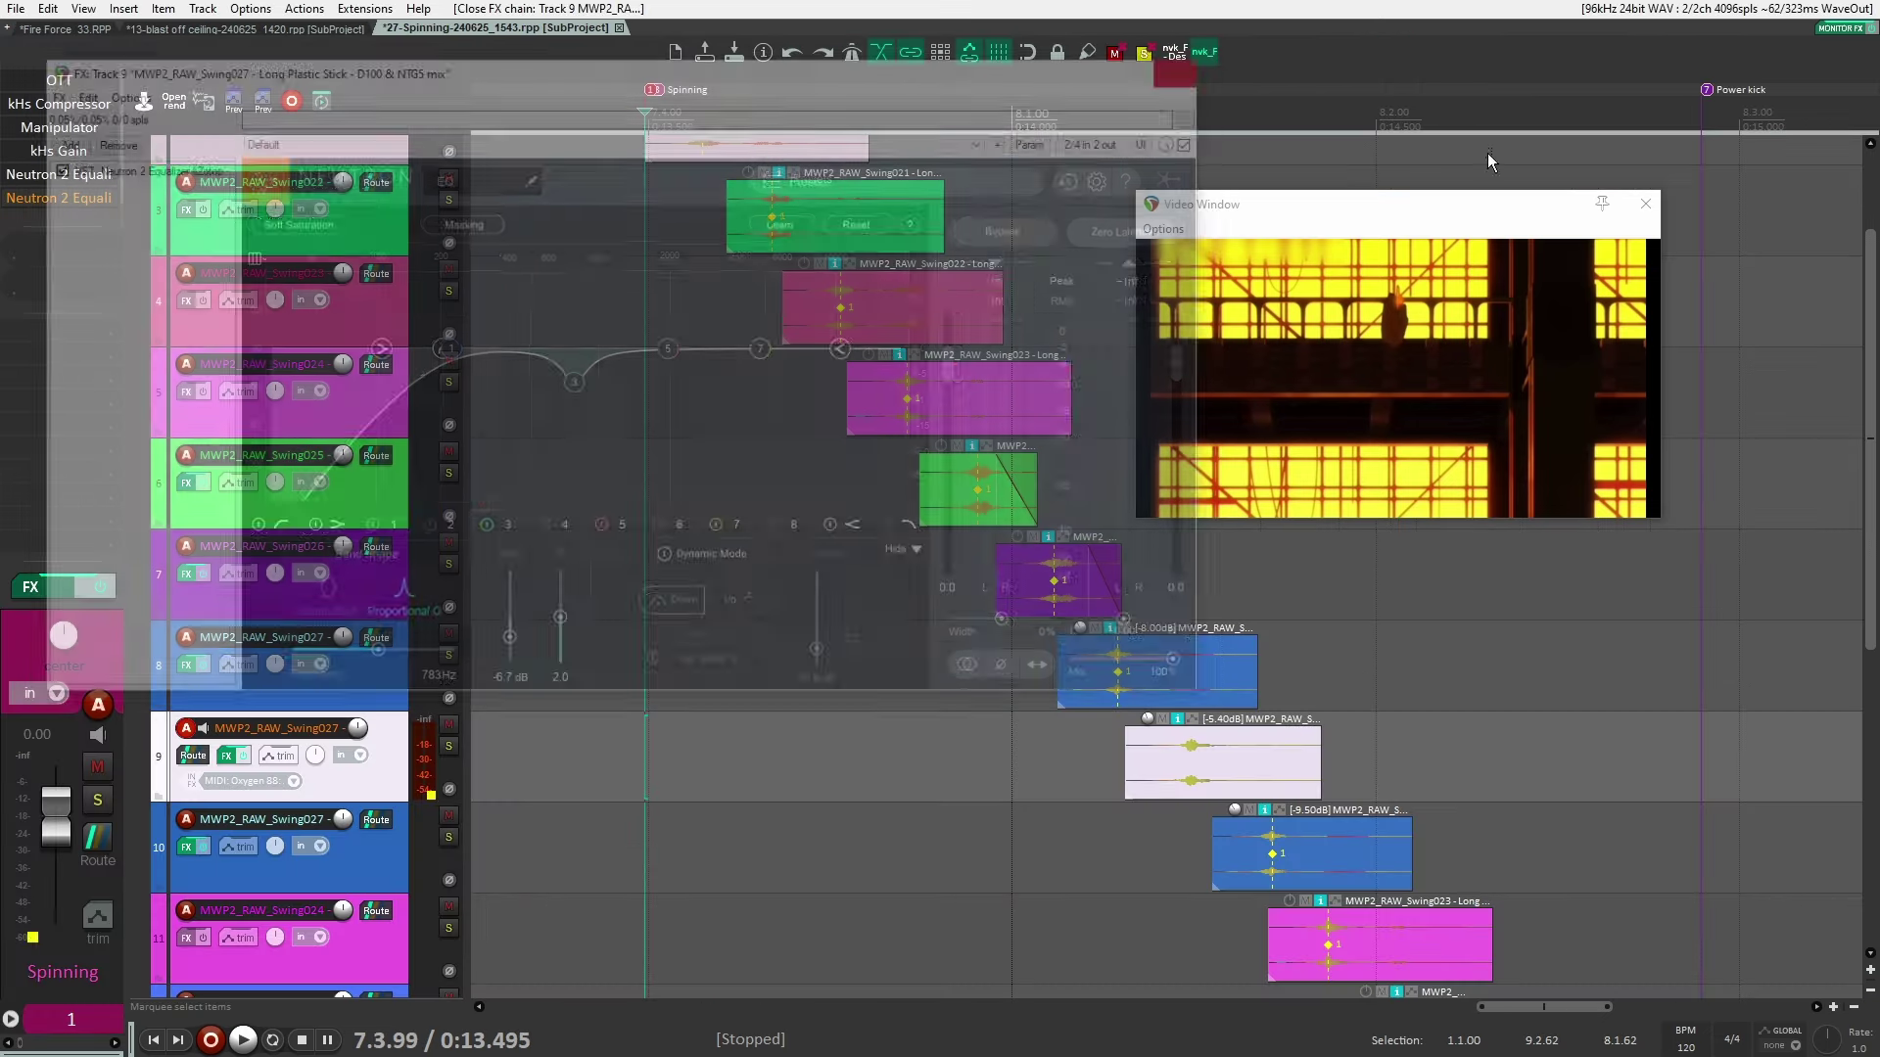
left_click(1645, 204)
scroll(738, 362, "up", 2)
left_click(650, 347)
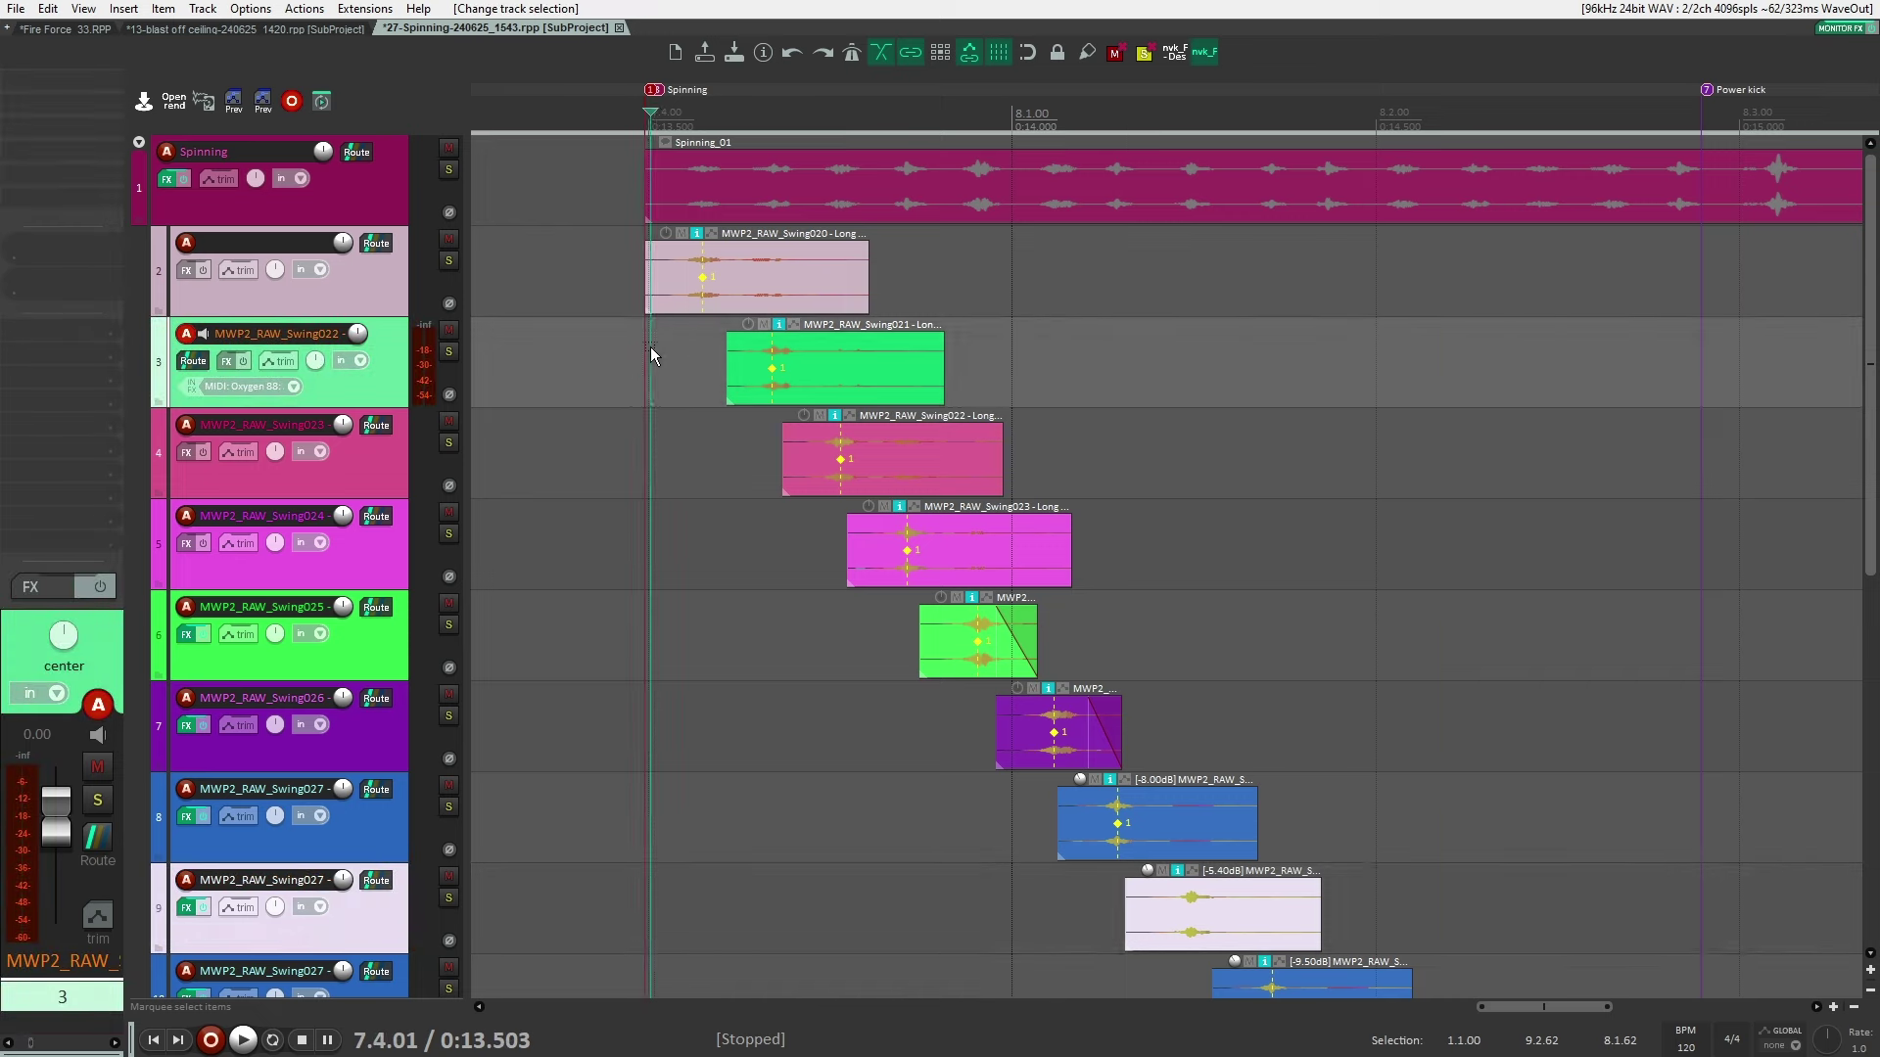
Play the first swing layer on track 2 in solo, move the solo to tracks 4 and 5 in turn, and clear it
scroll(650, 347, "down", 2)
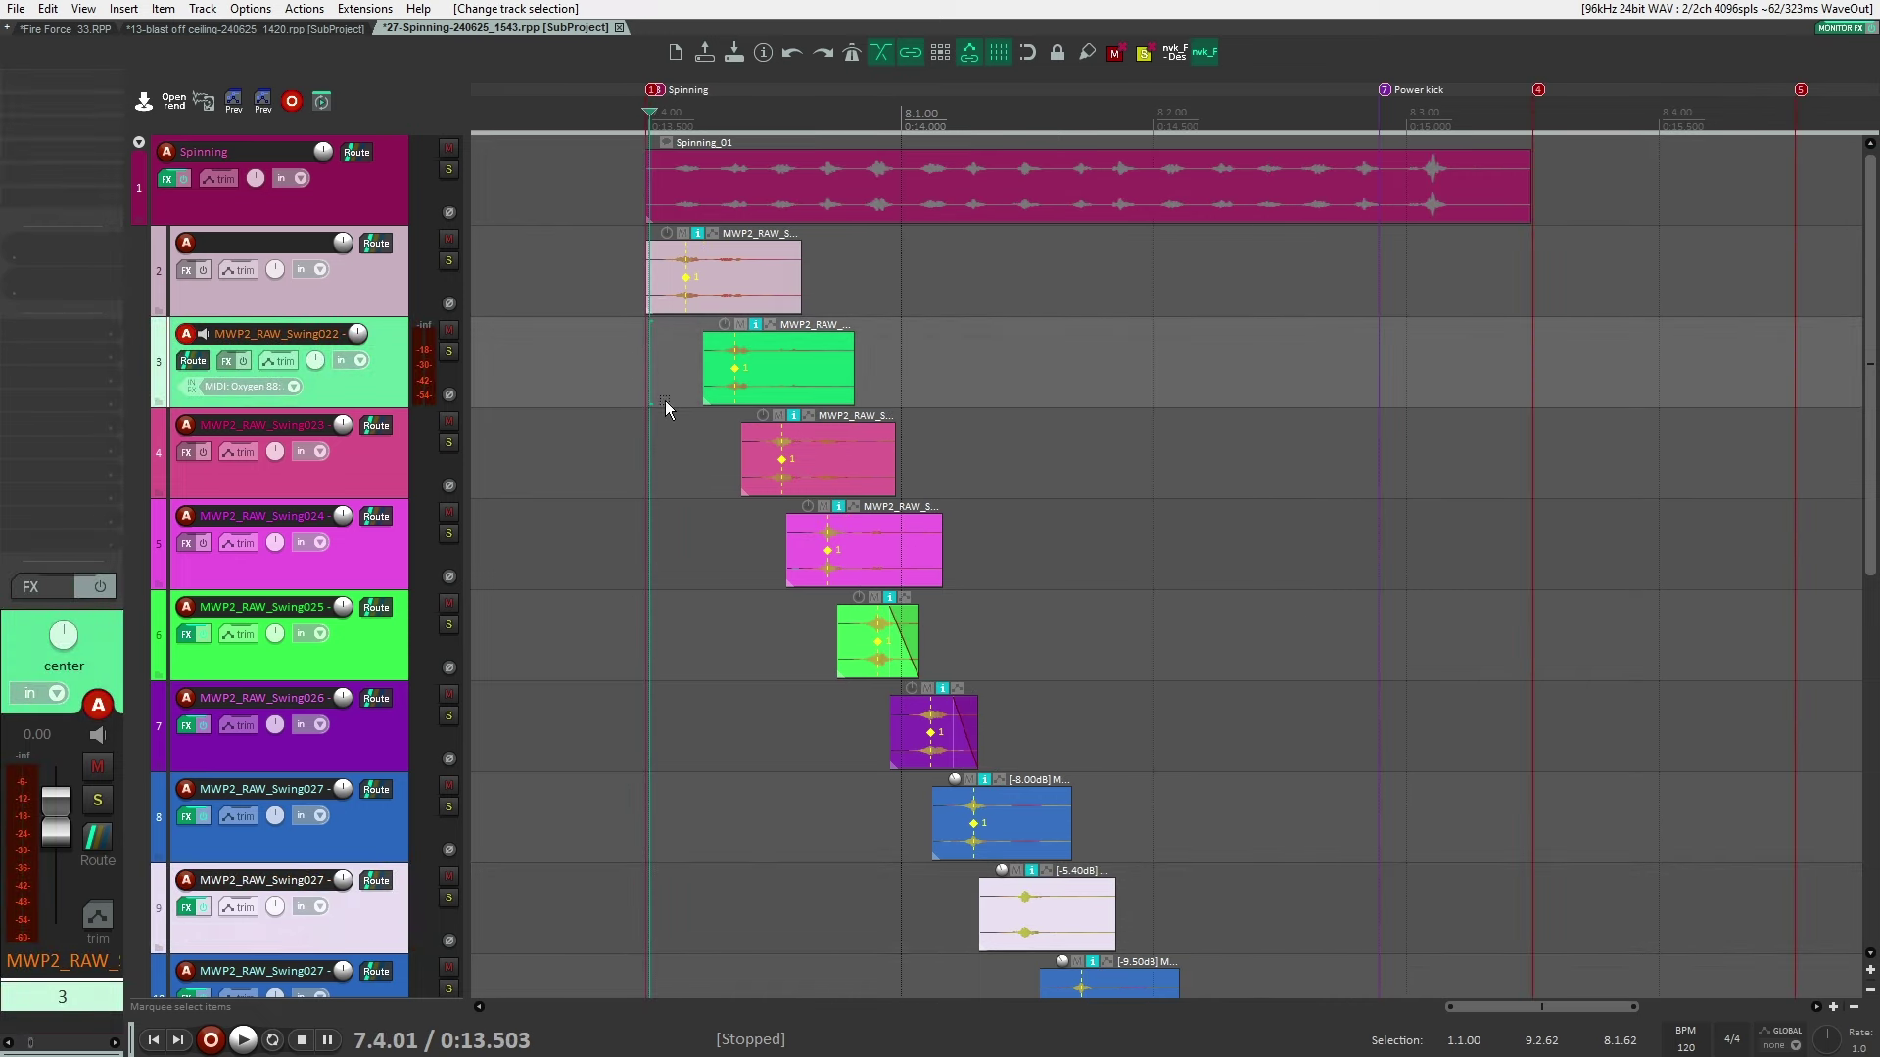
scroll(756, 470, "down", 8)
scroll(1054, 513, "up", 8)
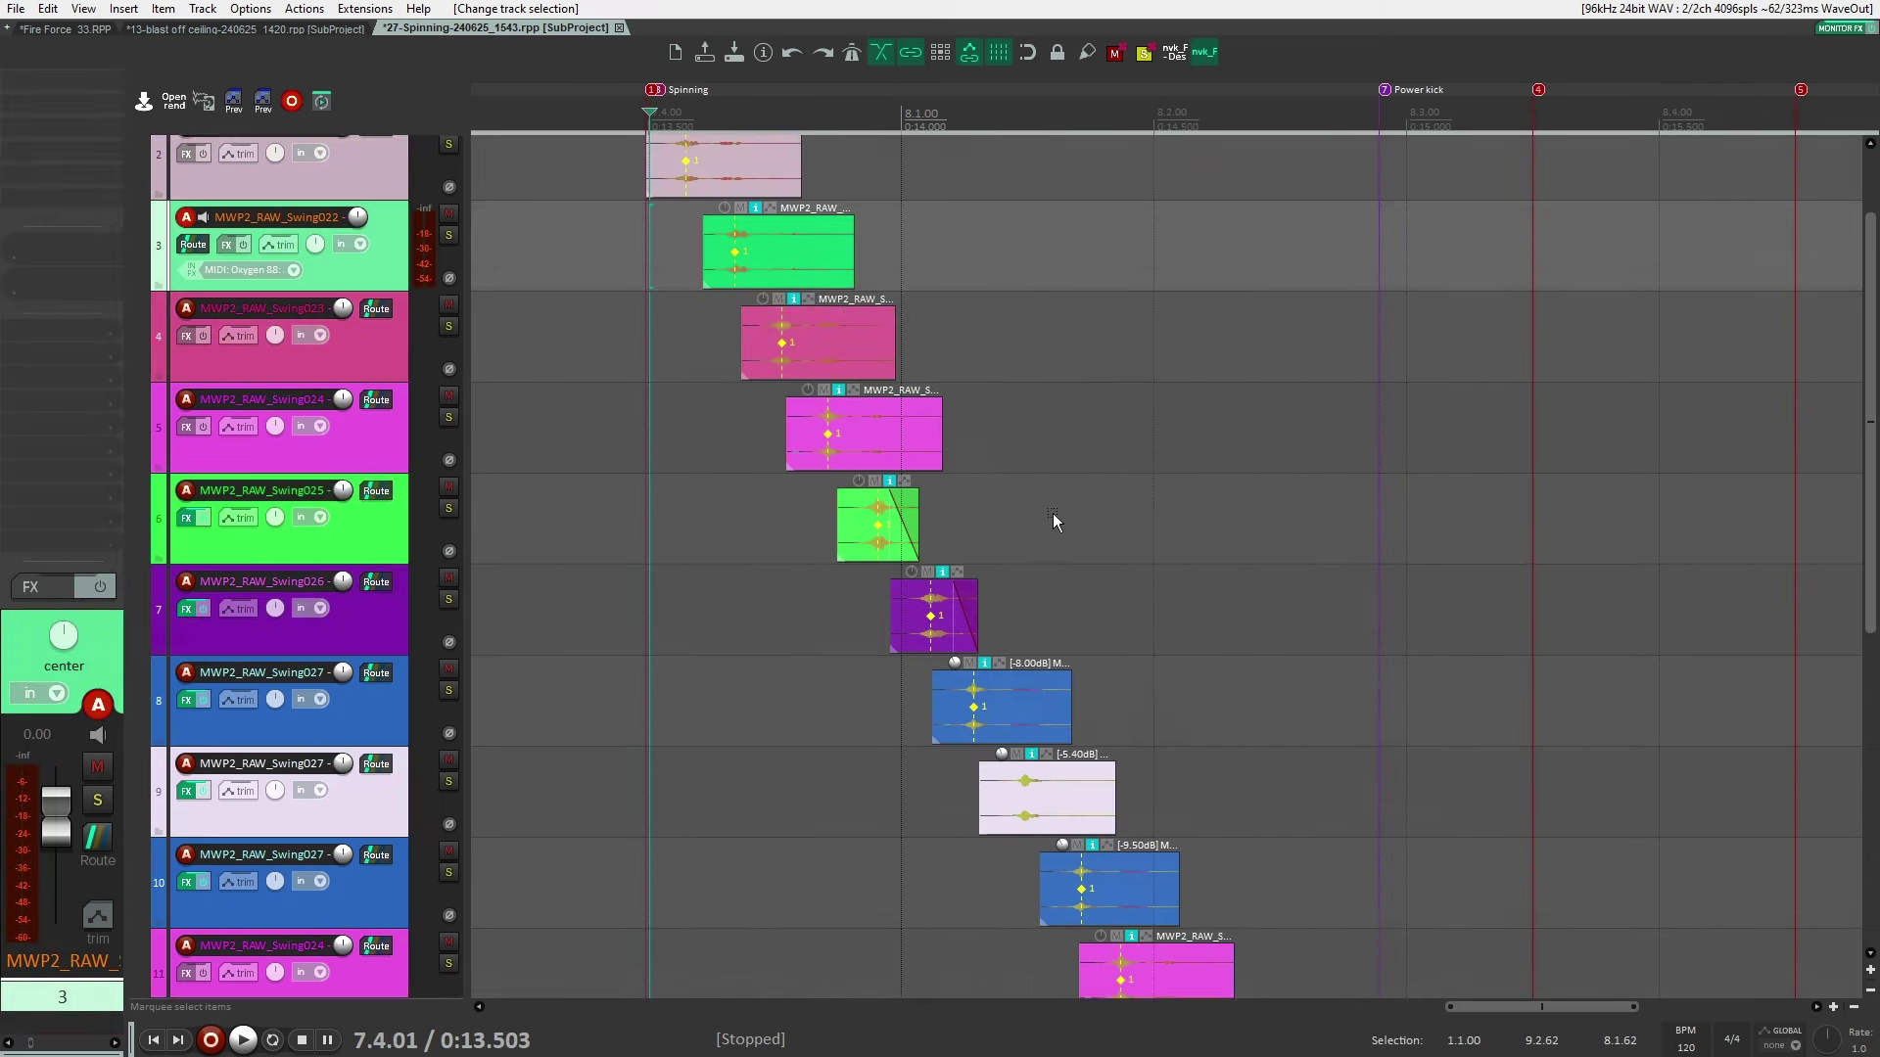
left_click(449, 260)
left_click(607, 302)
key("space")
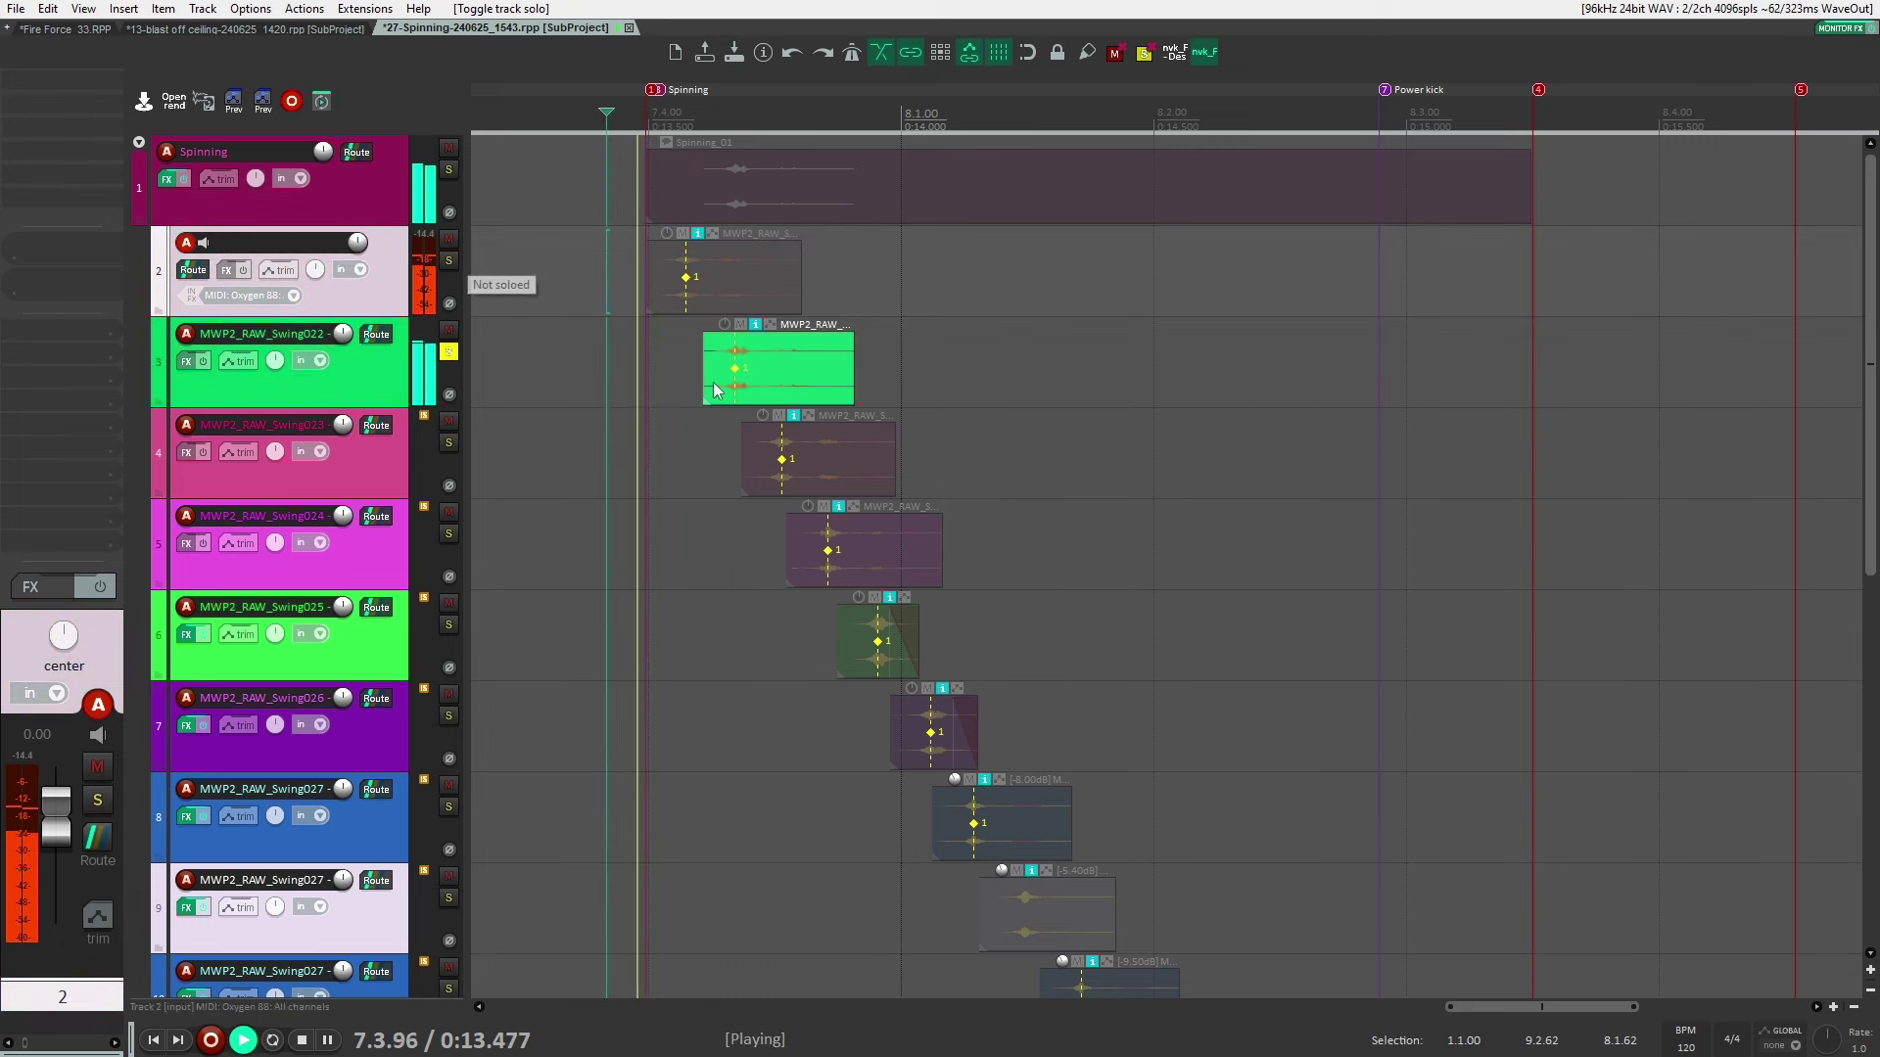
left_click(448, 442)
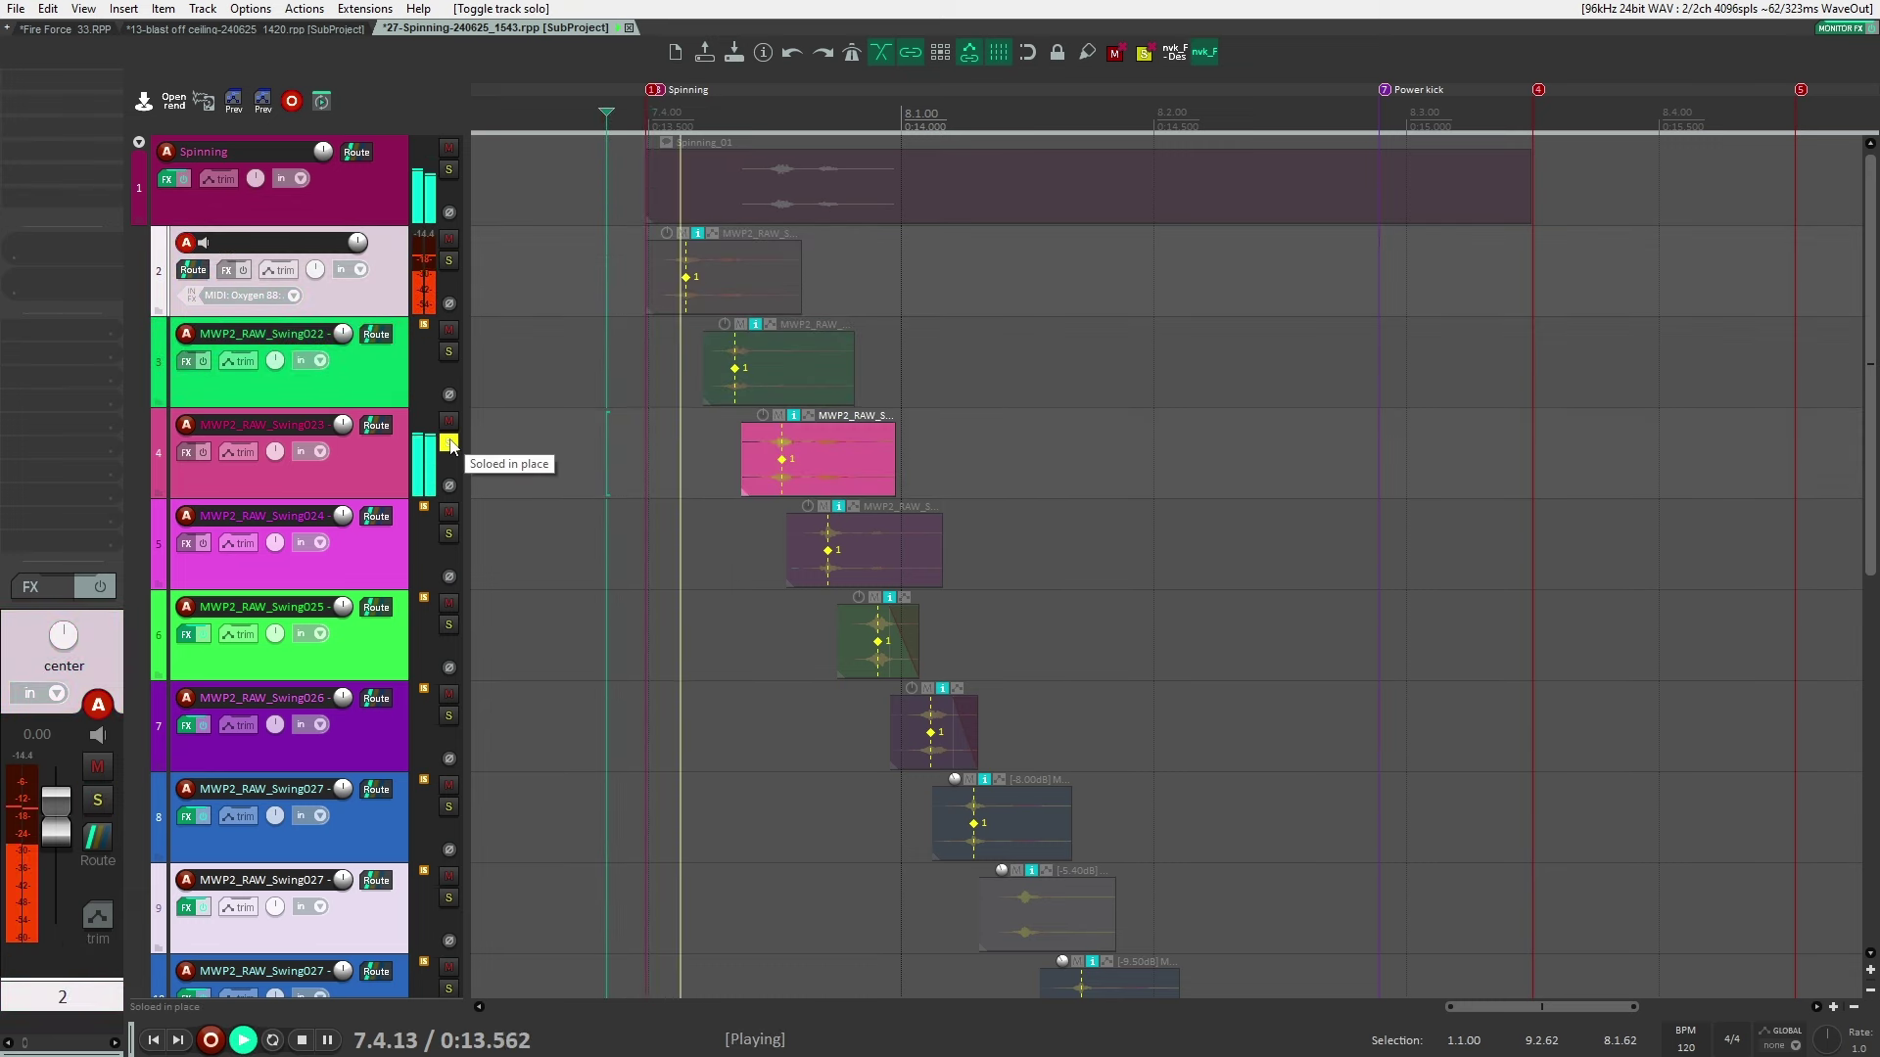
left_click(449, 533)
left_click(448, 533)
key("space")
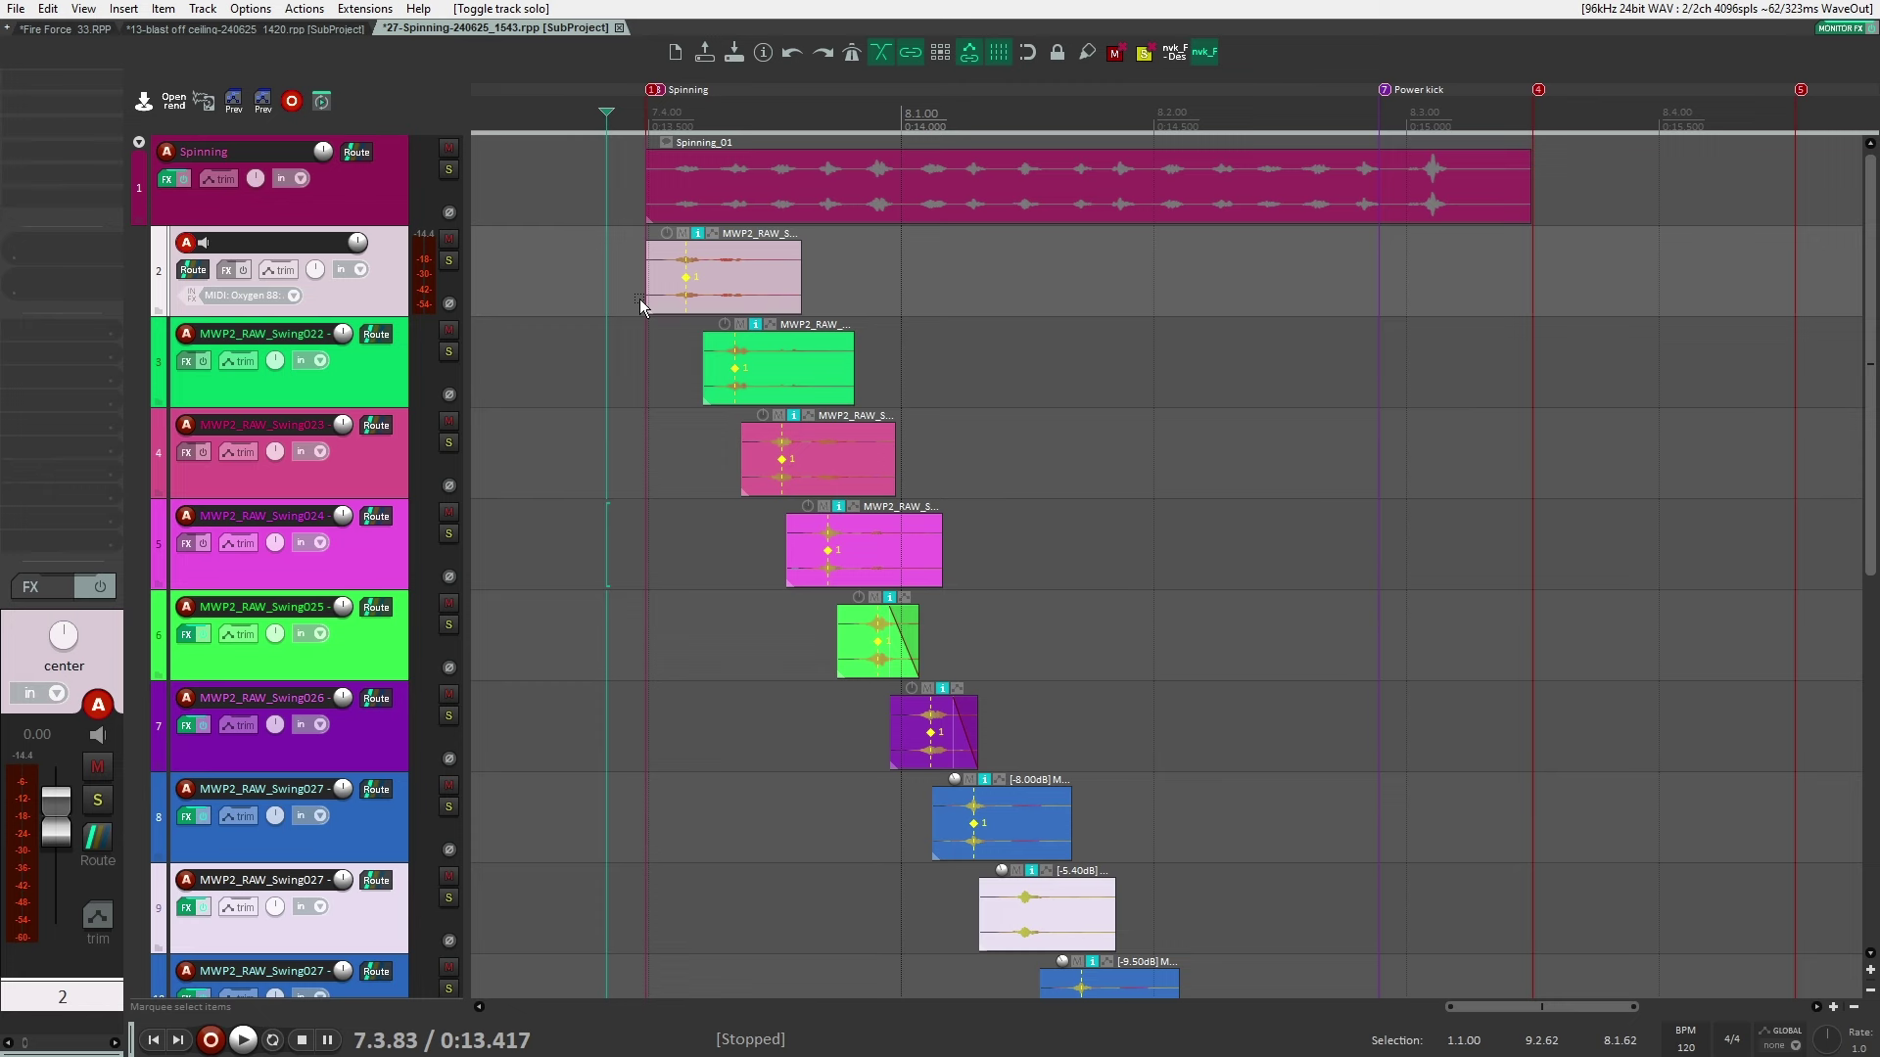
Check the effects of tracks 2 to 6 in turn, showing the Neutron 2 Equalizer on the MWP2_RAW_Swing025 track
left_click(350, 386)
left_click(372, 292)
left_click(390, 444)
left_click(368, 564)
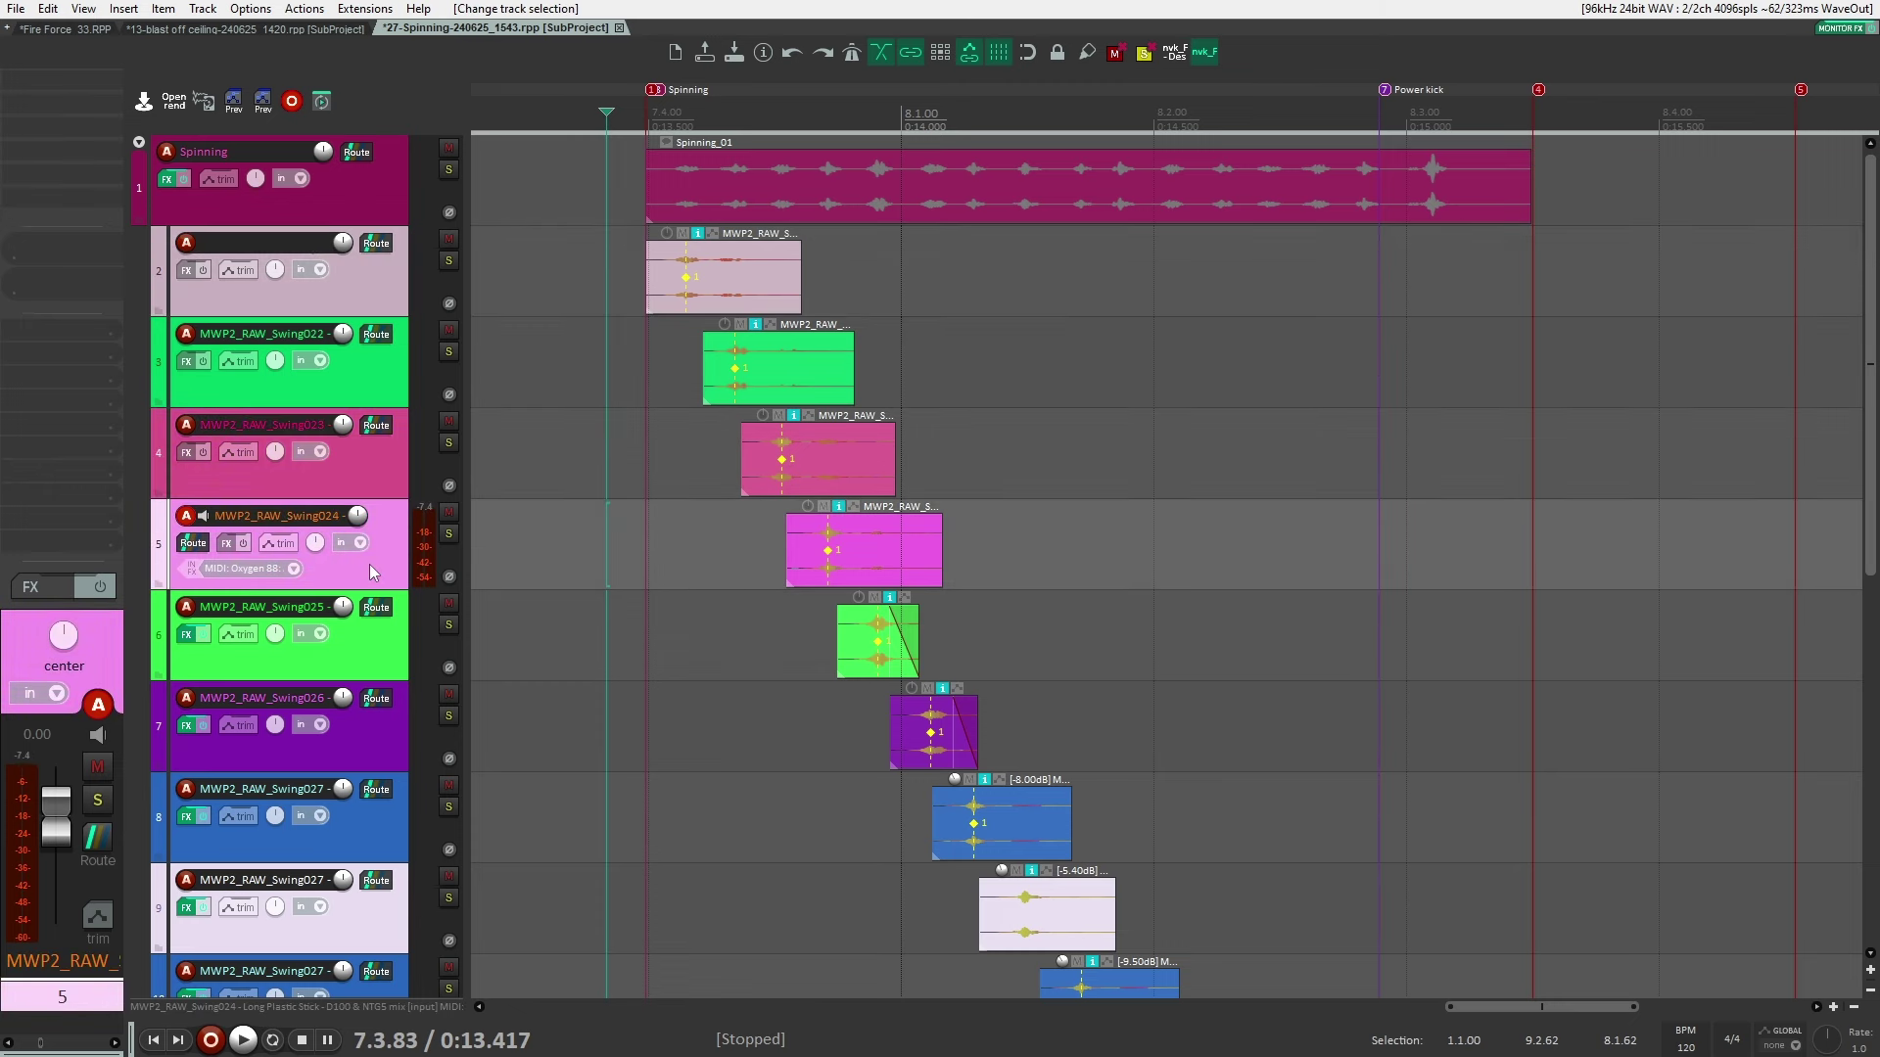
scroll(366, 556, "down", 1)
left_click(366, 556)
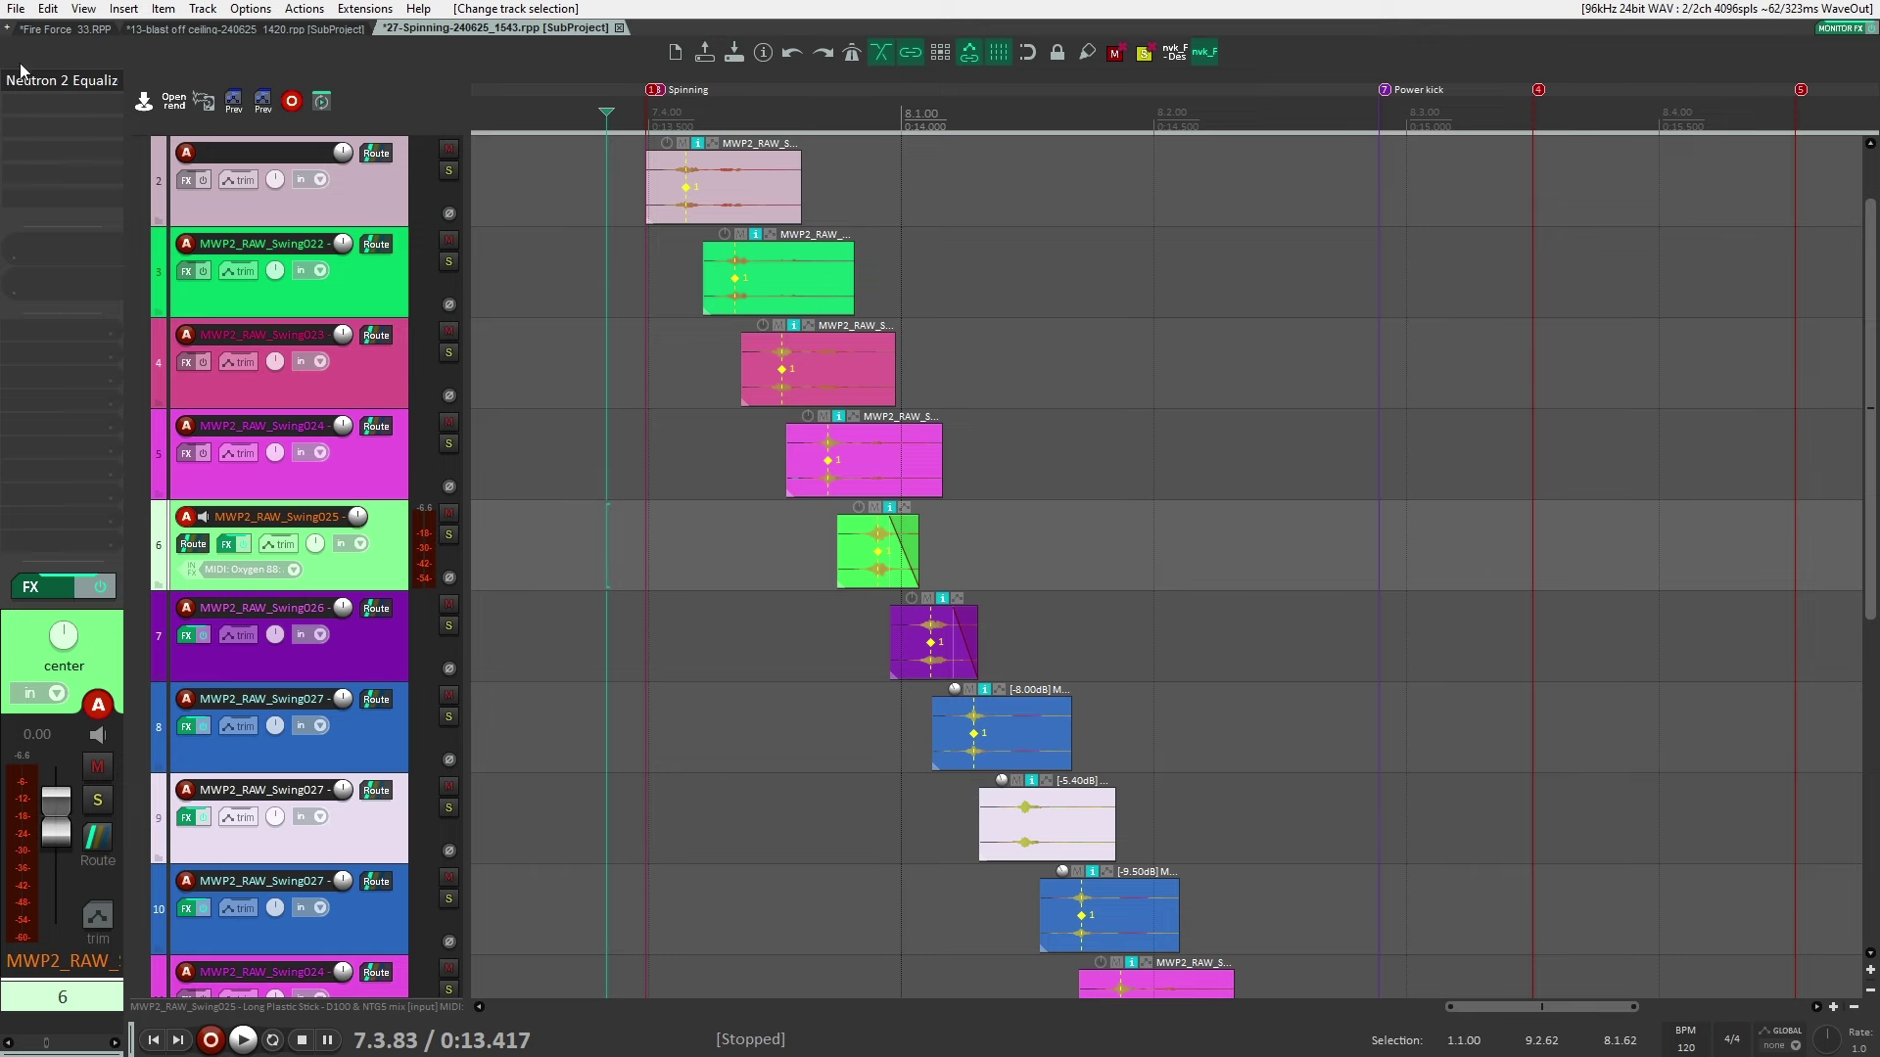
left_click(63, 80)
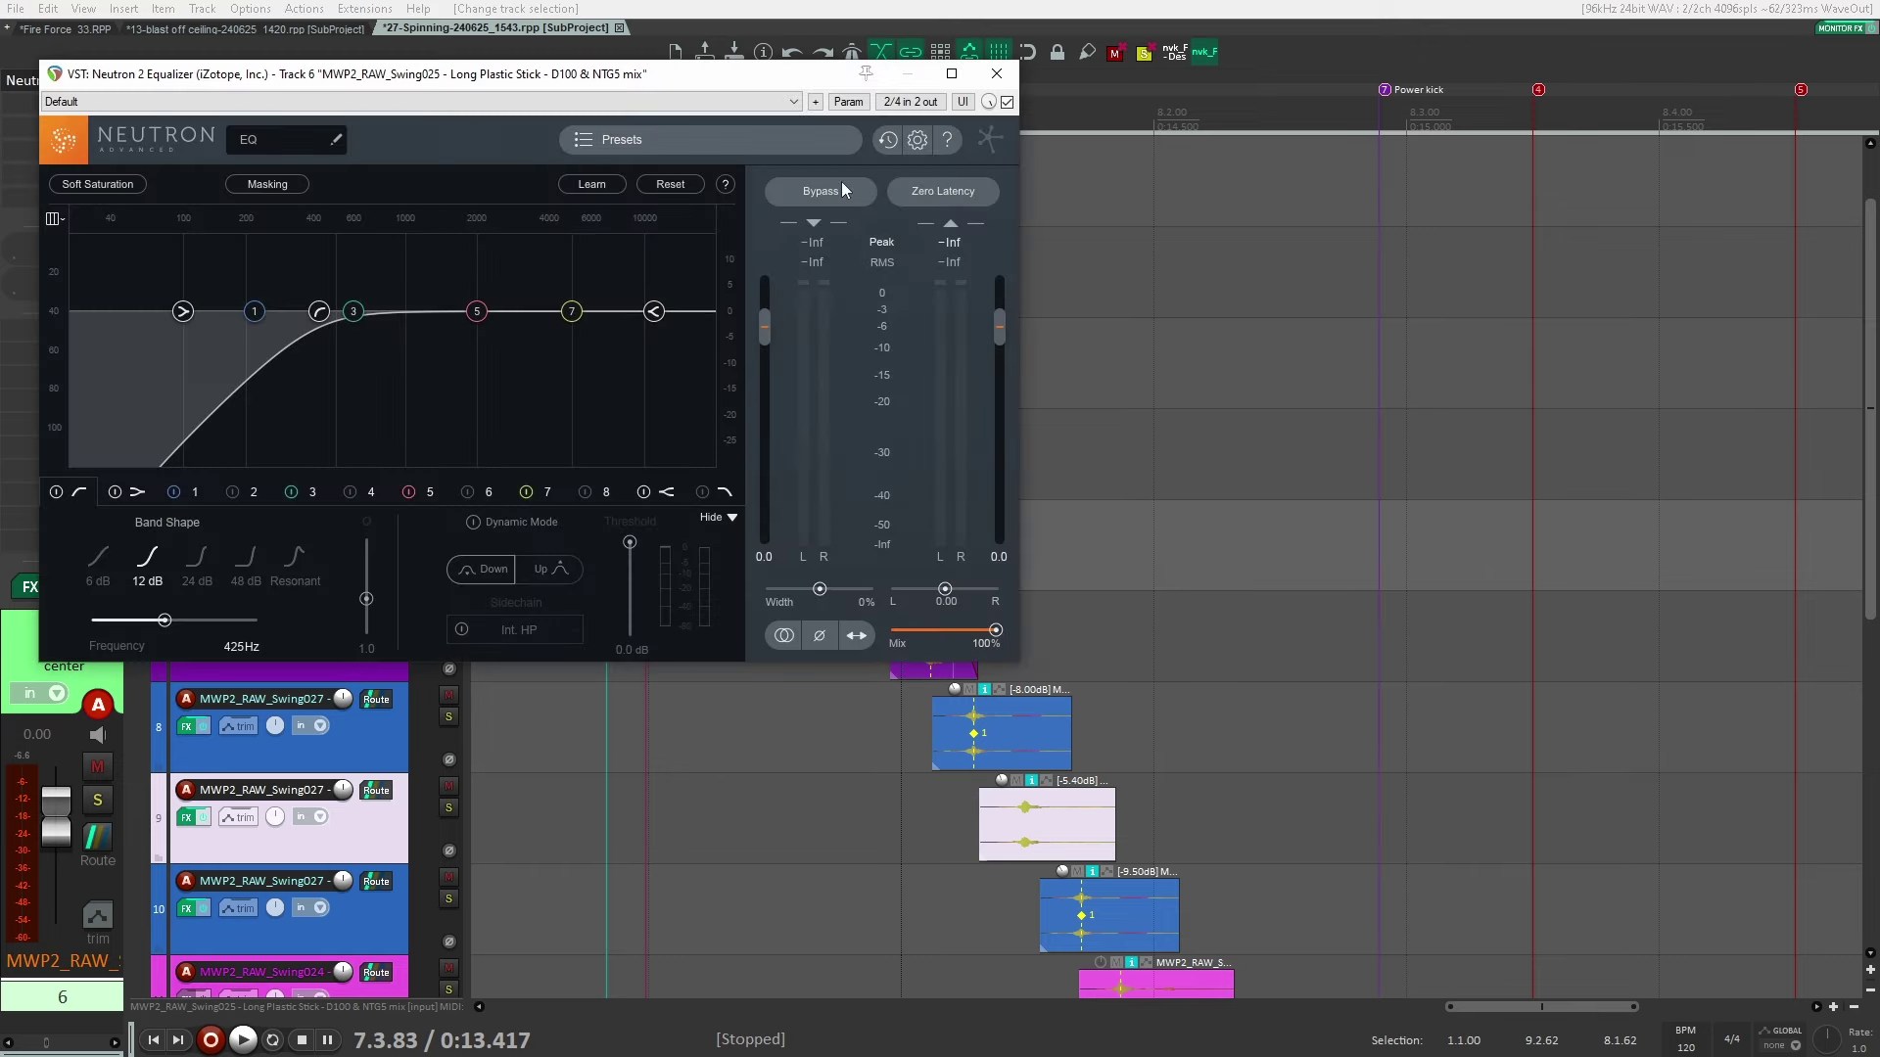
left_click(1005, 69)
Check the effects on tracks 7 and 8, look through the remaining swing layers, and close the subproject to return to Fire Force_33
left_click(398, 661)
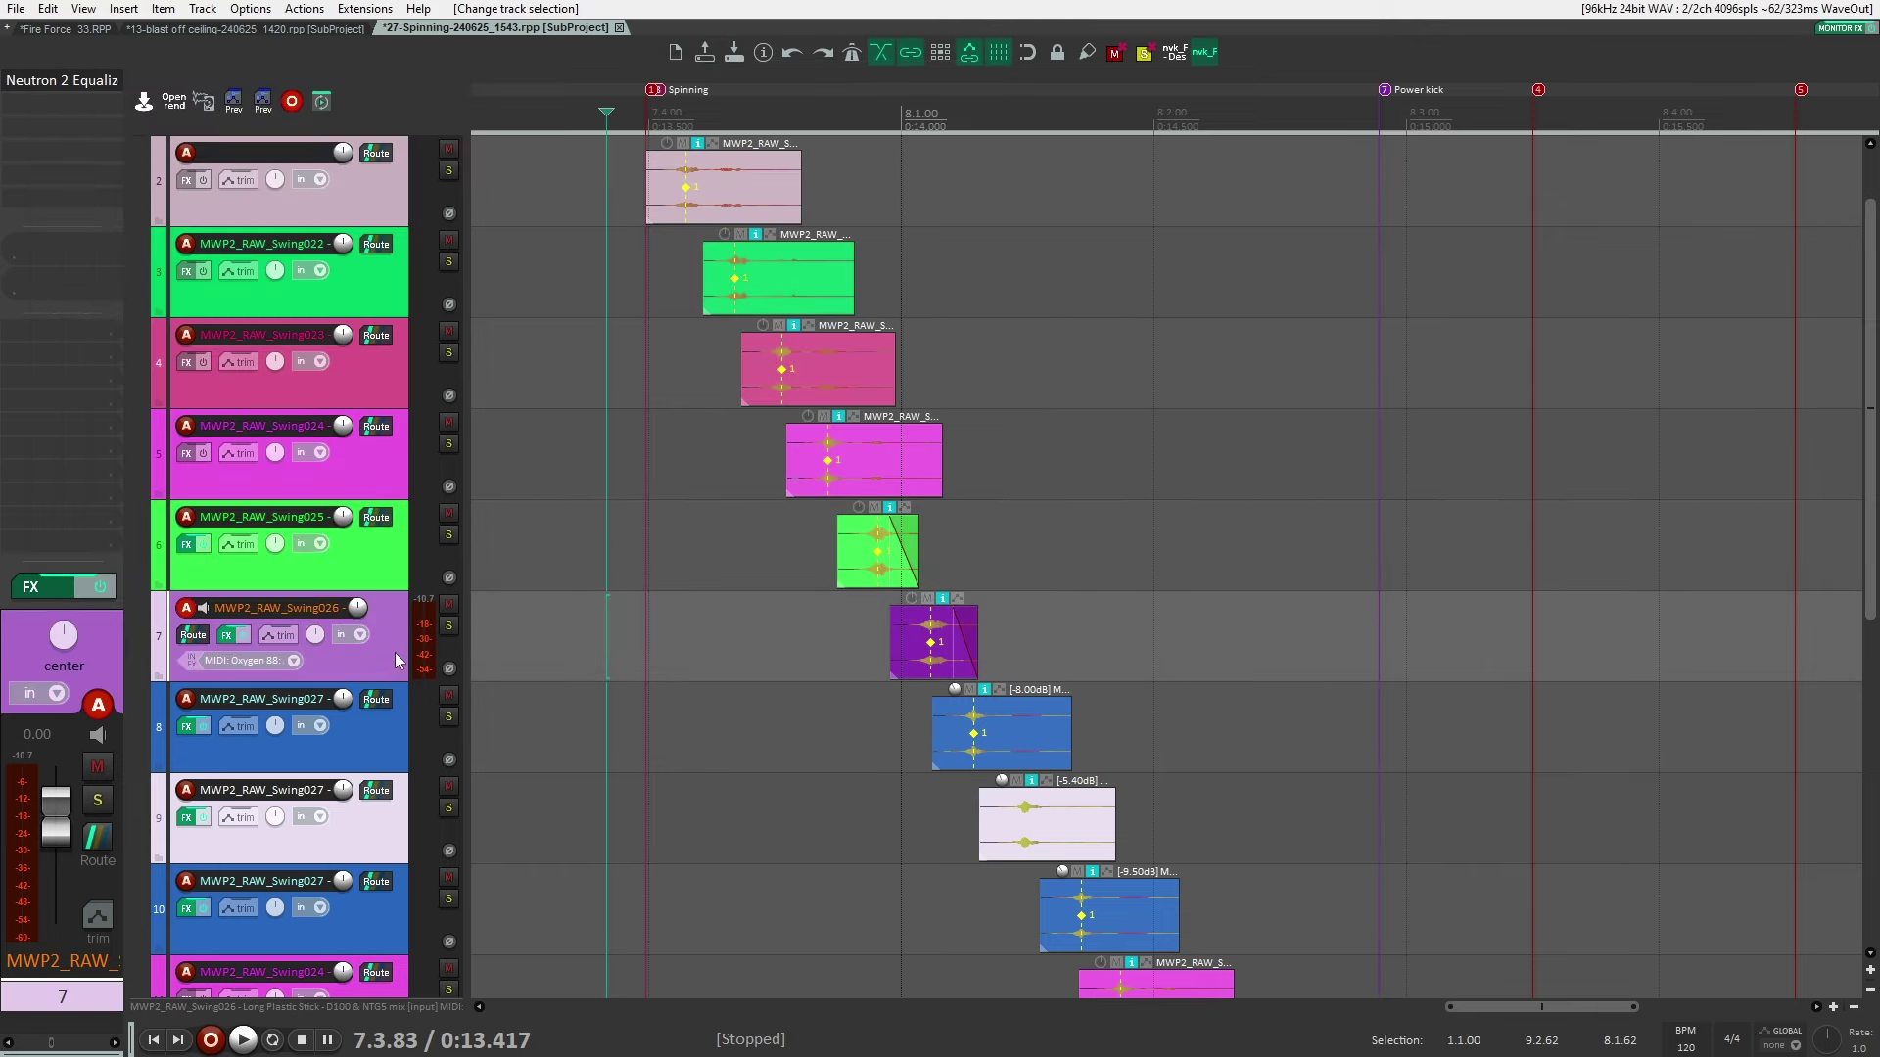
left_click(391, 730)
scroll(632, 656, "up", 1)
scroll(671, 658, "down", 8)
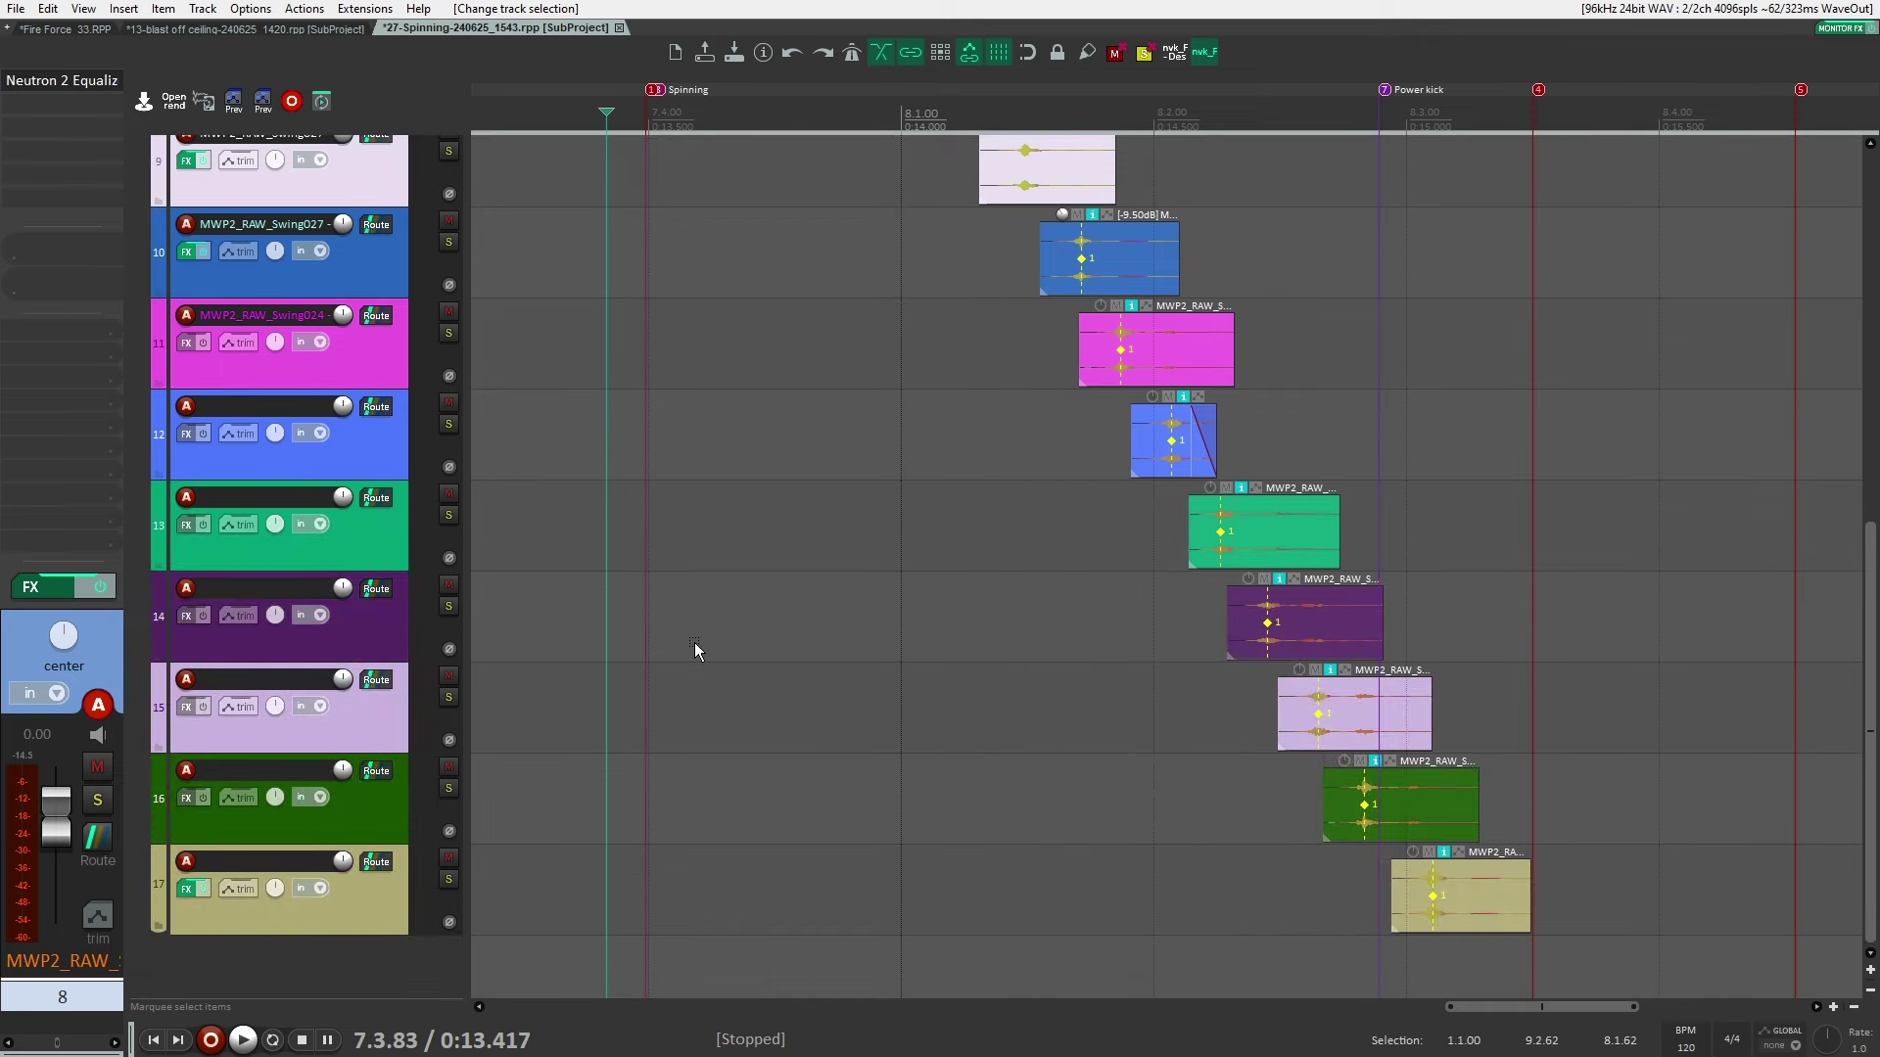
scroll(695, 642, "up", 8)
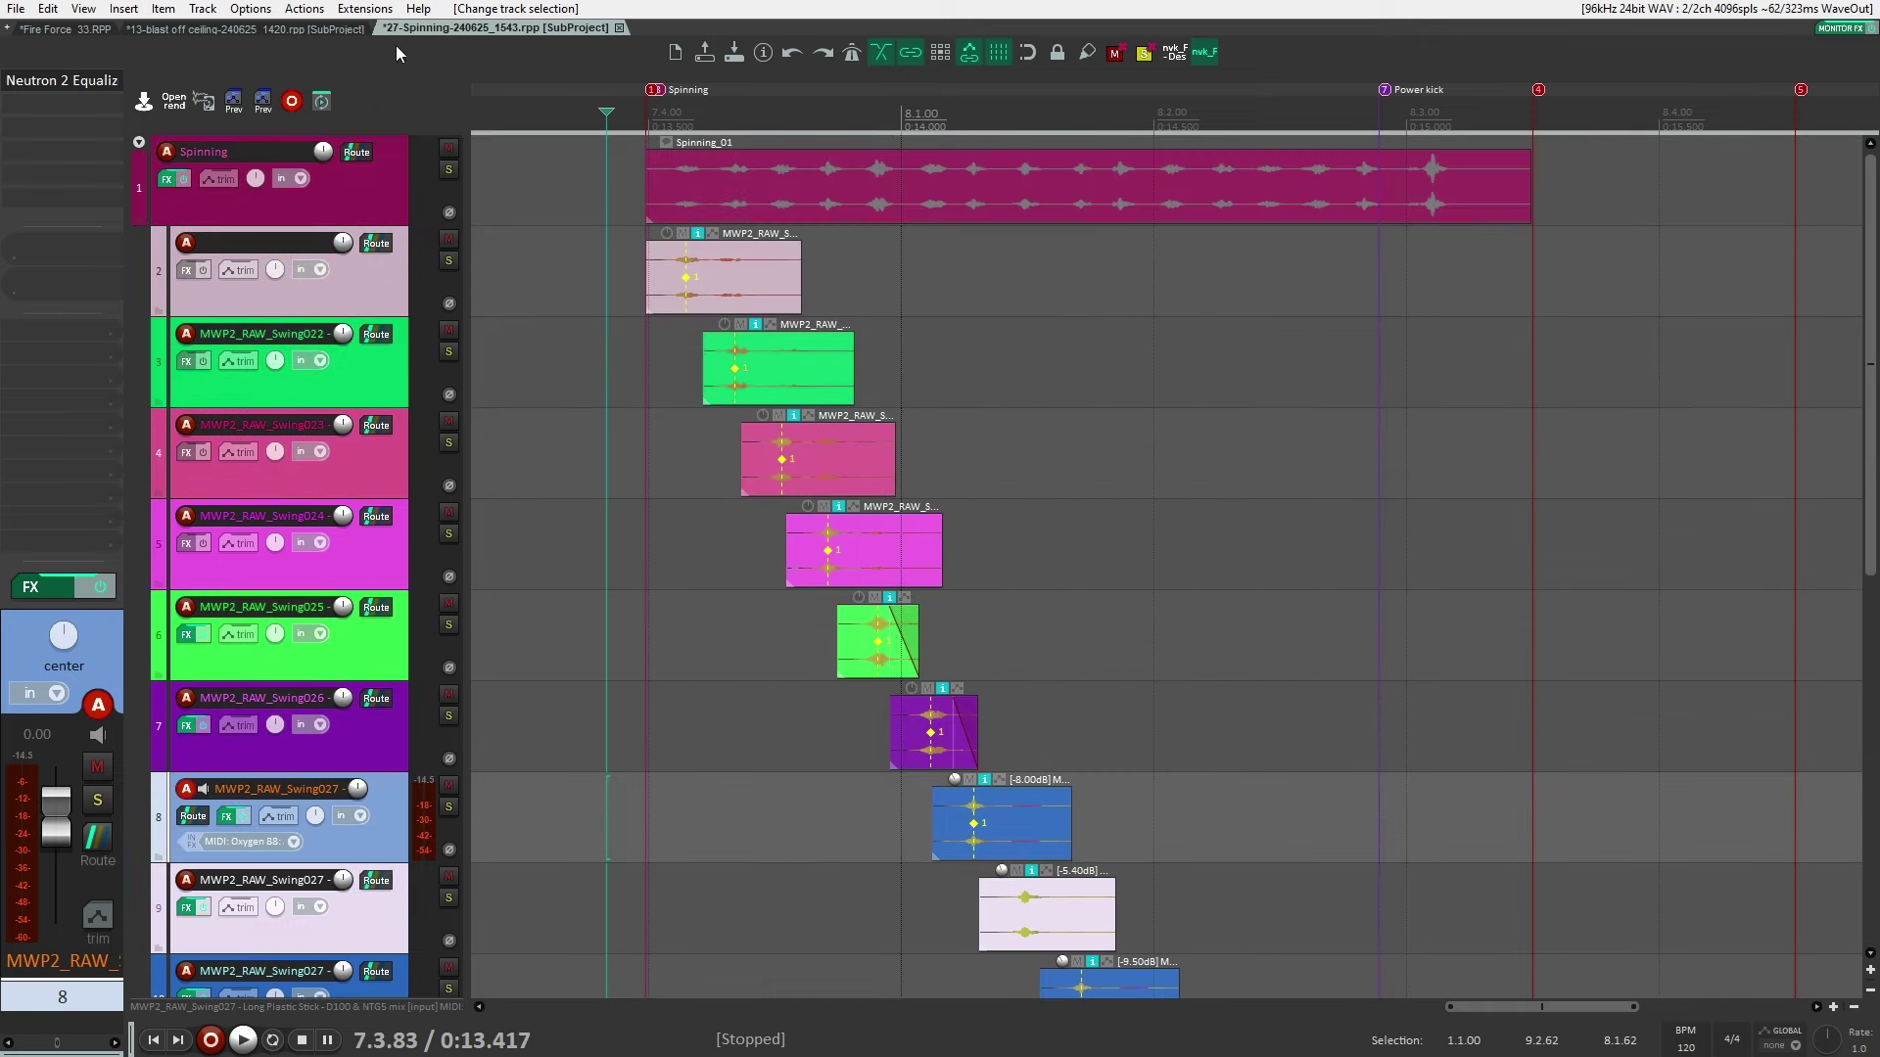
left_click(618, 29)
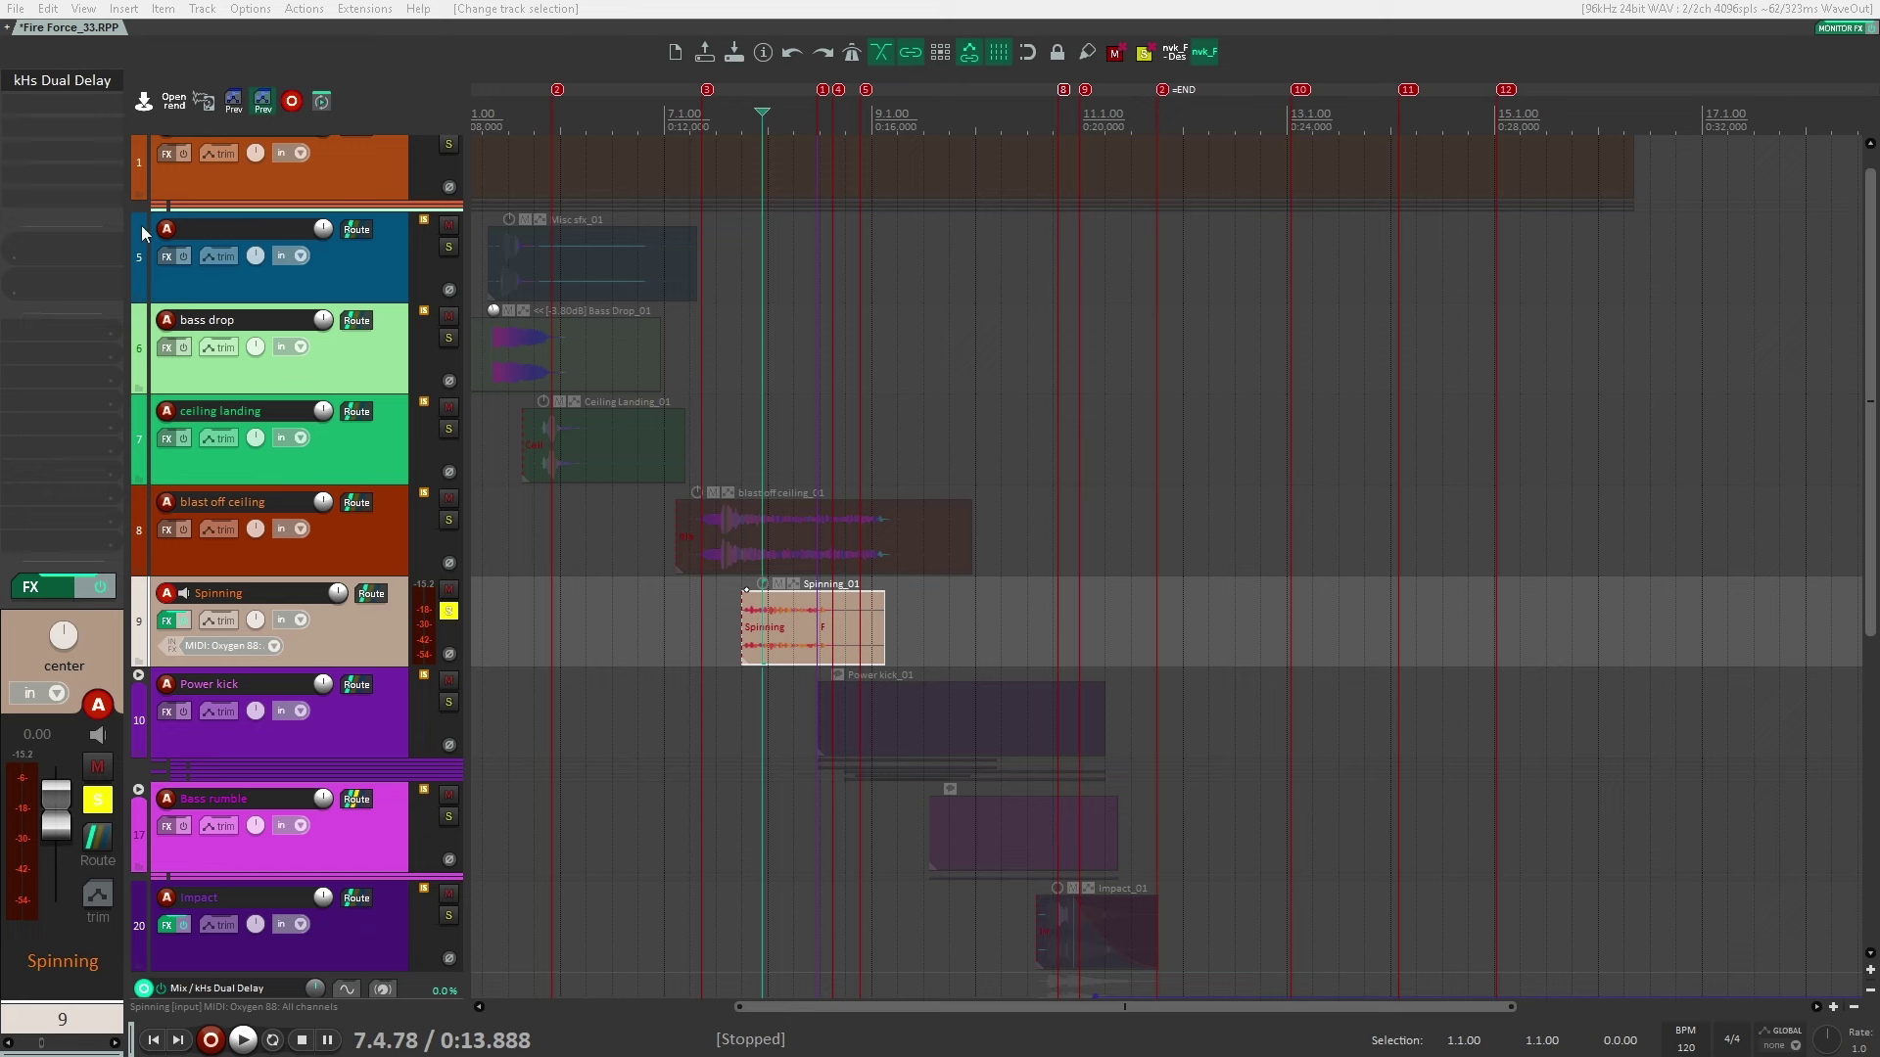
Play the soloed Spinning track from just before its clip, comparing it with kHs Dual Delay bypassed and active
left_click(726, 619)
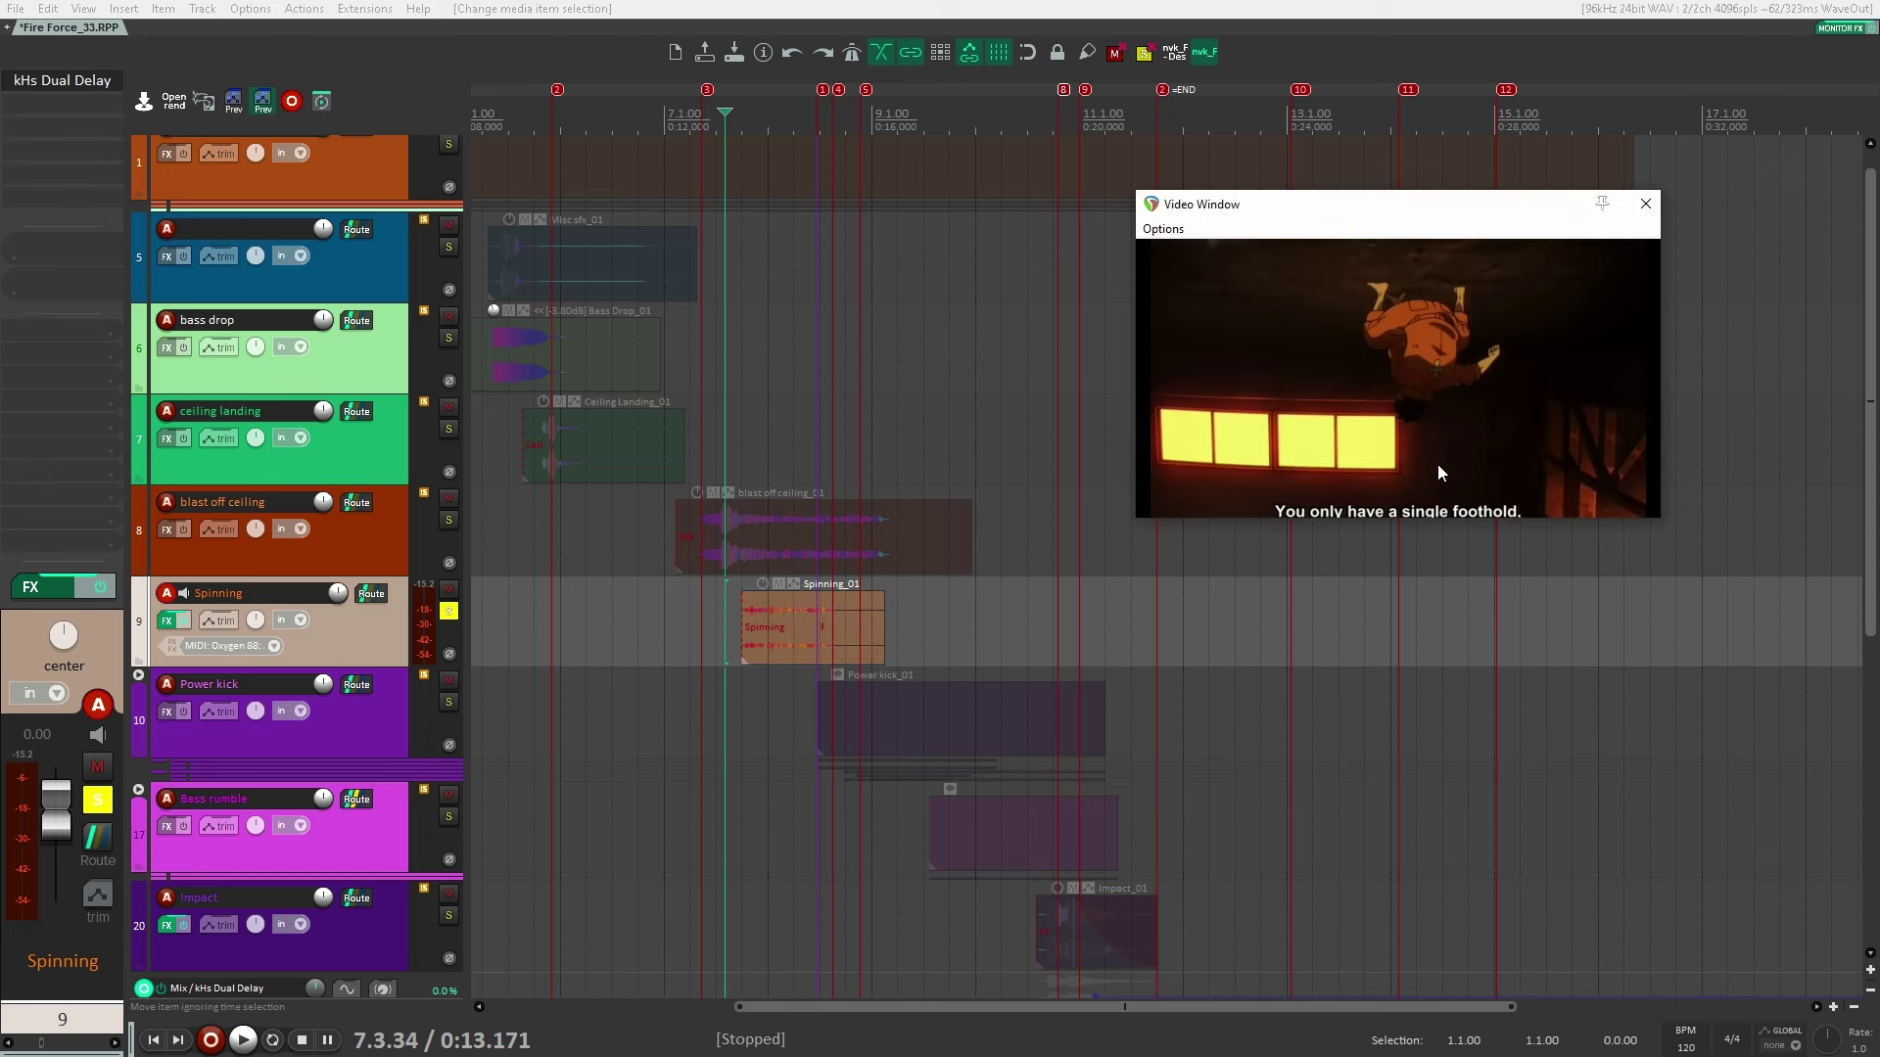
key("space")
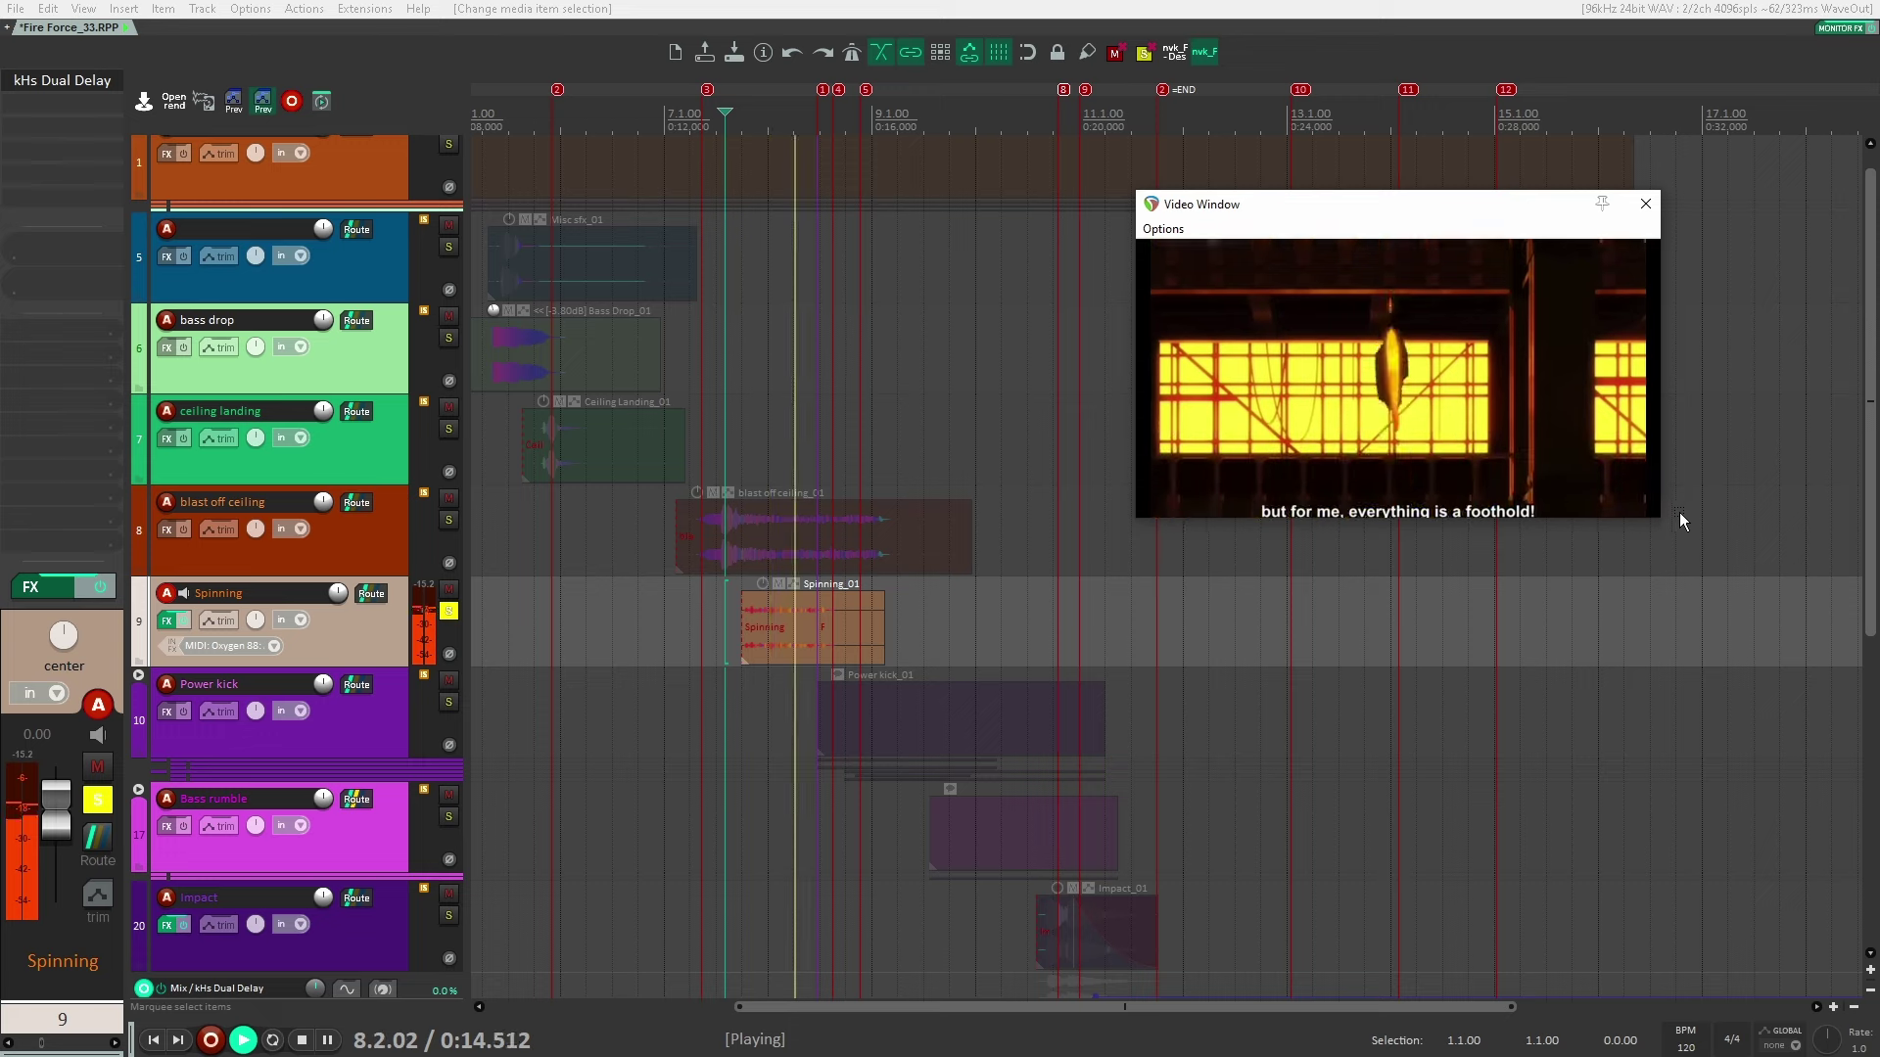
key("space")
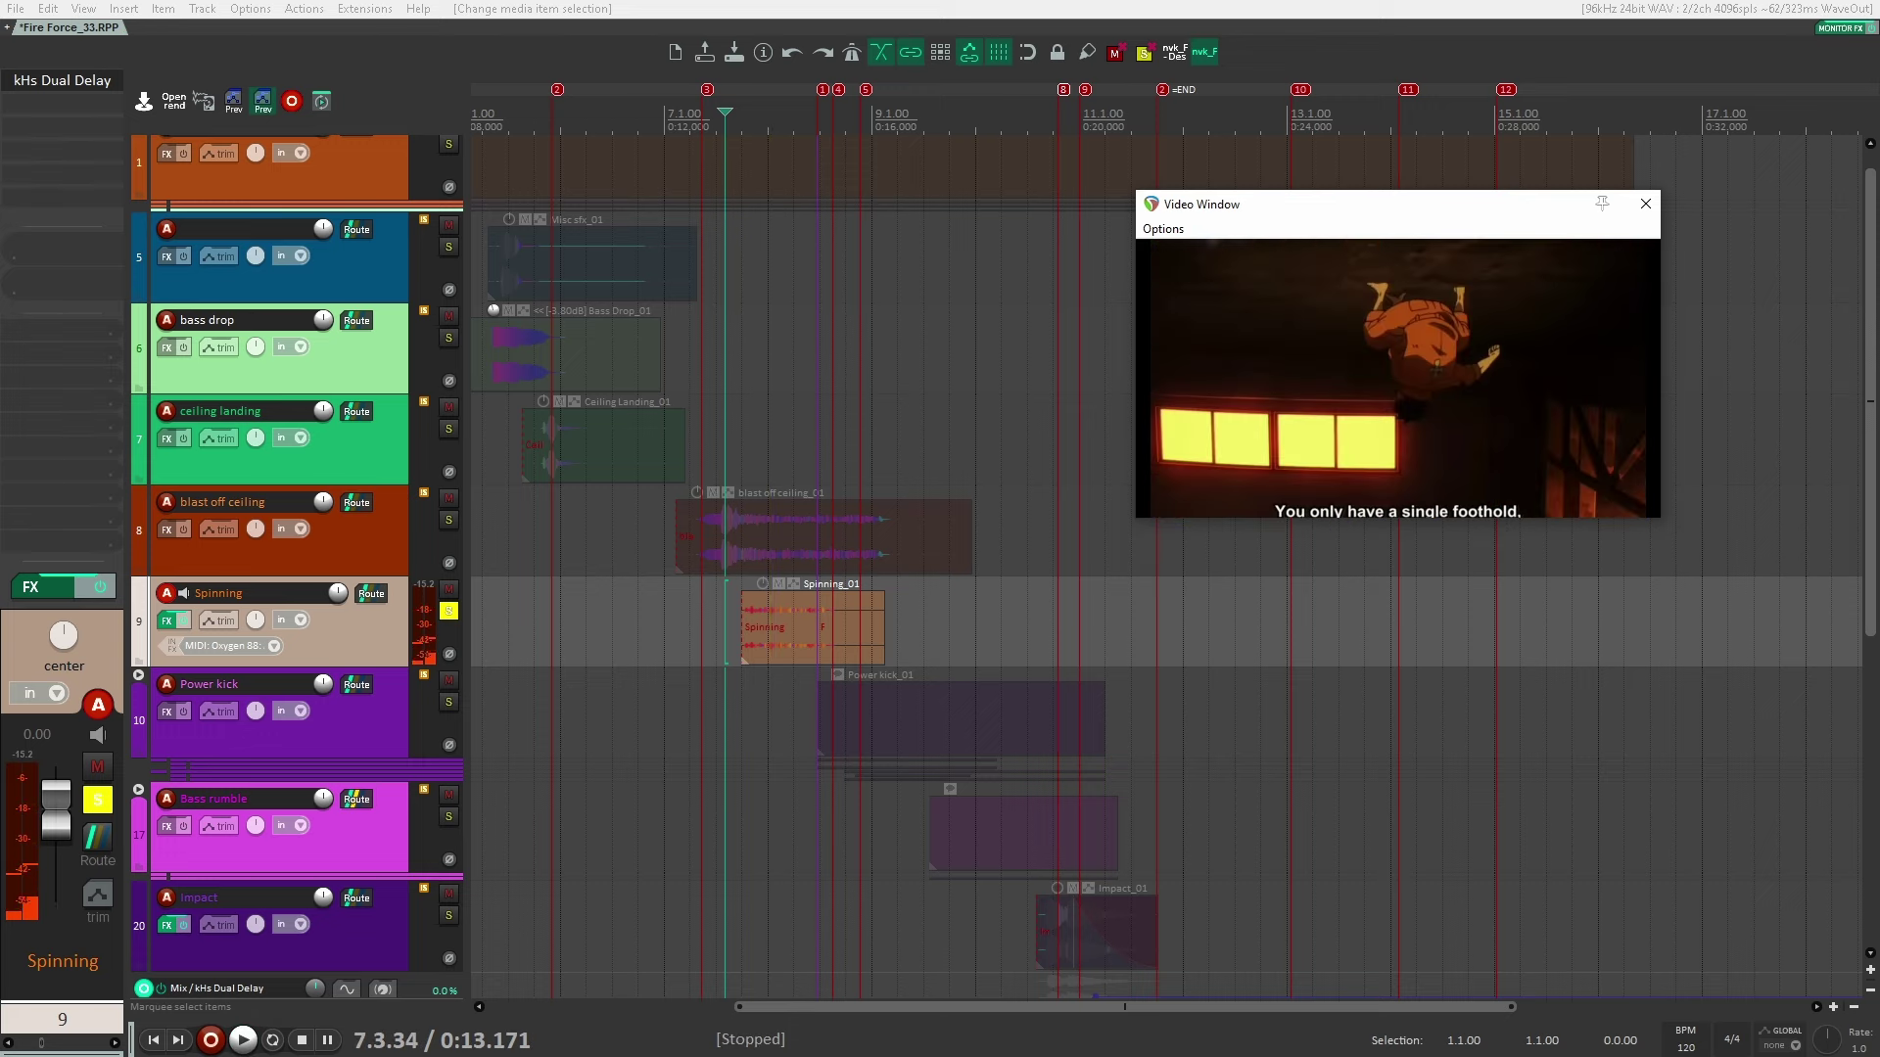
key("space")
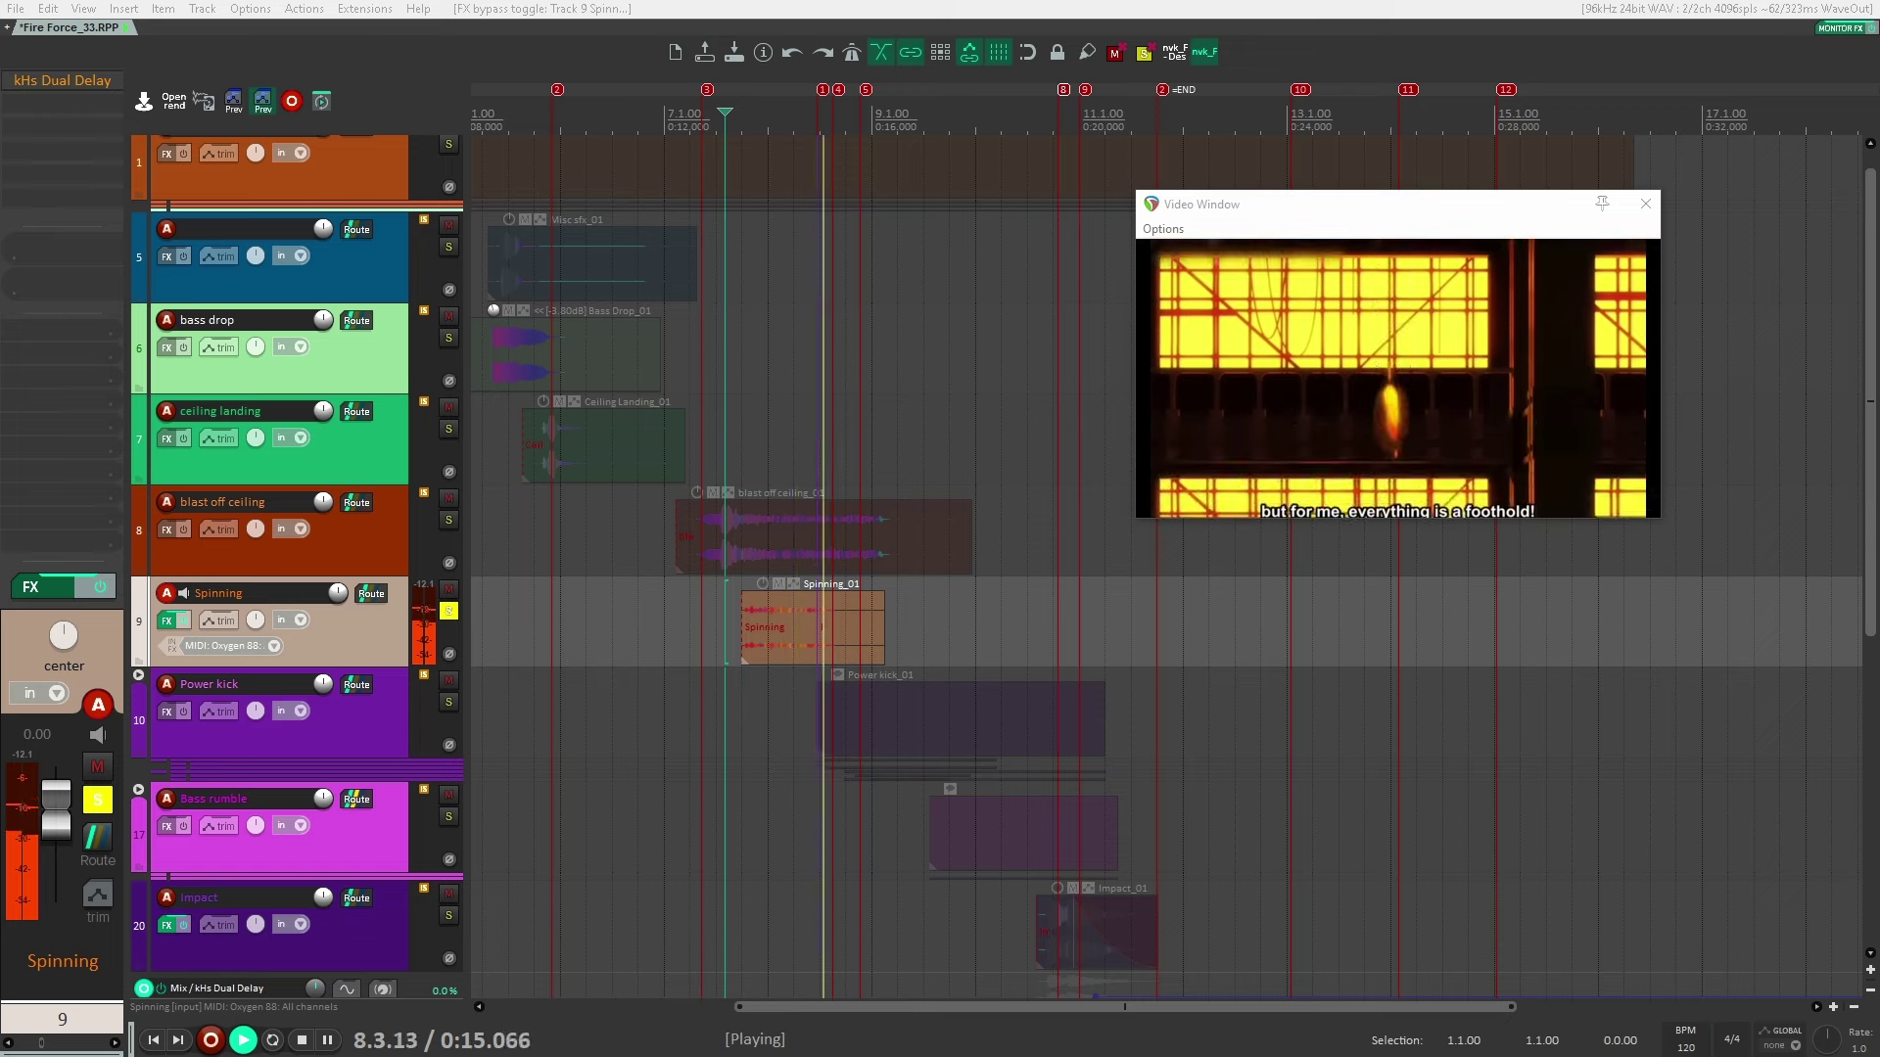
key("space")
key("space")
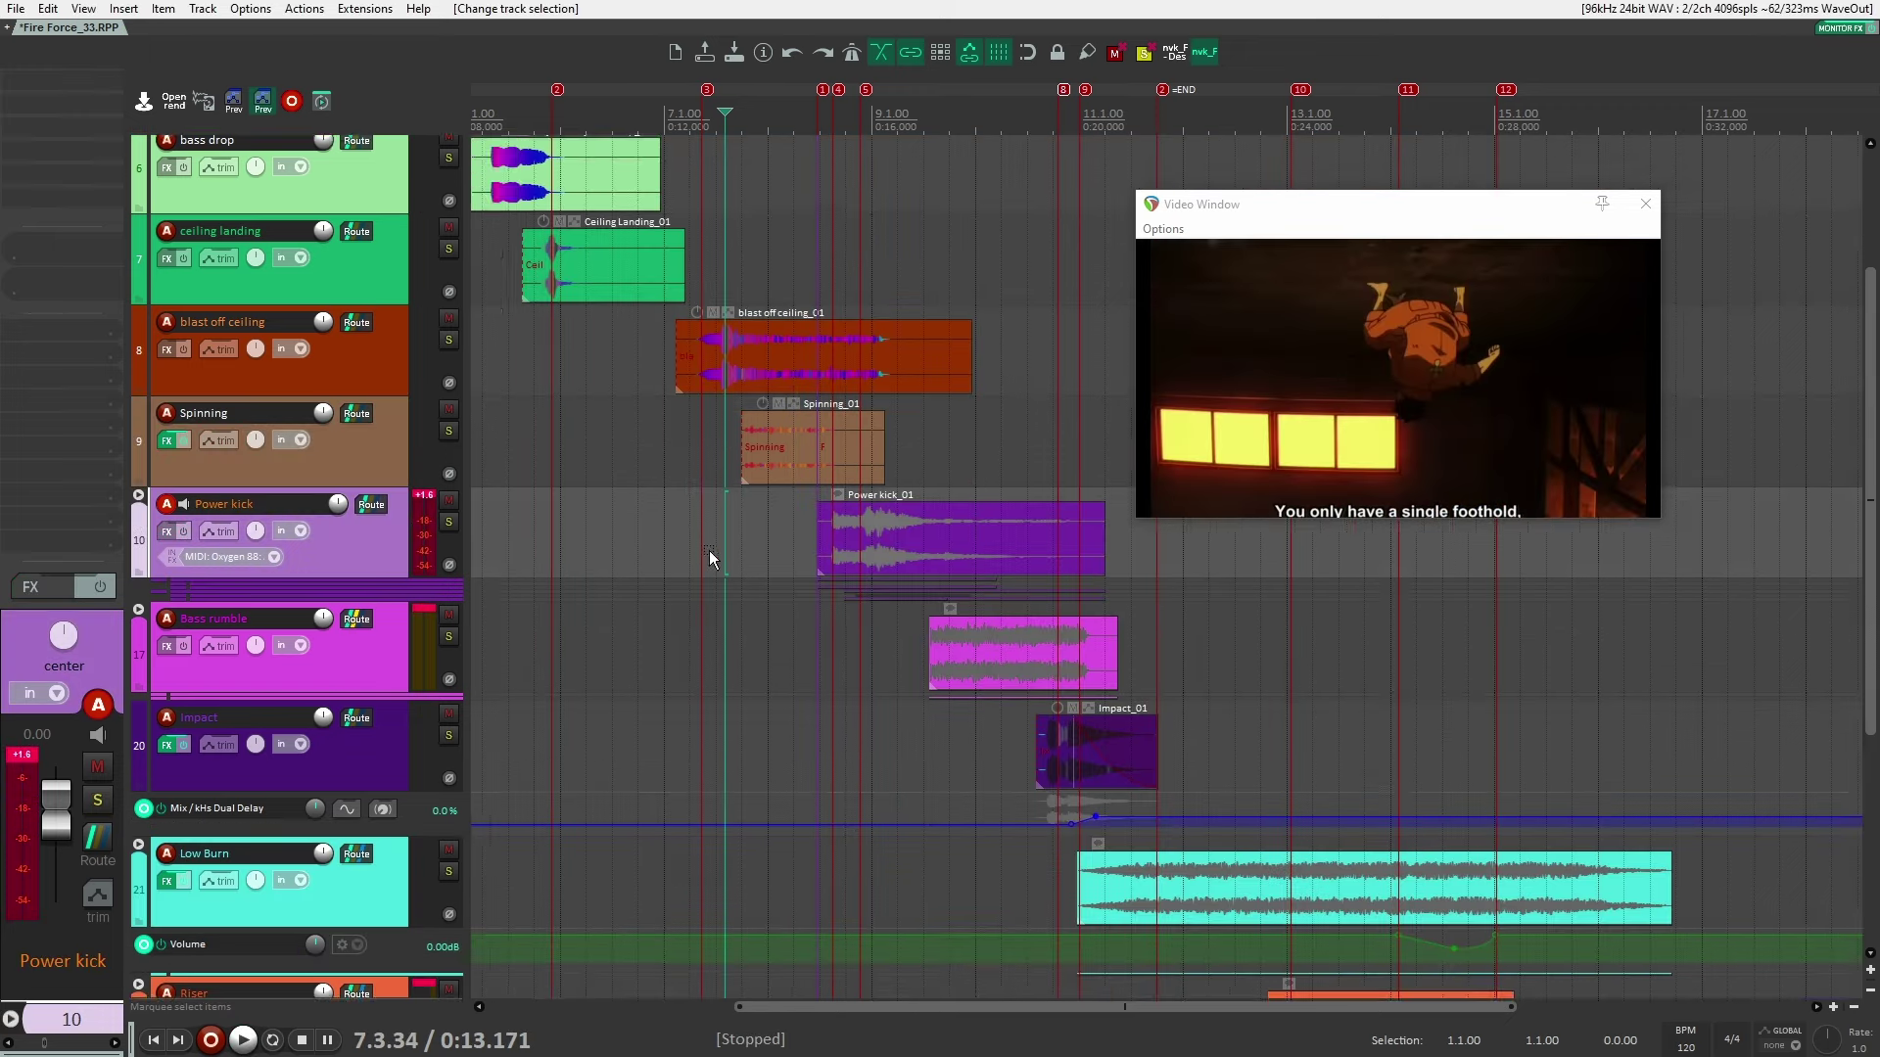
Switch the solo from Spinning to the Power kick track and play it from just before its clip
left_click_drag(708, 550, 604, 514)
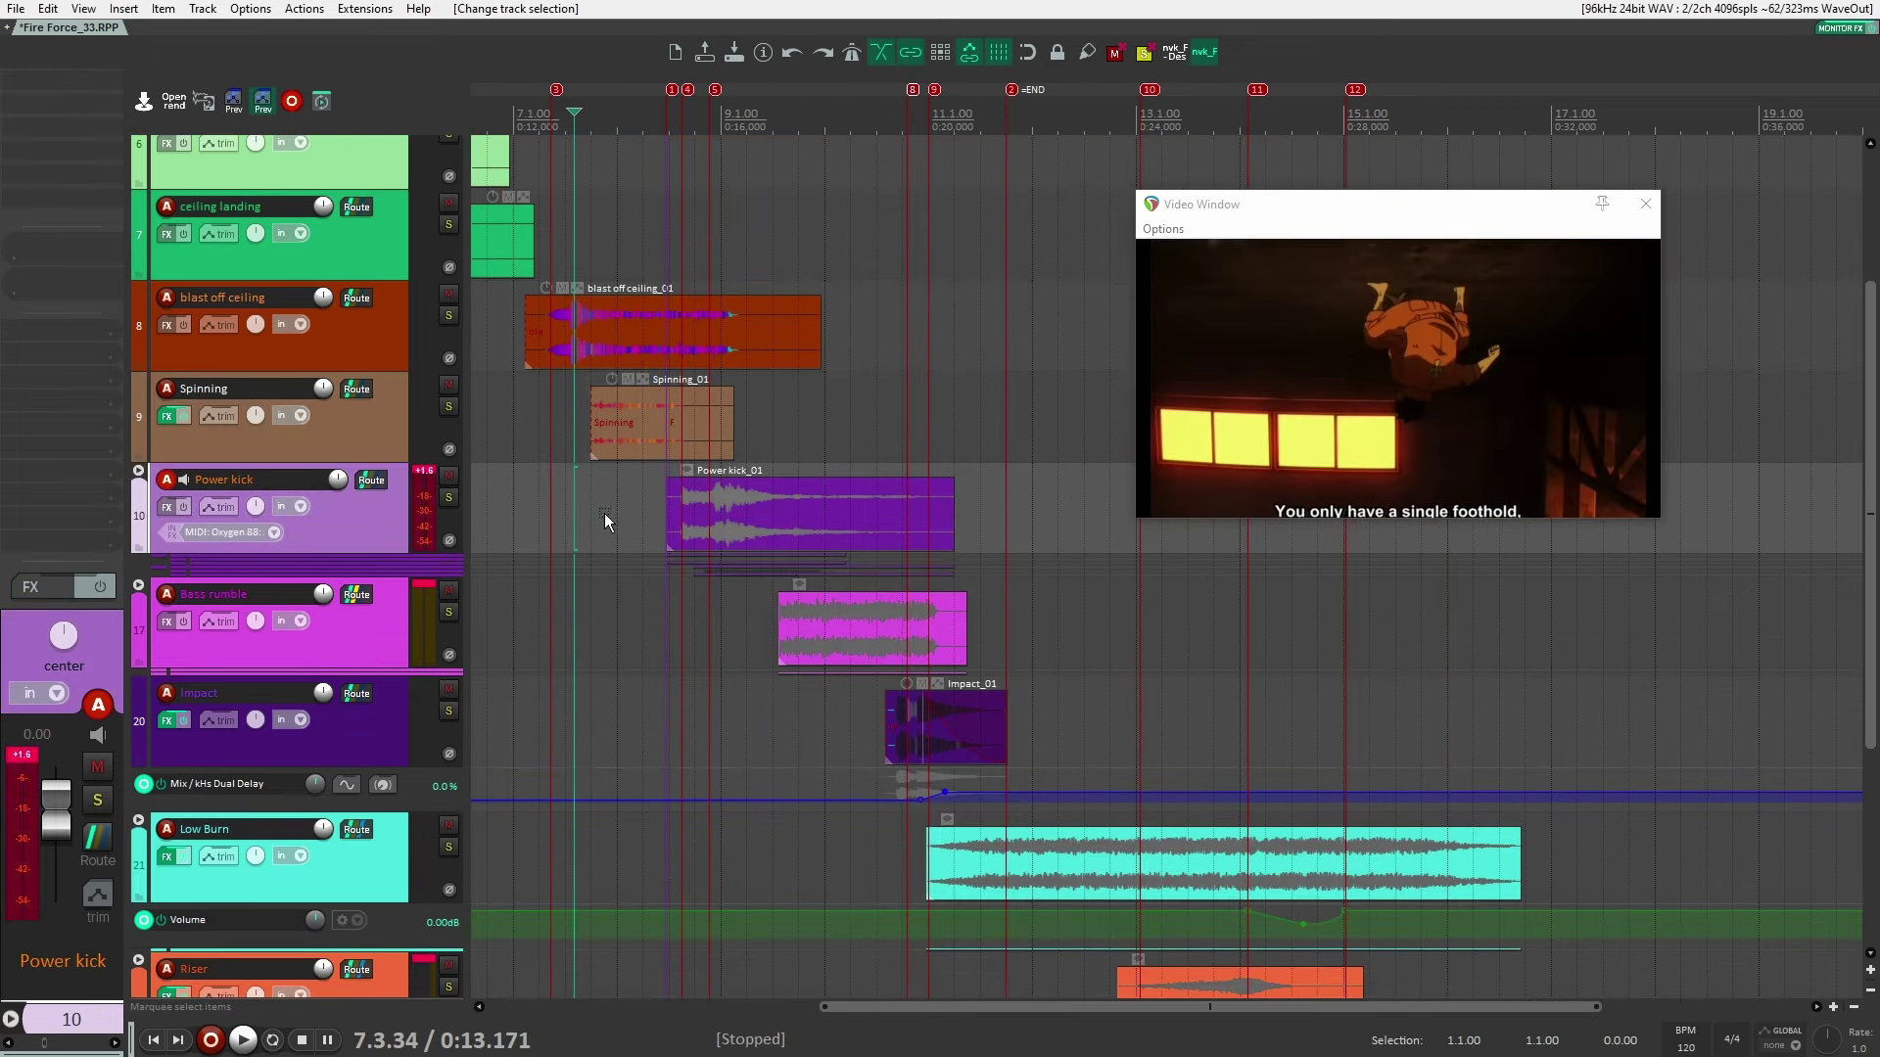
left_click(448, 498)
key("space")
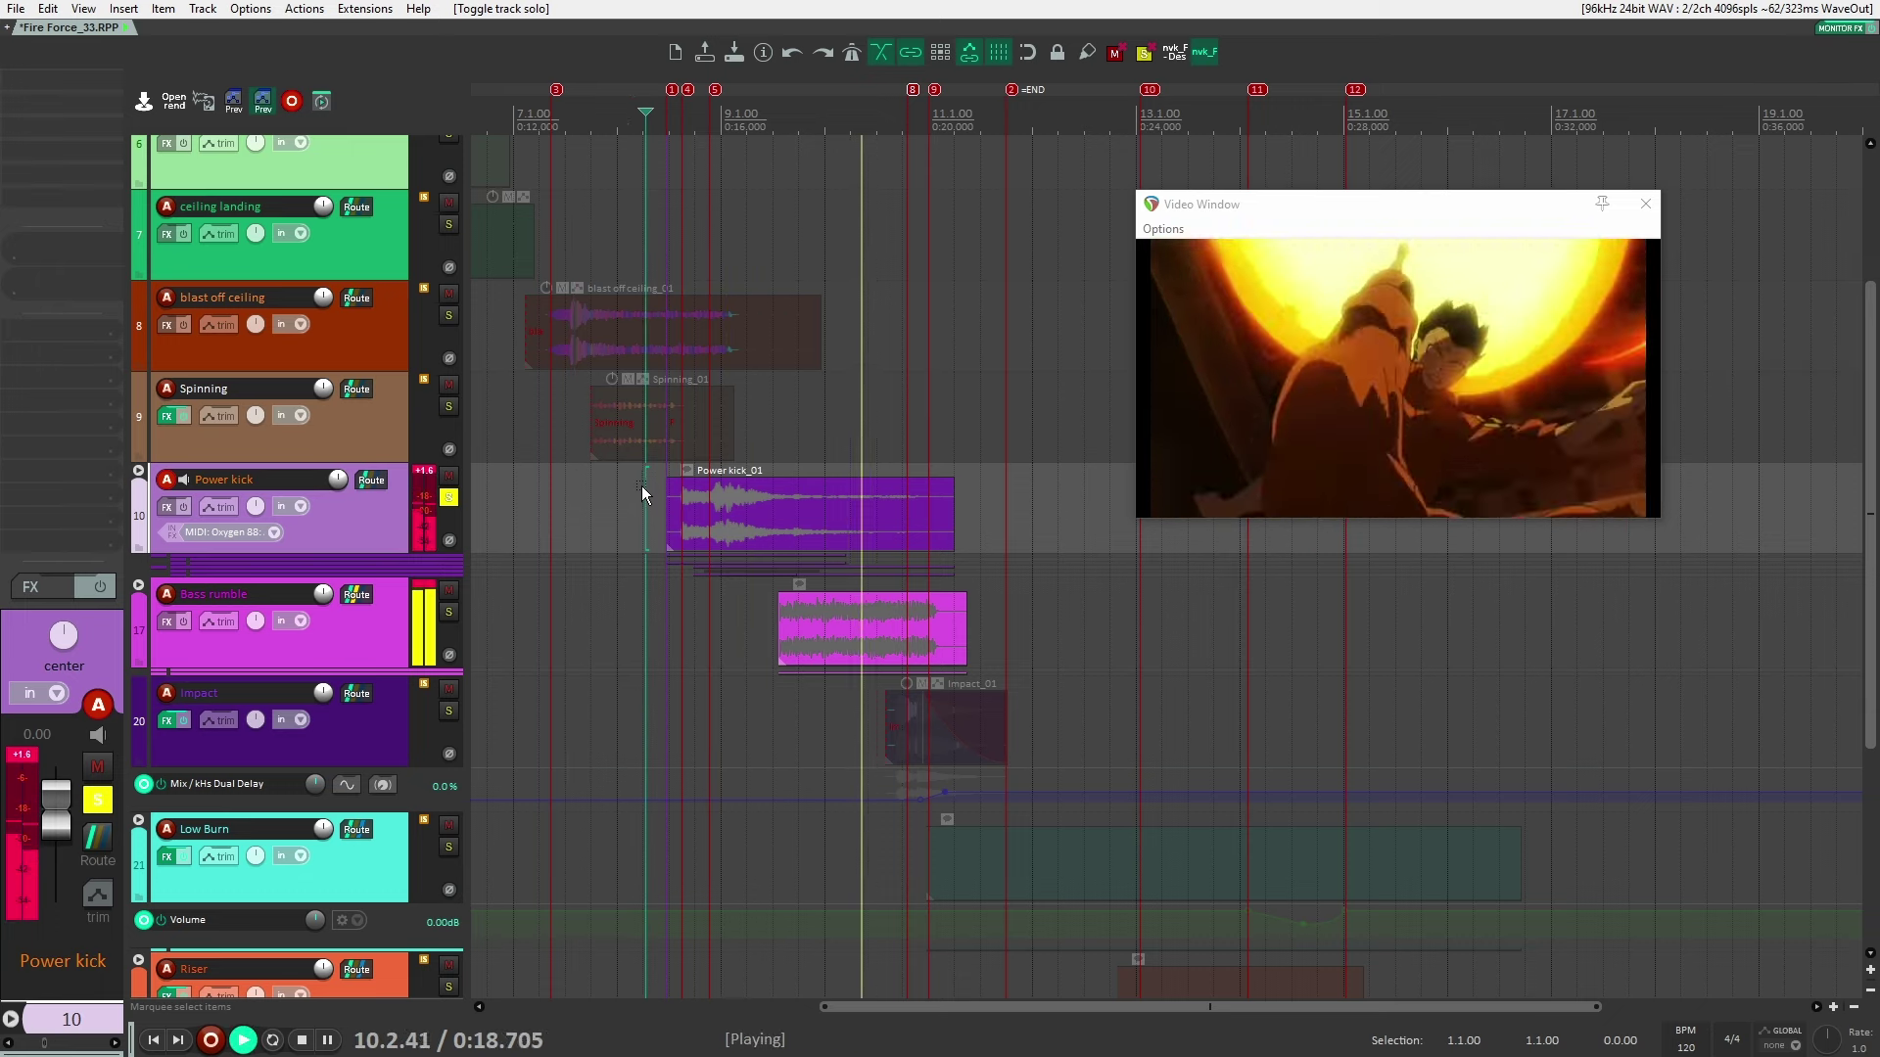
key("space")
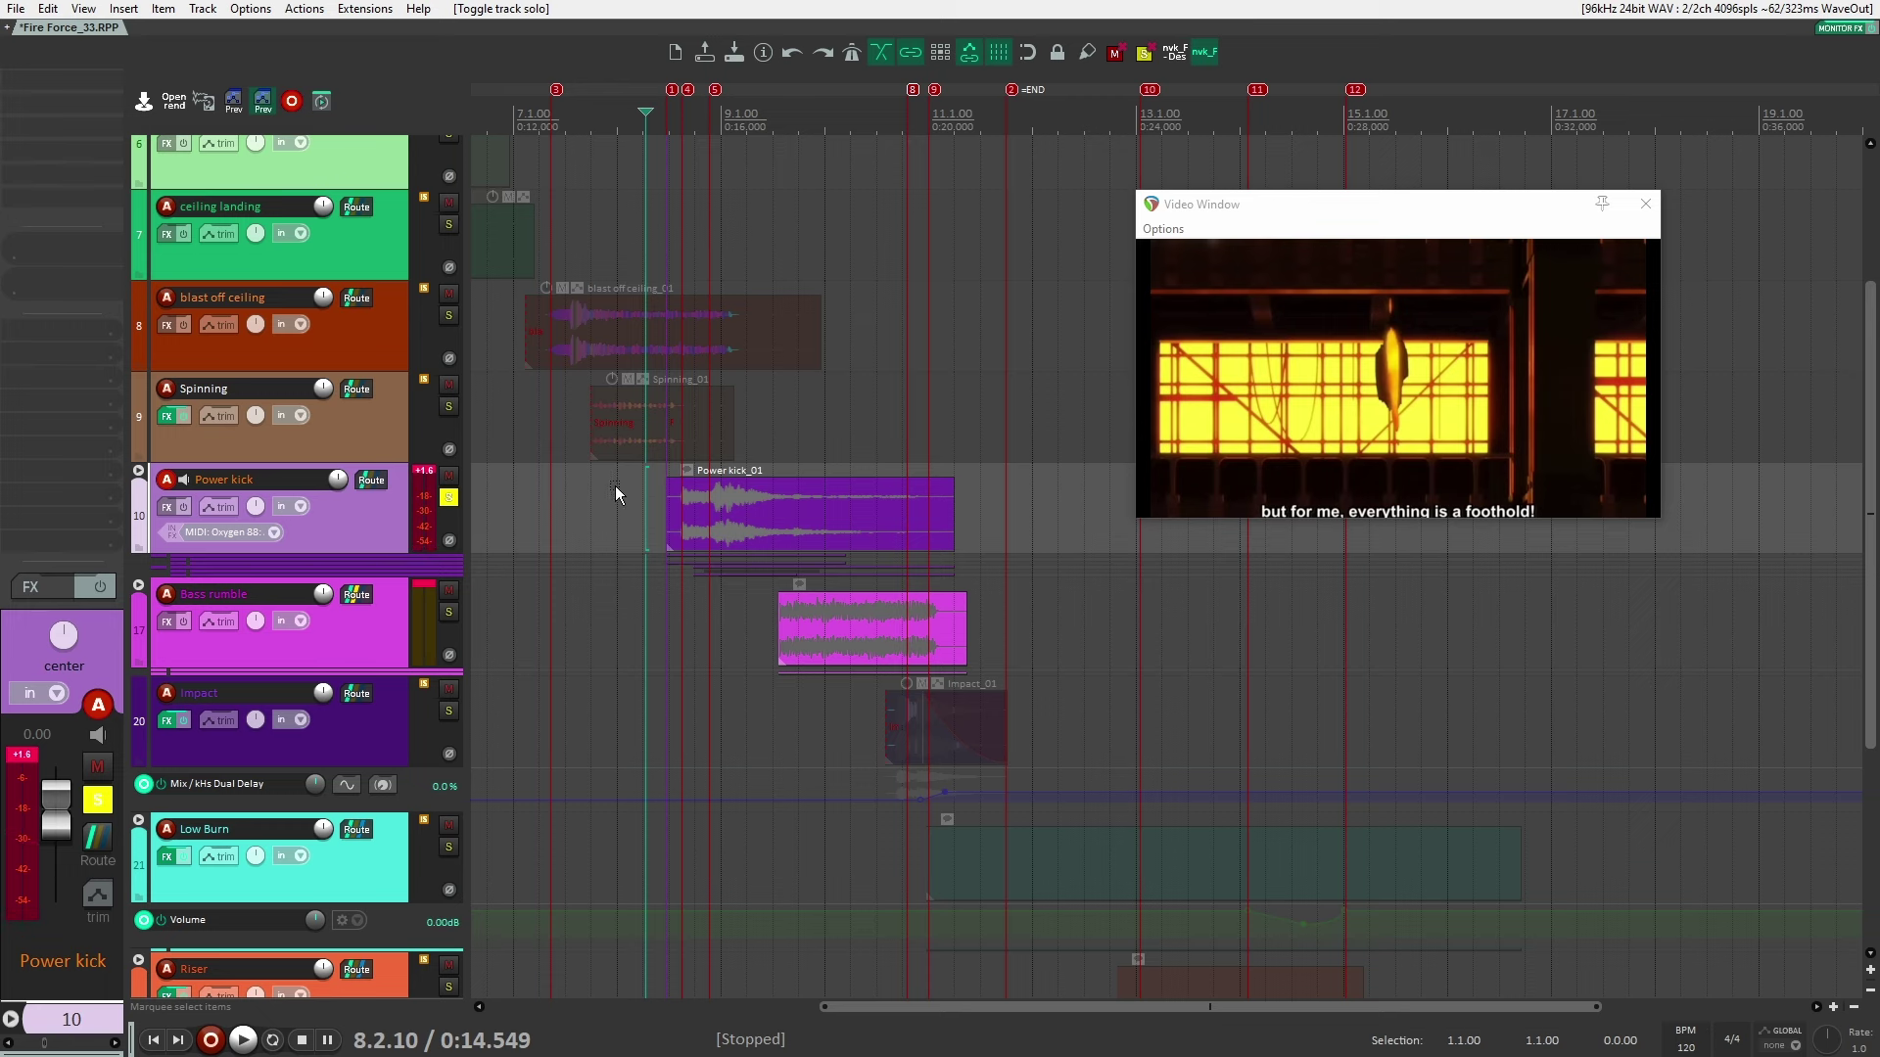
Expand the Power kick folder and its part 1 subfolder, and play part 1 in solo from the start of its clip
left_click(138, 472)
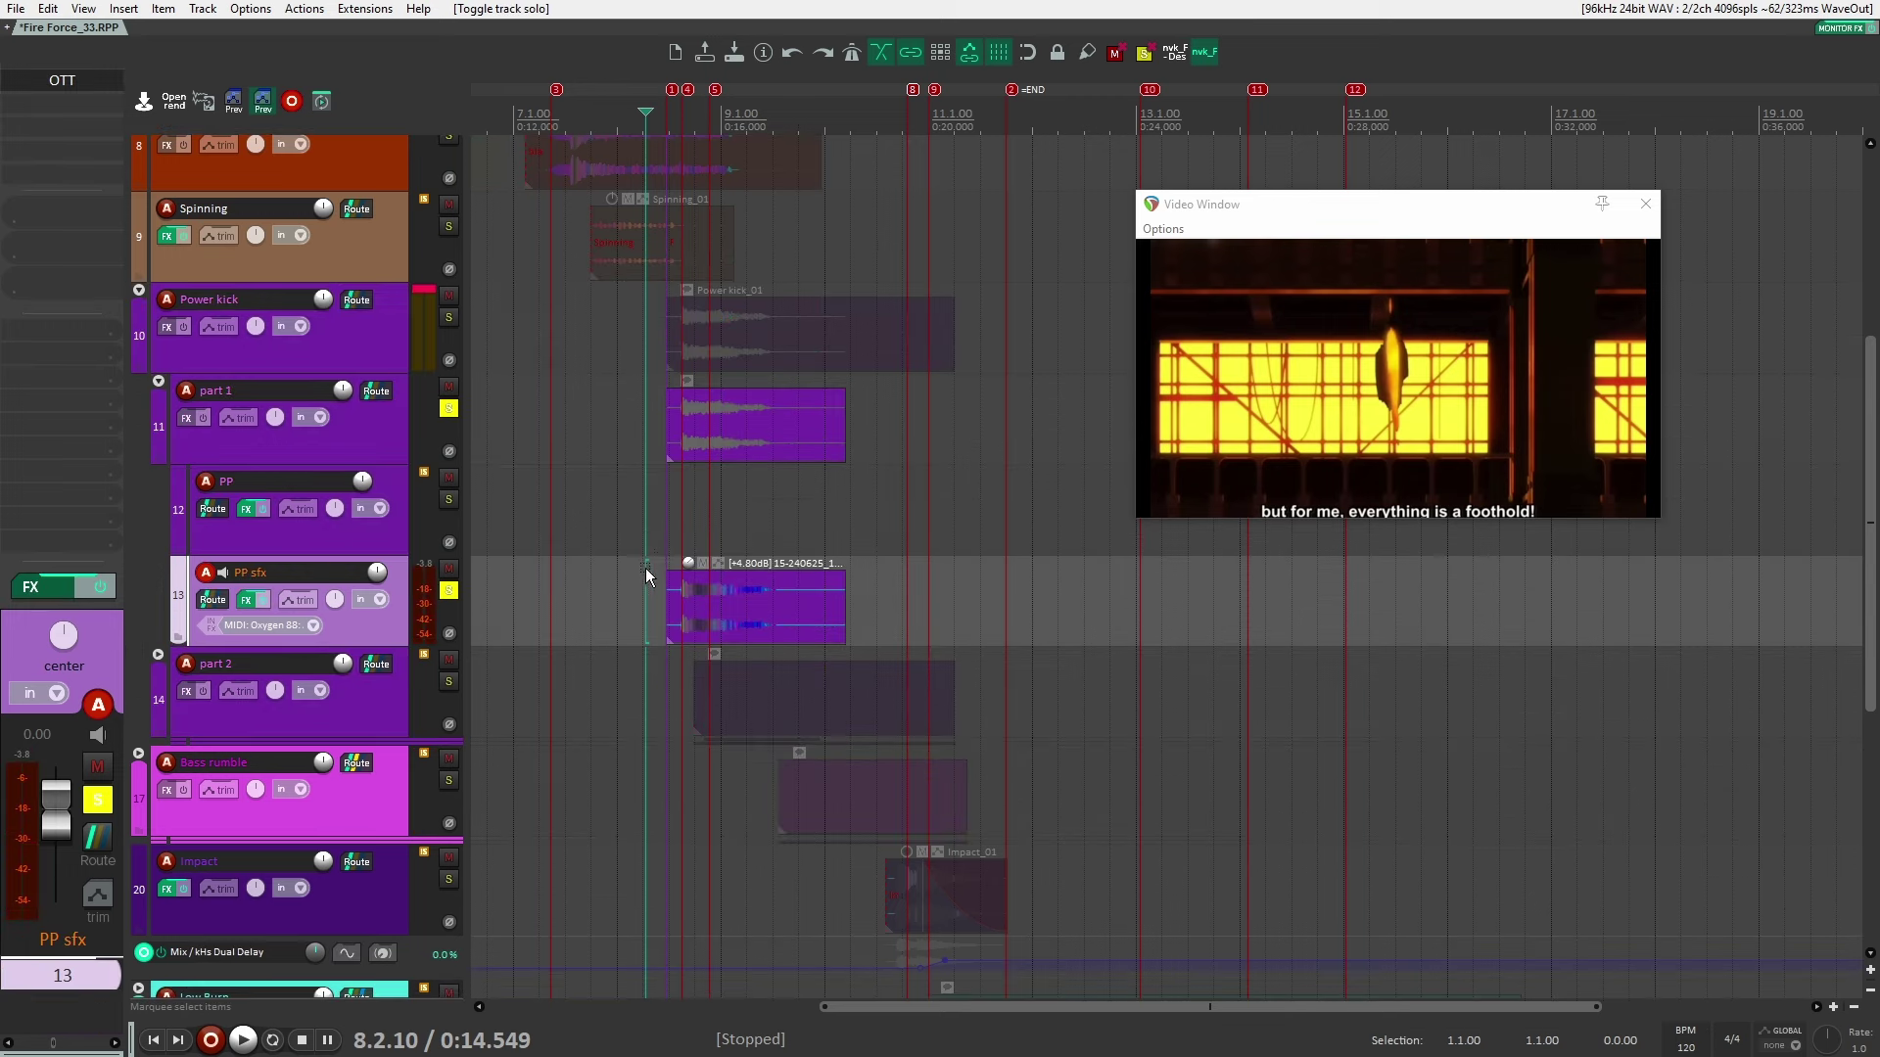
left_click(667, 538)
left_click(449, 591)
key("space")
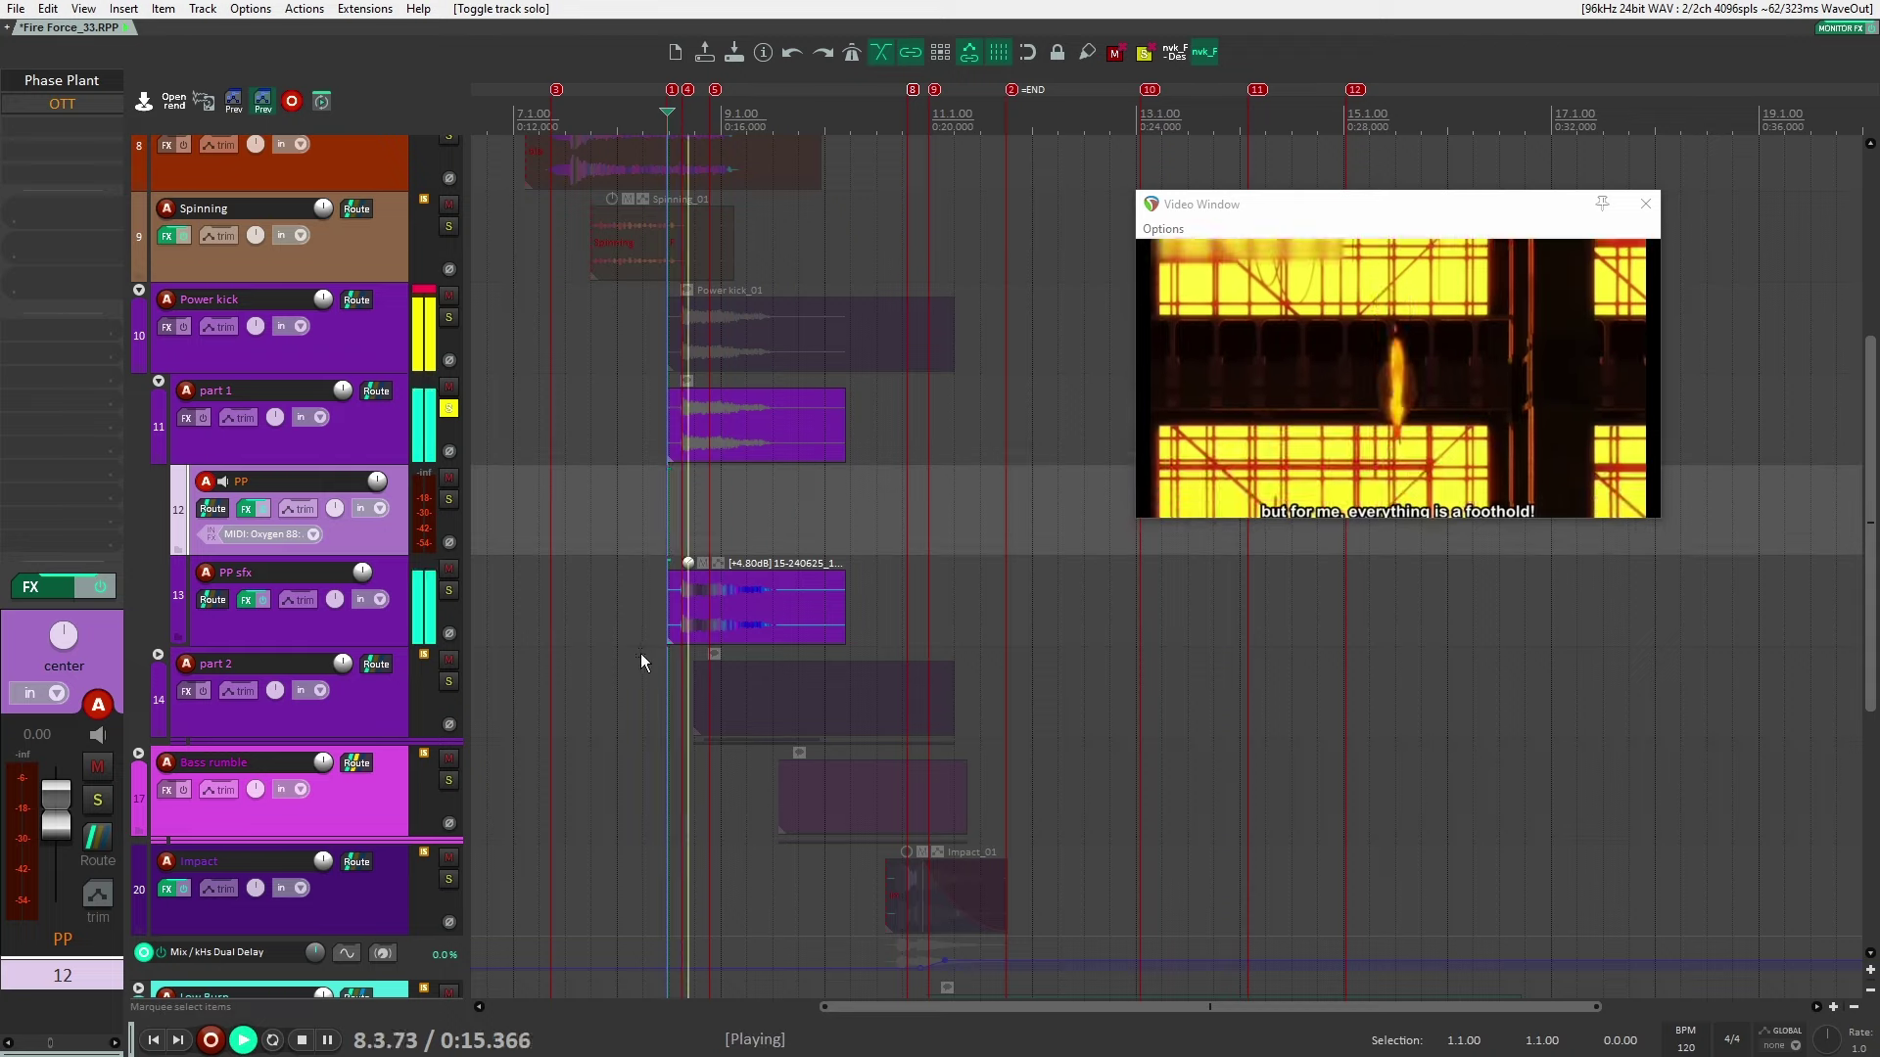
key("space")
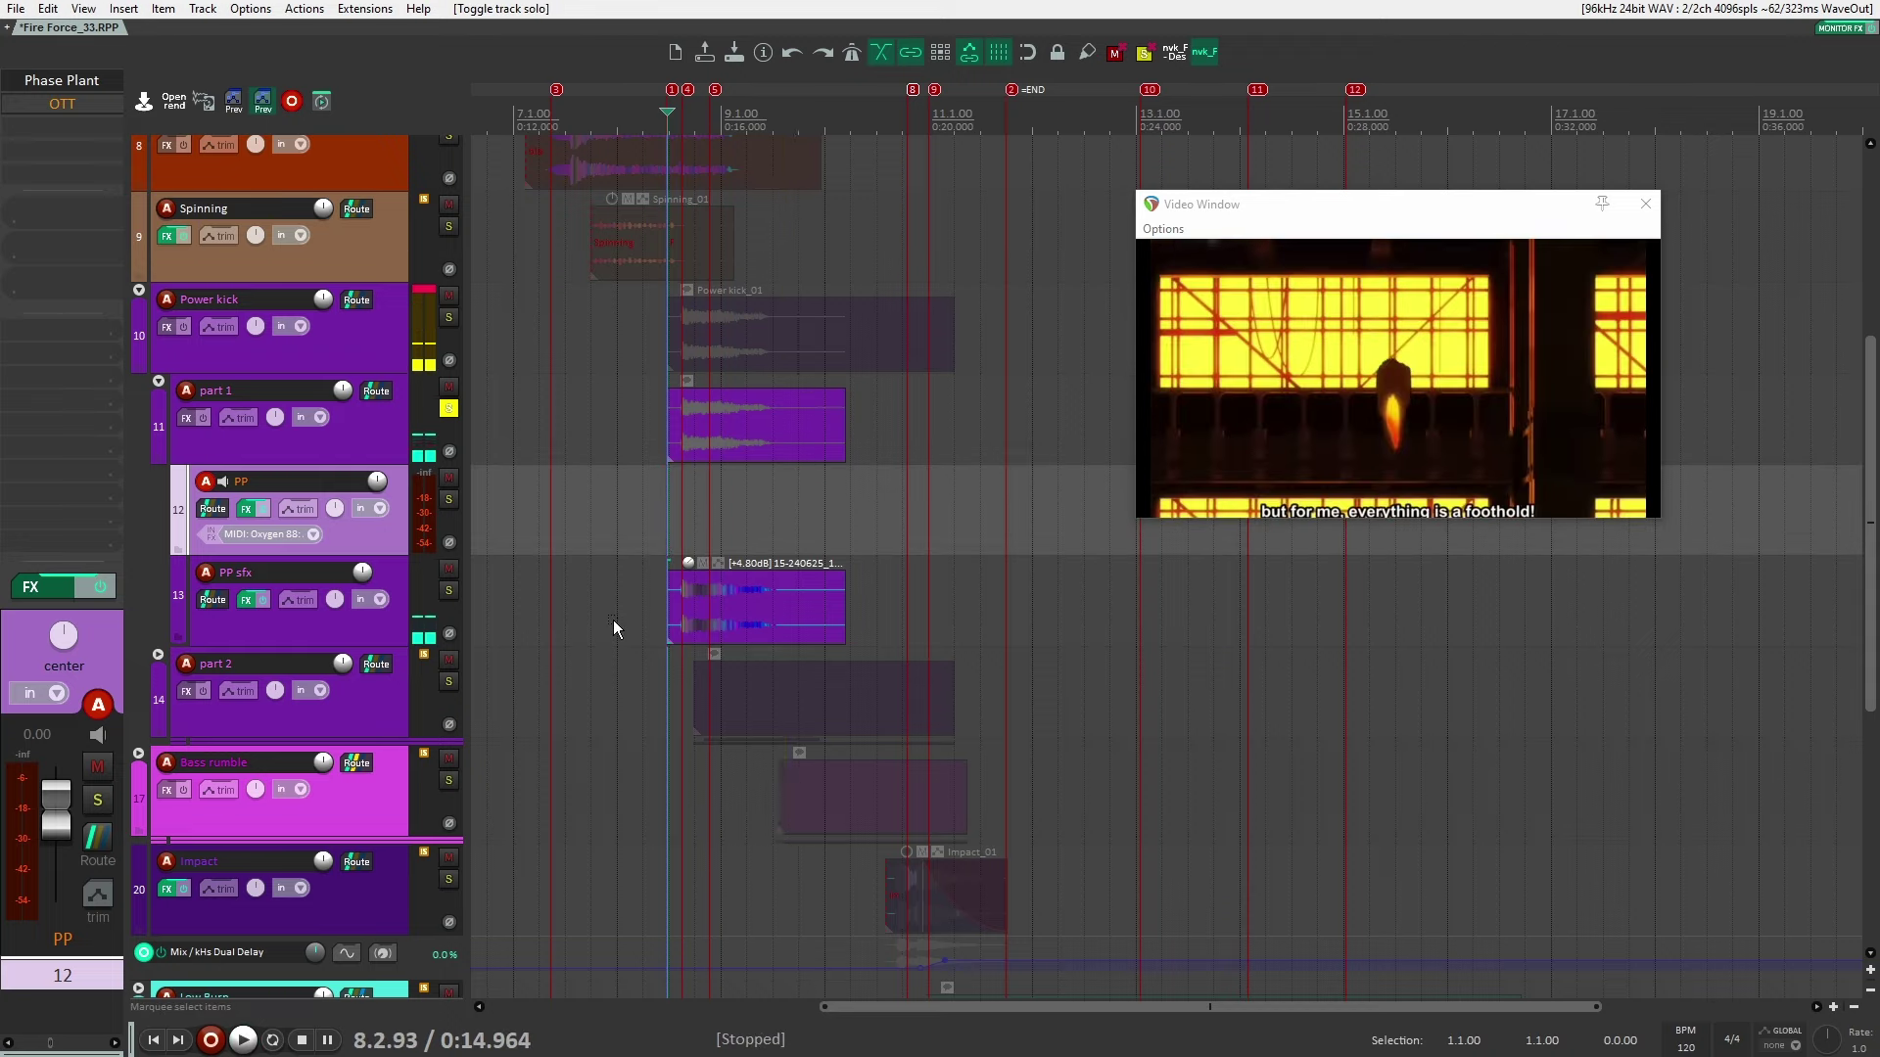
Open Phase Plant on the PP track and look through its sample and noise generator groups
left_click(70, 81)
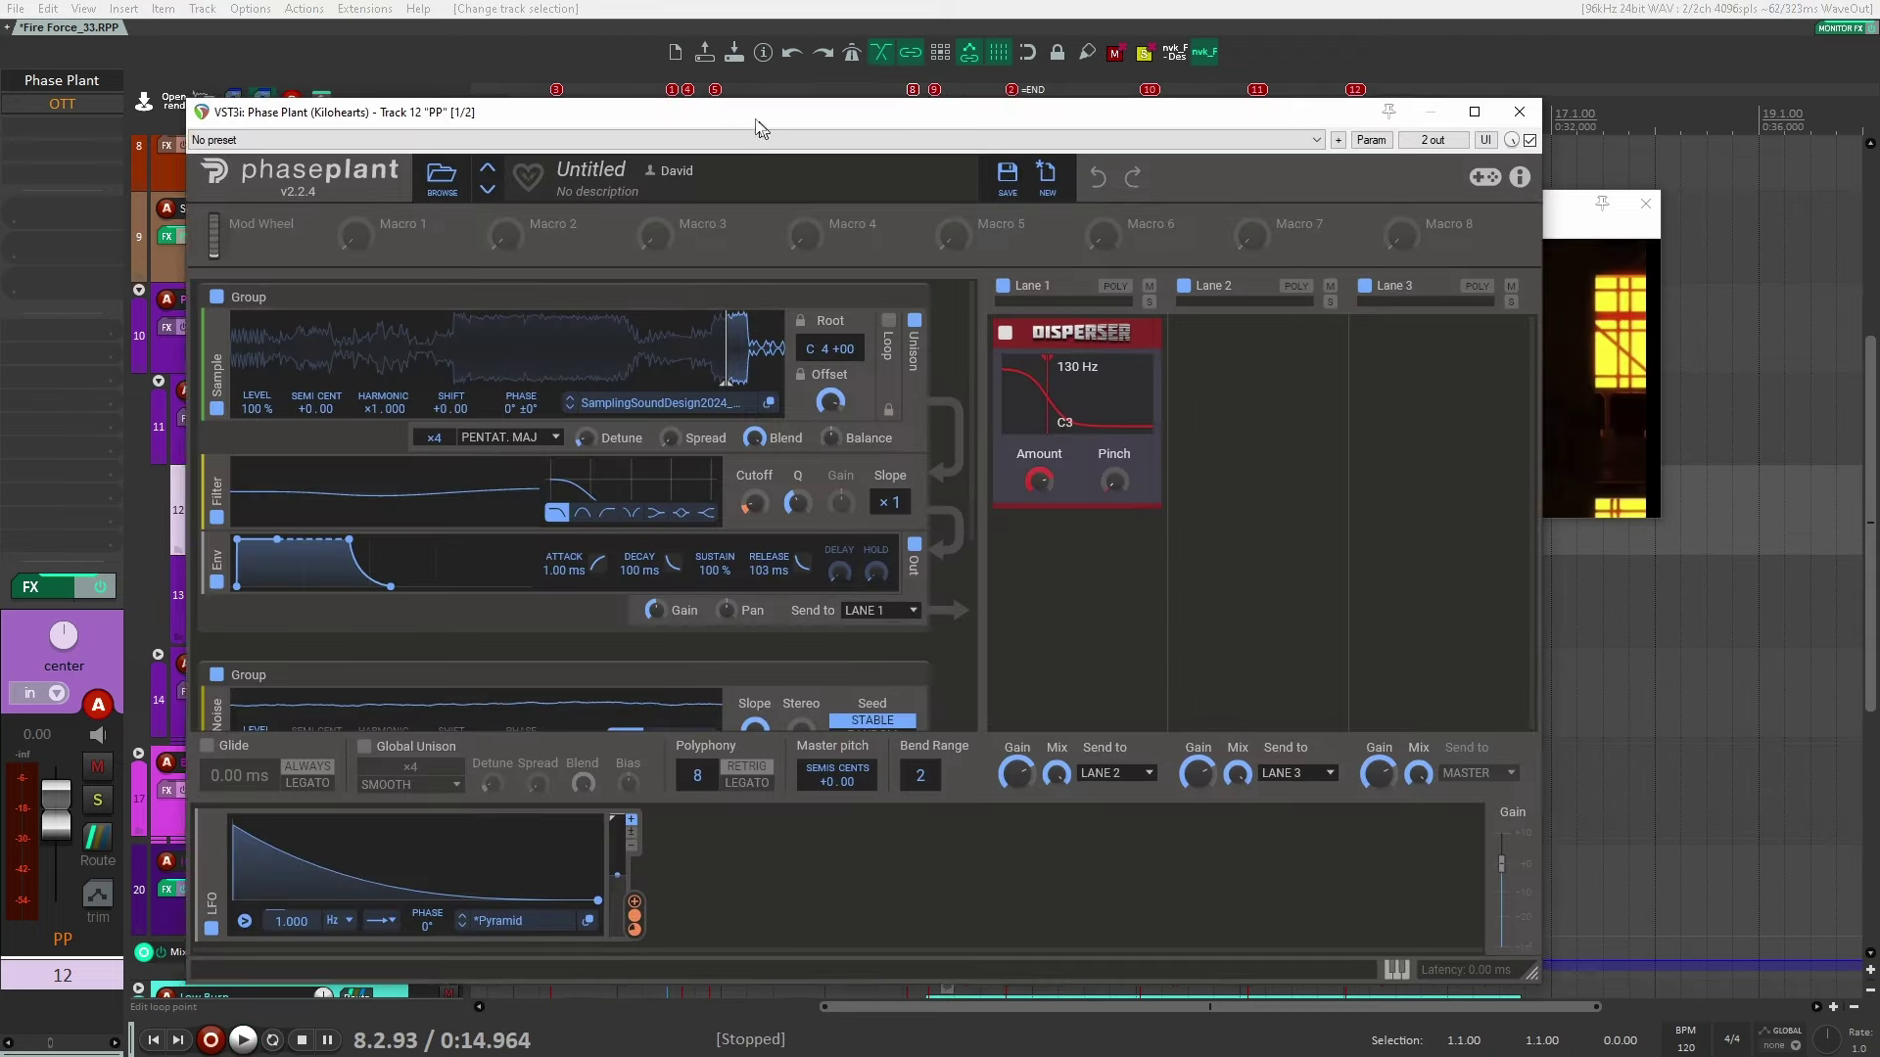
left_click_drag(760, 123, 917, 55)
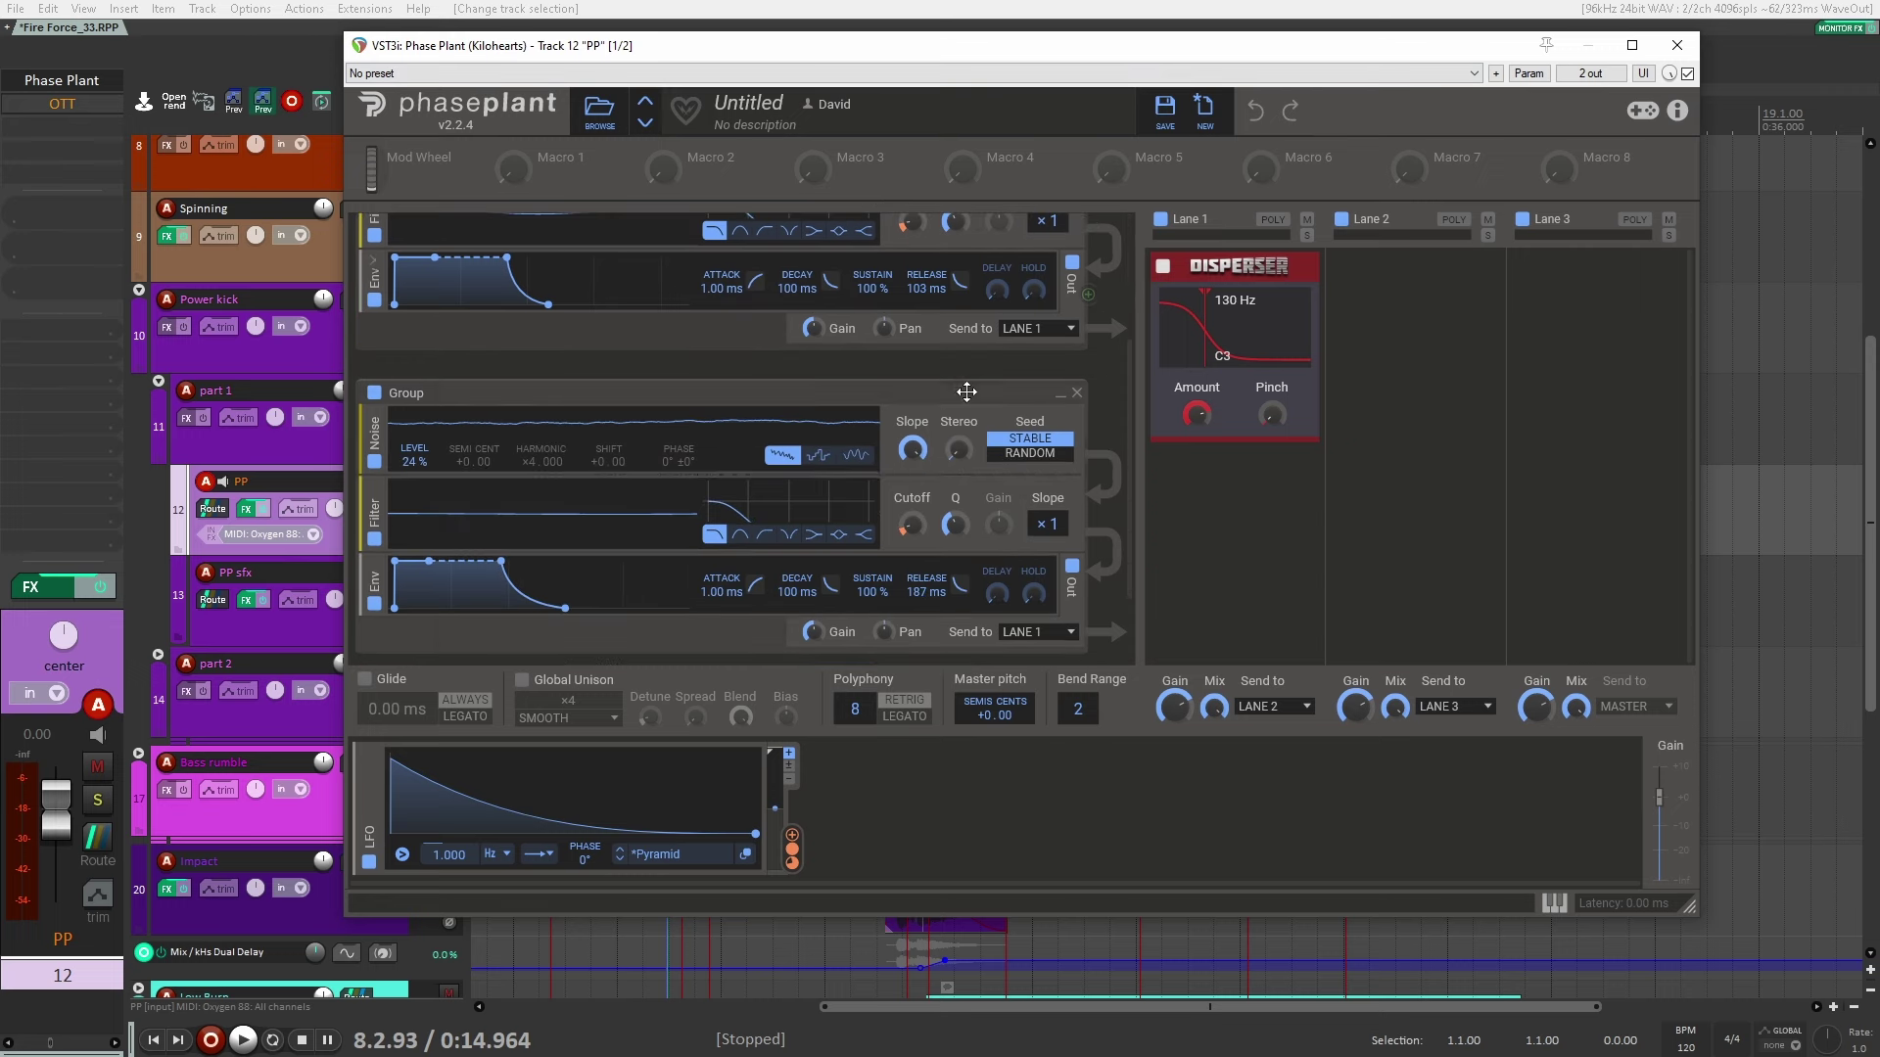
scroll(954, 382, "down", 2)
scroll(590, 441, "down", 1)
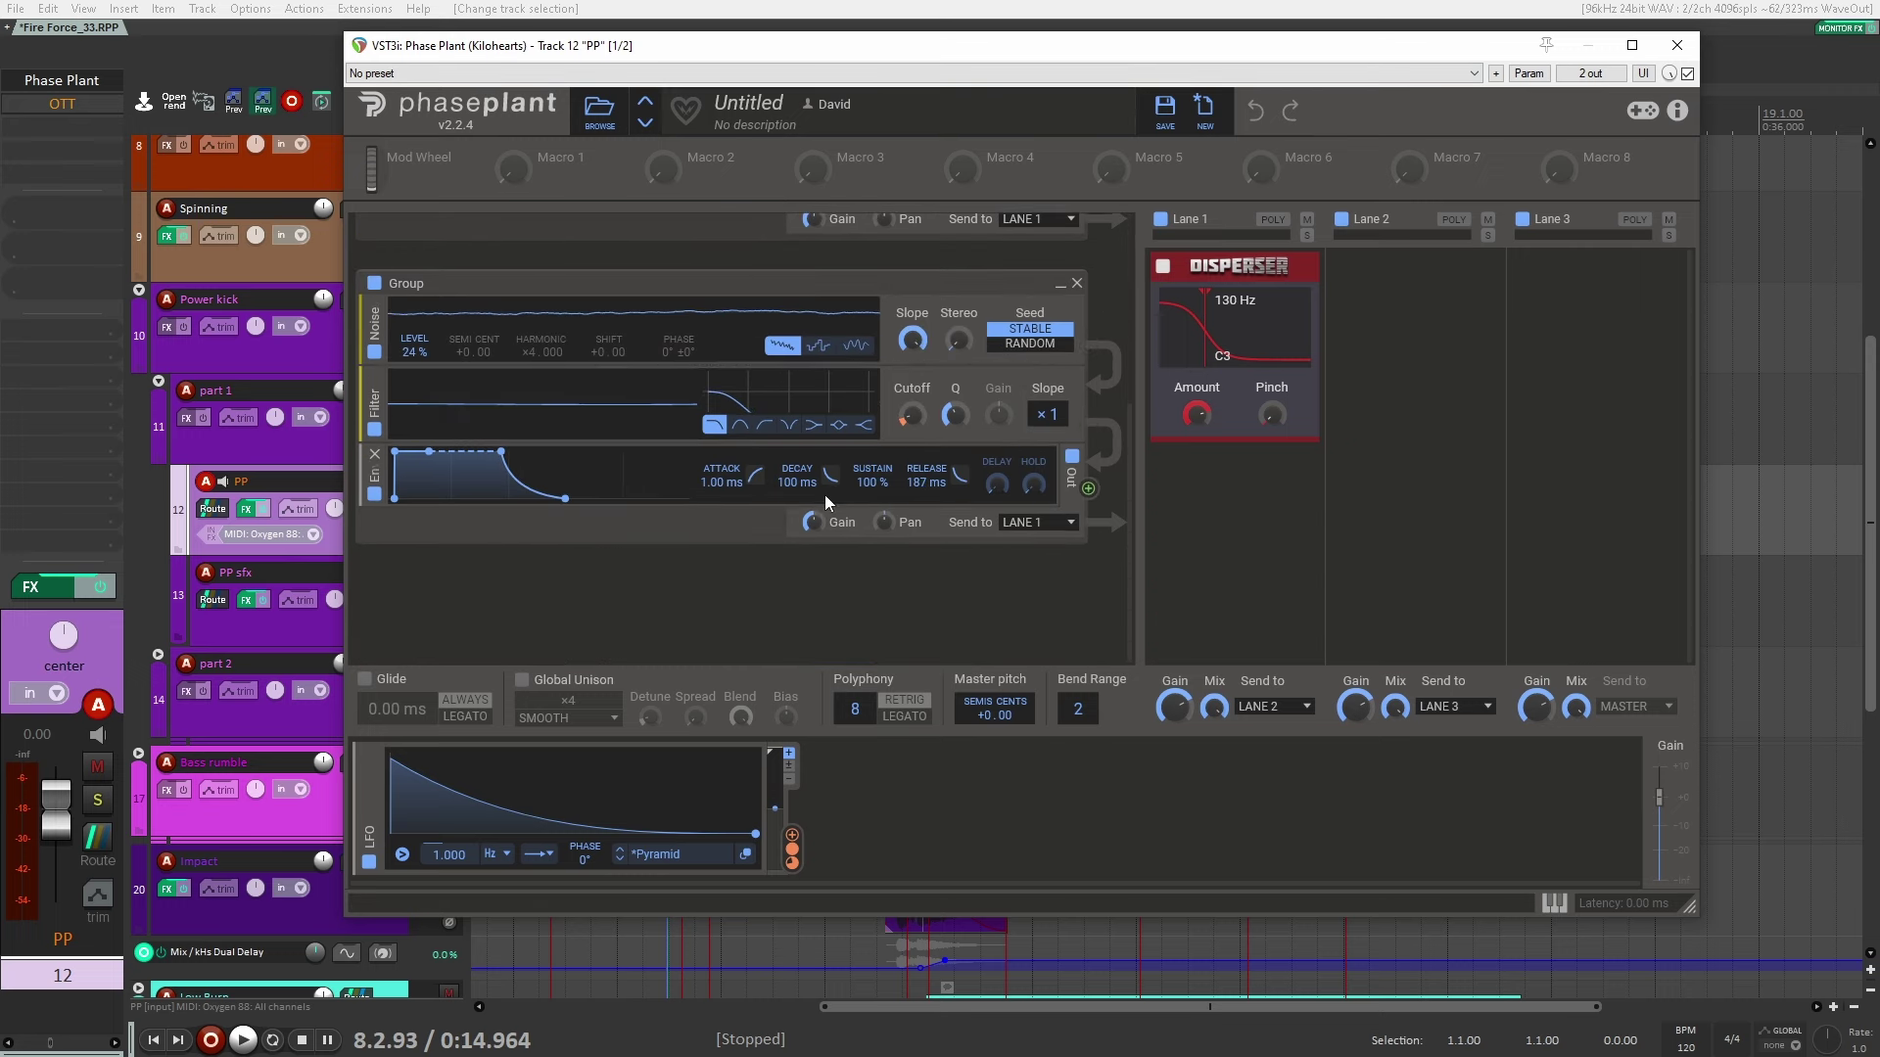
scroll(824, 495, "up", 3)
Compare the Phase Plant sound with the noise group off and on, check the LFO's filter cutoff modulation, and close the plug-in
left_click_drag(848, 52, 943, 88)
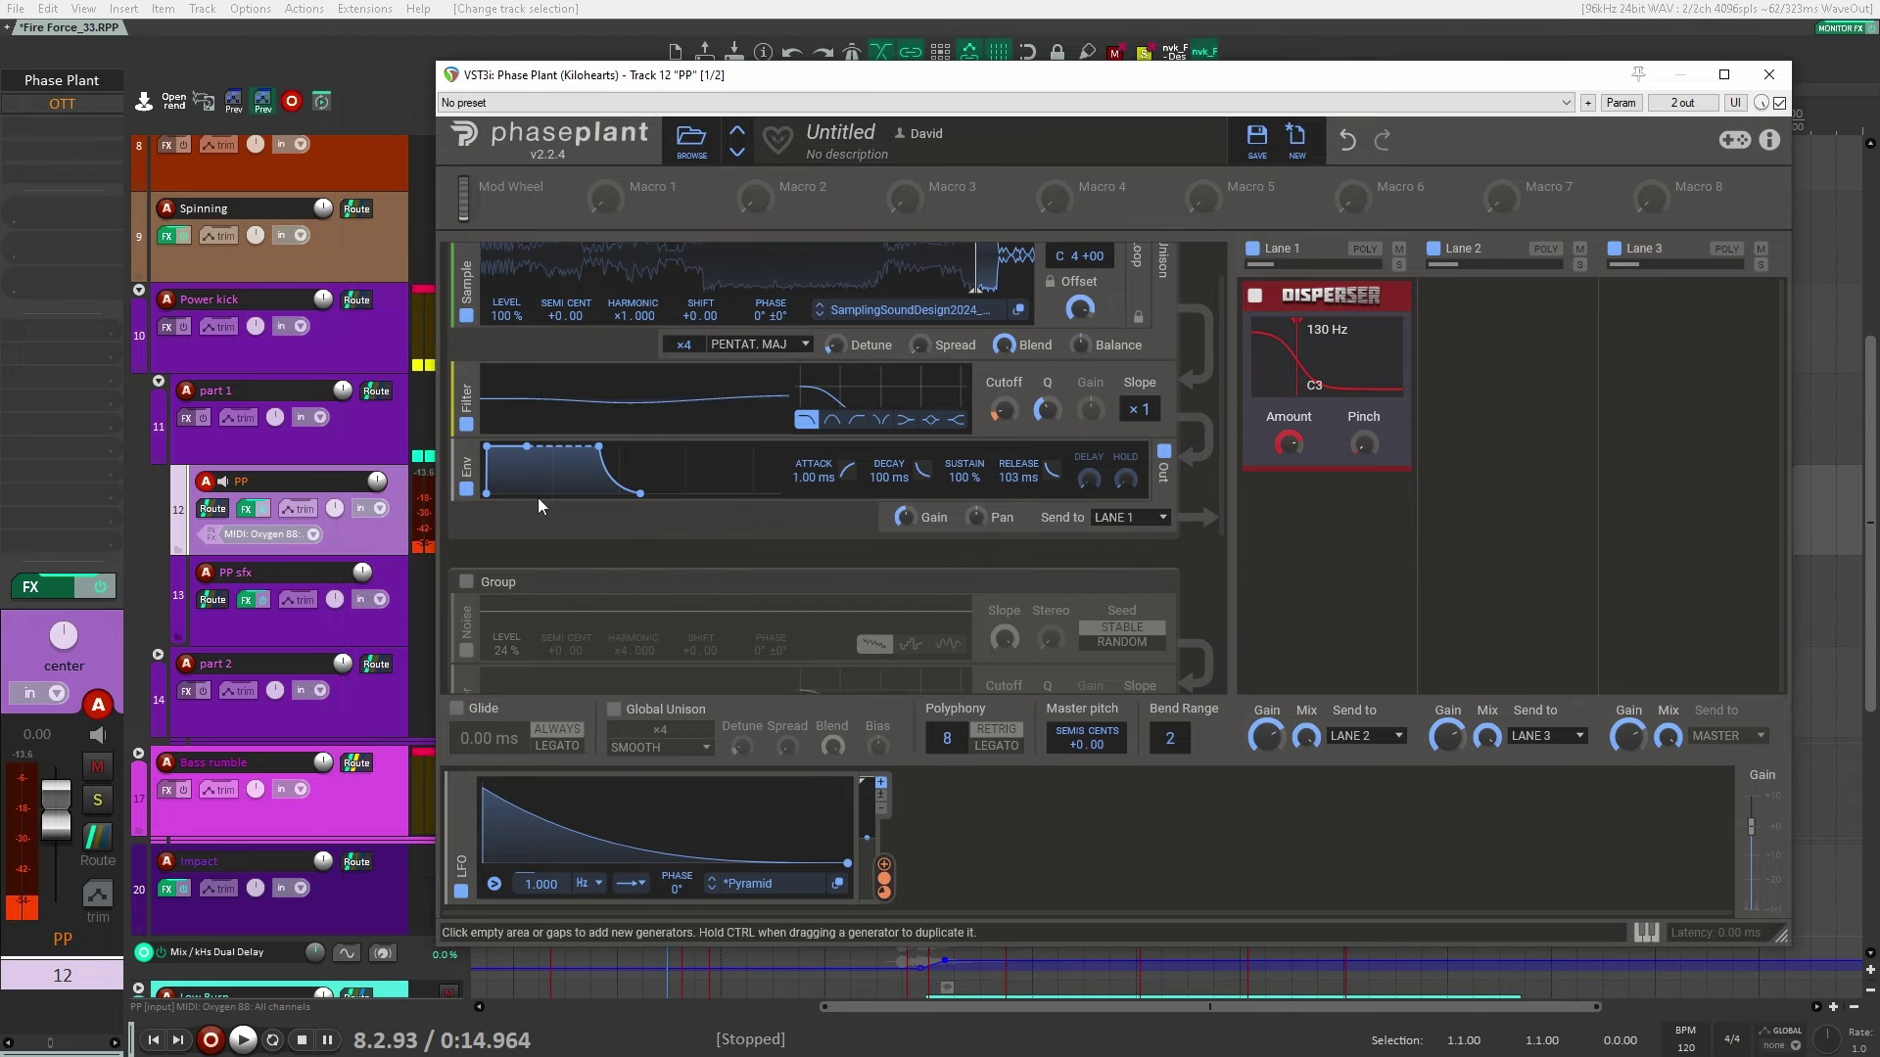
left_click(466, 581)
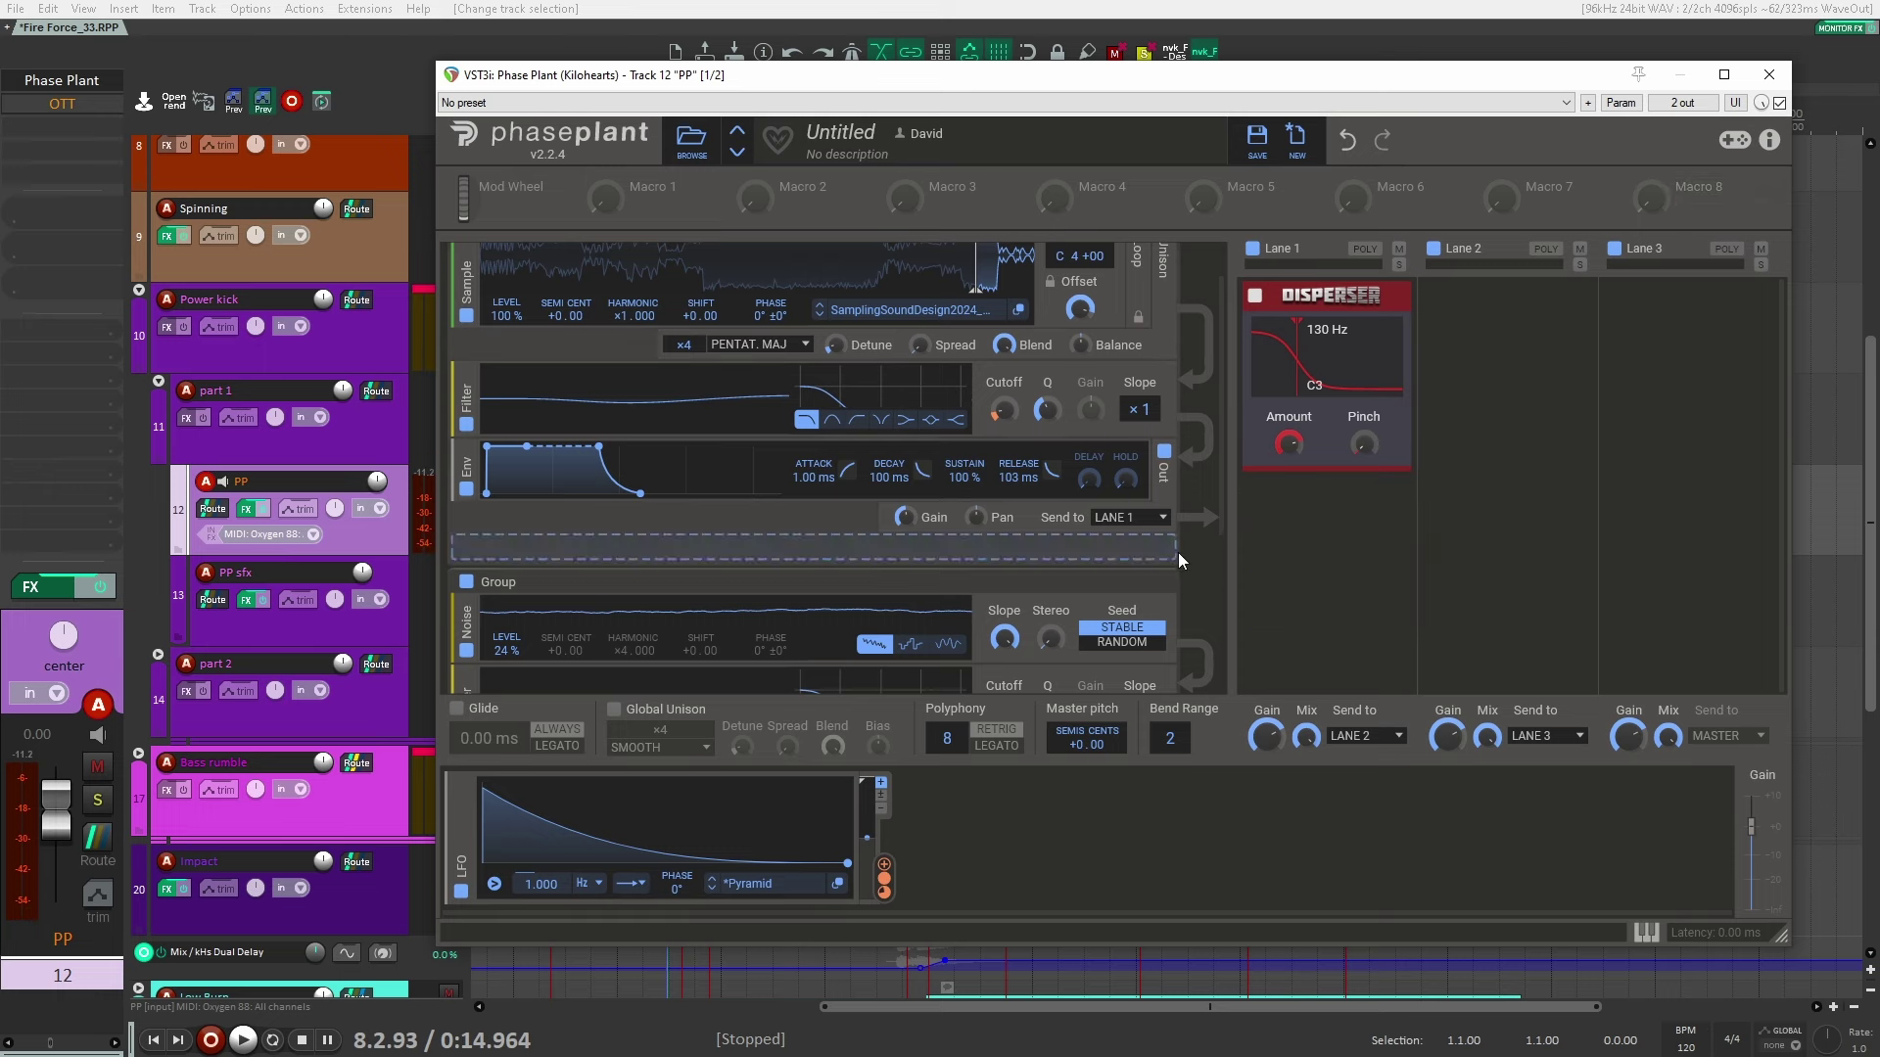
scroll(1181, 560, "up", 1)
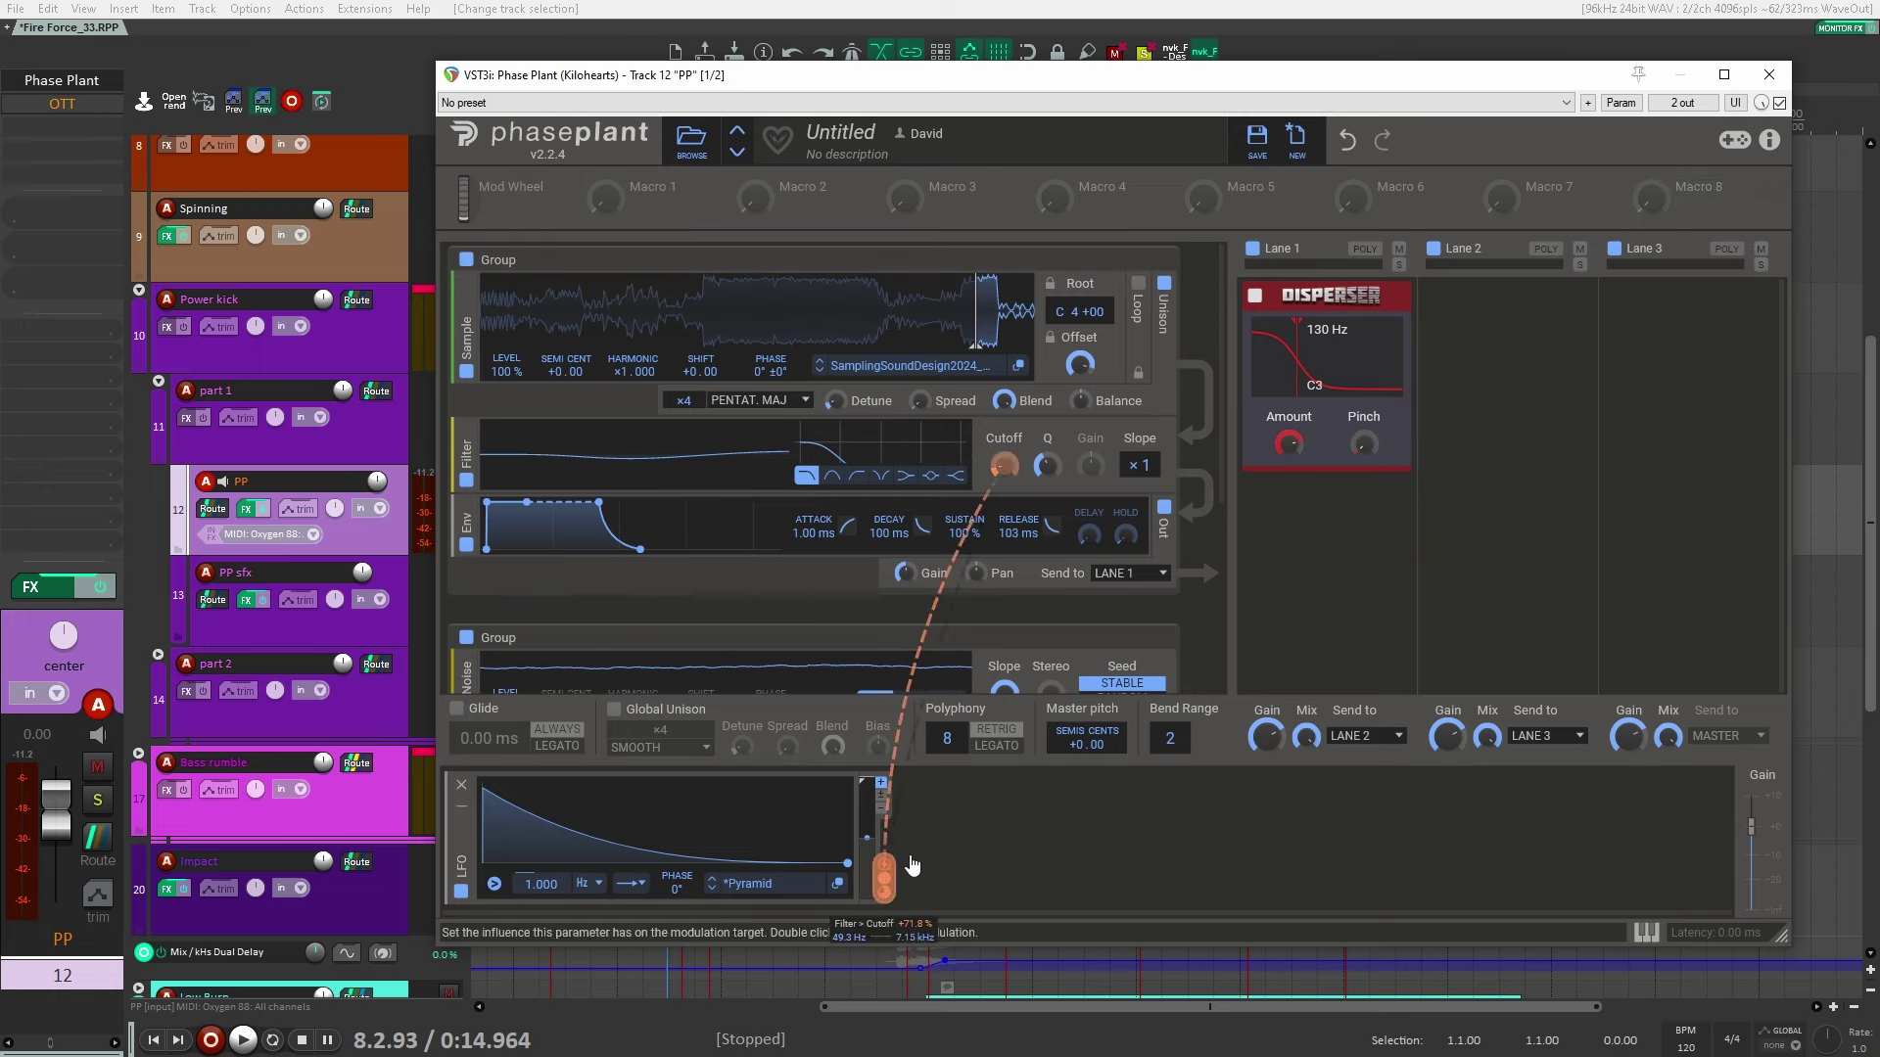
scroll(1202, 519, "down", 1)
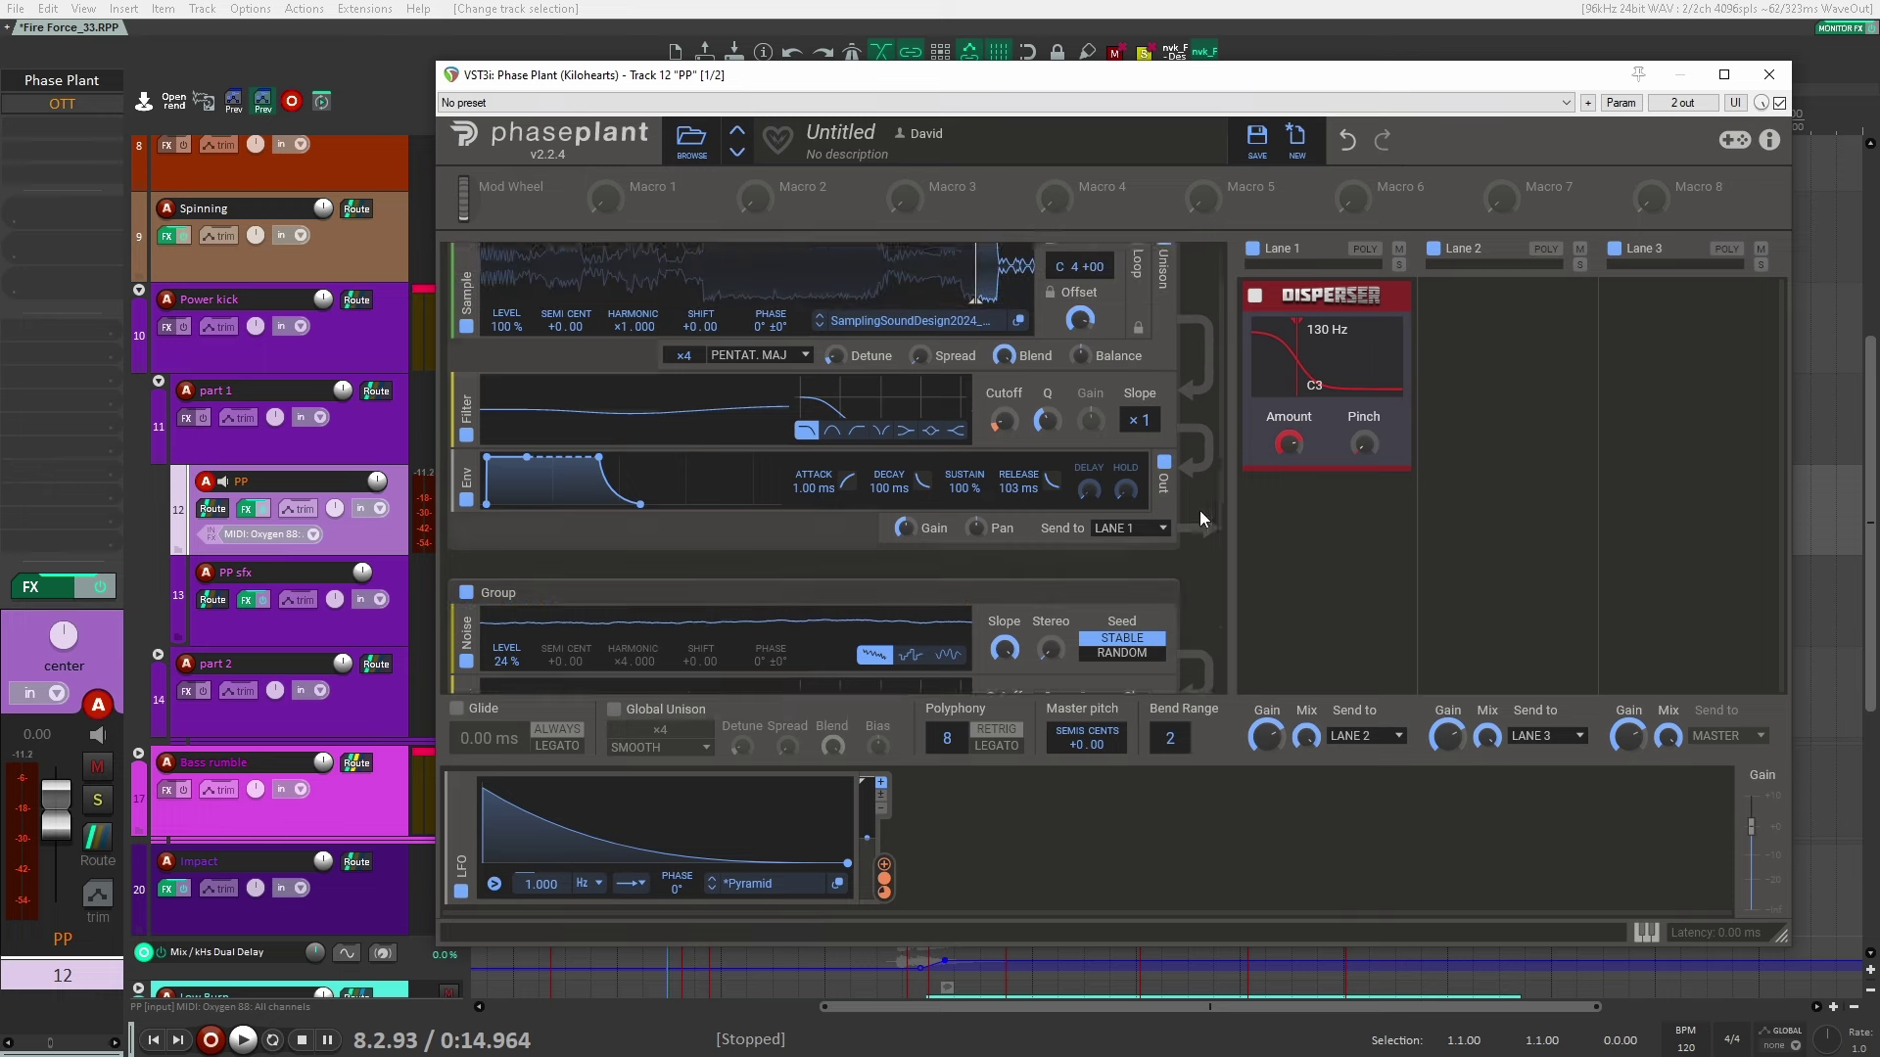
scroll(1202, 519, "up", 1)
left_click(1769, 74)
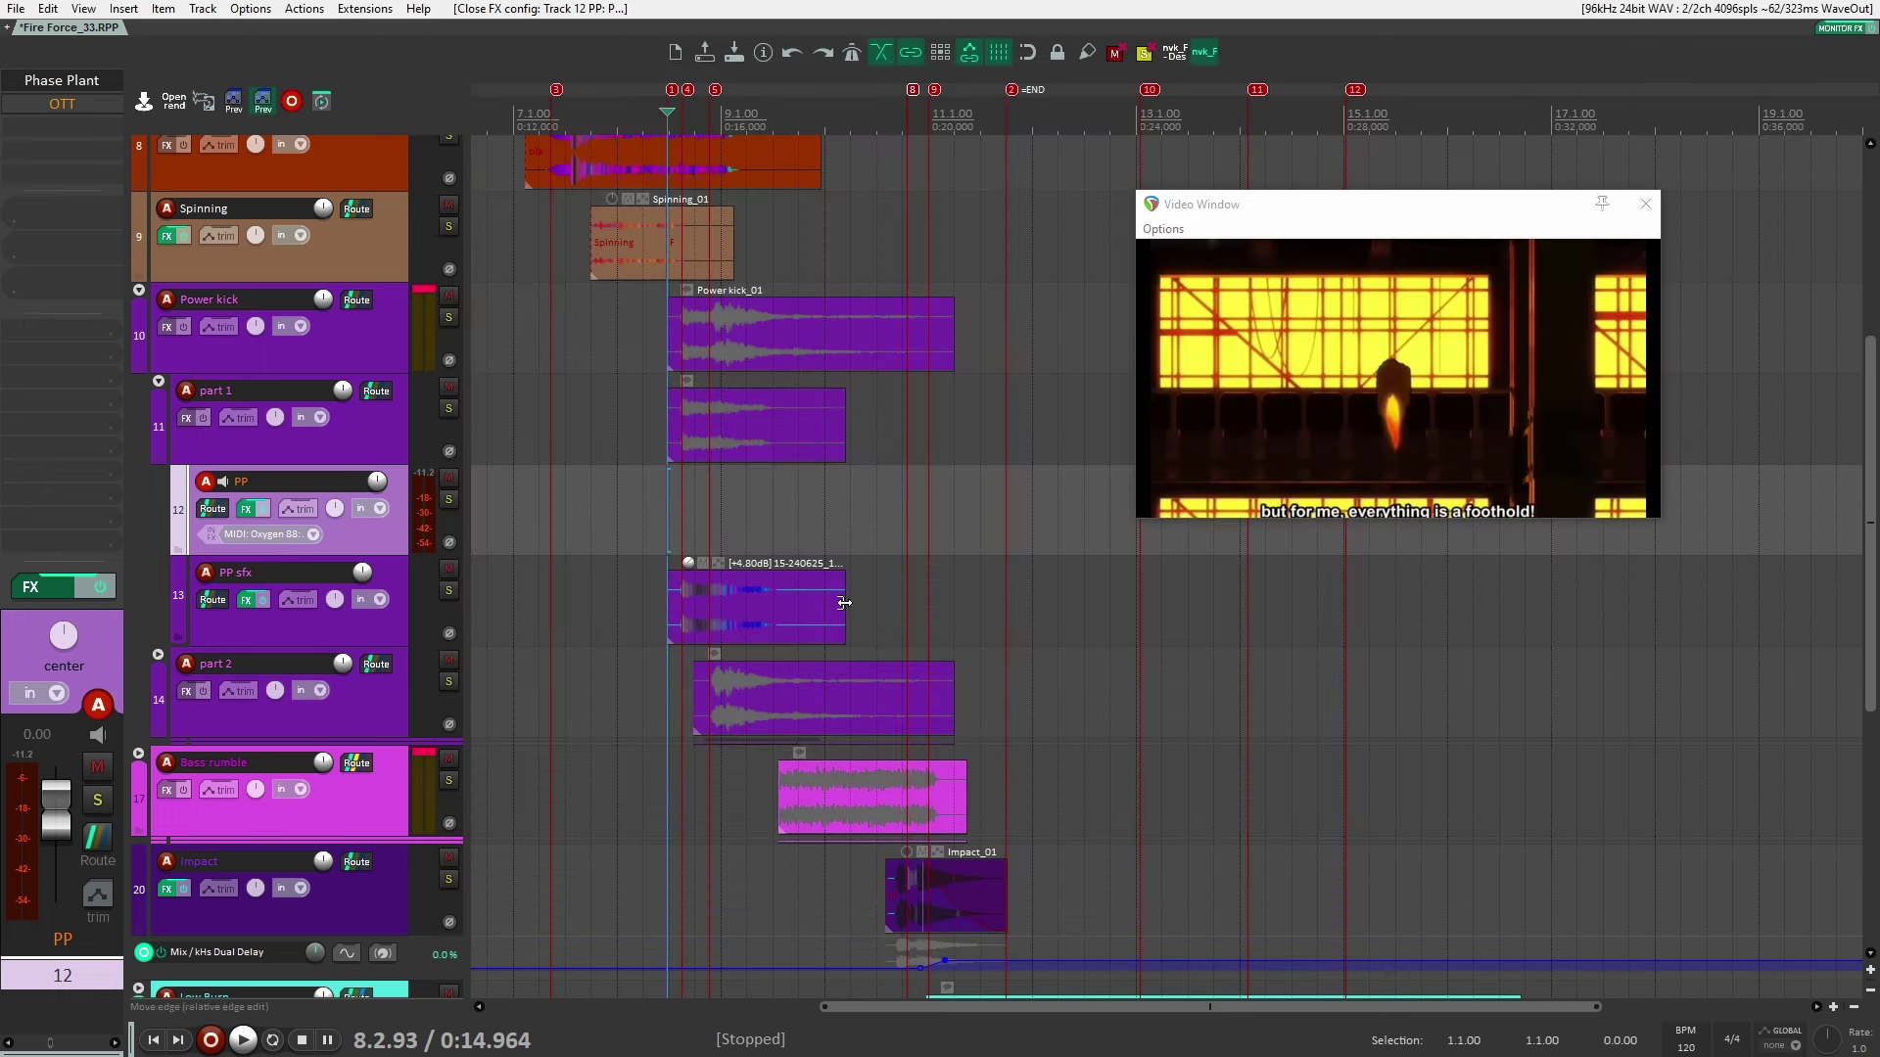
Show the OTT settings on the PP sfx track, close them, and play part 1 in solo from just before its clip
left_click(355, 639)
left_click(86, 72)
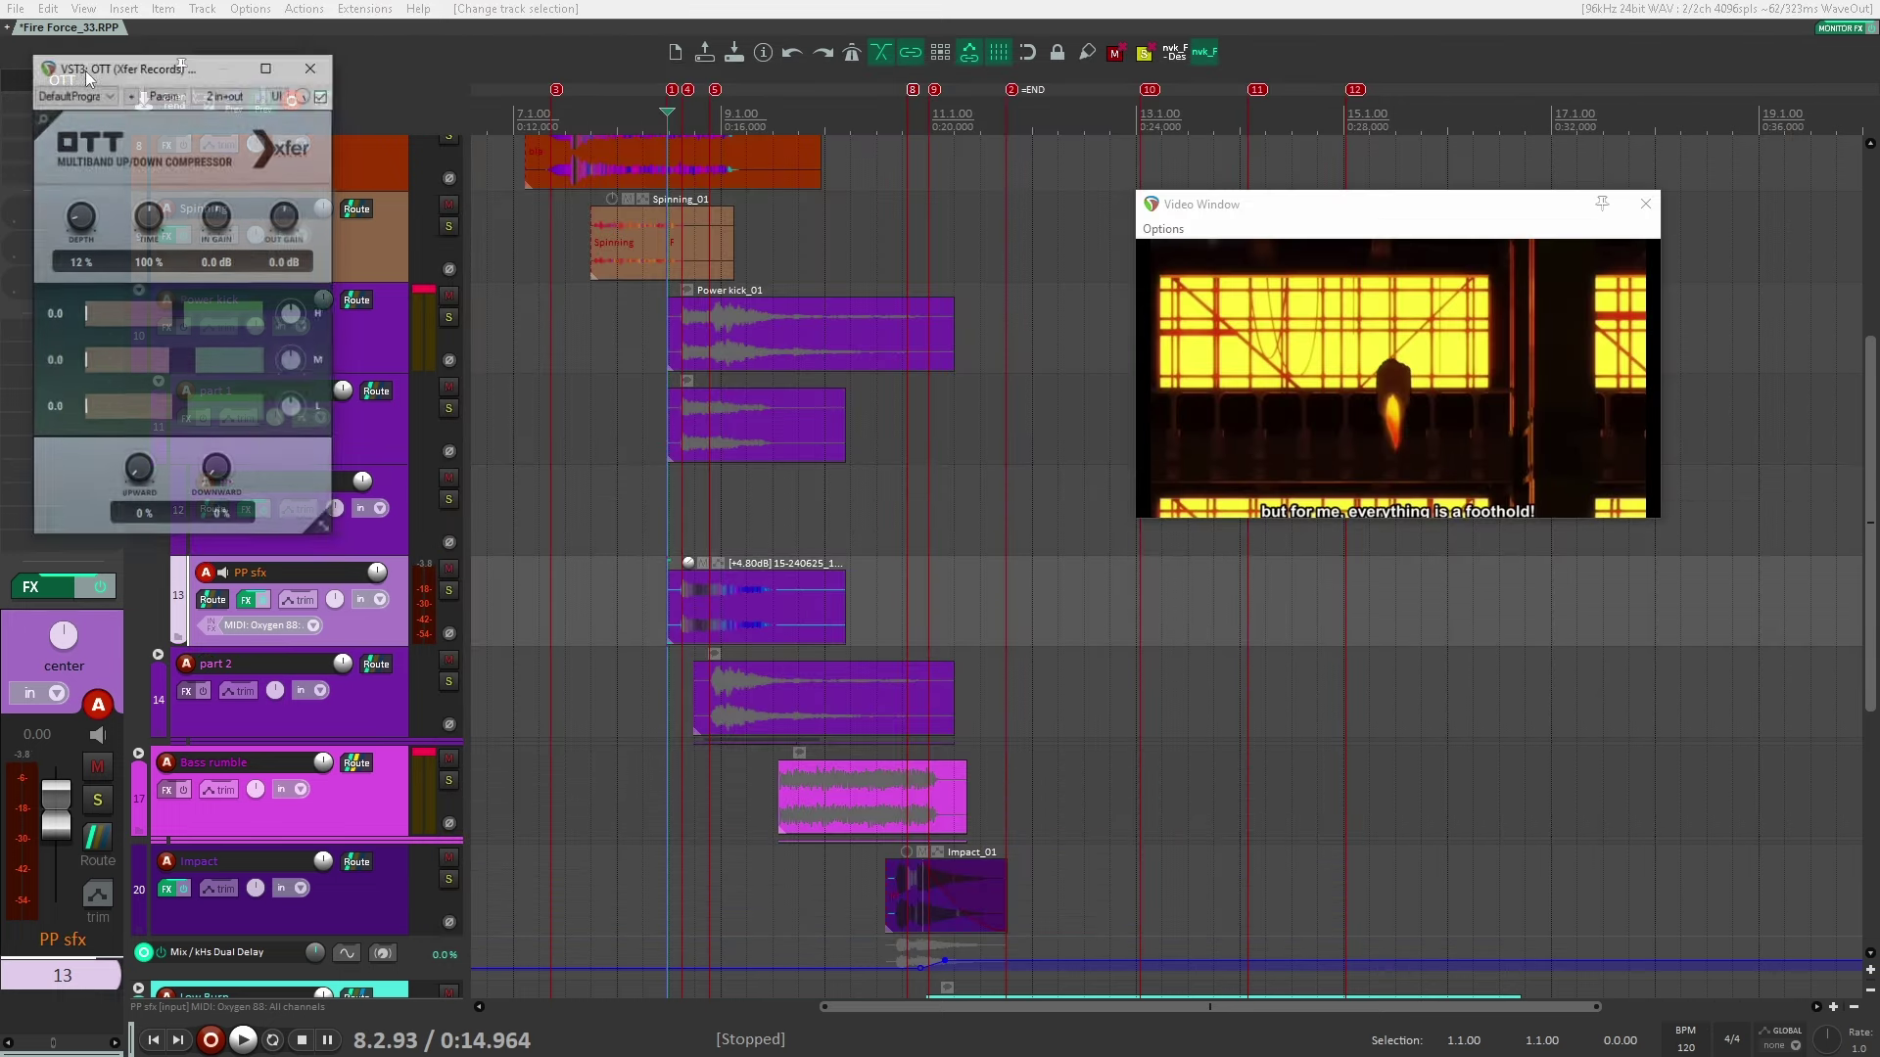
left_click(649, 603)
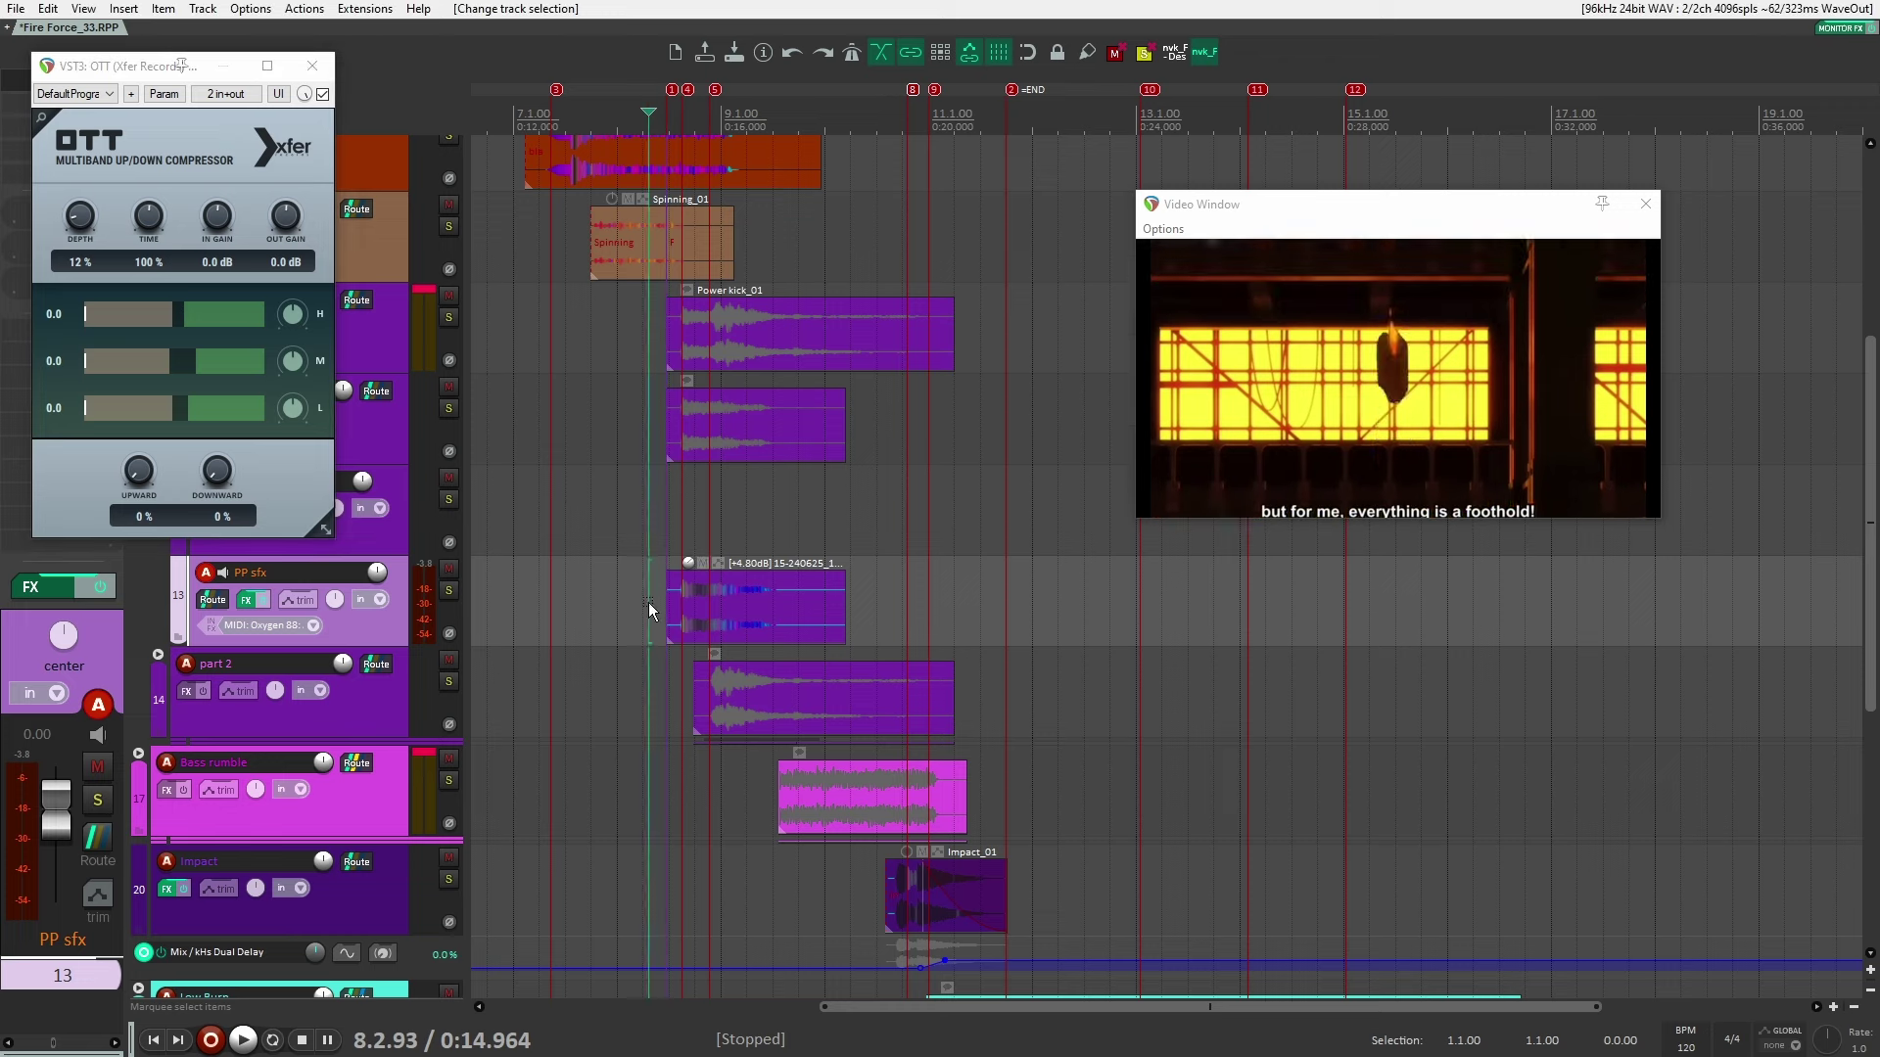
key("space")
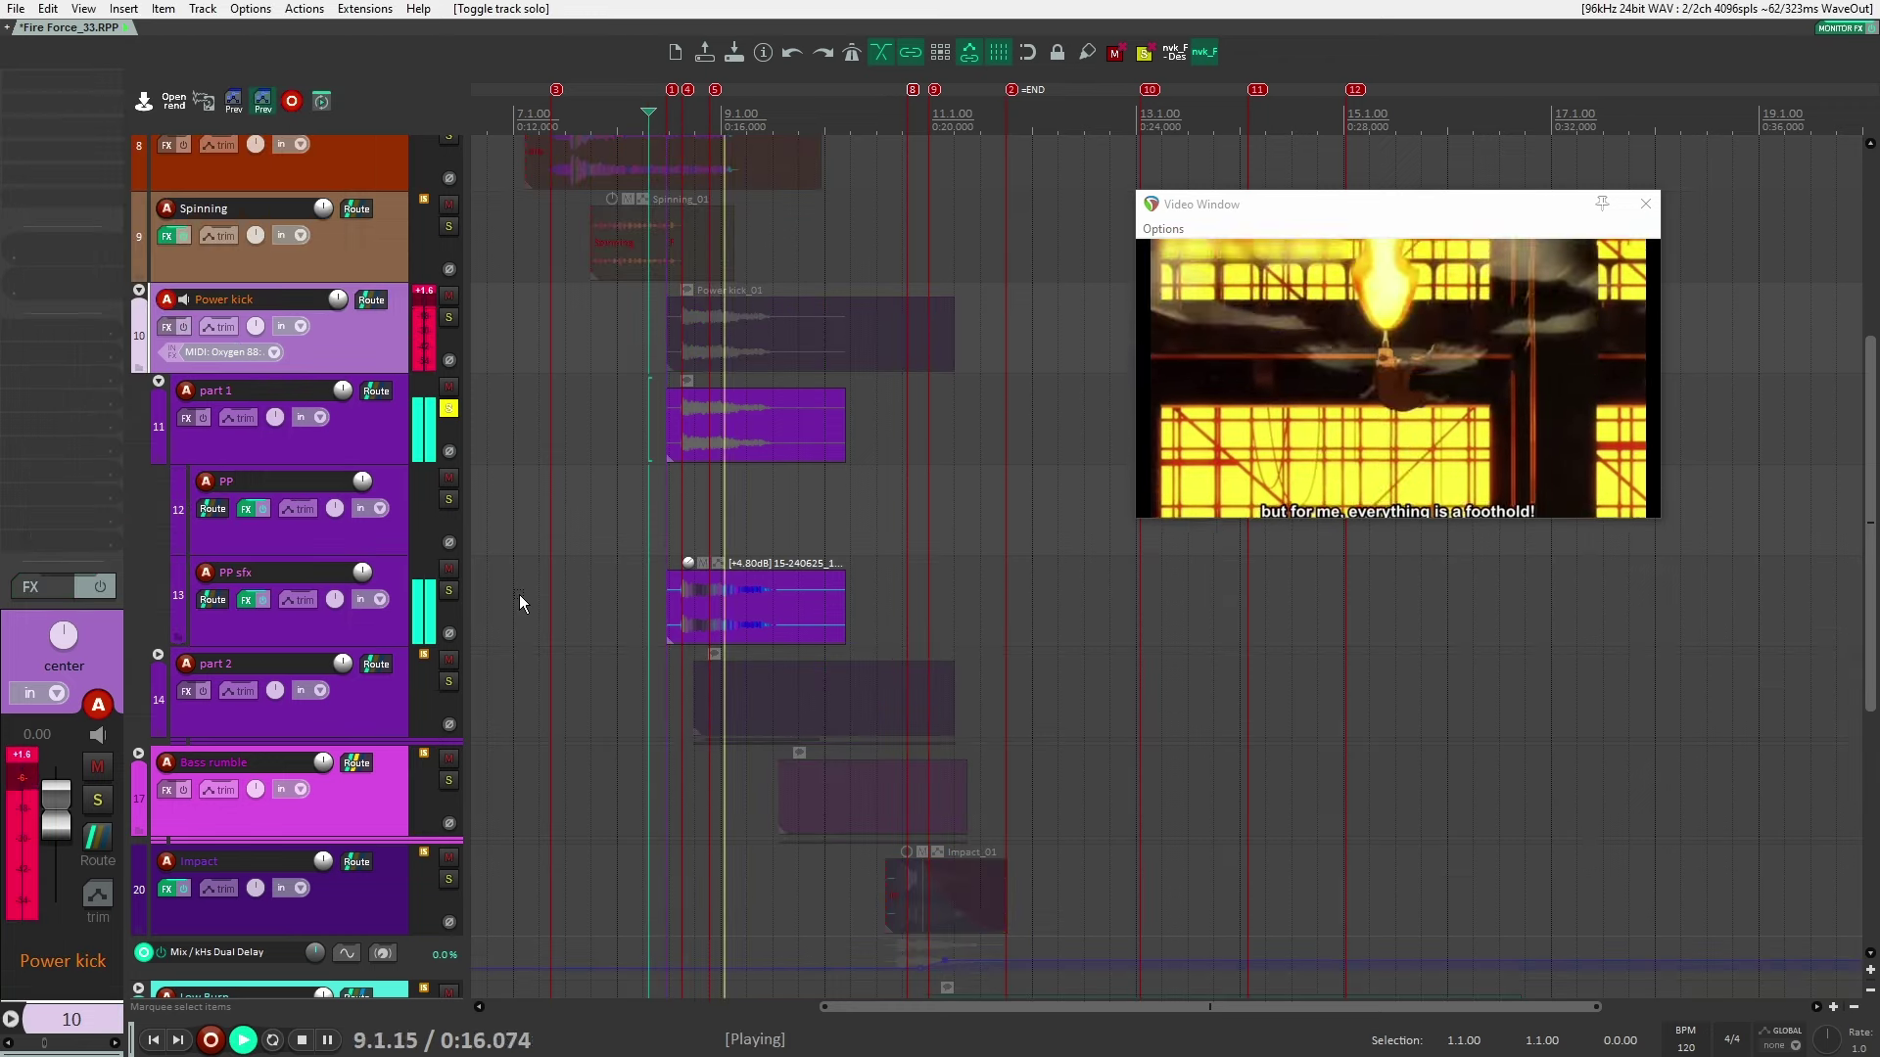
key("space")
Collapse part 1, expand part 2, and play part 2 in solo from just before its clip
left_click(360, 645)
left_click(158, 482)
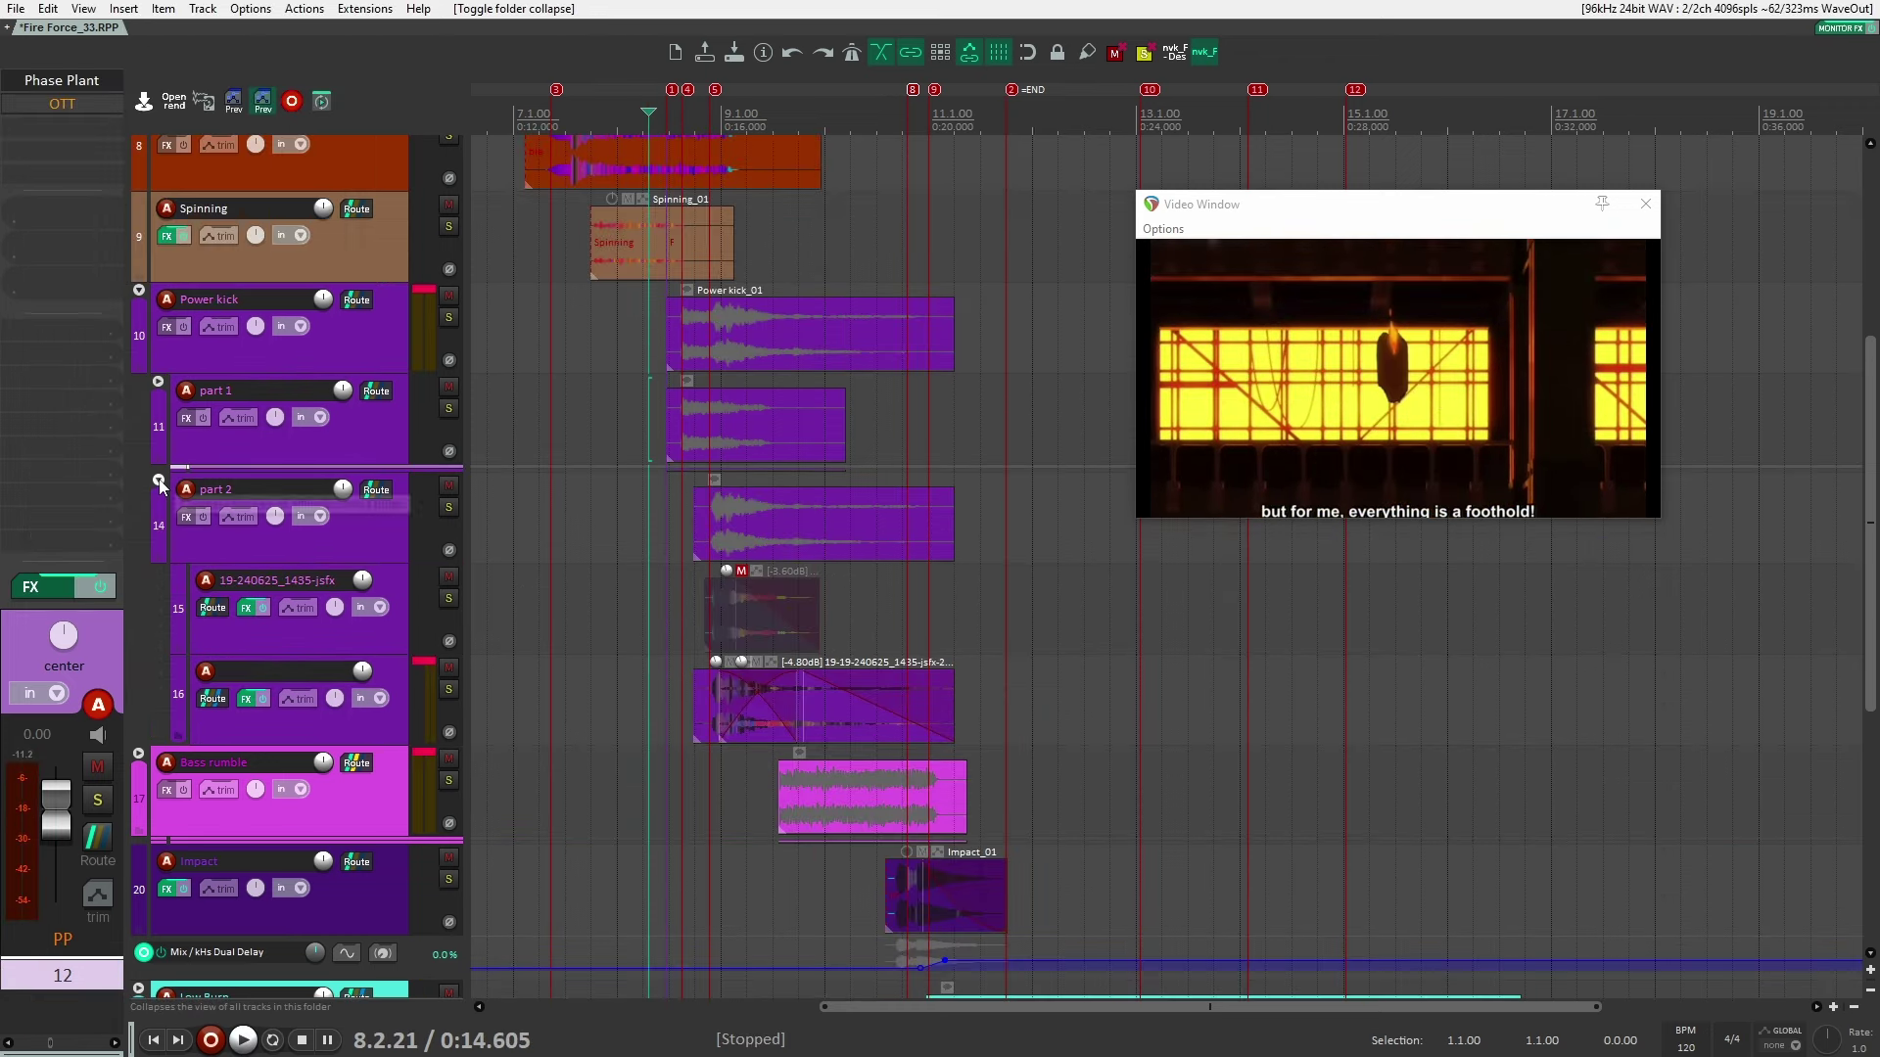
left_click(449, 507)
left_click(685, 685)
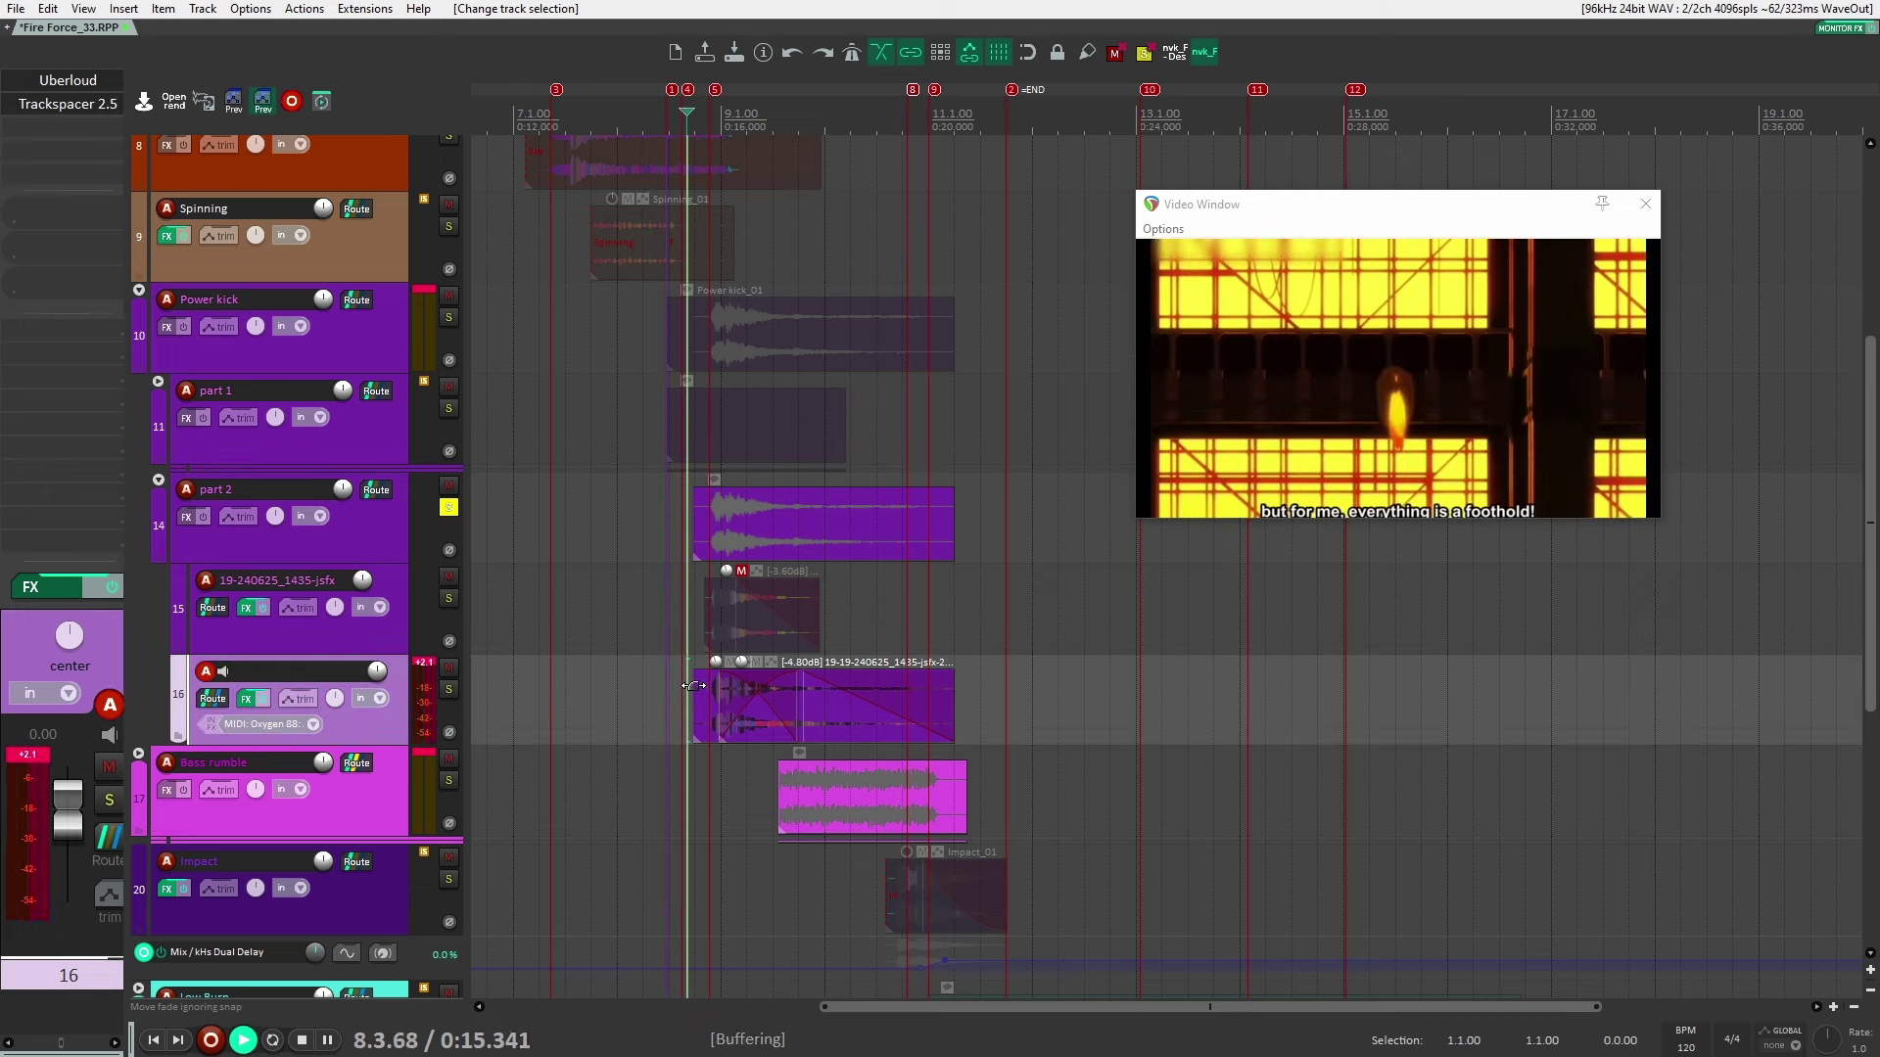
key("space")
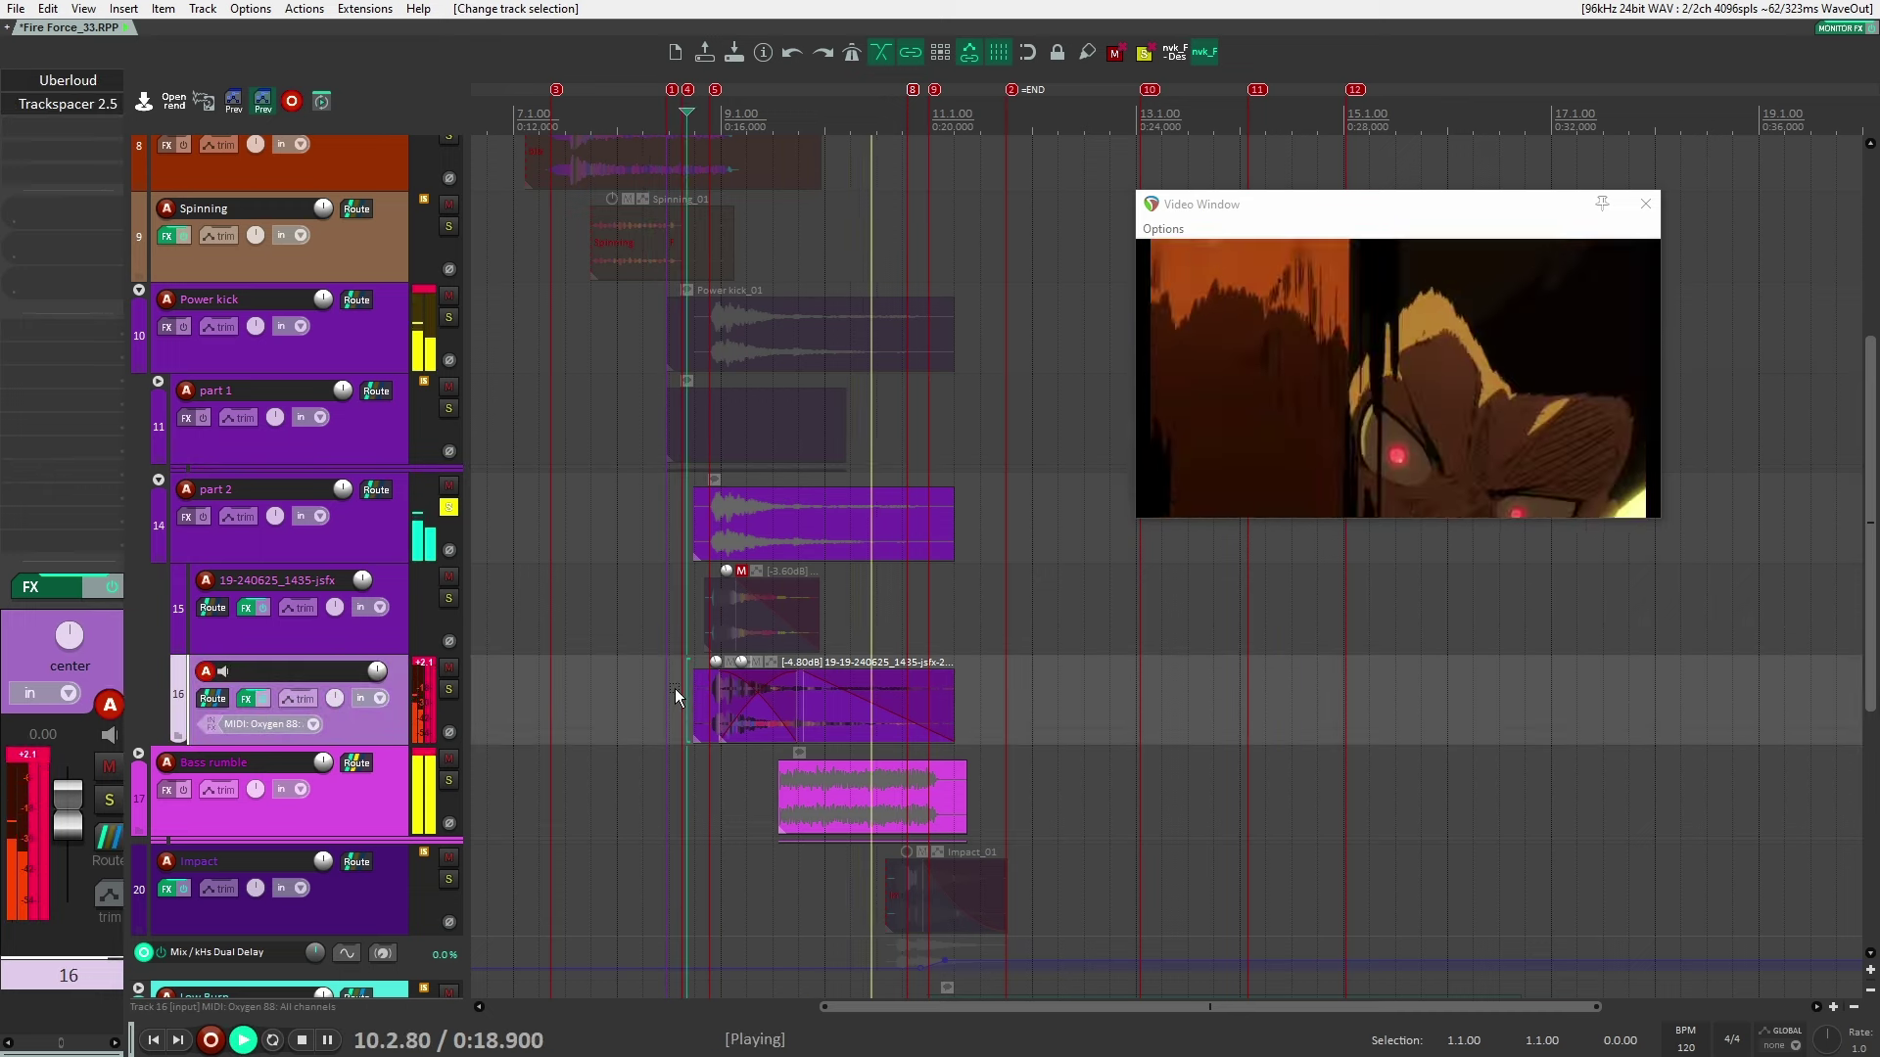
key("space")
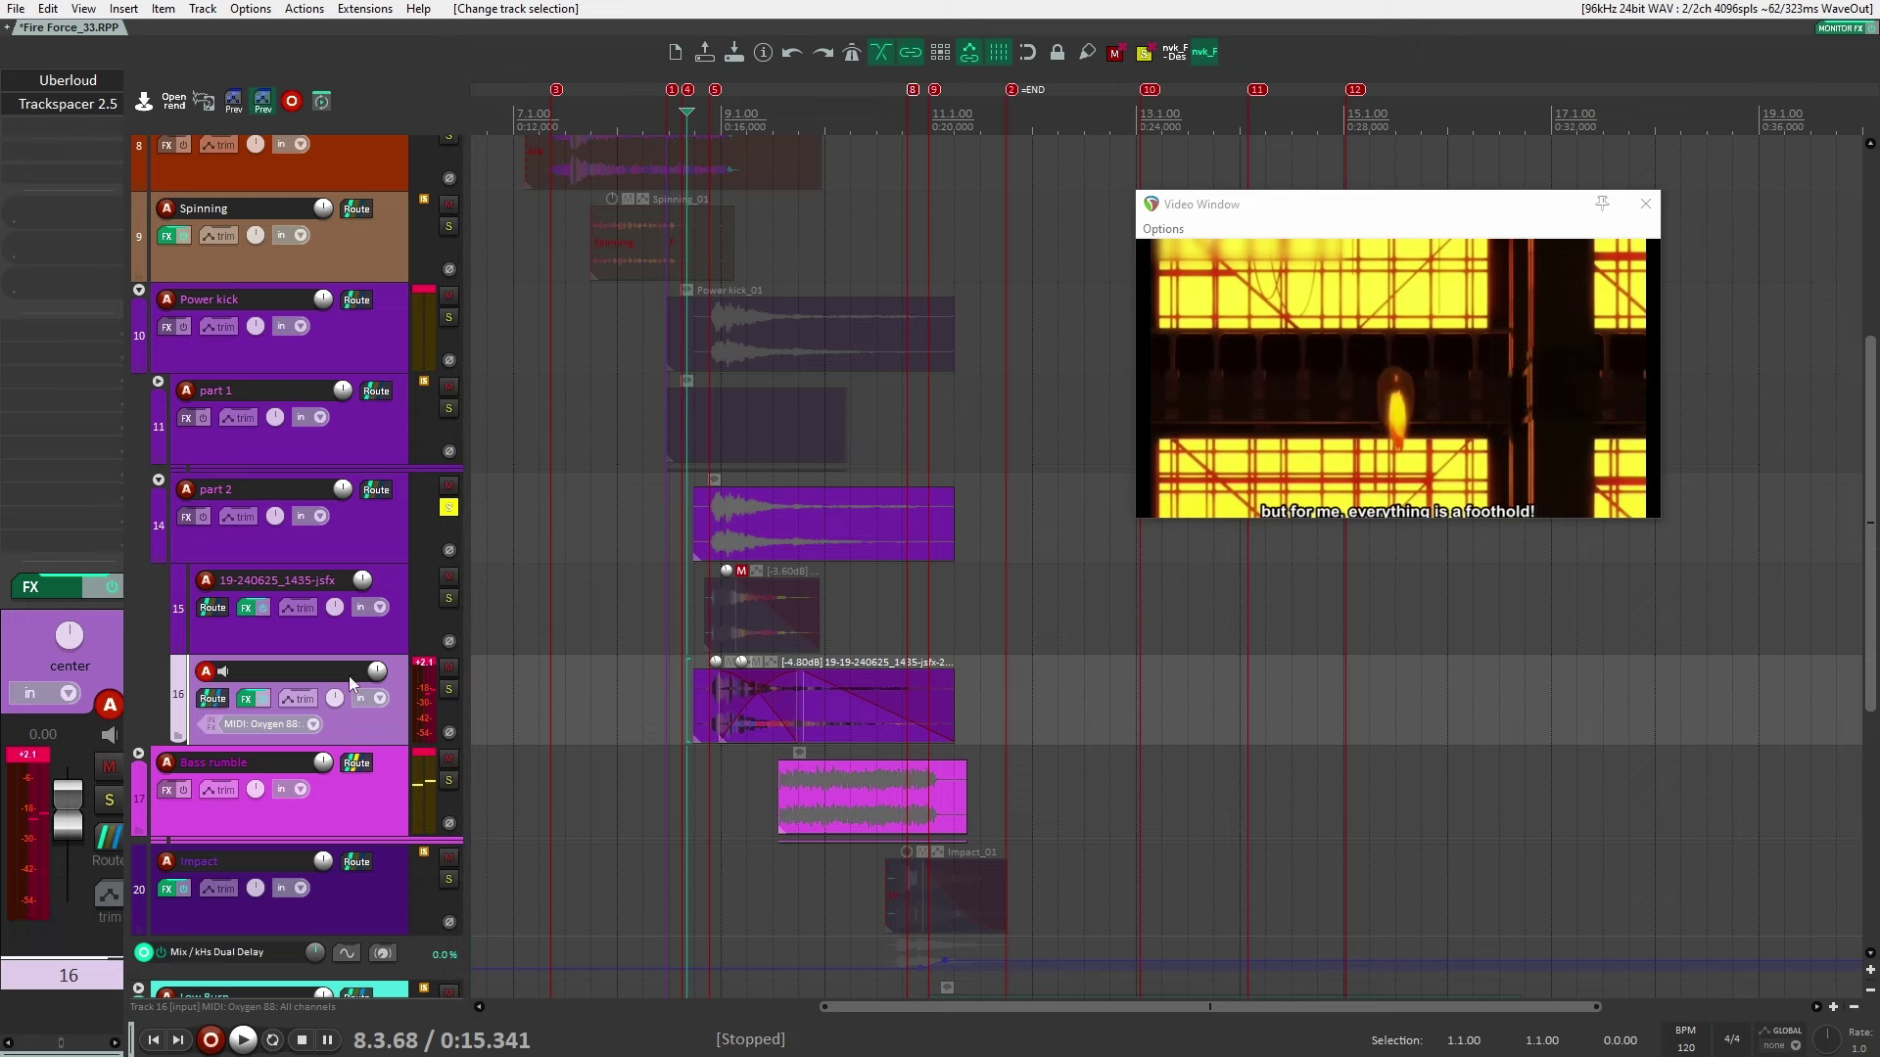
Clear the part 2 solo, examine Phase Plant on the 19-240625_1435-jsfx track, and close the plug-in
left_click(386, 642)
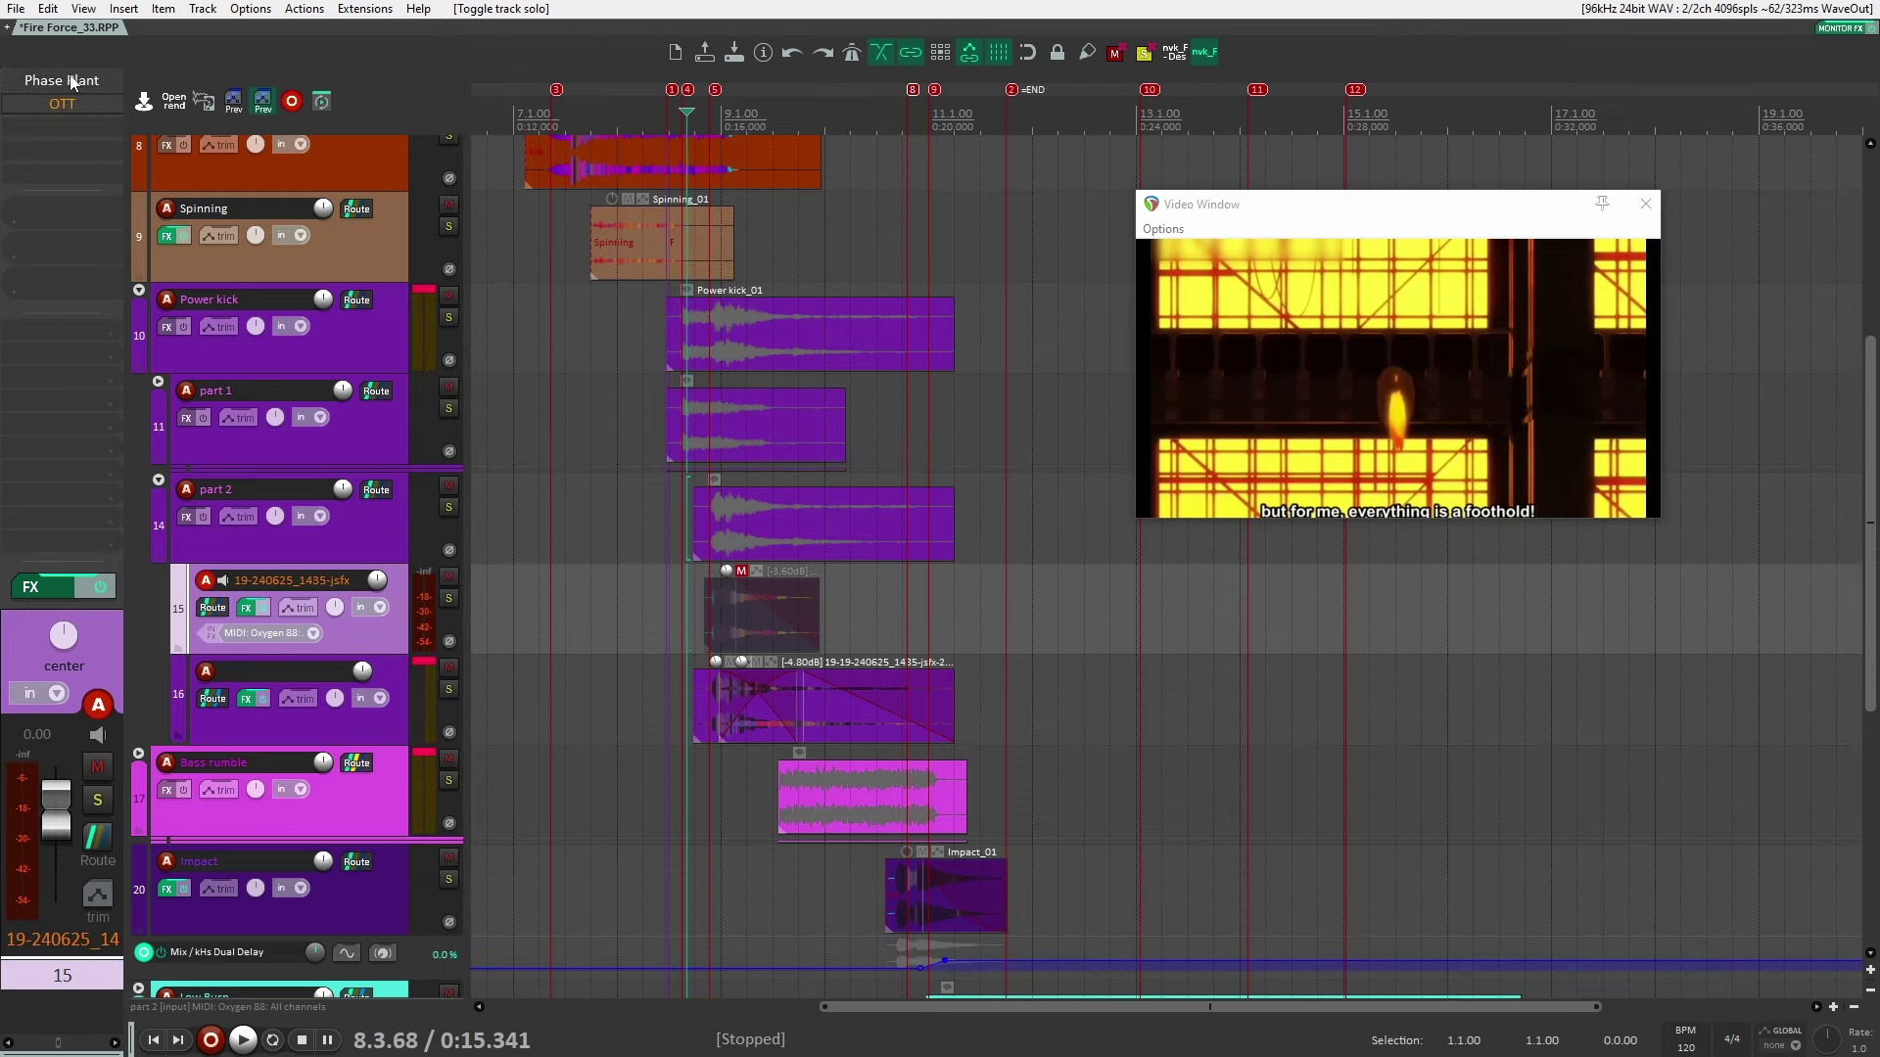
left_click(103, 79)
left_click_drag(1214, 81, 1083, 52)
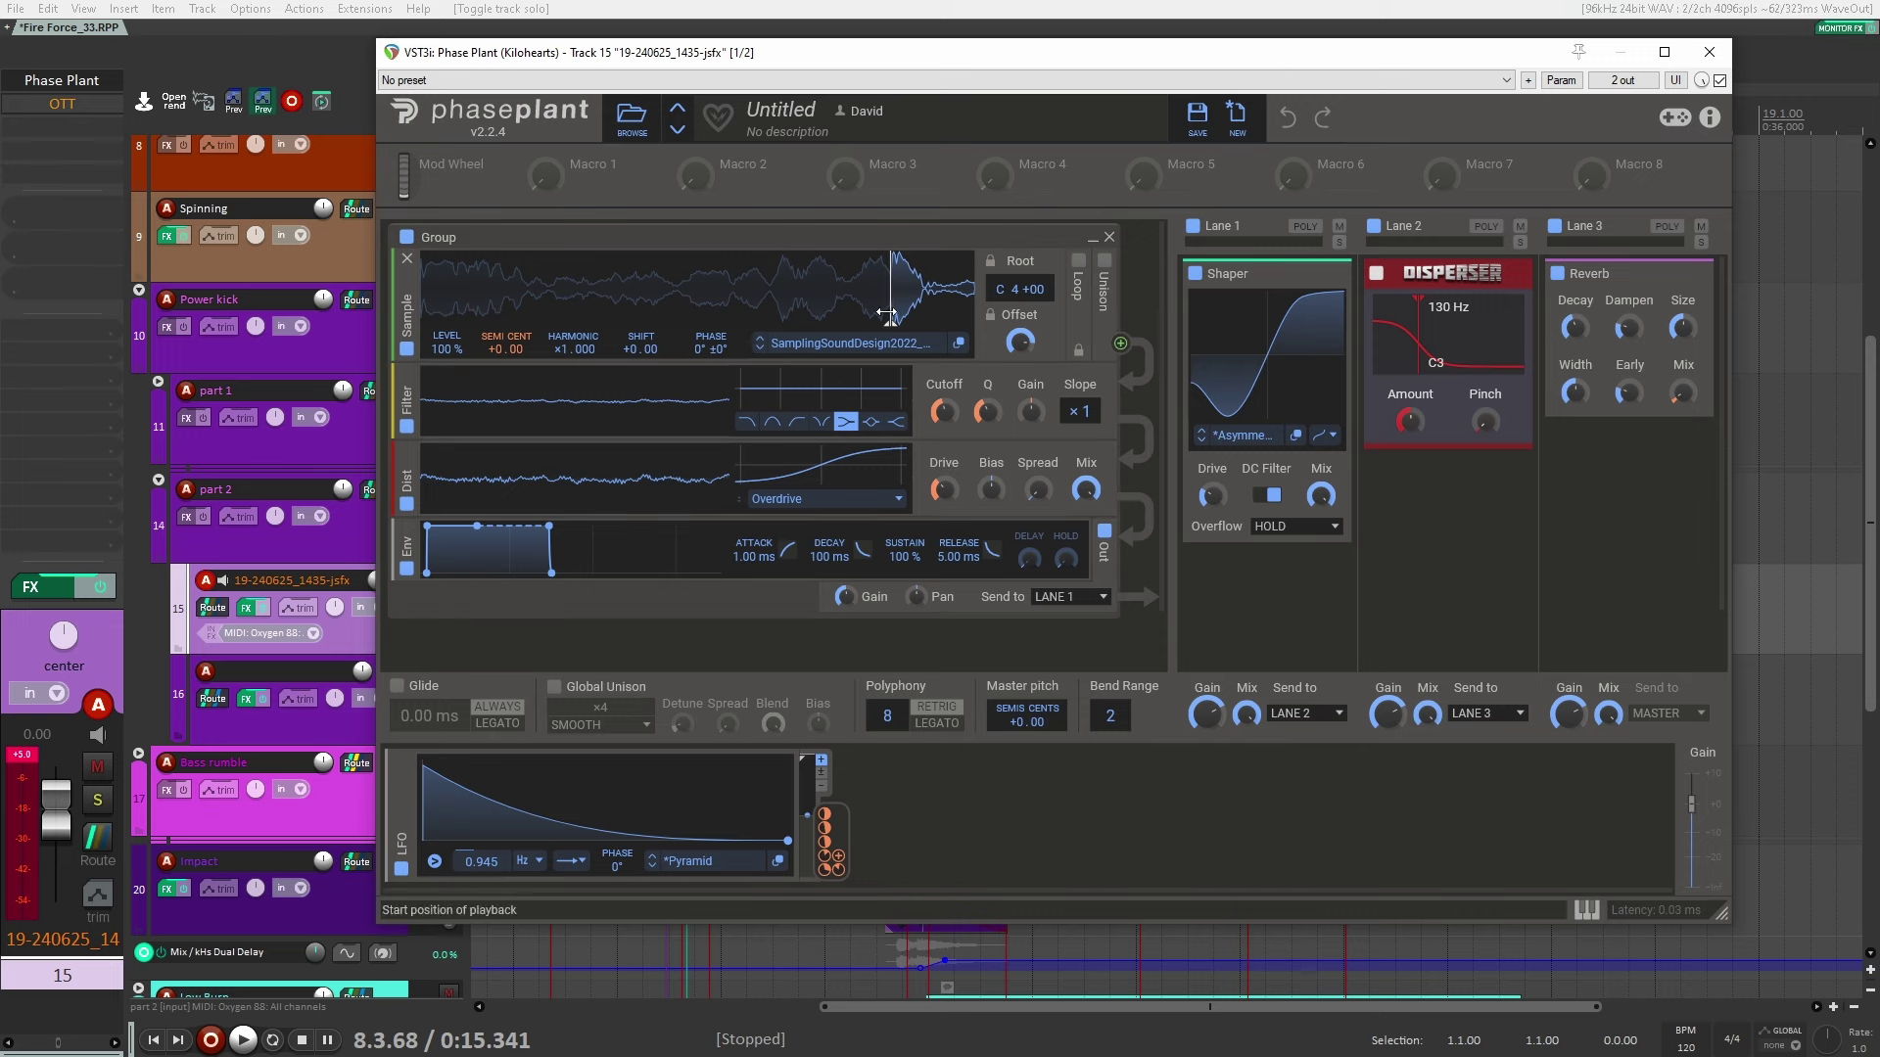
left_click(1709, 52)
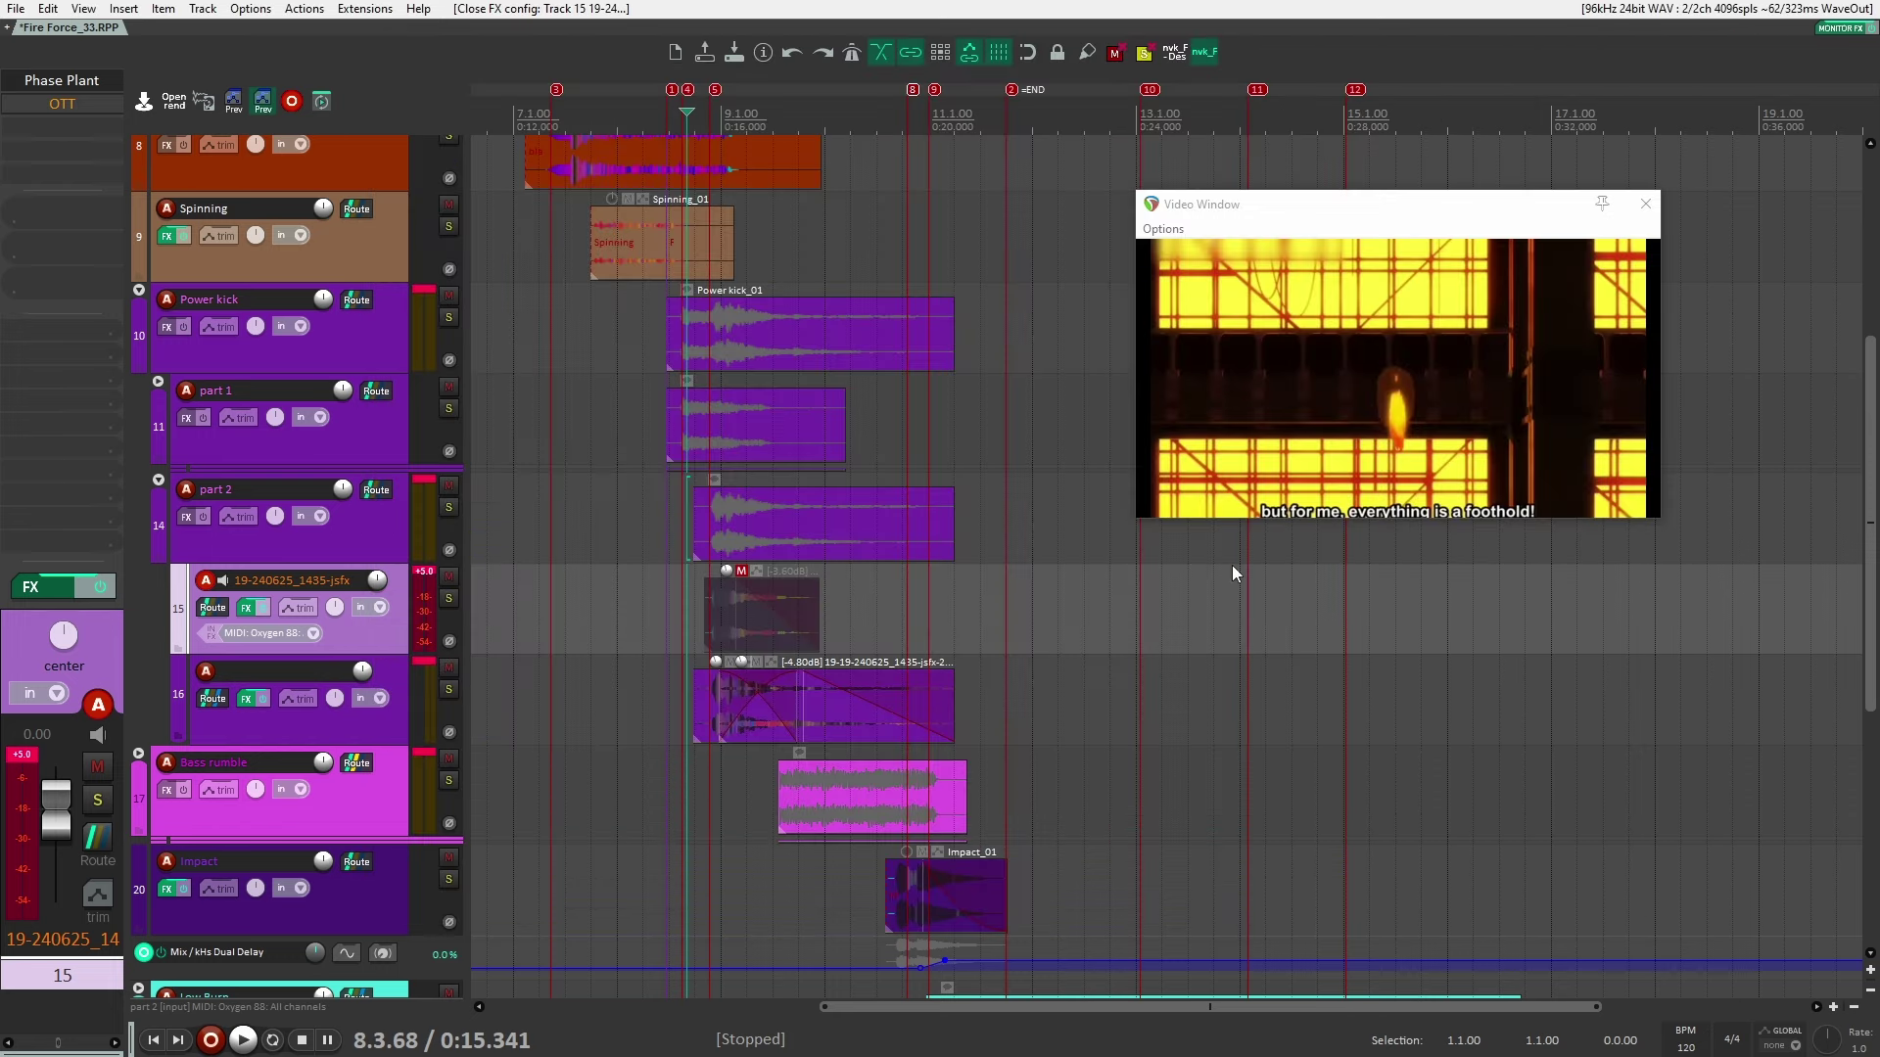
Check Uberloud and Trackspacer 2.5 on track 16, point out the Bass rumble clip, and close the plug-in
left_click(680, 723)
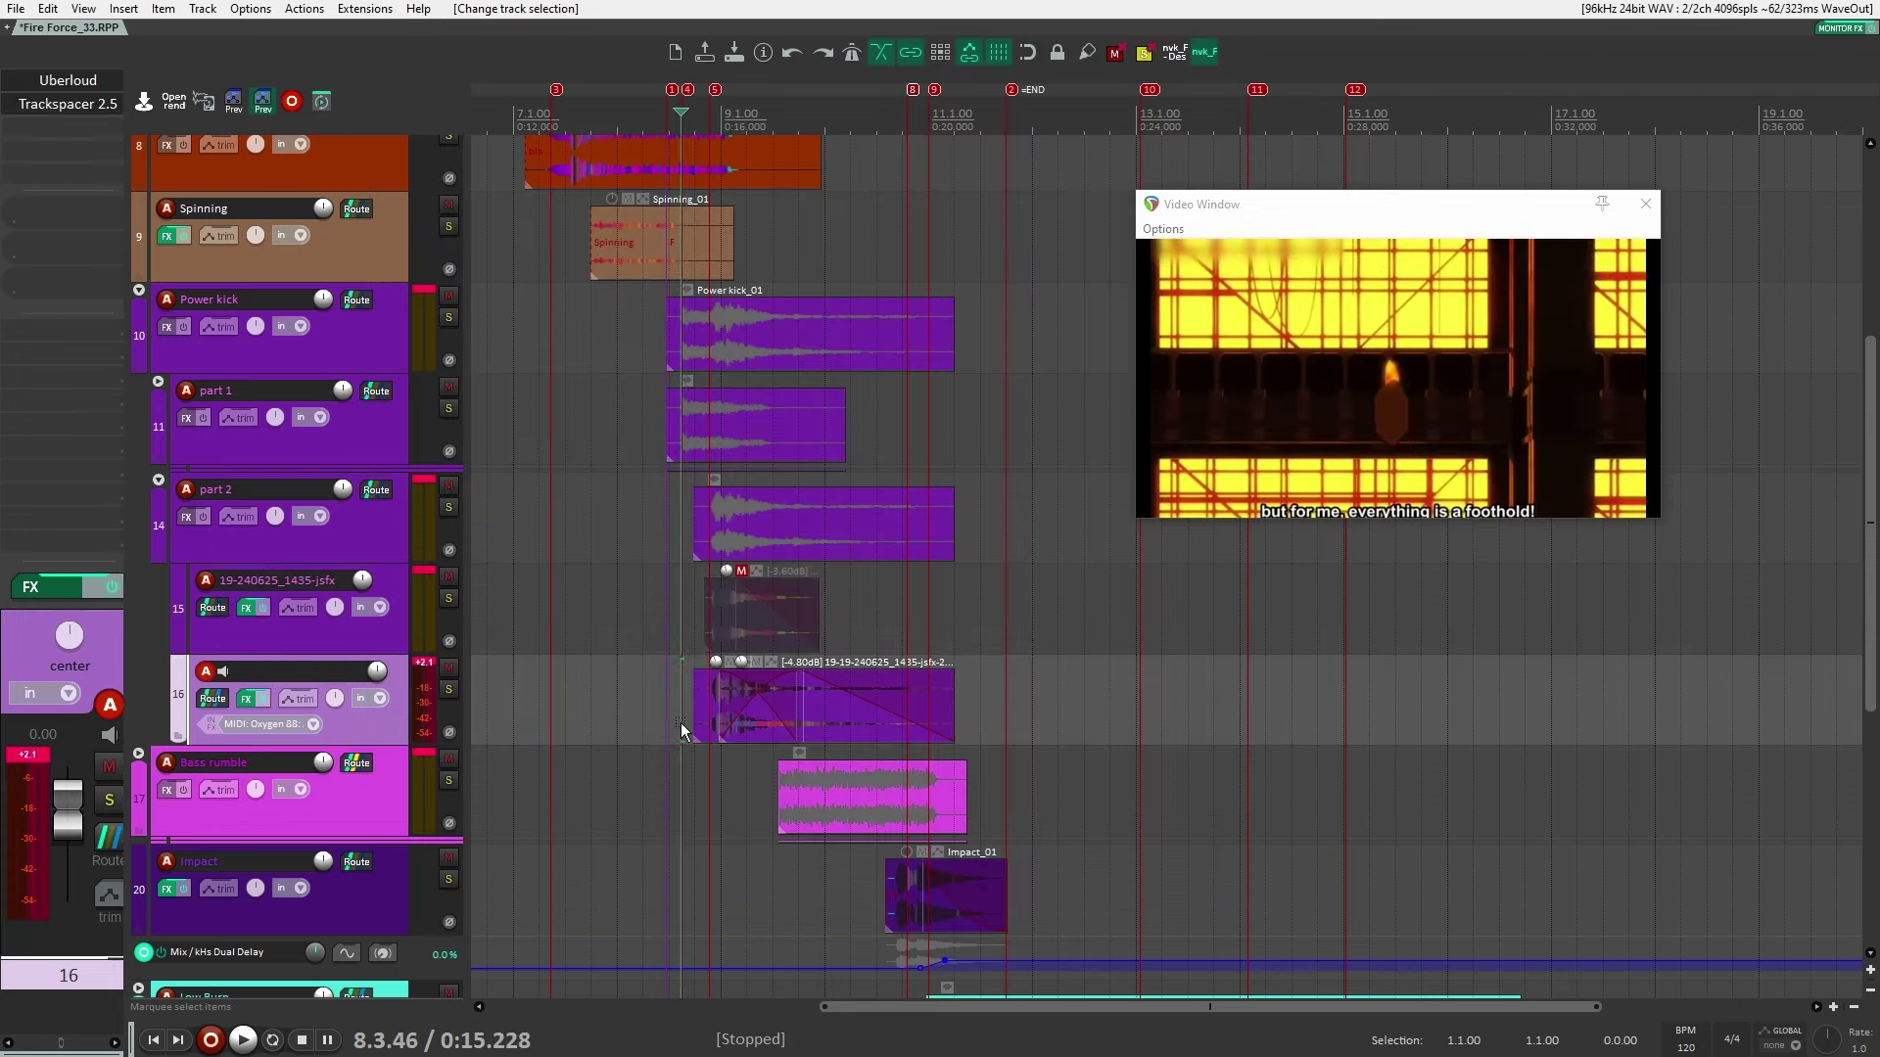
left_click(68, 80)
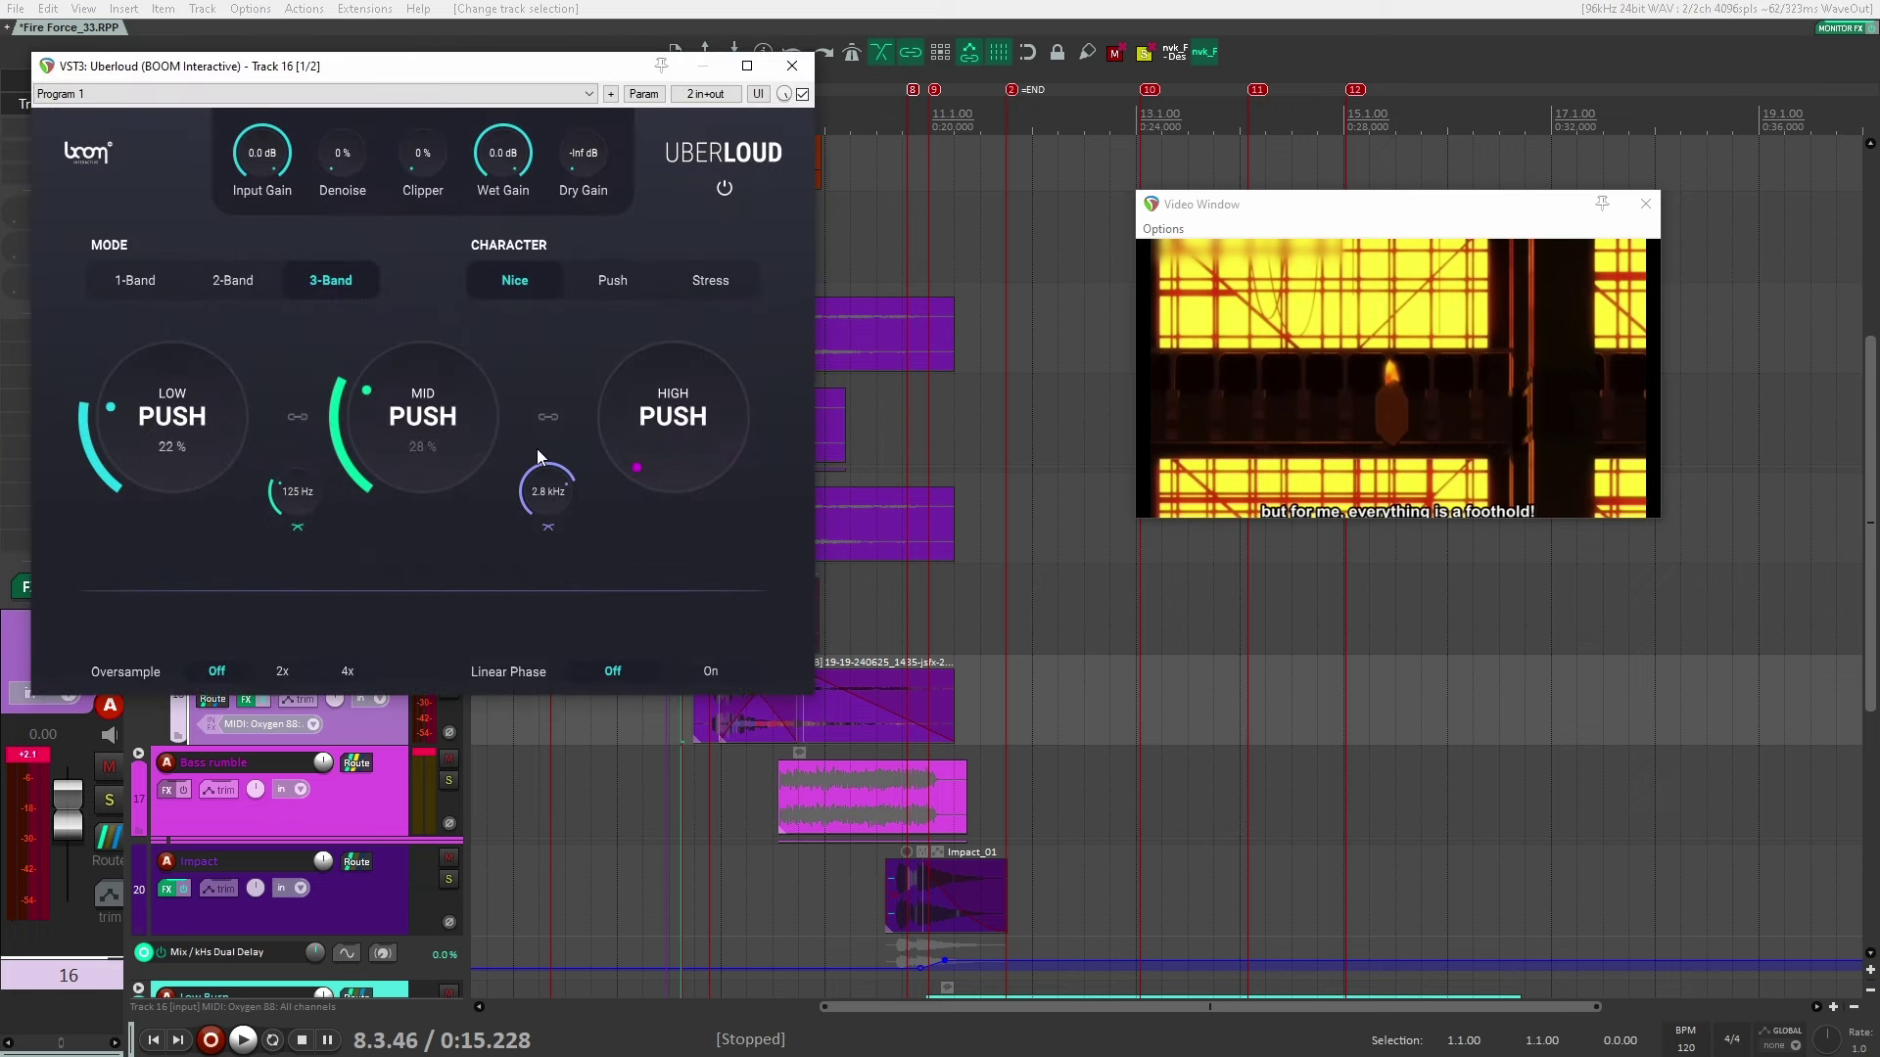
left_click(792, 66)
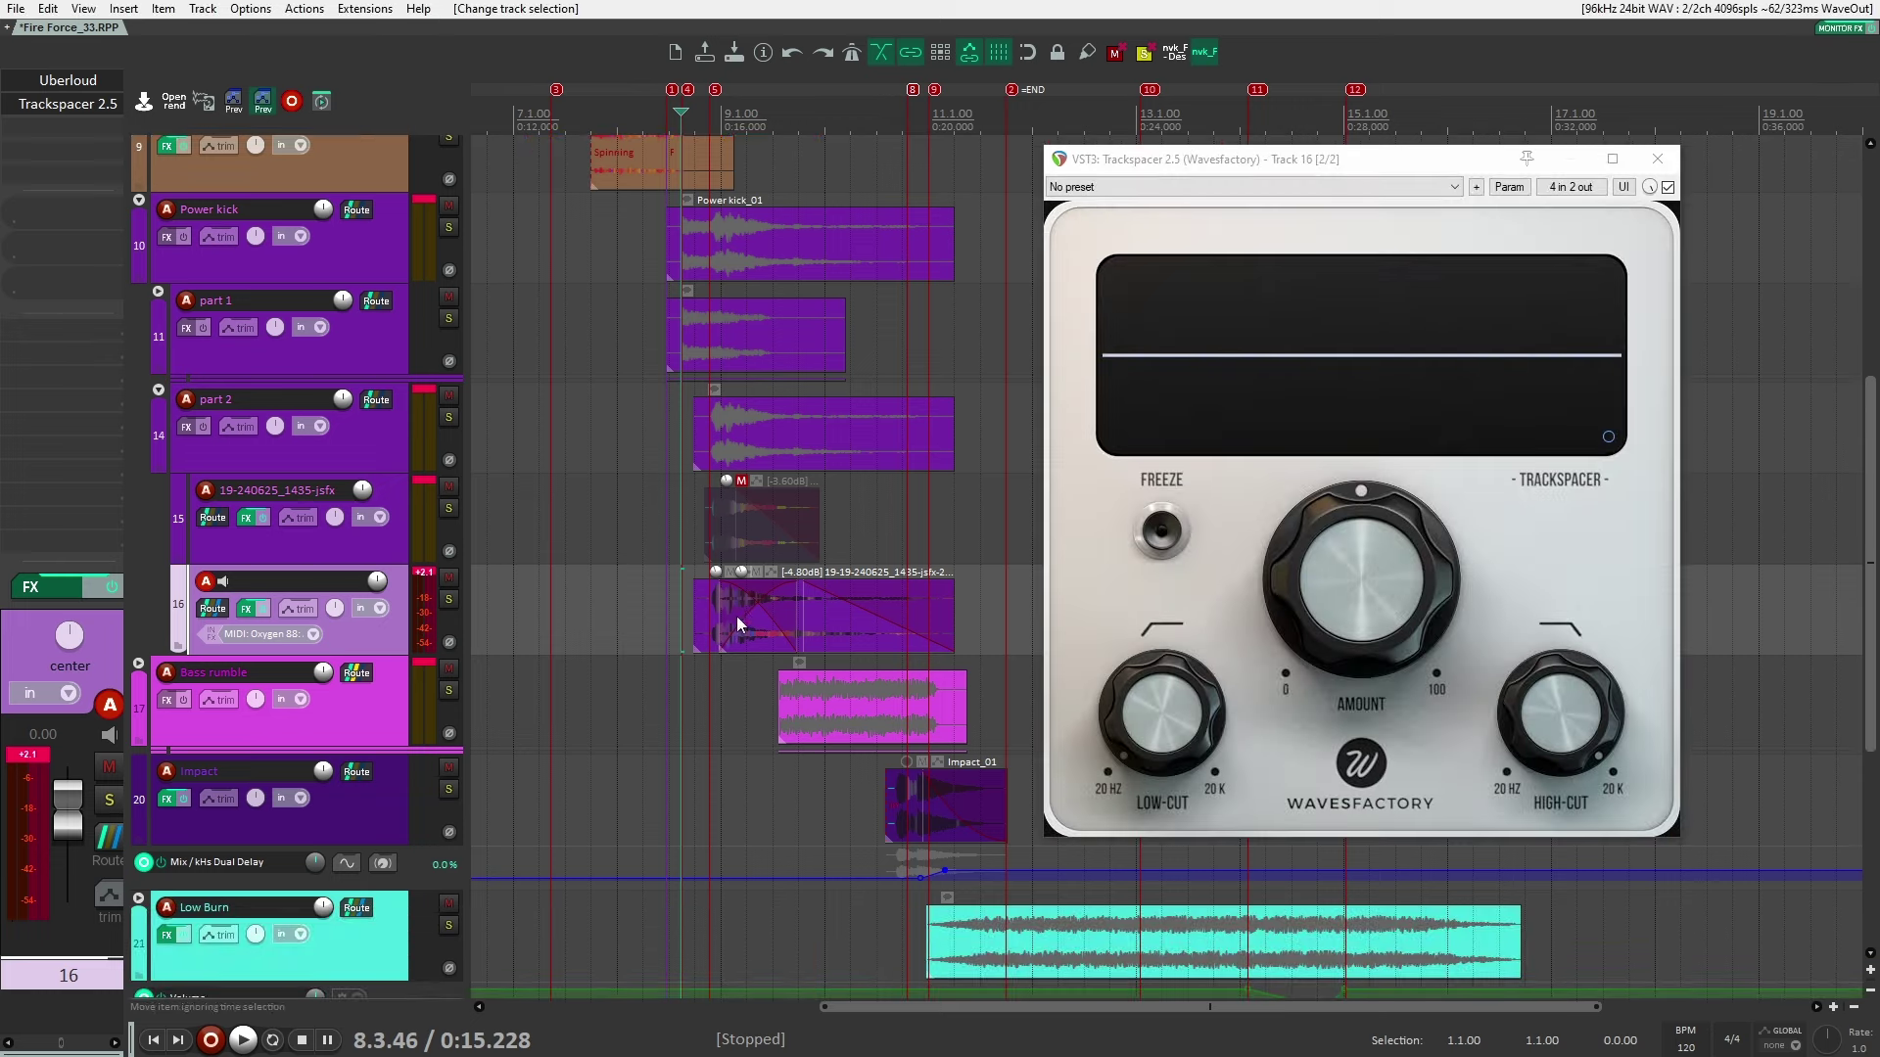
left_click(765, 632)
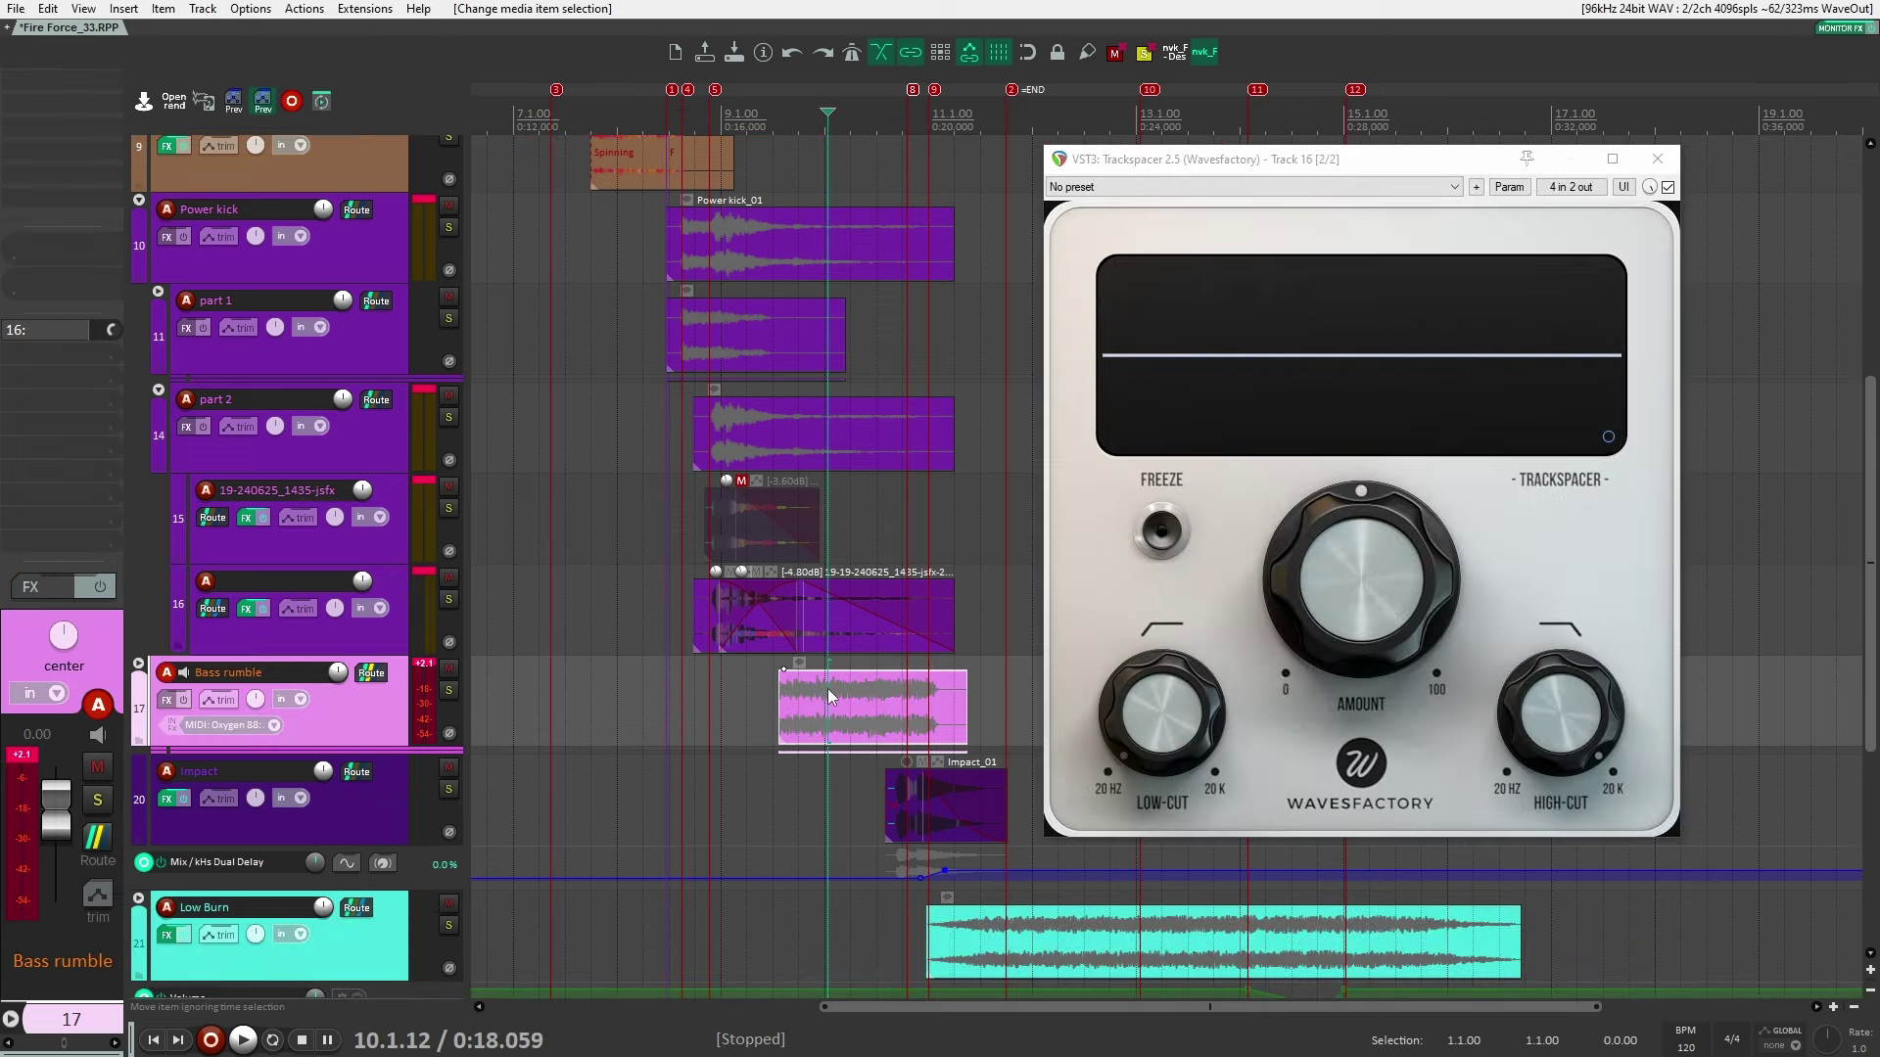
left_click(863, 693)
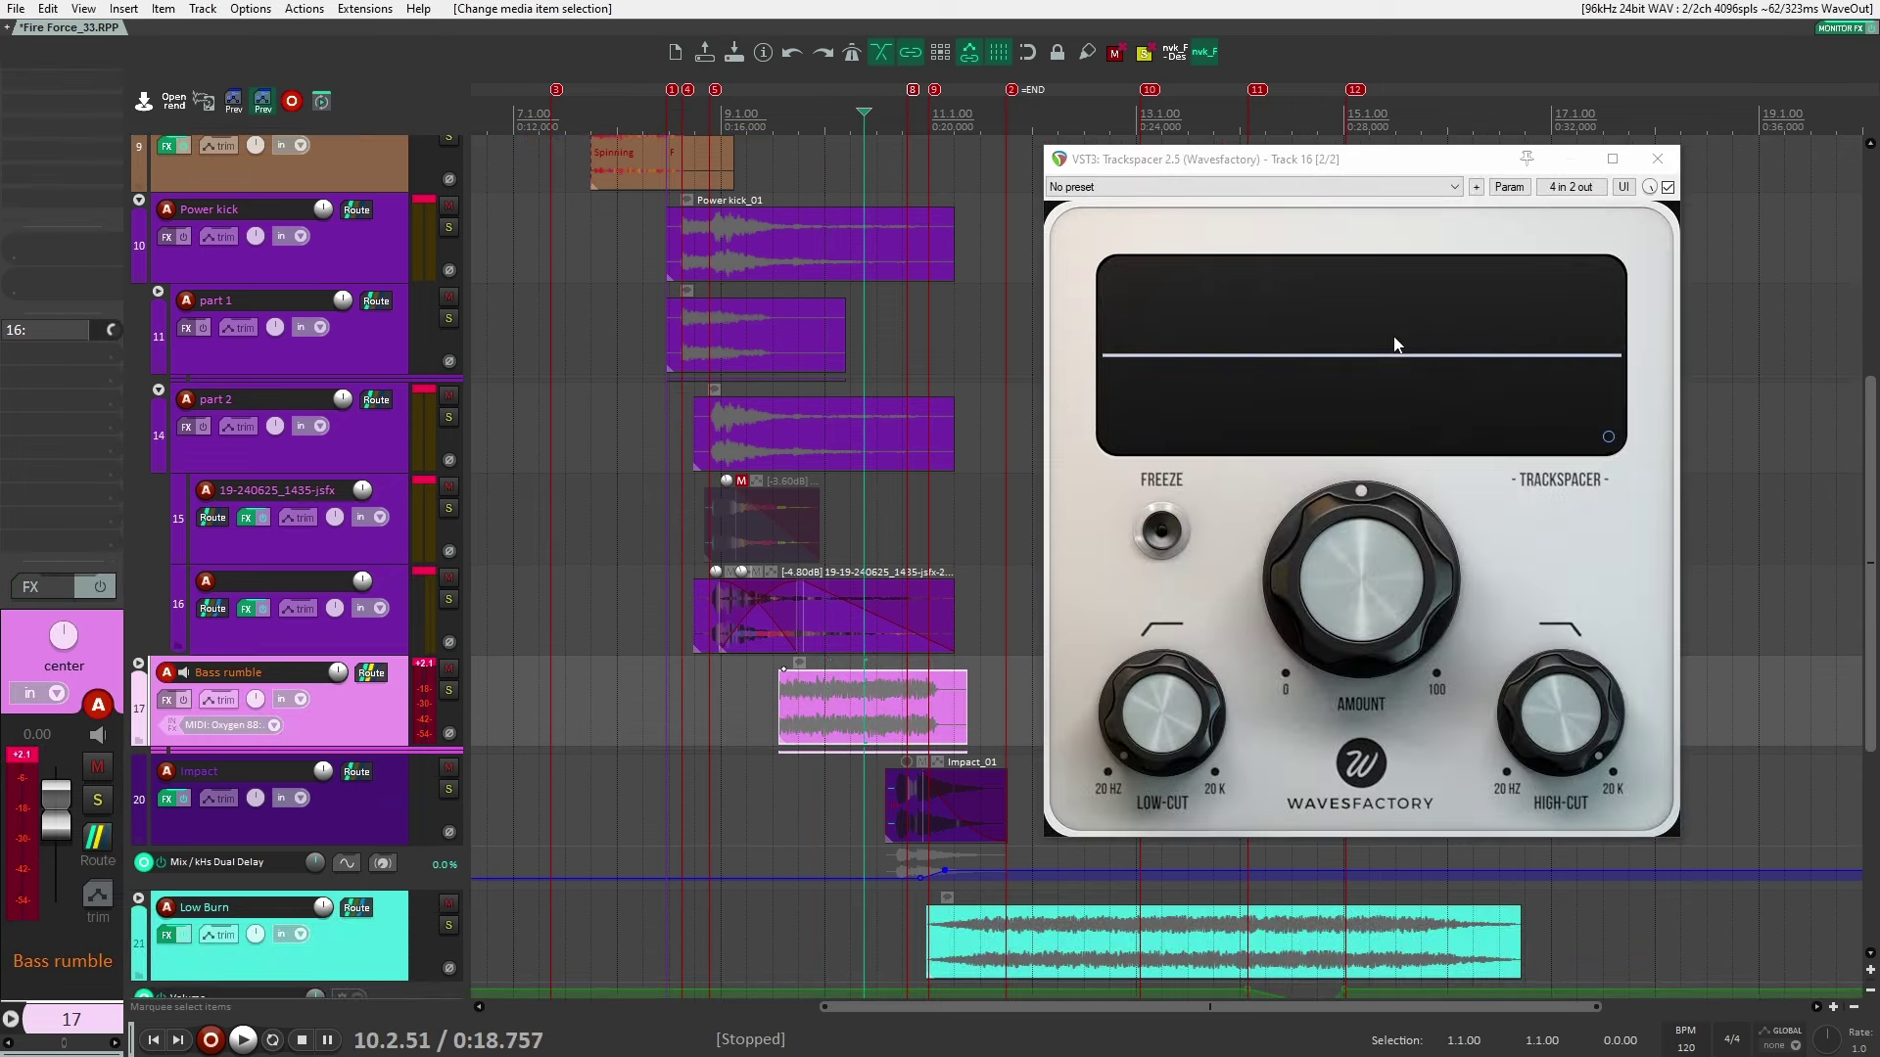
left_click(1656, 159)
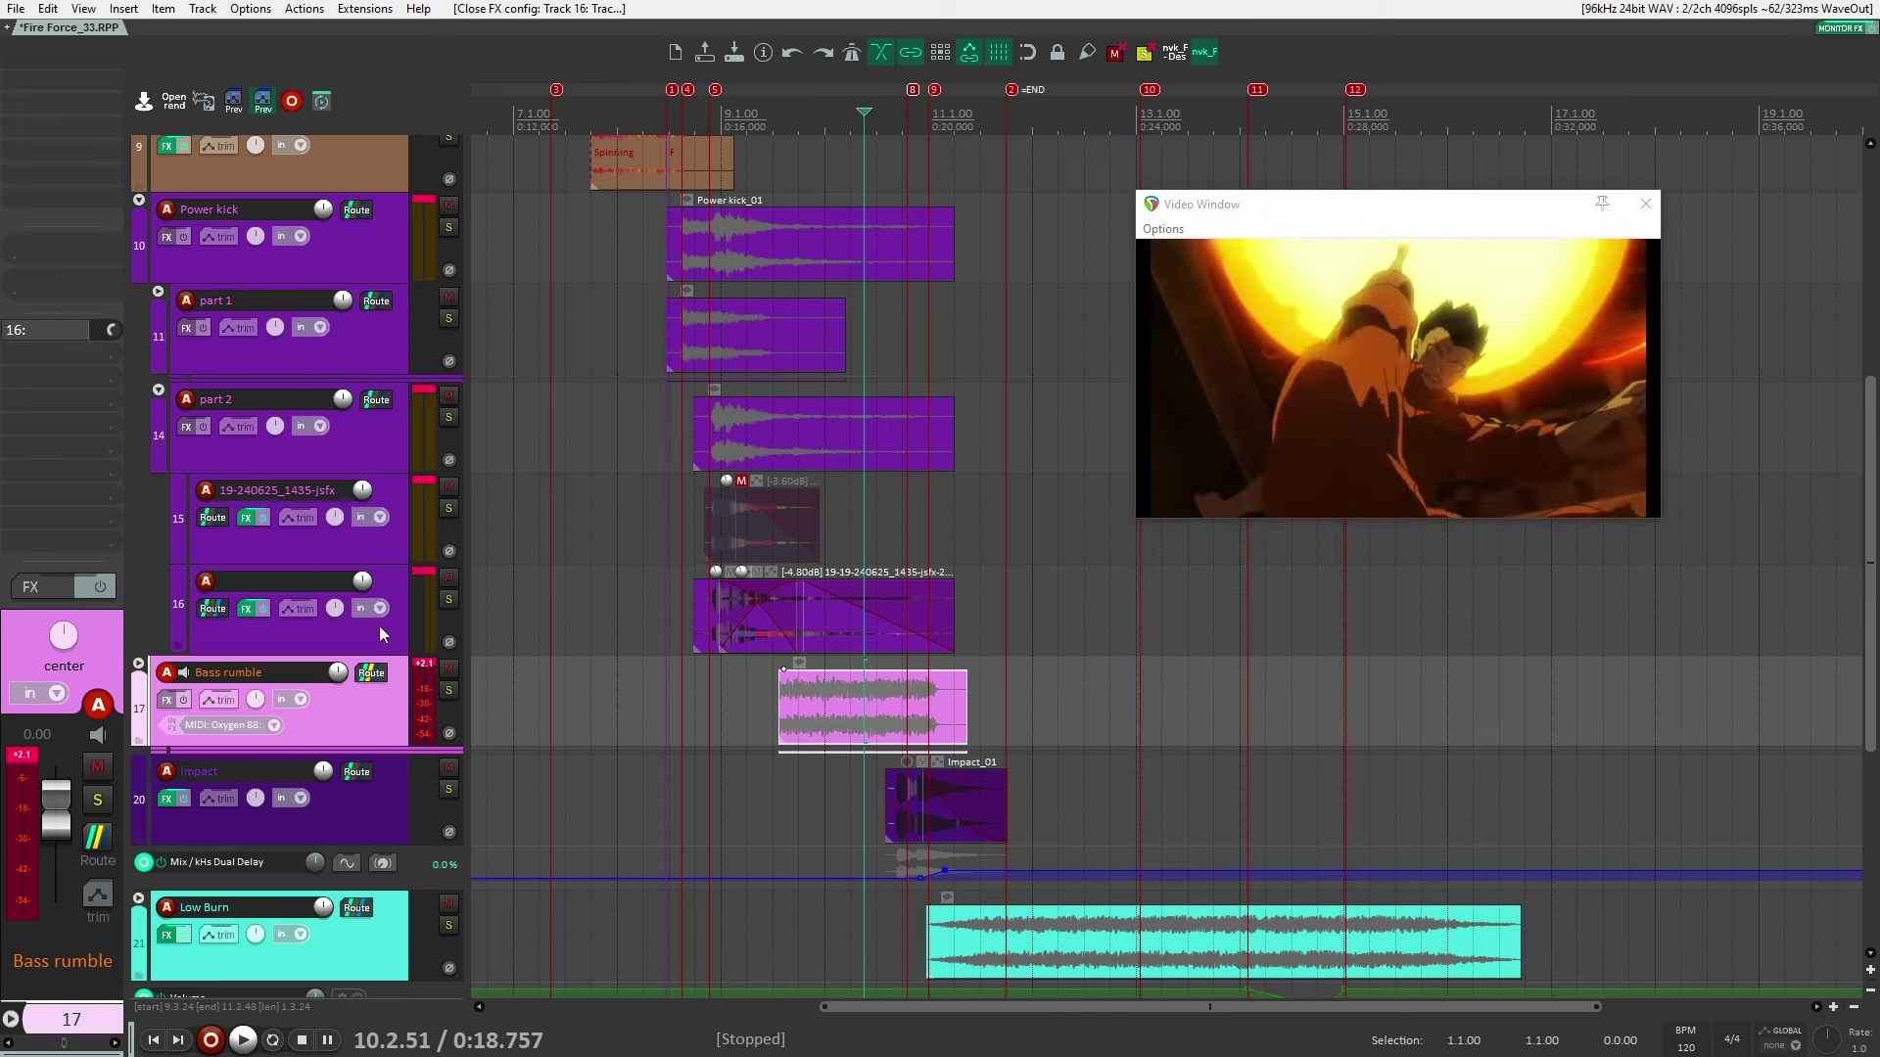
Collapse part 2, solo the Power kick track, and play it from just before its clip
left_click(157, 390)
left_click(448, 227)
left_click(655, 339)
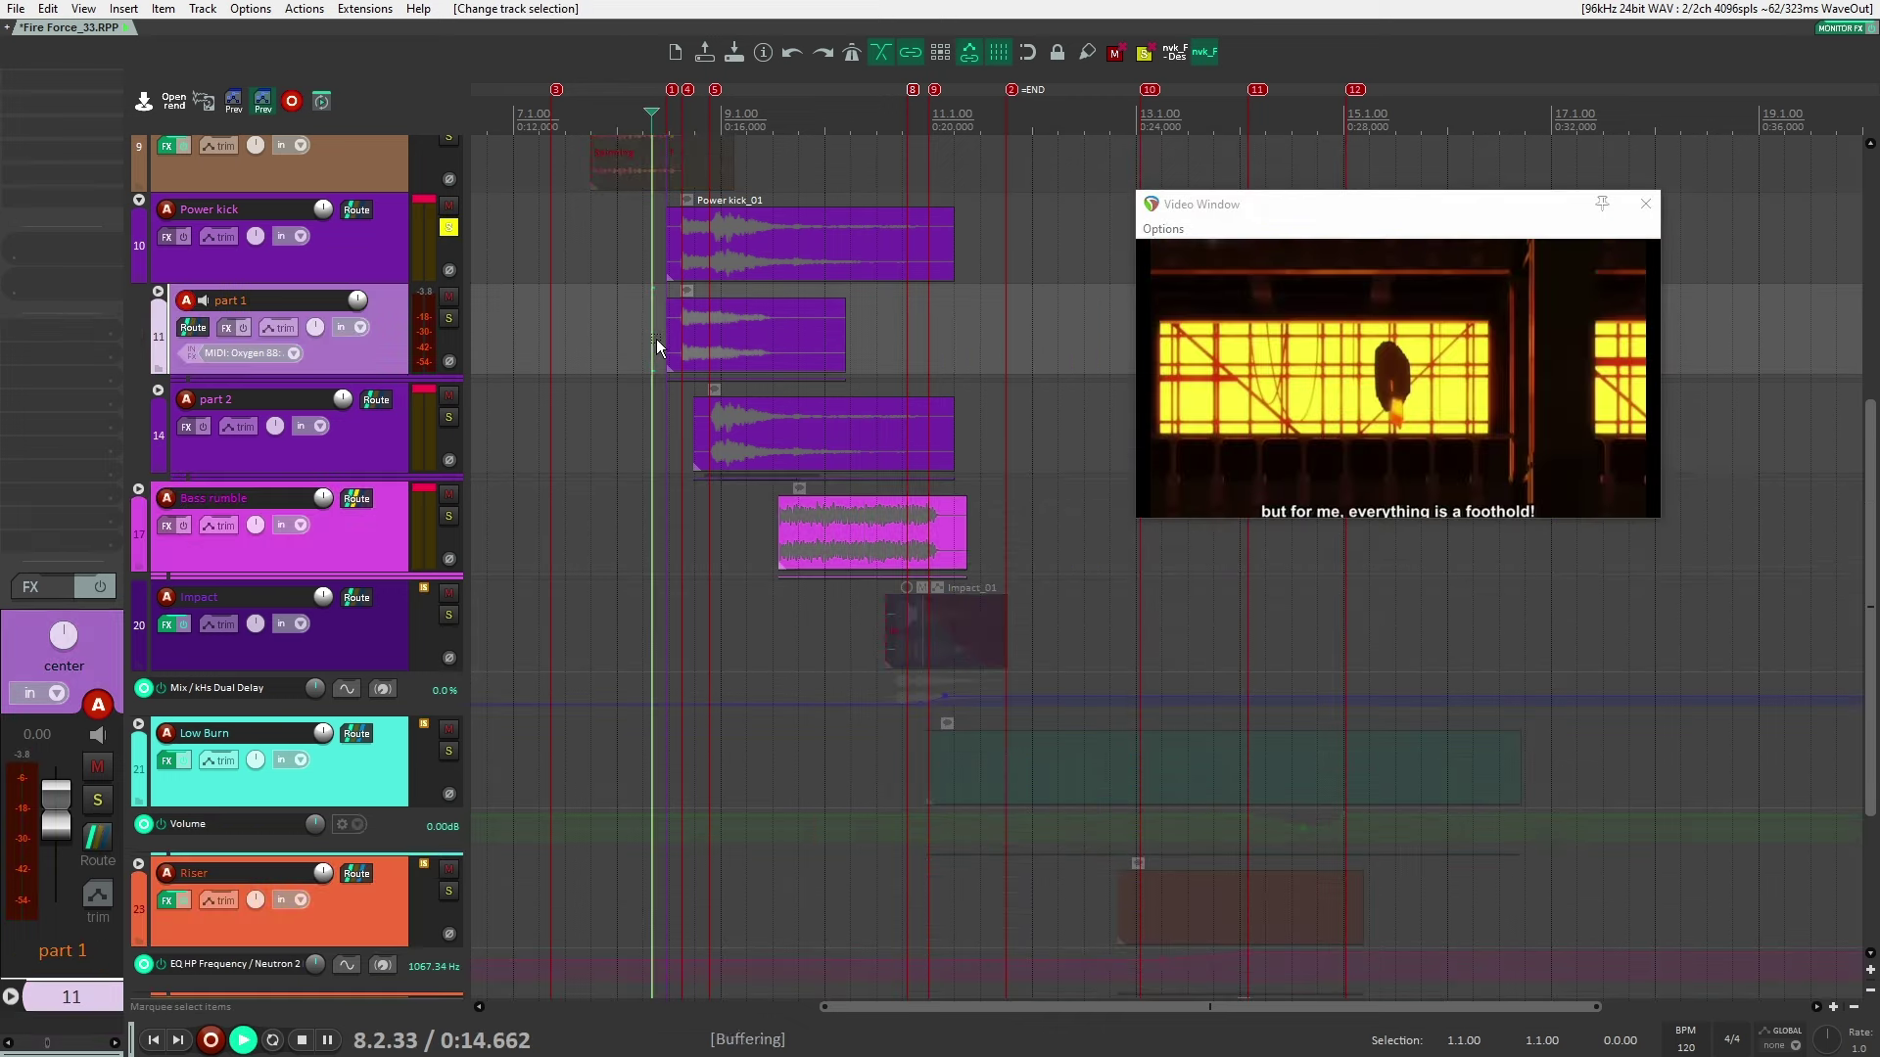
key("space")
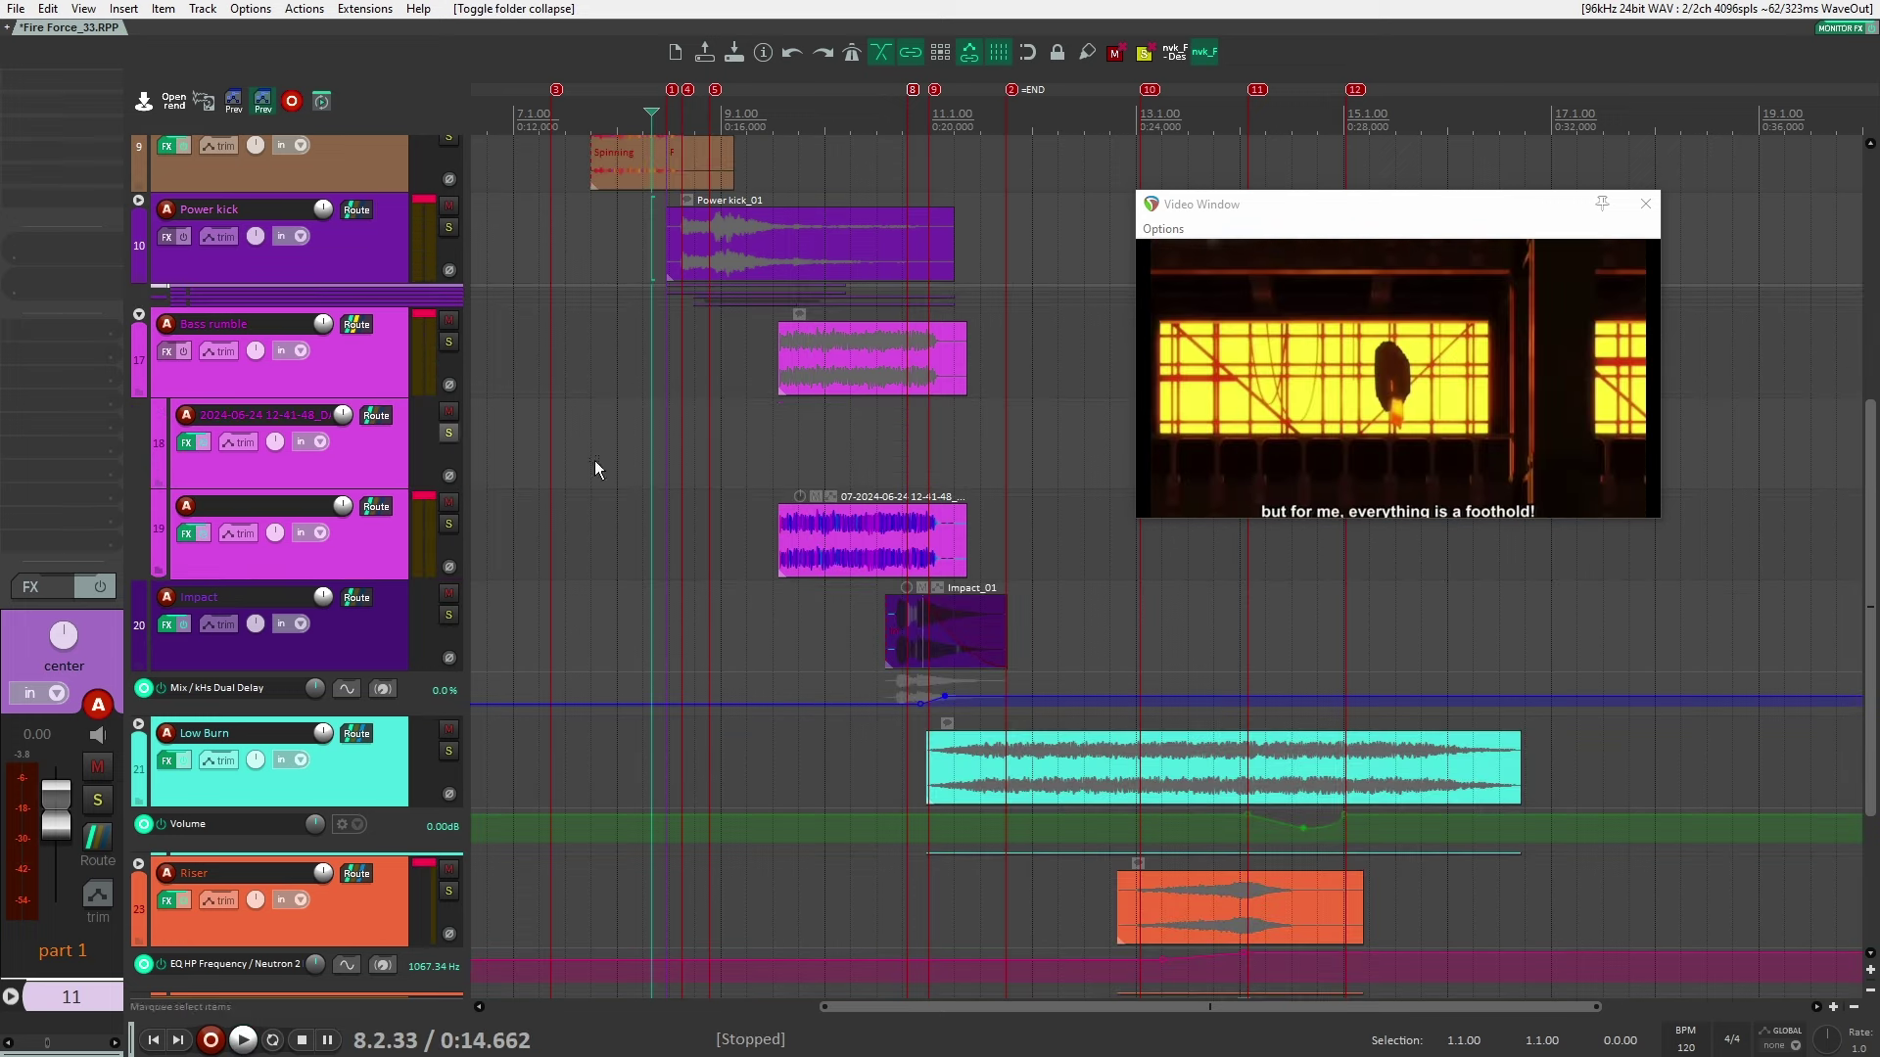
Expand the Bass rumble track, play it in solo from just before its clip, stop, and clear the solo
left_click(367, 546)
left_click(770, 476)
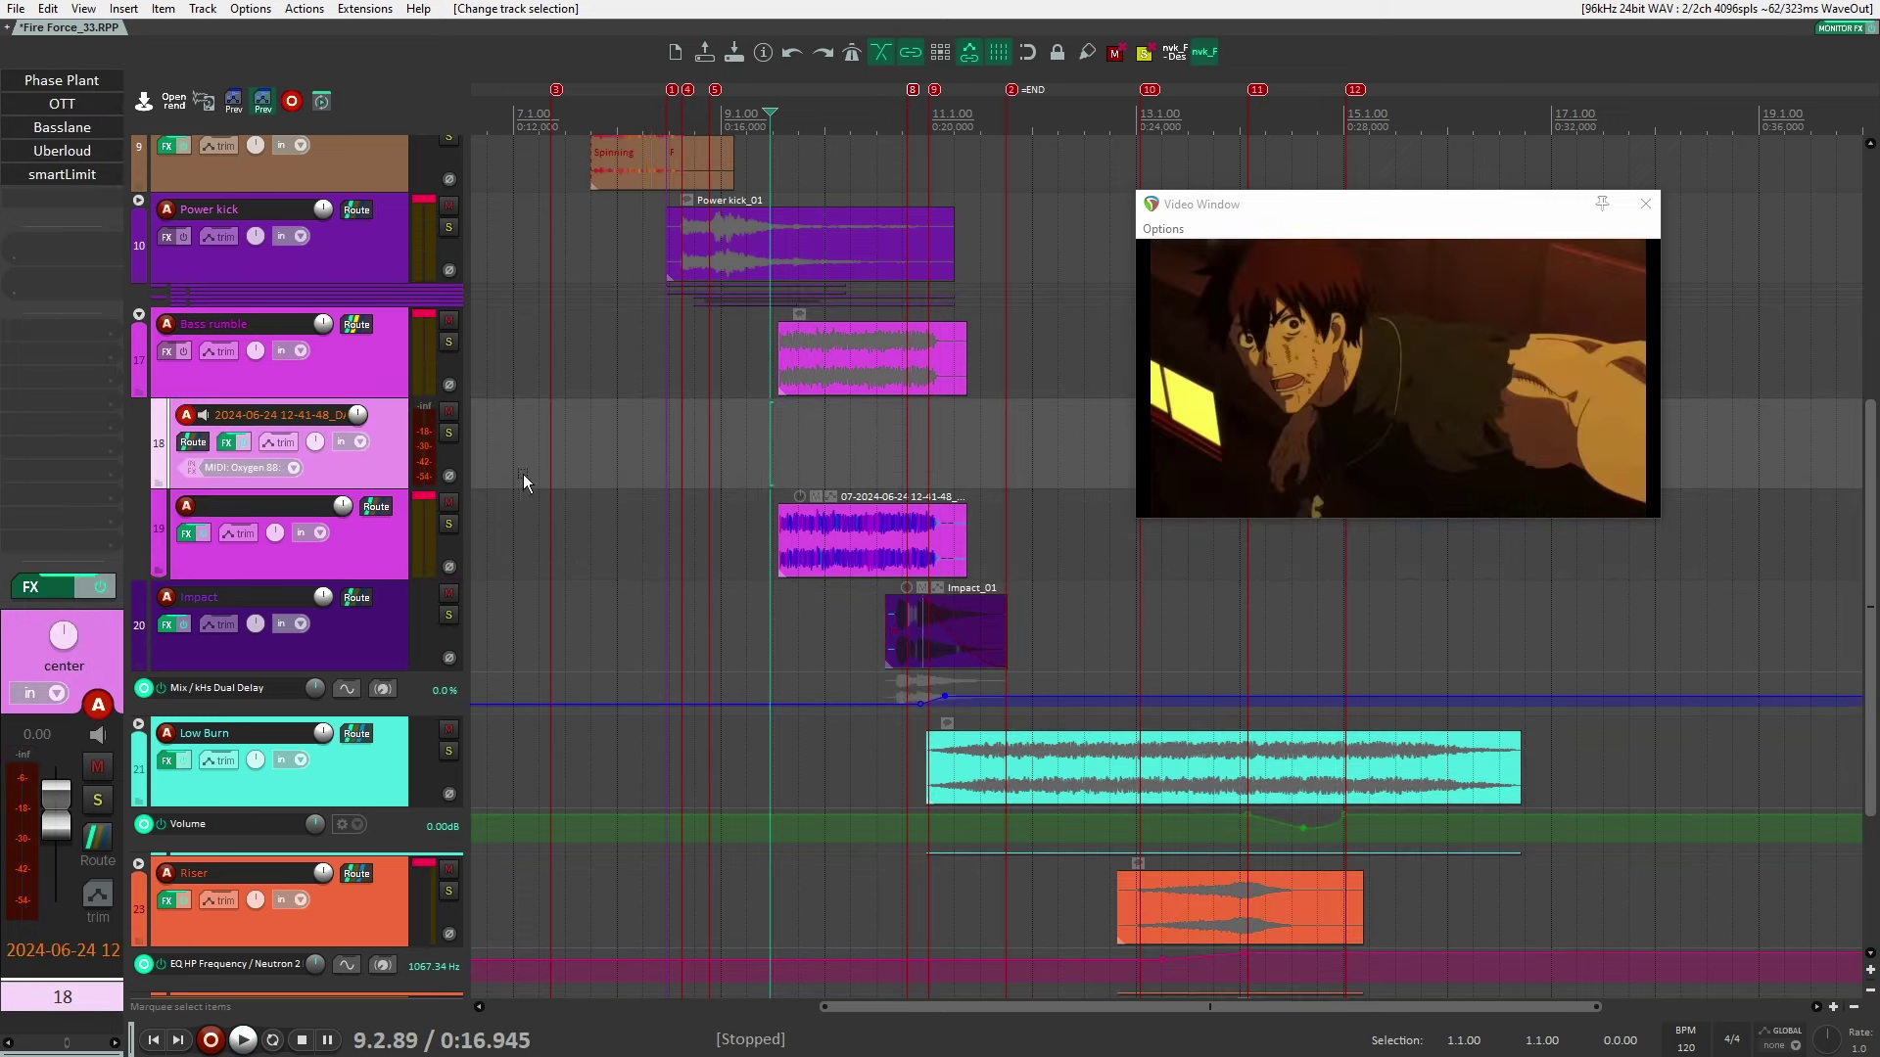
left_click(448, 342)
key("space")
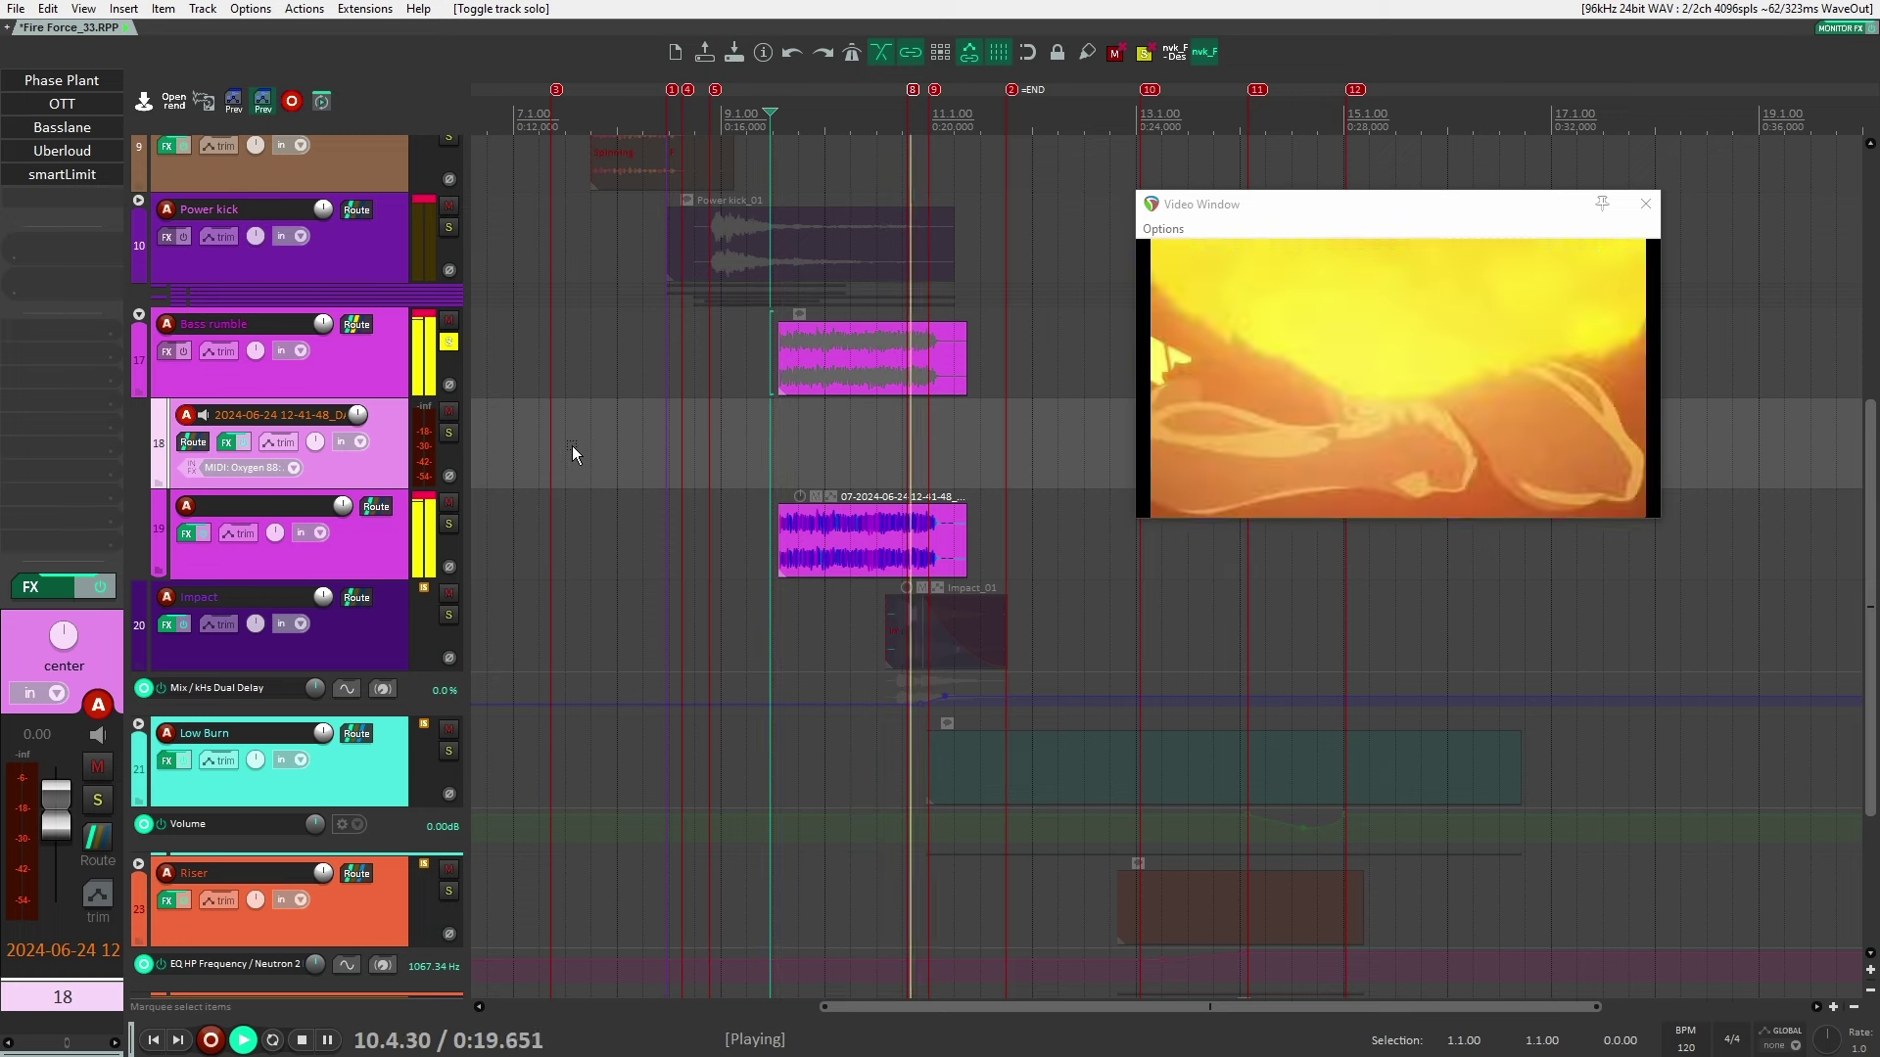
key("space")
left_click(448, 341)
Show Phase Plant on track 18 and examine the Fire Force Burn 01 noise group and the effects in all three lanes
left_click(61, 81)
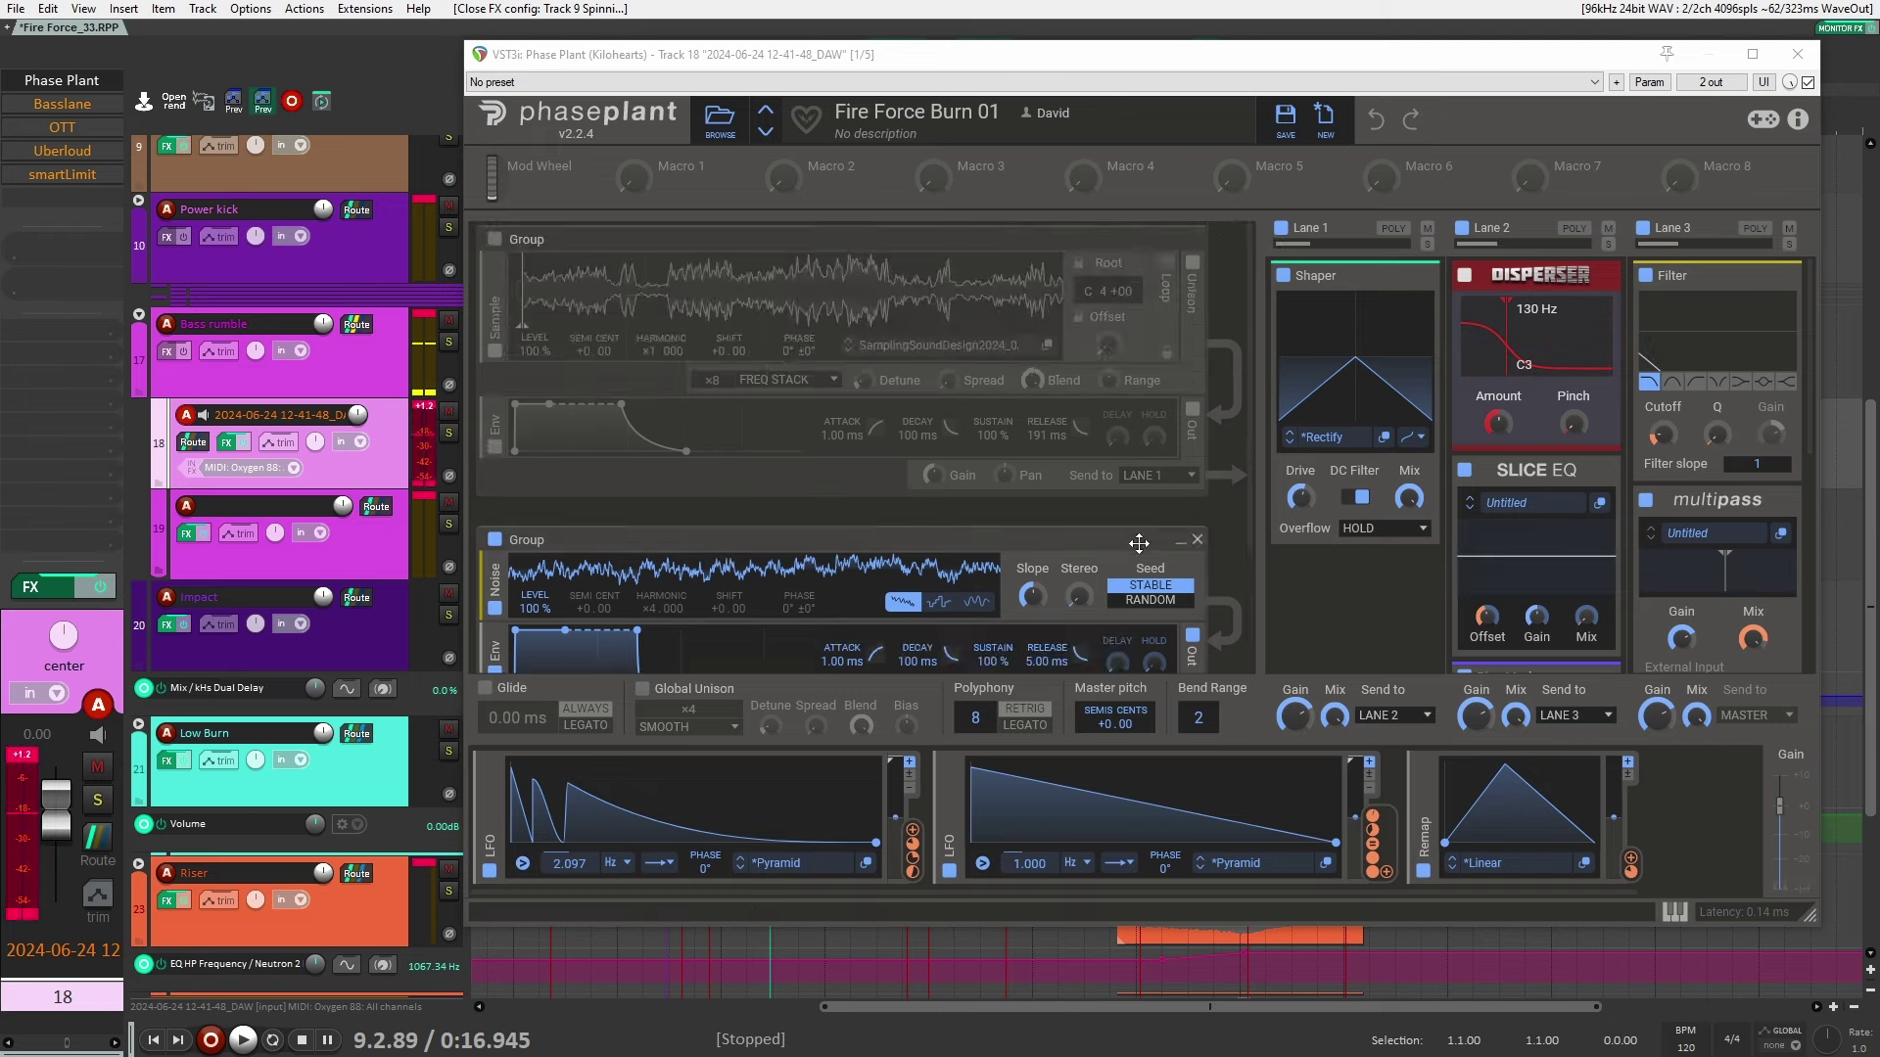
scroll(1482, 525, "down", 5)
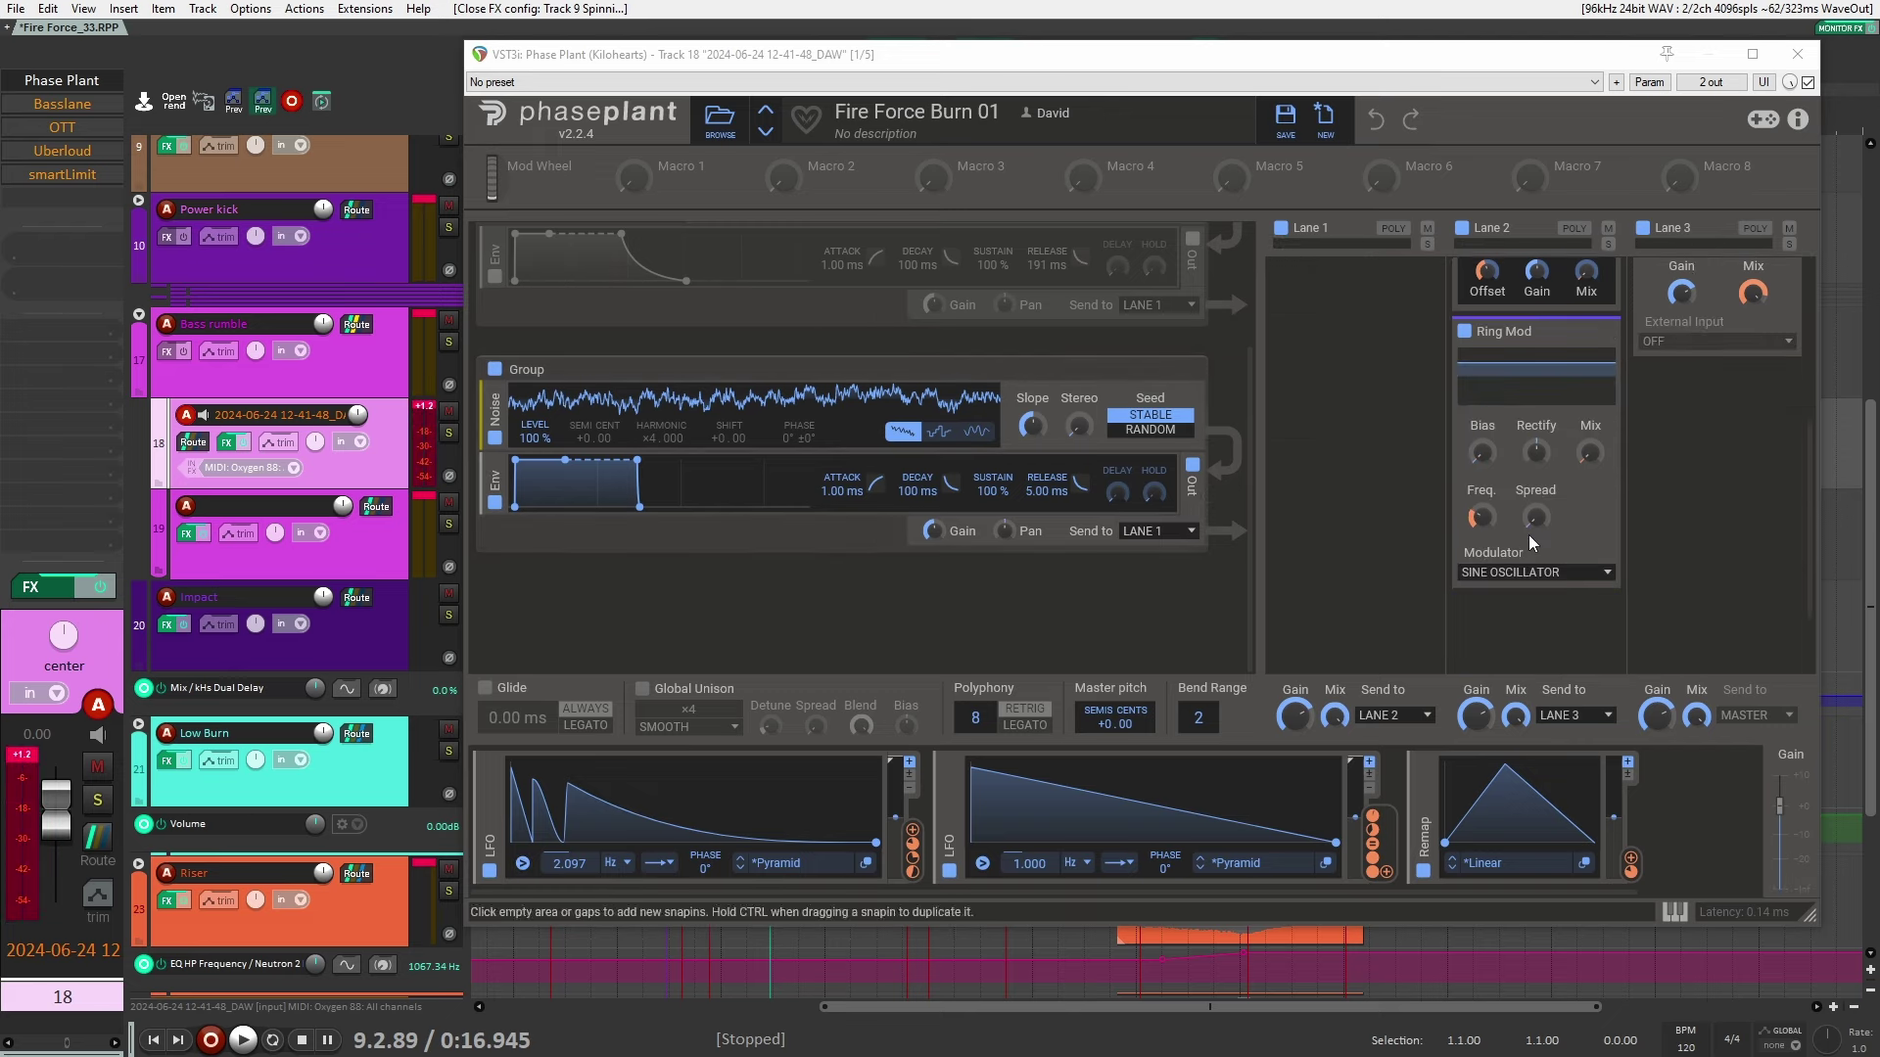
scroll(1530, 534, "up", 5)
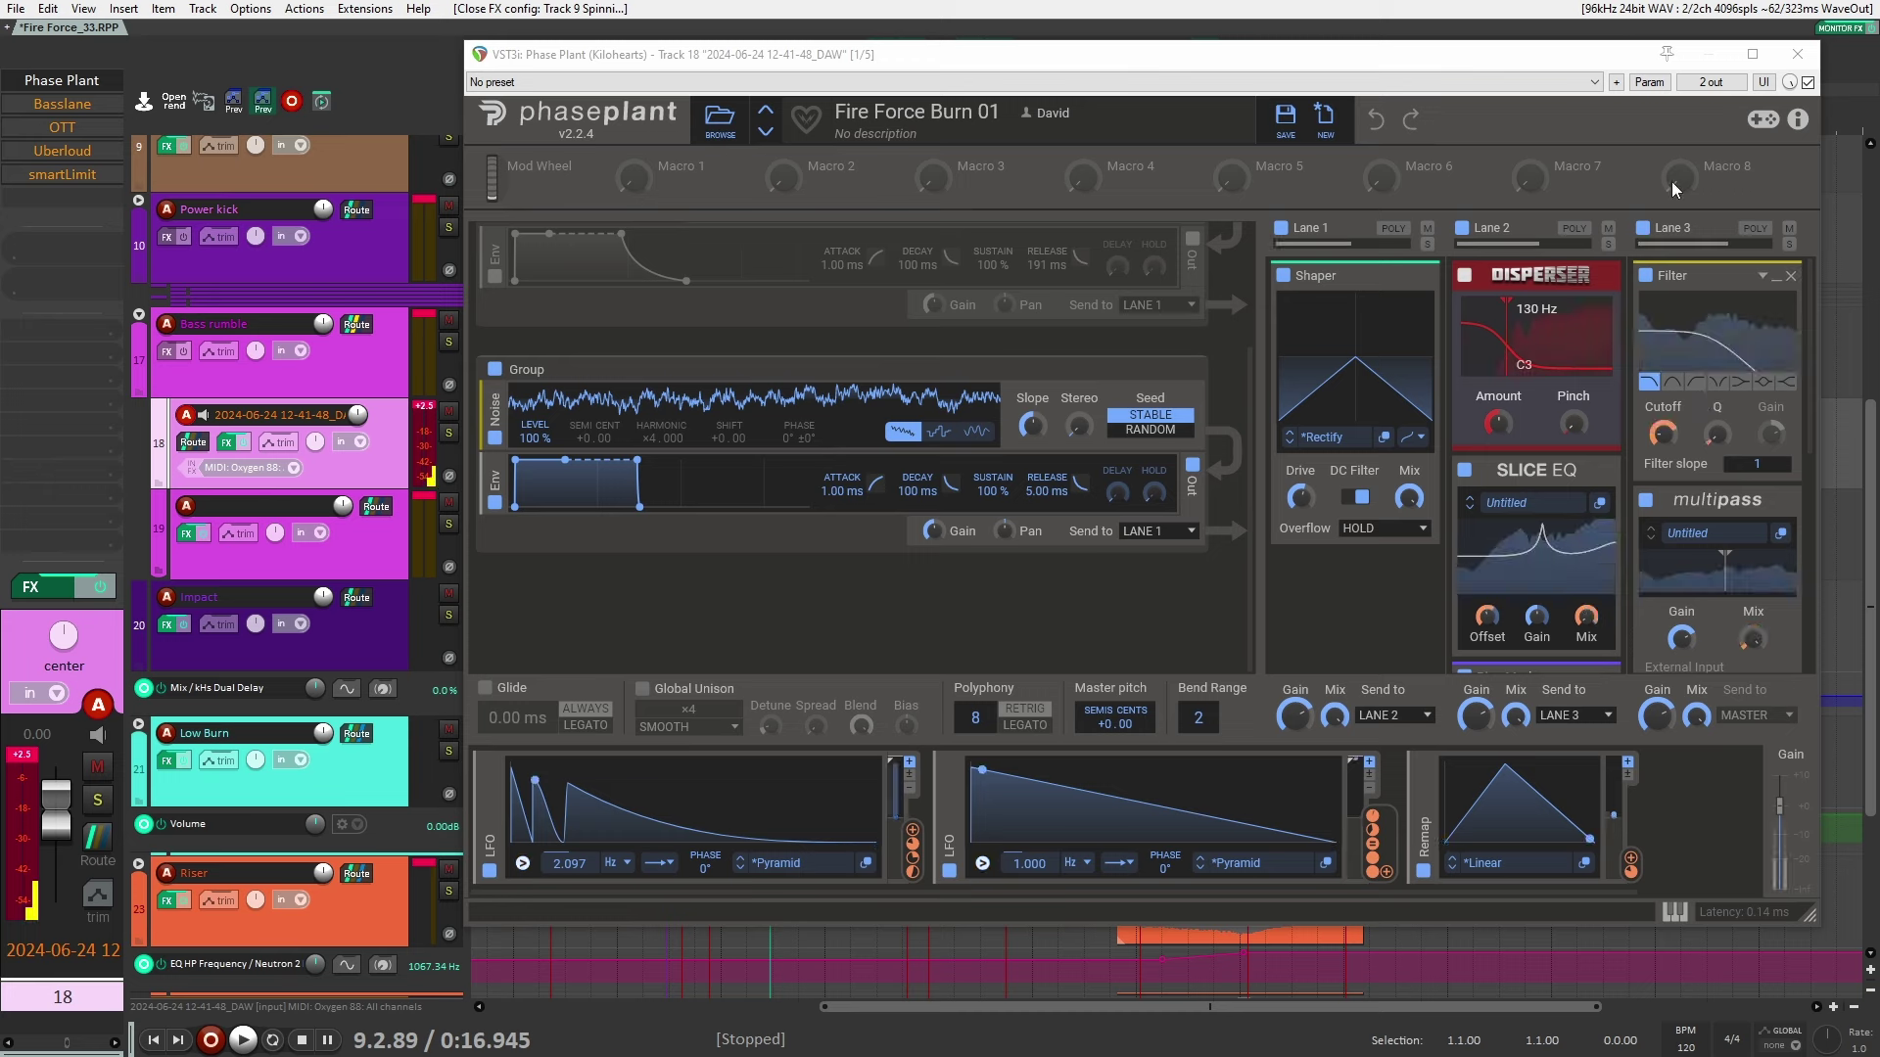
scroll(1678, 402, "down", 3)
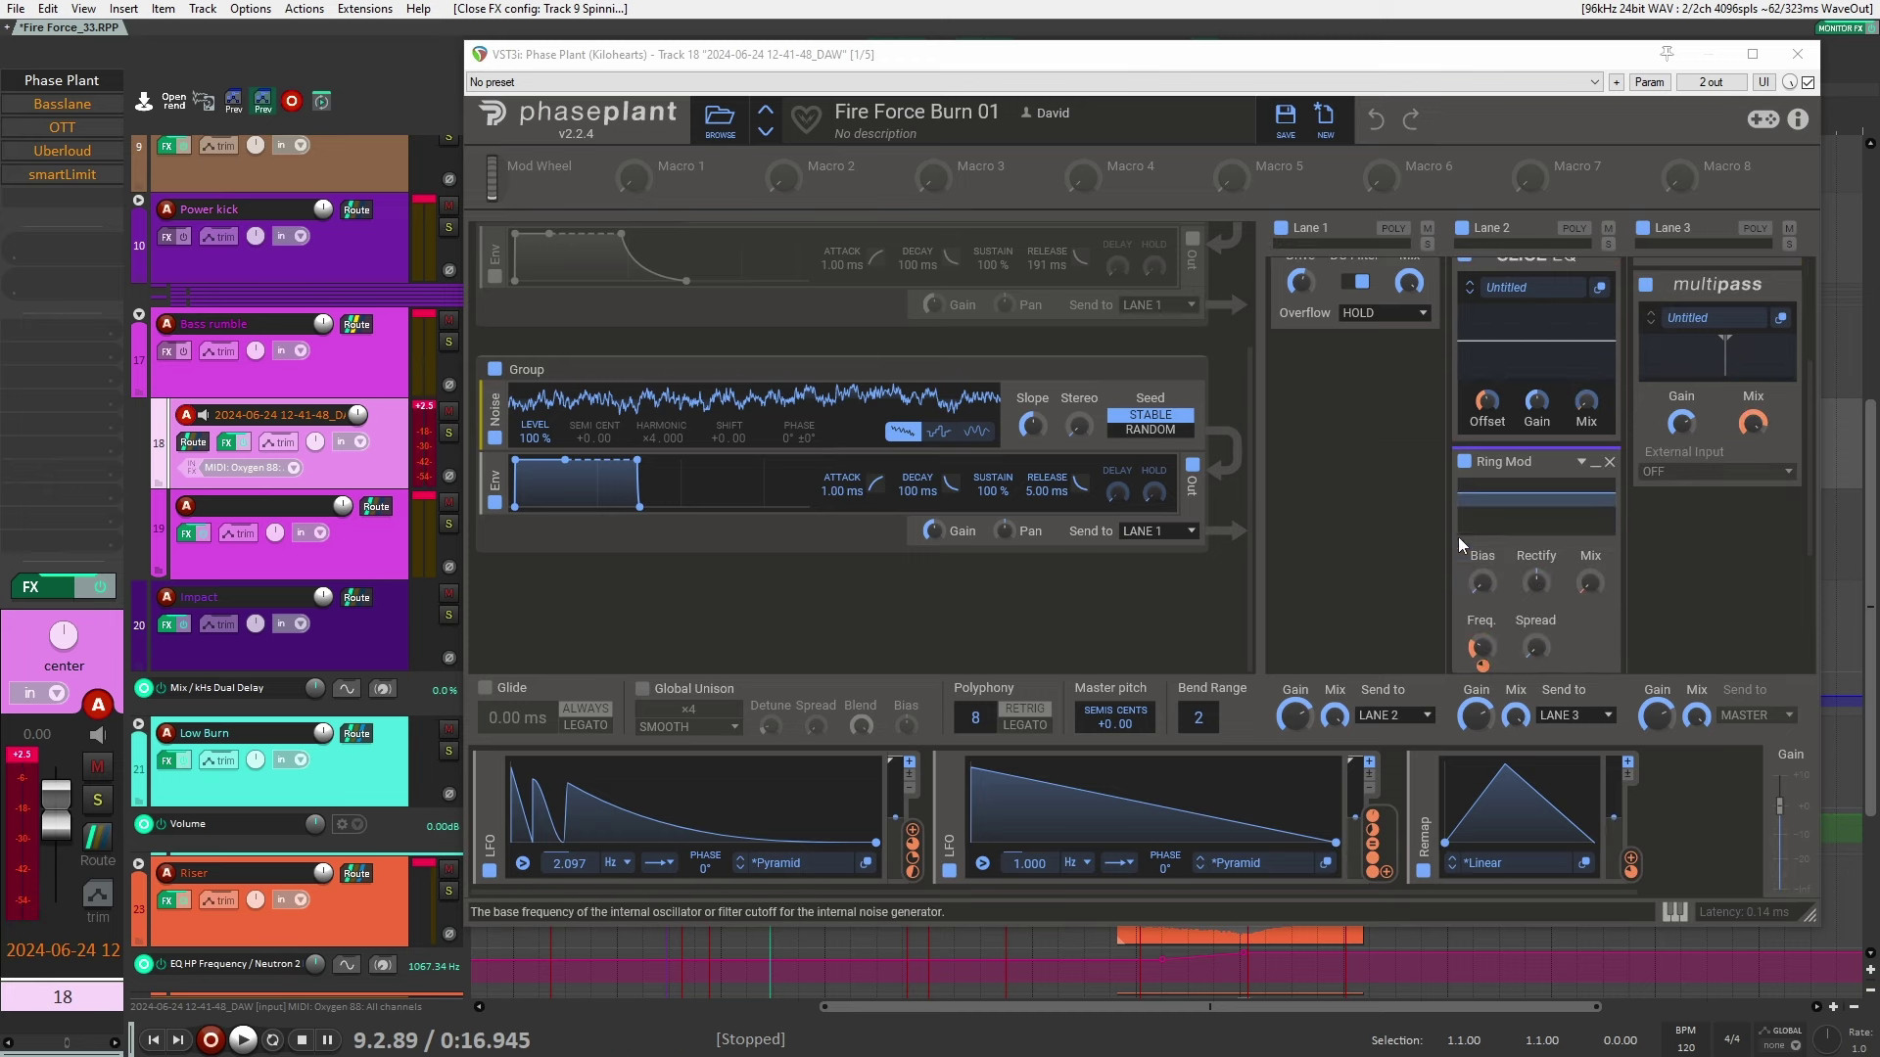
scroll(1515, 413, "up", 1)
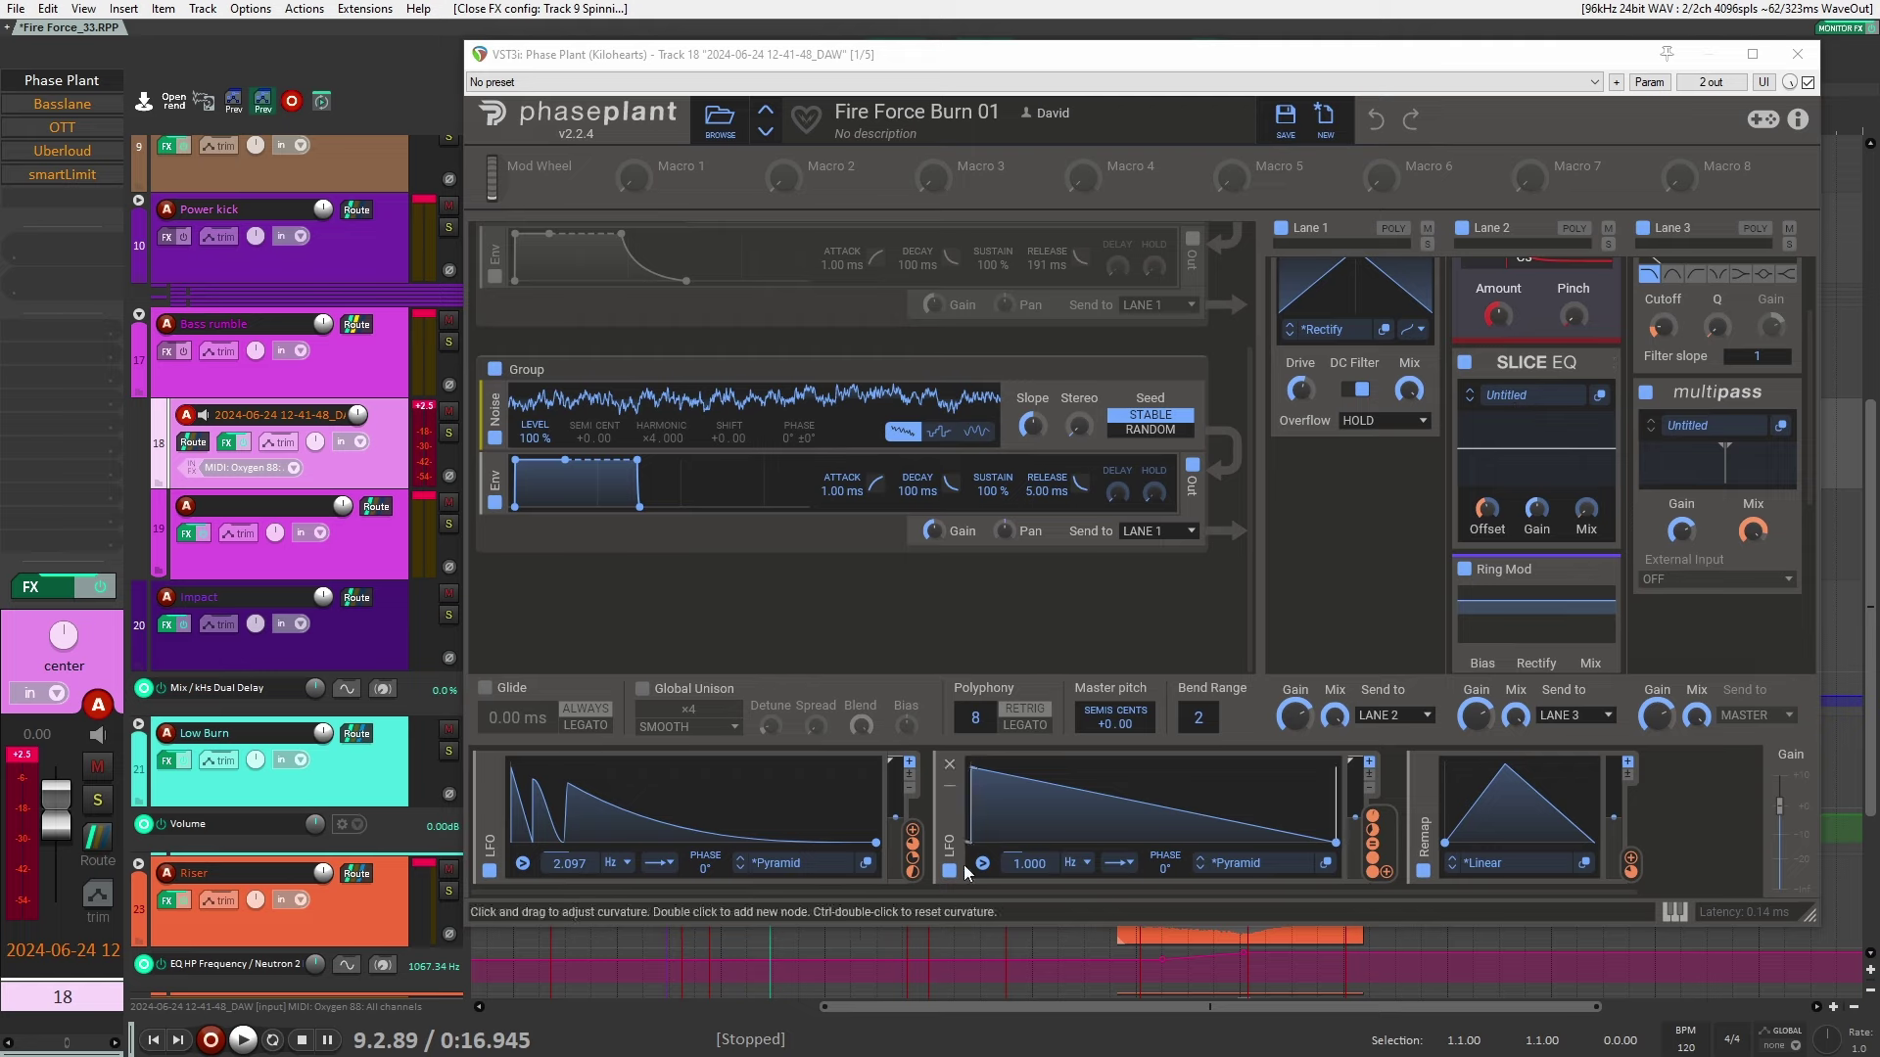
Examine Phase Plant's two LFOs and the Remap modulator along with the Filter, Slice EQ, Ring Mod and Multipass effects they could drive
mouse_move(919, 872)
scroll(1494, 438, "up", 1)
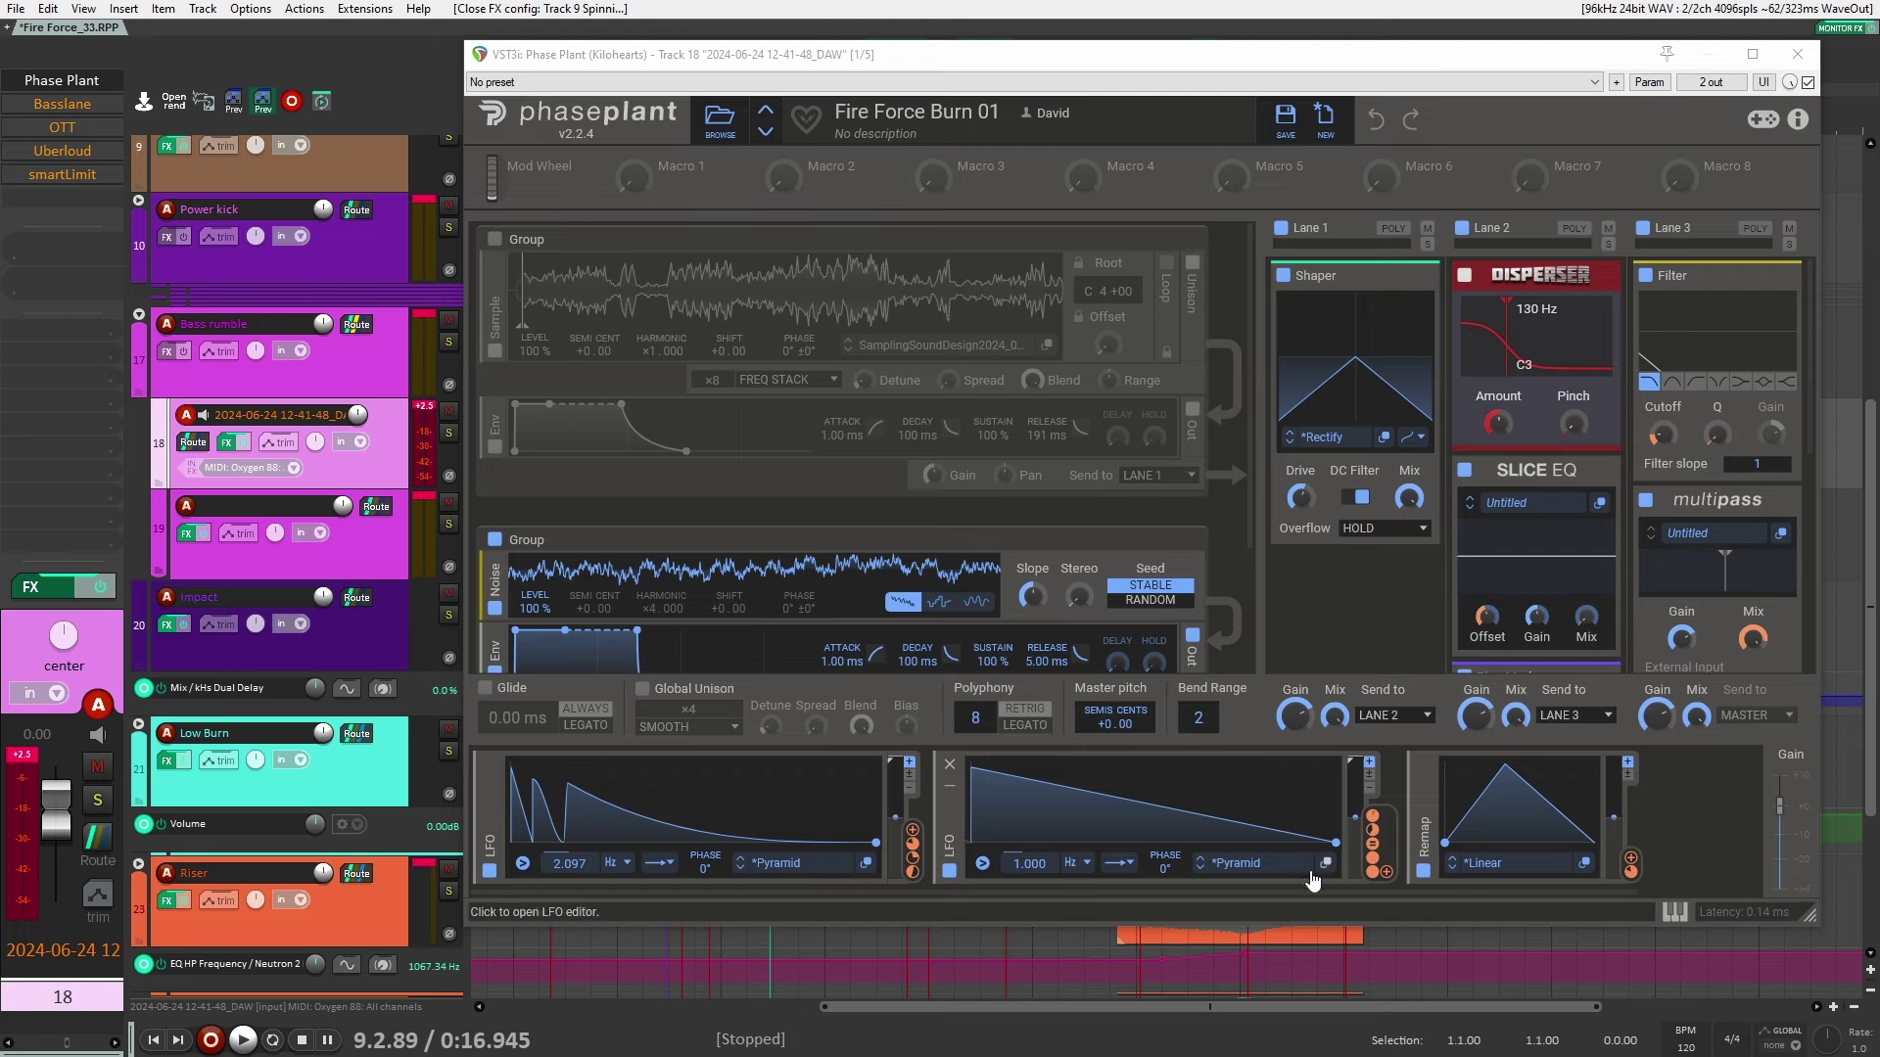
mouse_move(1371, 859)
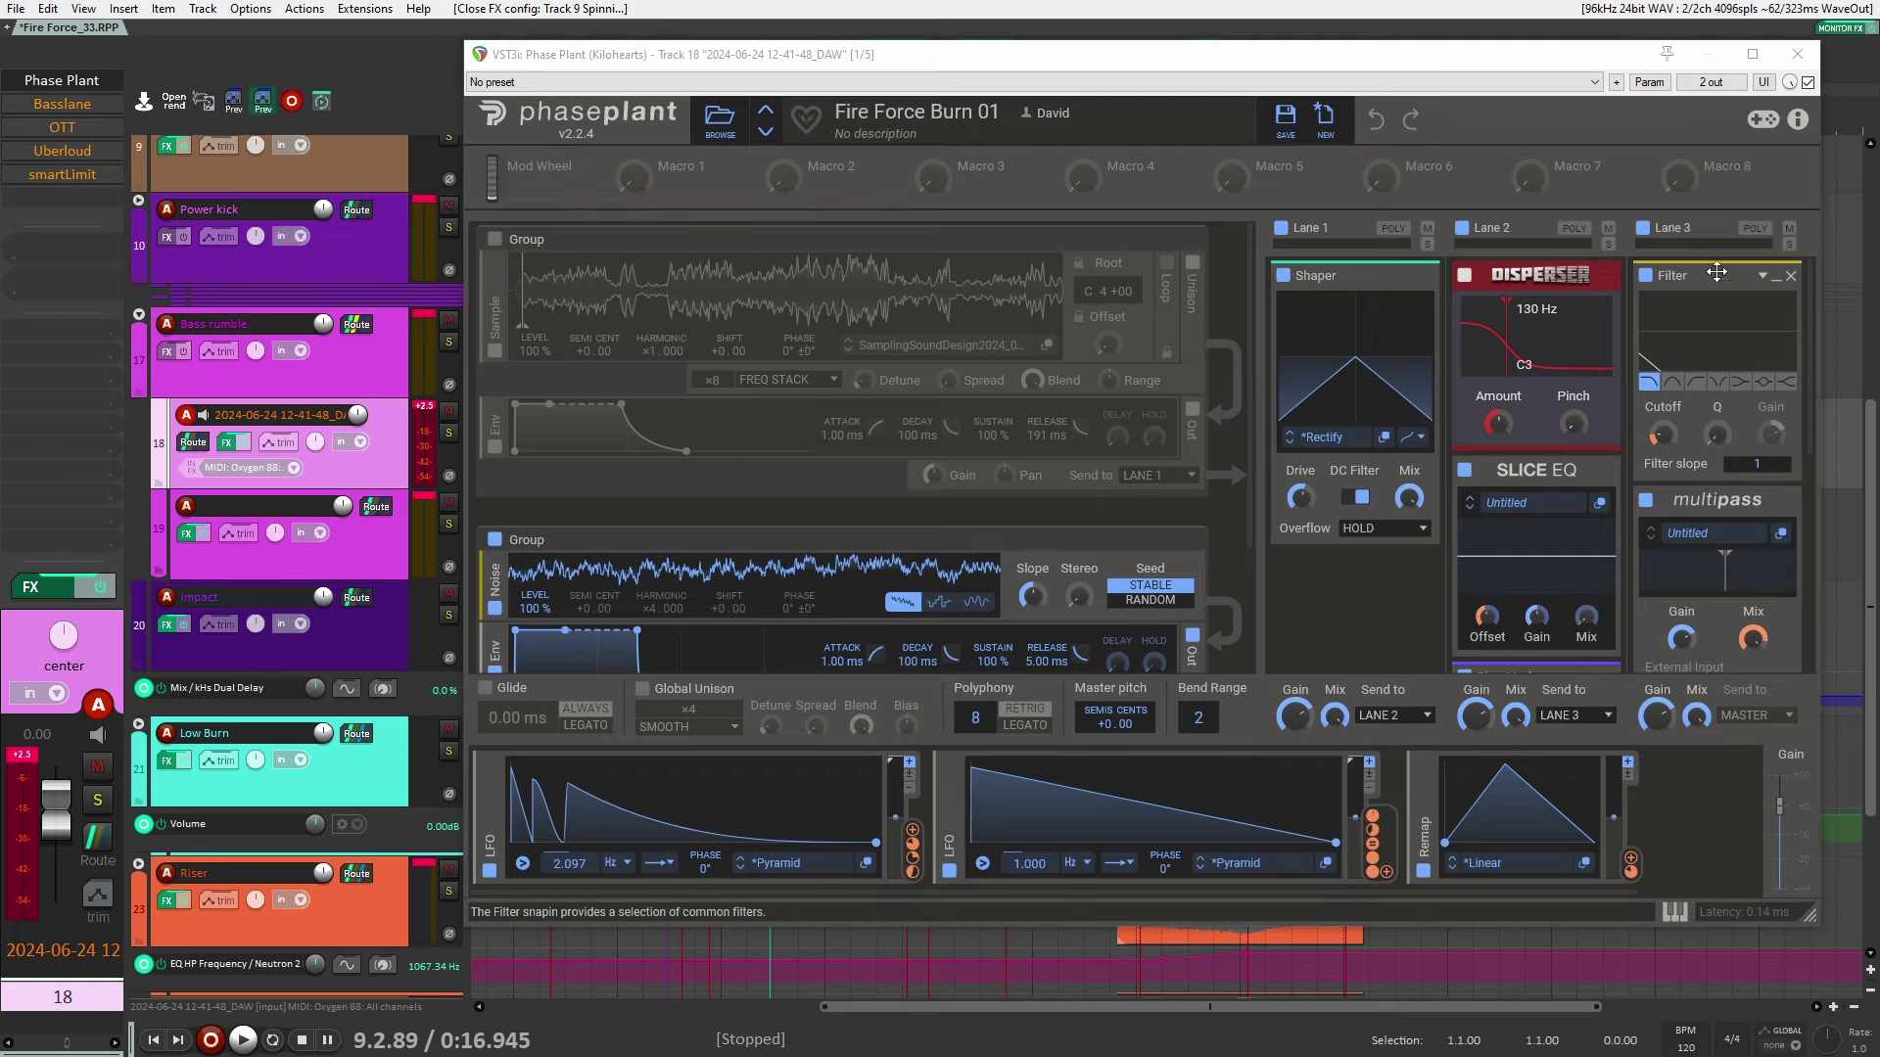
scroll(1618, 549, "down", 2)
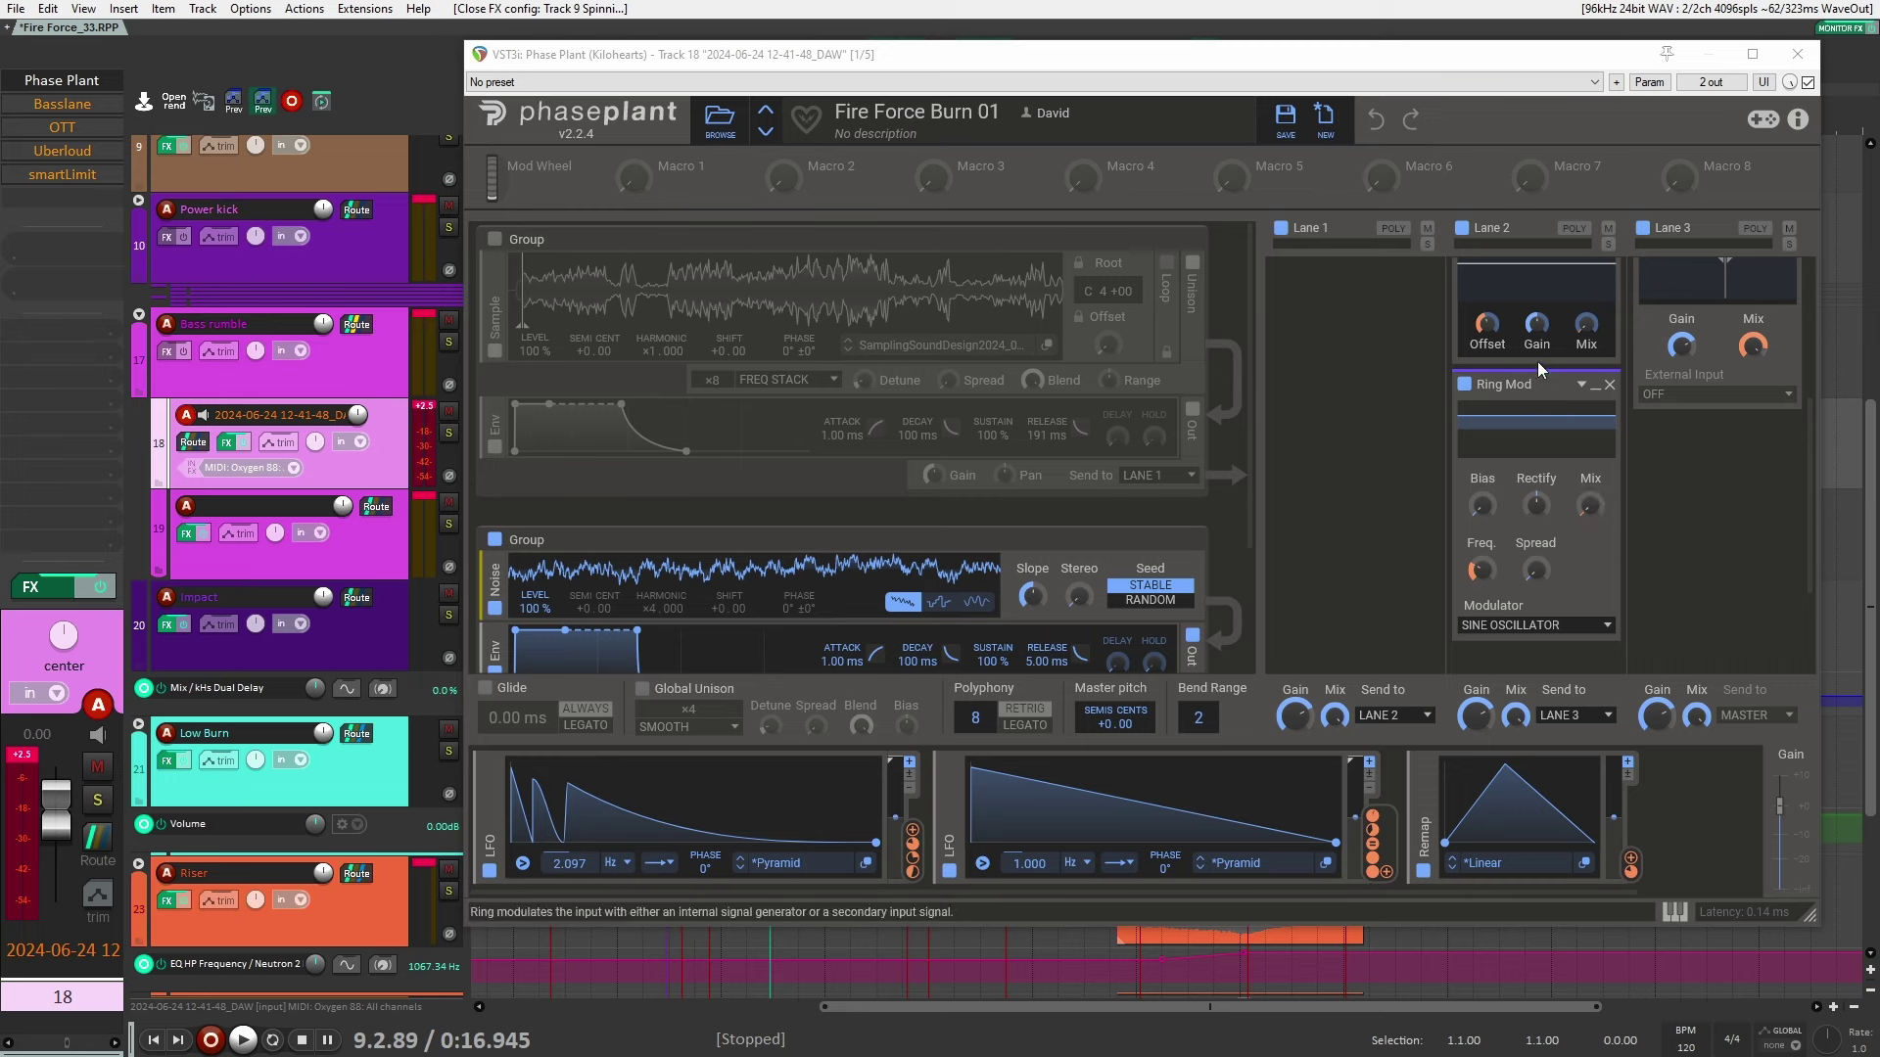
scroll(1564, 378, "up", 2)
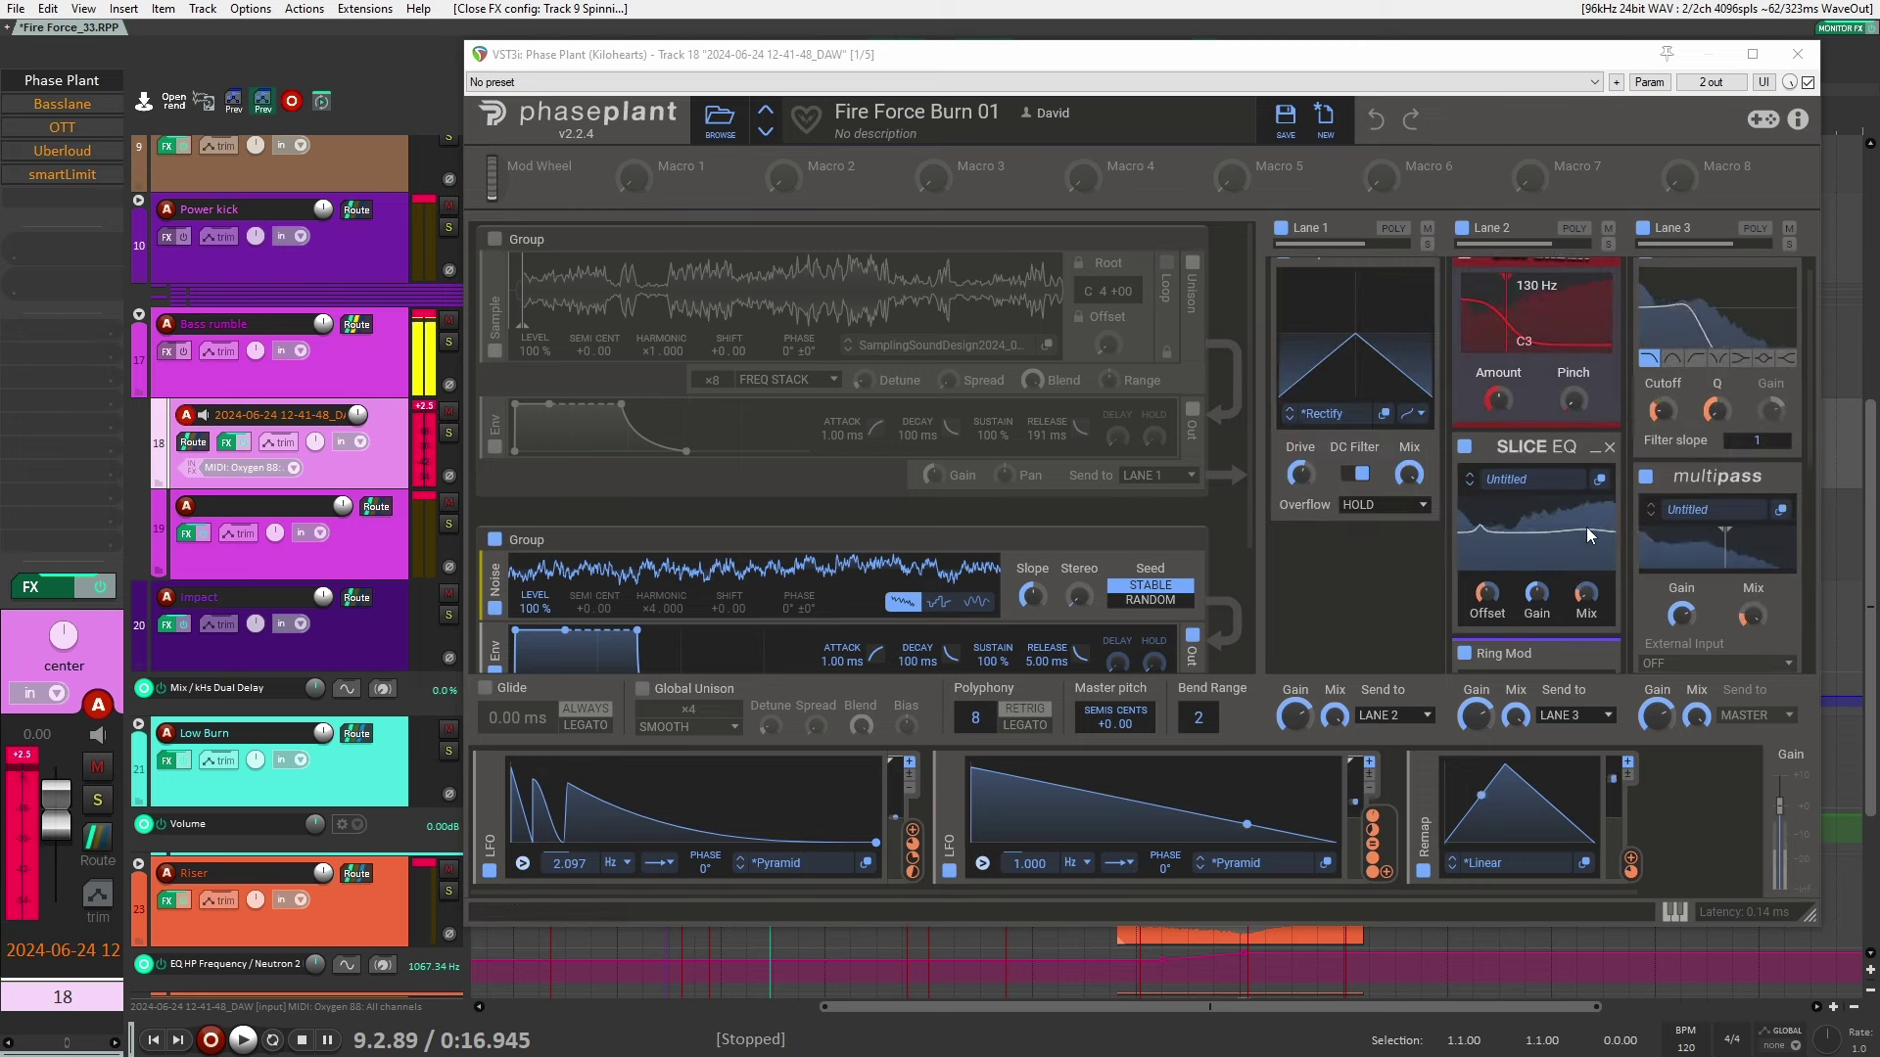
scroll(1654, 530, "down", 3)
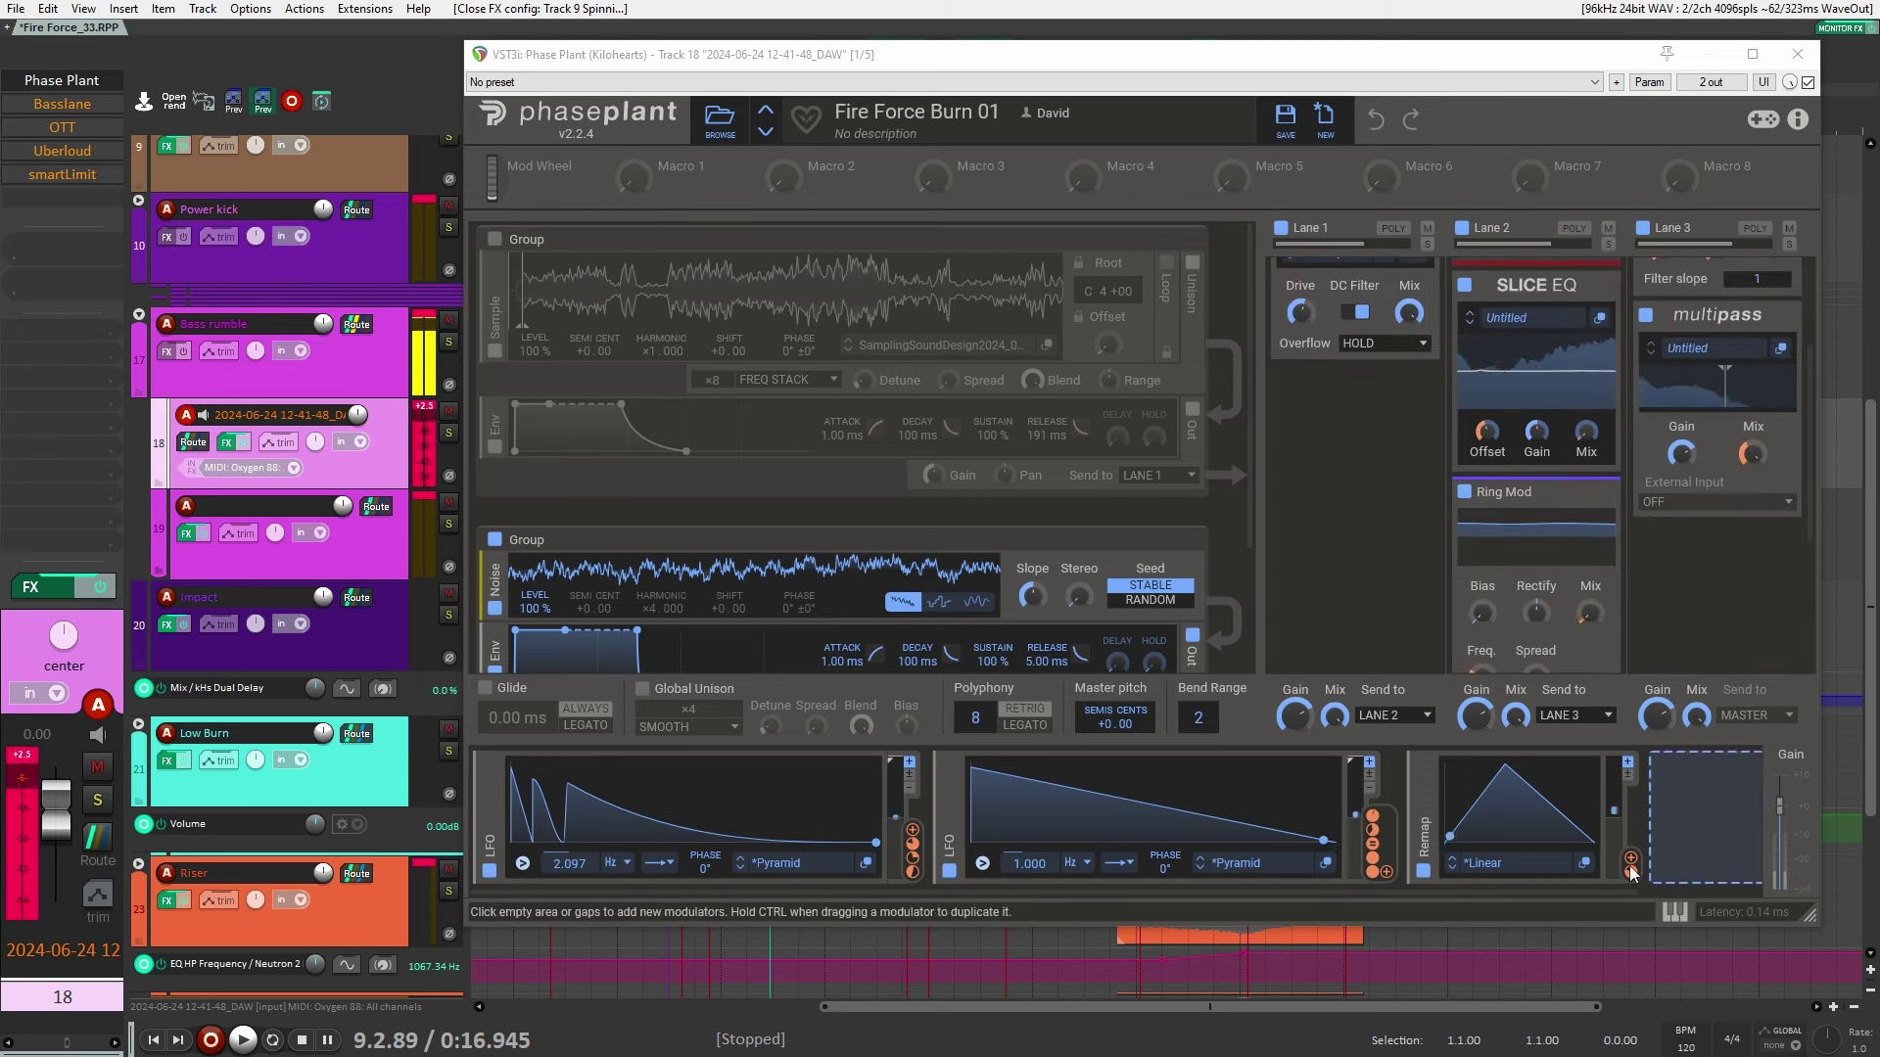
scroll(1746, 605, "up", 4)
scroll(1753, 612, "down", 1)
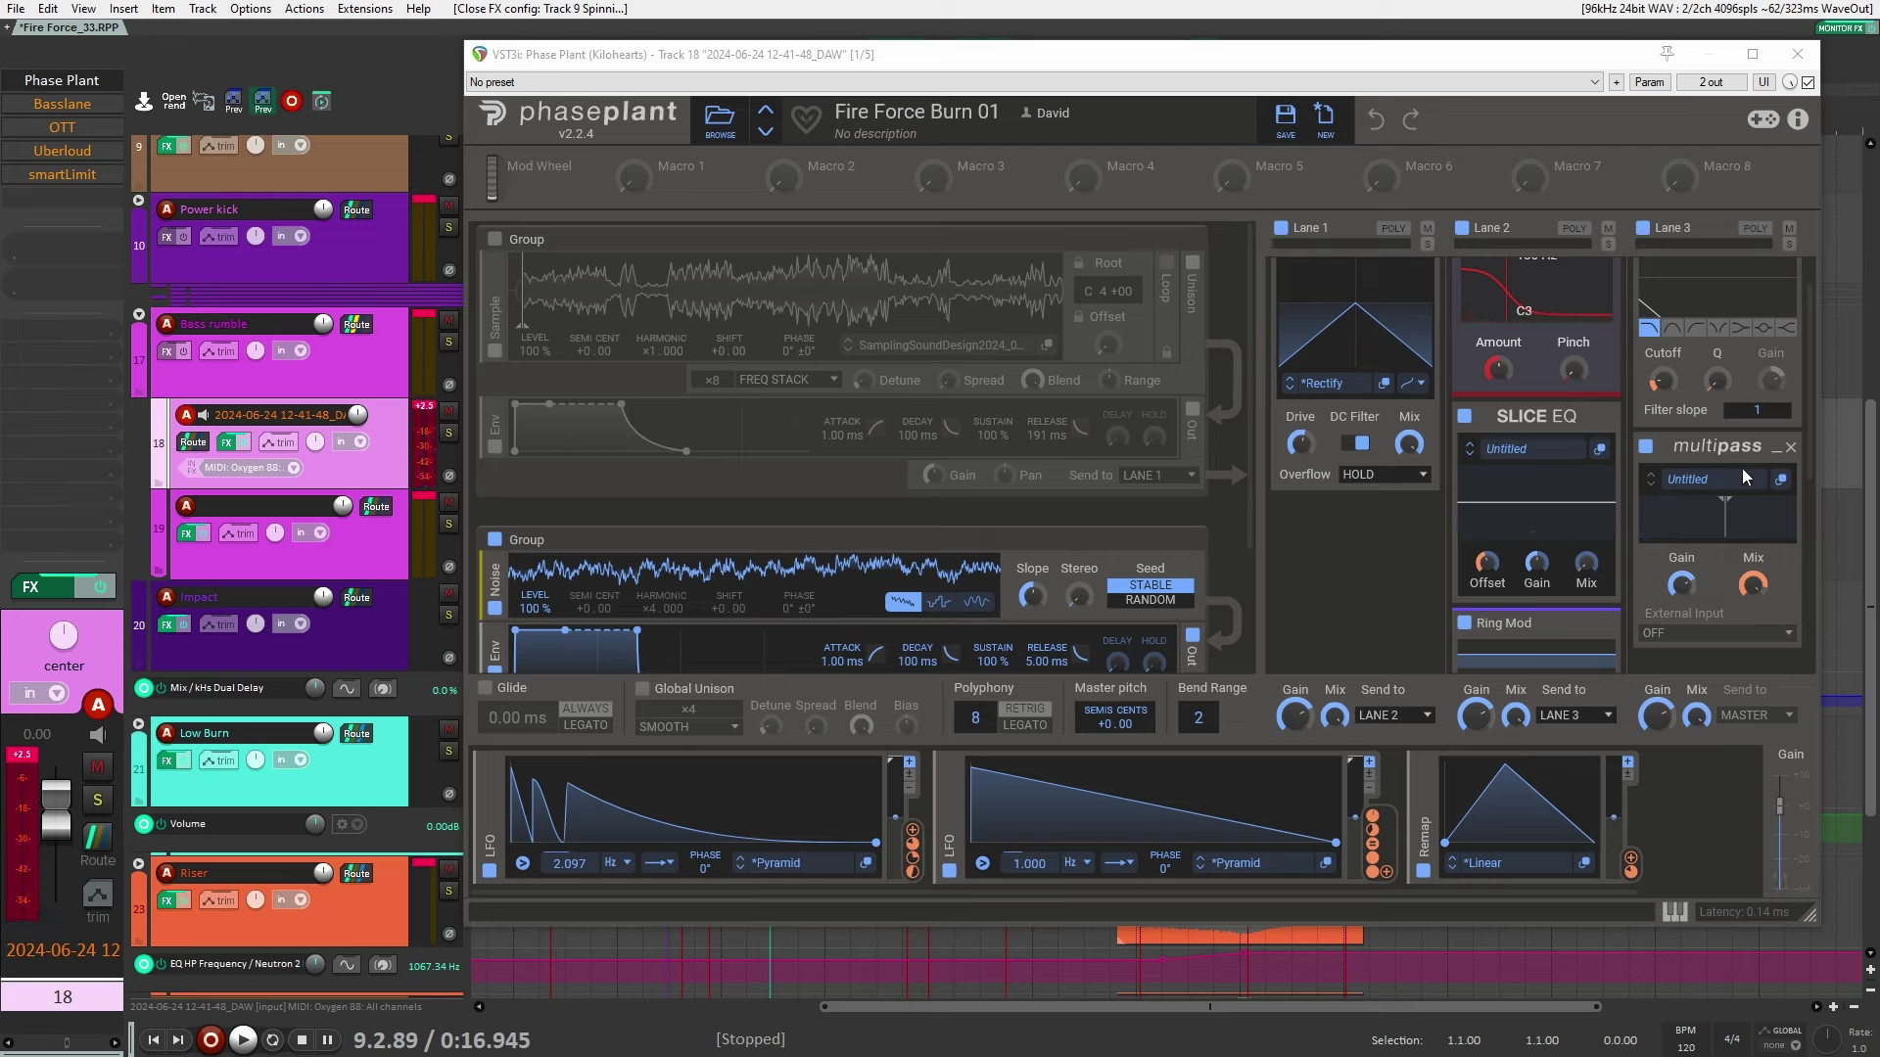
Show the Multipass editor from Lane 3 with its Shaper band, and close it
left_click(1781, 479)
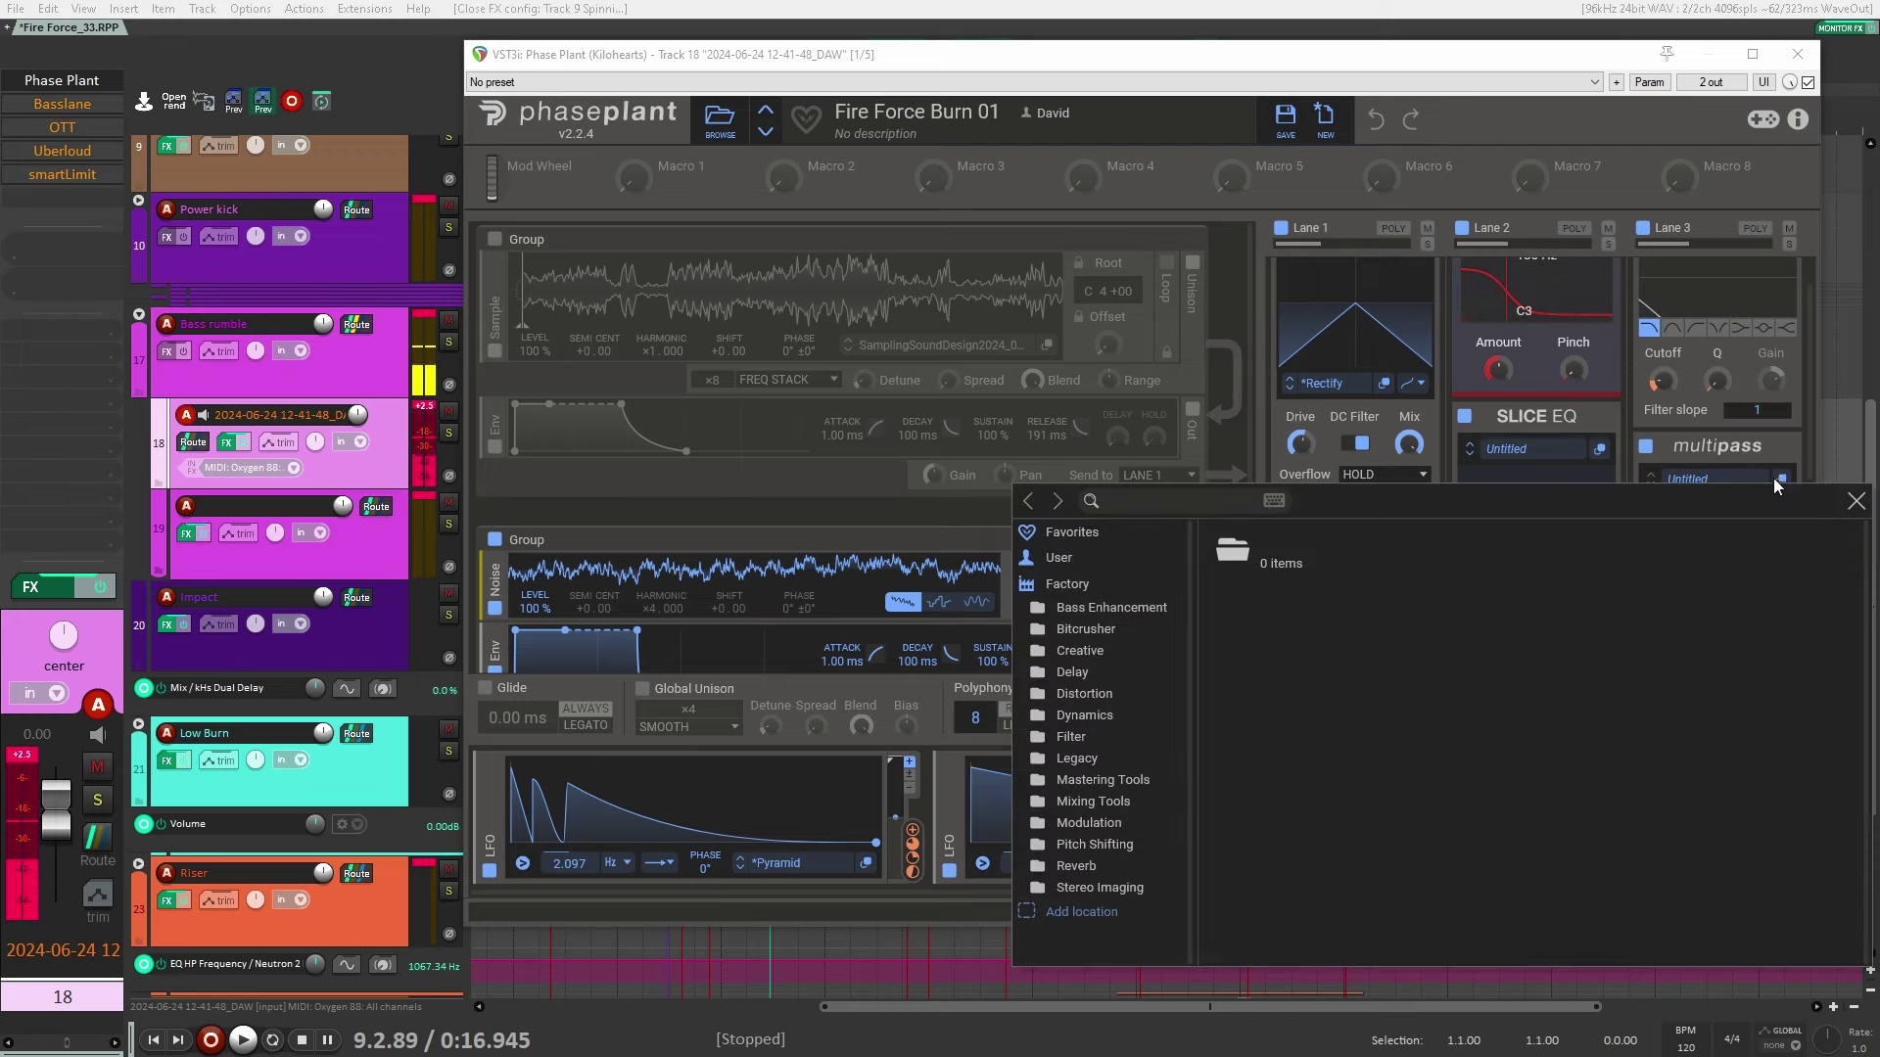
left_click(1781, 479)
left_click(1781, 480)
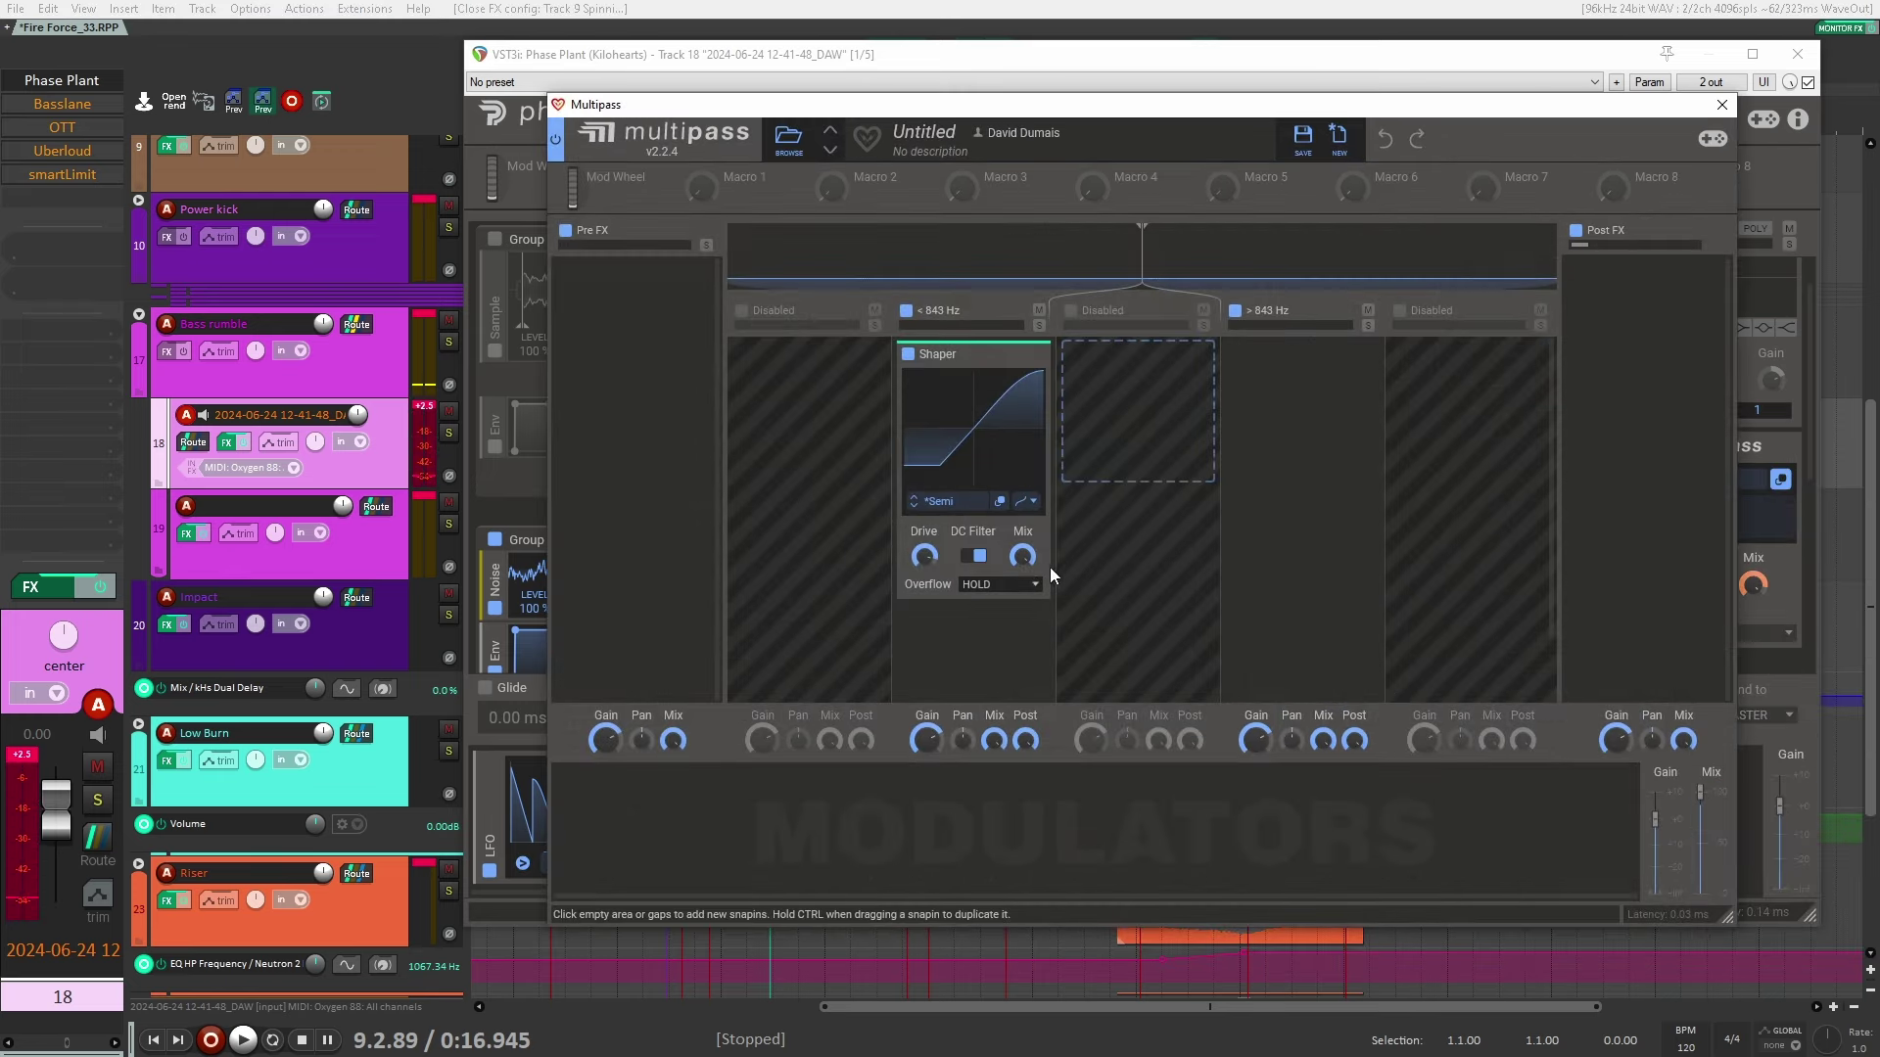
left_click(1720, 106)
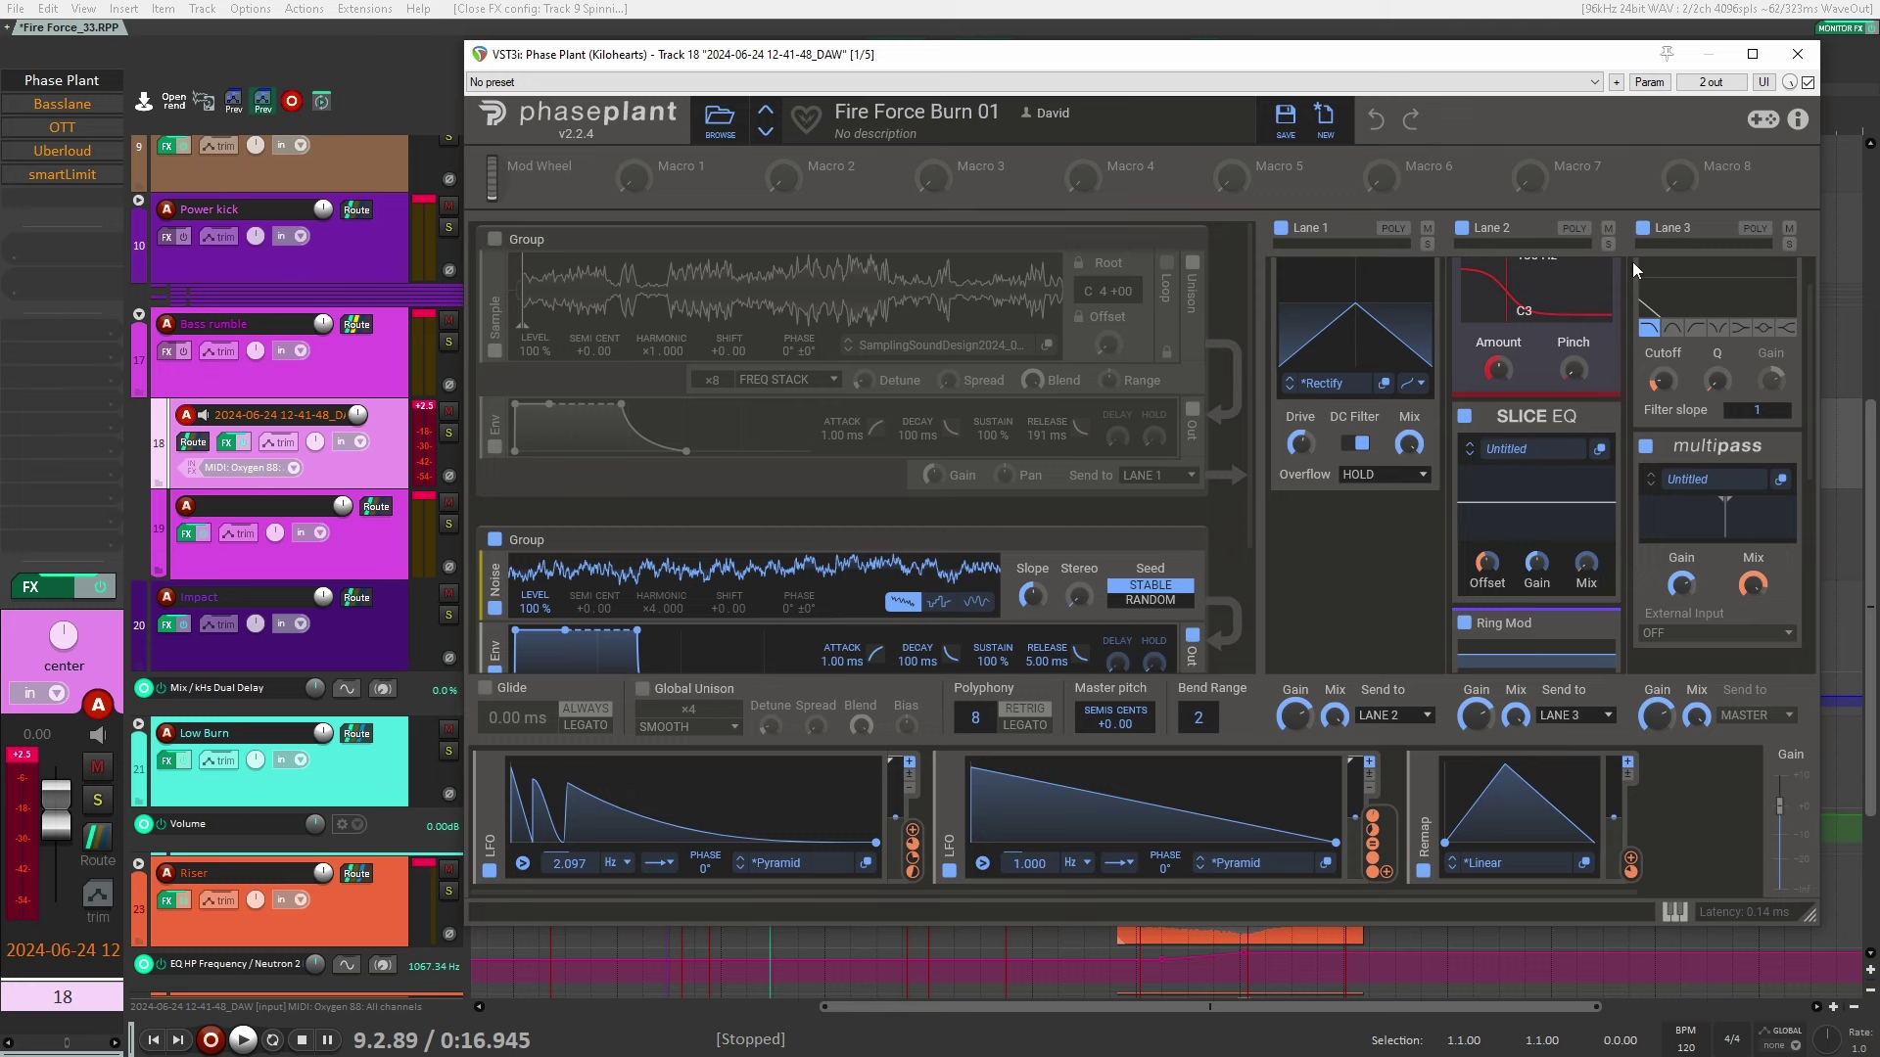
Disable Lane 3 and Lane 2 in Phase Plant, audition Lane 1 alone, and re-enable Lanes 2 and 3 one by one
left_click(1643, 227)
left_click(1462, 227)
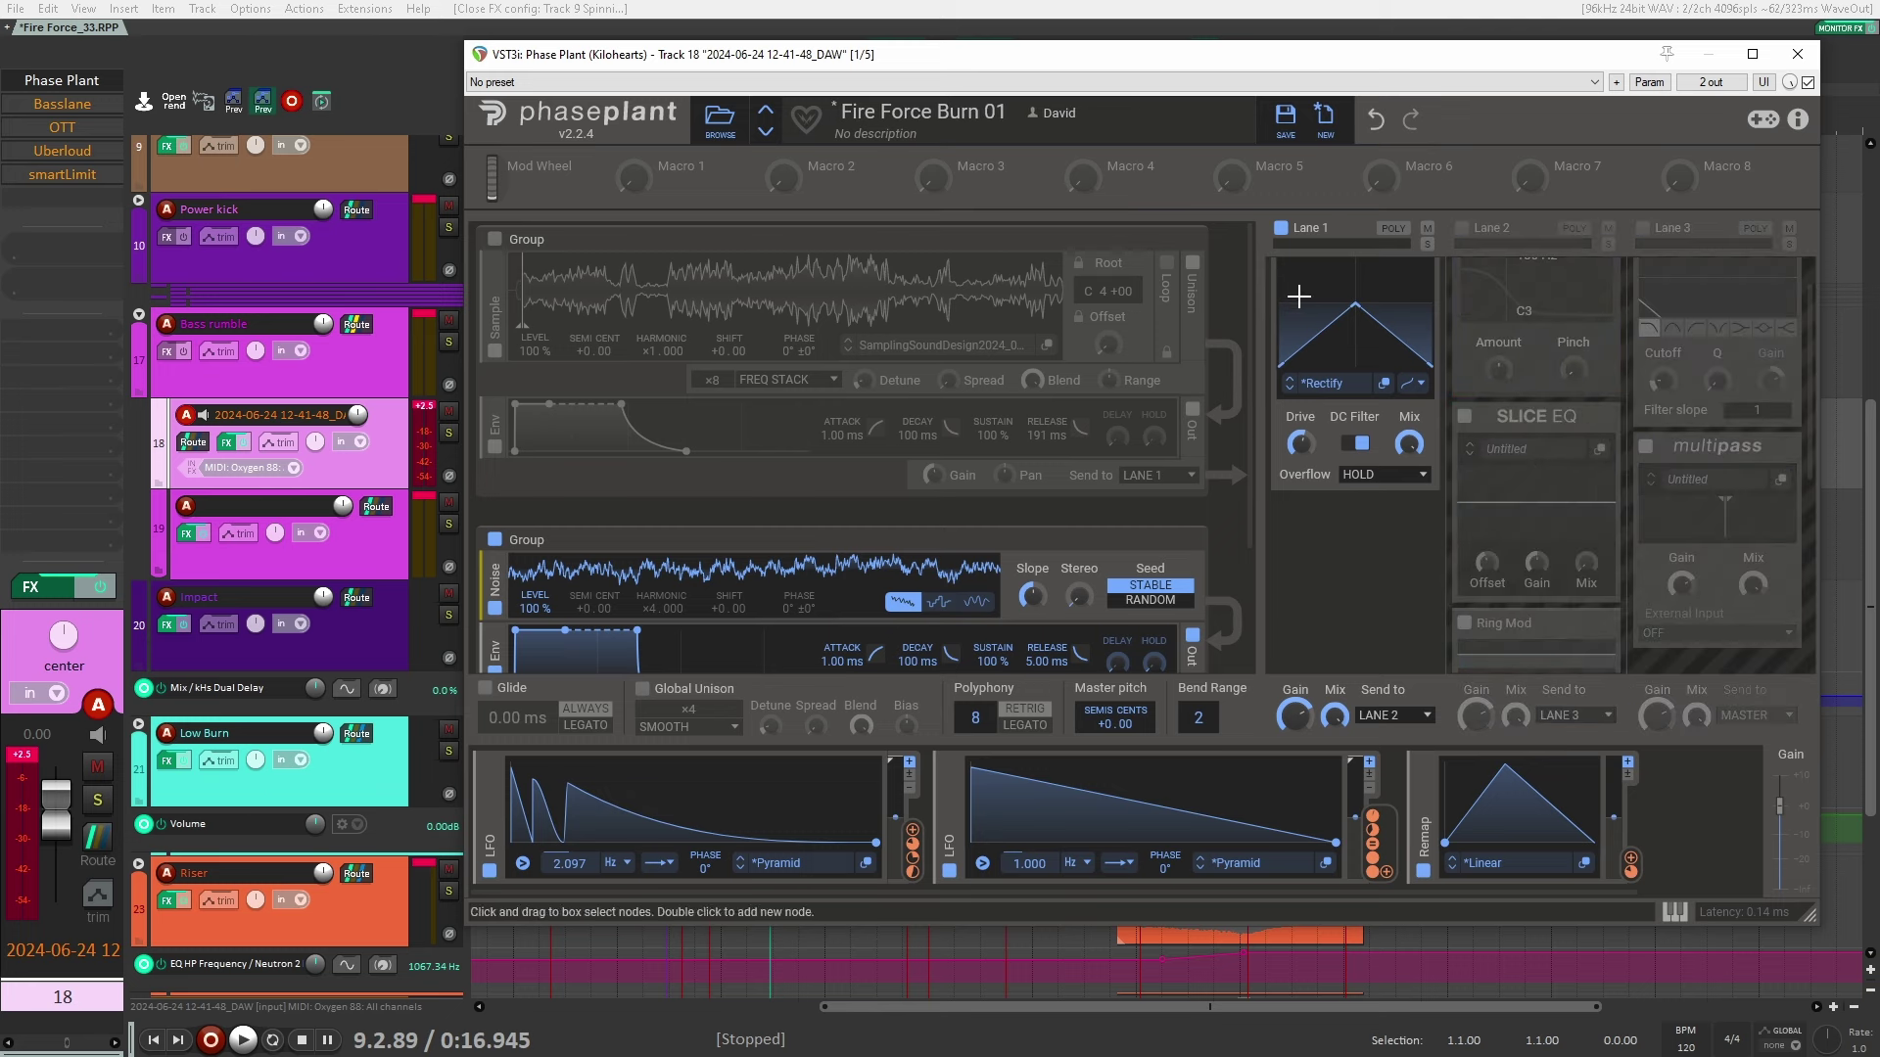
scroll(1298, 295, "up", 1)
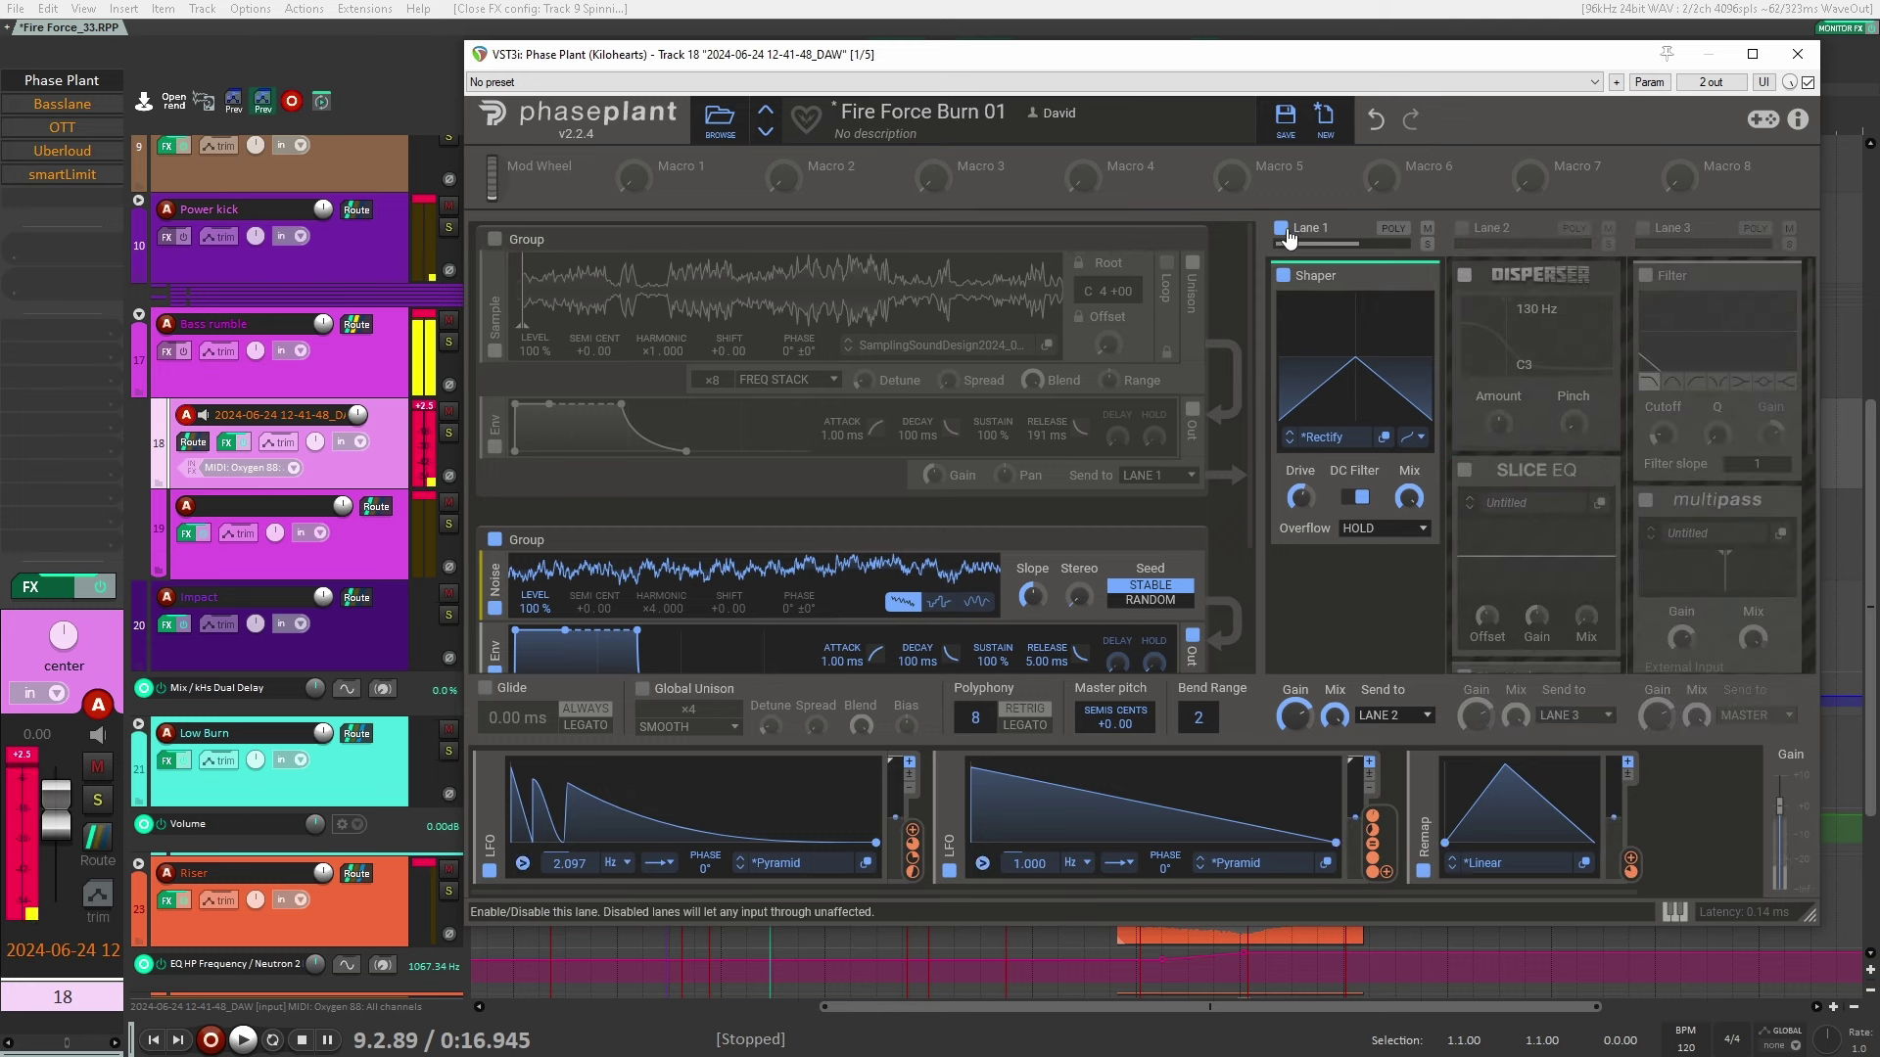
left_click(1462, 228)
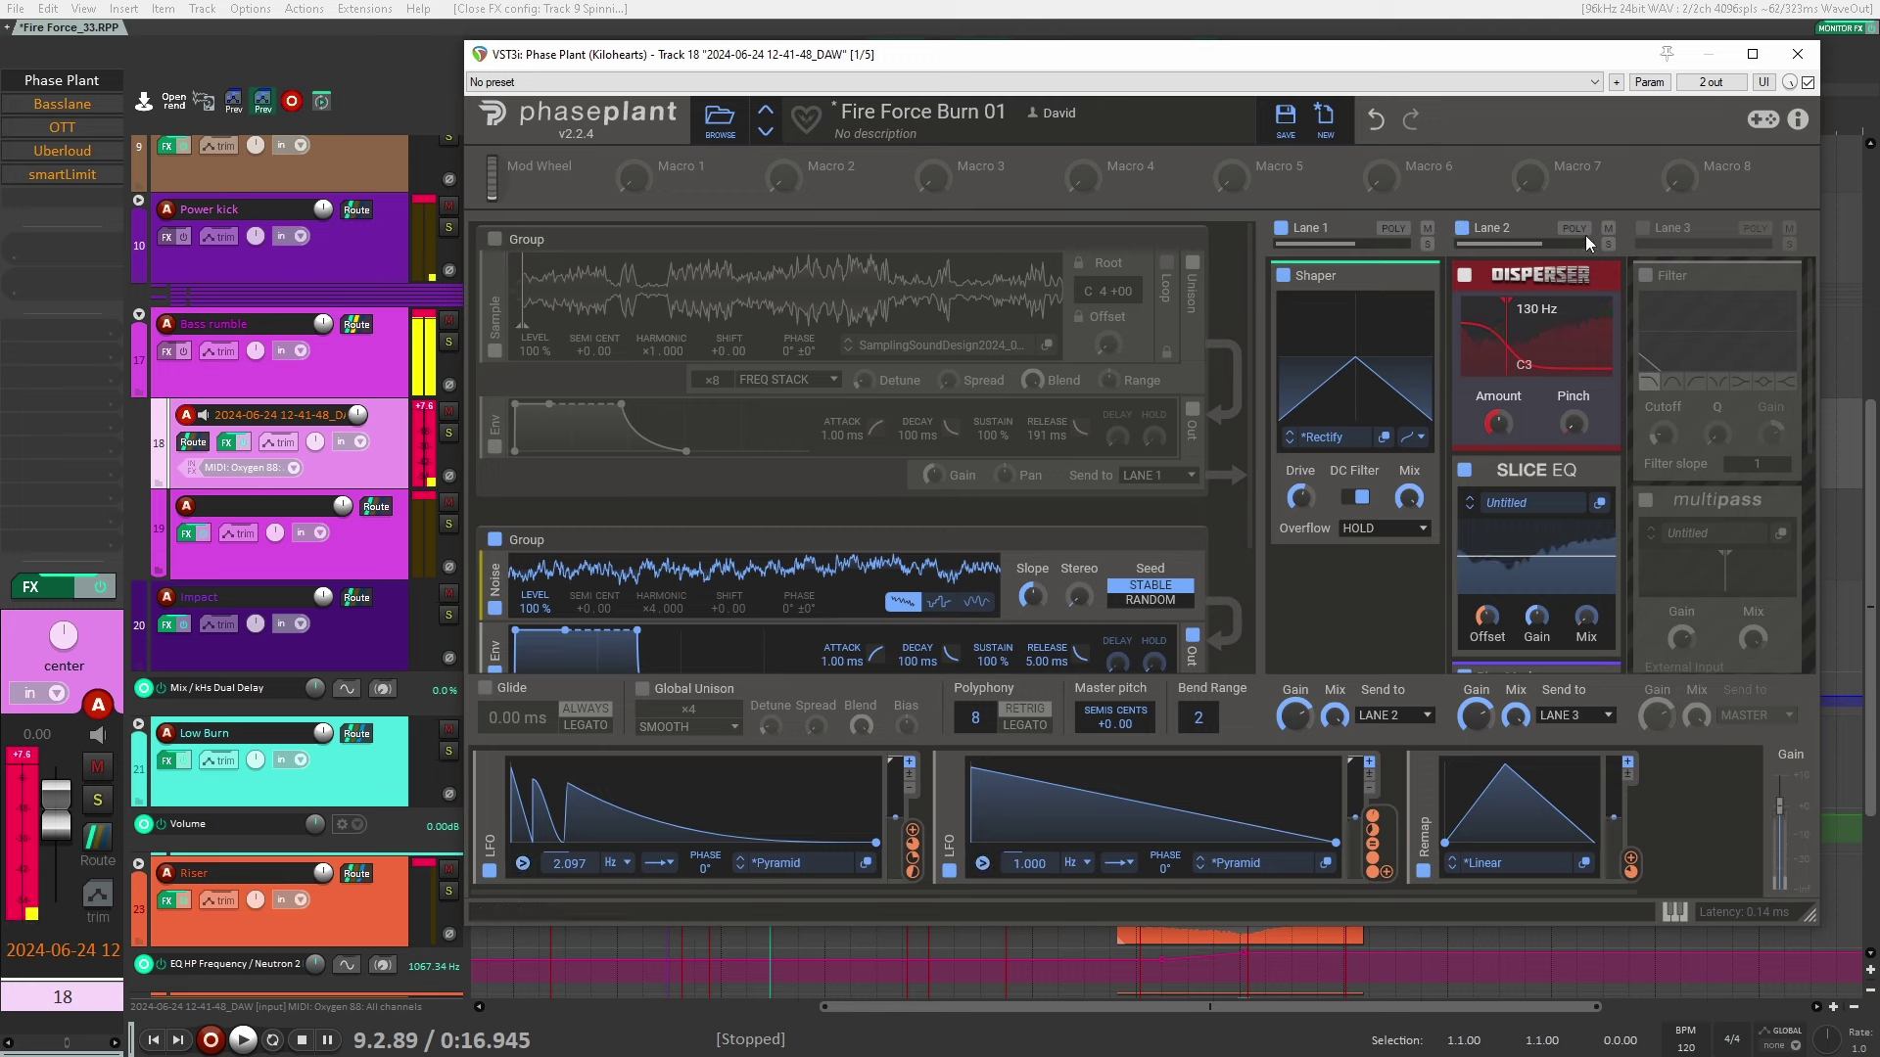
left_click(1643, 228)
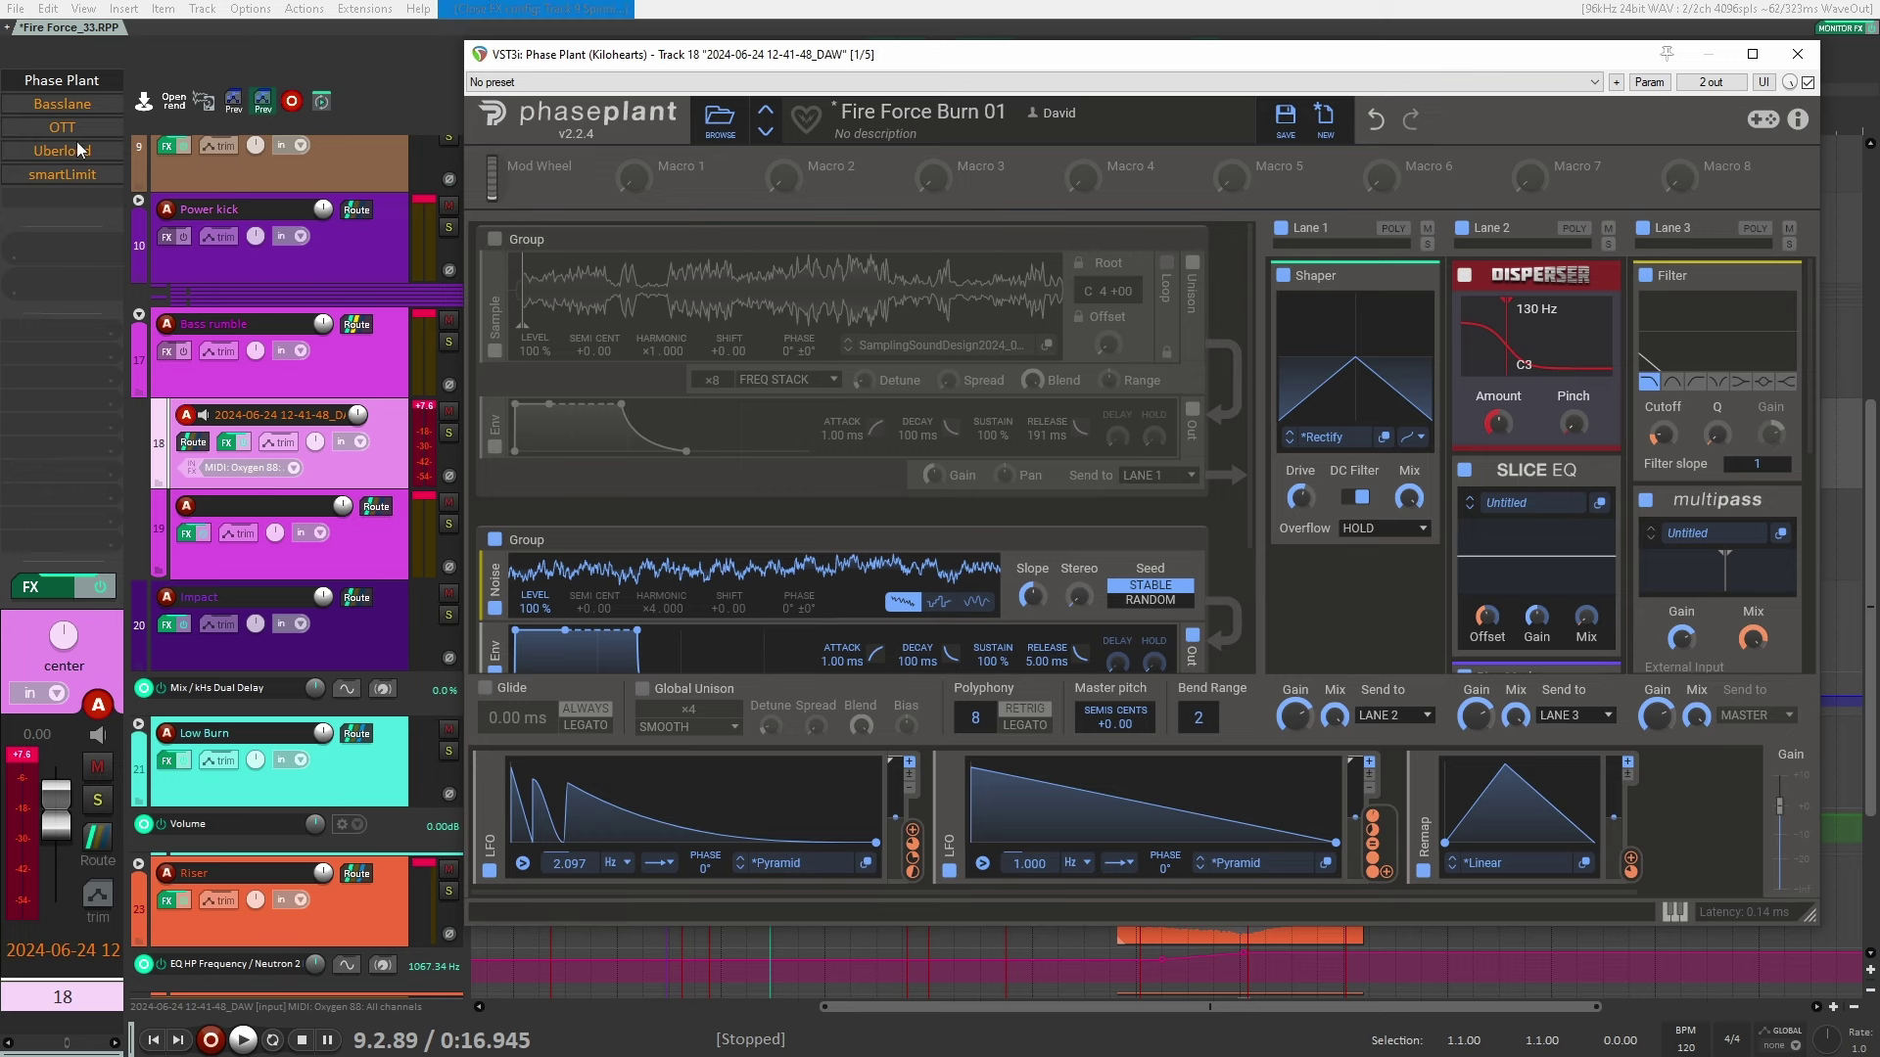
Enable Basslane, OTT, Uberloud and smartLimit in turn on track 18, show each one's settings, and close the plug-ins
left_click(63, 104, "shift")
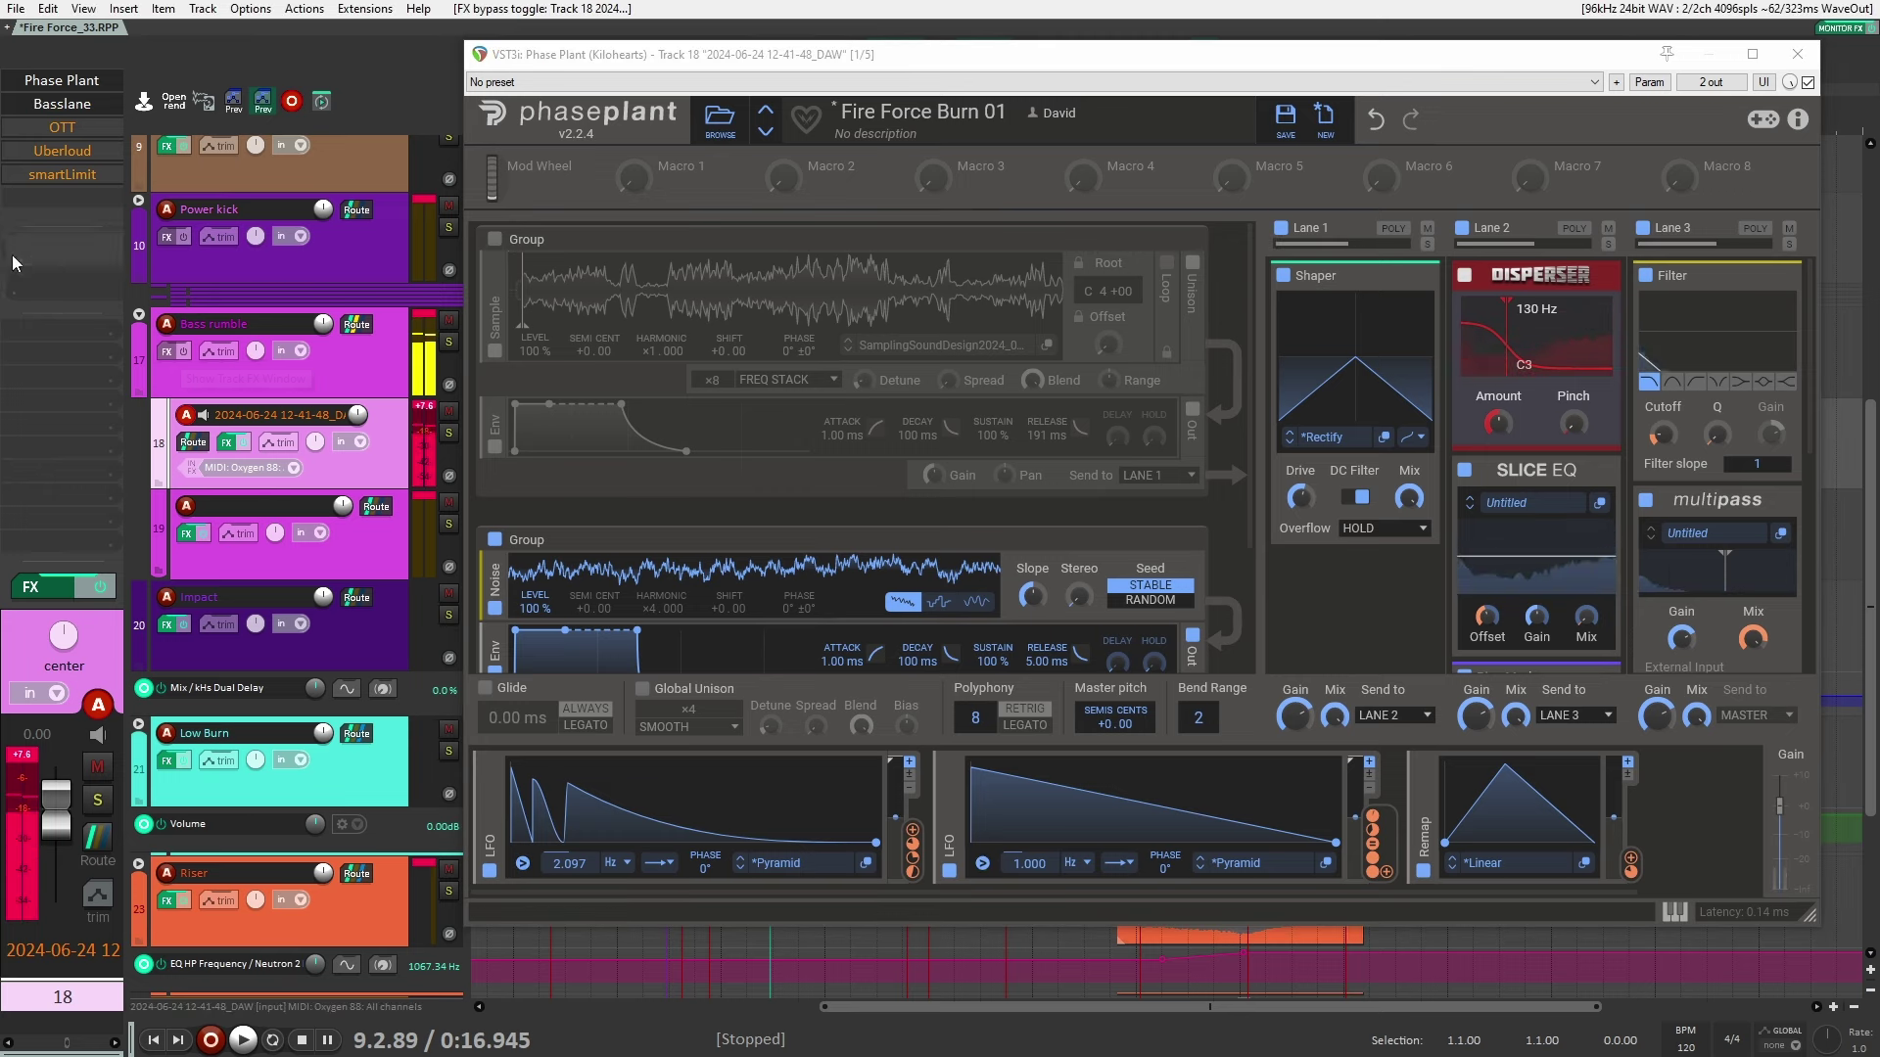
left_click(61, 105)
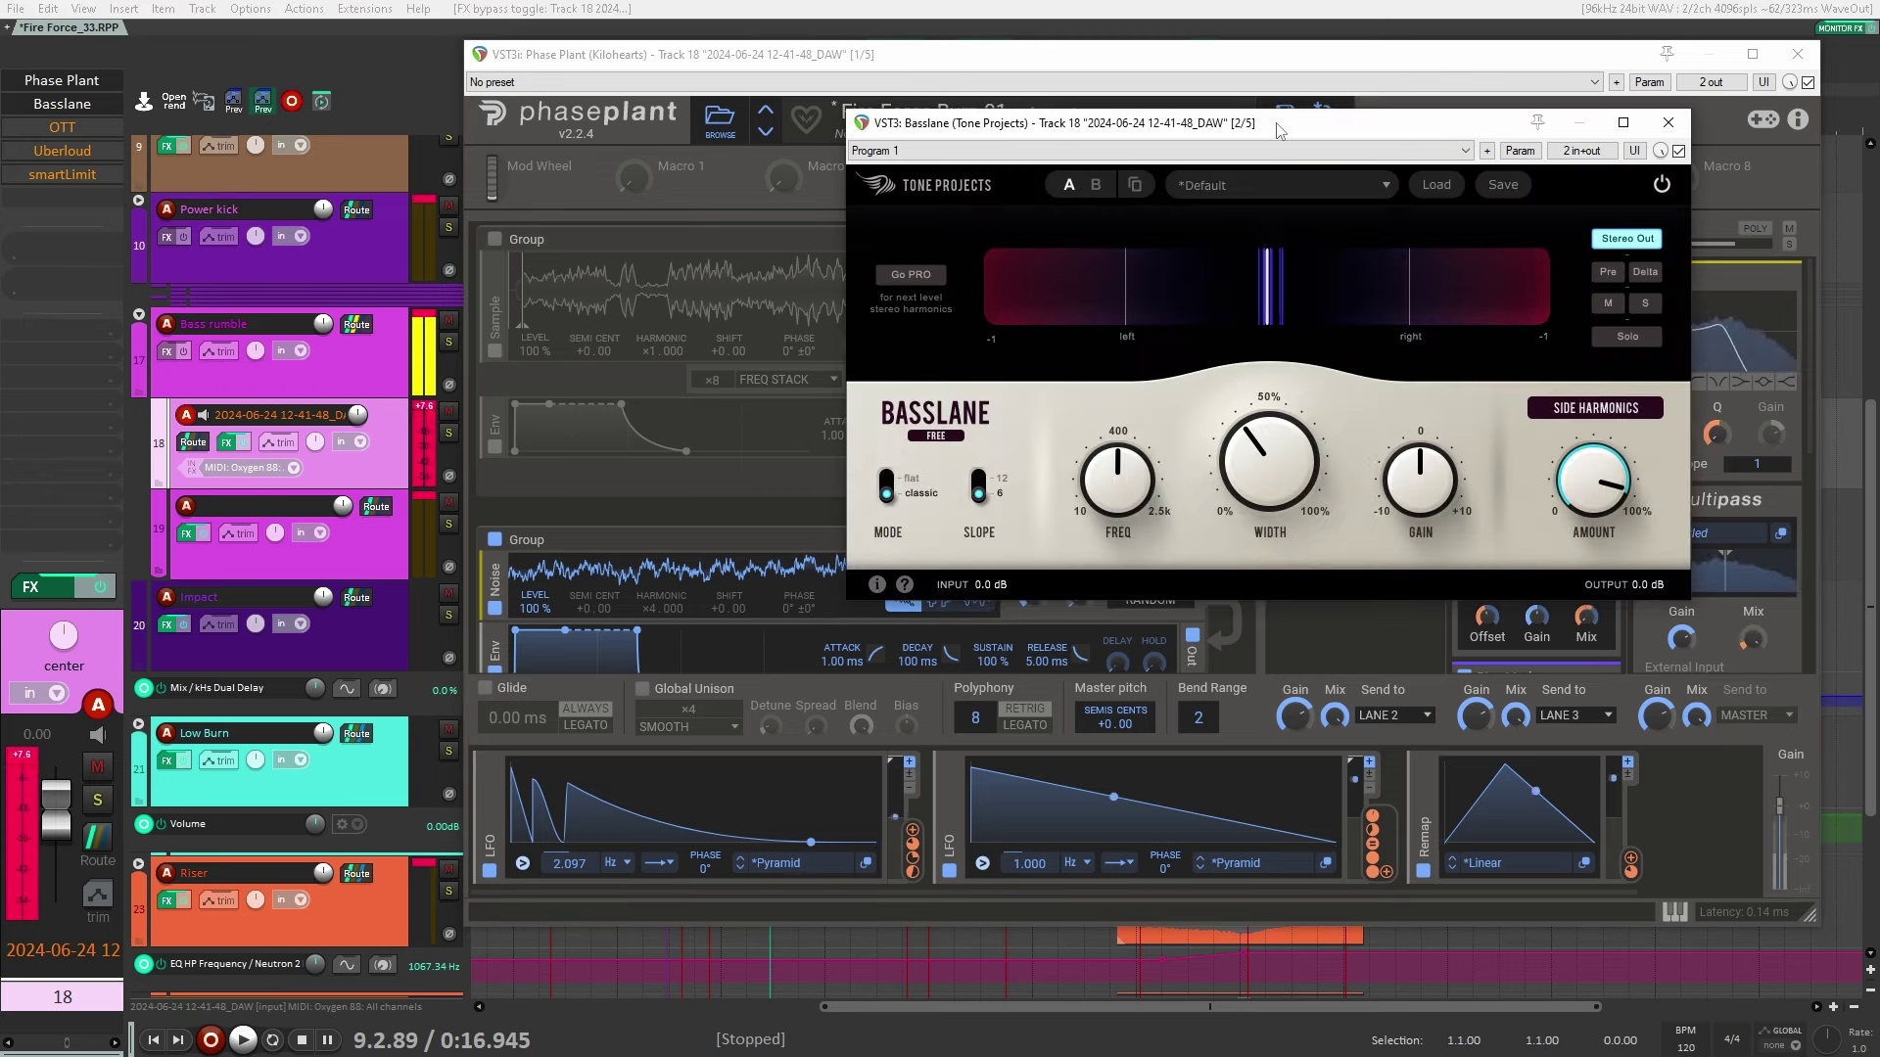
left_click(61, 129)
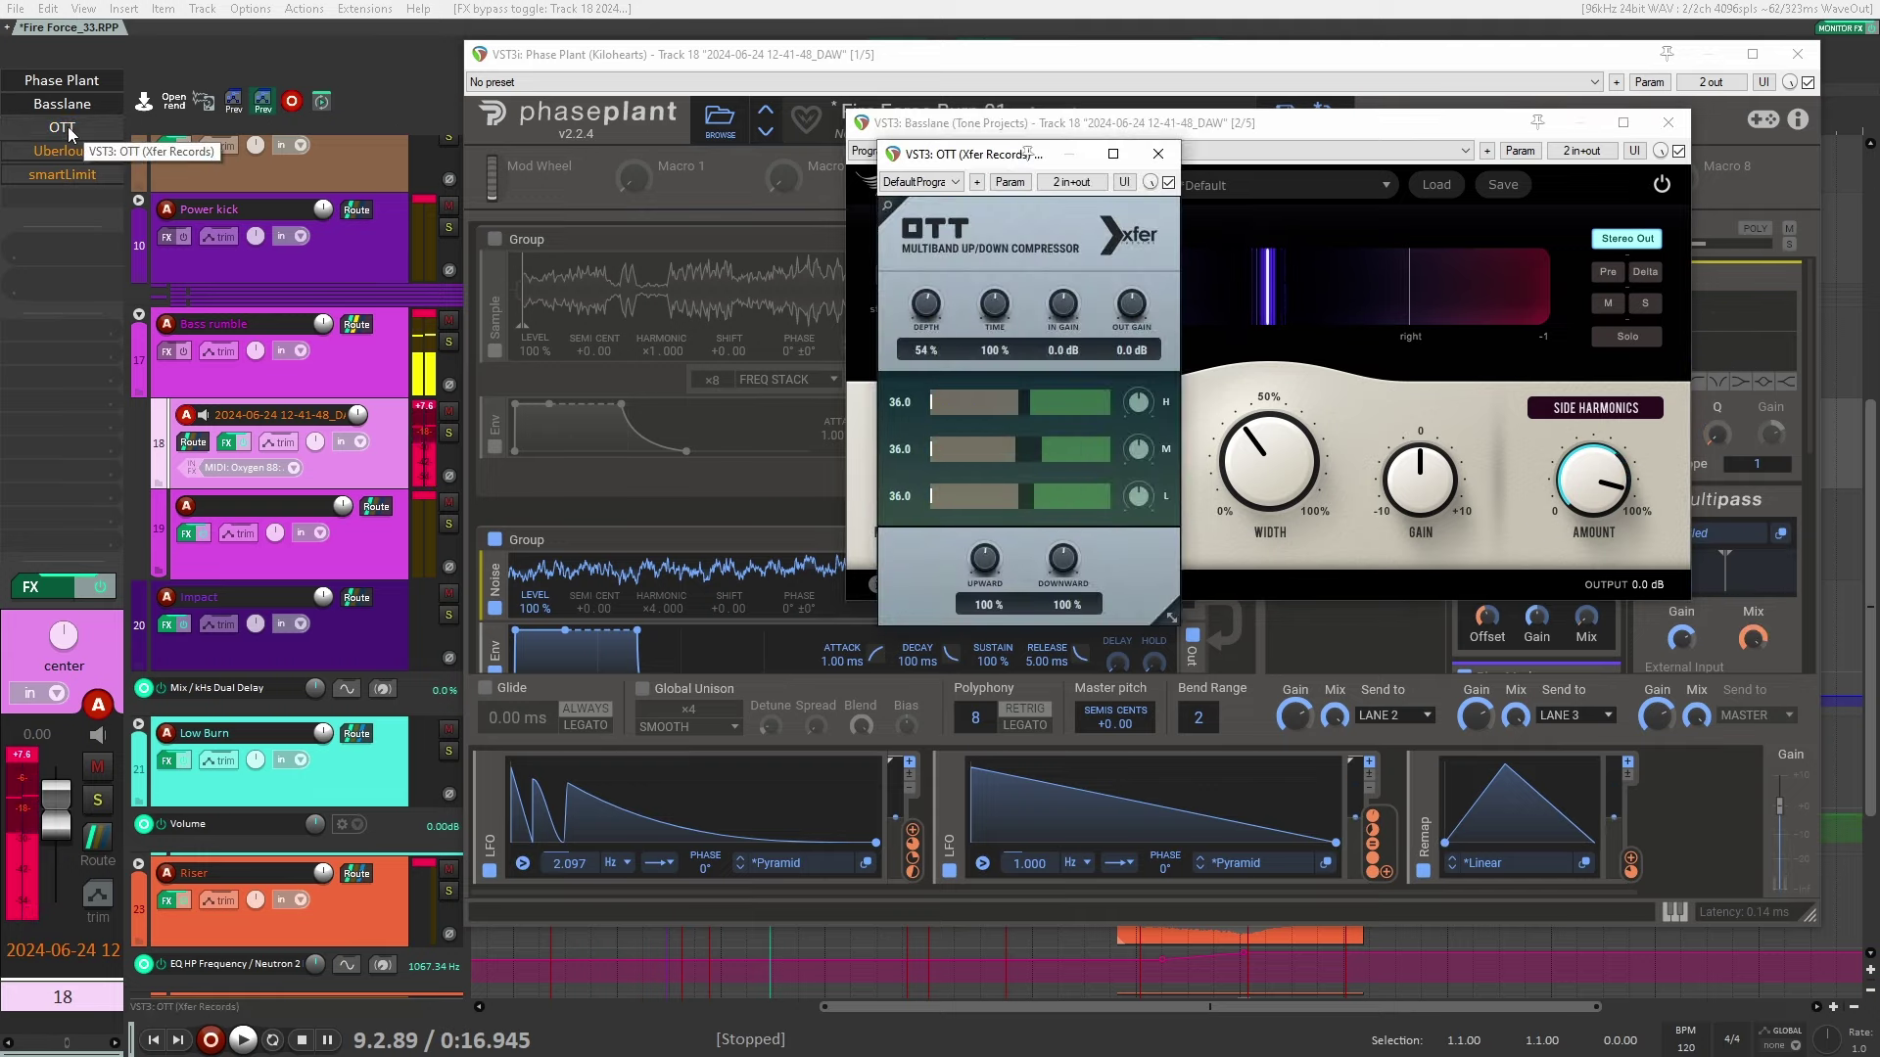
left_click(61, 151)
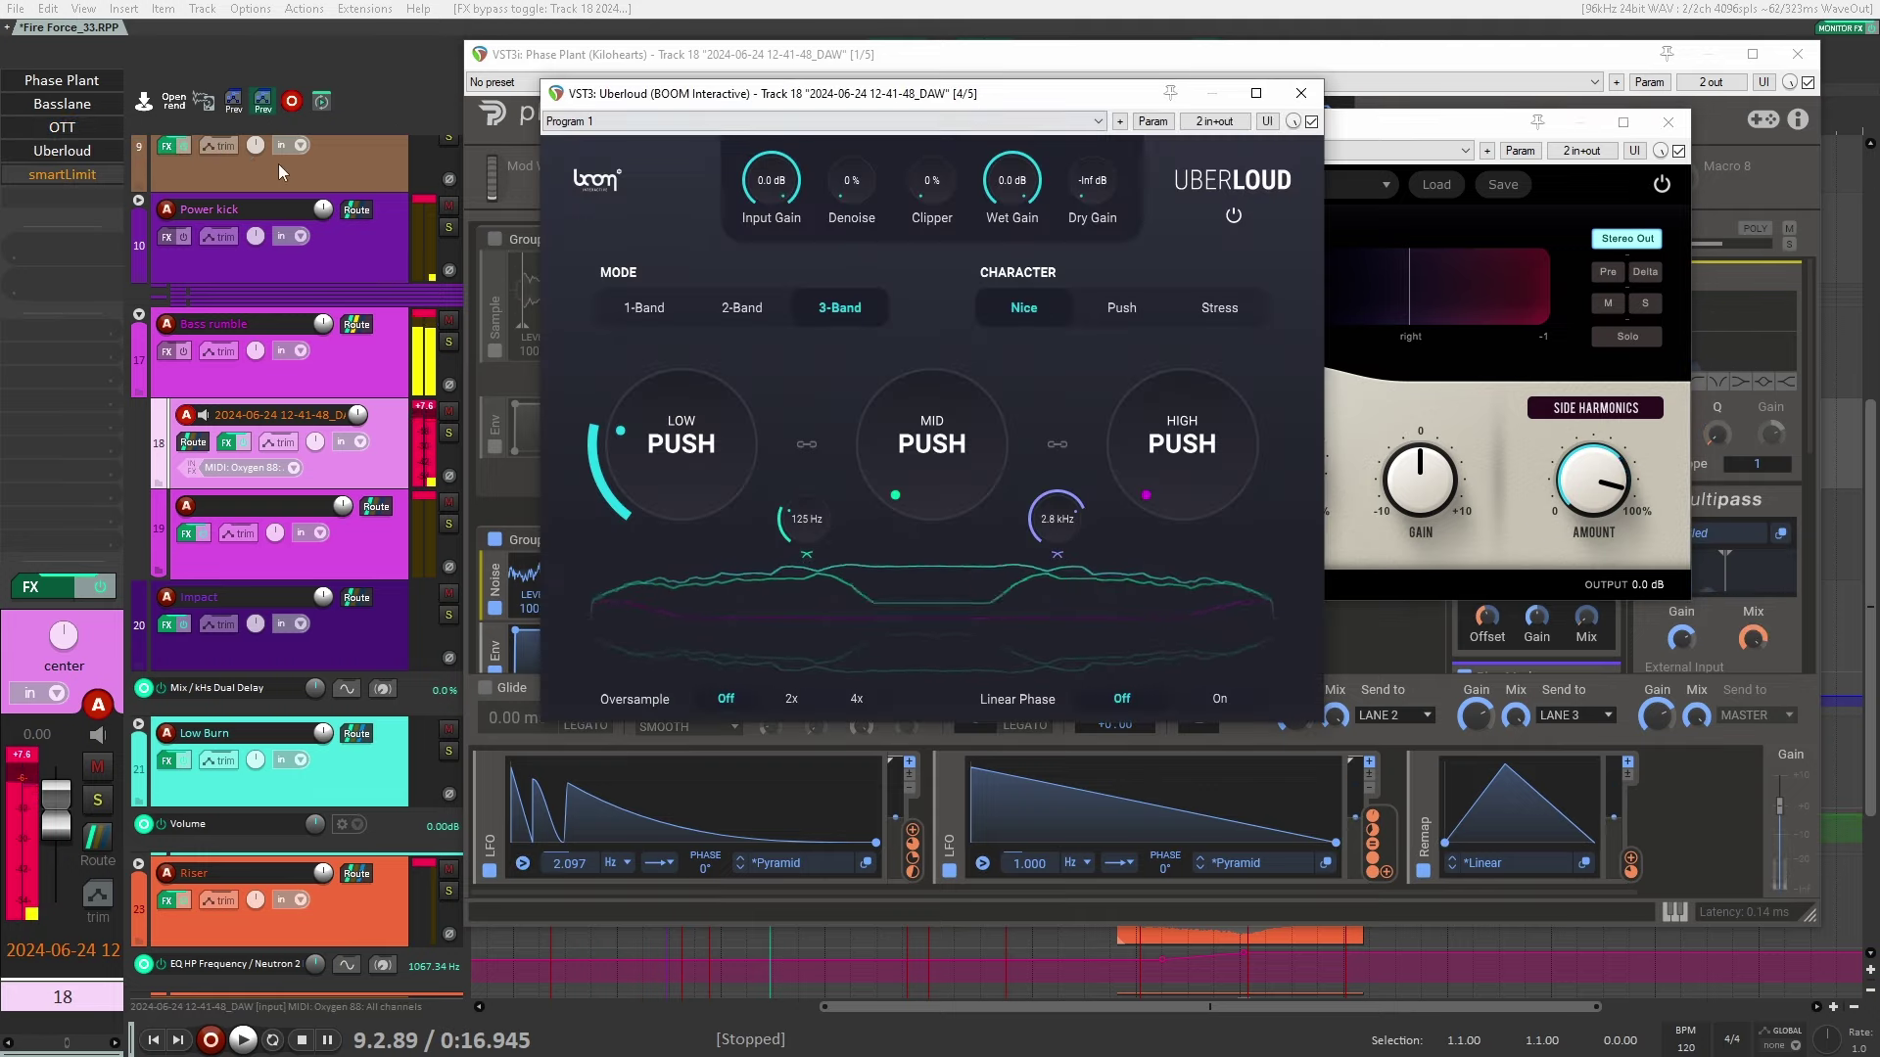
left_click(61, 175)
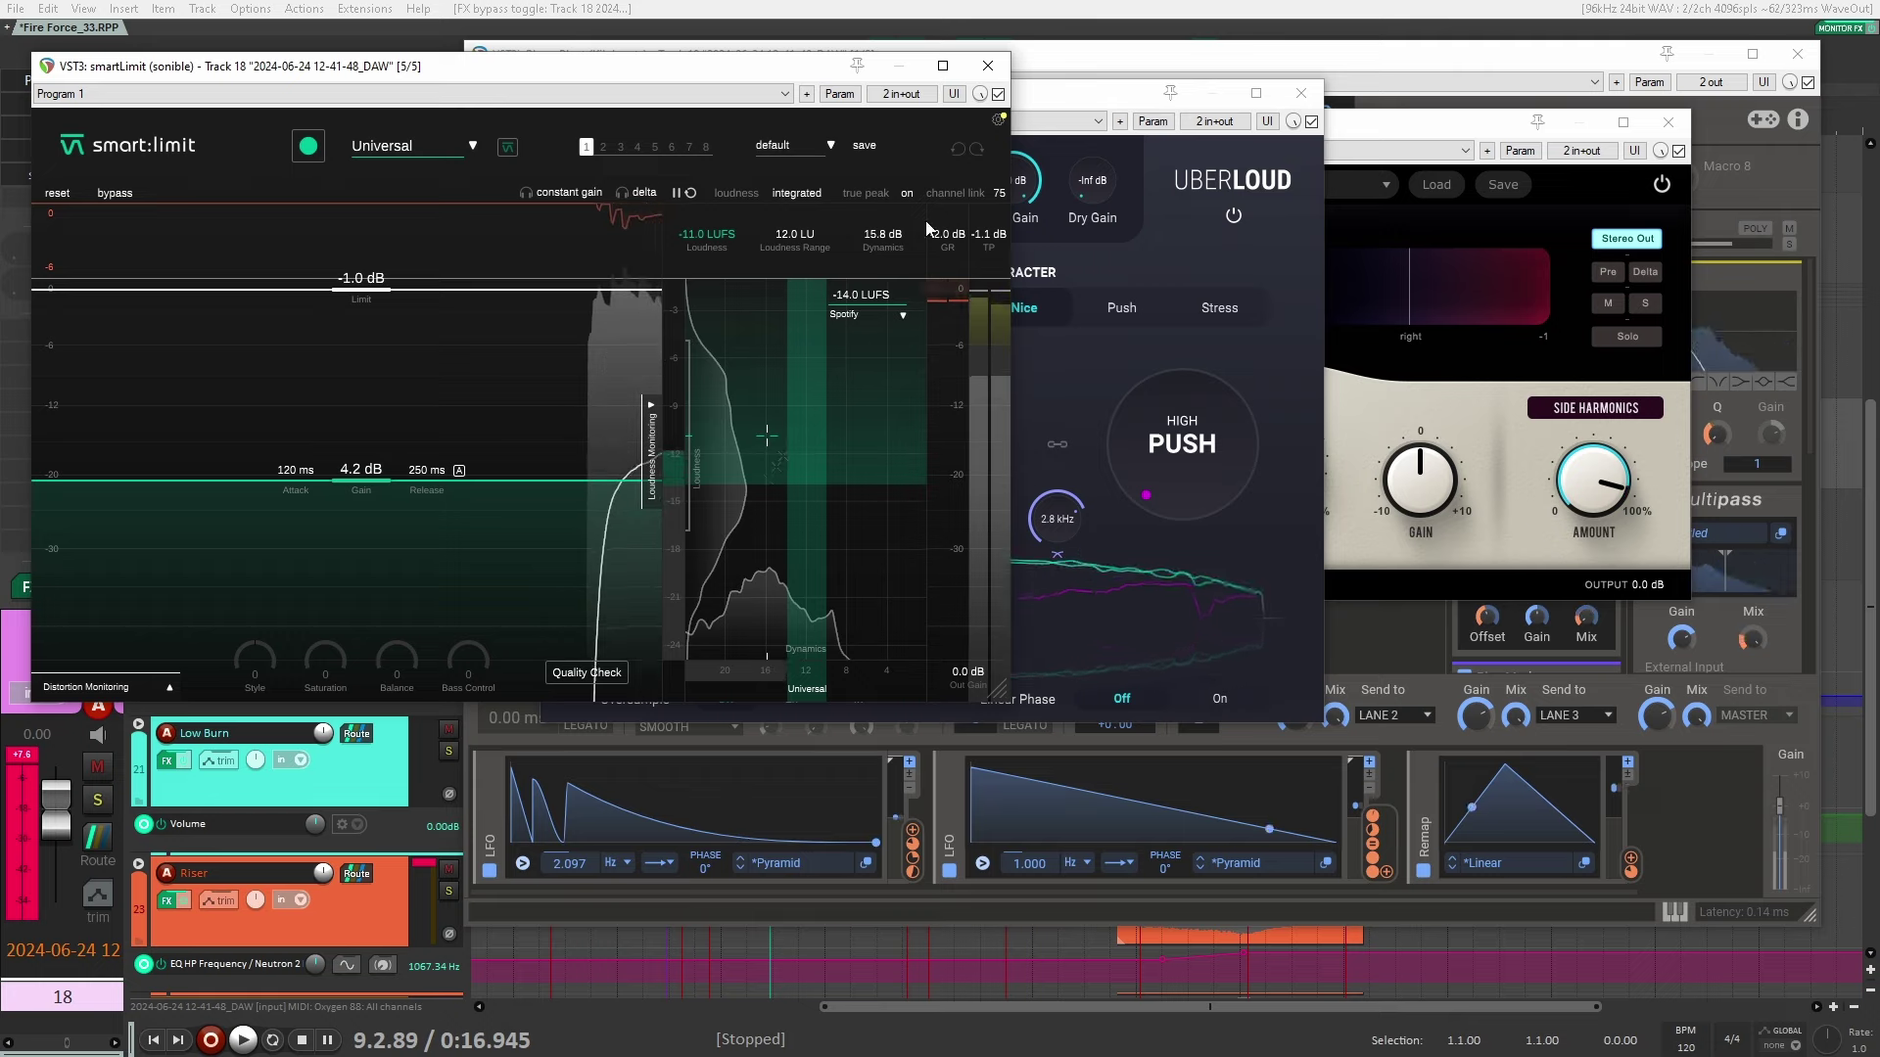
left_click(988, 66)
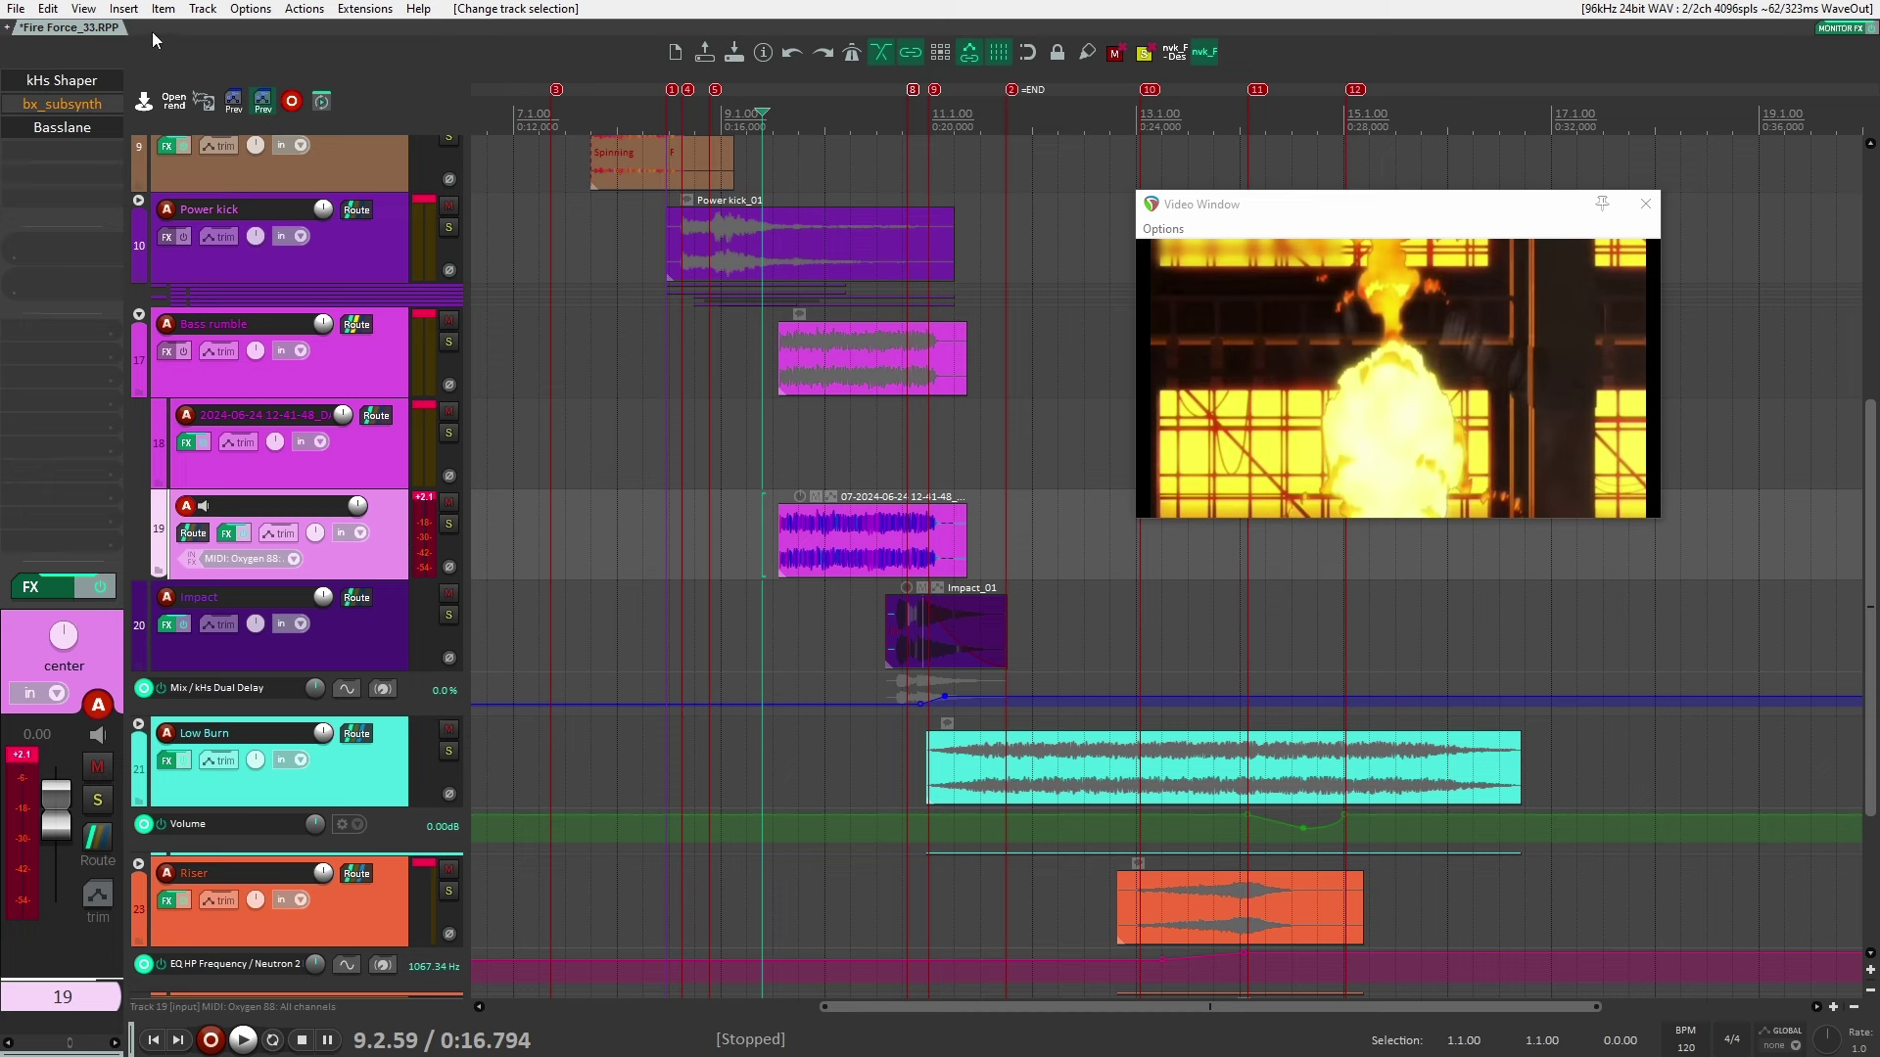
Play track 19 in solo from just before its clip, and enable and show its kHs Shaper
left_click(764, 483)
left_click(374, 554)
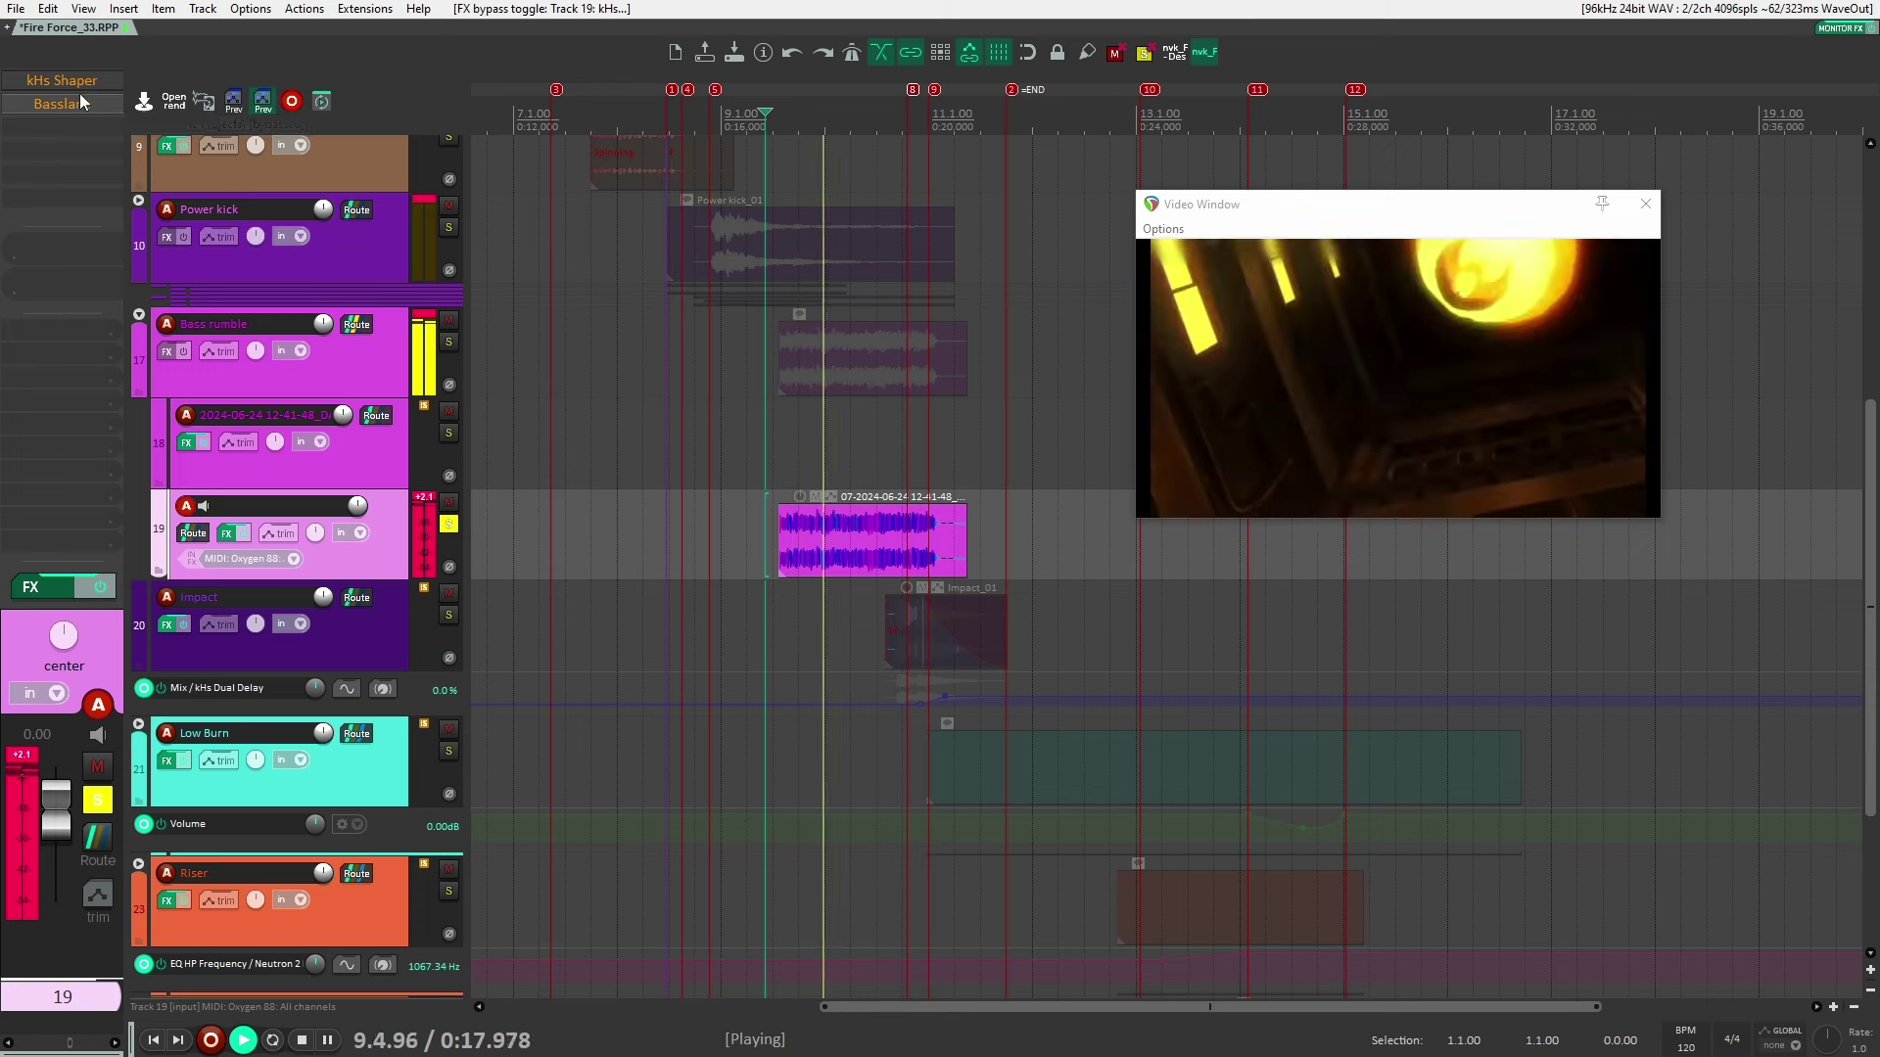
left_click(86, 80)
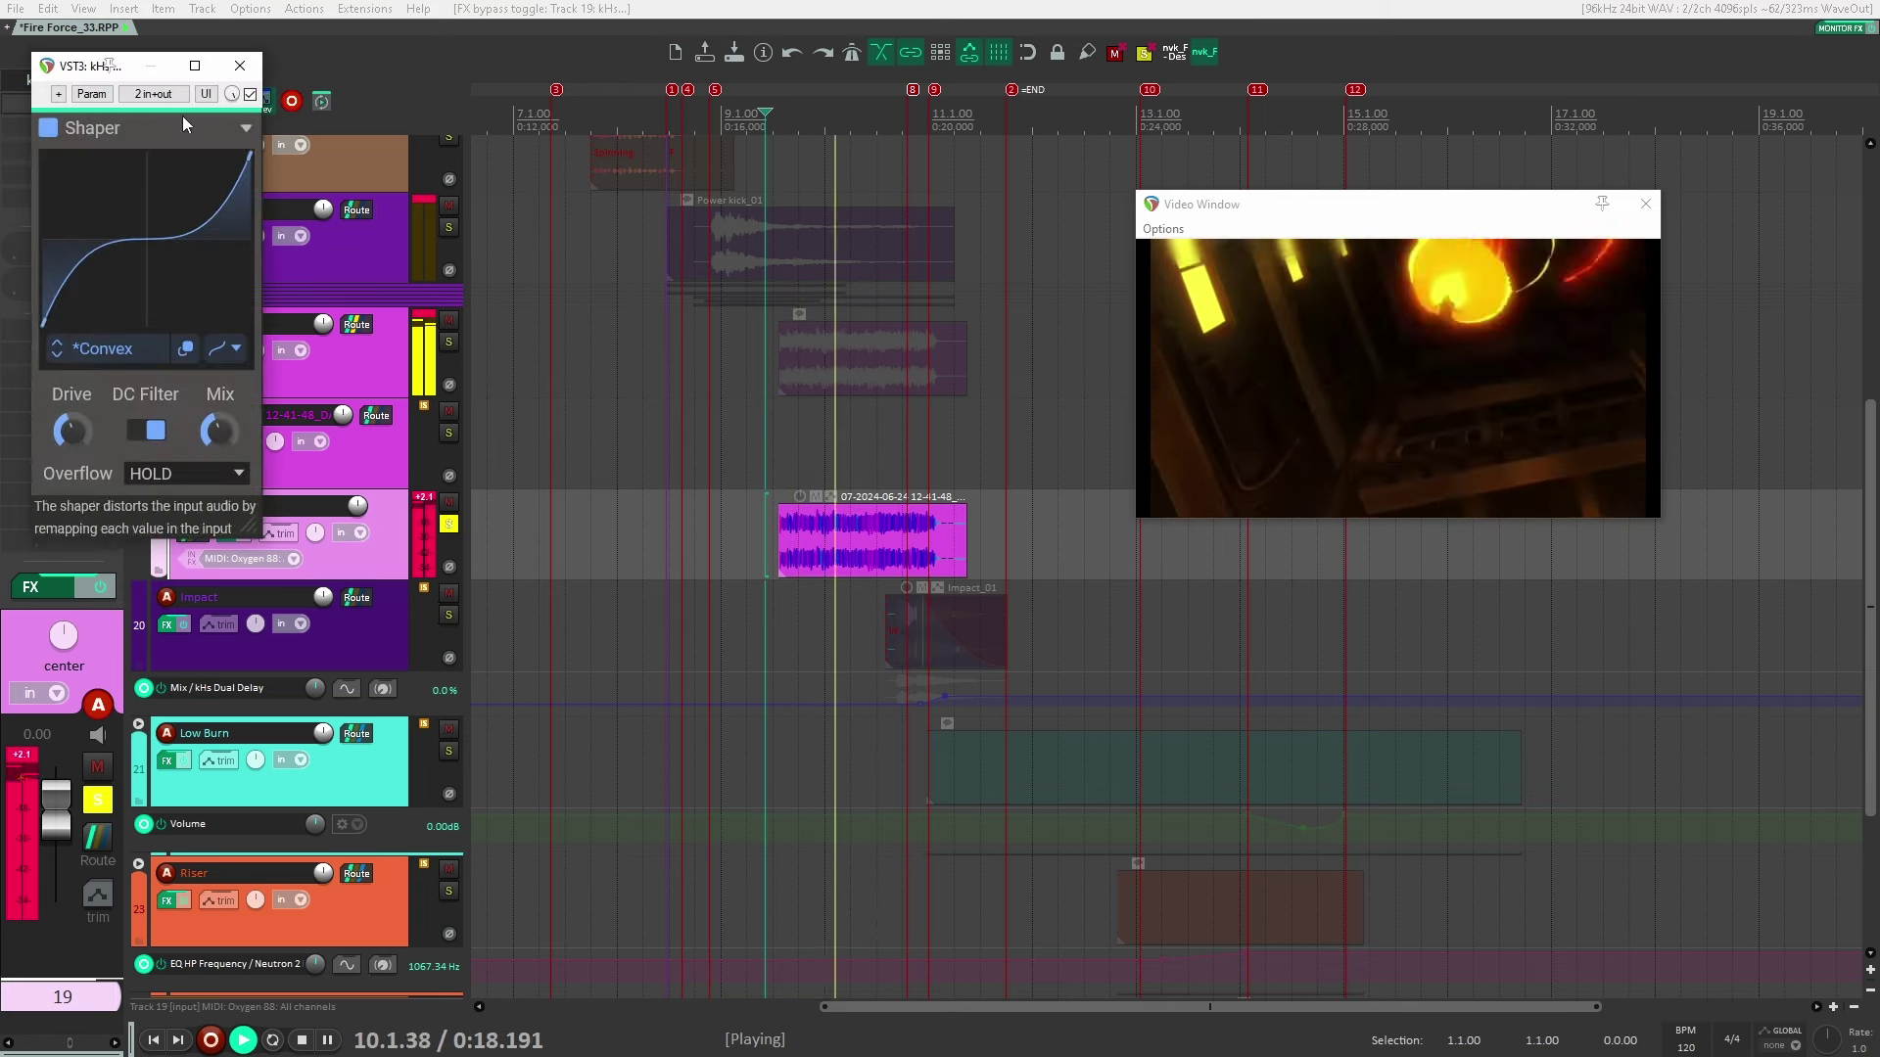
left_click_drag(89, 71, 535, 100)
Show the enabled Basslane on track 19, stop playback, close the plug-ins, and clear the solo
left_click_drag(752, 83, 757, 61)
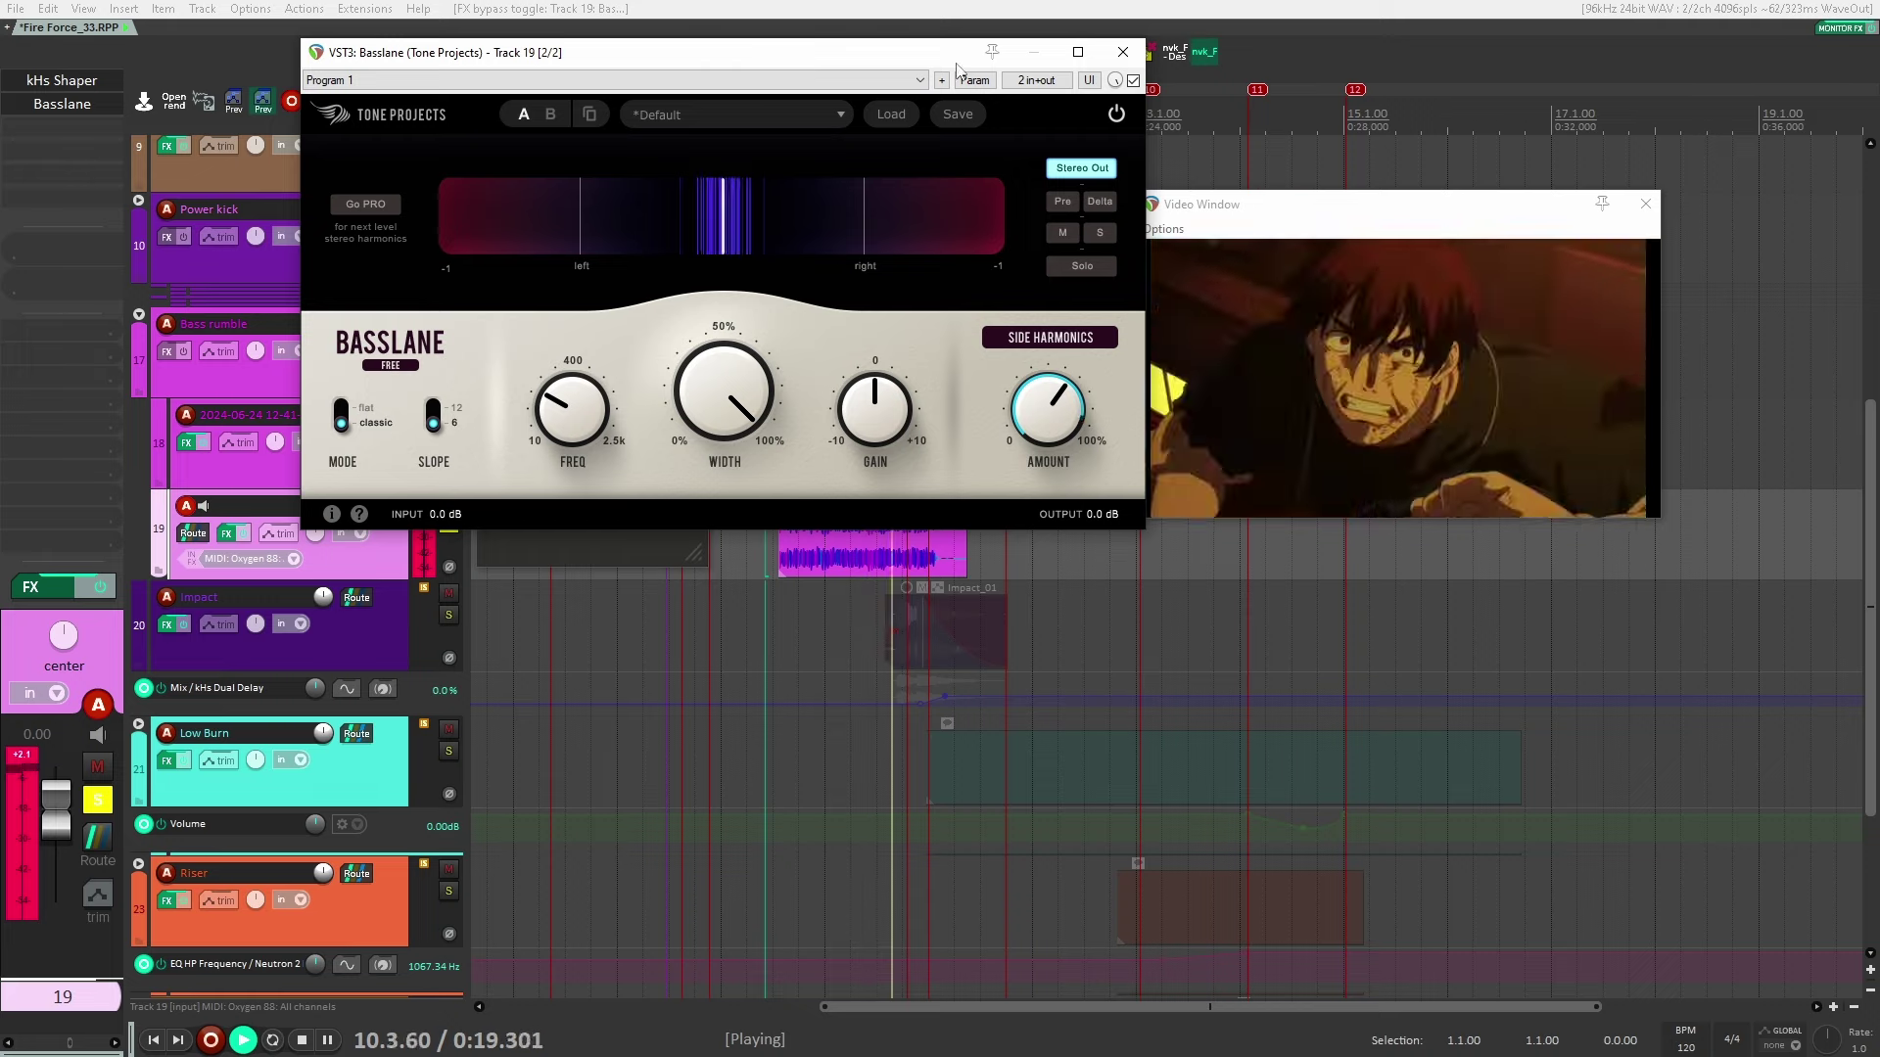
key("space")
left_click(1126, 55)
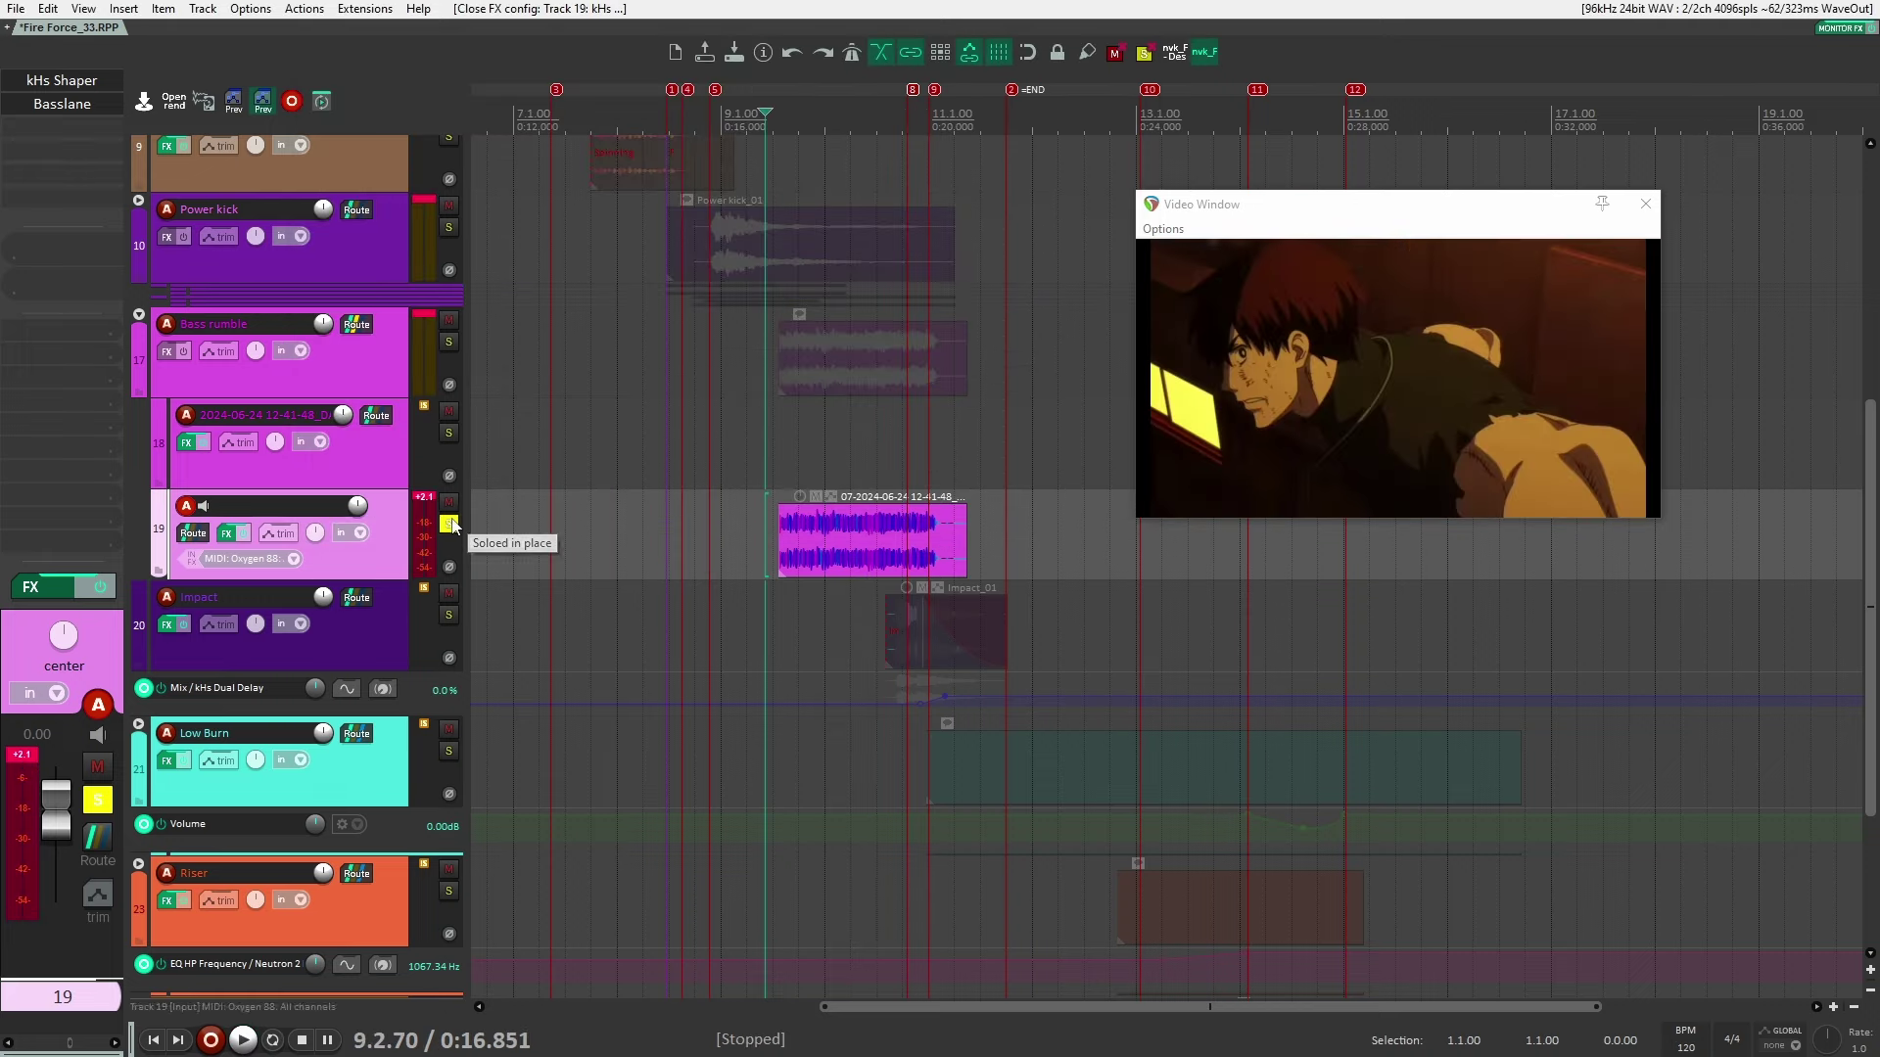
left_click(448, 524)
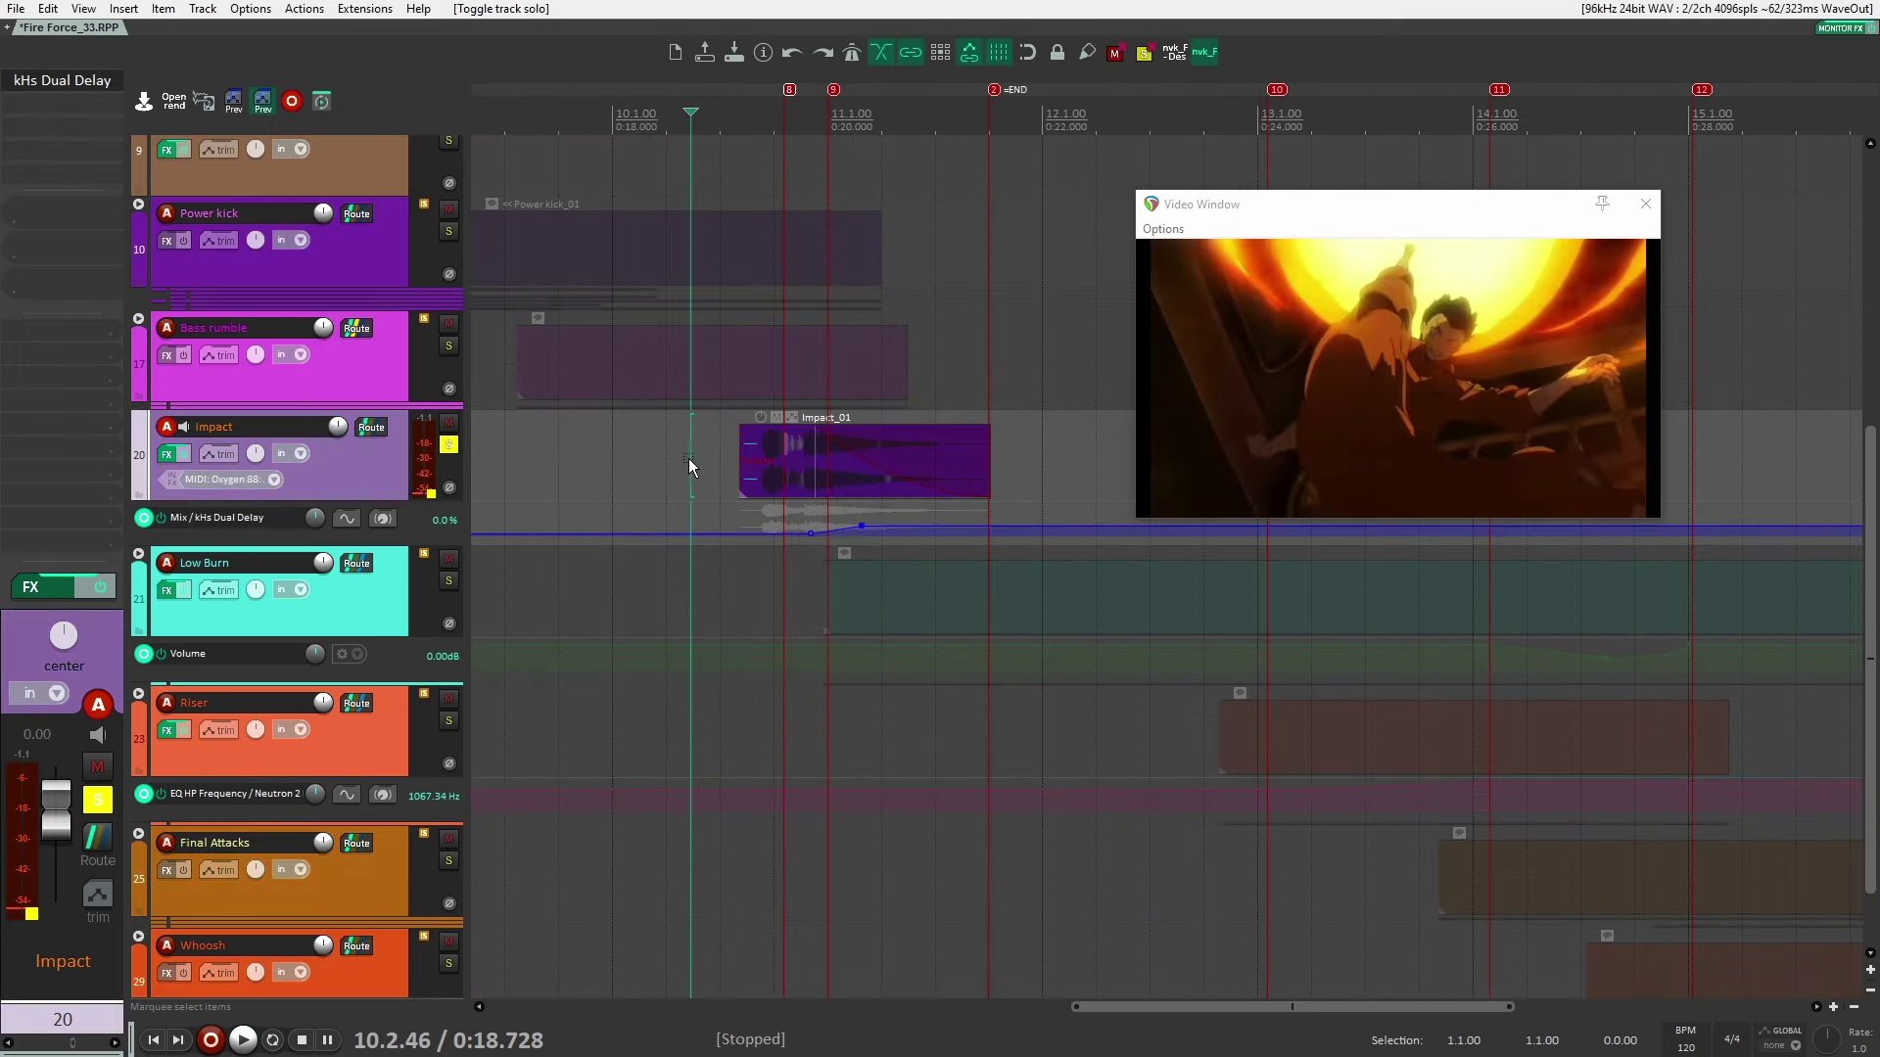
Audition the soloed Impact track, and isolate Lane 1 in the Impact subproject's track 4 Phase Plant by disabling Lanes 2 and 3
key("space")
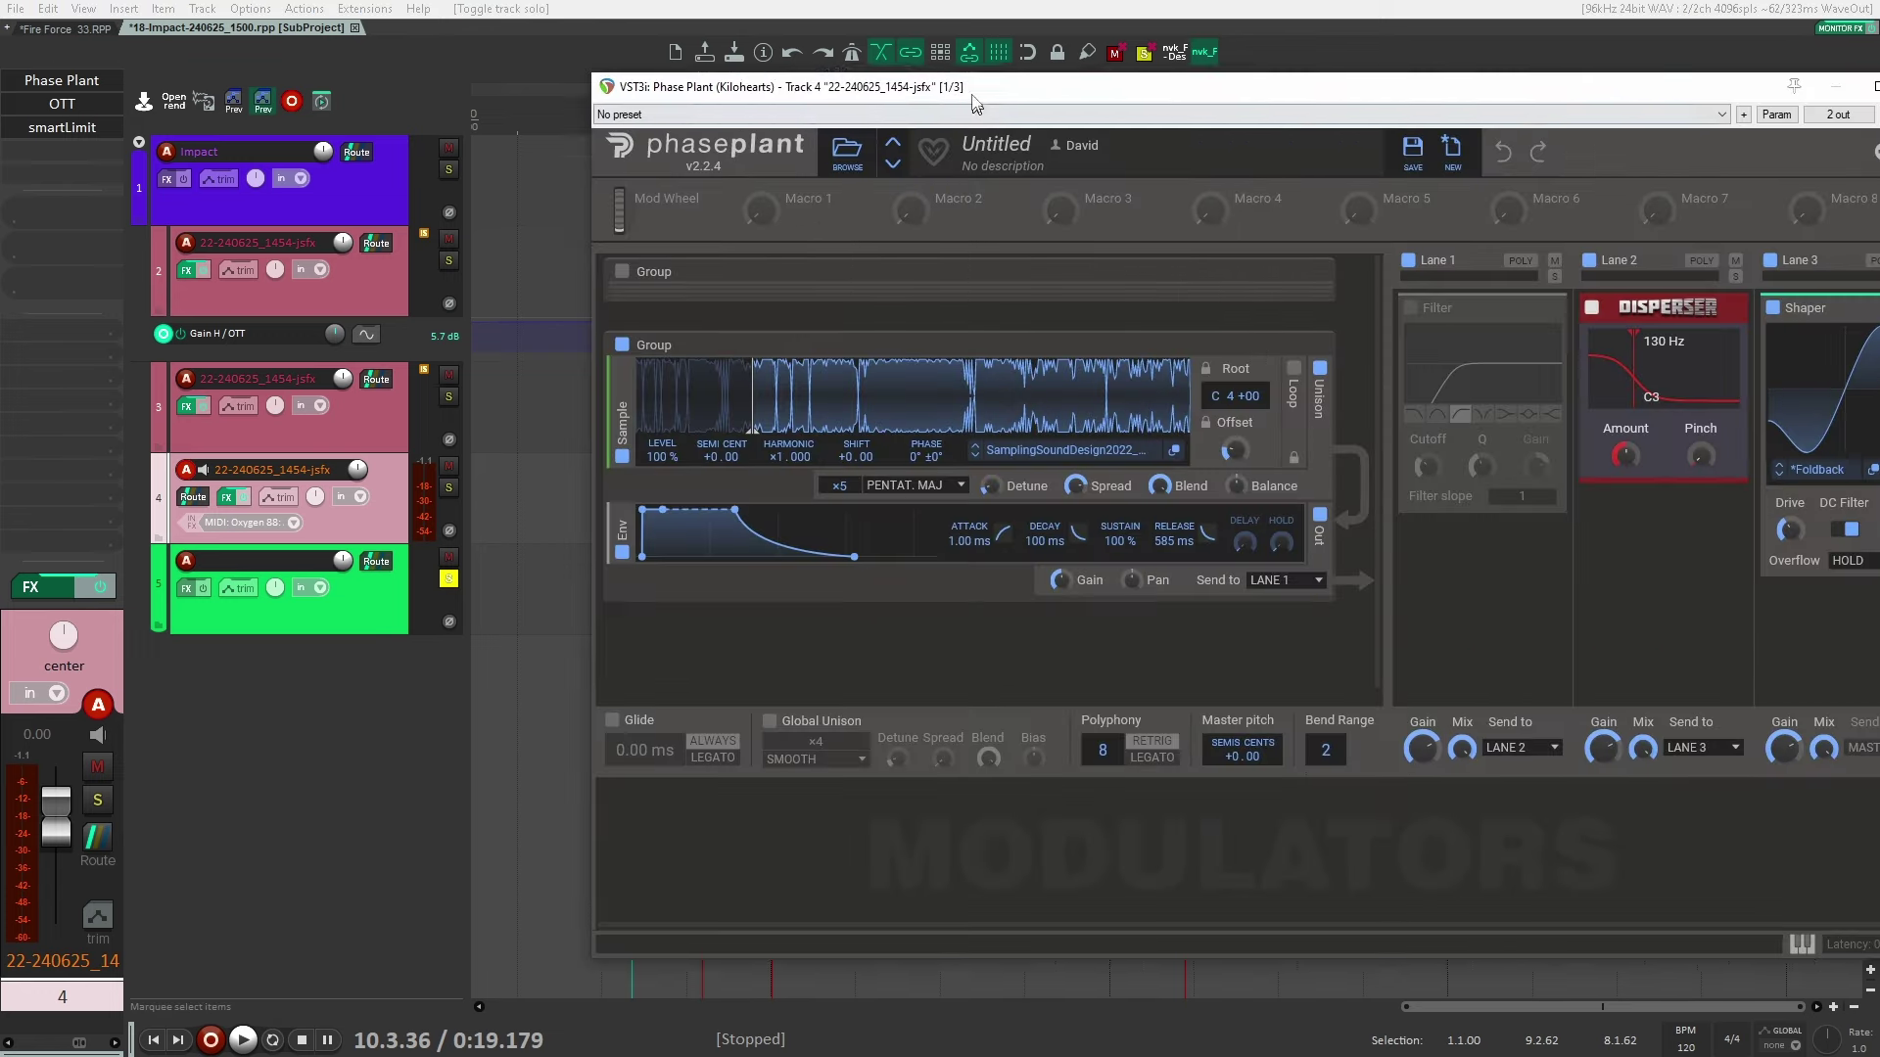
left_click_drag(1033, 100, 975, 86)
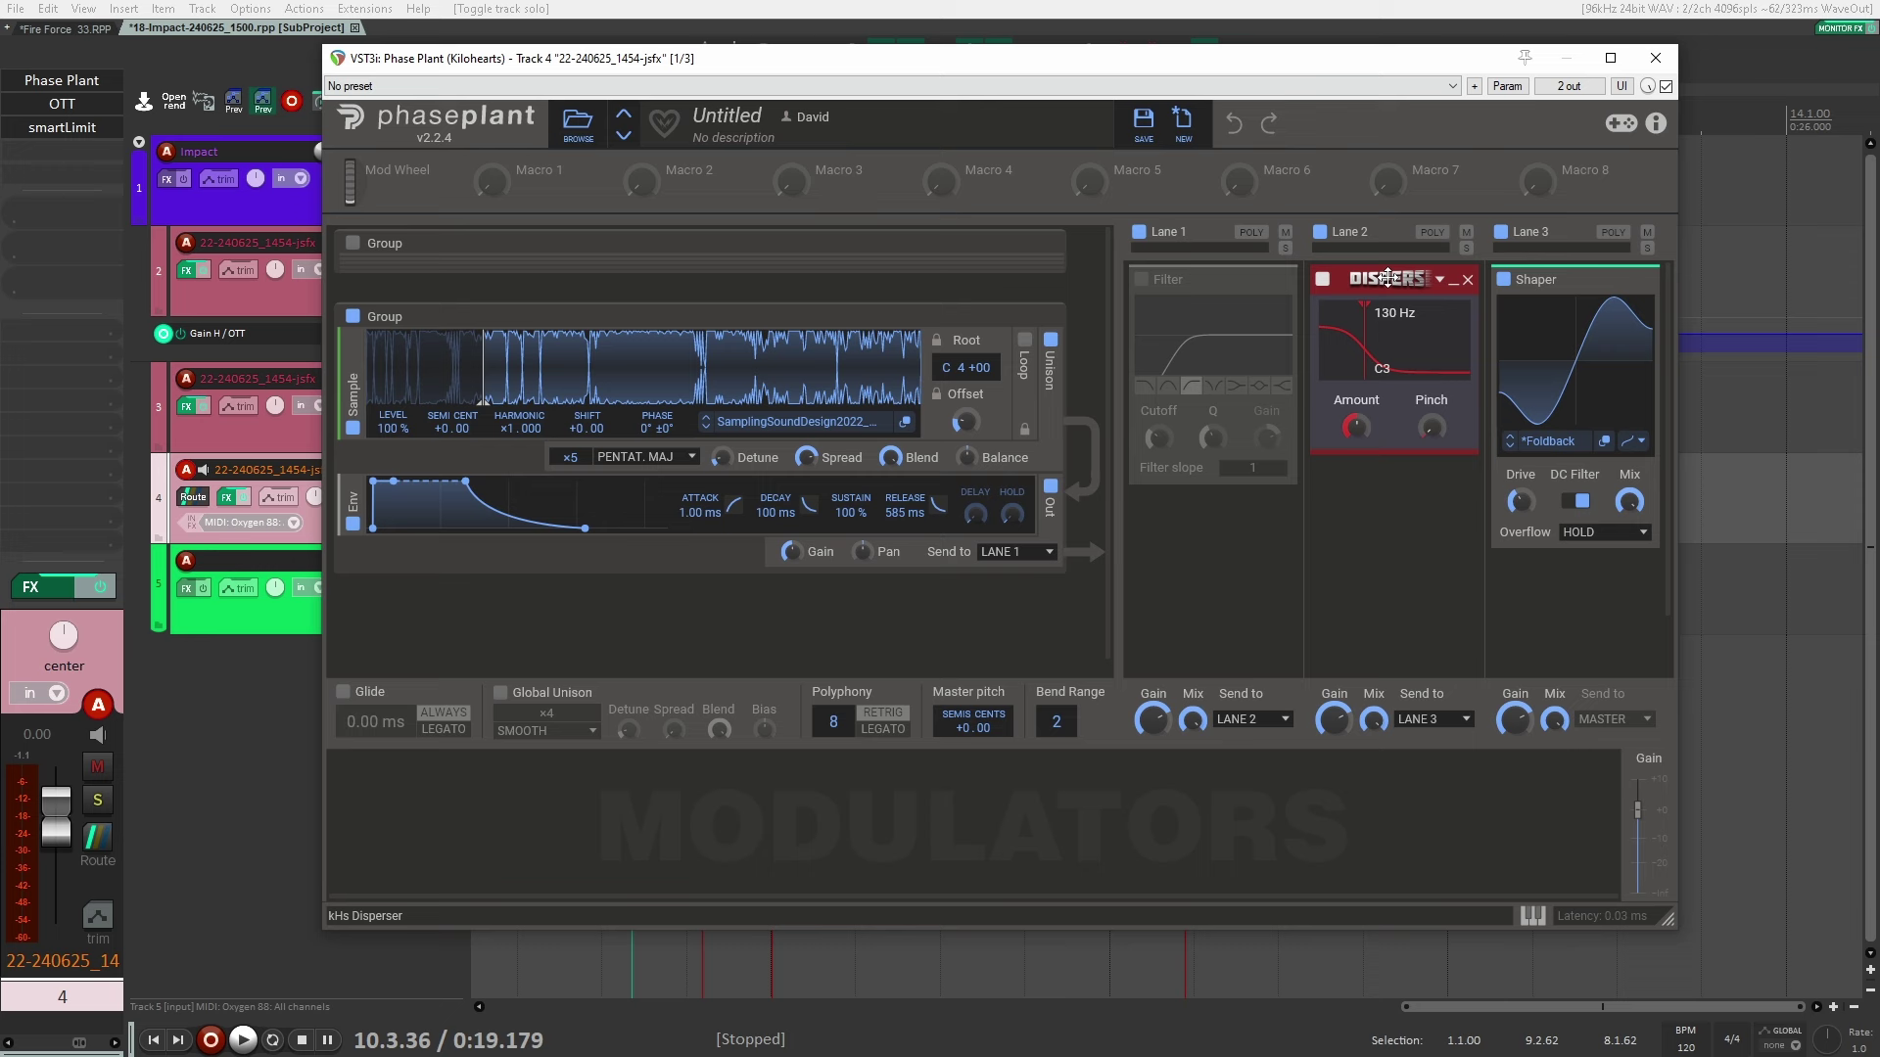
left_click(1362, 241)
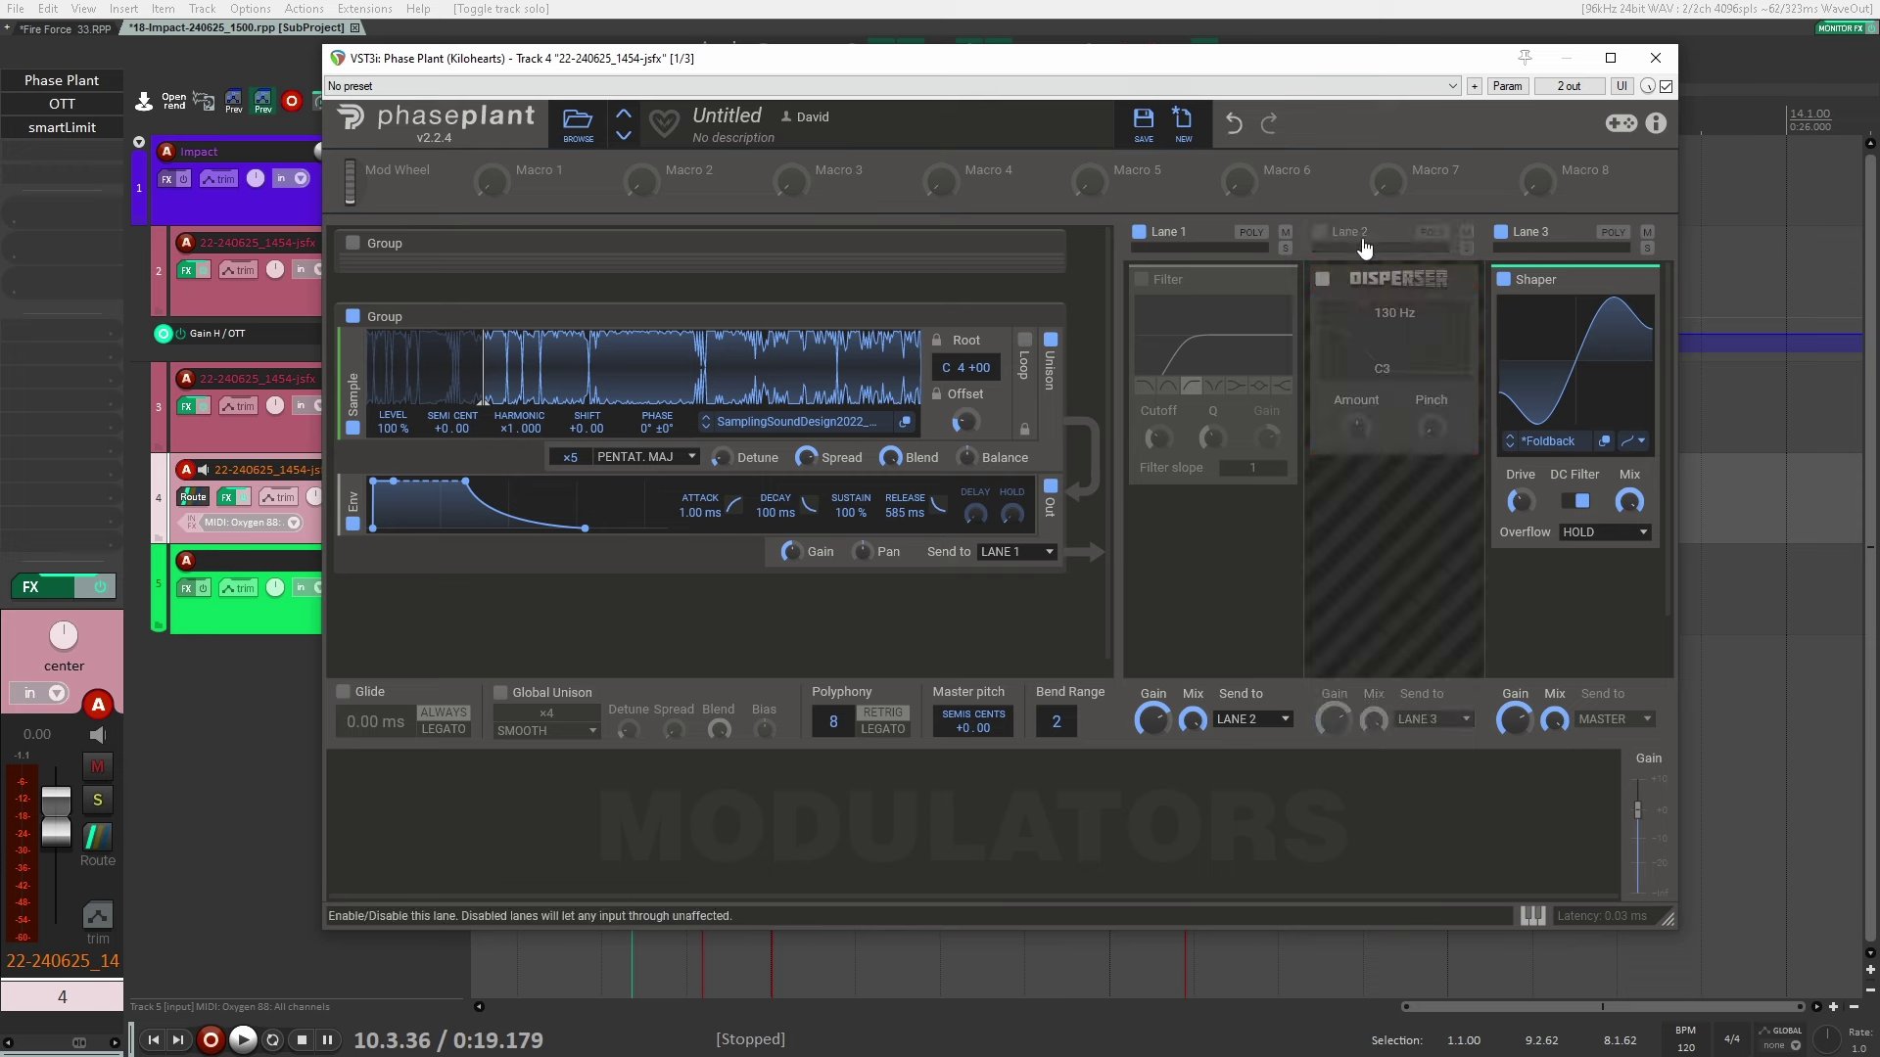
left_click(1502, 232)
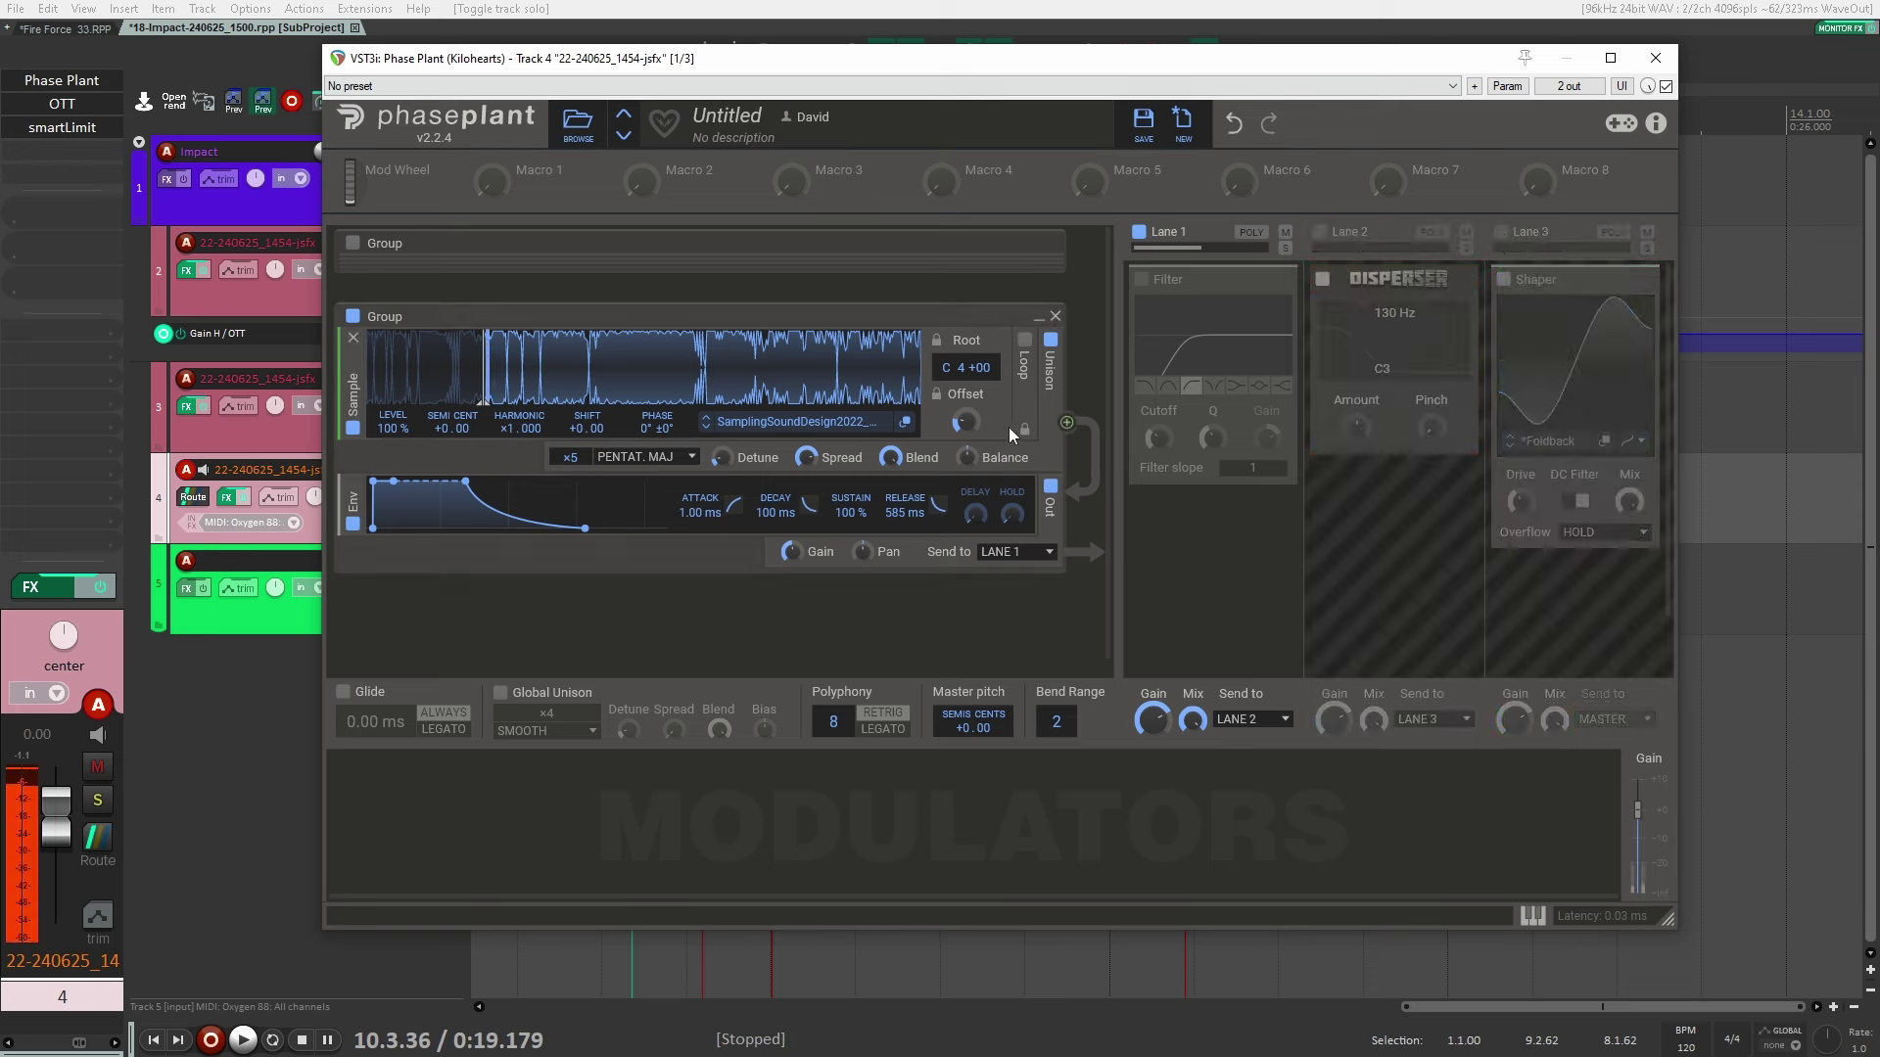
Audition the sample with Unison off and on again, and show the unison modes, choosing PENTAT. MAJ
left_click(1049, 343)
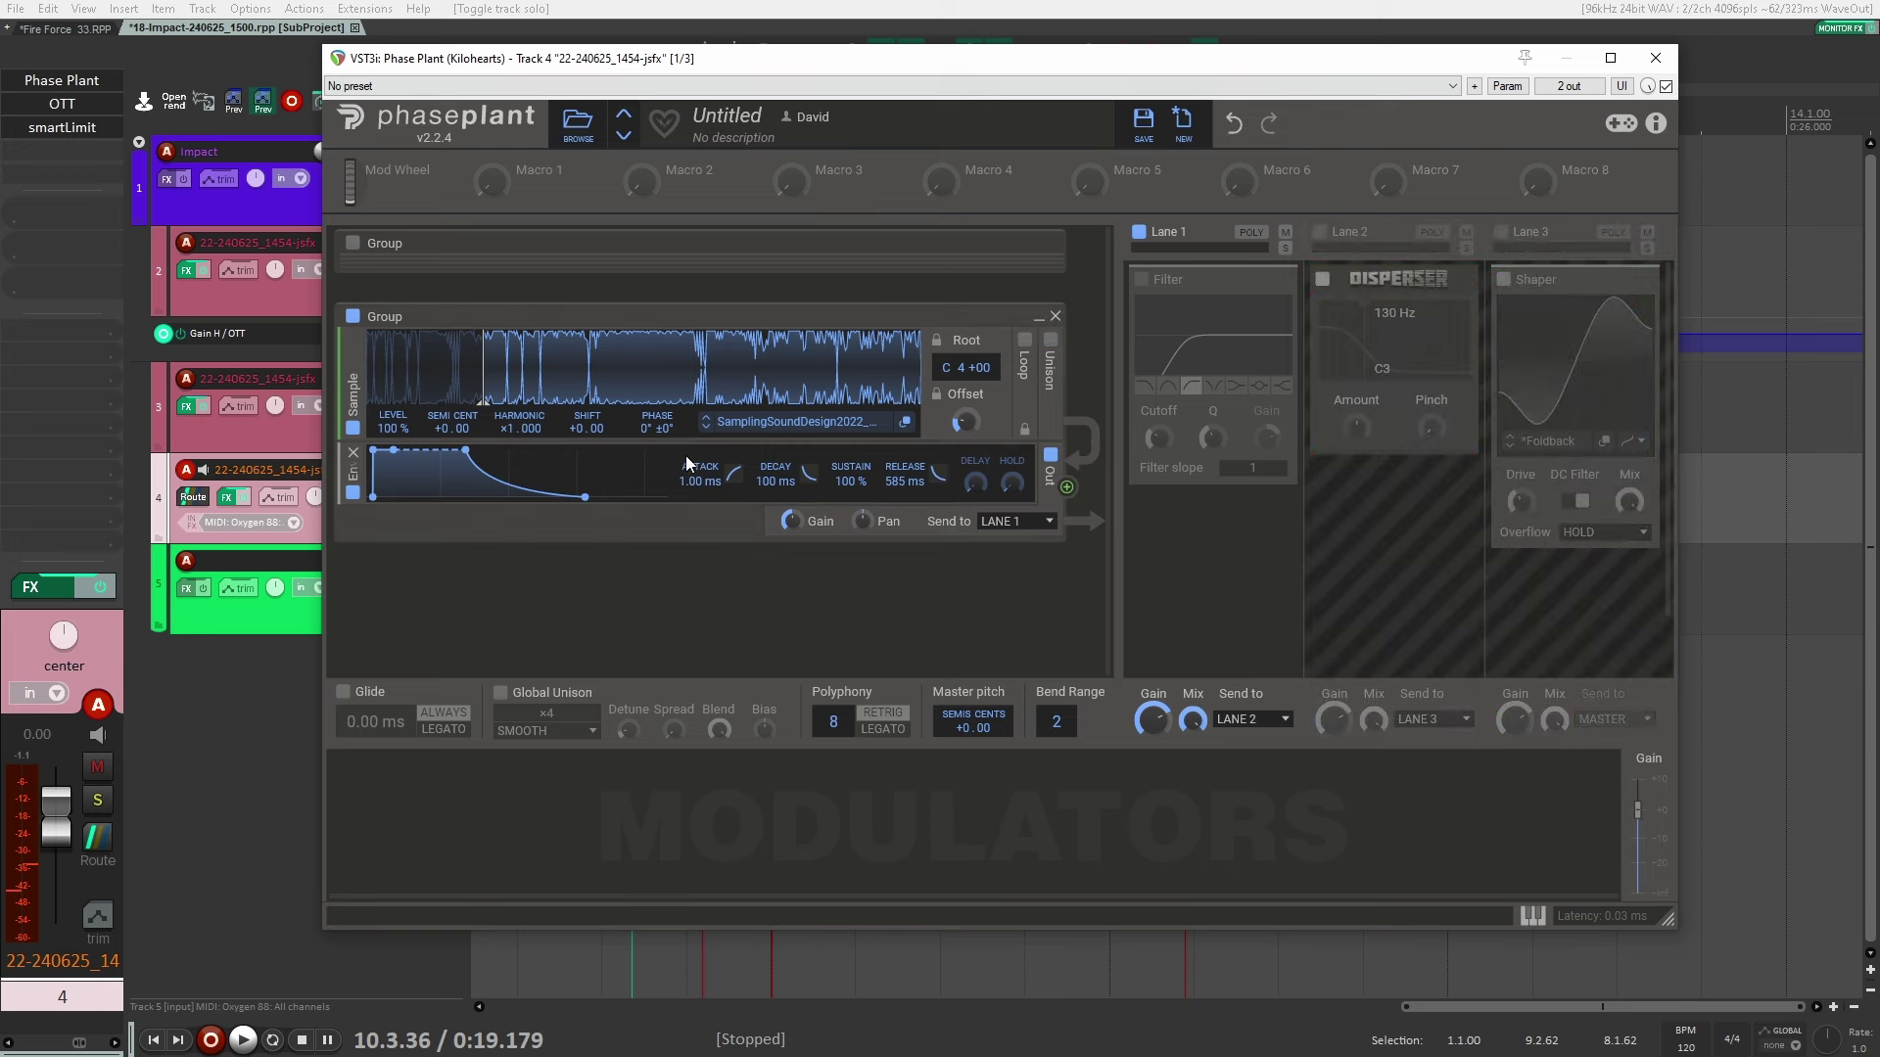
left_click(1051, 342)
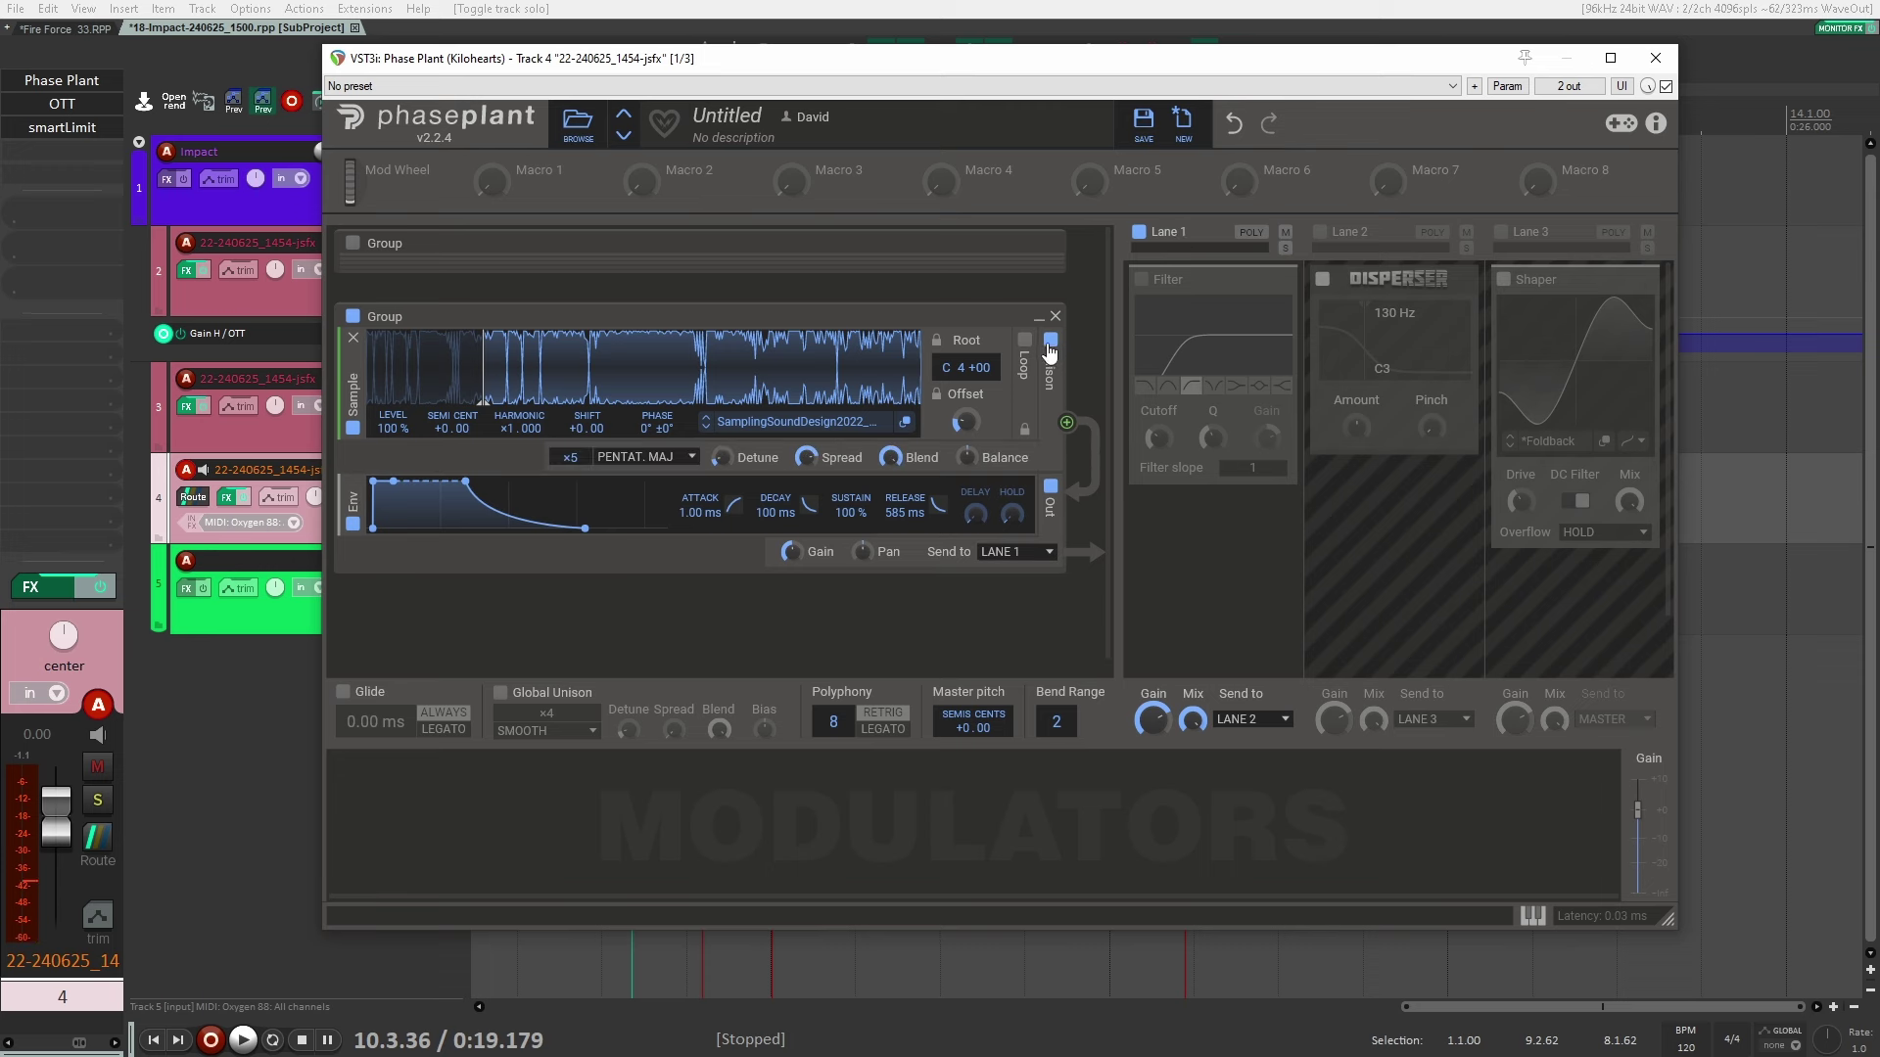
left_click(652, 460)
left_click(653, 706)
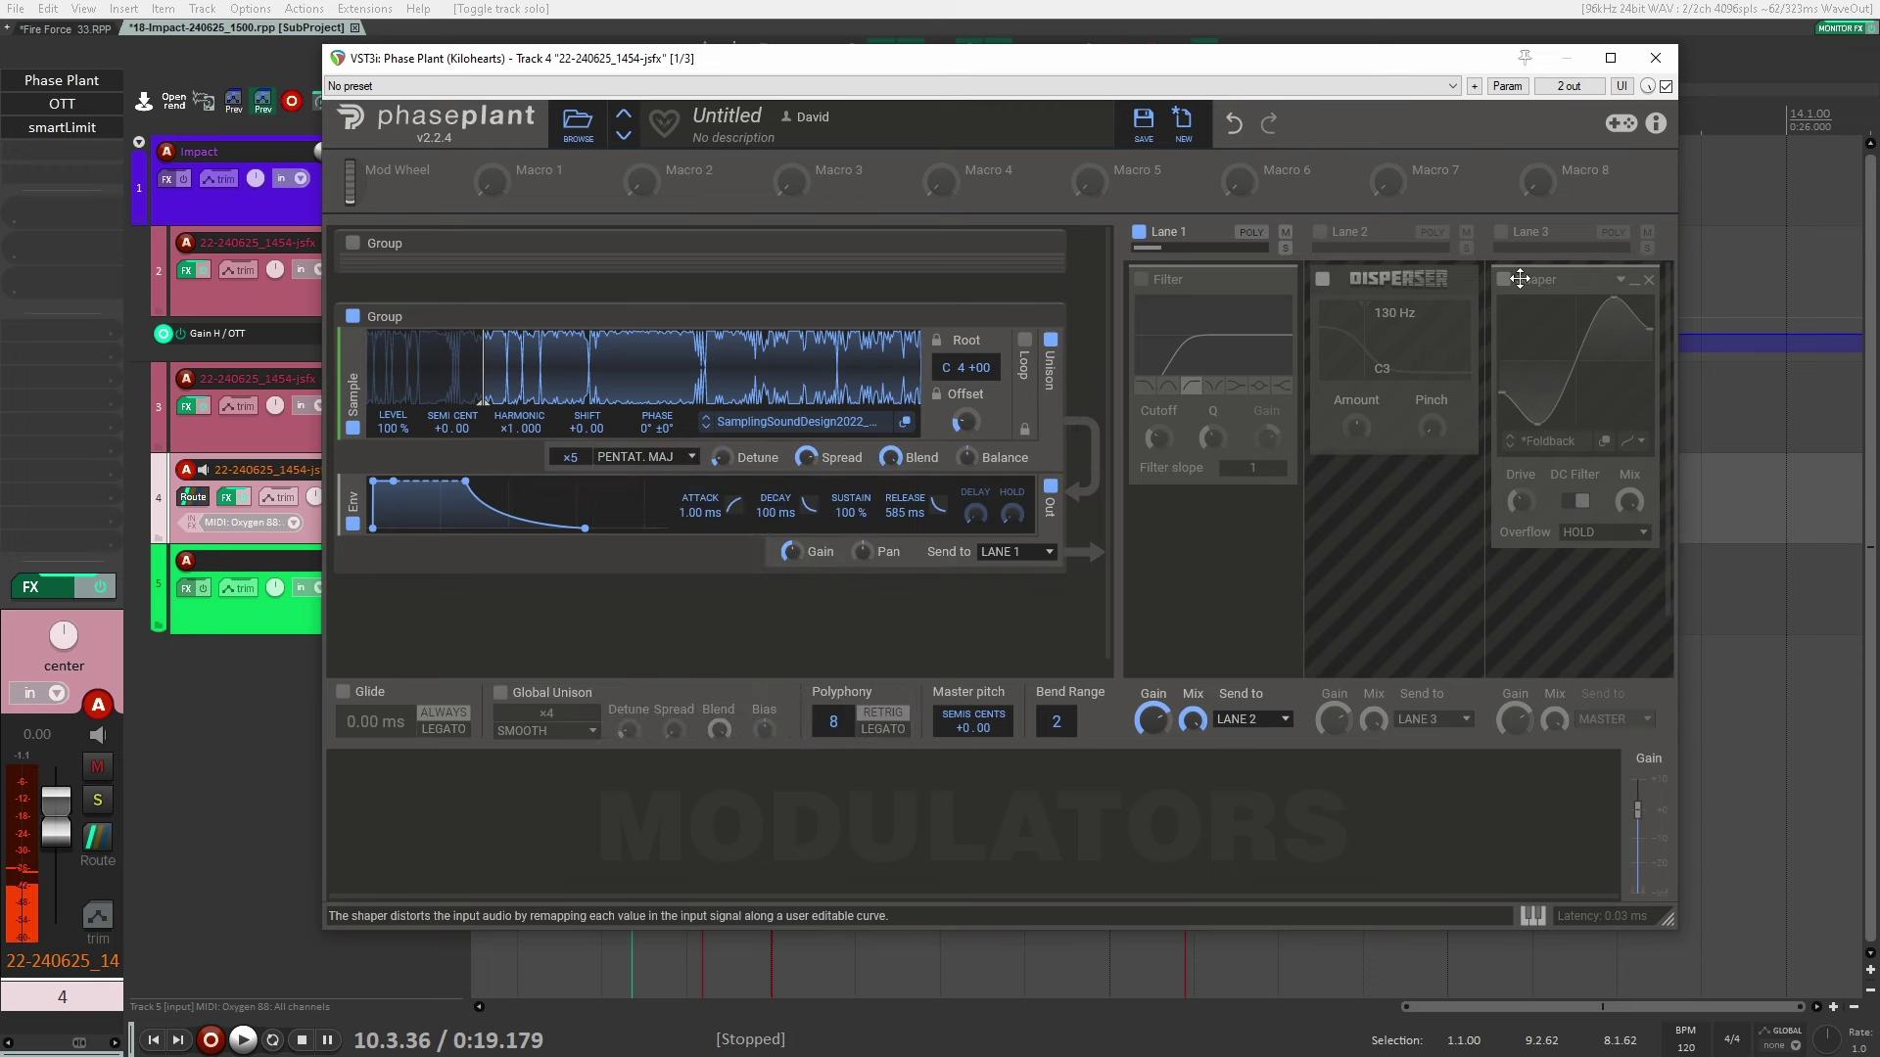
Re-enable Lane 2 and Lane 3 one at a time to hear each, and close Phase Plant
left_click(1319, 233)
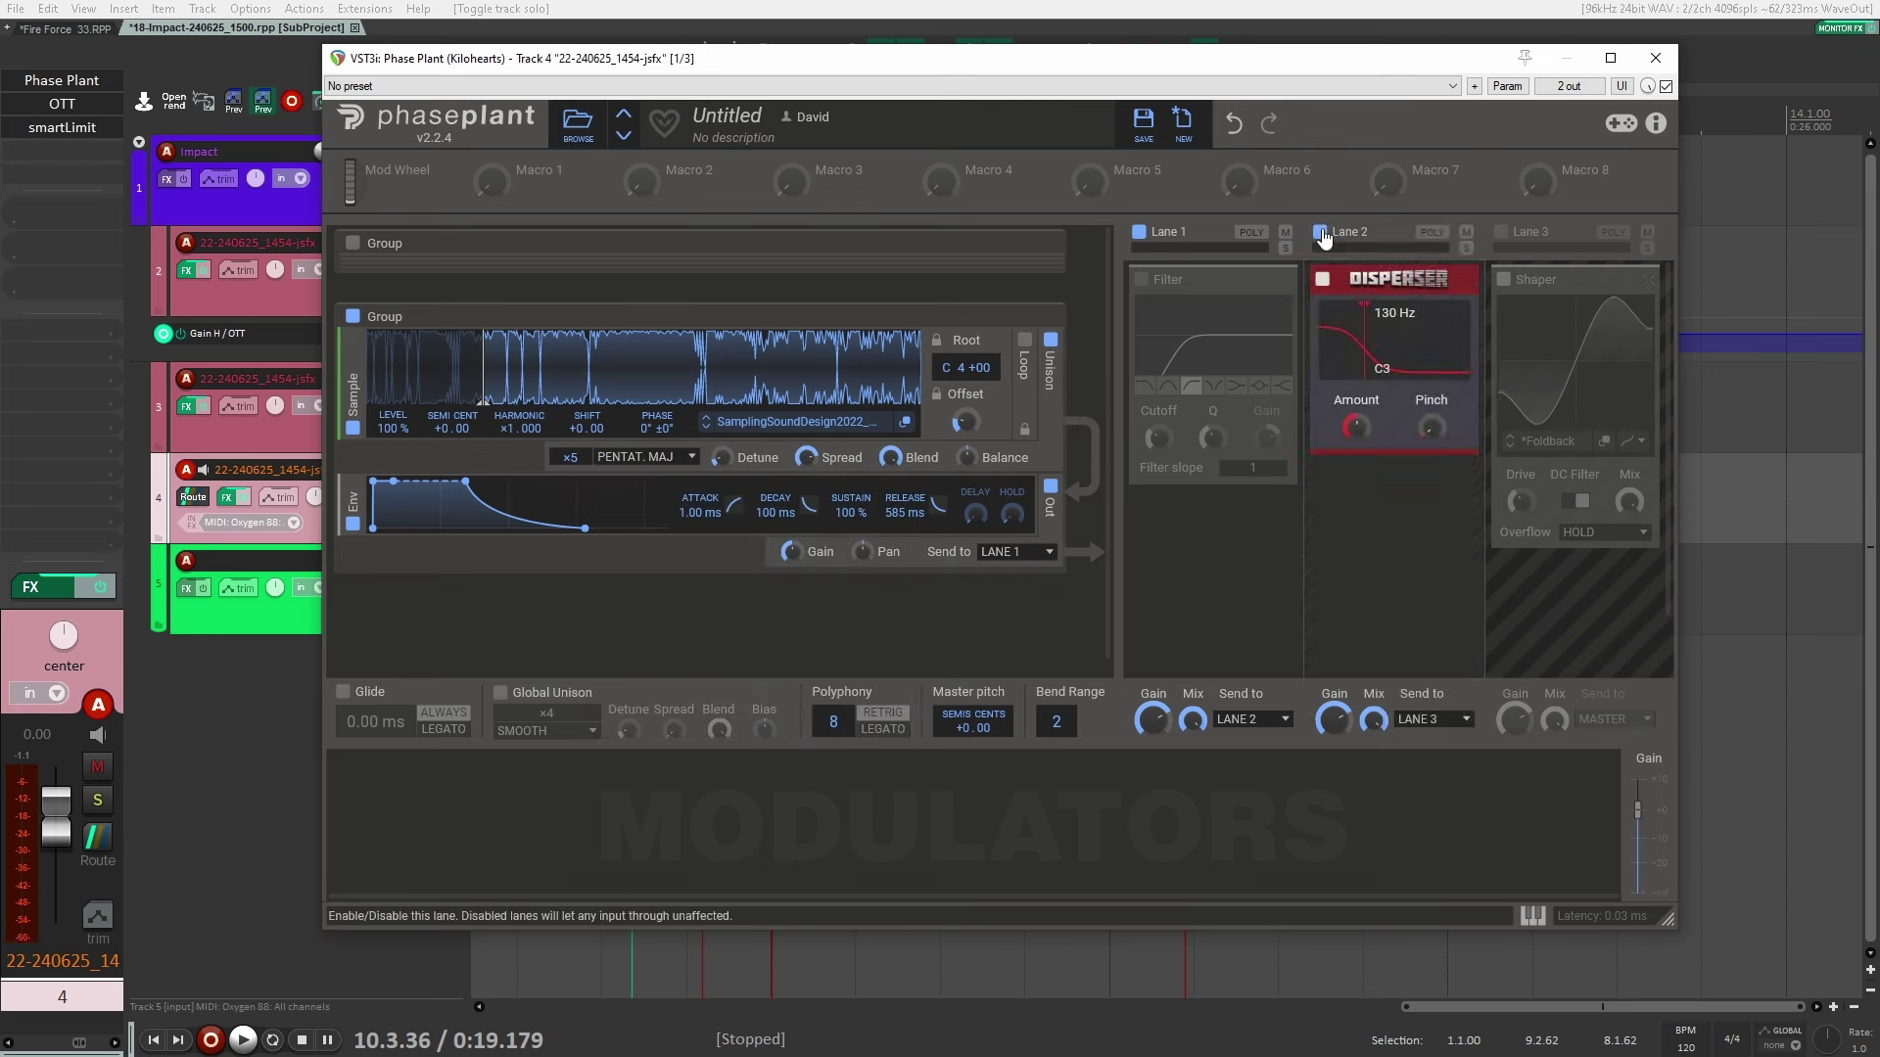
left_click(1501, 235)
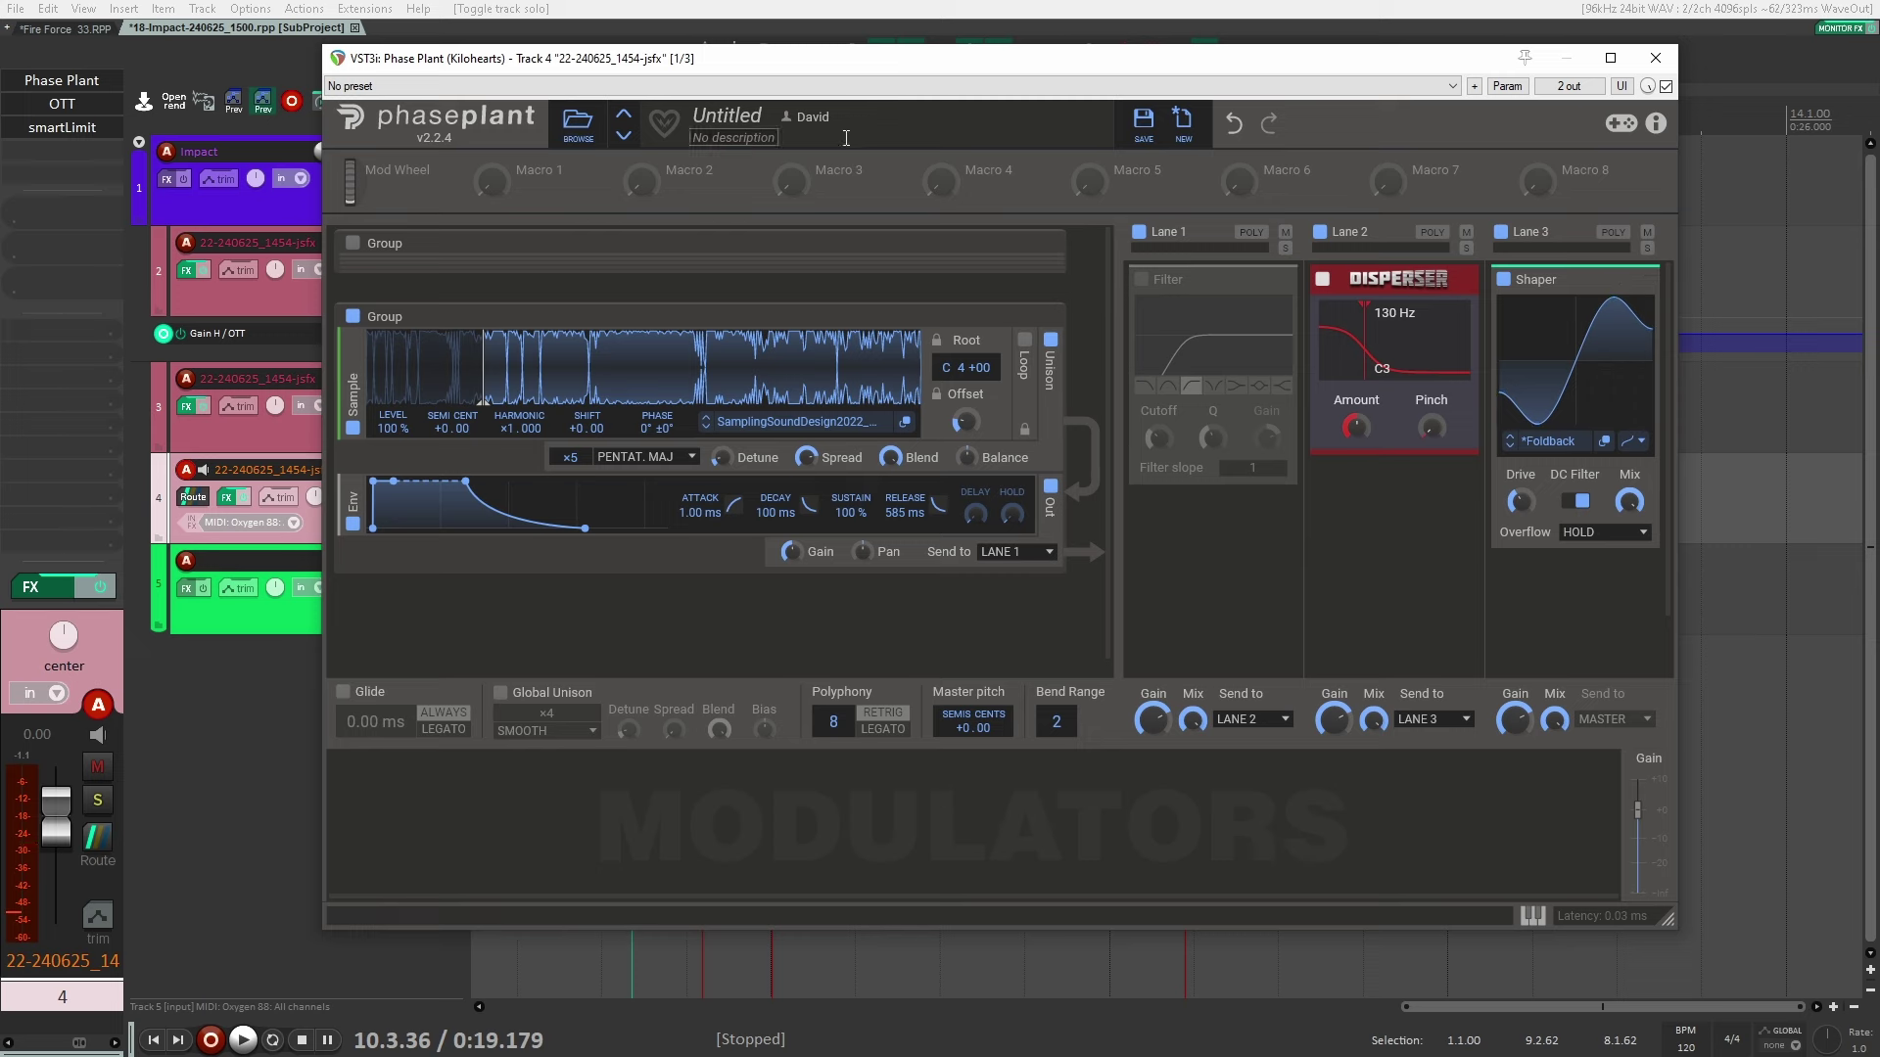
left_click(1654, 58)
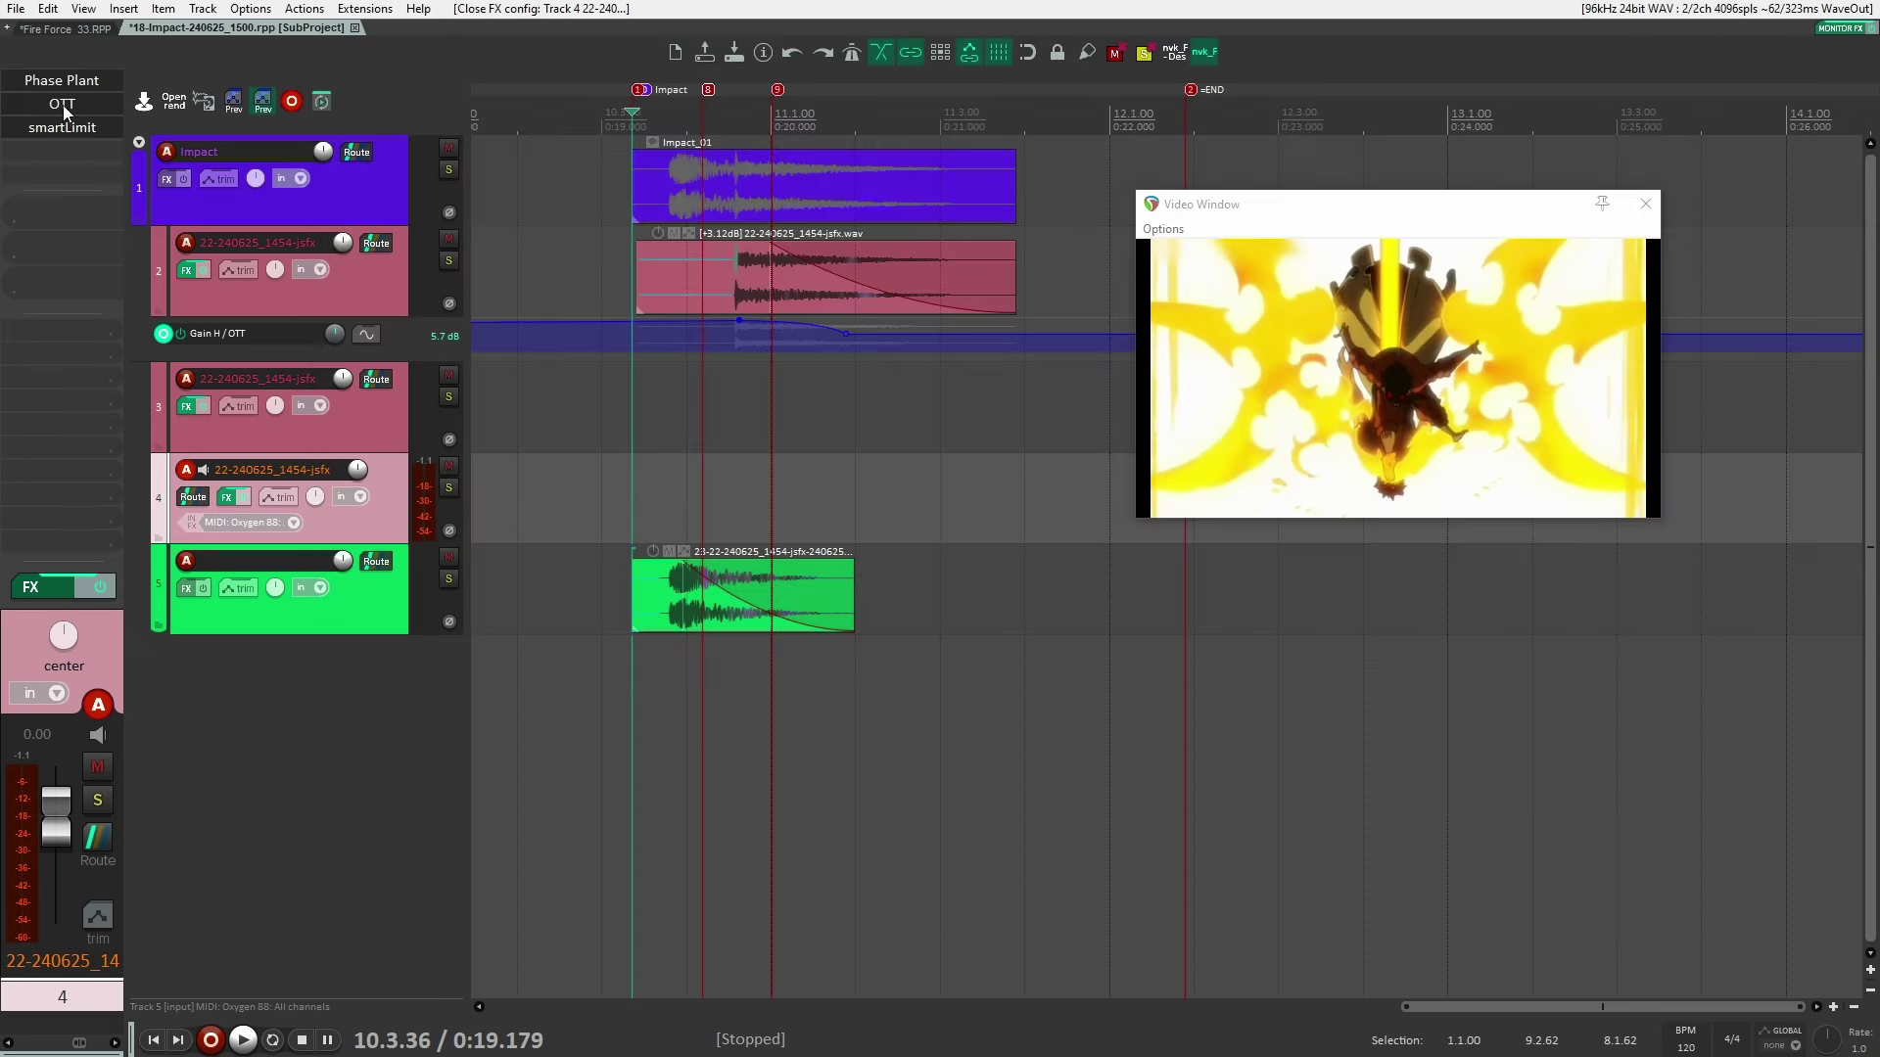
Show the OTT and smartLimit plug-ins on track 4 in turn while sounding the synth, closing each one
left_click(63, 104)
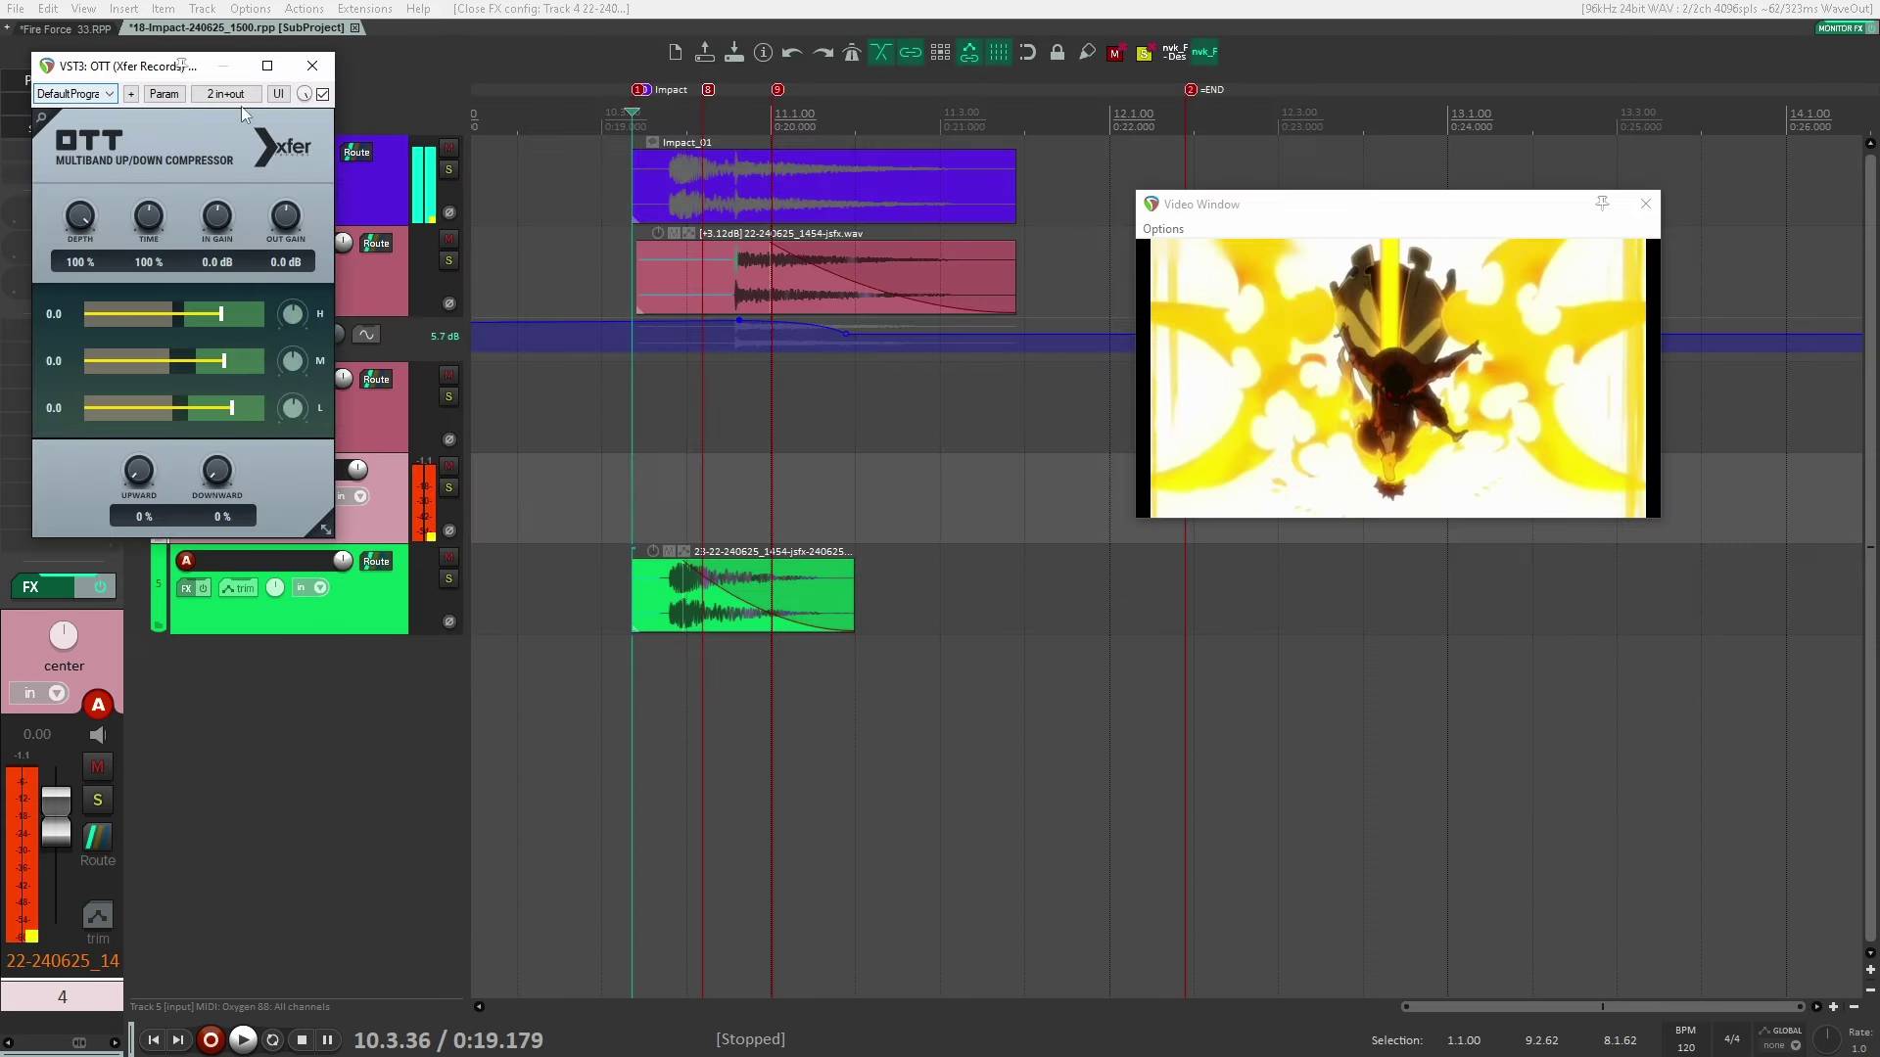
left_click(325, 72)
left_click(90, 126)
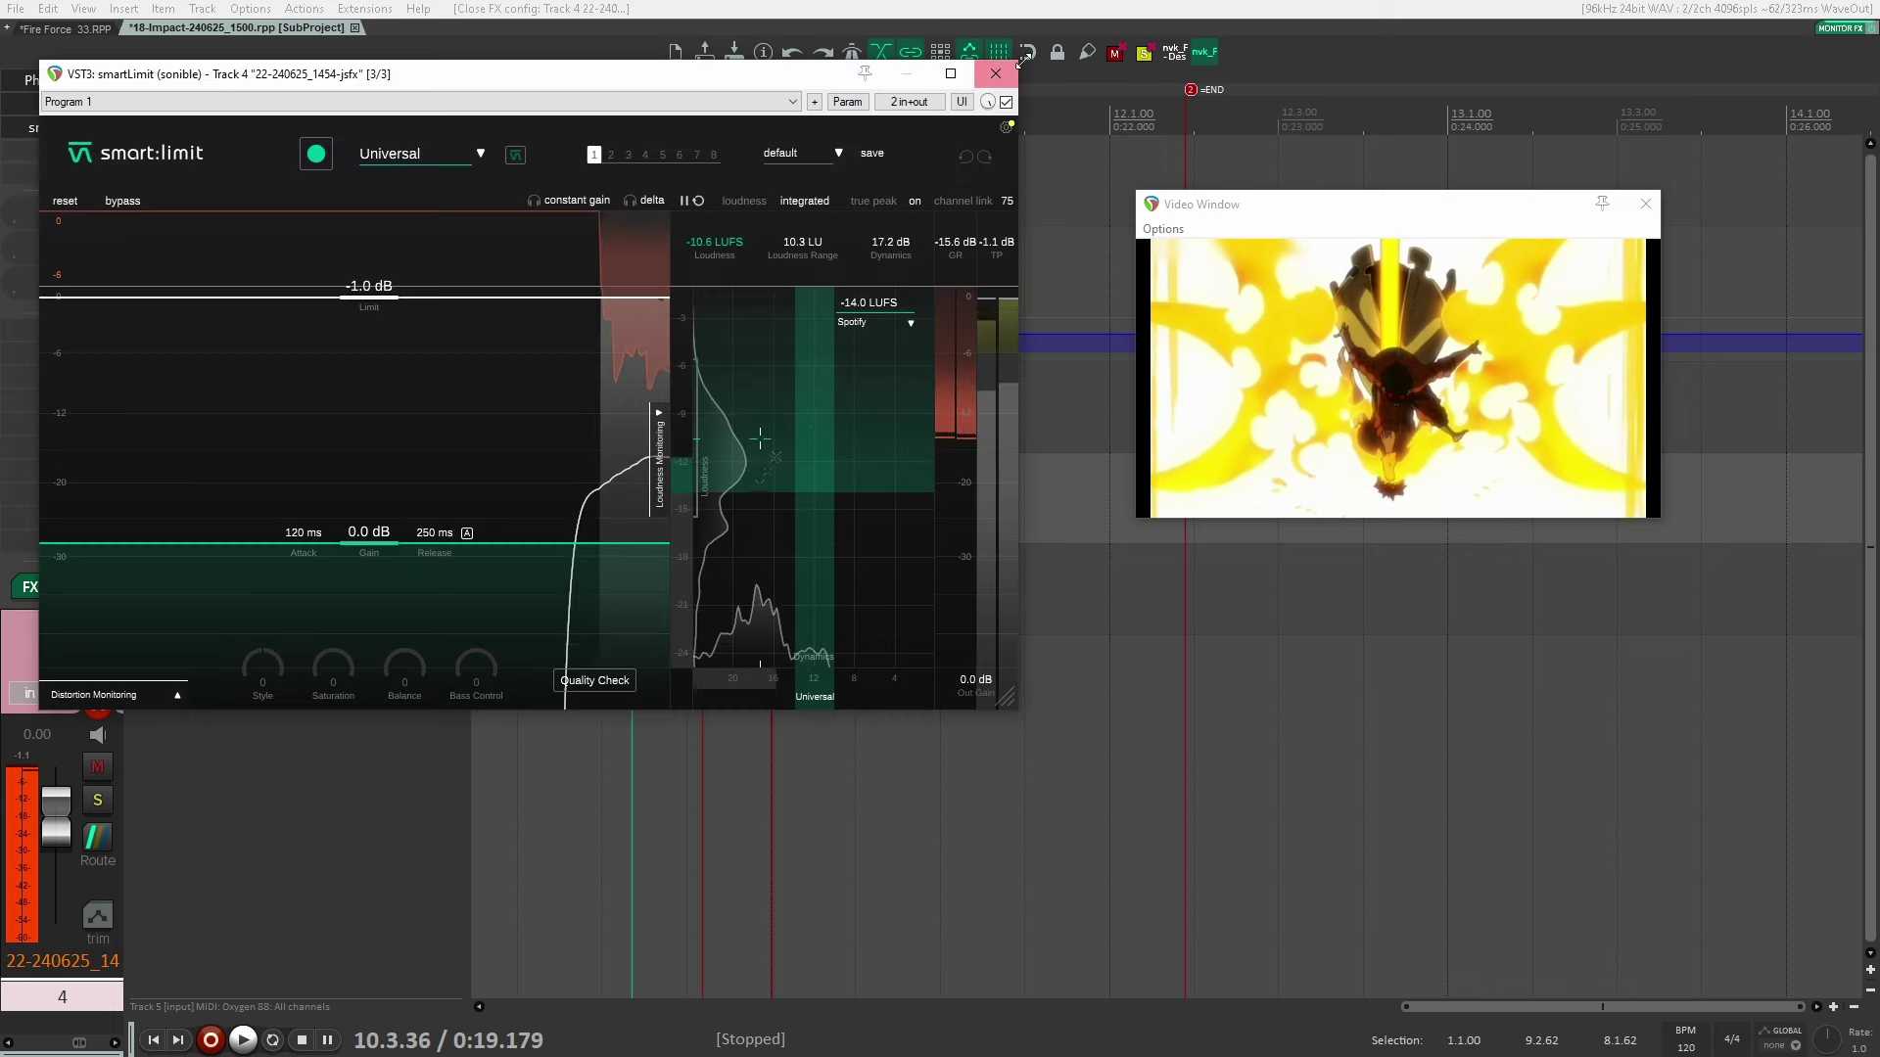
left_click(996, 73)
Audition the green track 5 in solo and clear its solo
left_click(449, 578)
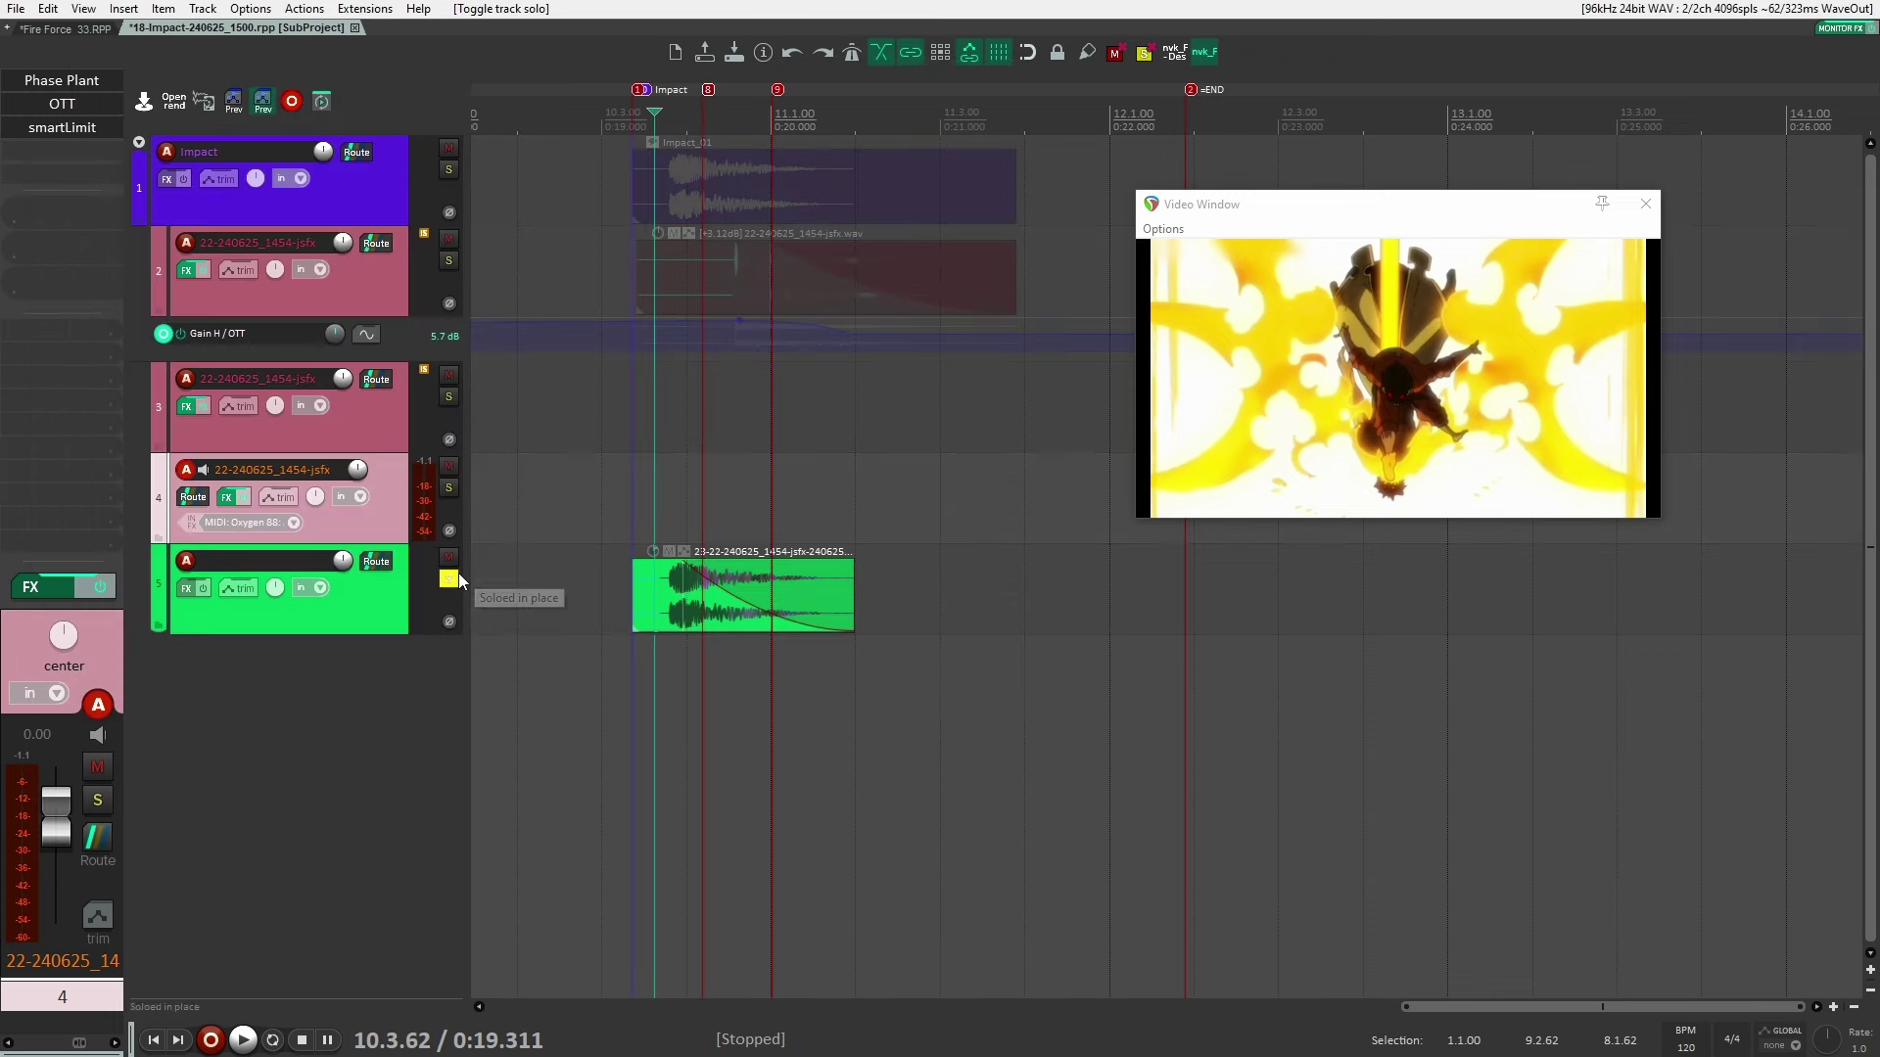
key("space")
key("space")
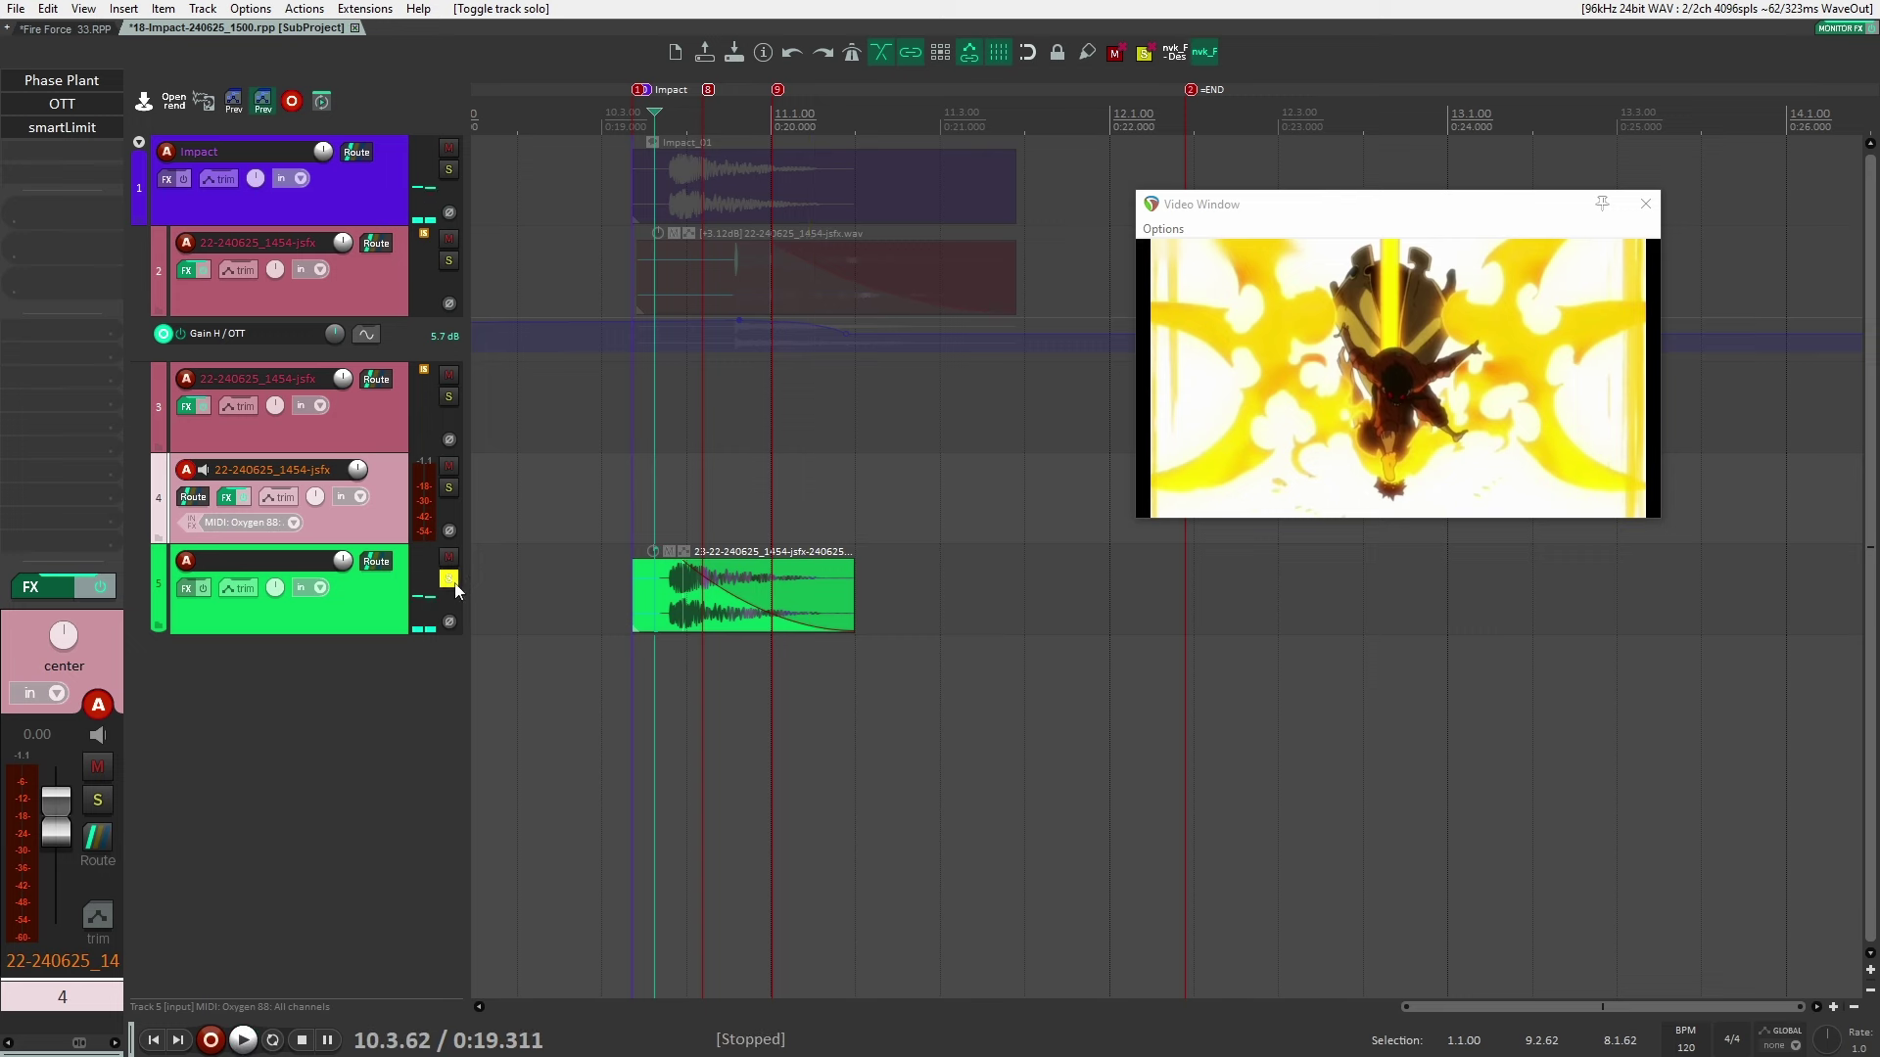
left_click(450, 582)
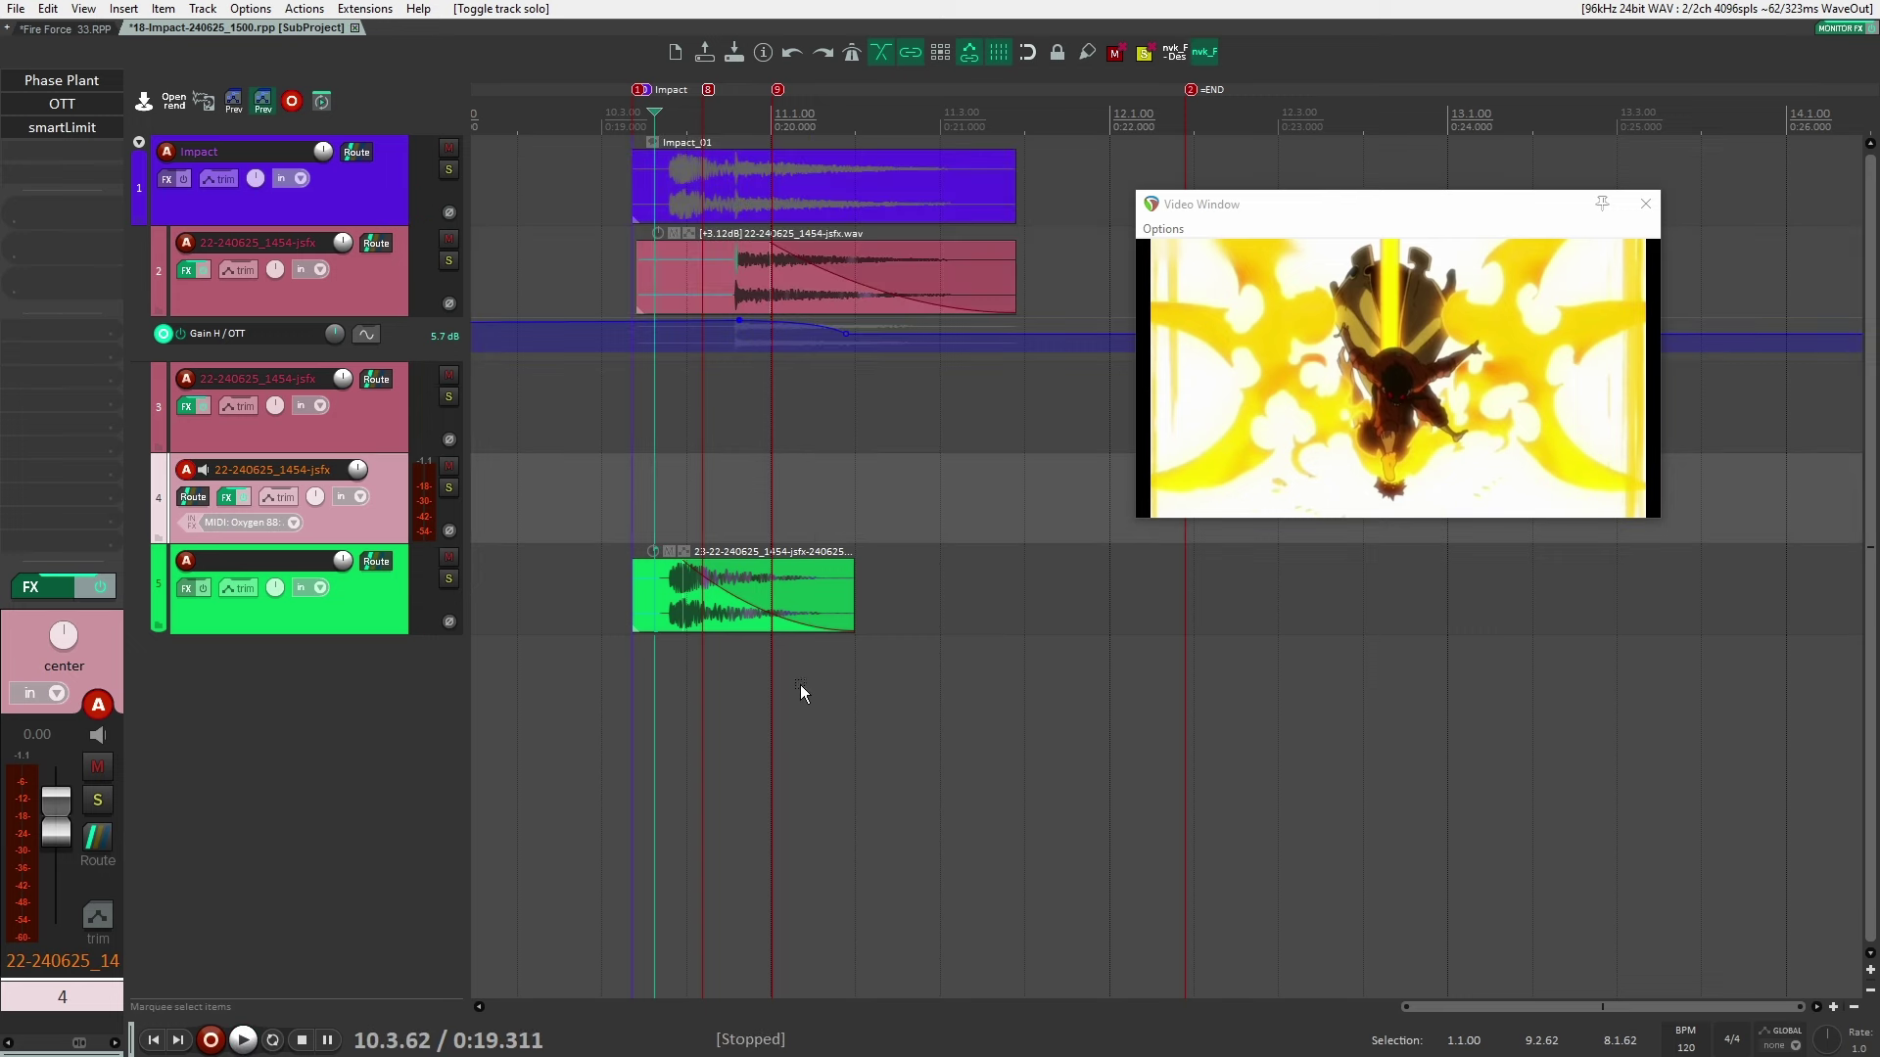
Solo track 2 and play it from just before the hit in its clip, at about 10.4.41
left_click(448, 261)
left_click(721, 276)
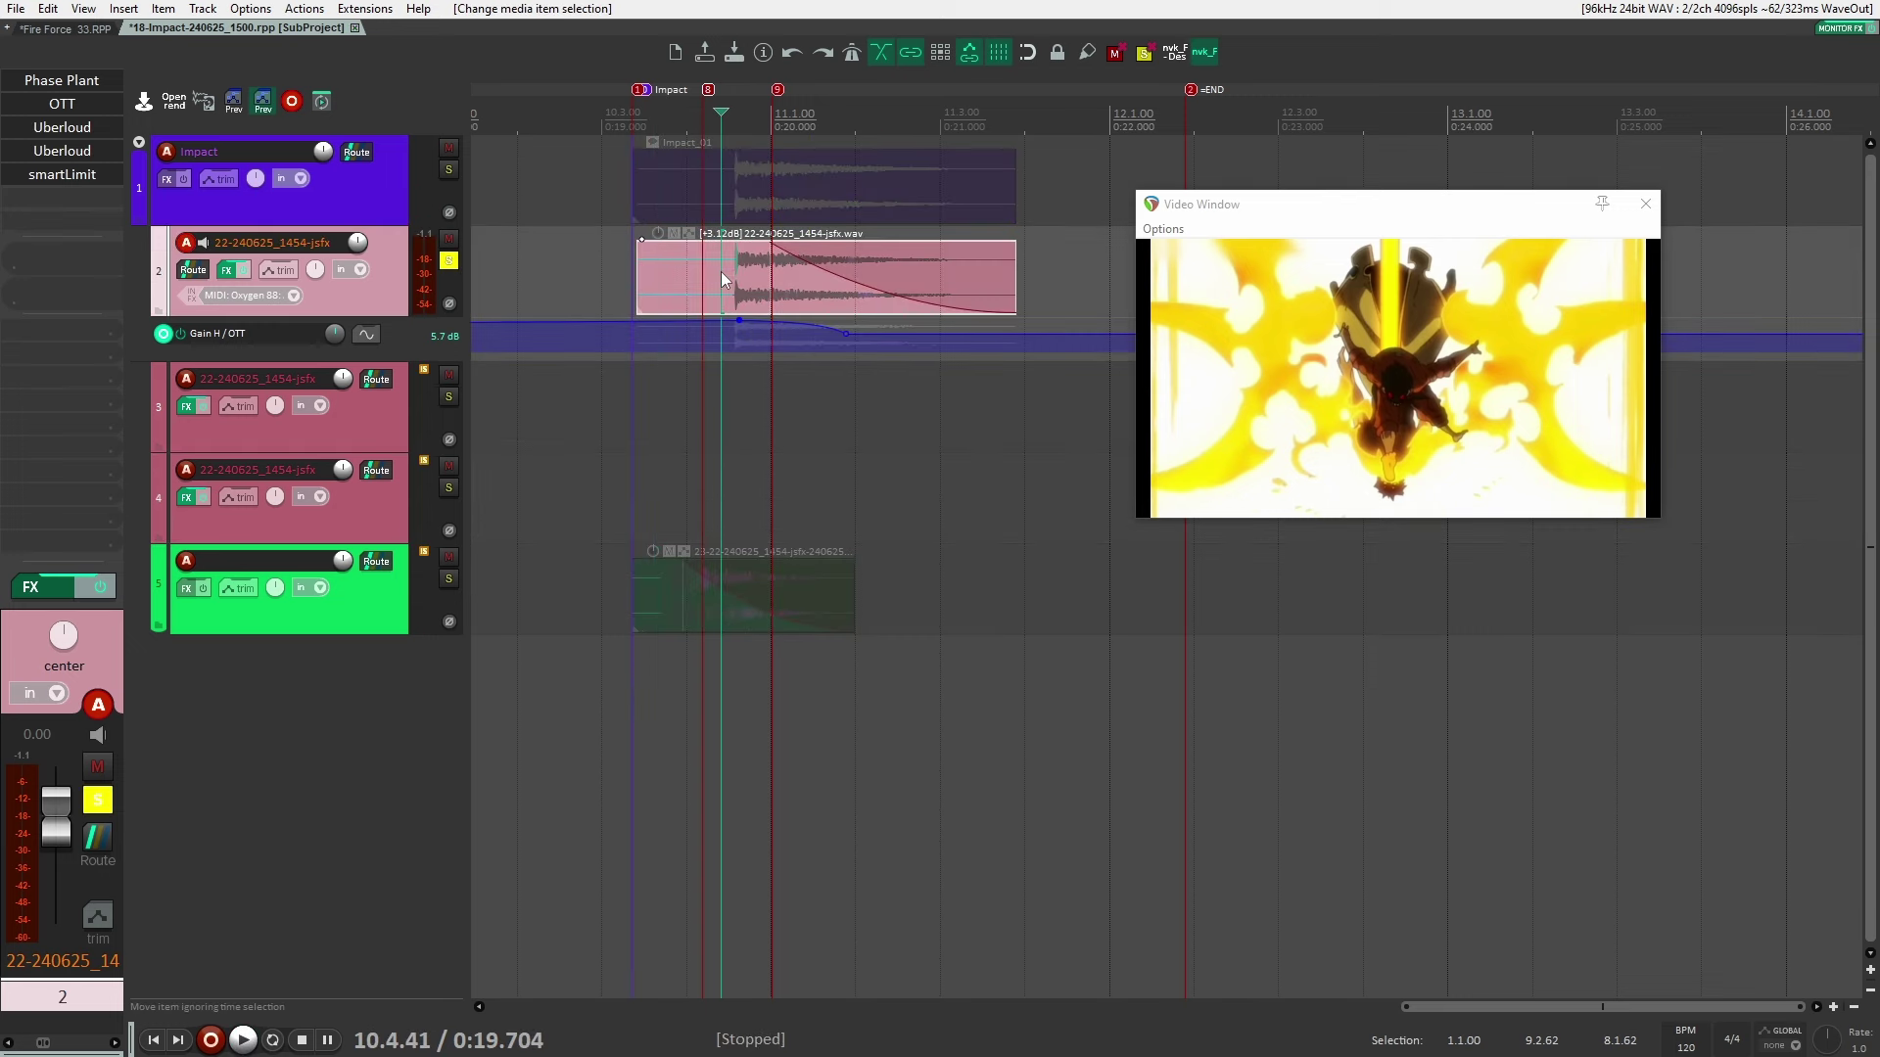
key("space")
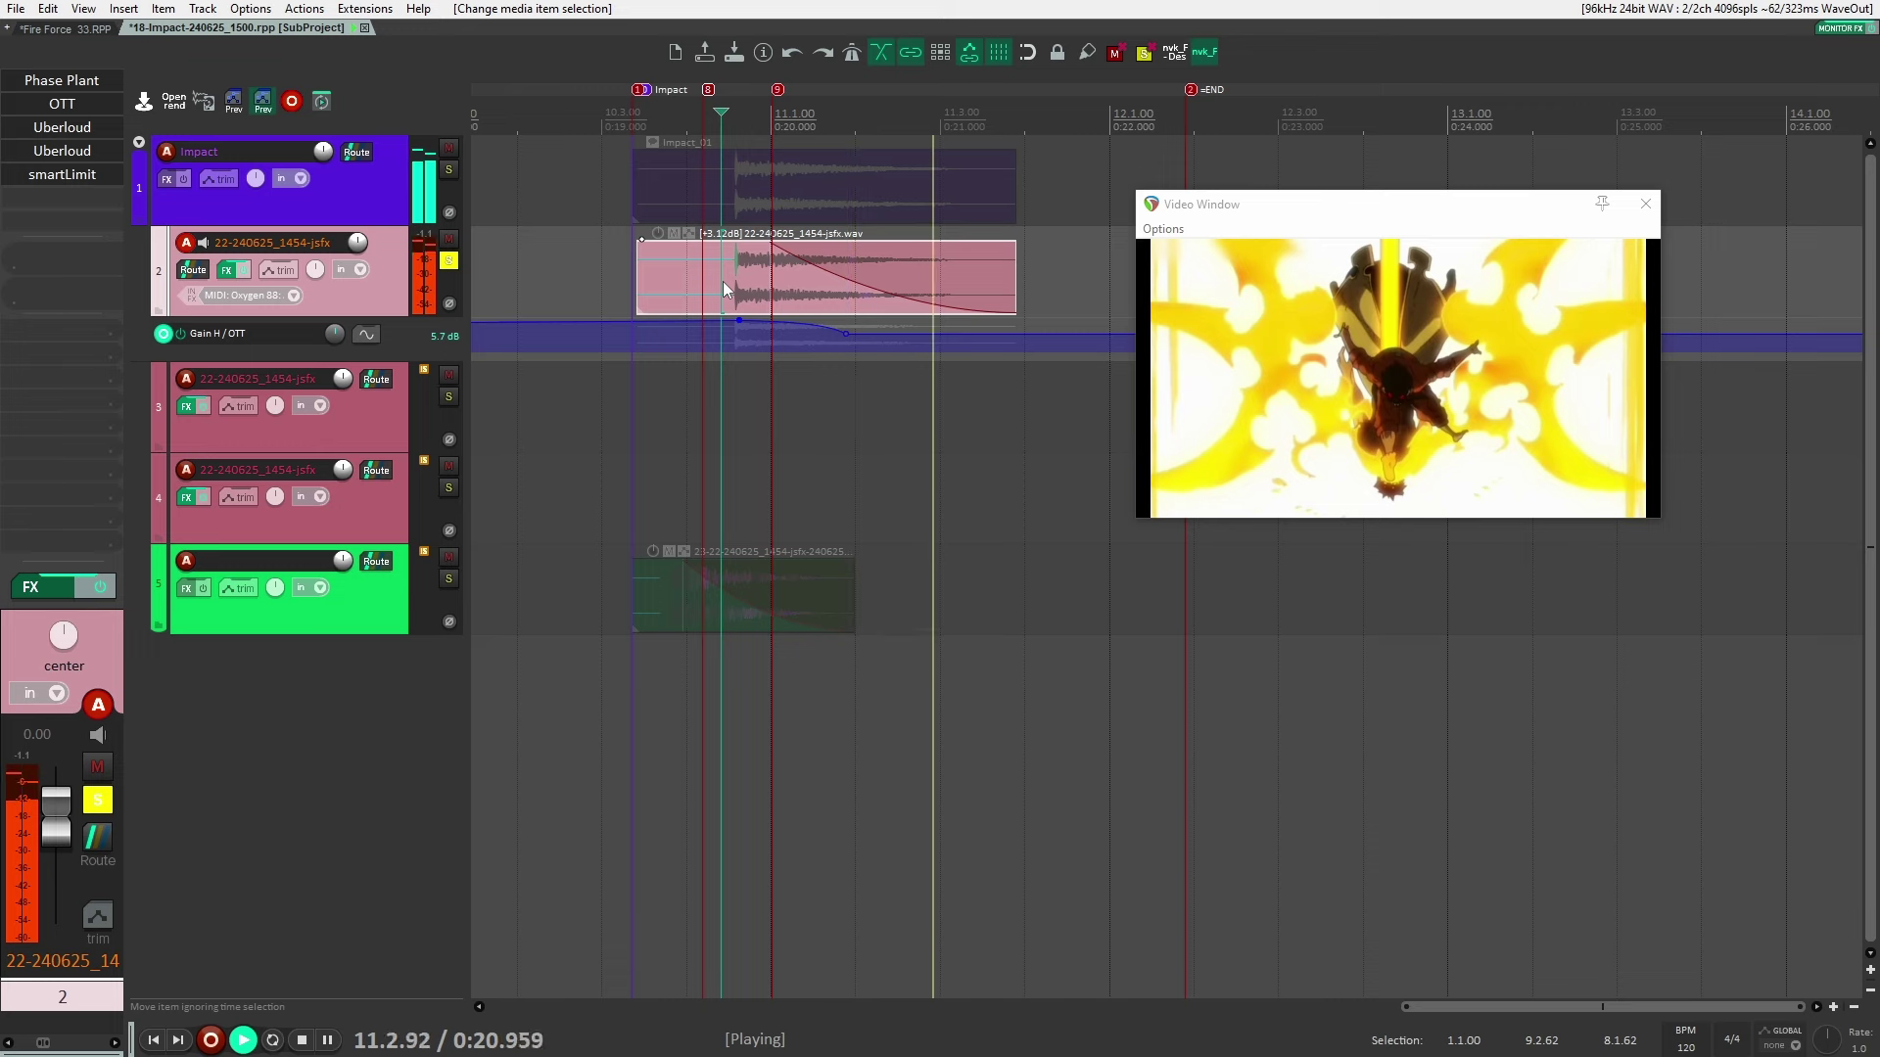
key("space")
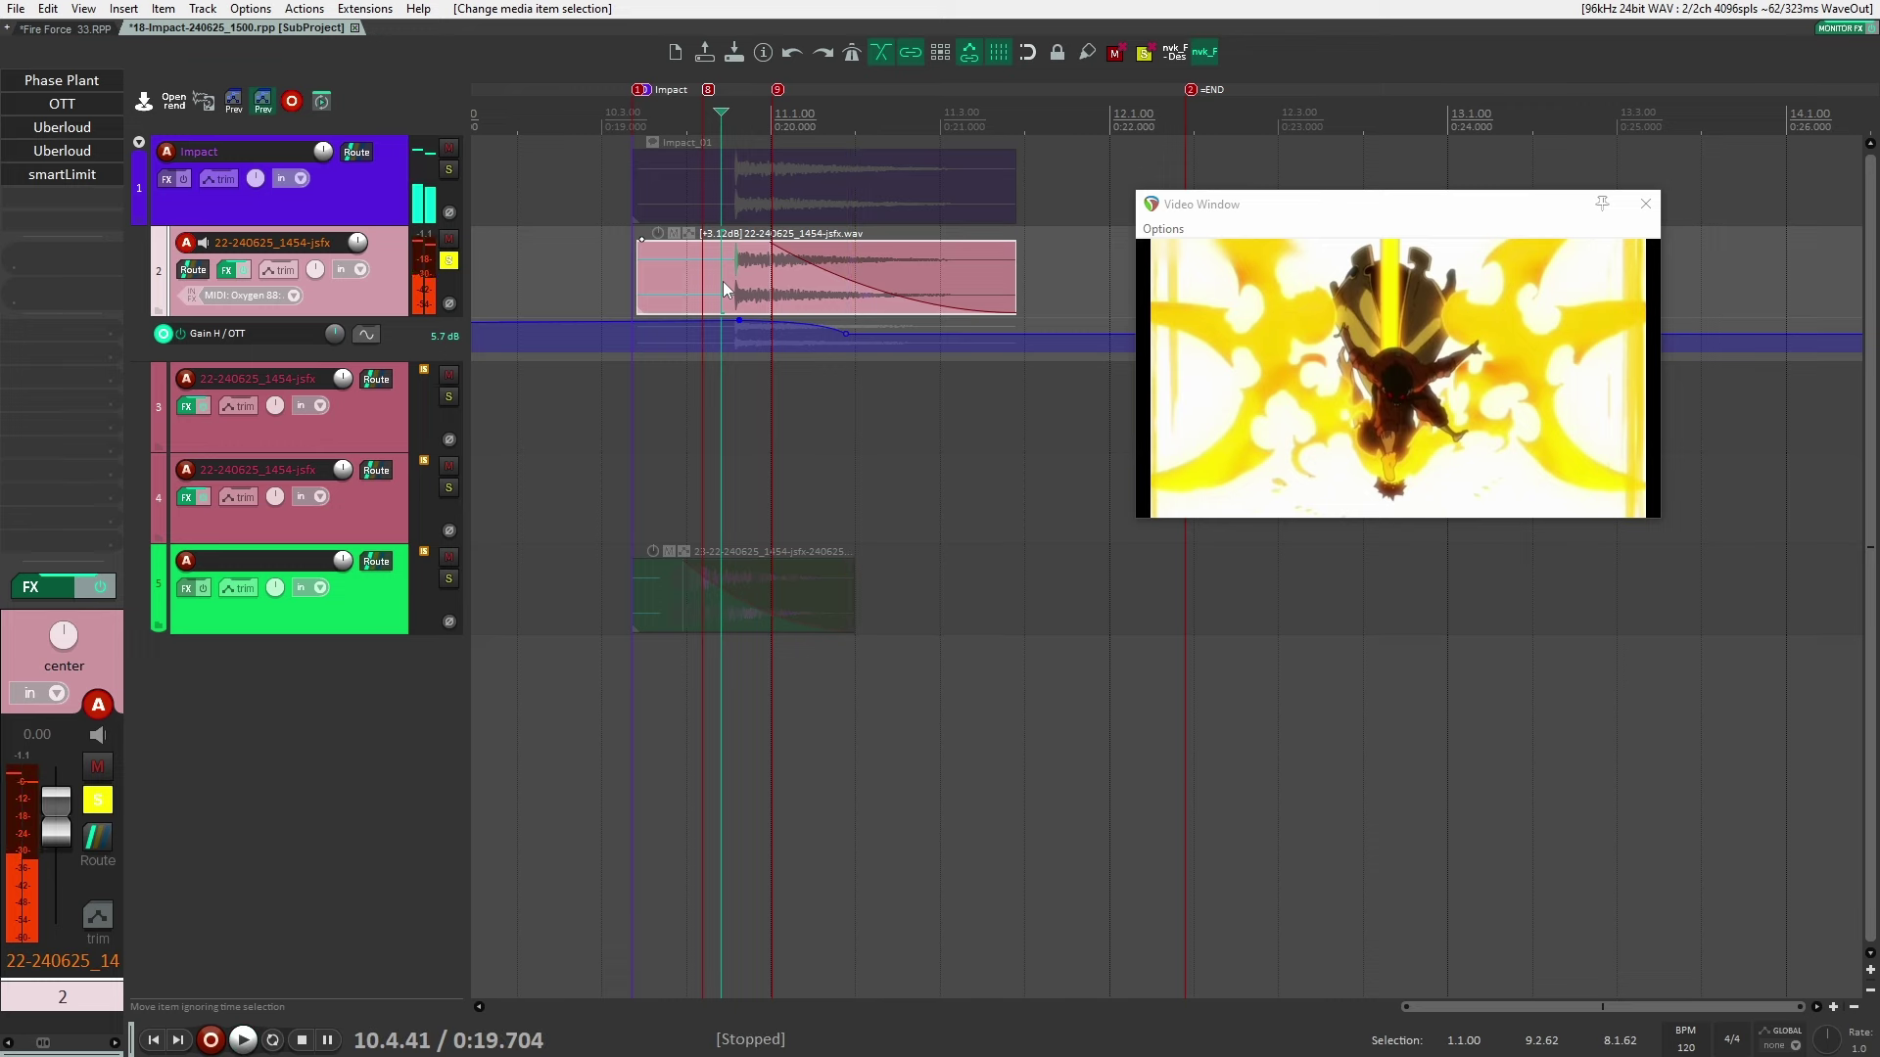
Show track 2's Phase Plant patch and close it
left_click(84, 78)
left_click_drag(1676, 116, 605, 47)
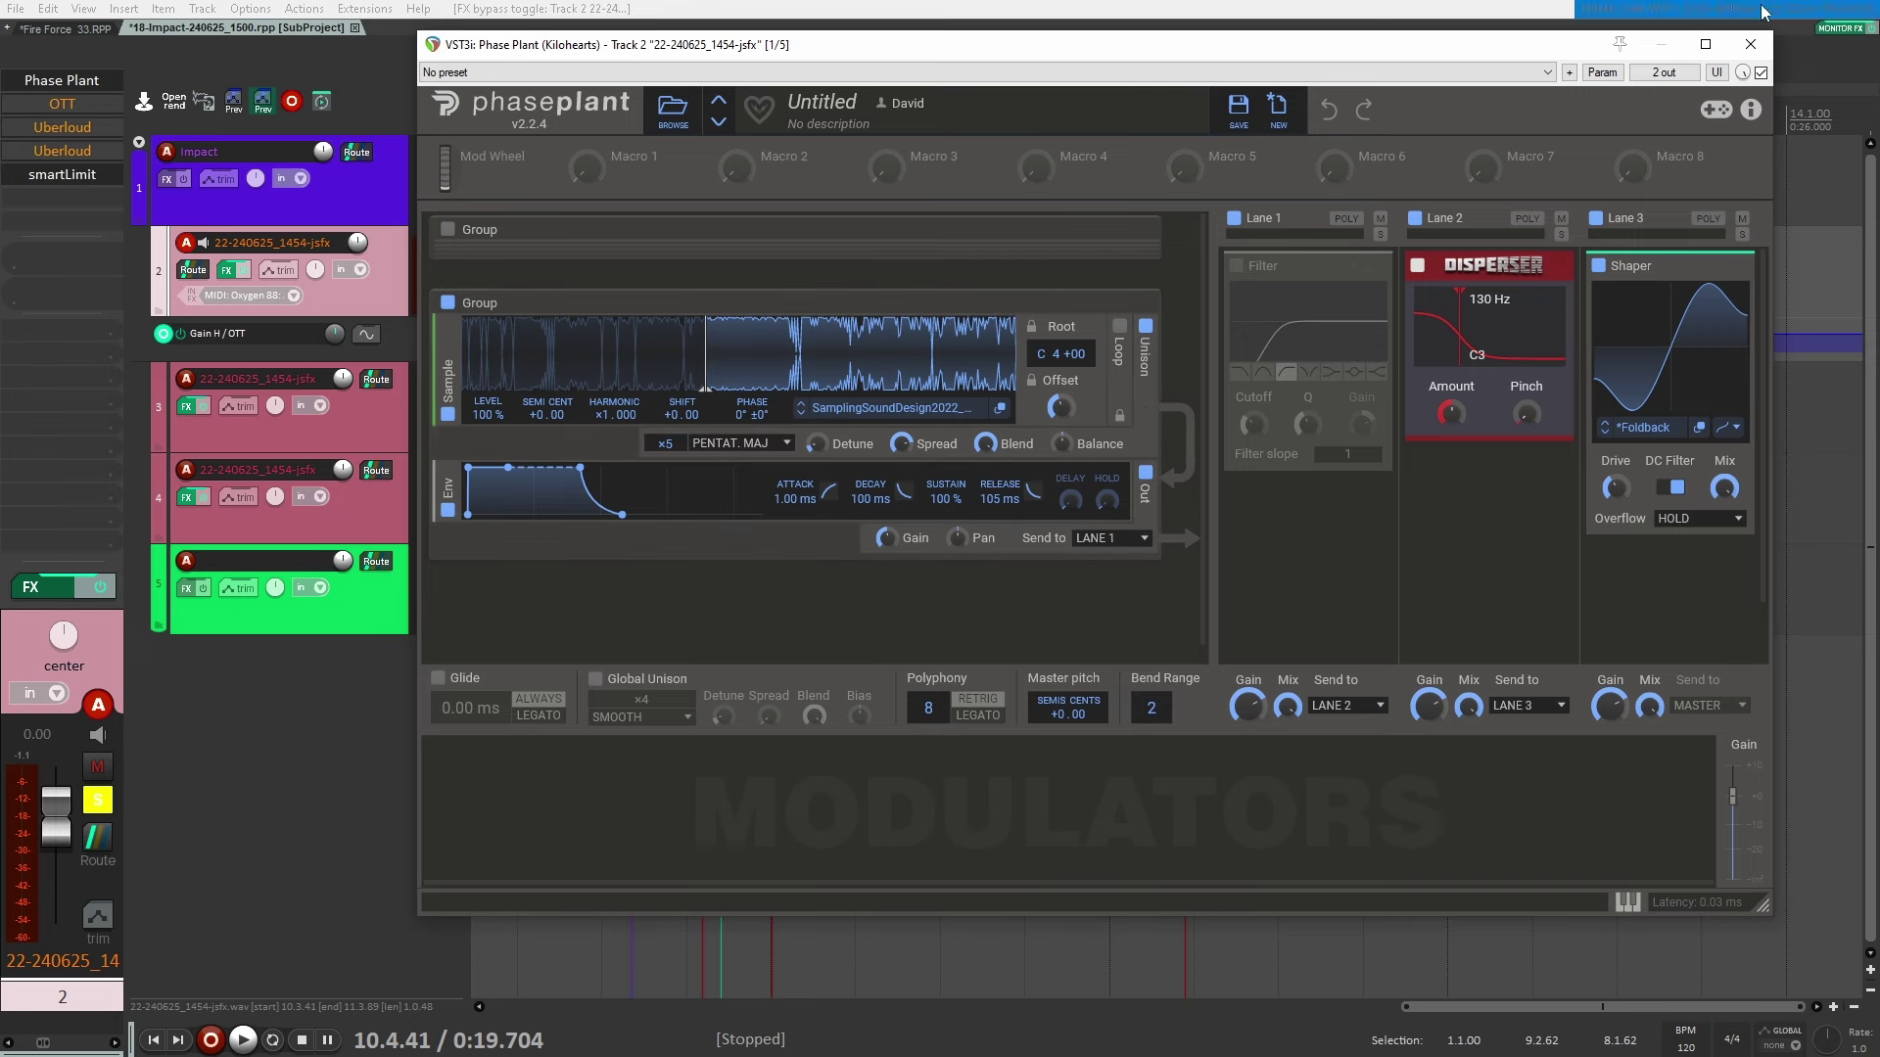
left_click(1751, 44)
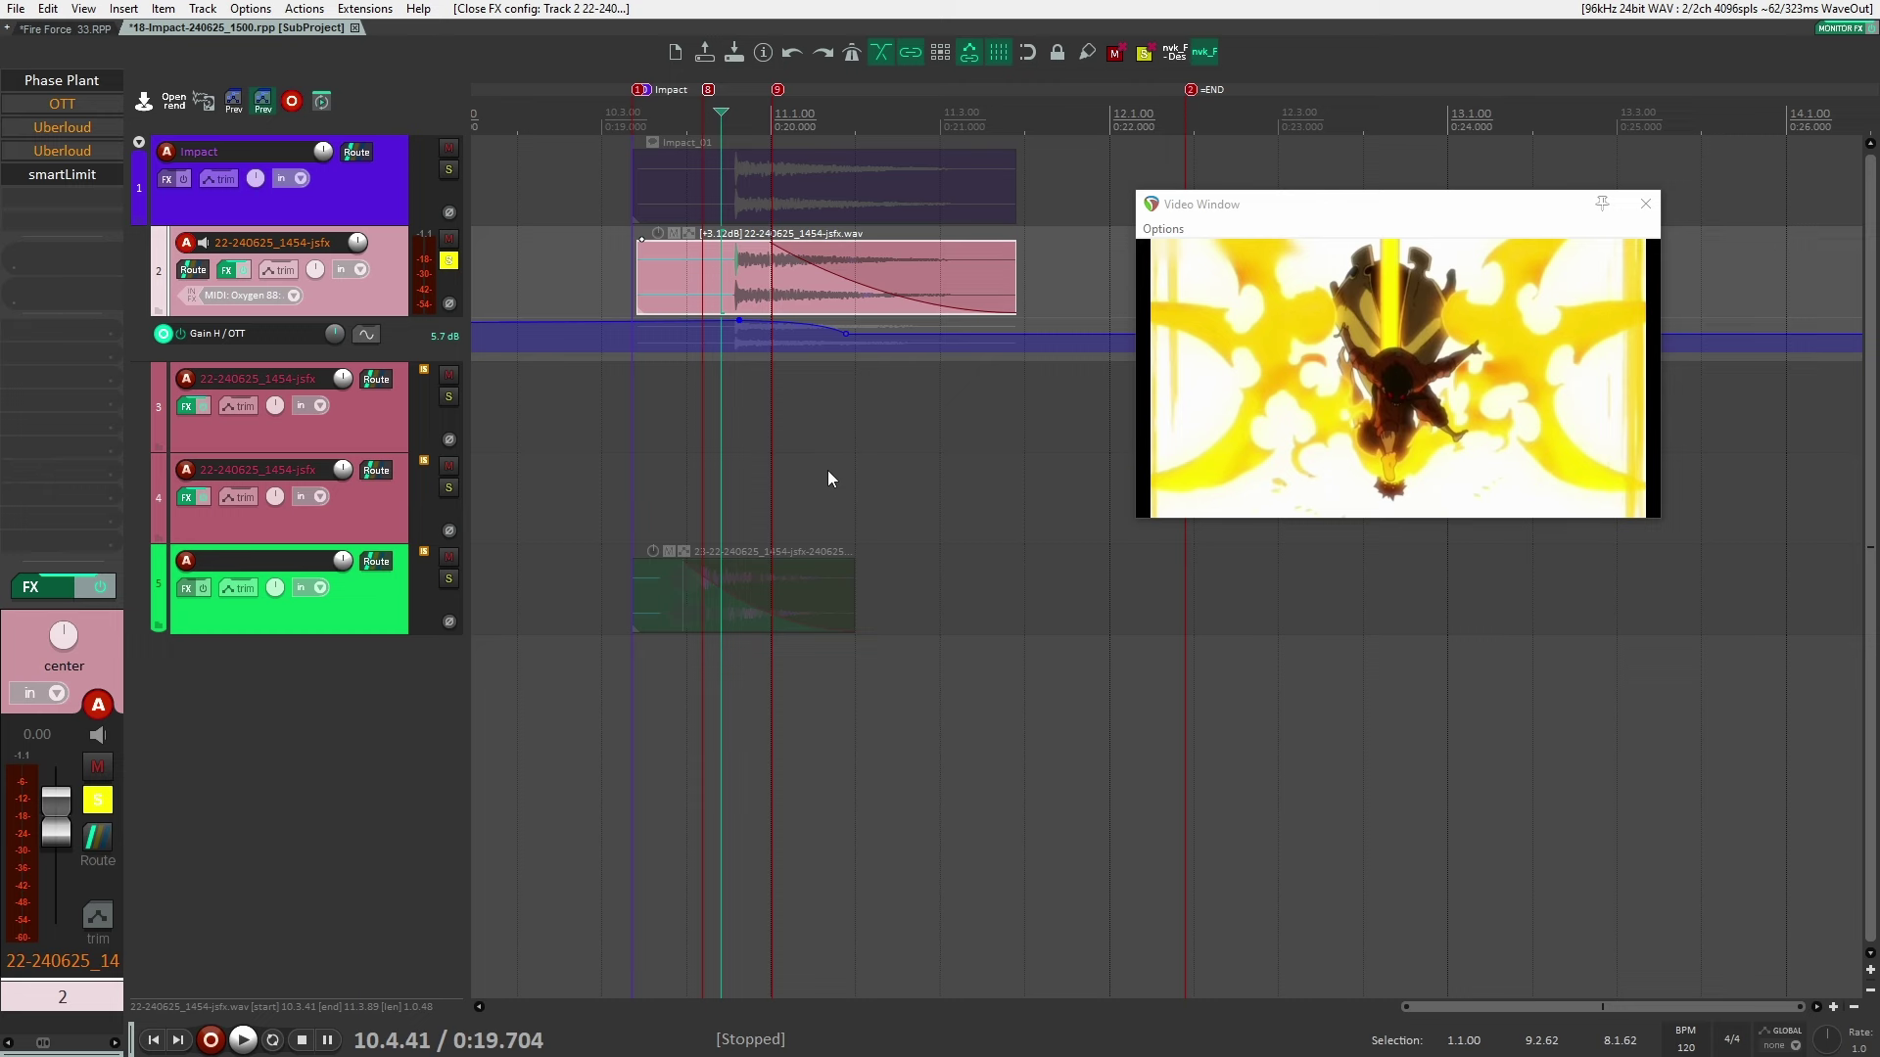
Enable and show OTT on track 2, and compare the clip with OTT bypassed and active during playback
left_click(56, 105, "shift")
left_click(73, 104)
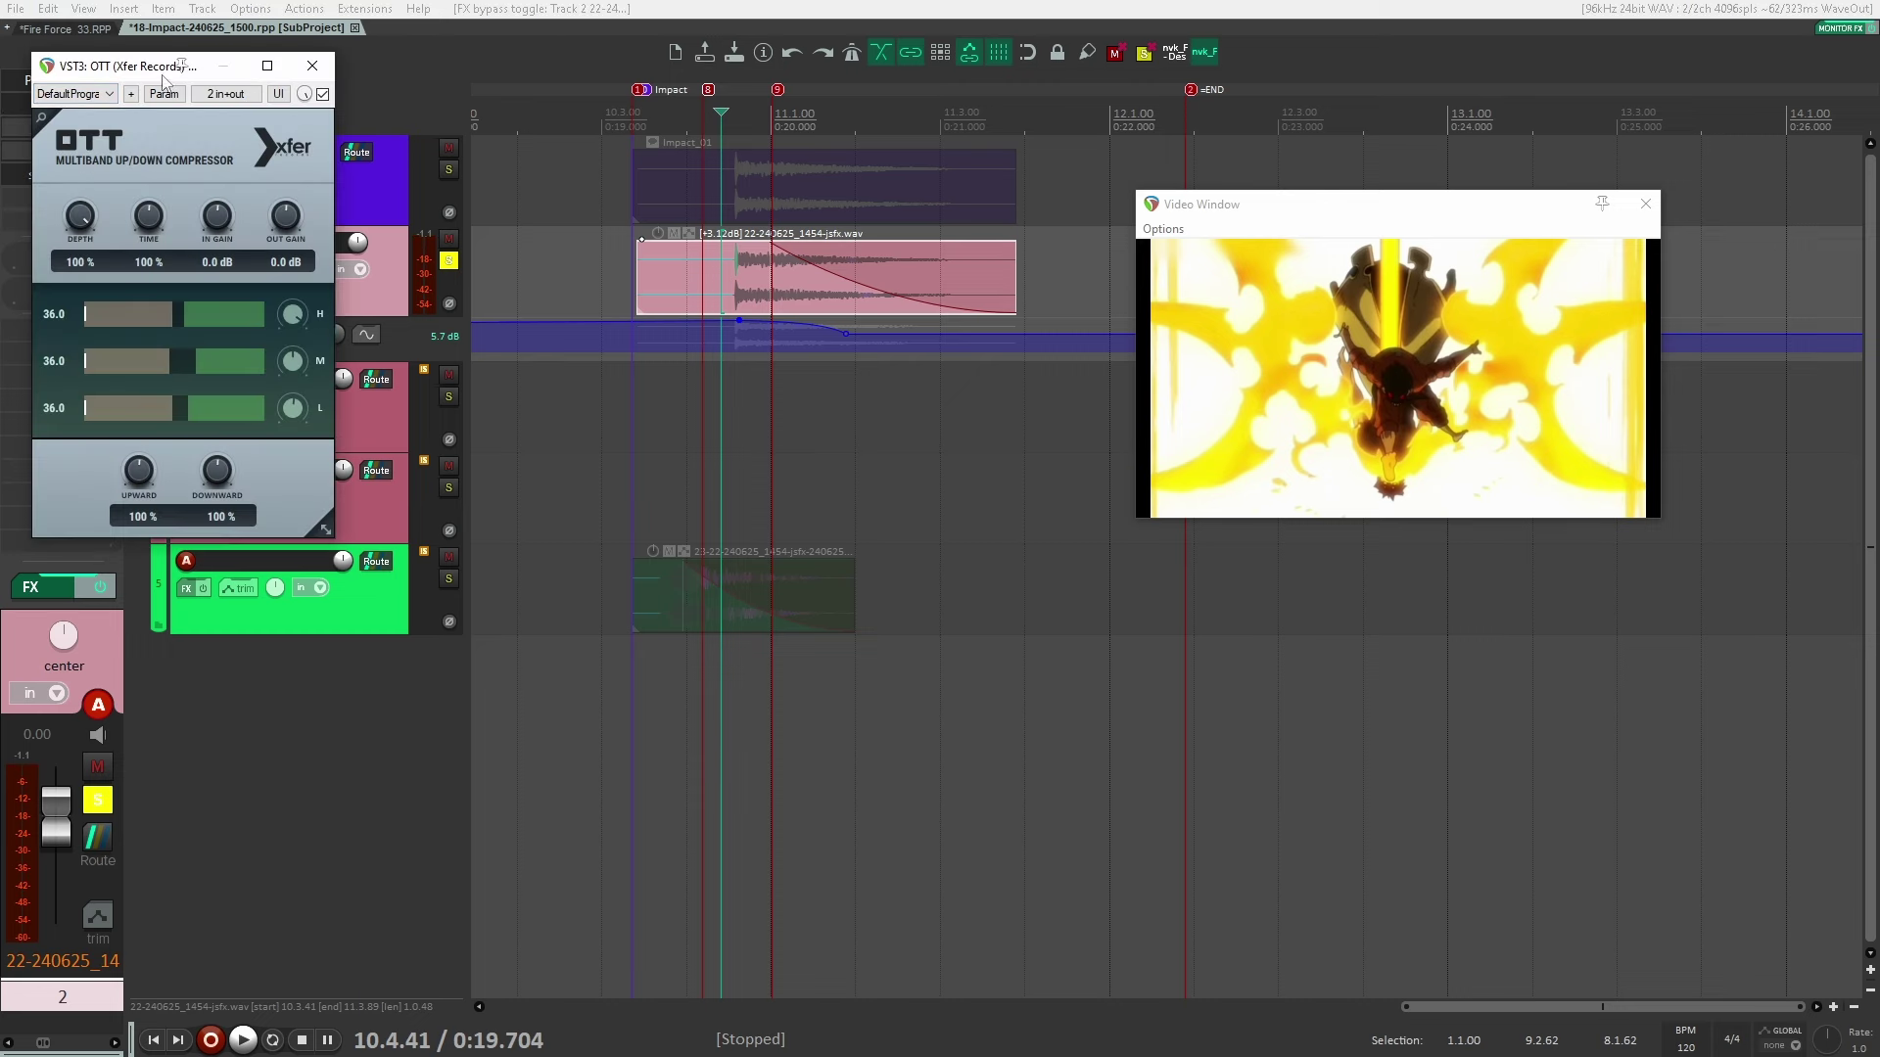
left_click_drag(121, 72, 1018, 206)
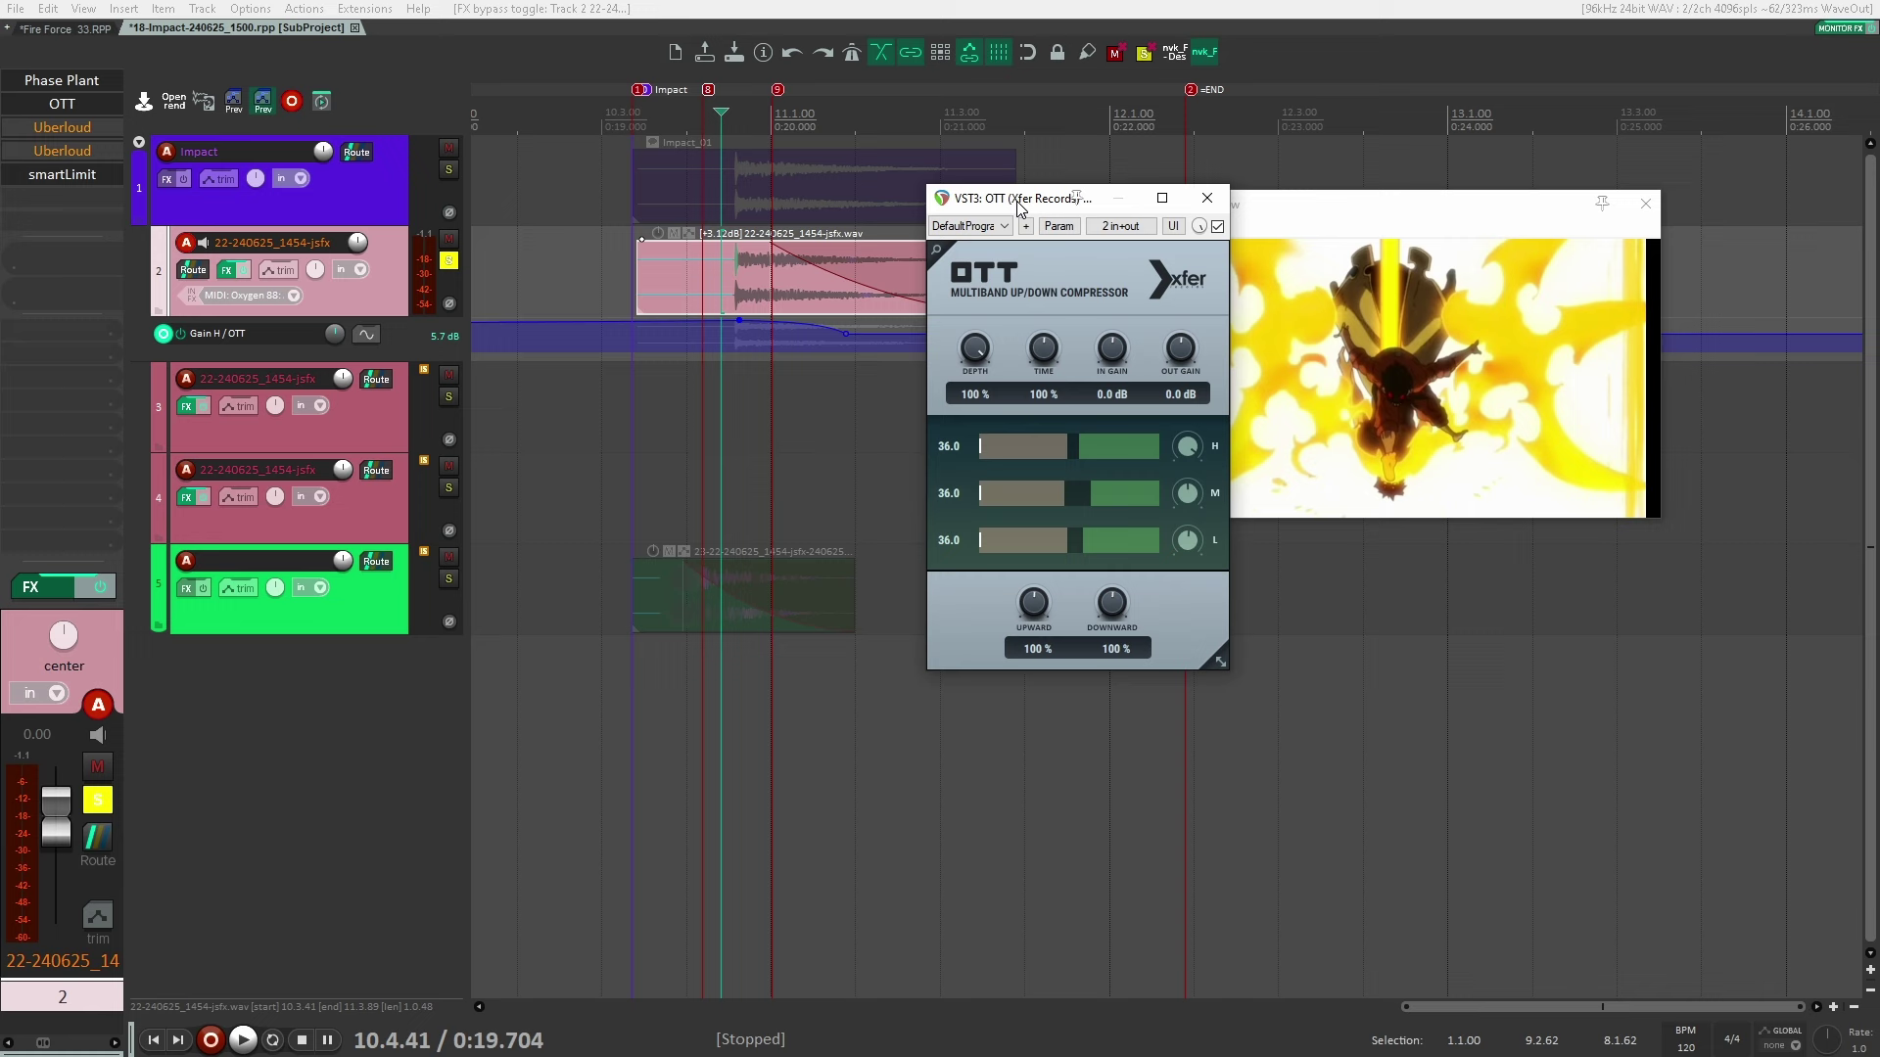
left_click(1217, 226)
key("space")
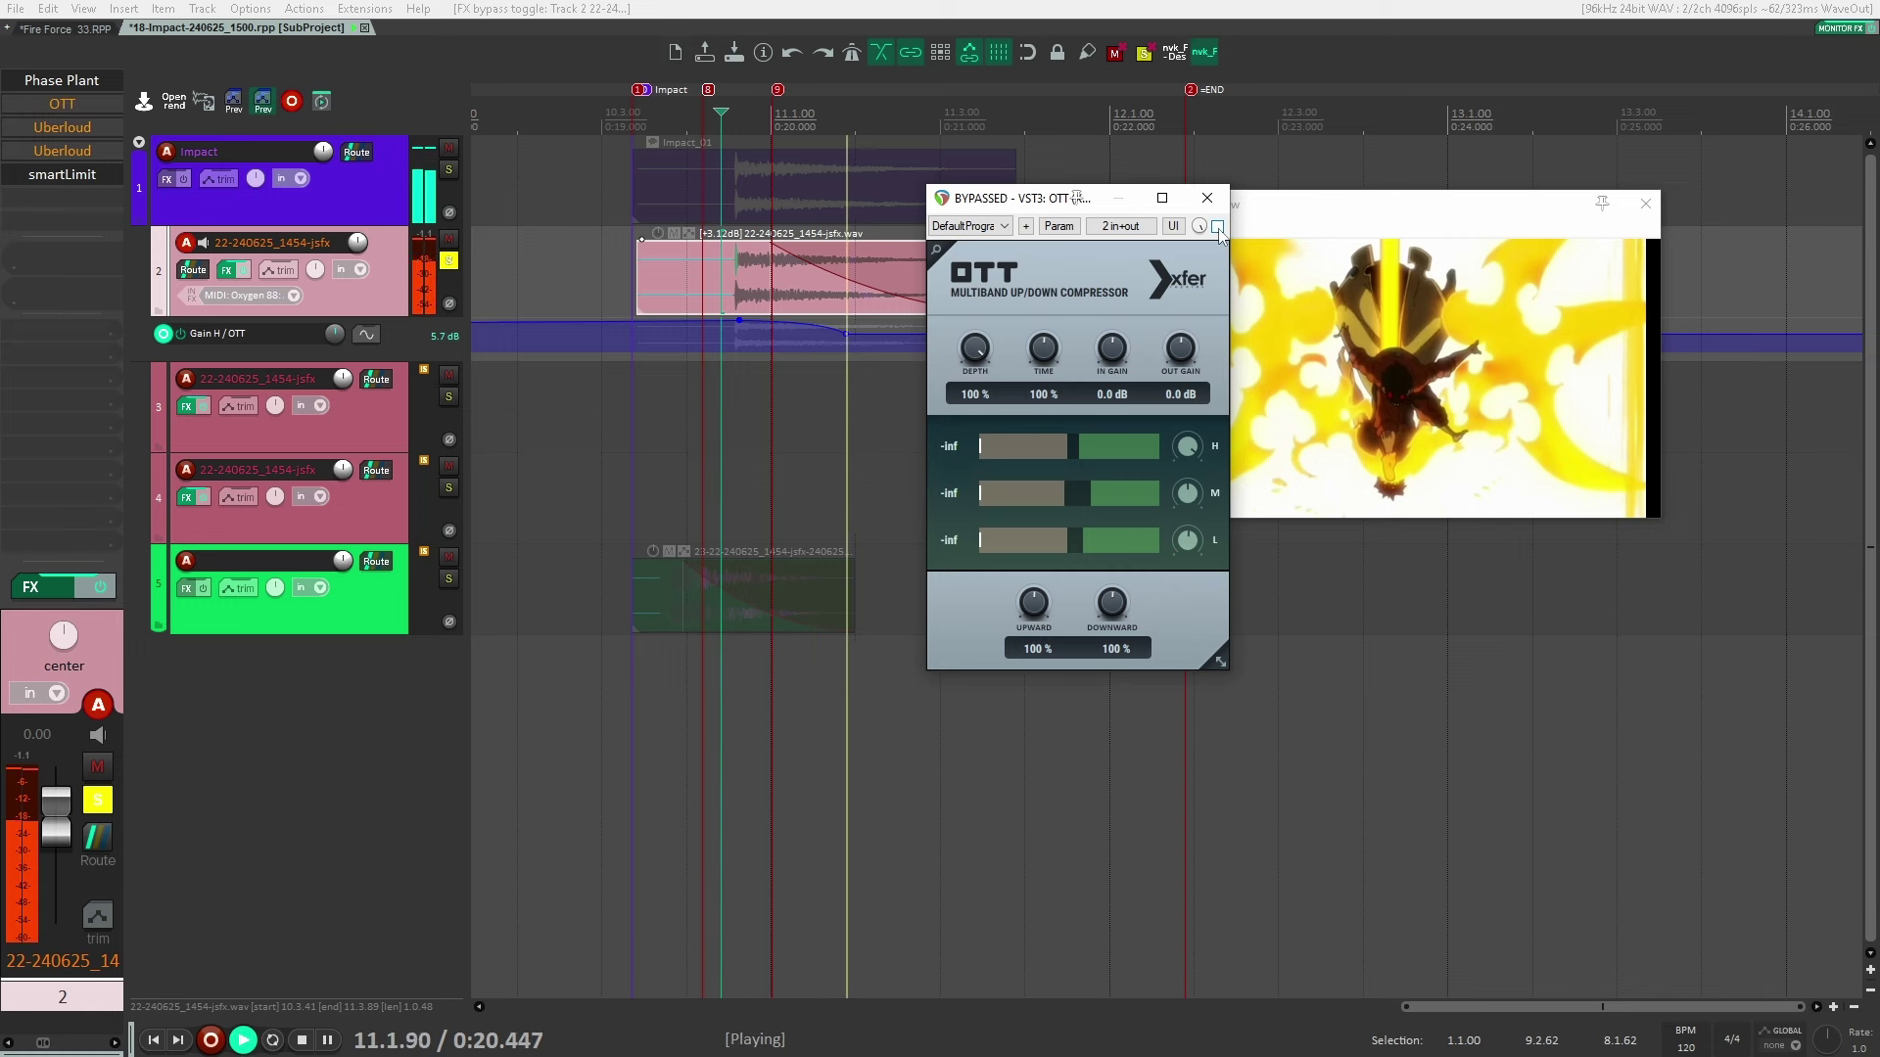
left_click(1217, 227)
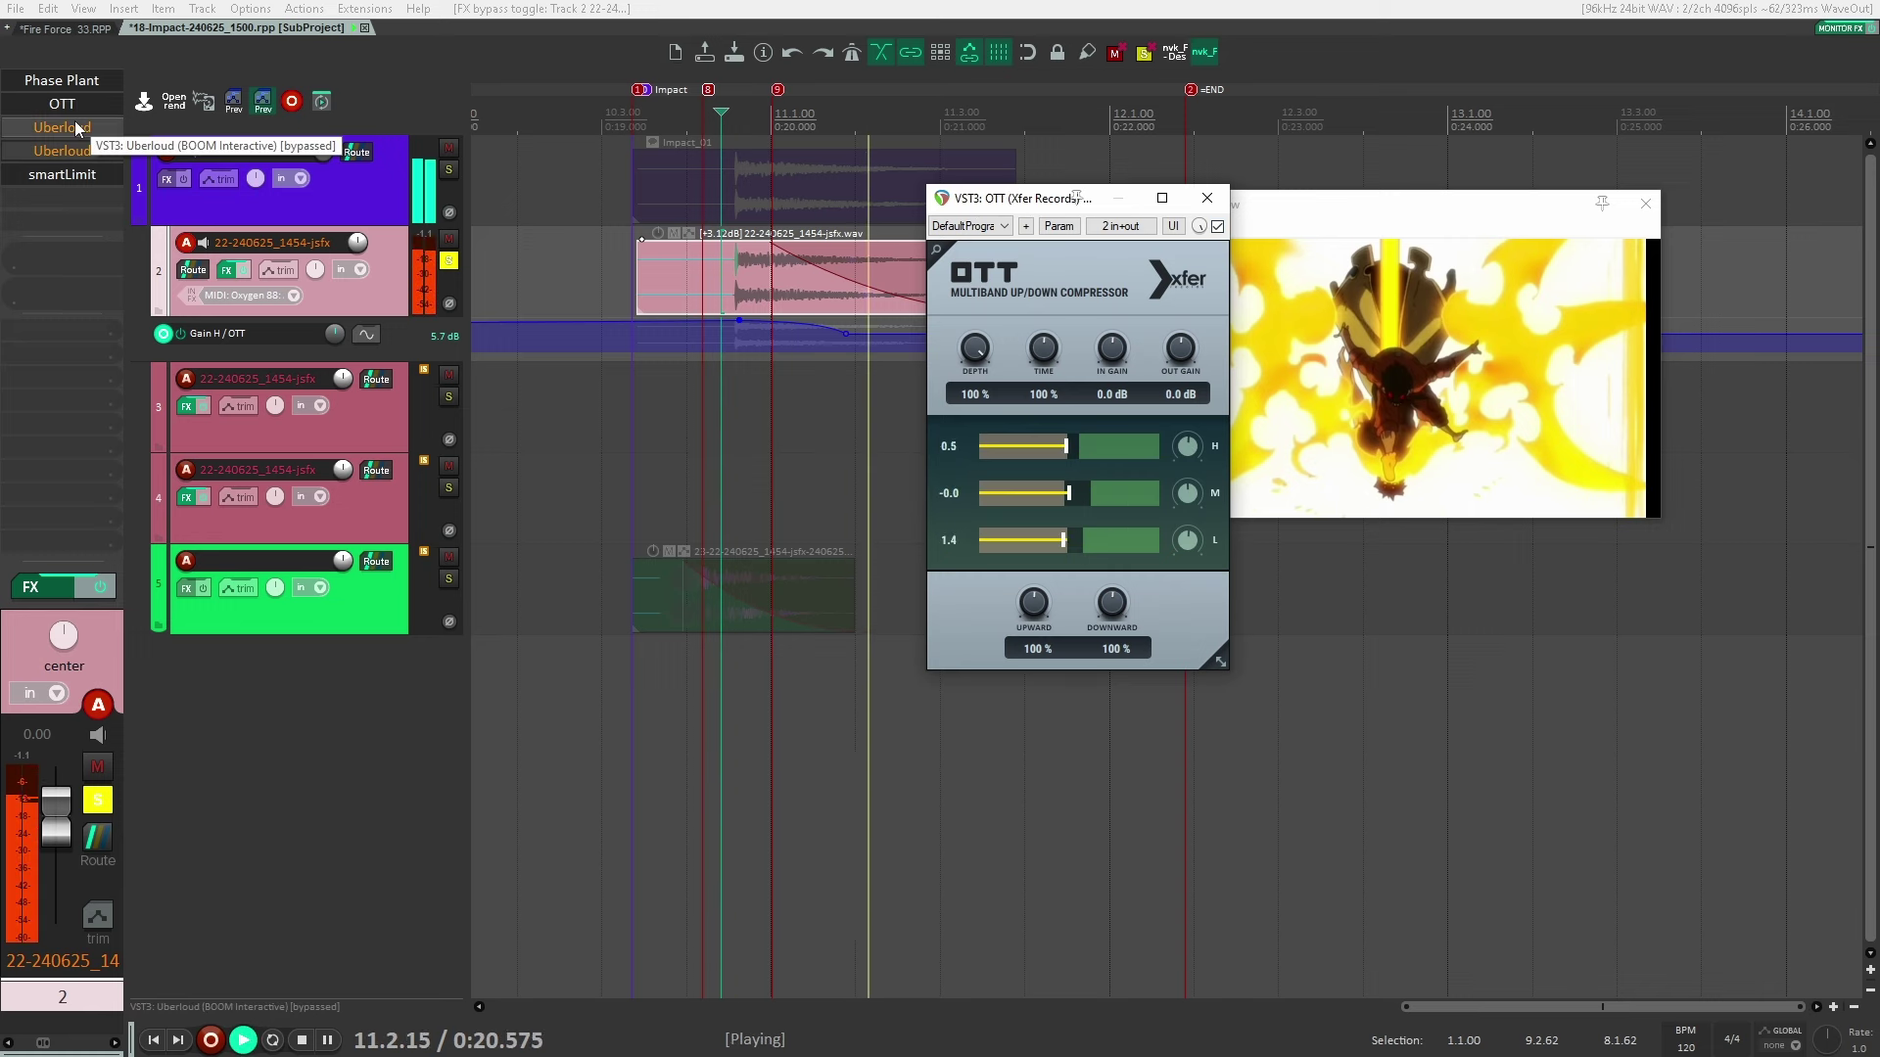
Enable both Uberloud instances on track 2 and show their 1-Band and 3-Band settings while the clip plays
left_click(76, 123)
left_click(1345, 168)
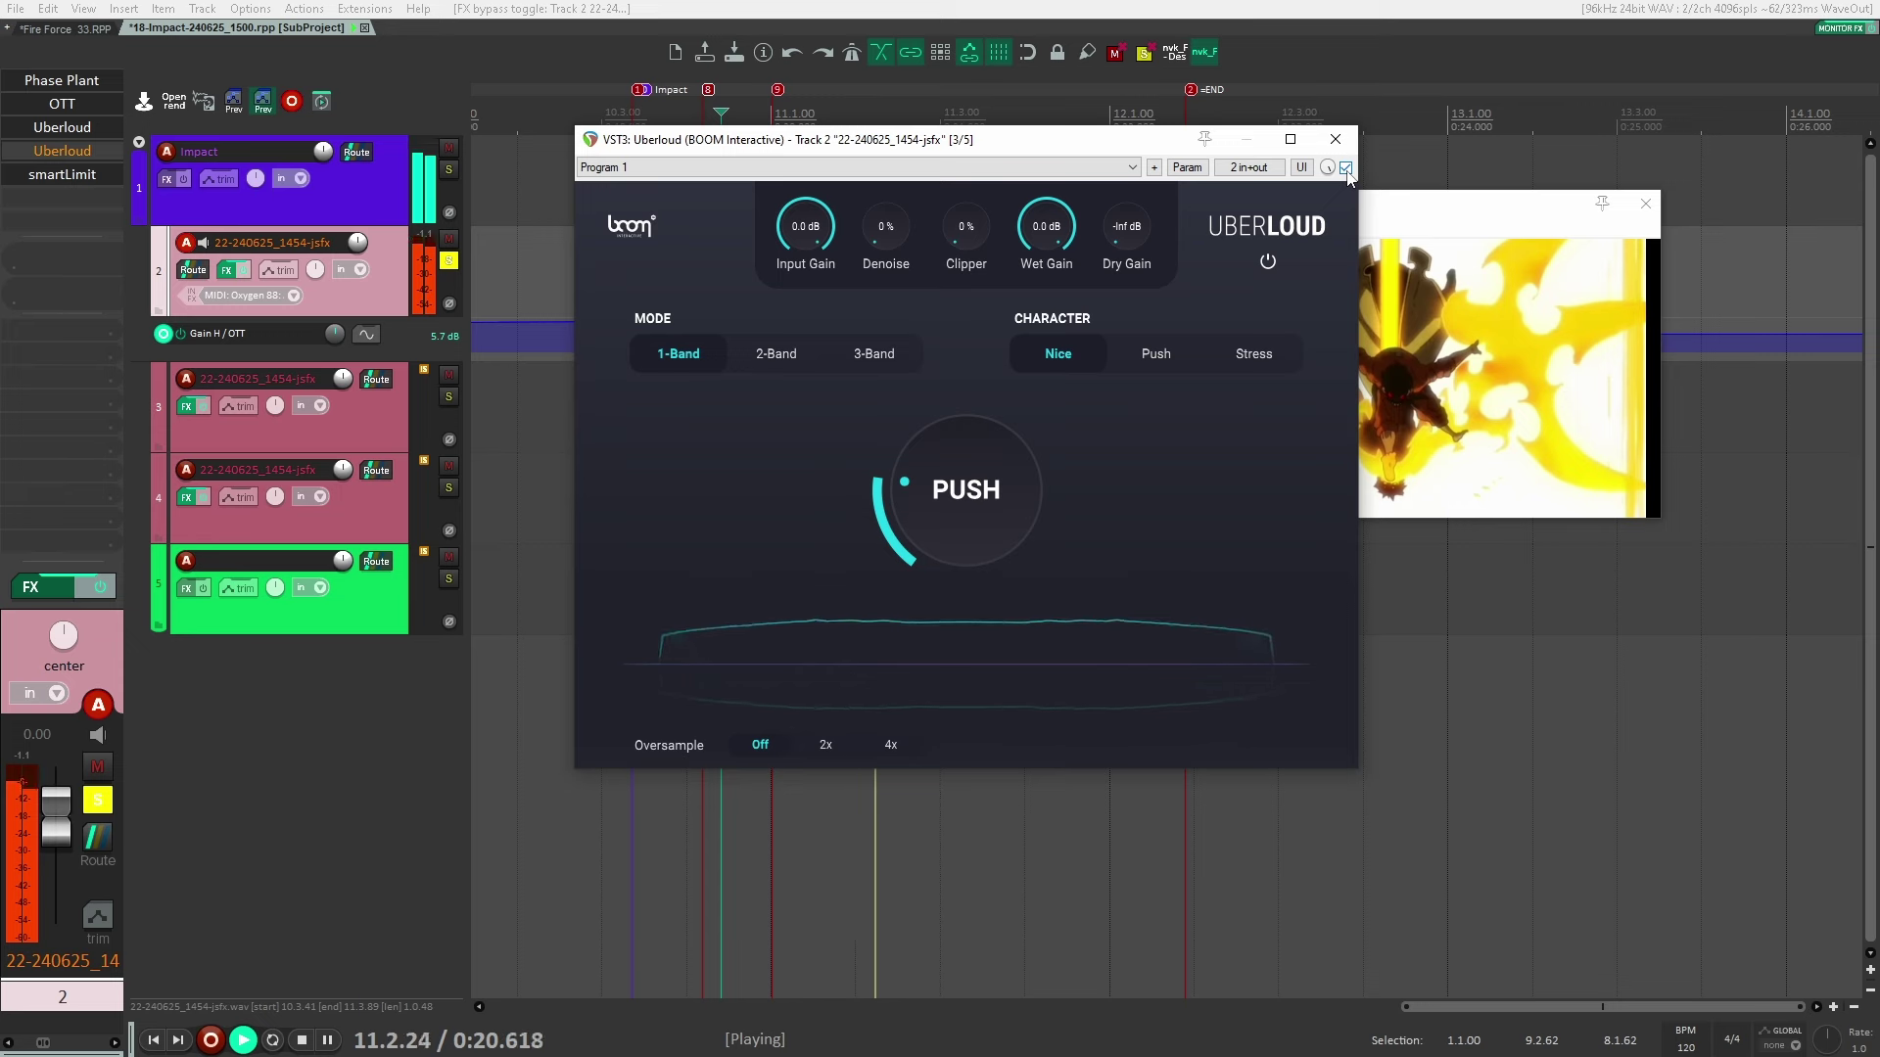
key("space")
key("space")
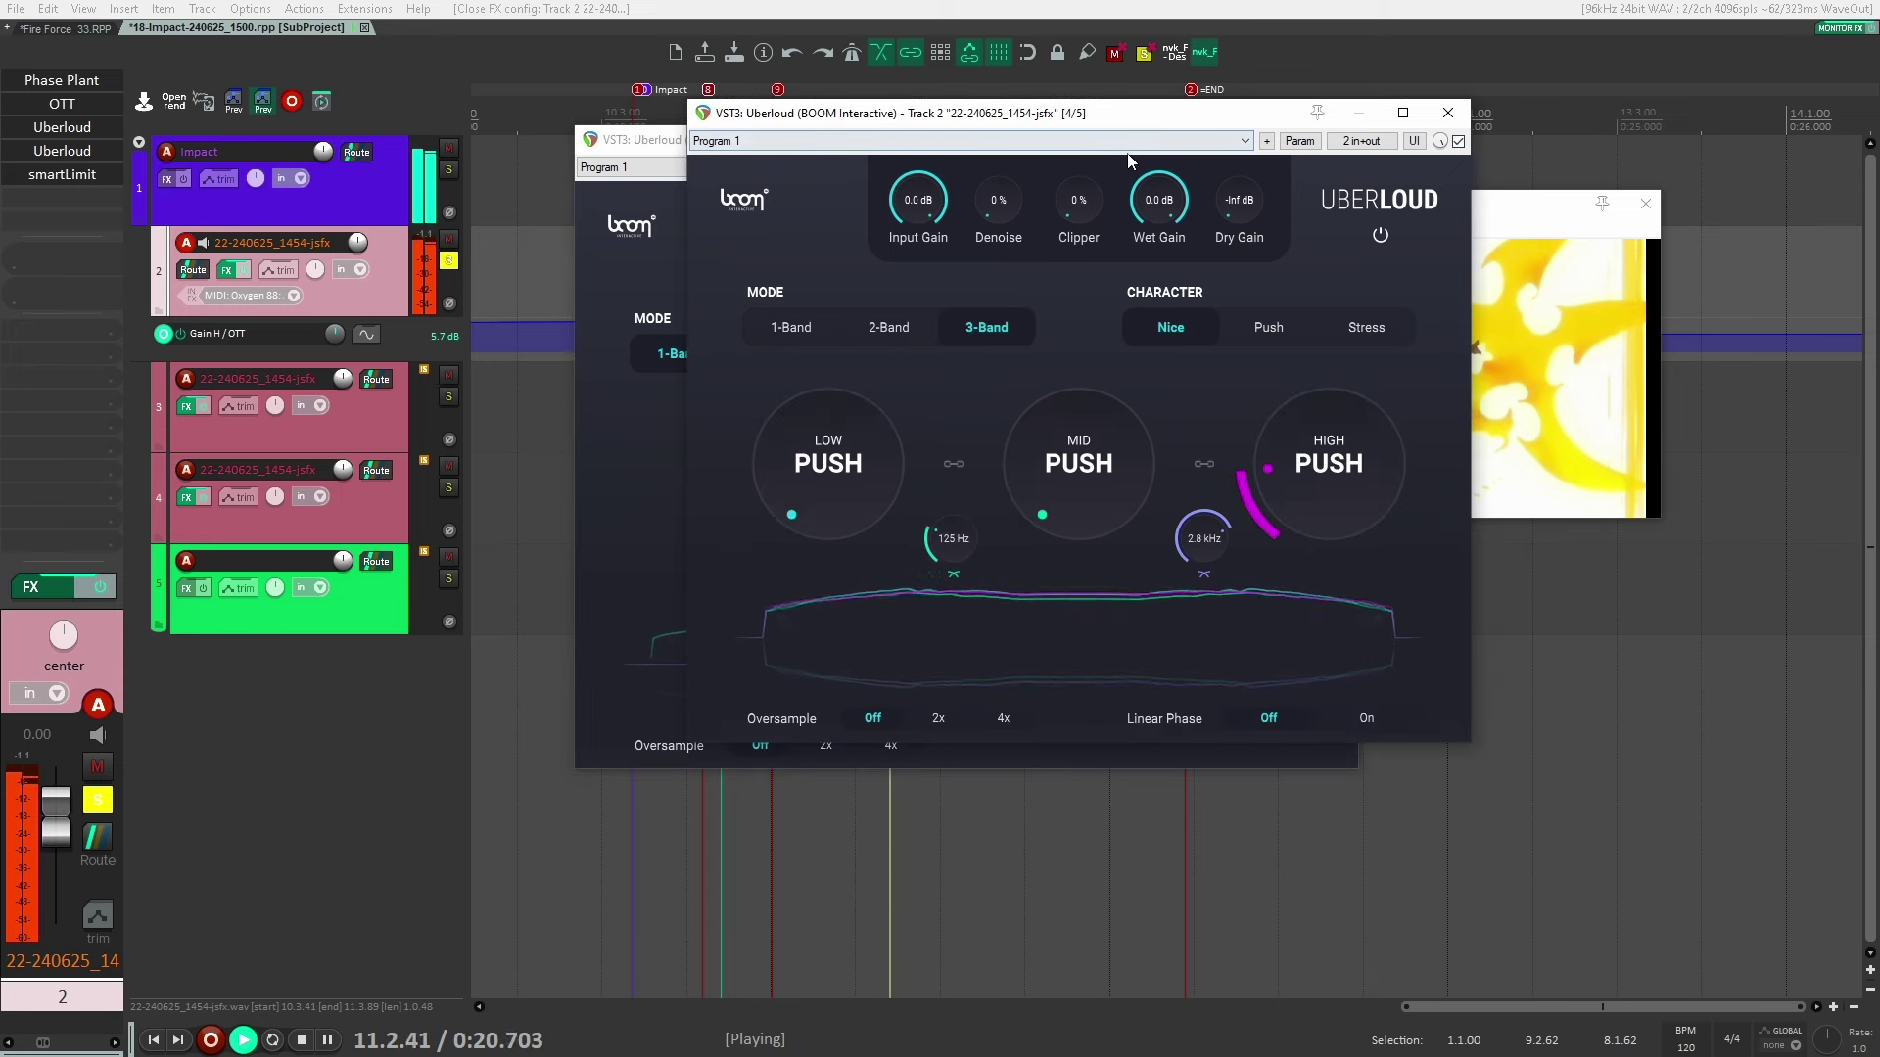
Play the combined Impact layers from the start of Impact_01 and stop playback
left_click(667, 183)
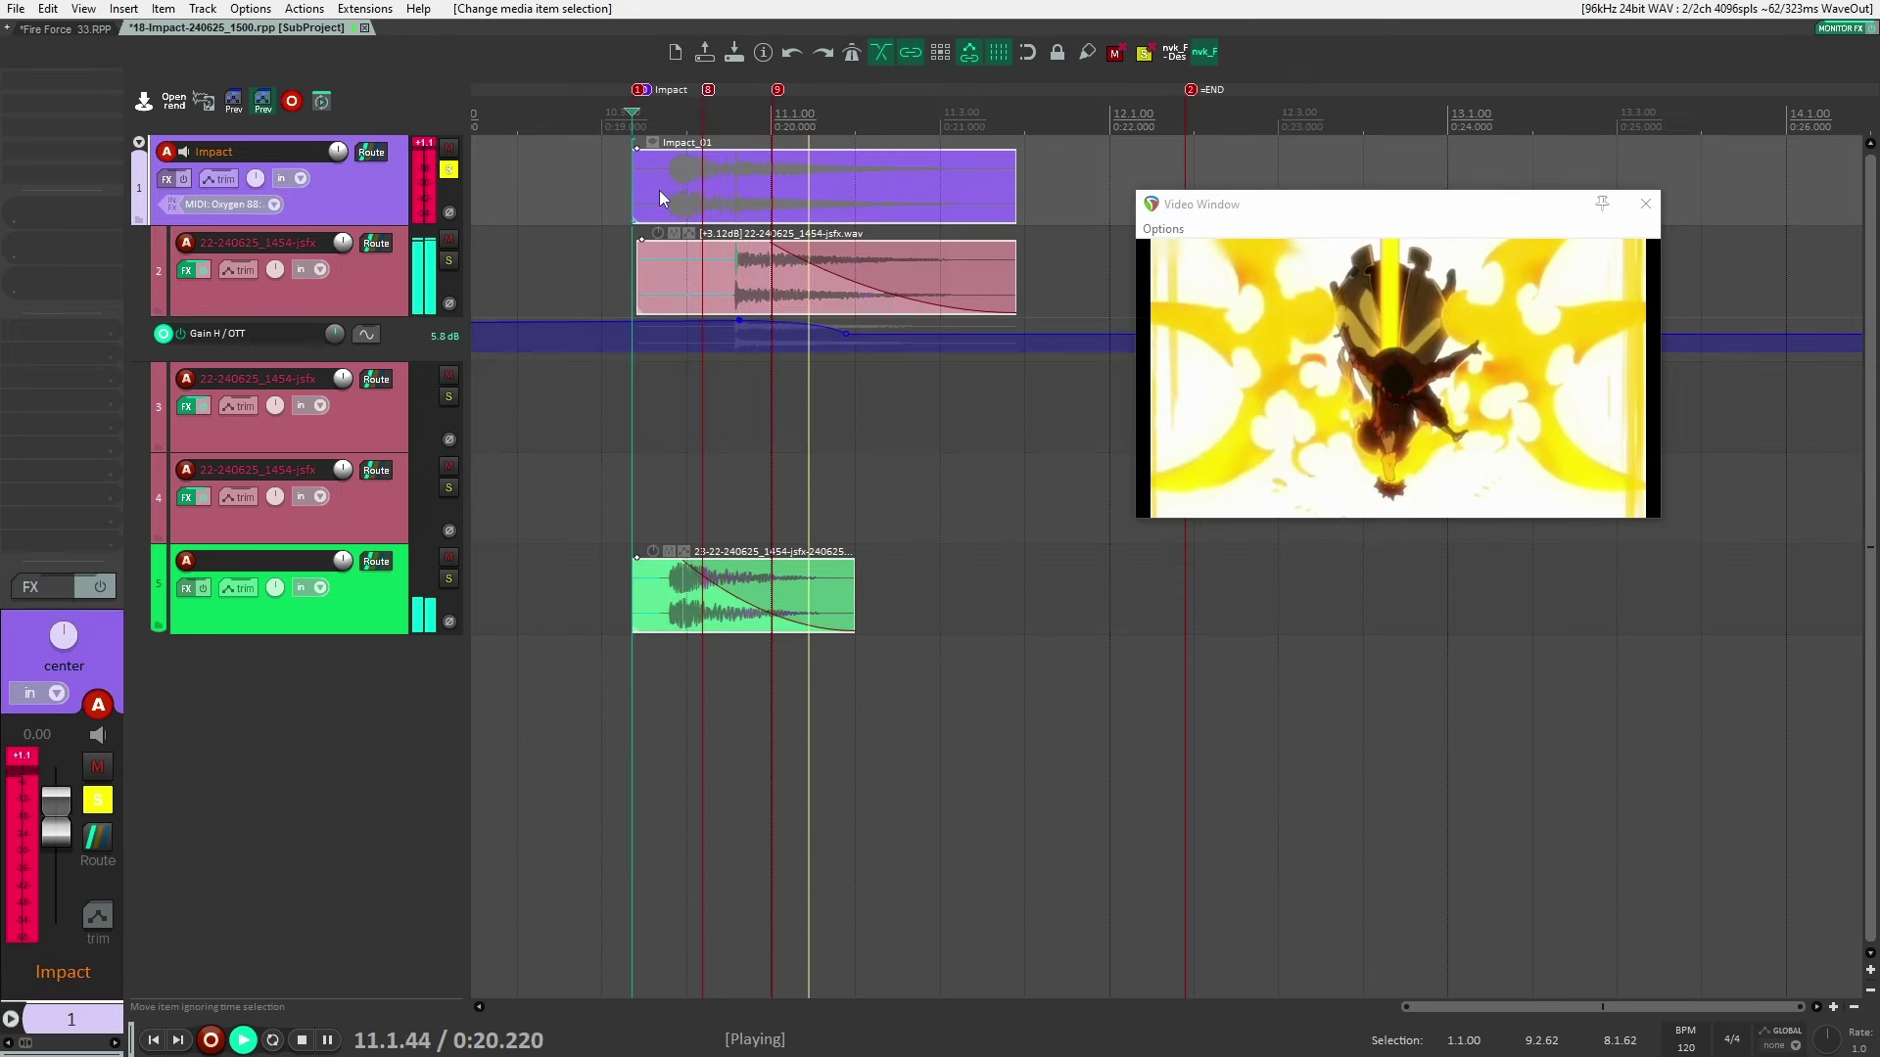
key("space")
key("space")
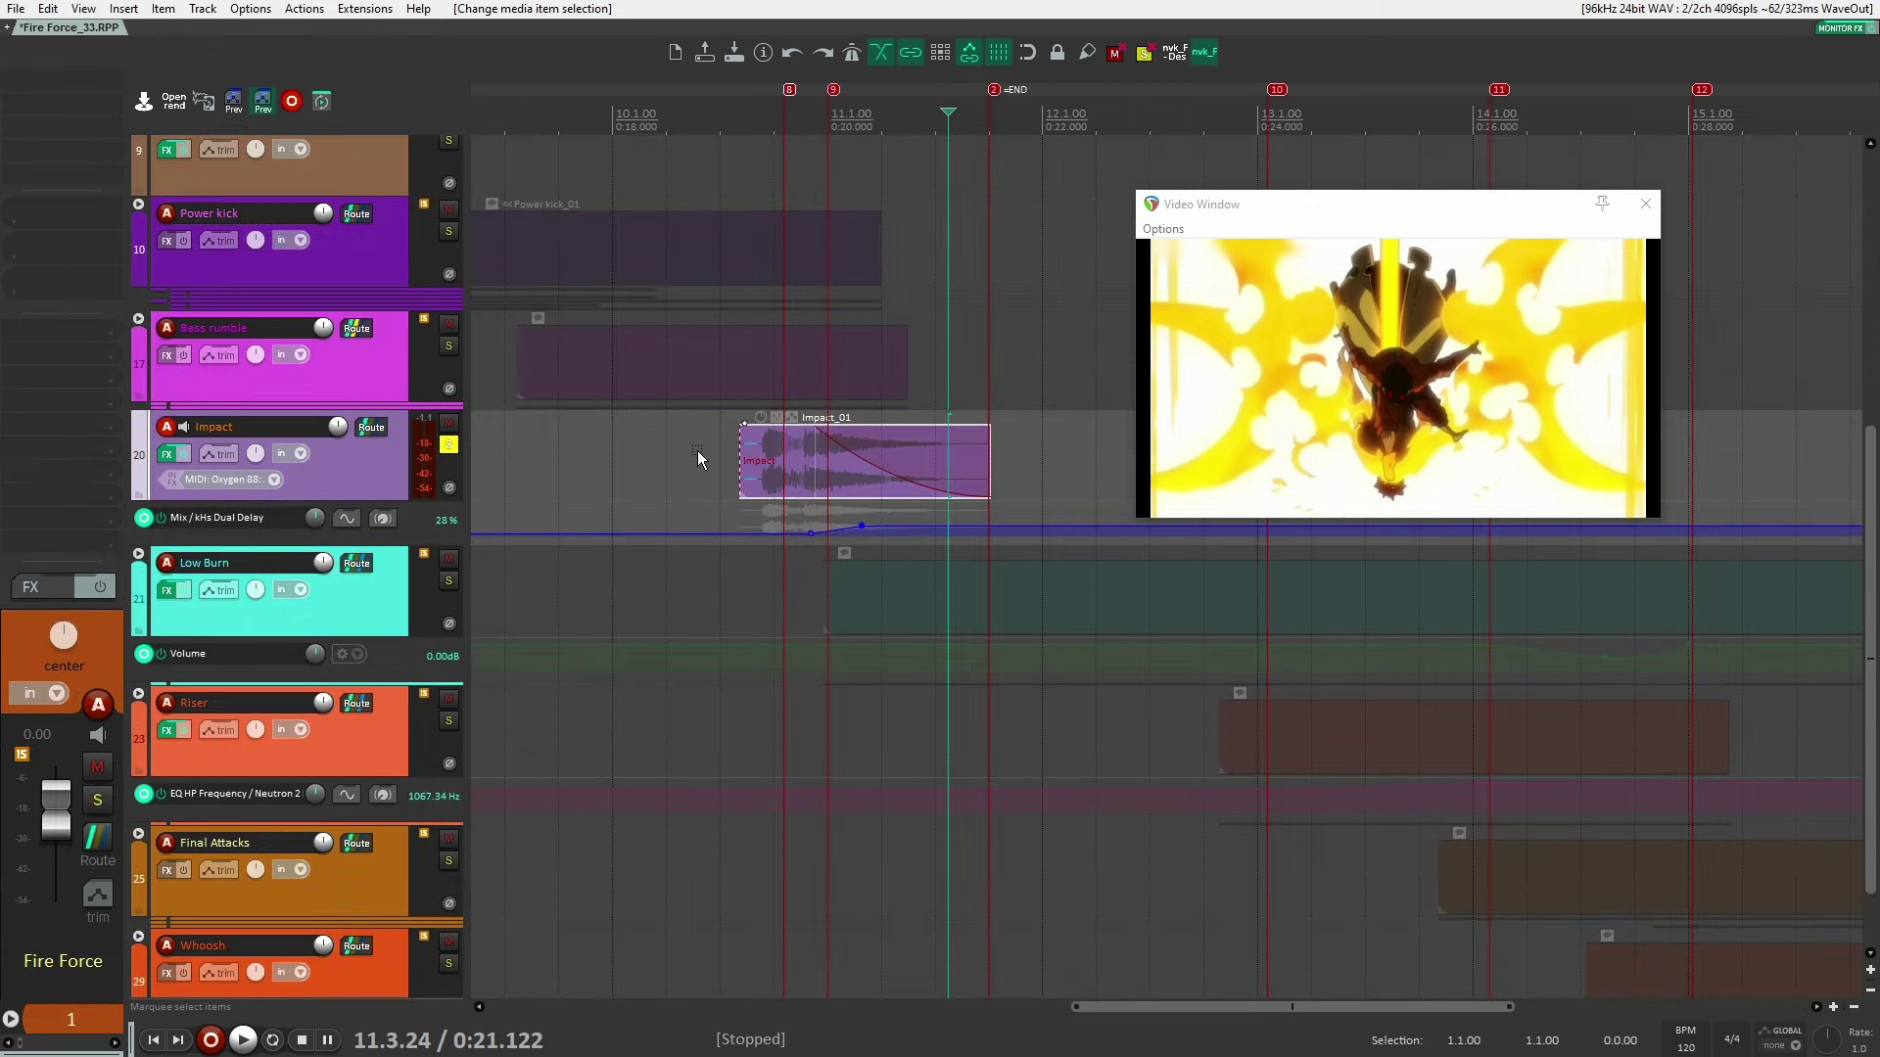
Bypass kHs Dual Delay on the main project's Impact track and play from just before the Impact_01 clip
left_click(697, 449)
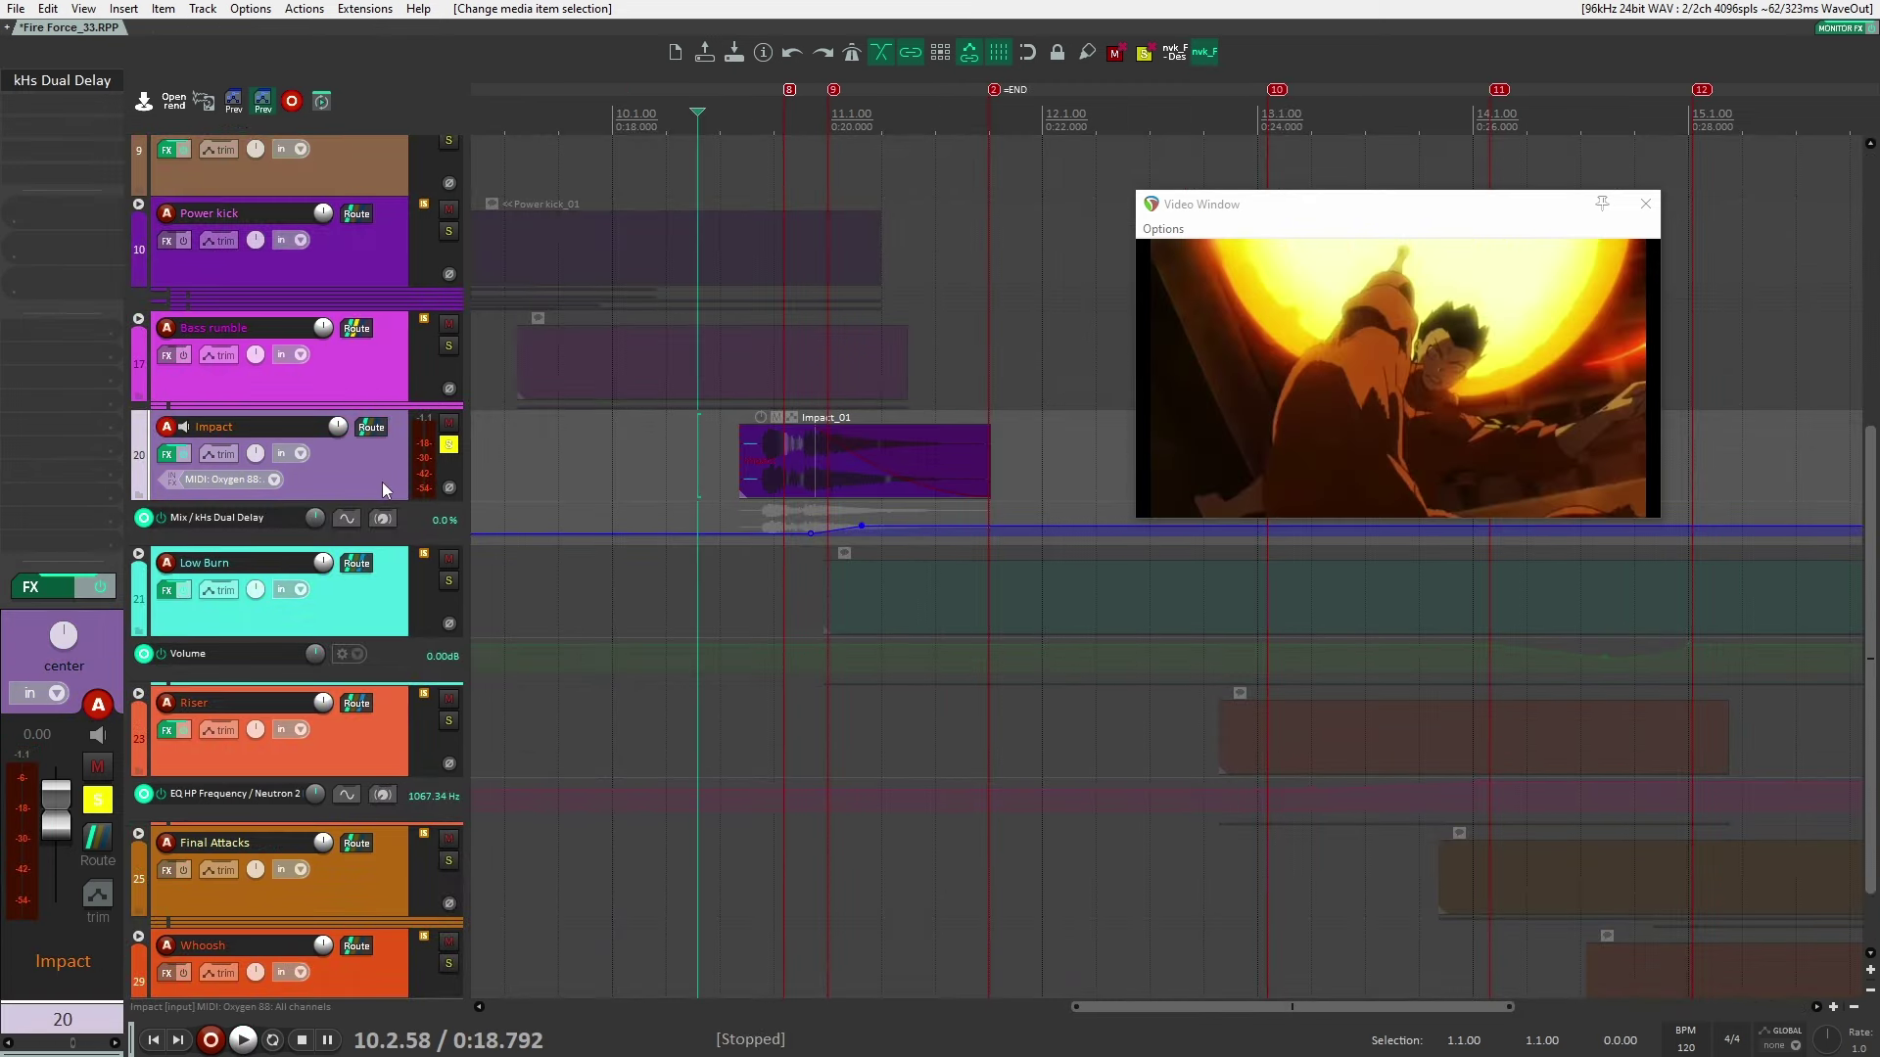
left_click(725, 455)
left_click(49, 82, "shift")
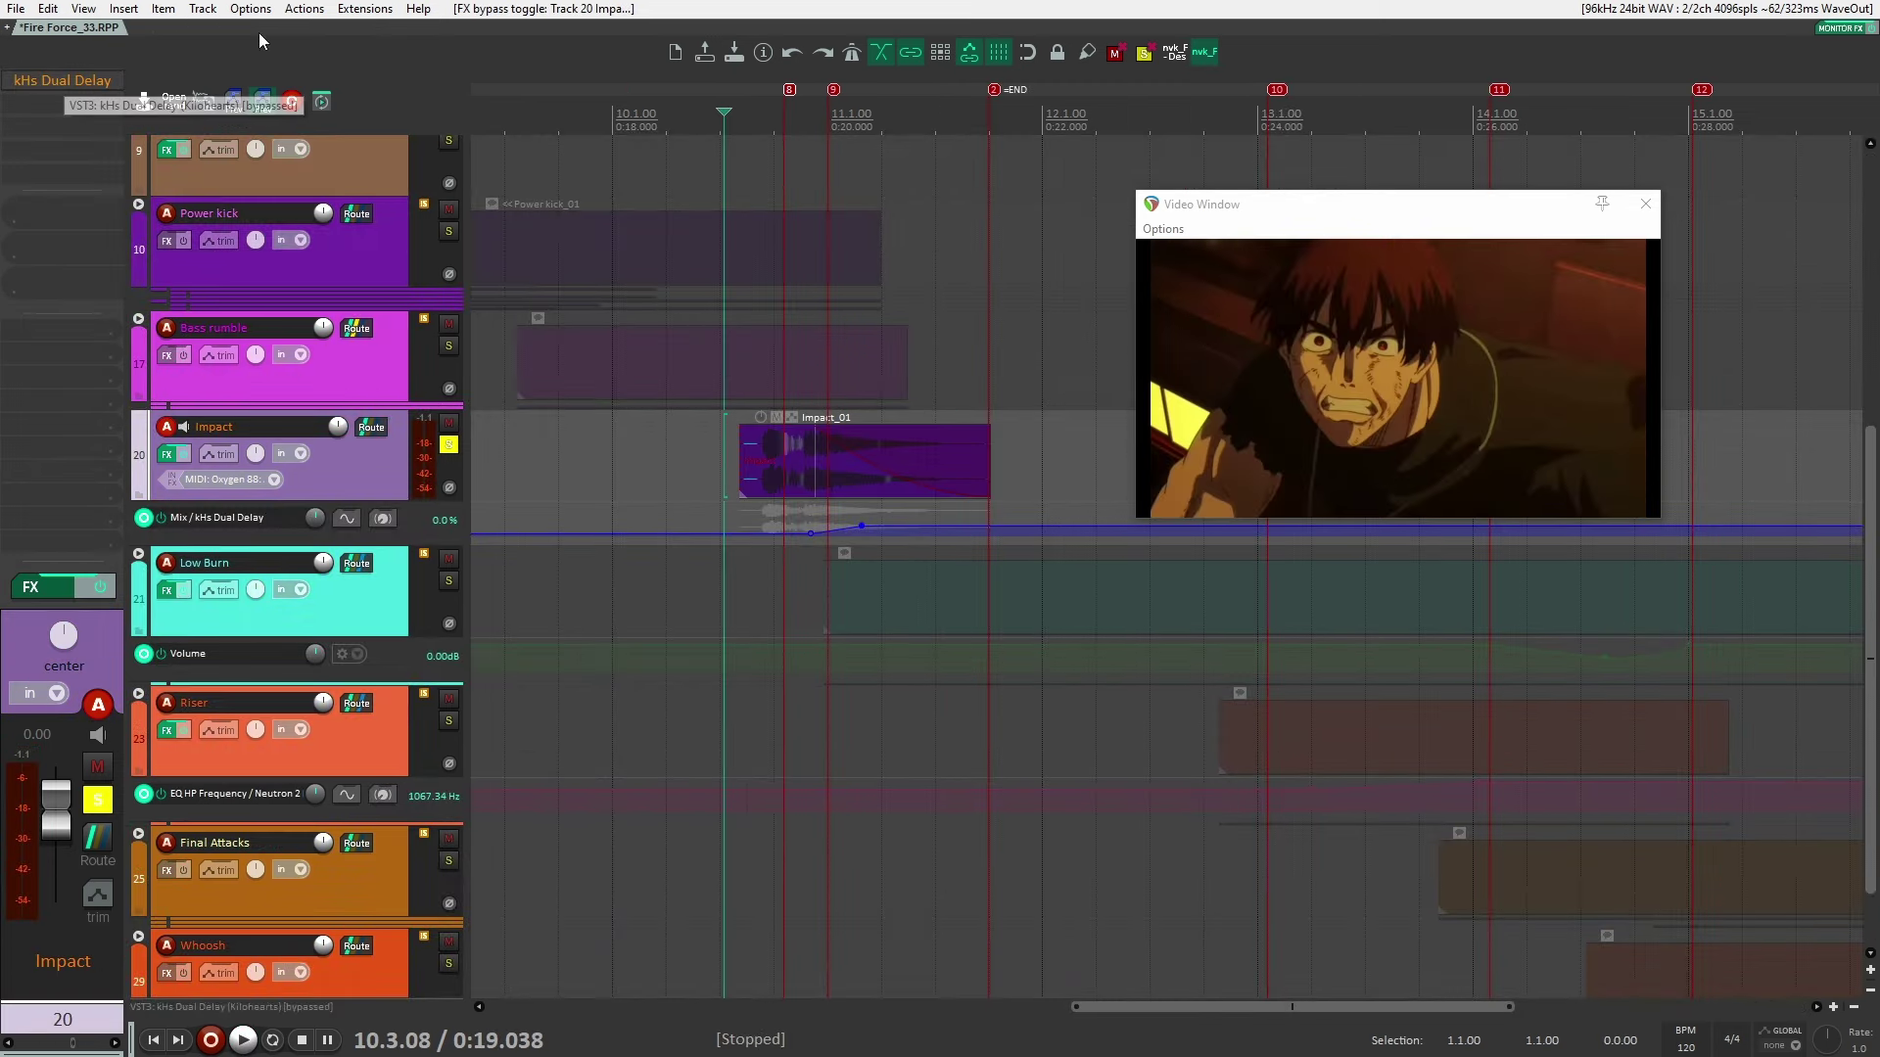
key("space")
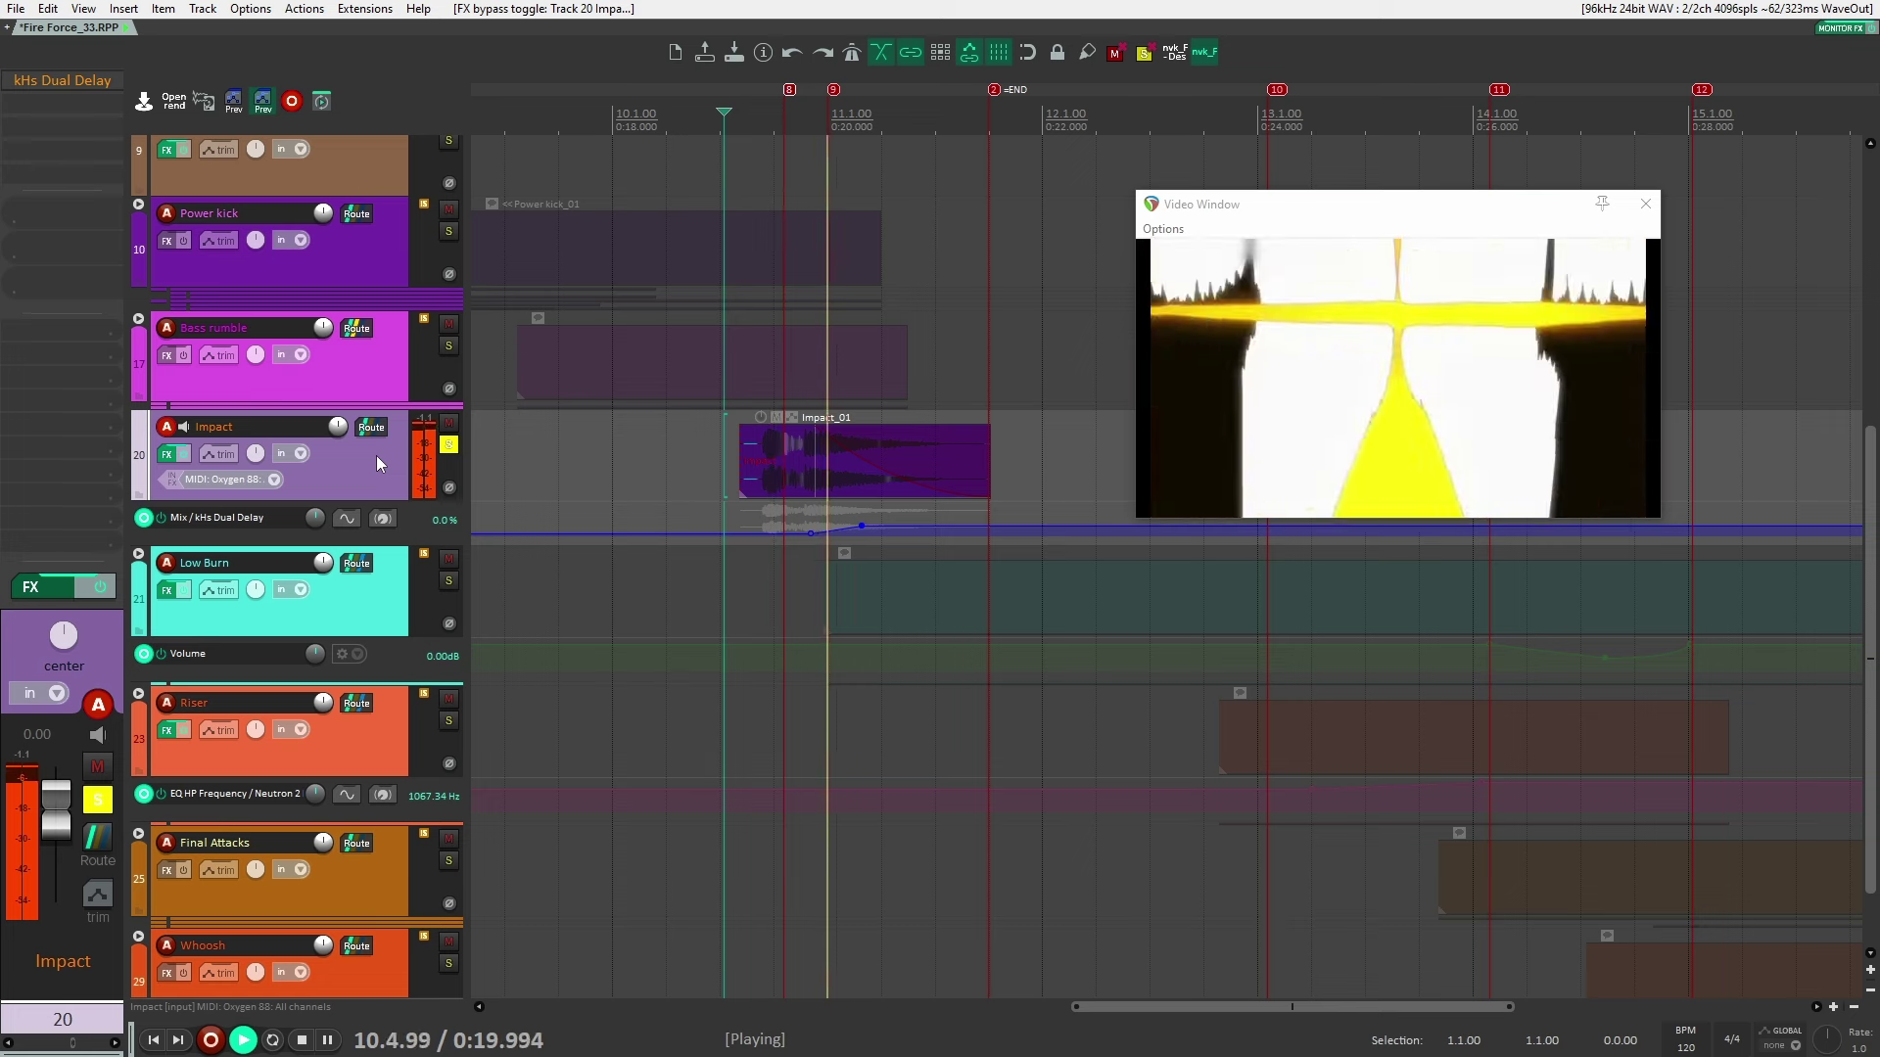
key("space")
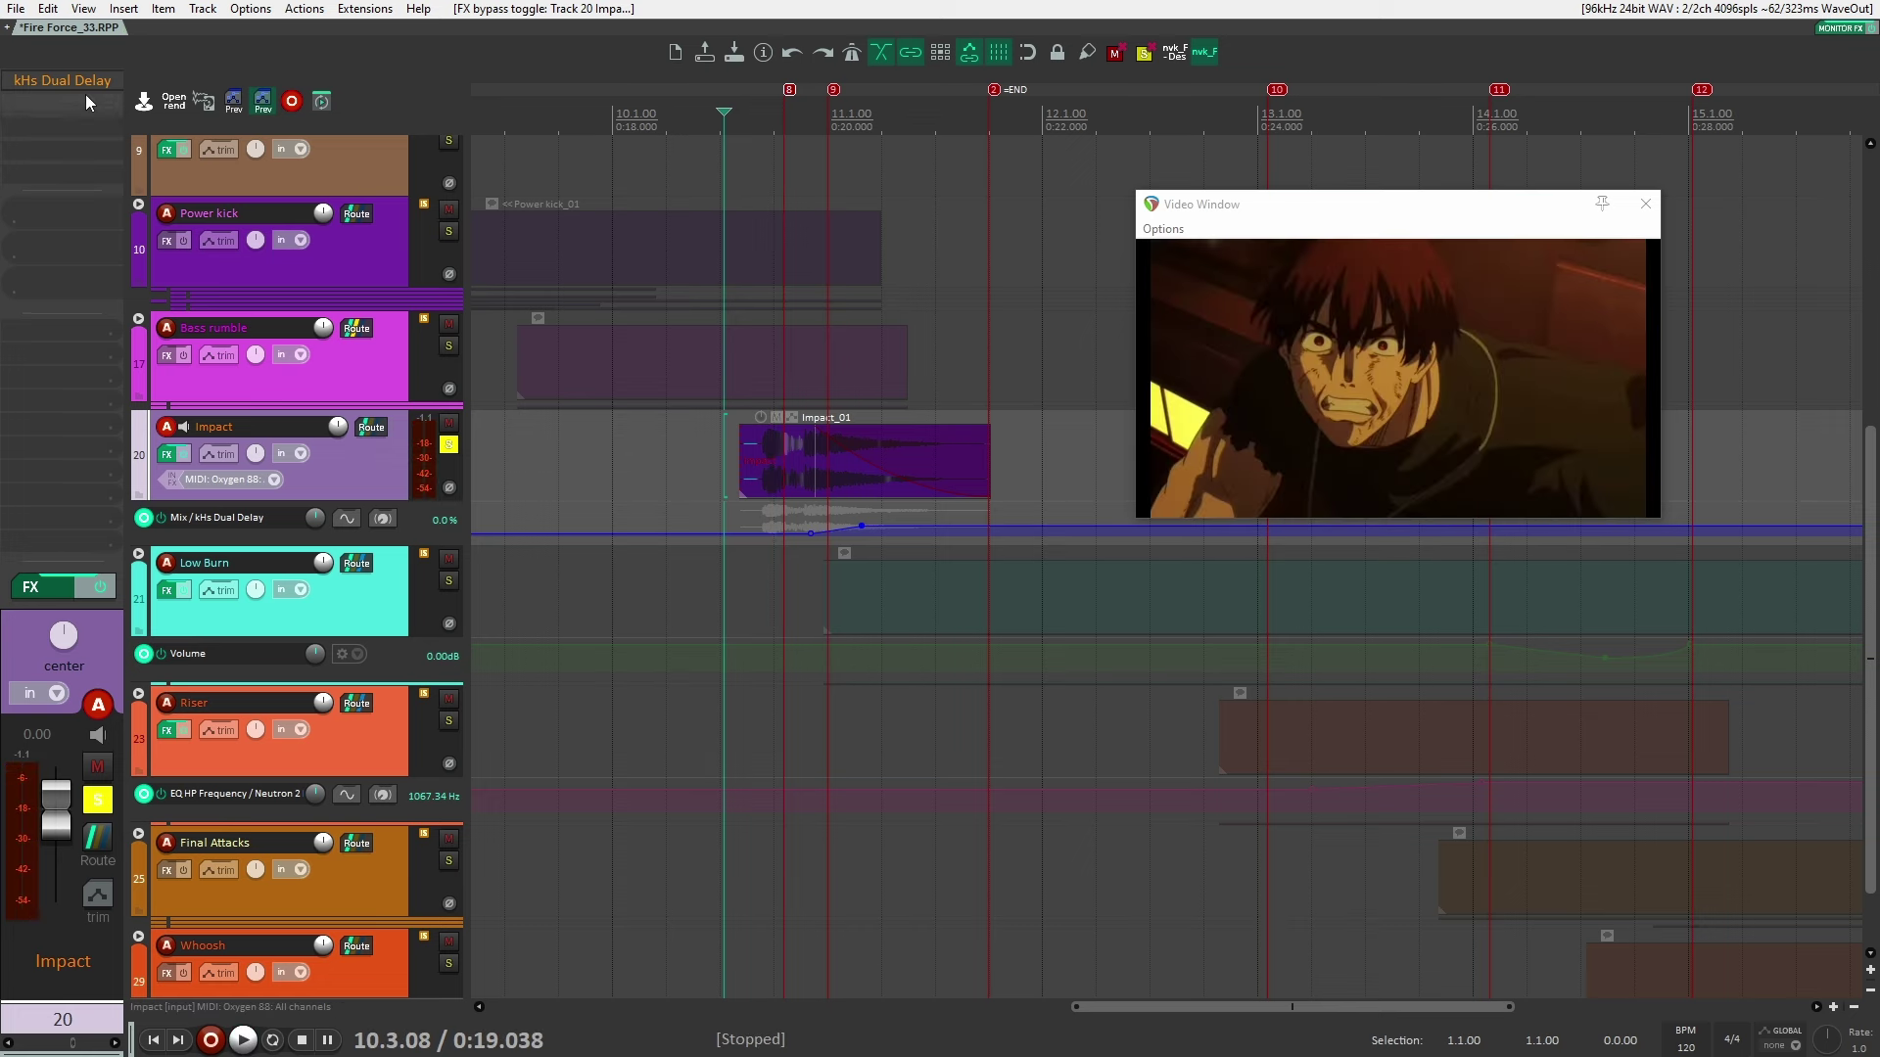
Re-enable kHs Dual Delay on the Impact track and show its window clear of the Impact_01 clip and its Mix envelope
left_click(57, 85)
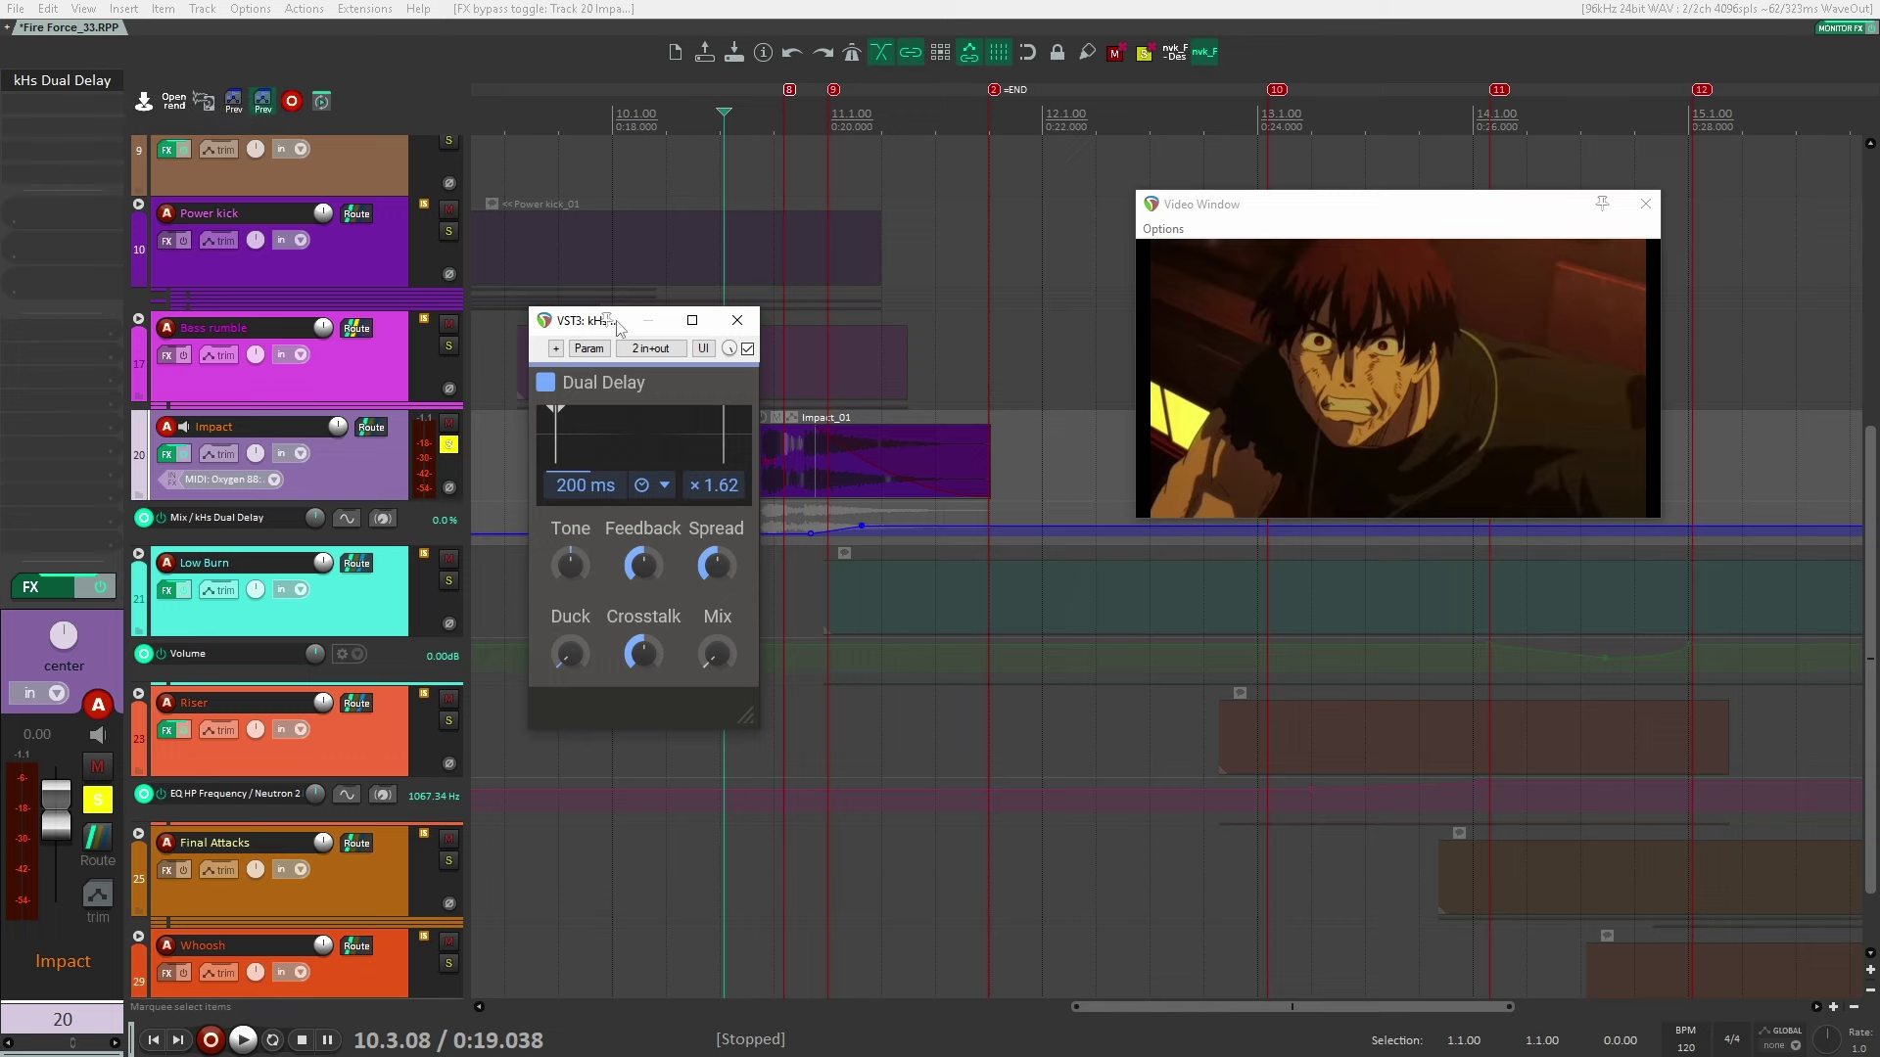
left_click_drag(573, 325, 780, 392)
scroll(605, 341, "down", 5)
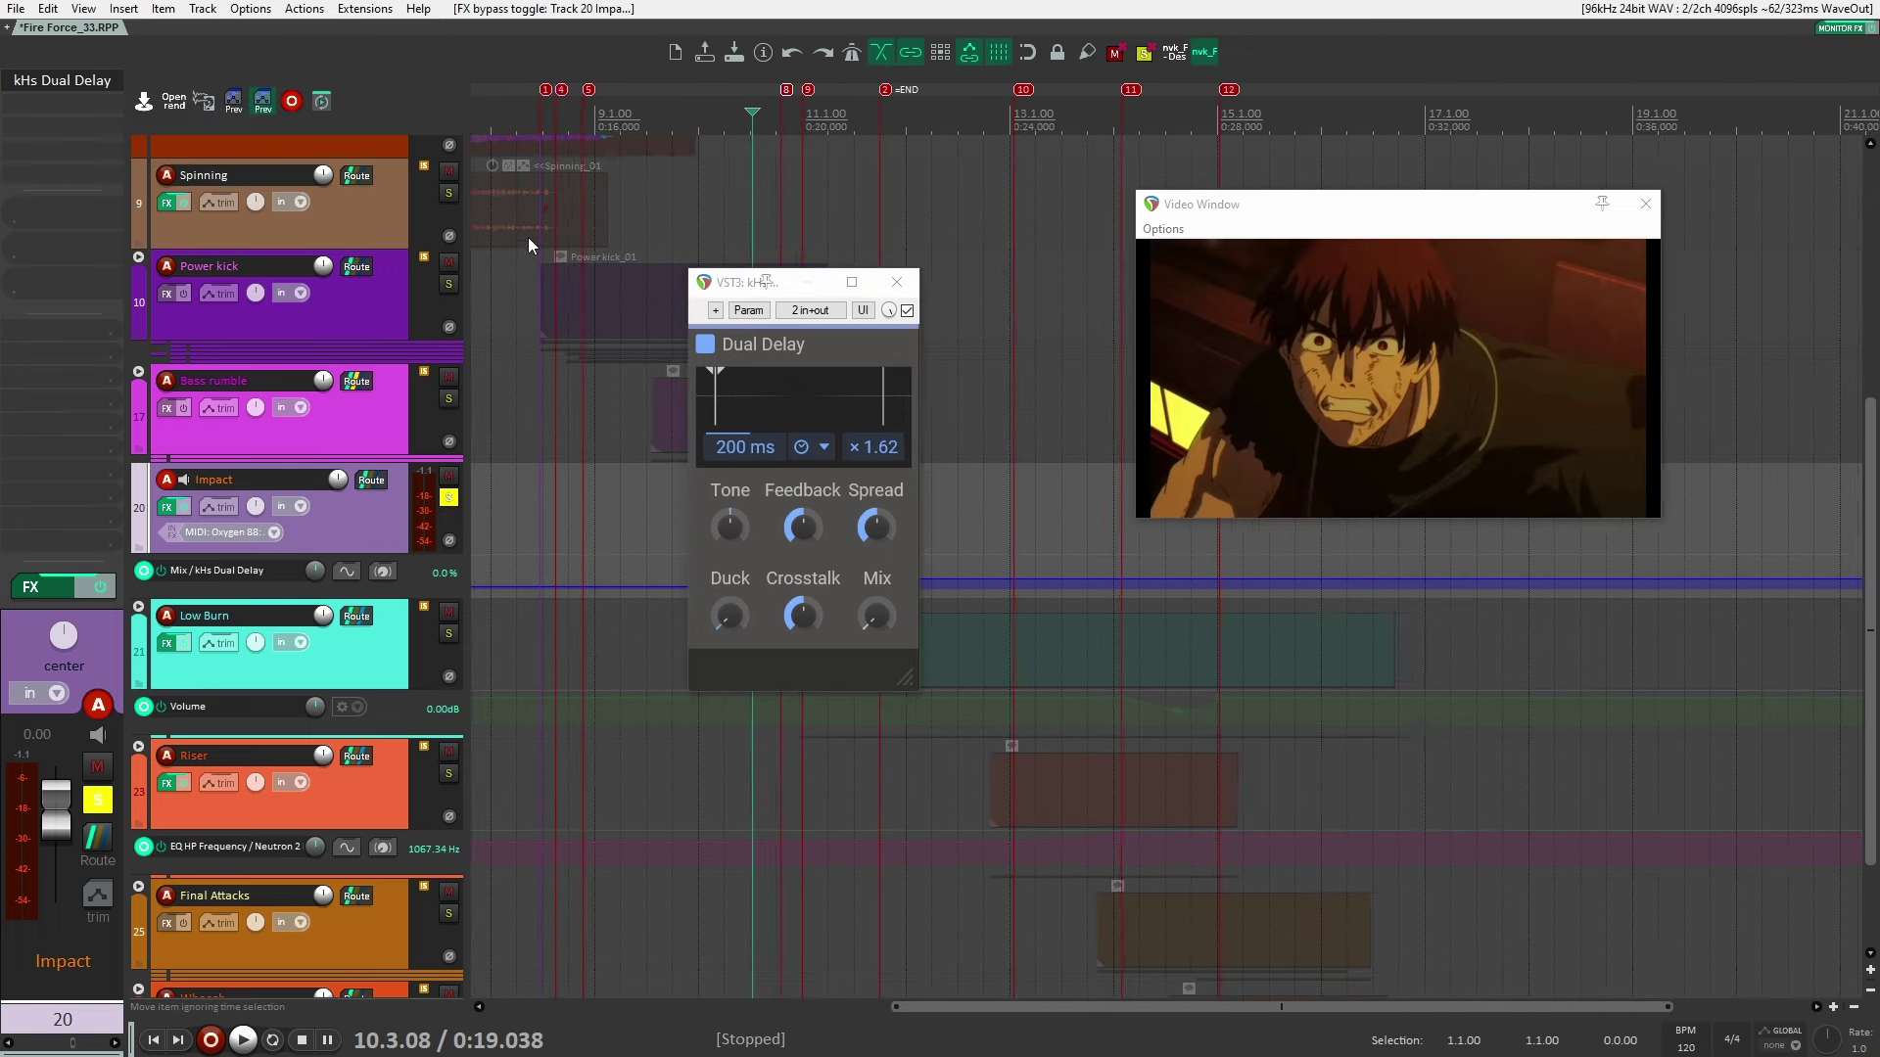
left_click_drag(759, 286, 963, 309)
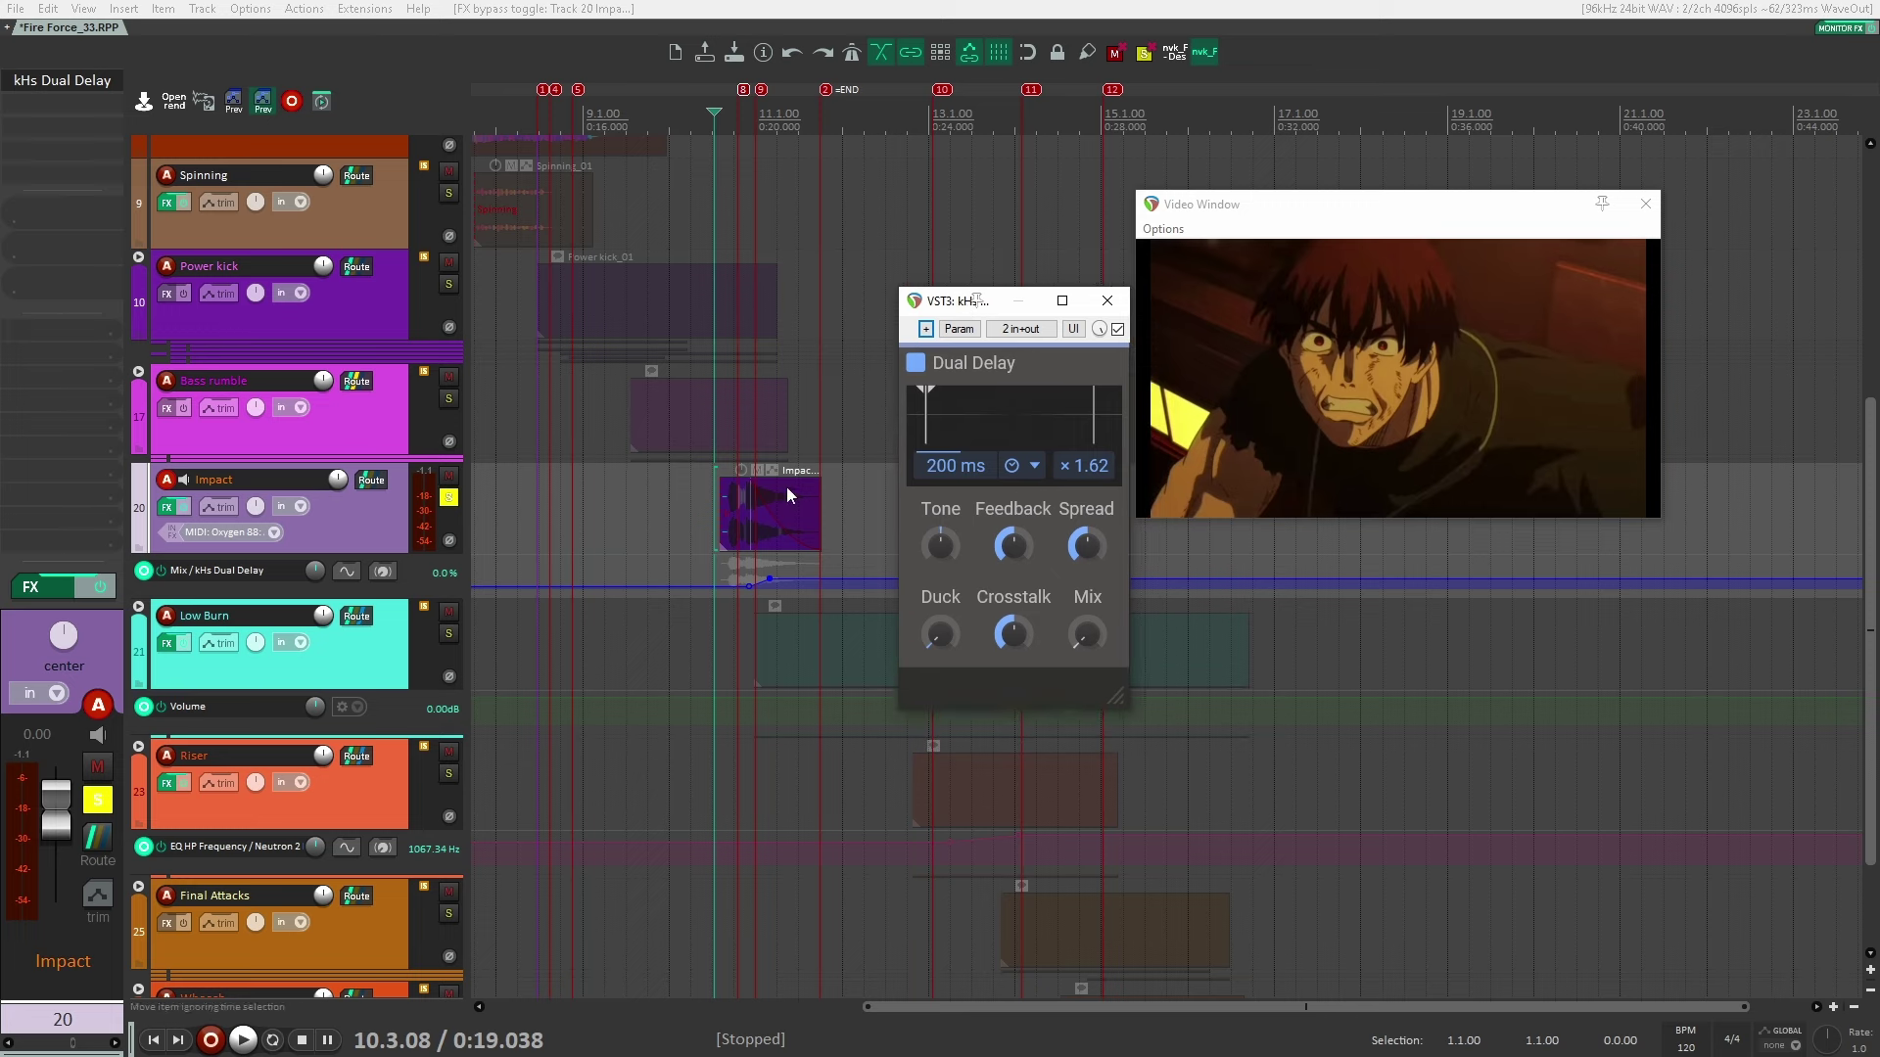
Play Impact_01 from just before its start with kHs Dual Delay shown, stop, unsolo the Impact track and close the delay window
left_click(709, 583)
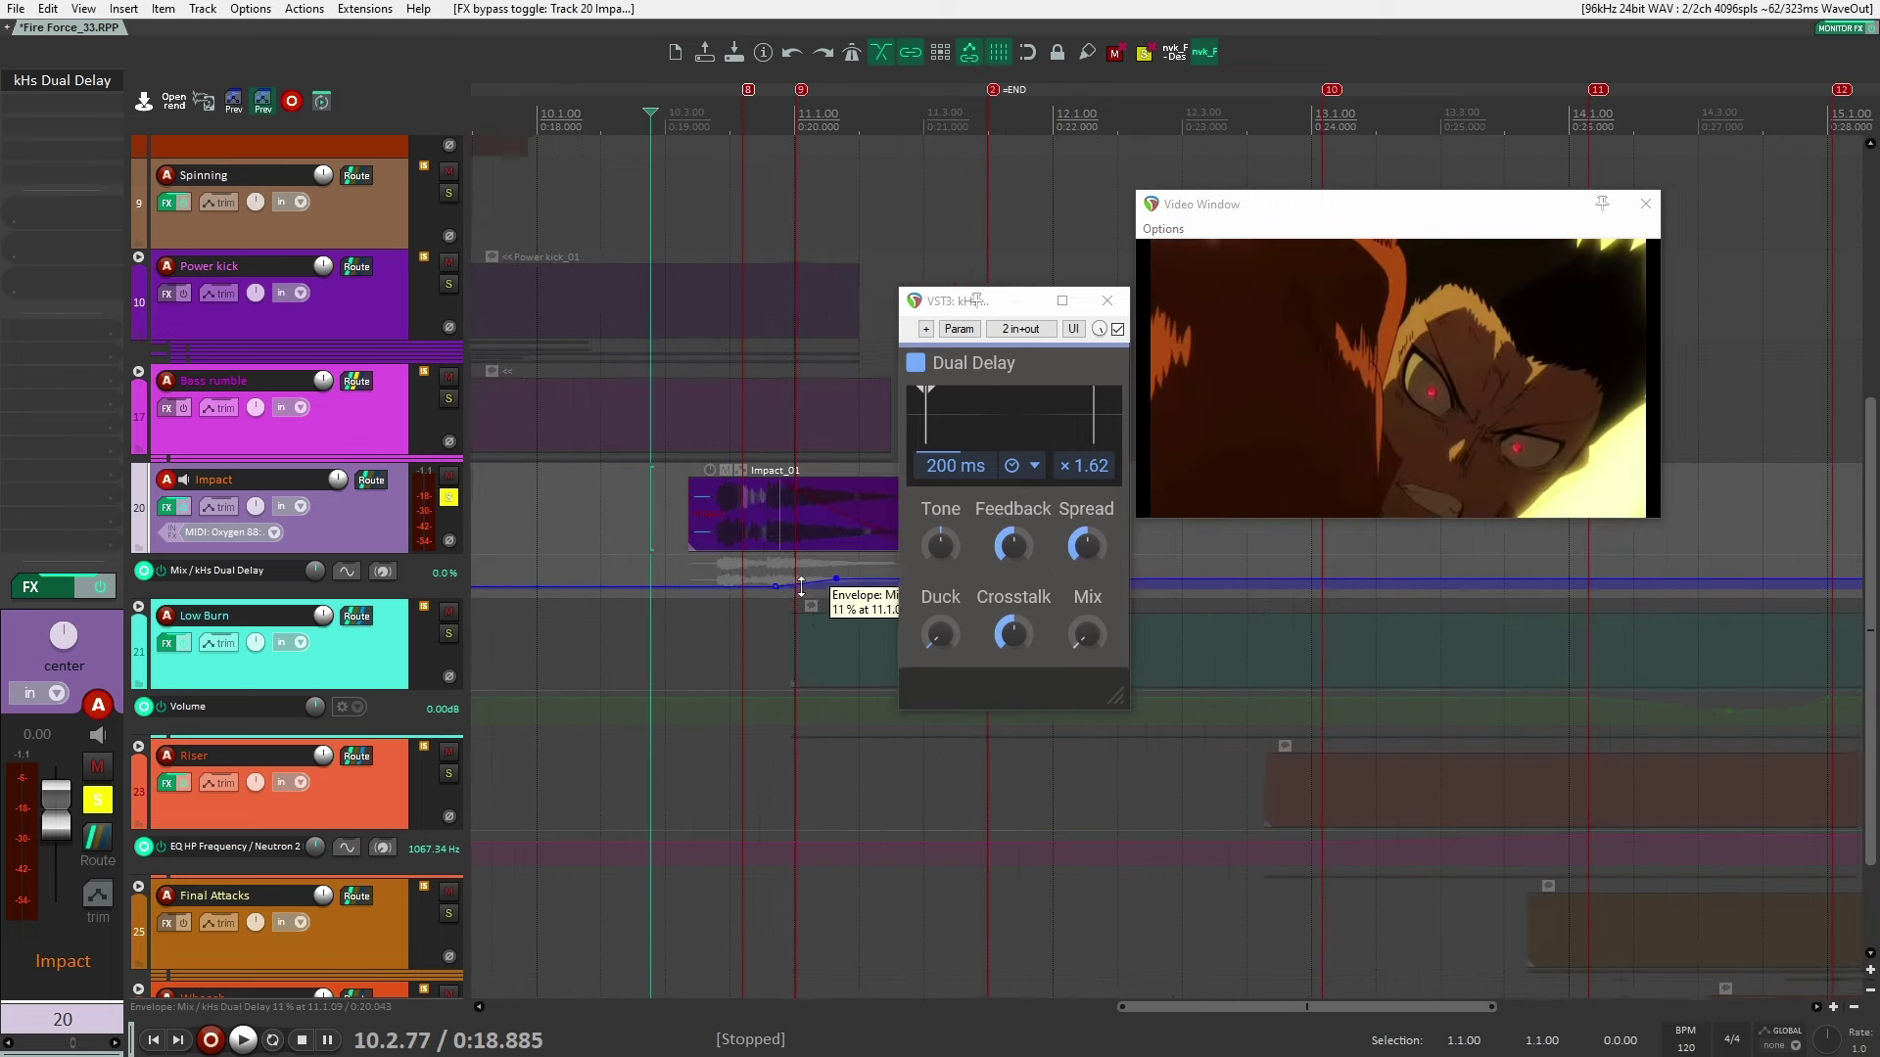
scroll(685, 588, "up", 3)
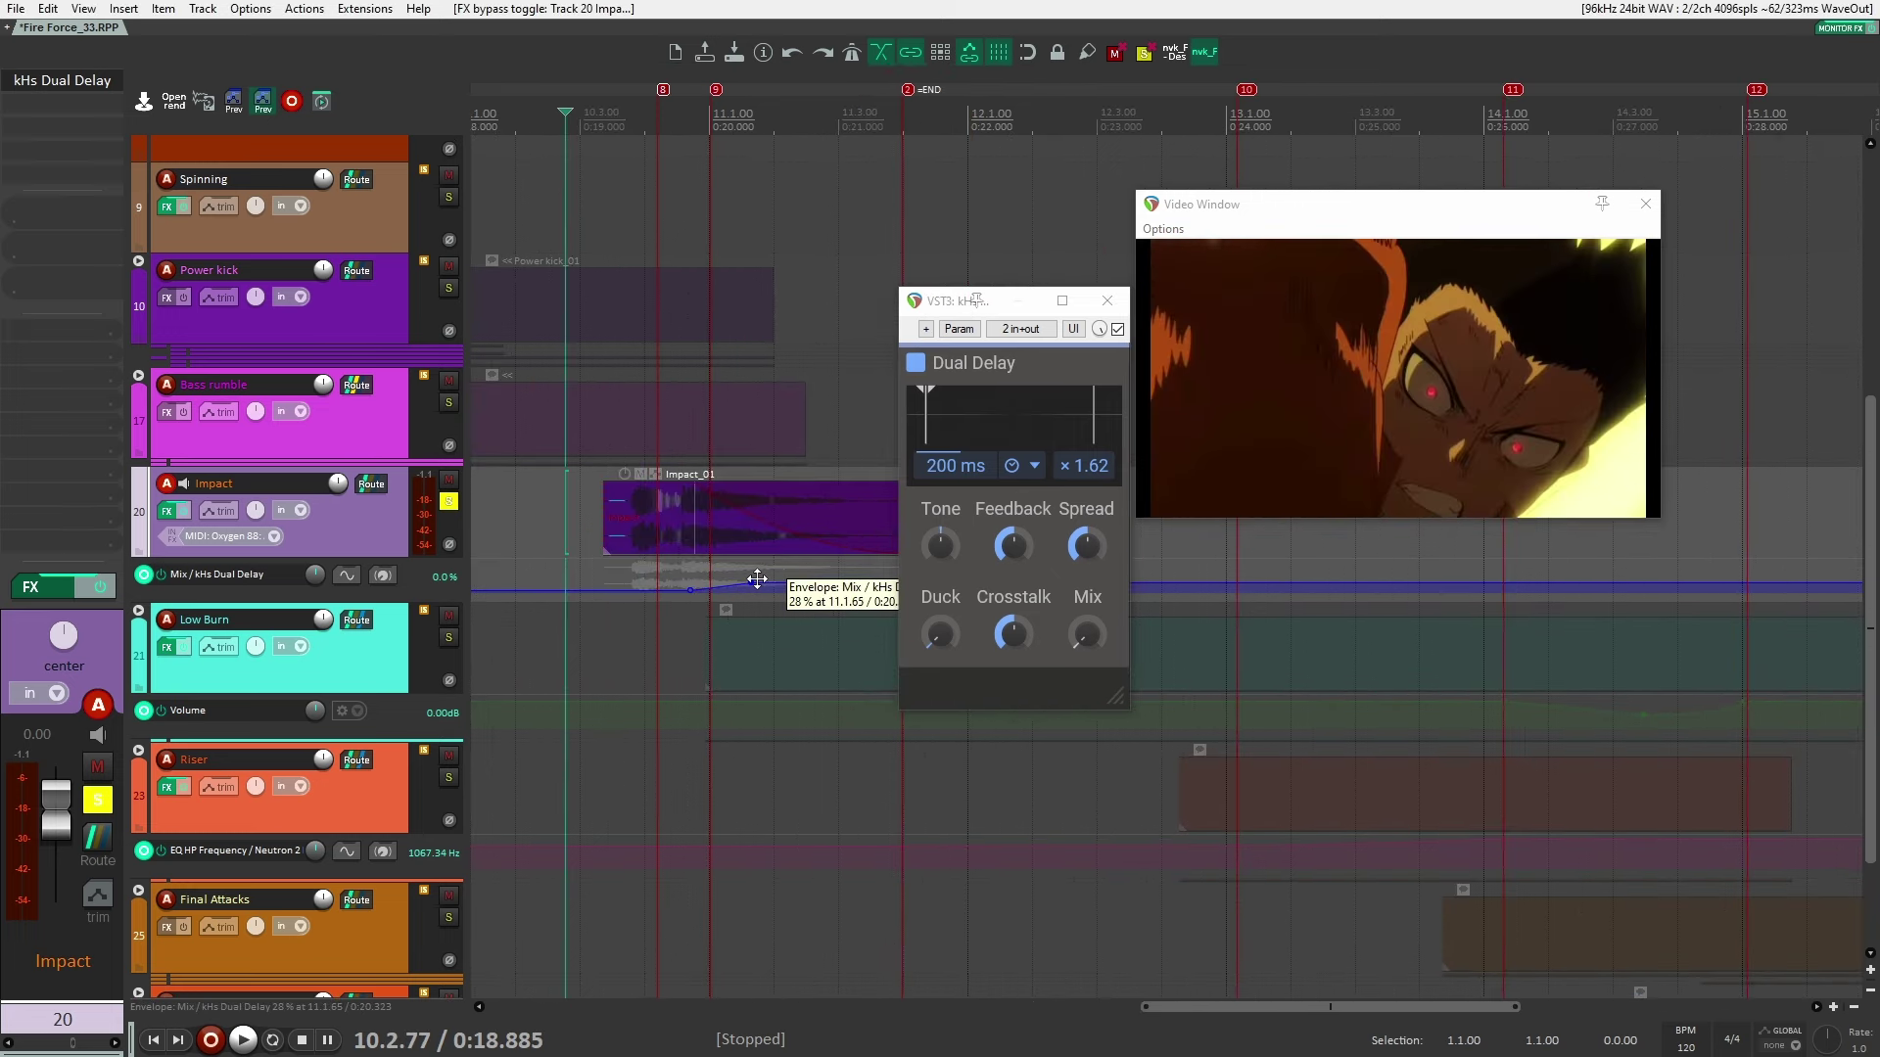
left_click(568, 526)
key("space")
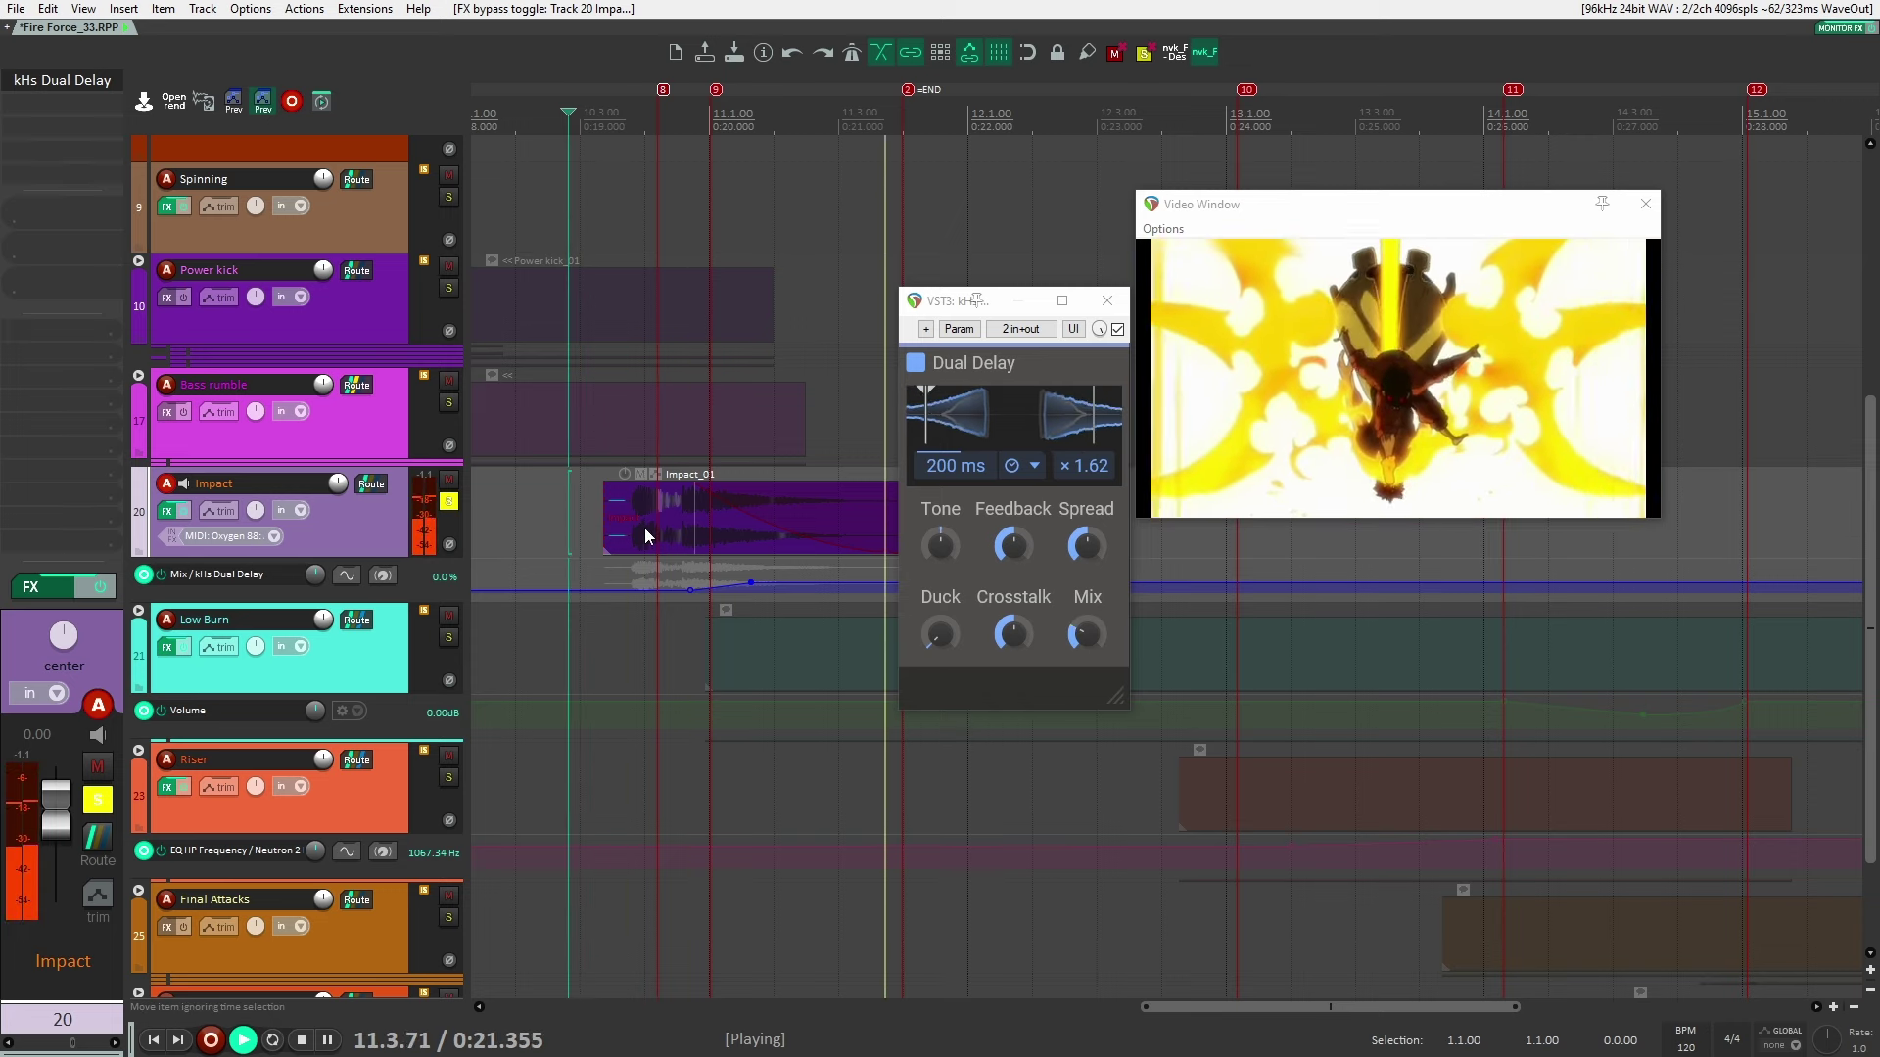
key("space")
left_click(449, 502)
left_click(1107, 300)
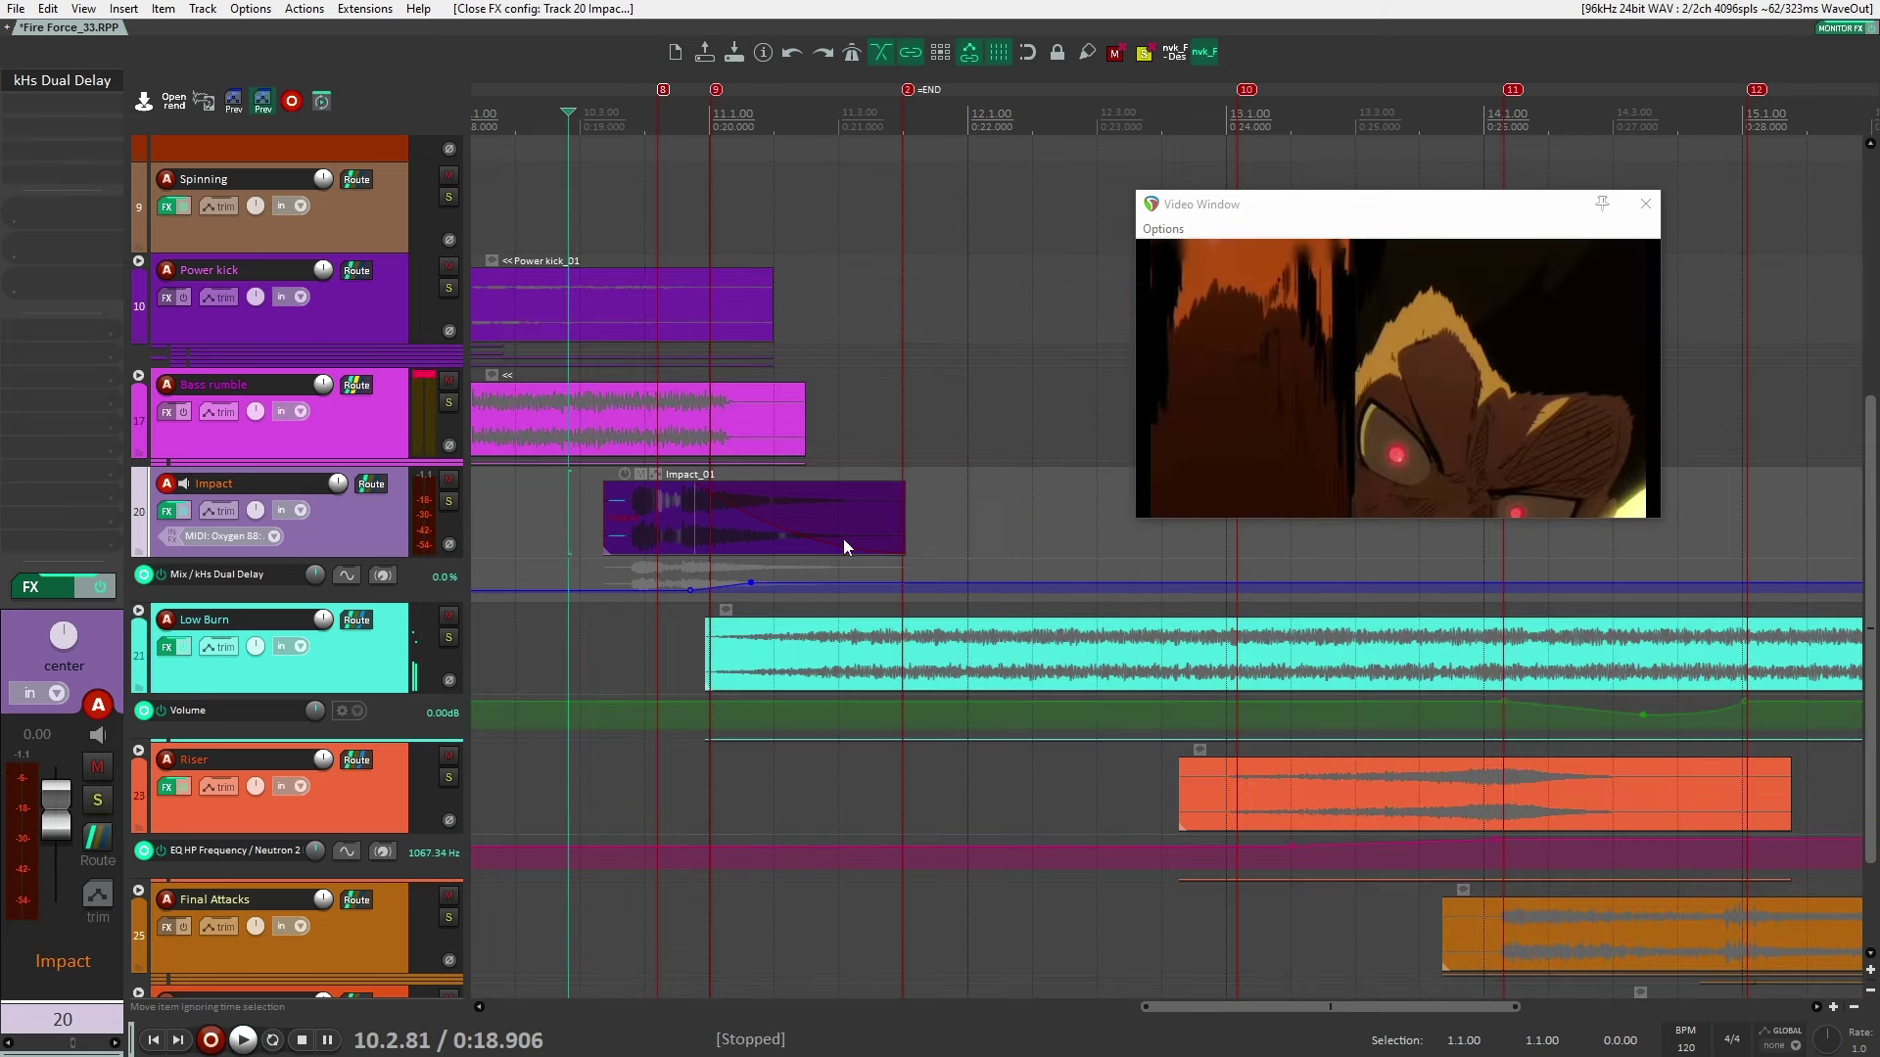
Solo Impact, Bass rumble, Power kick, Spinning and blast off ceiling, play them together, and clear the solos and stop
left_click(448, 584)
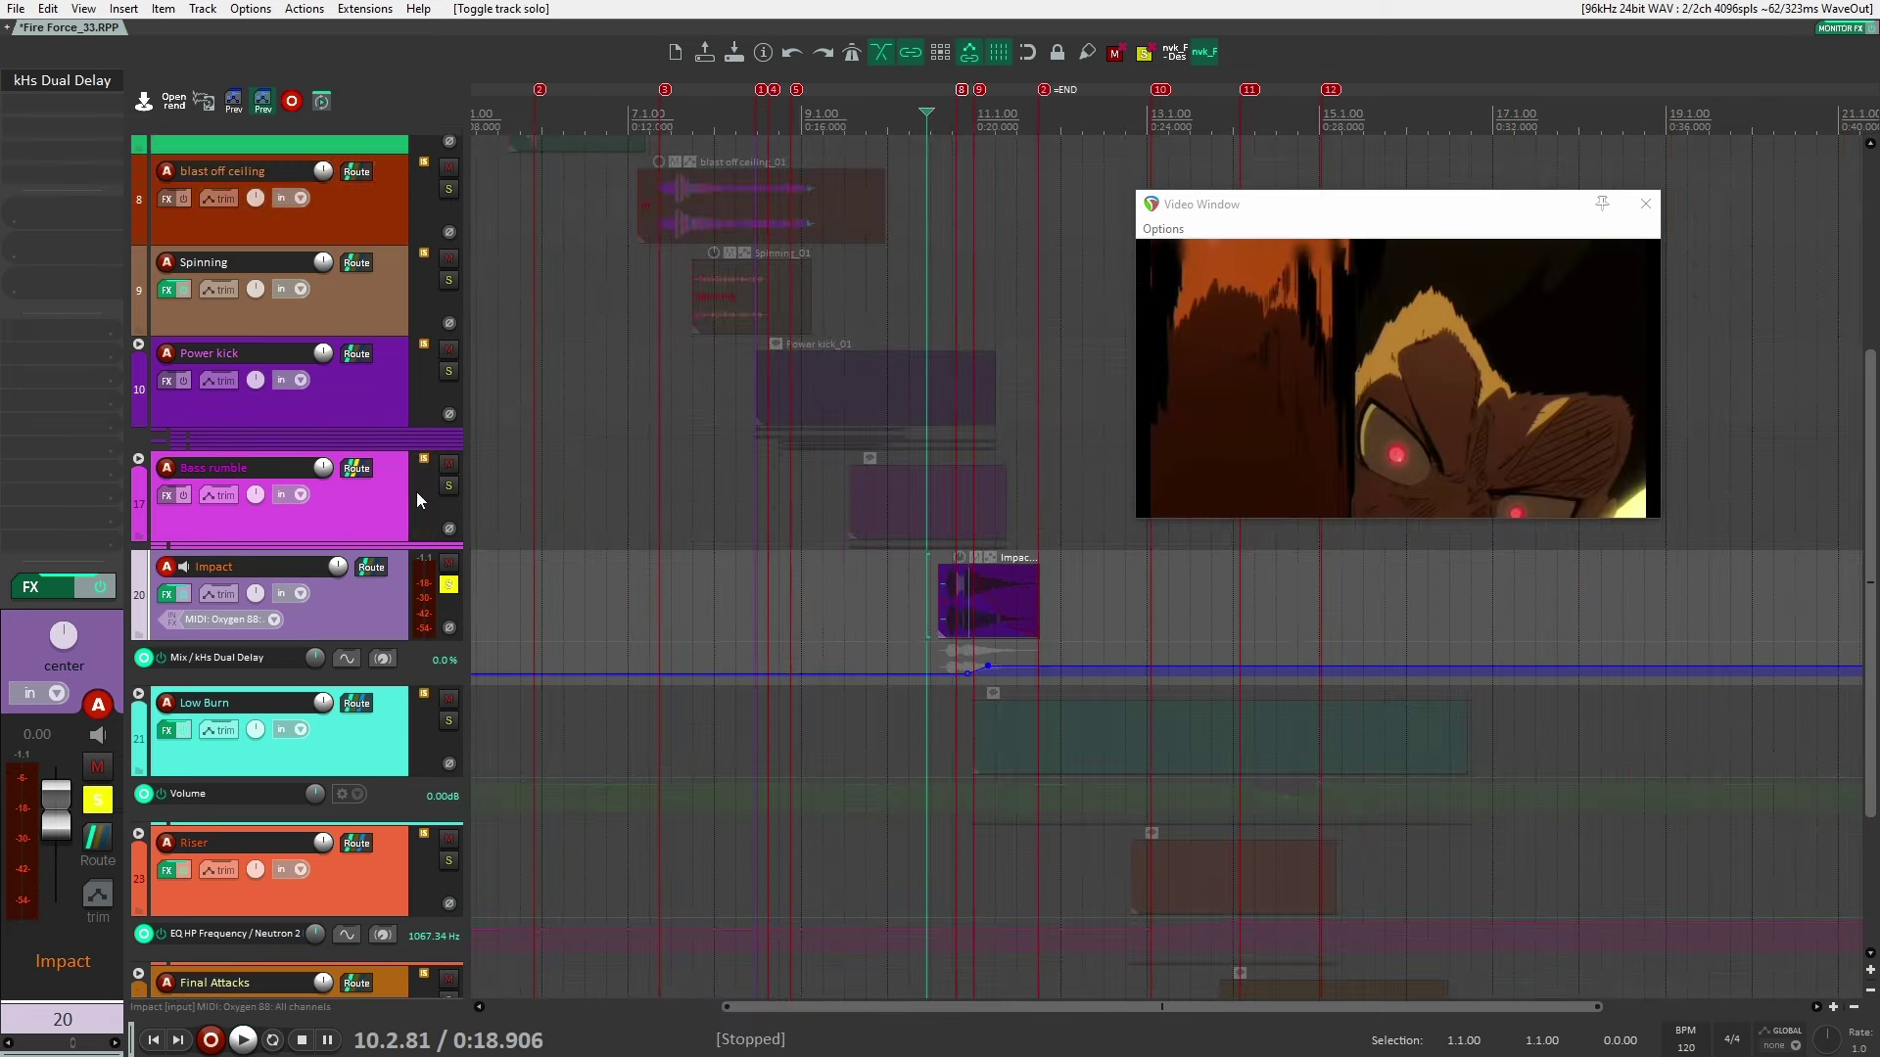
left_click(448, 486)
left_click(449, 371)
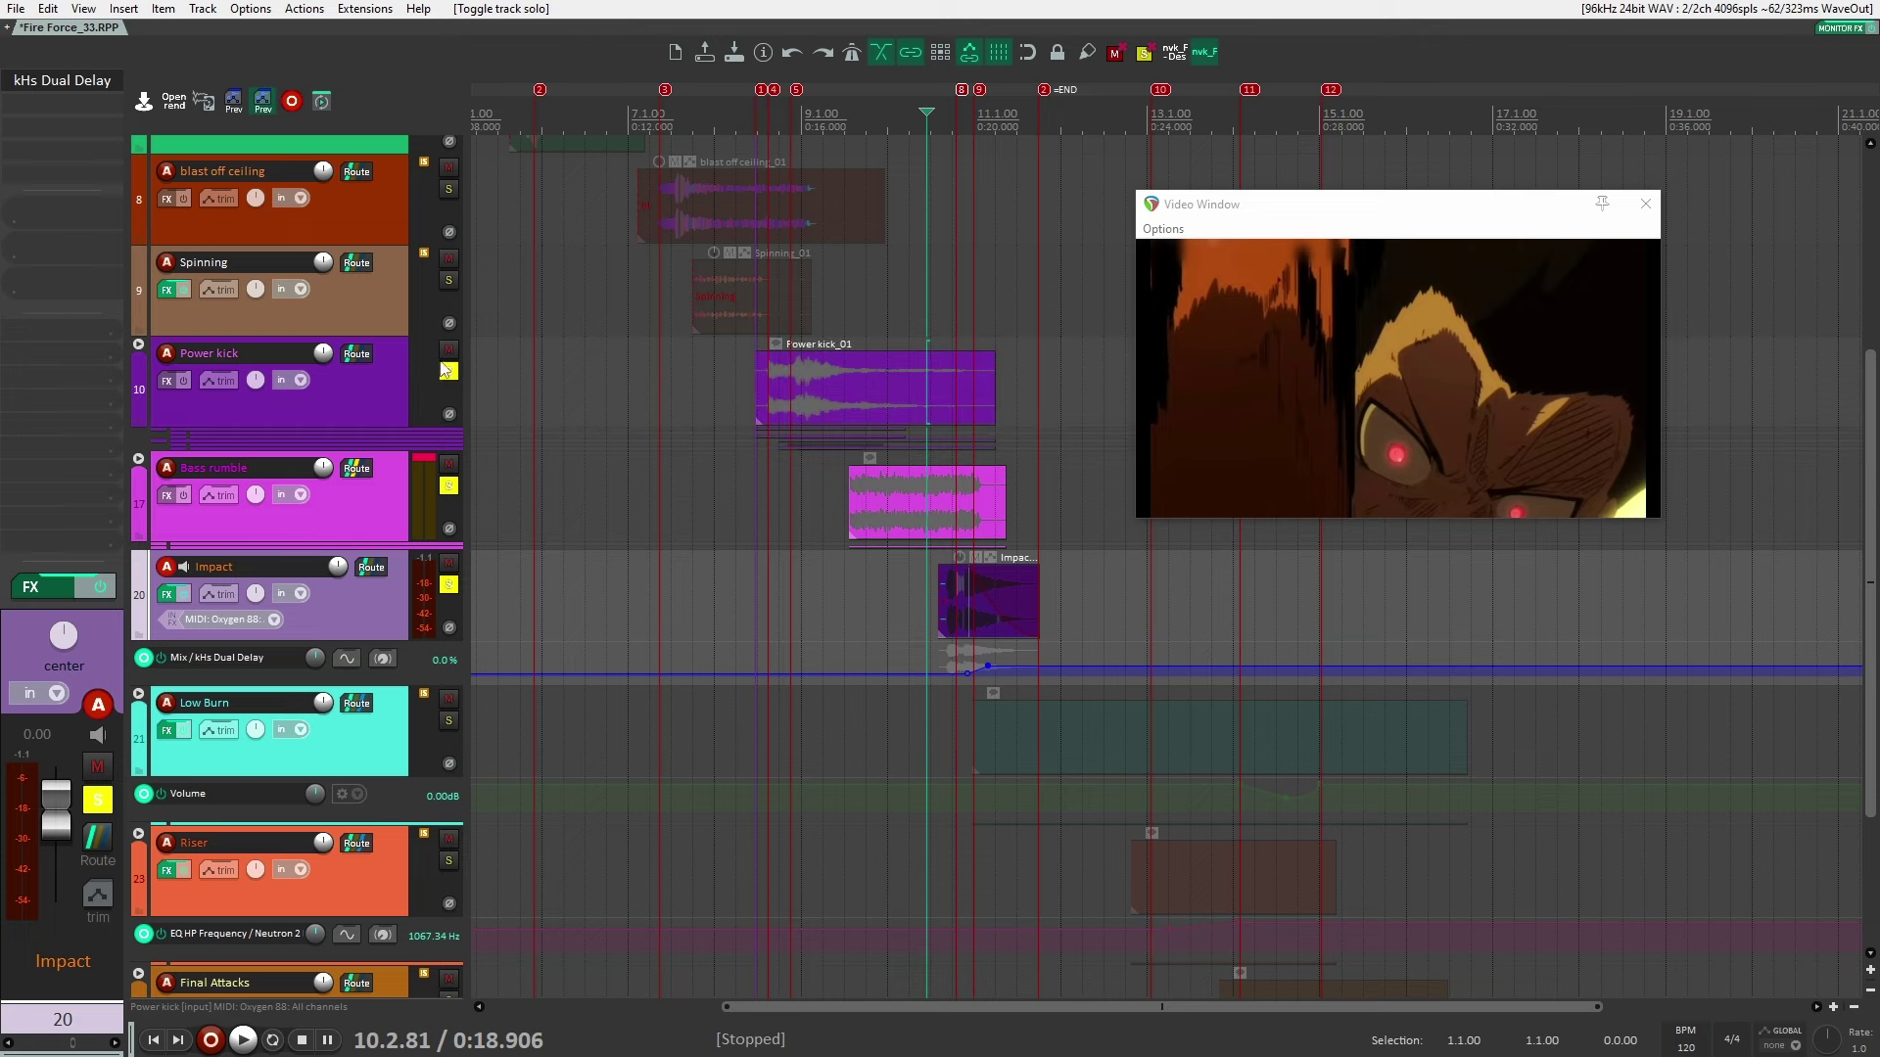
left_click(450, 280)
left_click(447, 191)
scroll(548, 286, "up", 3)
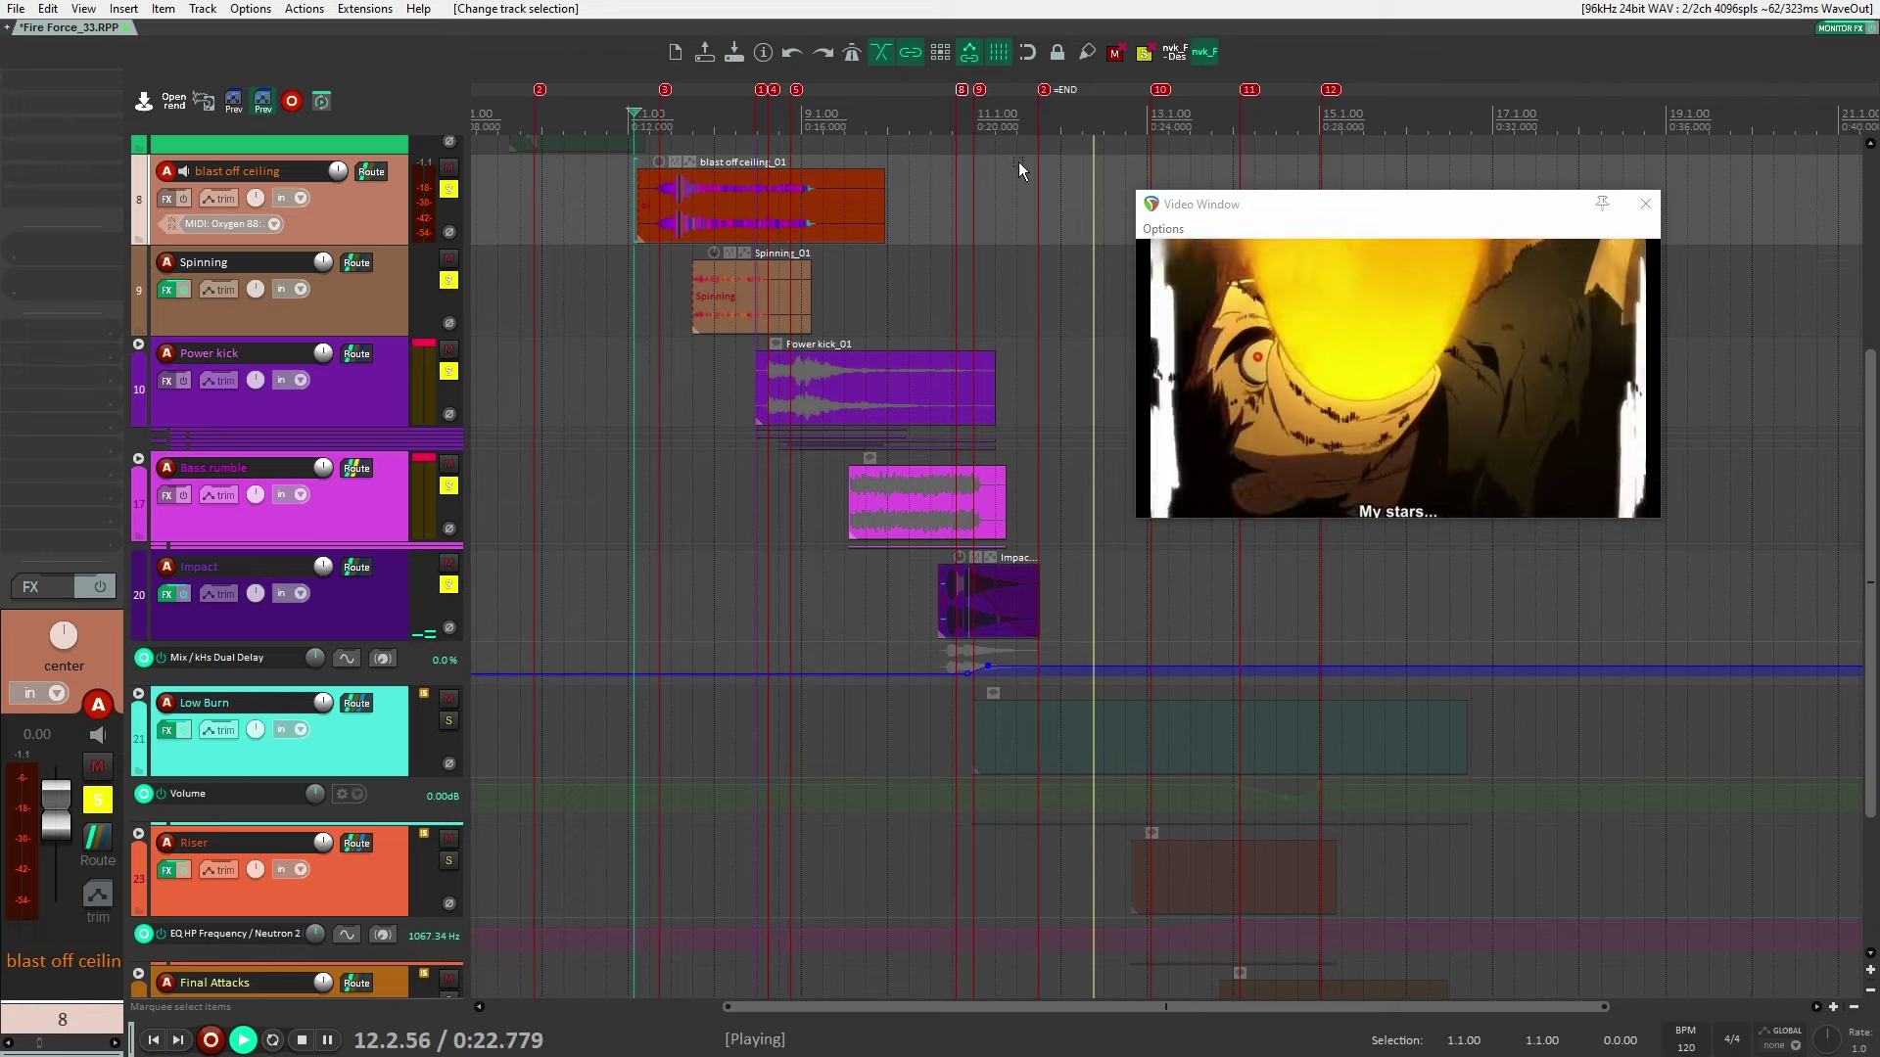
left_click(1144, 53)
key("space")
Expand the Low Burn folder to show its layer on track 22 and place the edit cursor just before the clip
mouse_move(1011, 678)
left_mouse_down()
mouse_move(973, 485)
mouse_move(854, 445)
left_mouse_up()
left_click(744, 493)
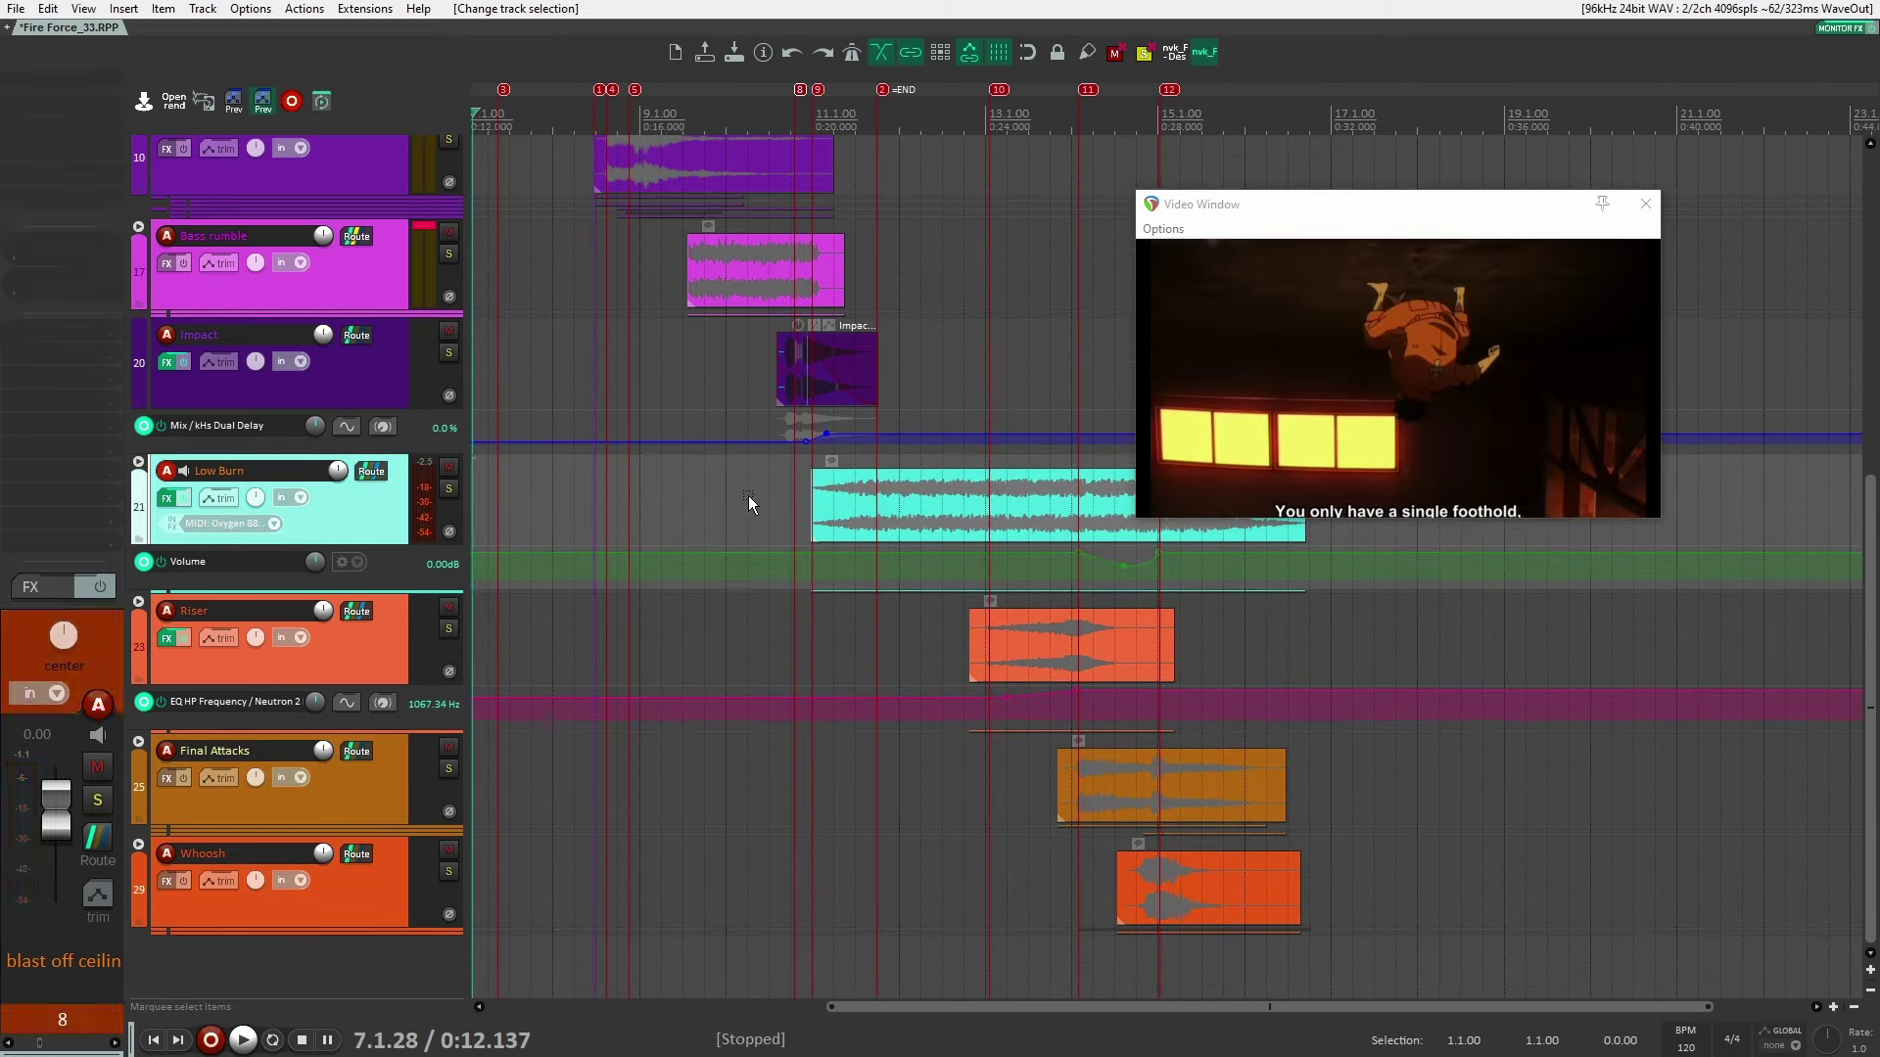
scroll(789, 504, "up", 2)
scroll(791, 503, "up", 3)
left_click(730, 510)
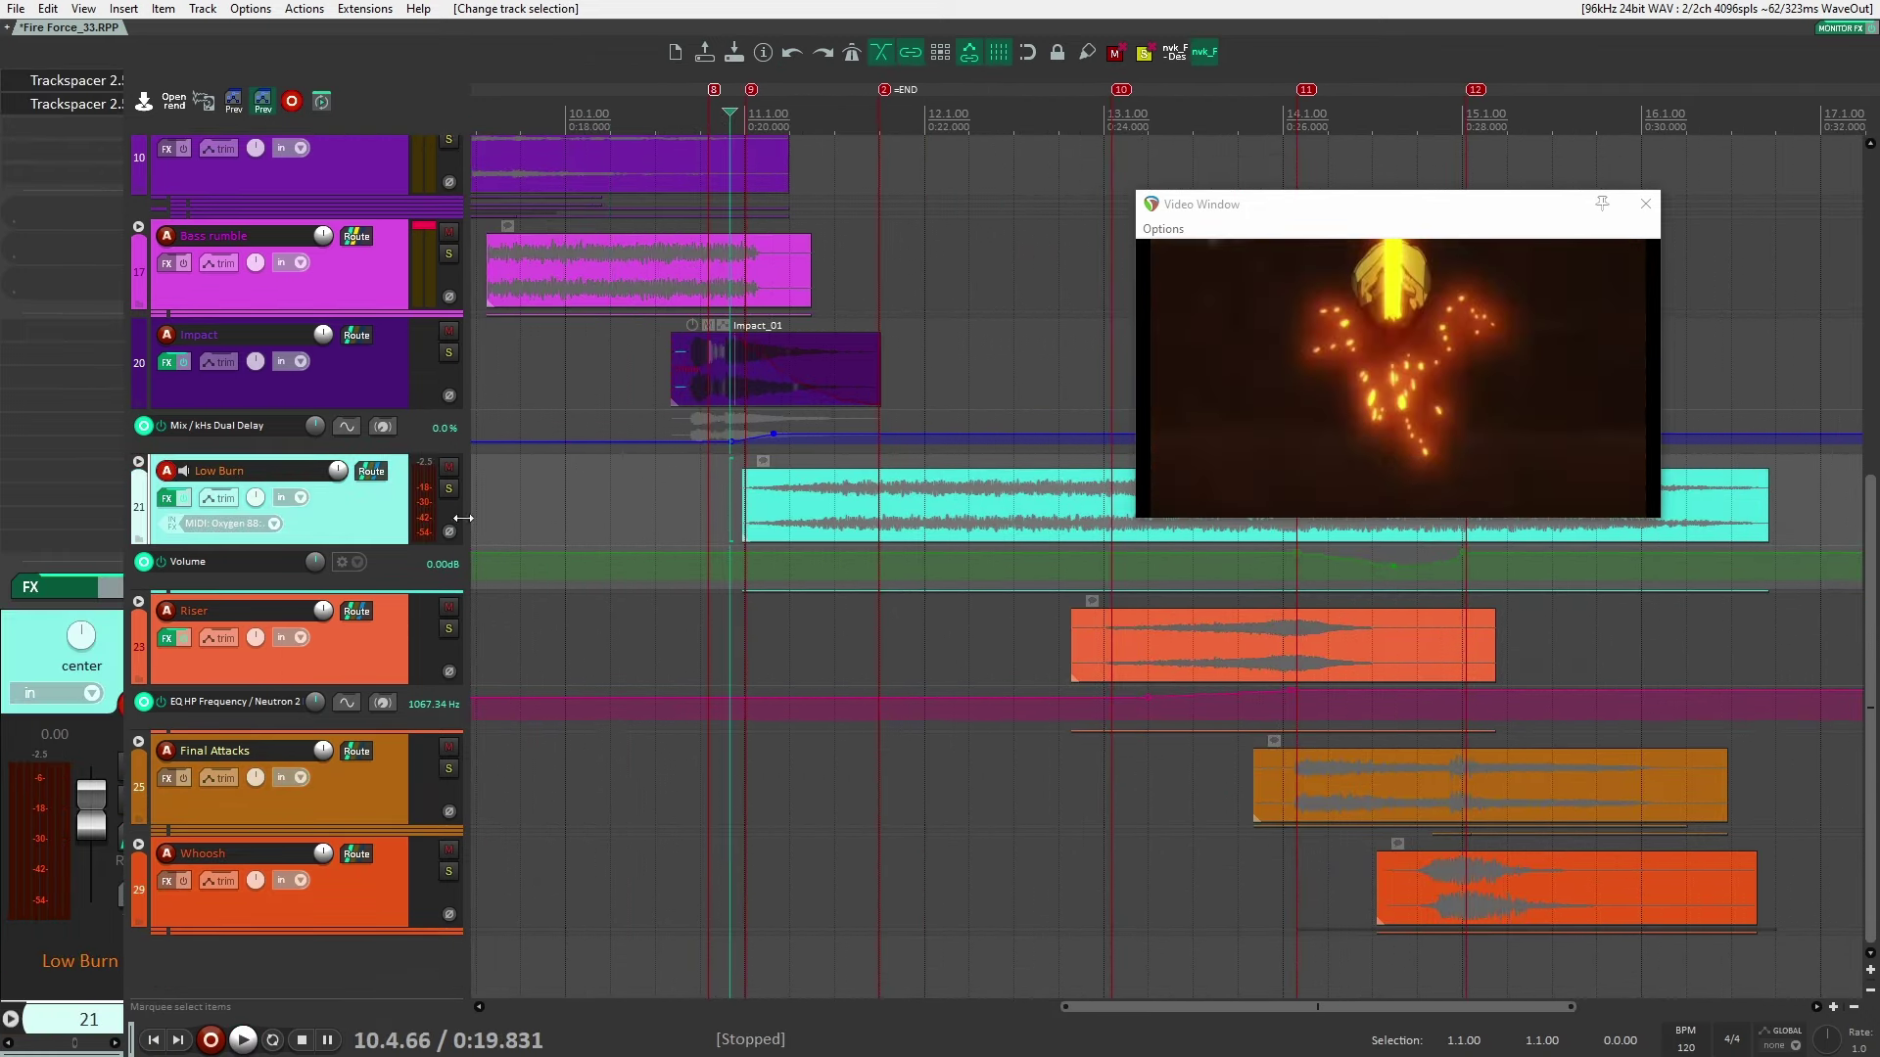
left_click(138, 461)
scroll(138, 461, "down", 2)
left_click_drag(717, 519, 637, 481)
left_click(636, 482)
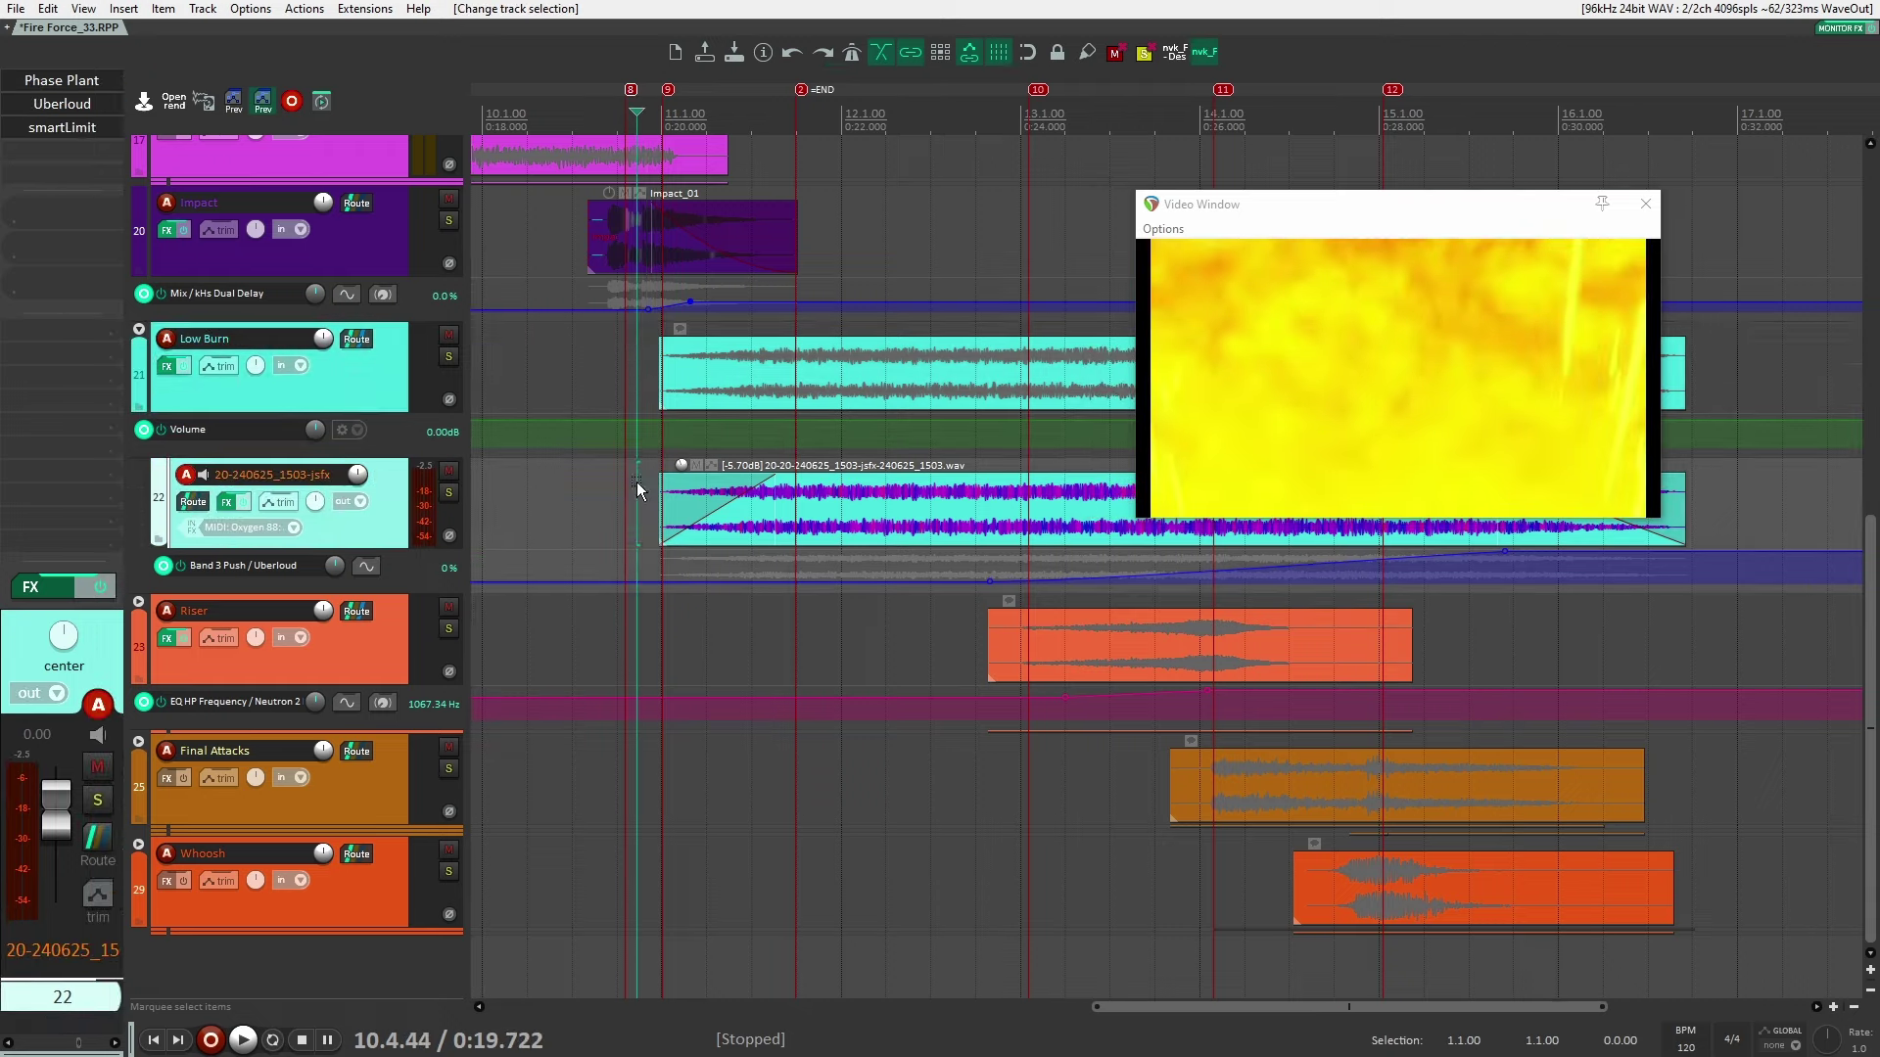
Solo Low Burn and play its full clip from just before the start, stopping playback and clearing the solo when done
left_click(448, 356)
key("space")
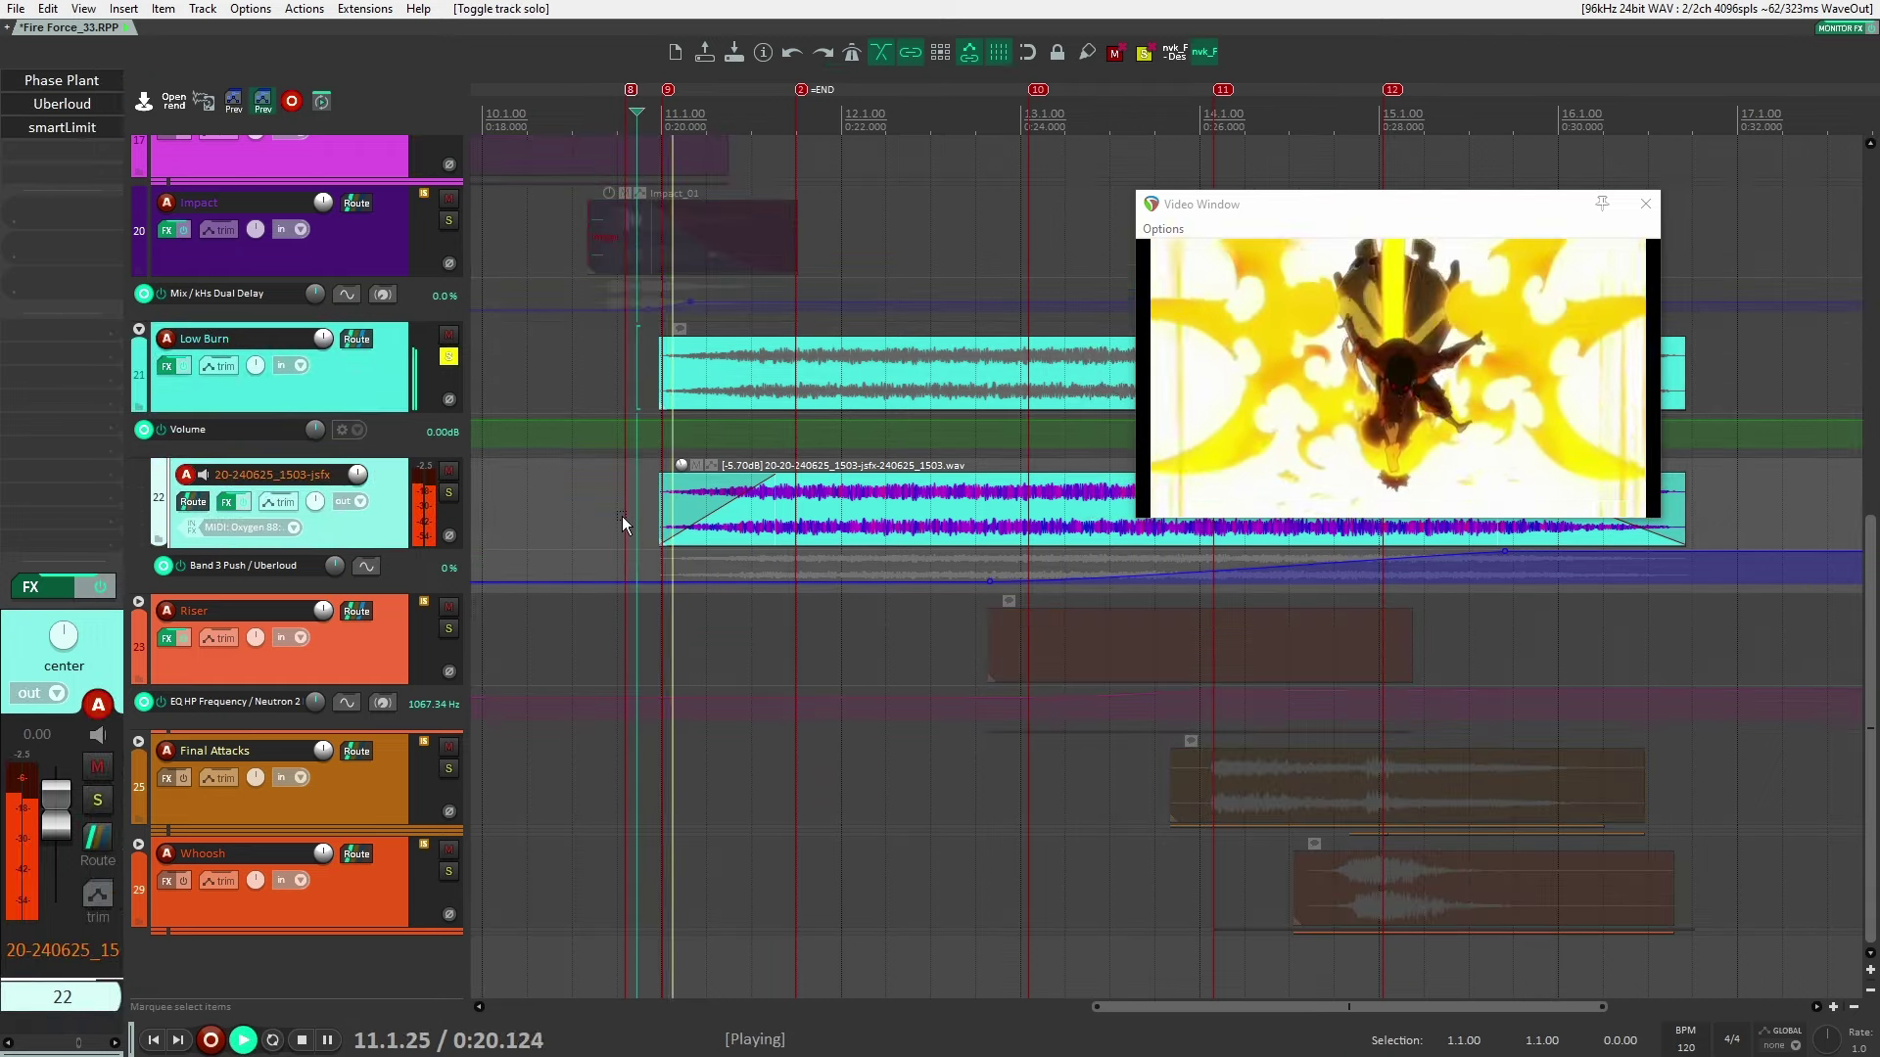
scroll(725, 550, "down", 2)
scroll(724, 550, "down", 2)
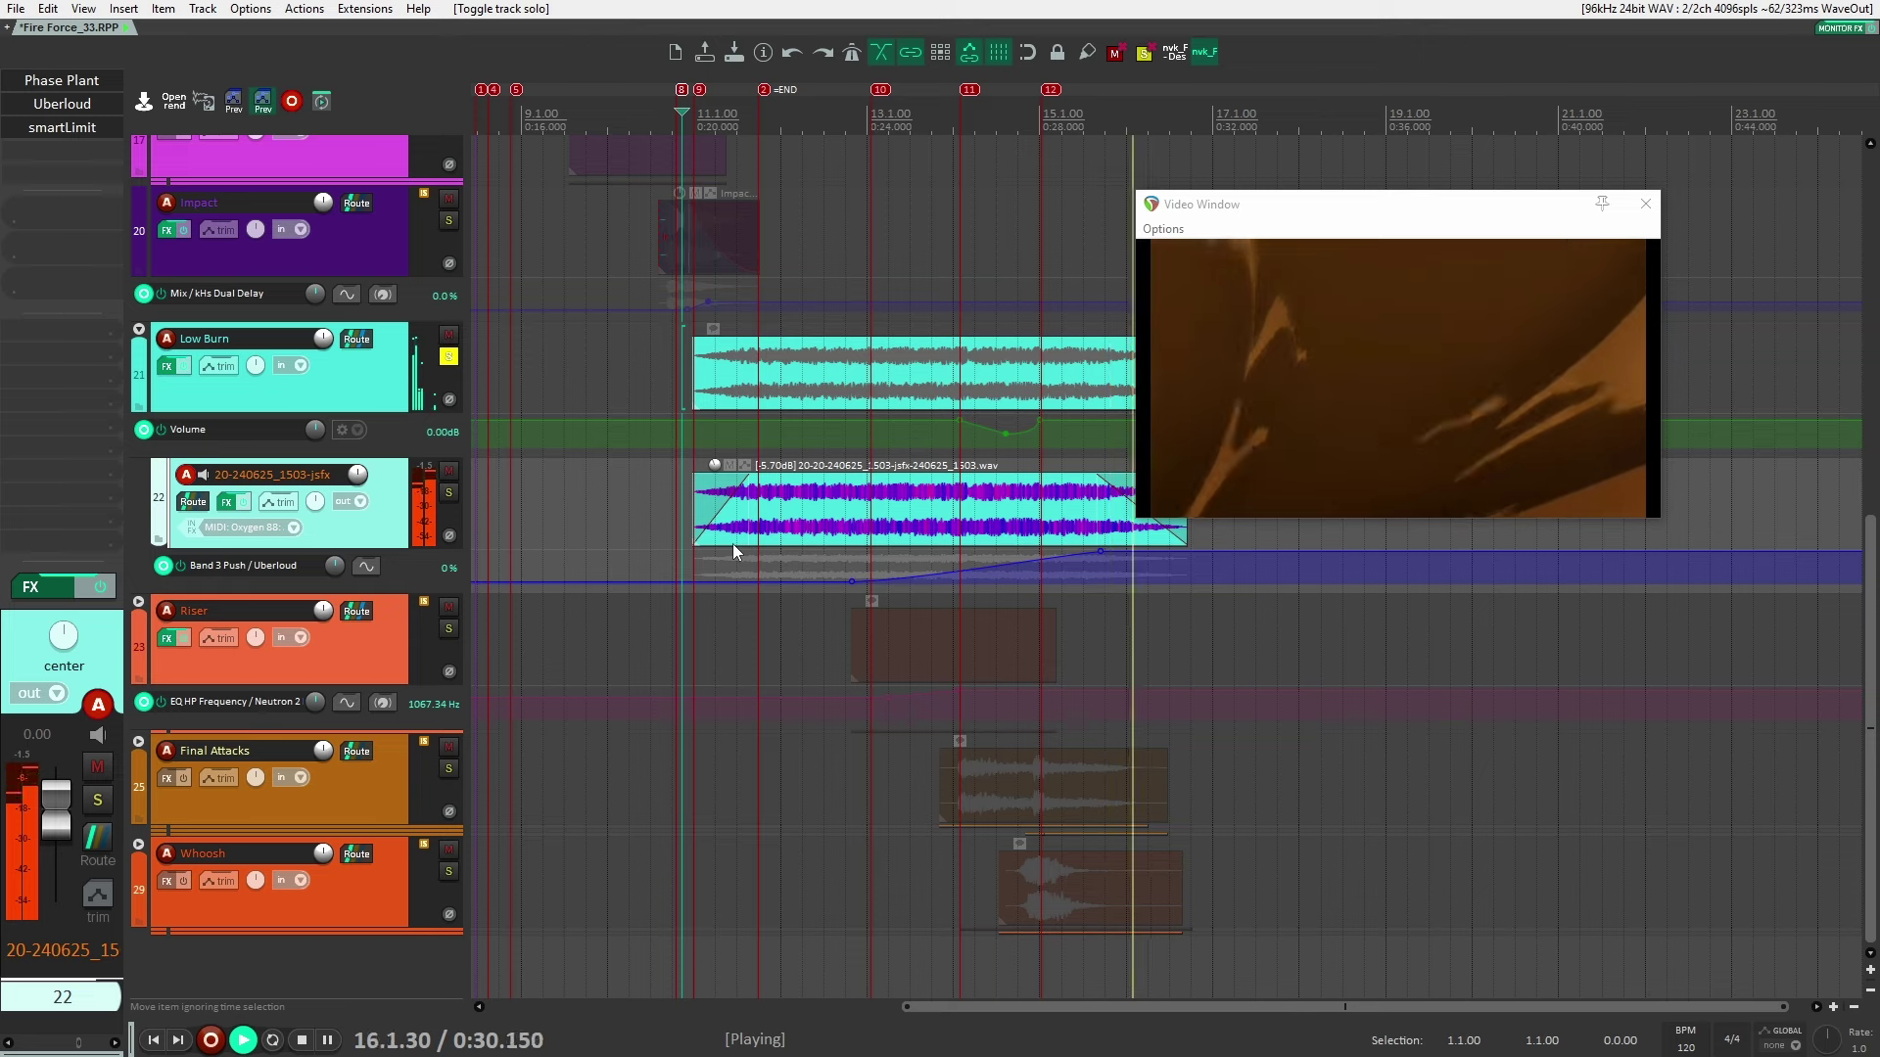
key("space")
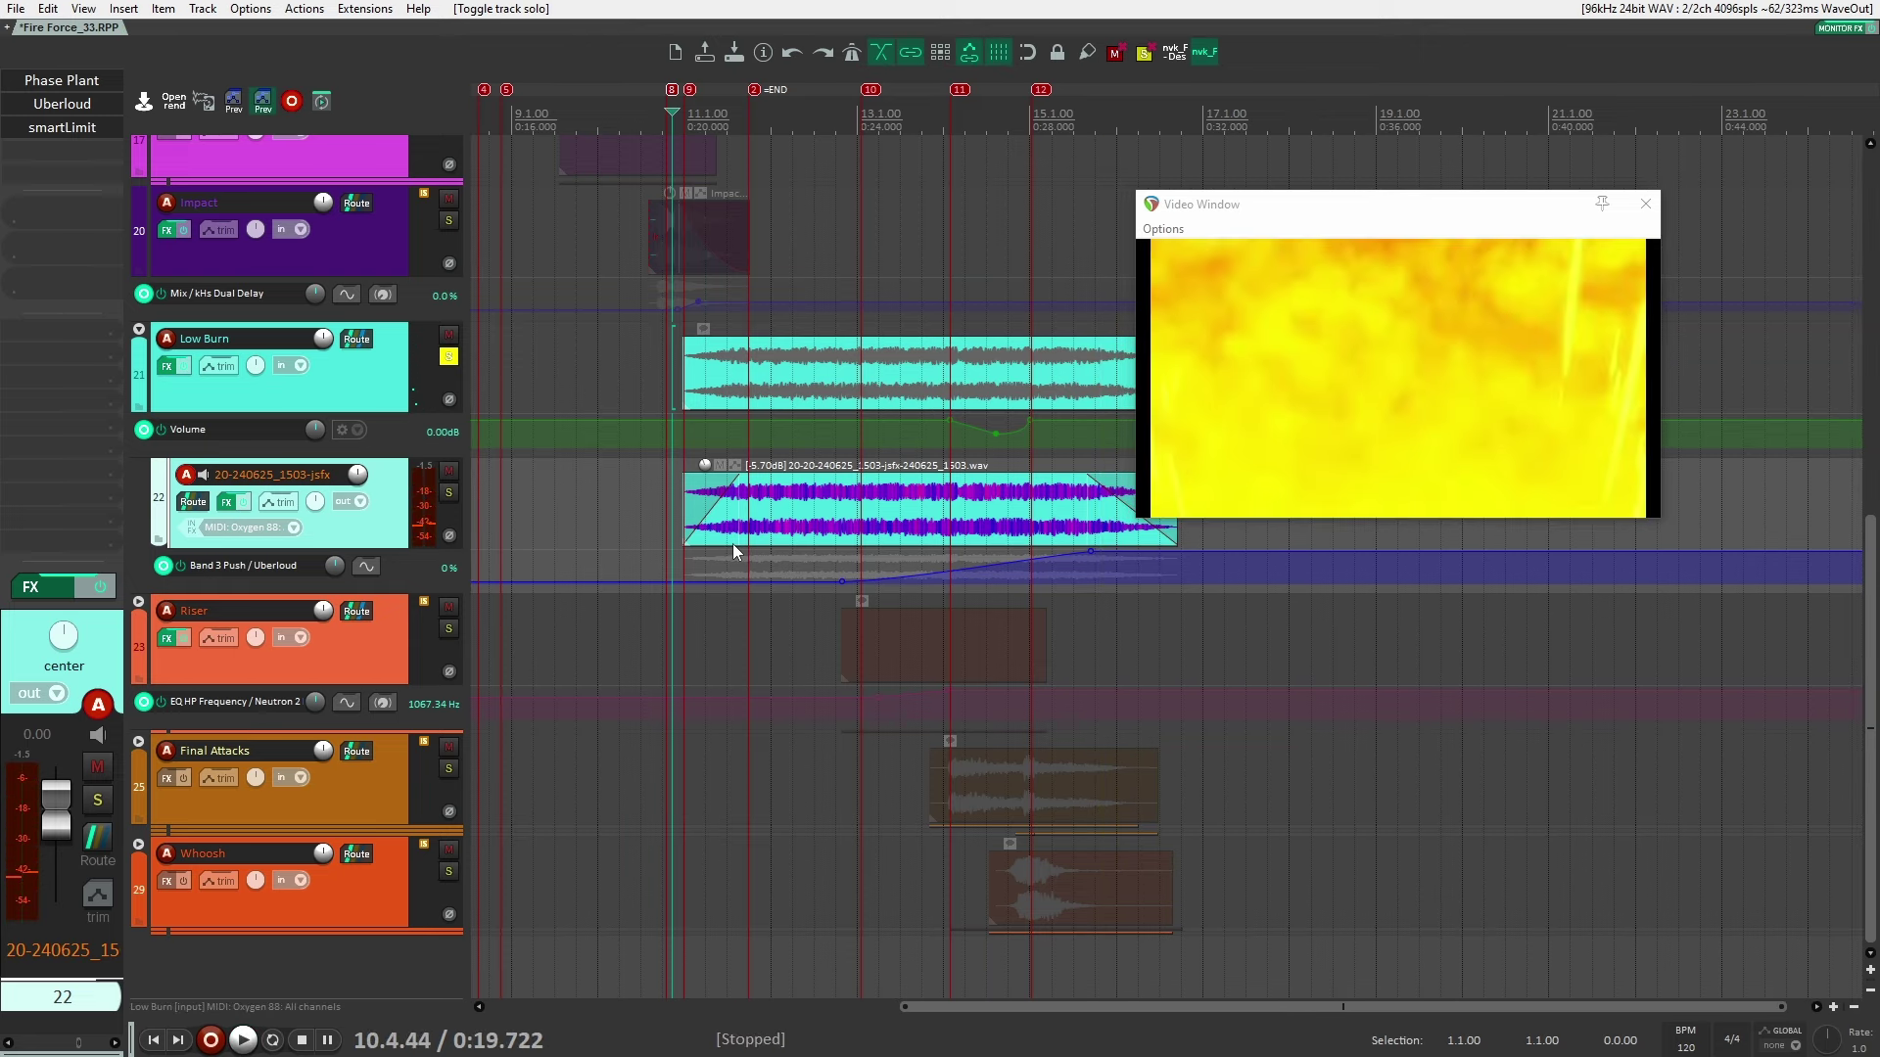
left_click(447, 359)
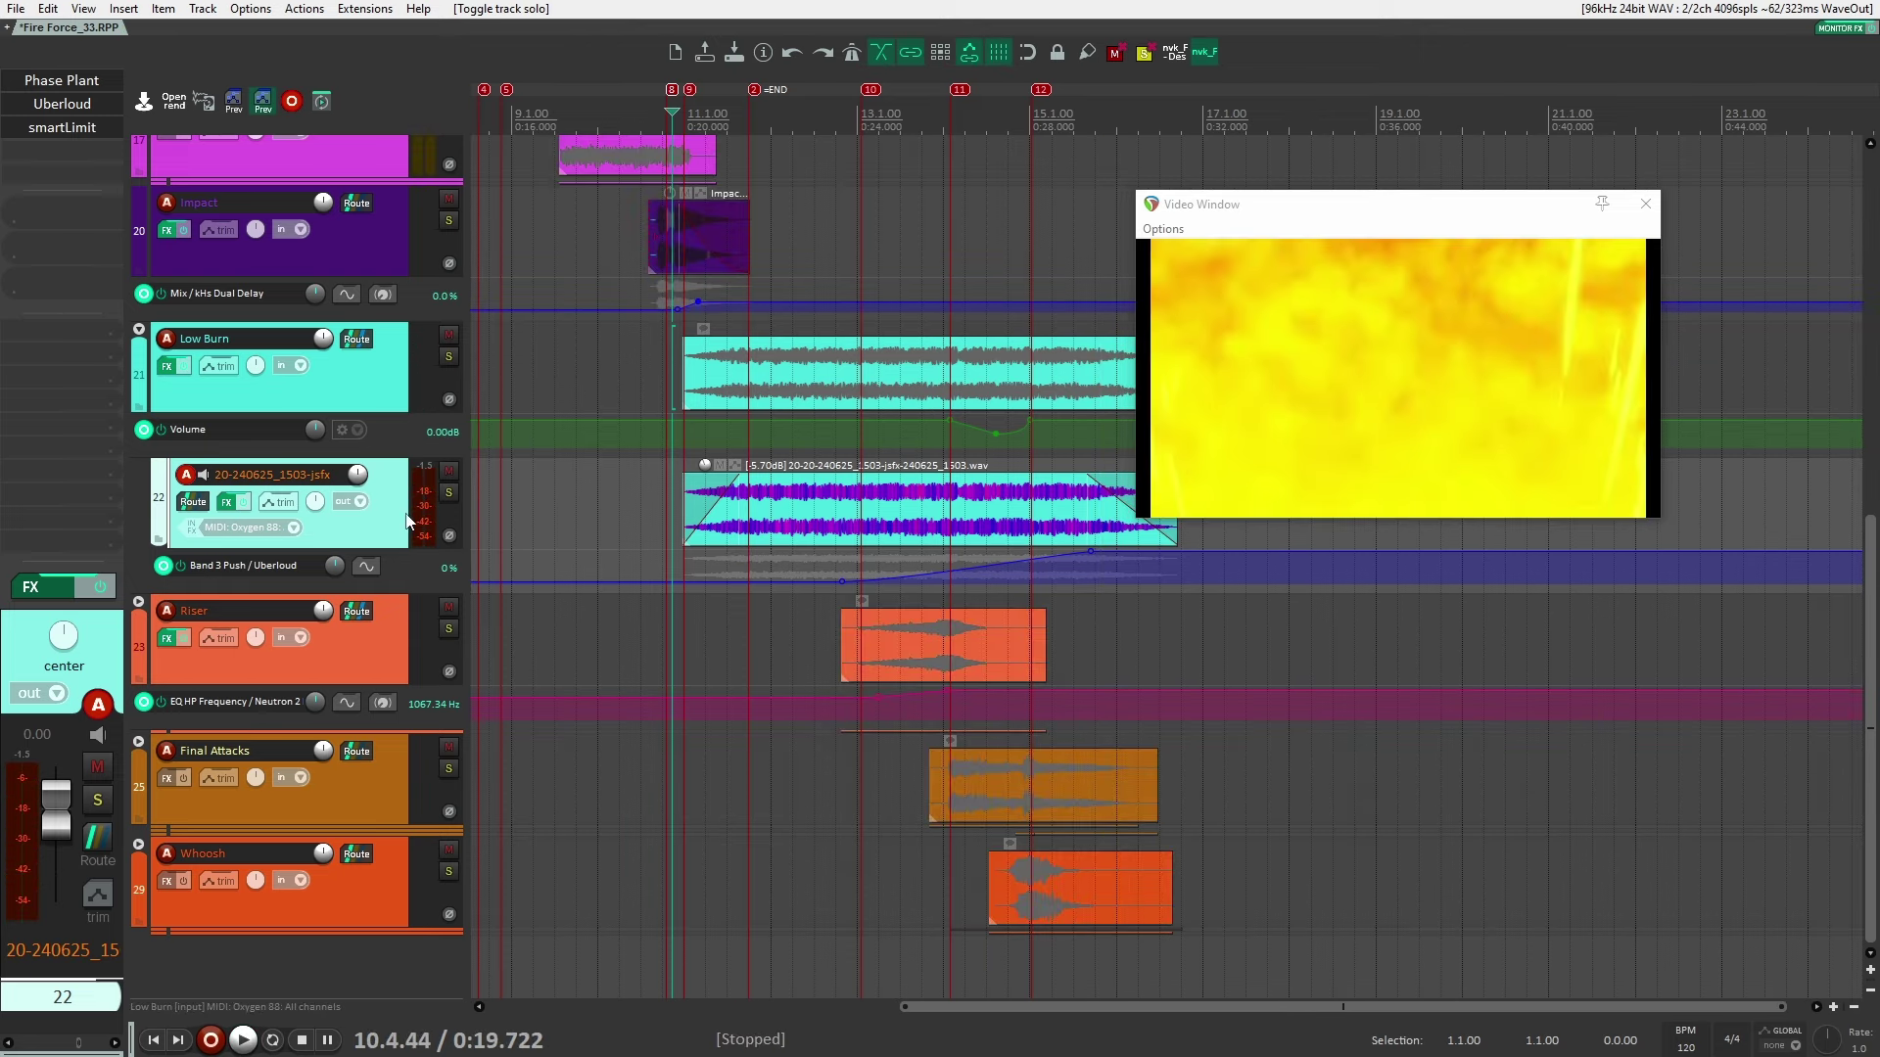
Show the Phase Plant patch on track 22 with its SFX_Magic_EarthQuake sample and three effect lanes
left_click(61, 81)
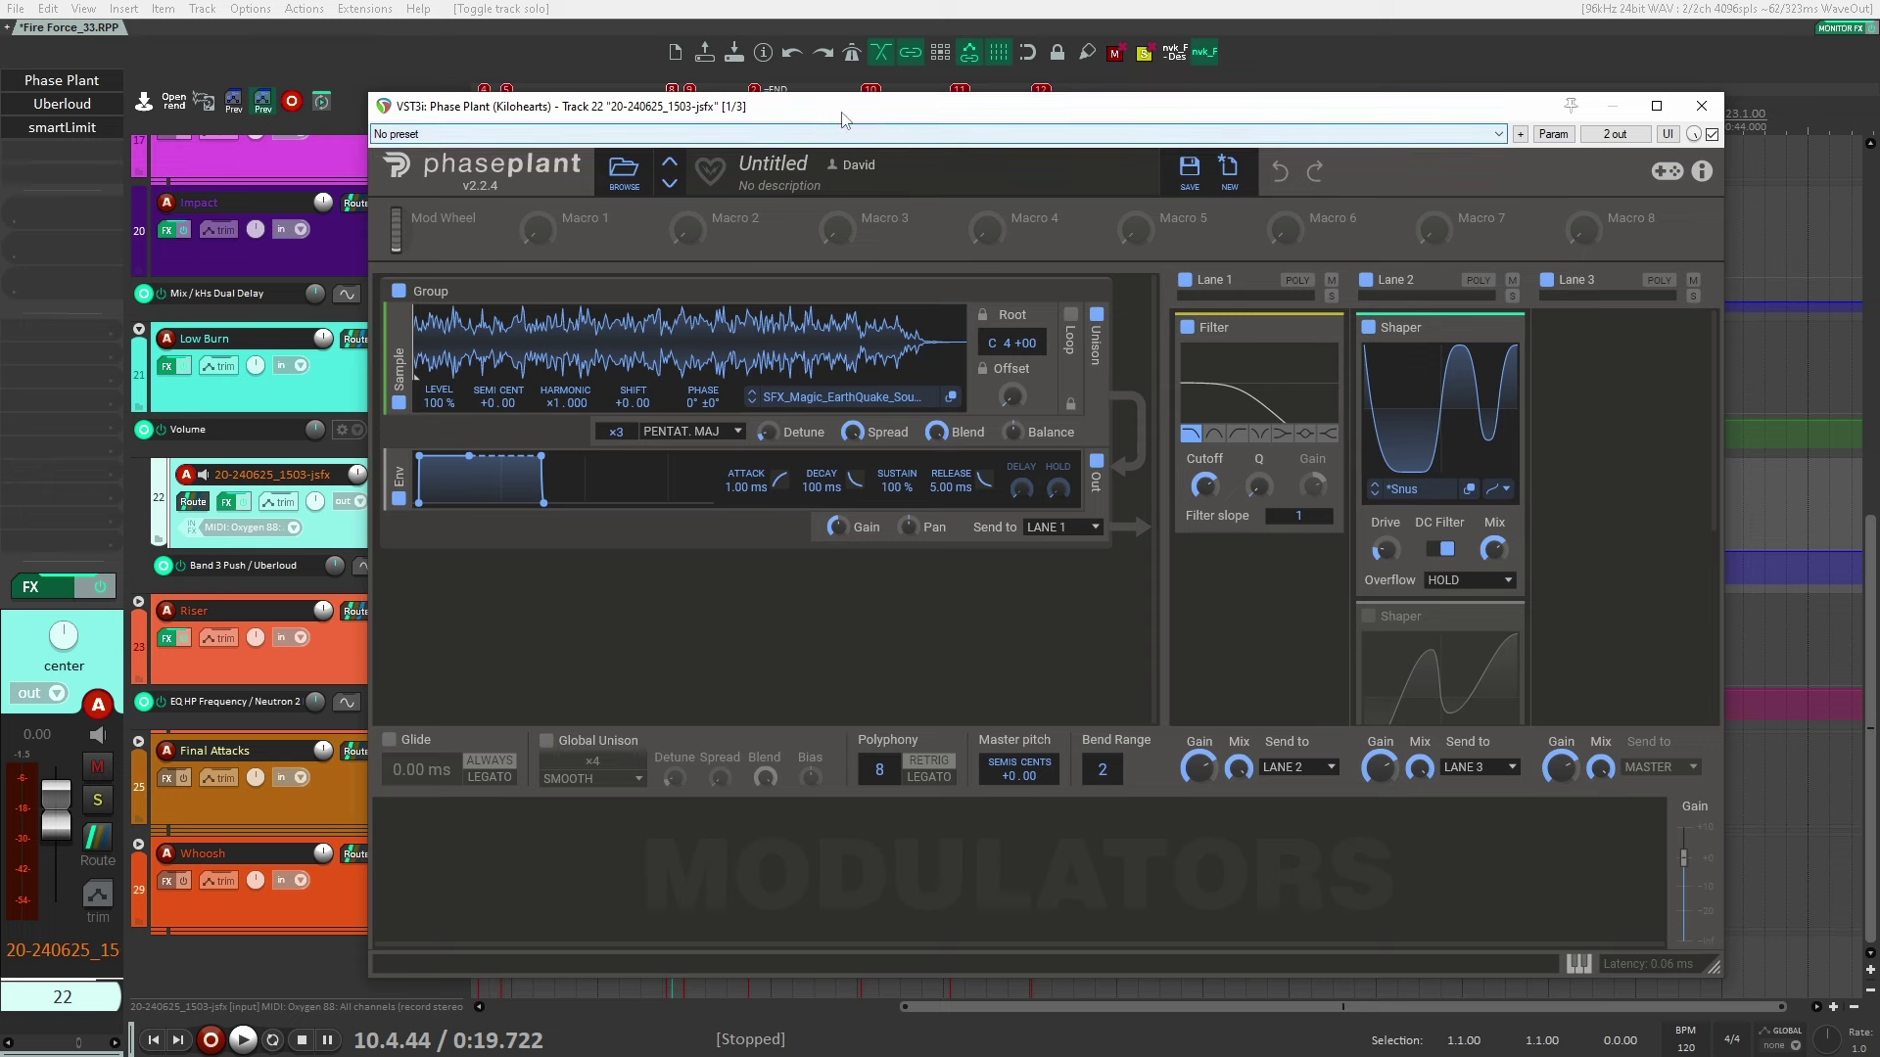
left_click_drag(843, 112, 771, 62)
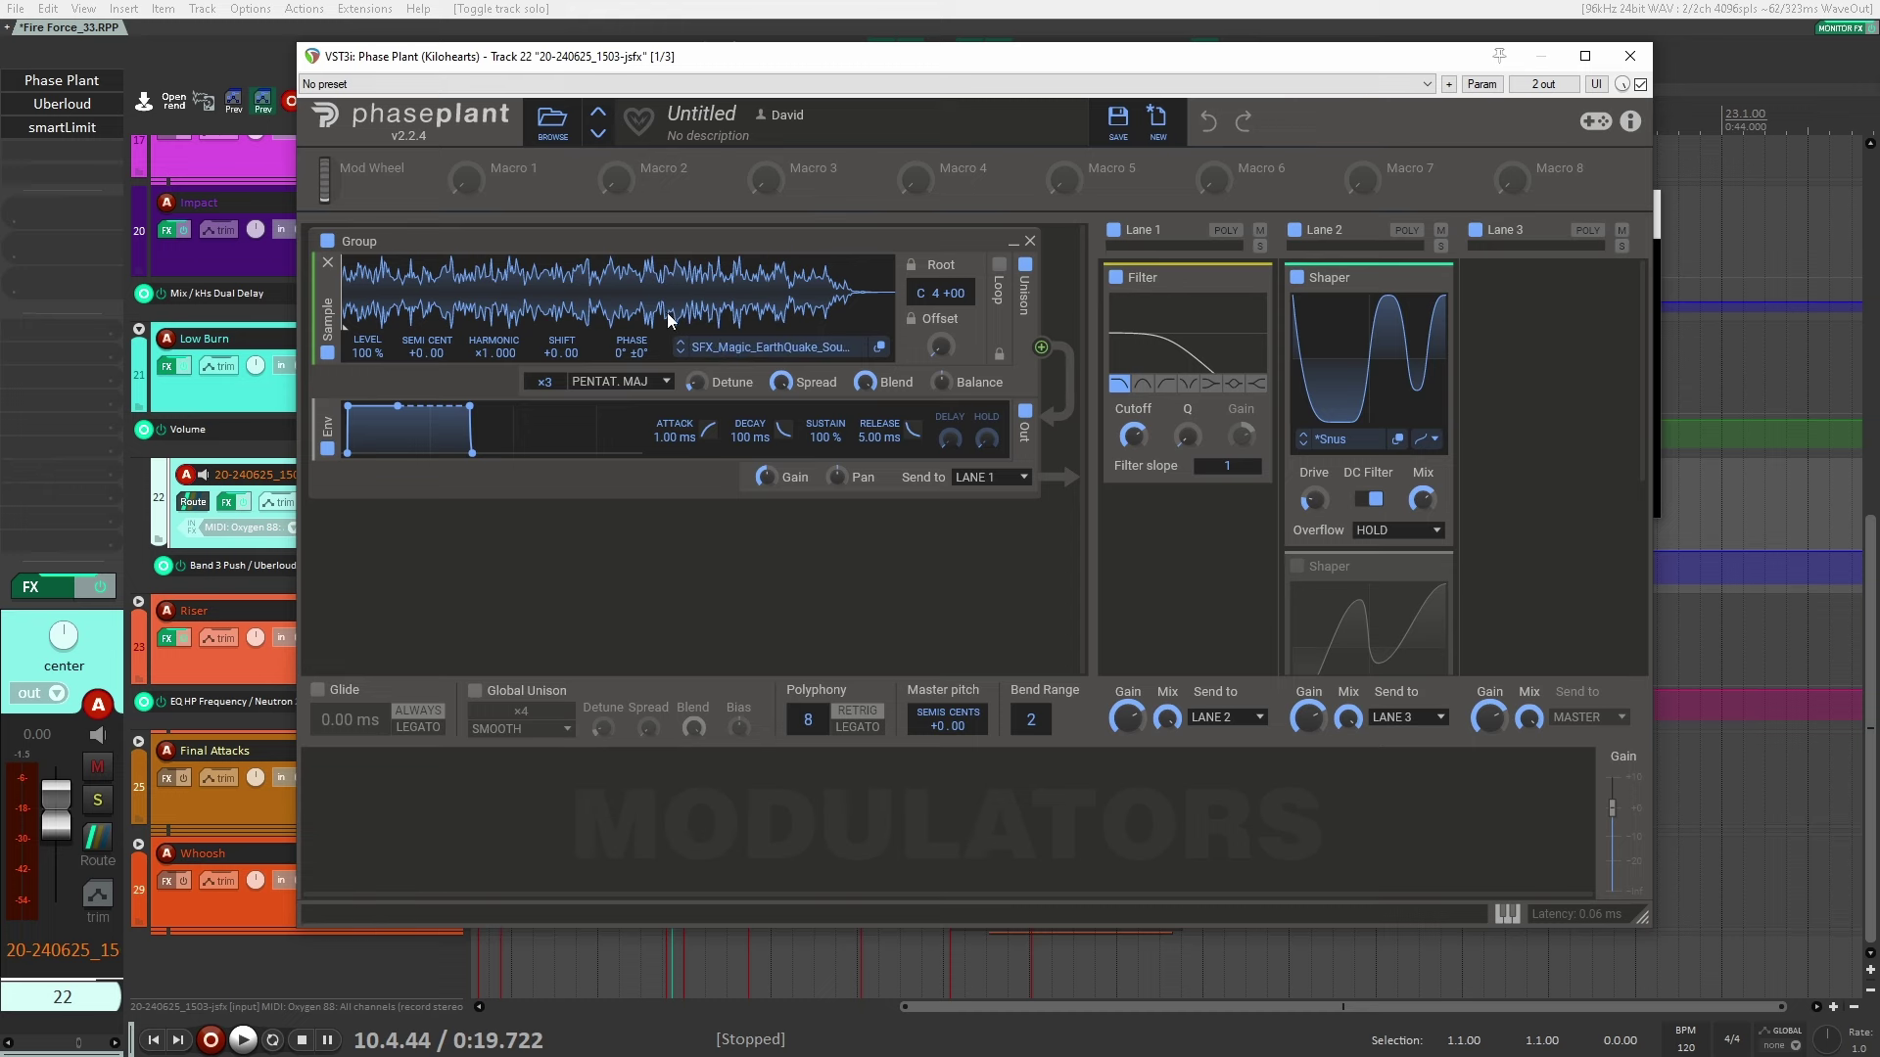
left_click_drag(881, 56, 993, 46)
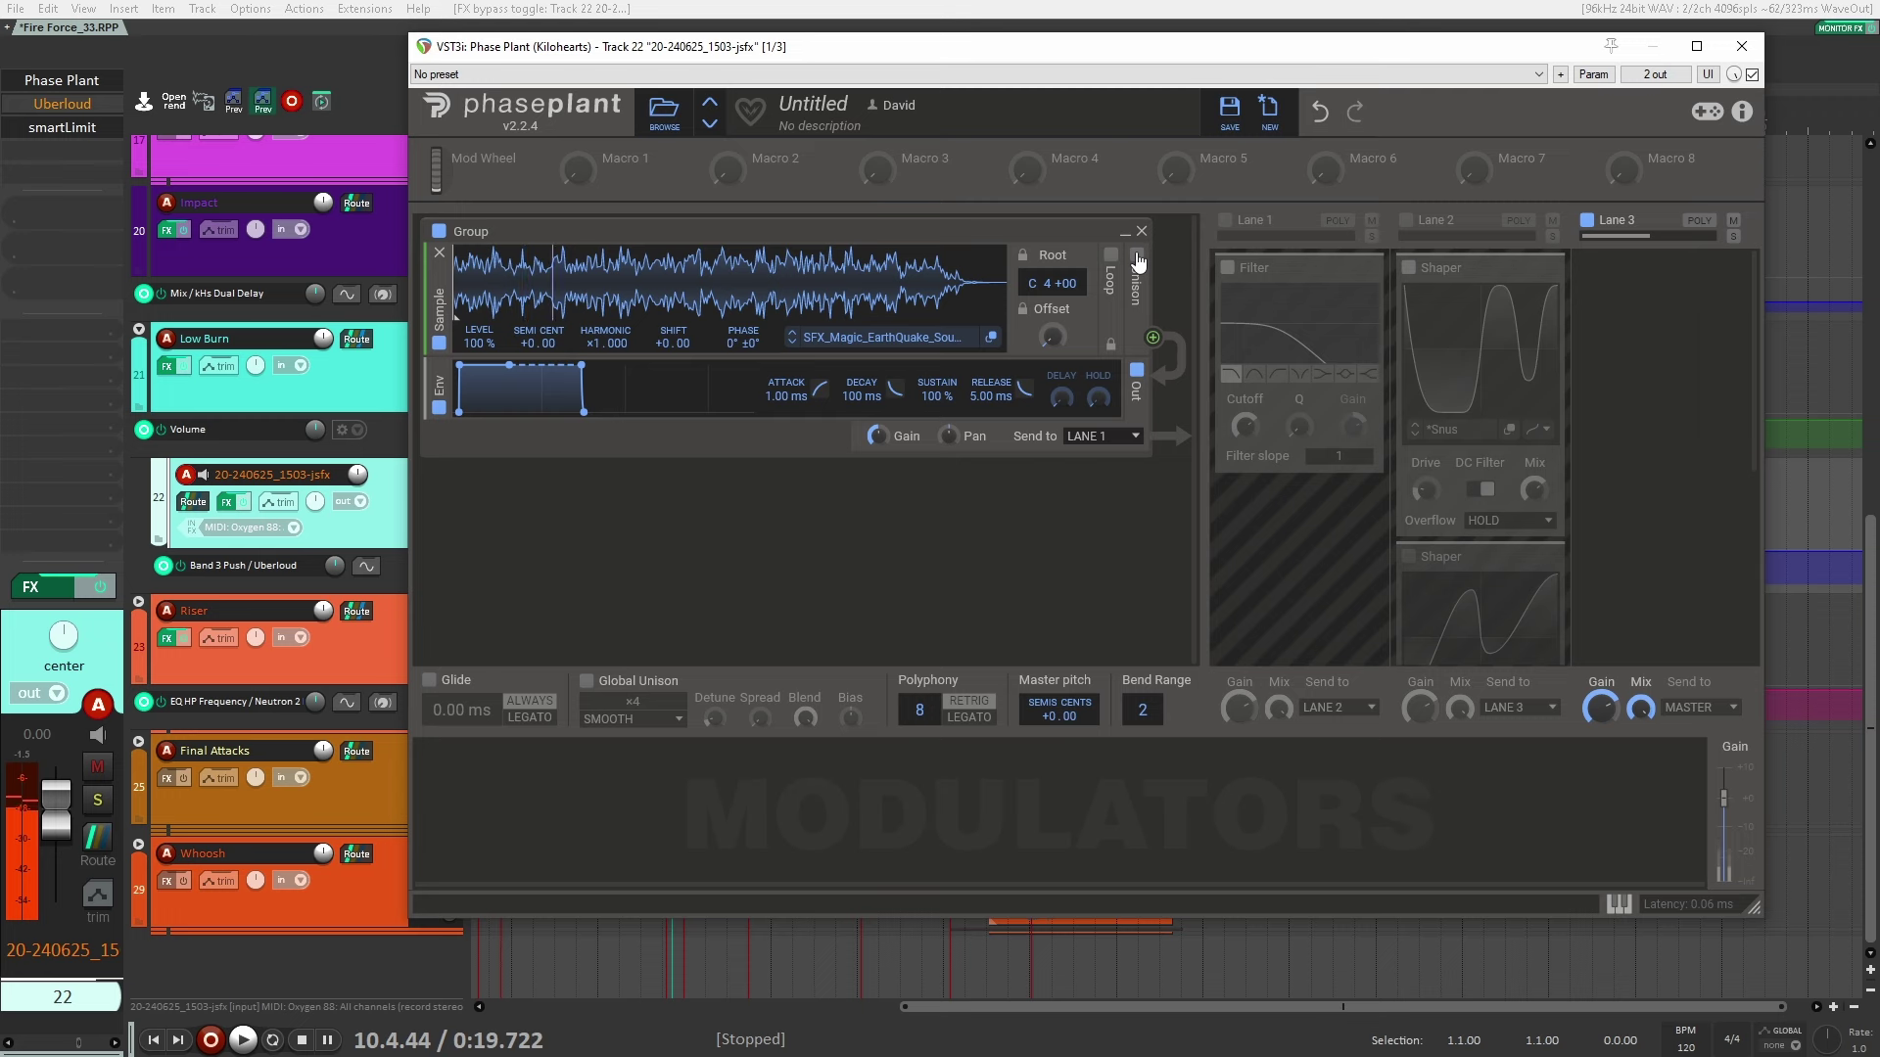
Enable Unison on the earthquake sample, check its PENTAT. MAJ chord setting, and enable the Lane 1 Filter and Lane 2 Shaper
left_click(1136, 257)
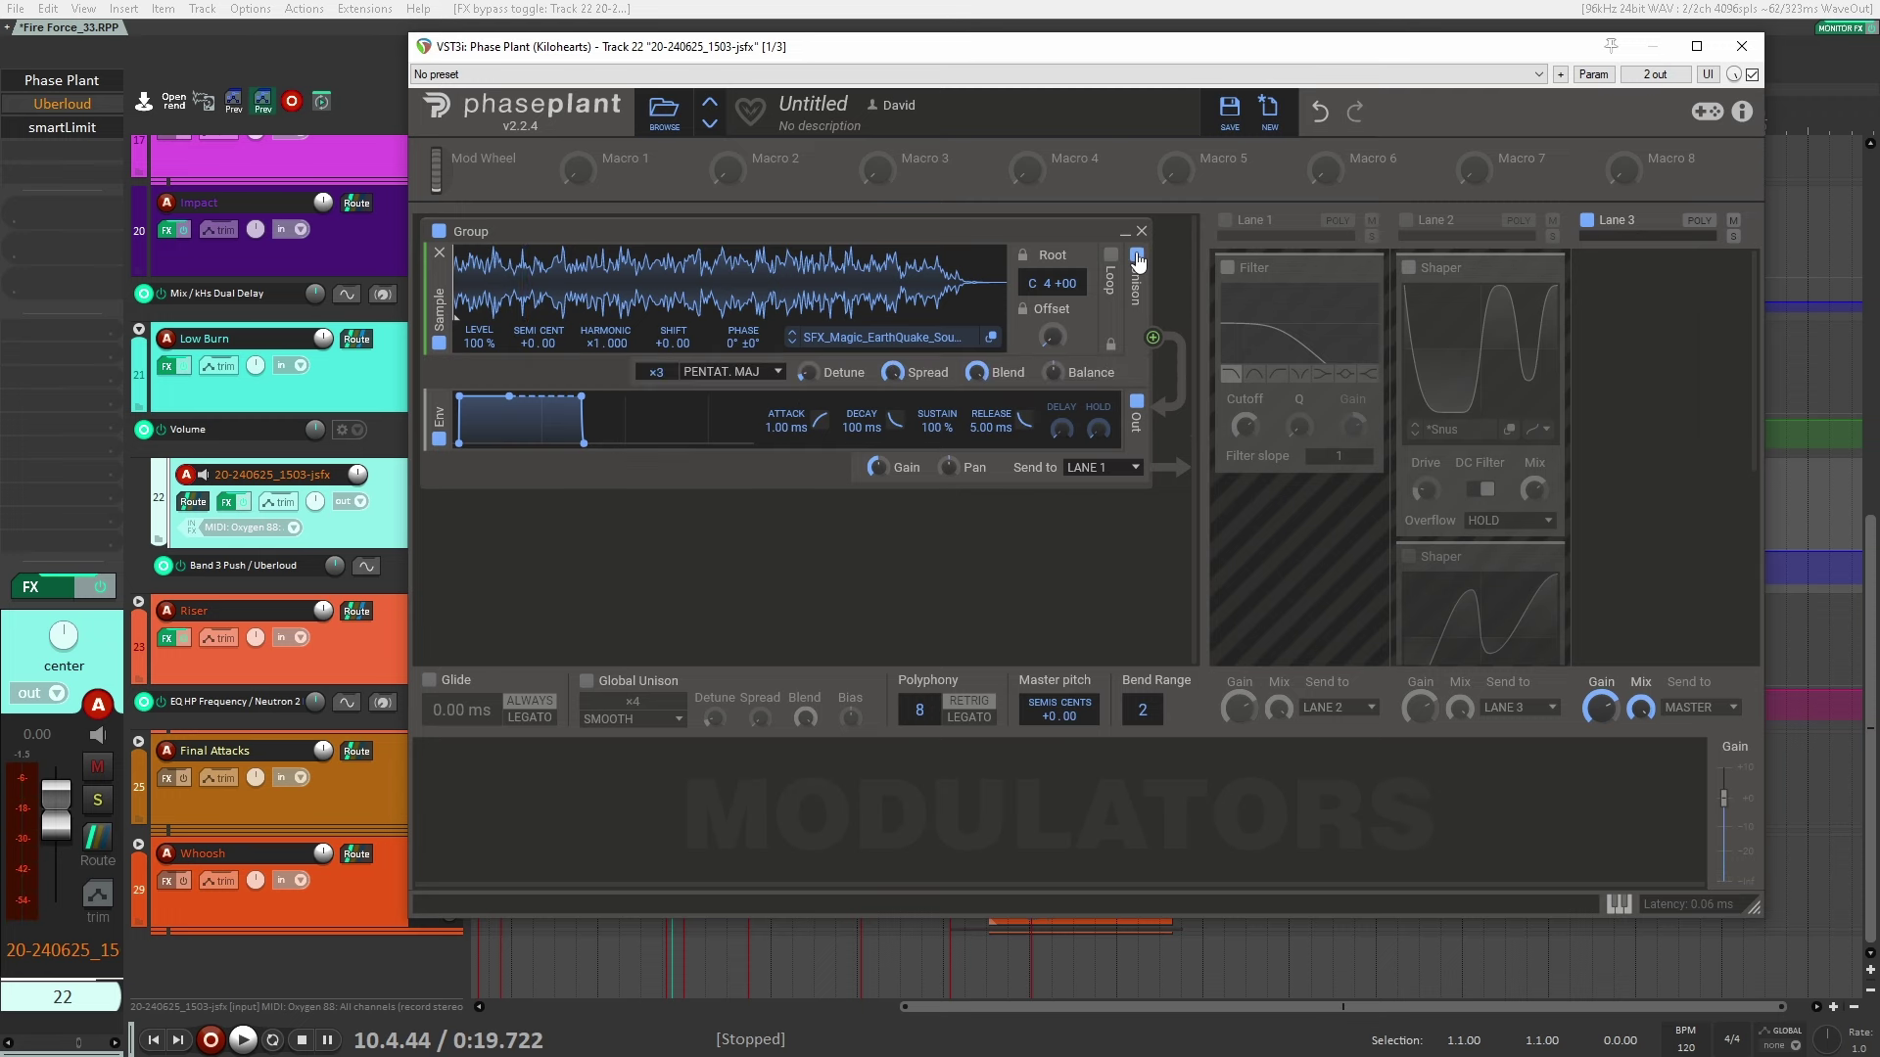
left_click(714, 368)
left_click(745, 627)
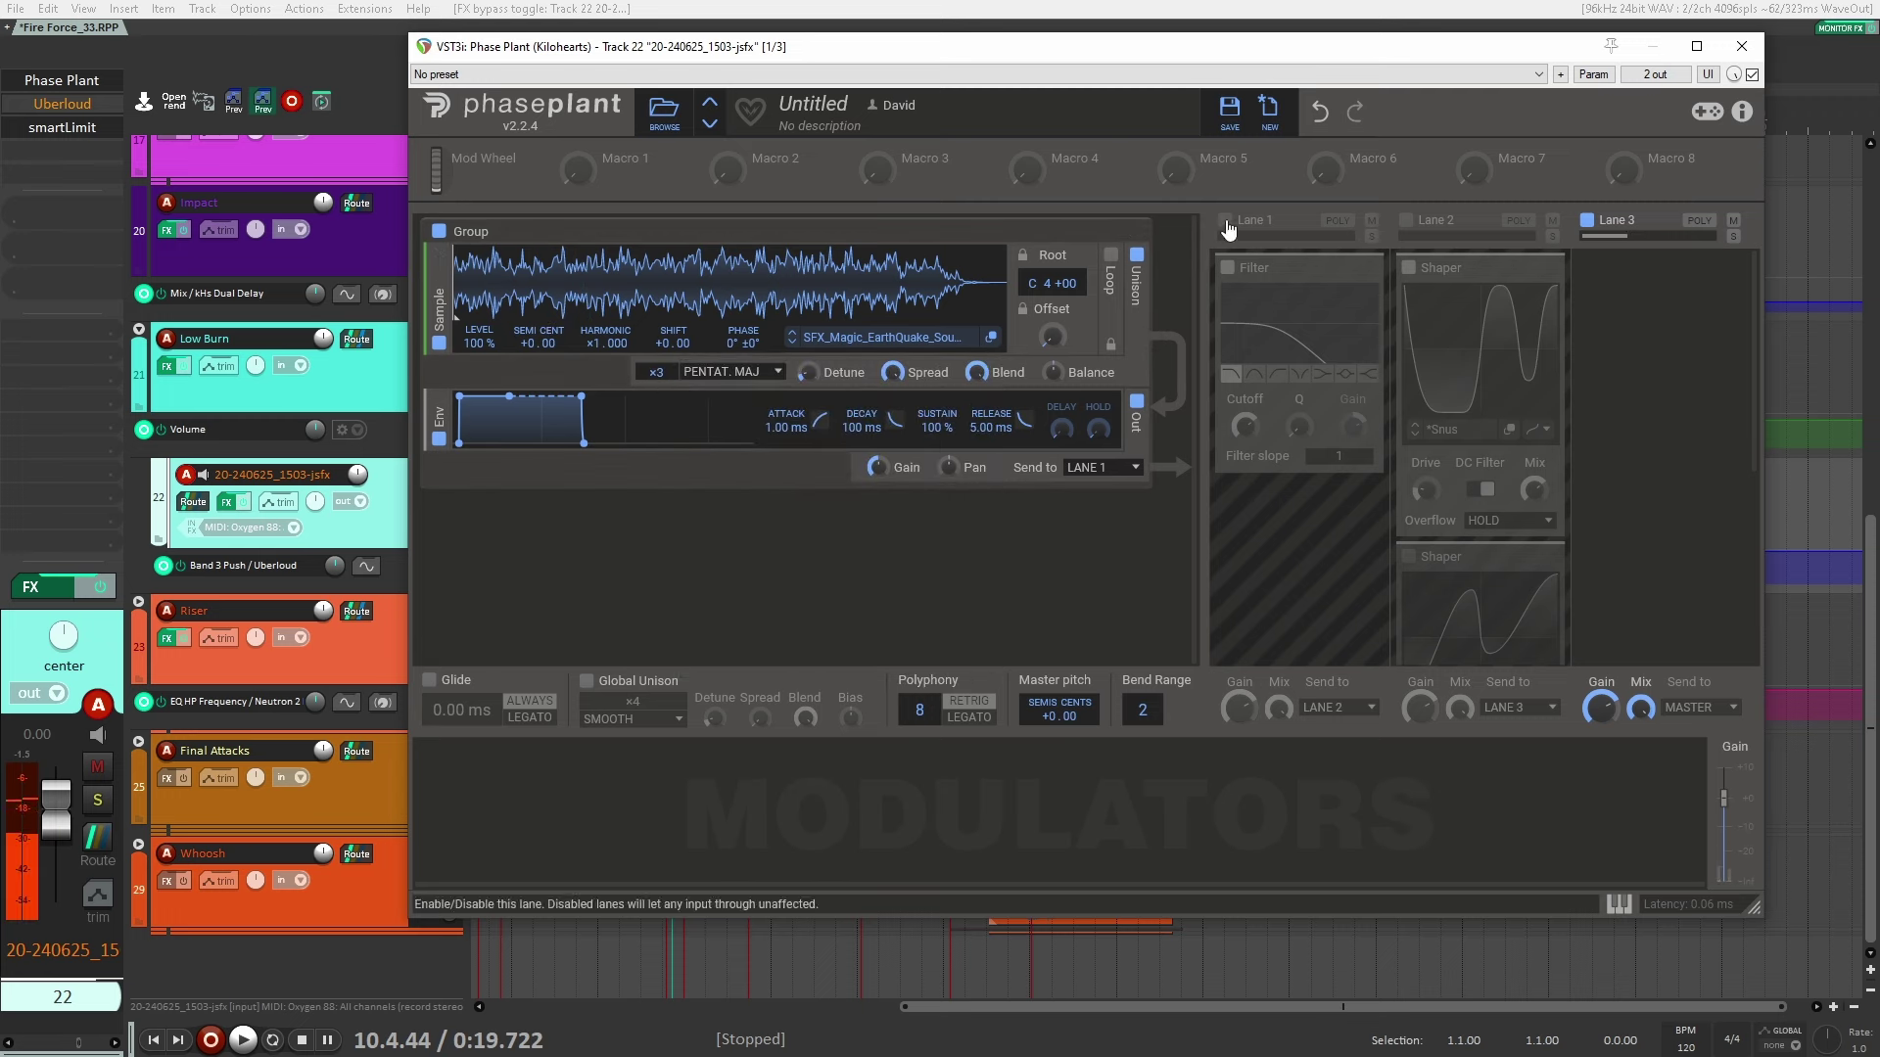
left_click(1310, 228)
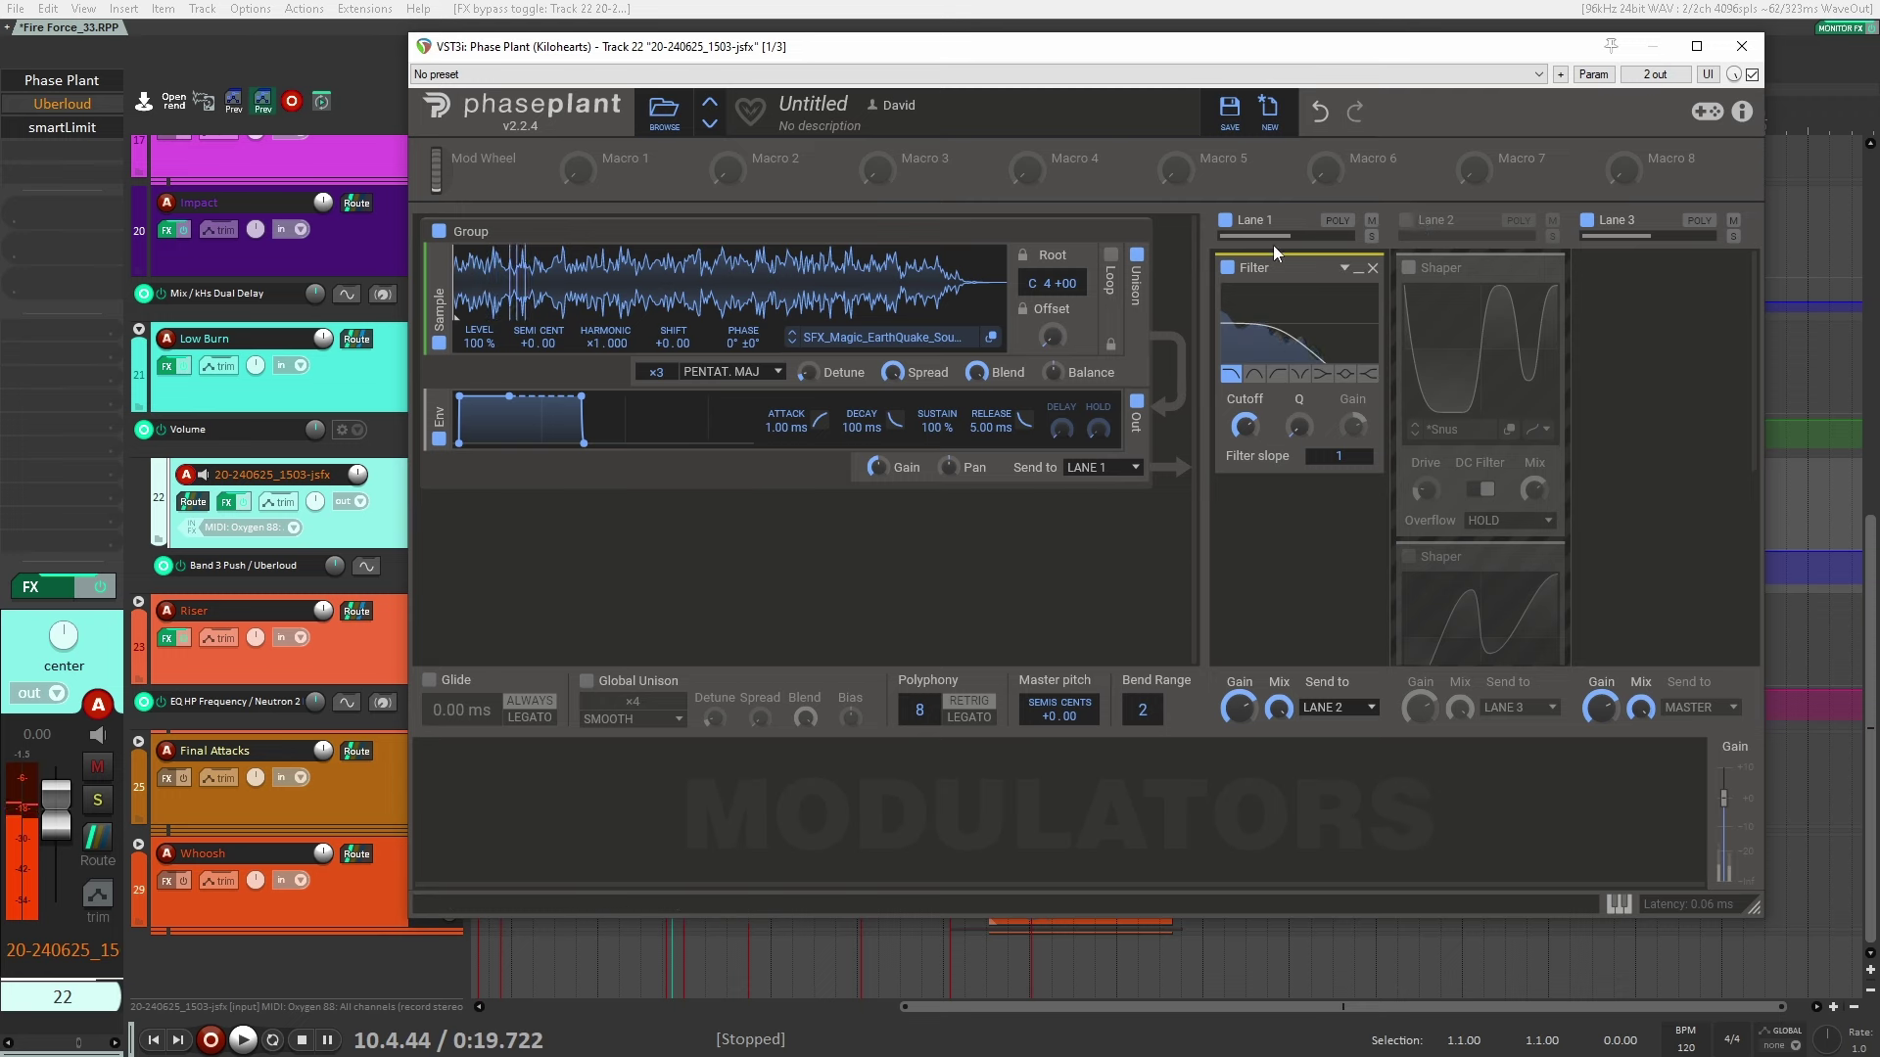
left_click(1407, 221)
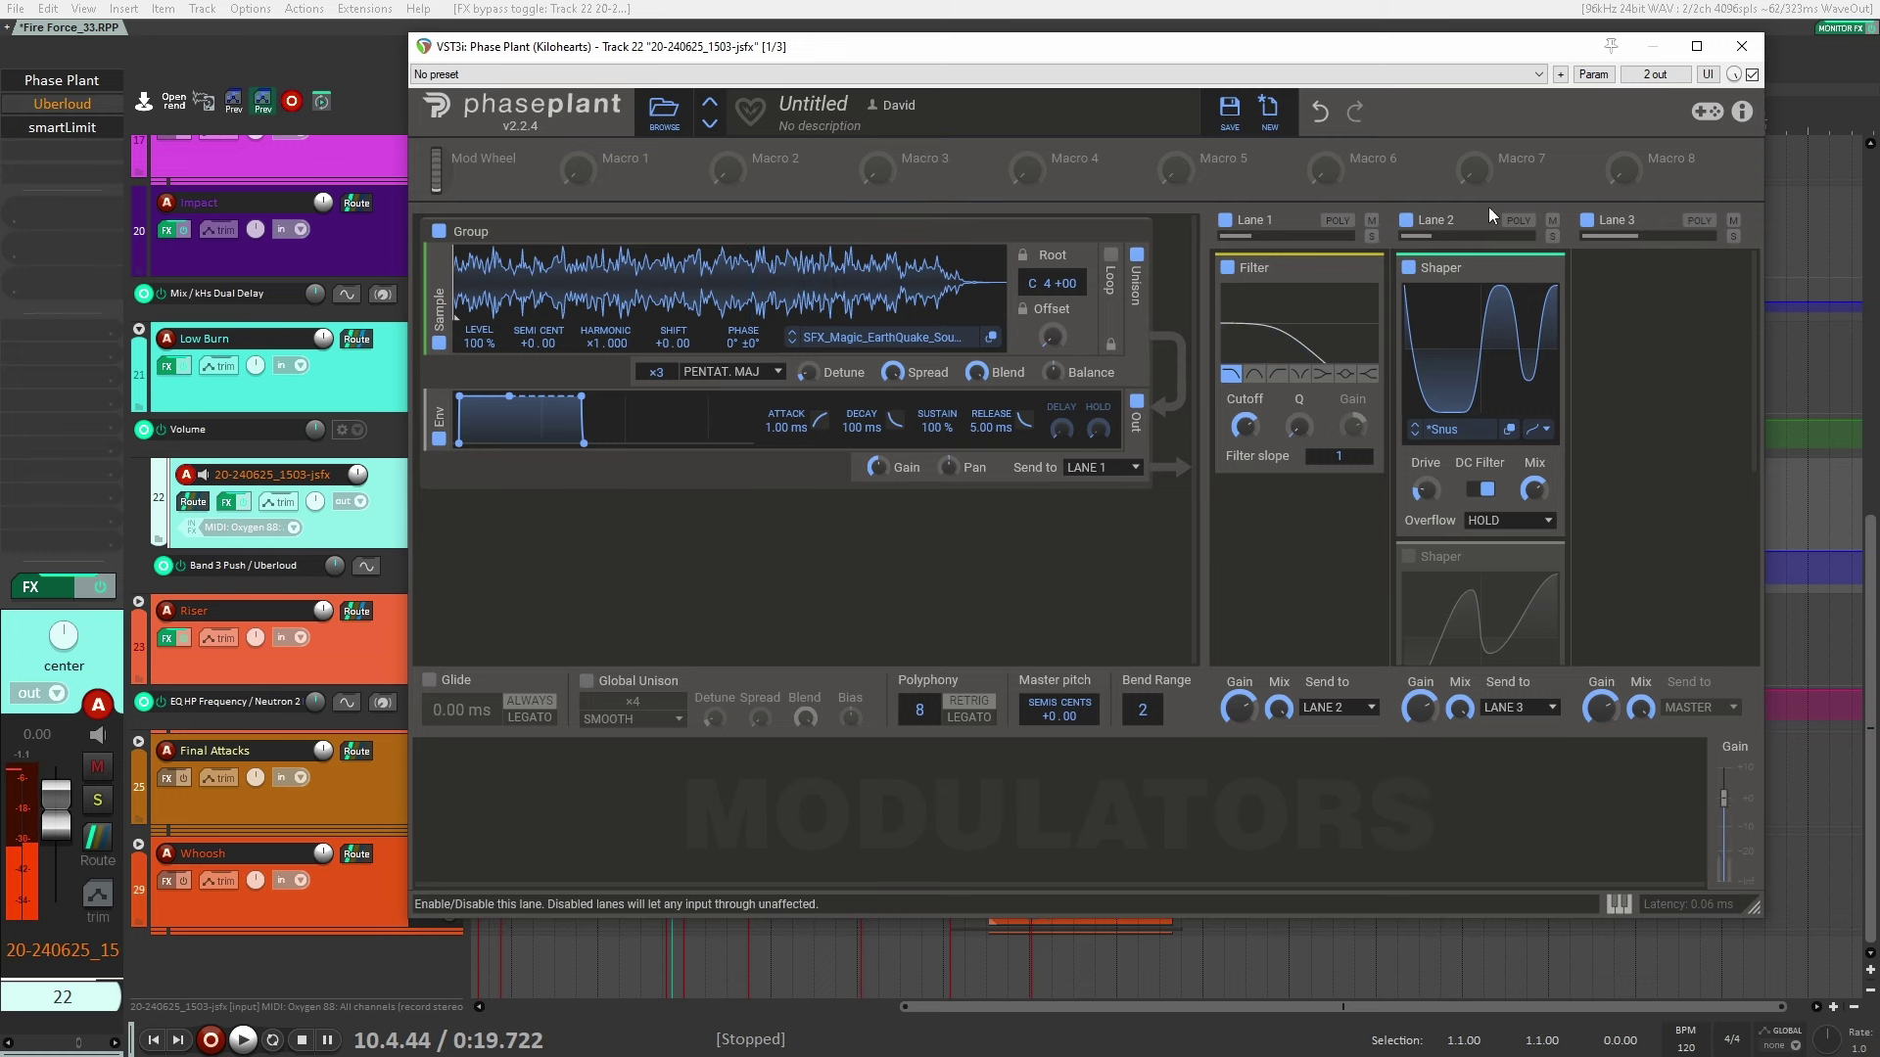
Re-enable Uberloud on track 22, show its 3-Band settings and close both plug-in windows
left_click(55, 106)
left_click(1375, 135)
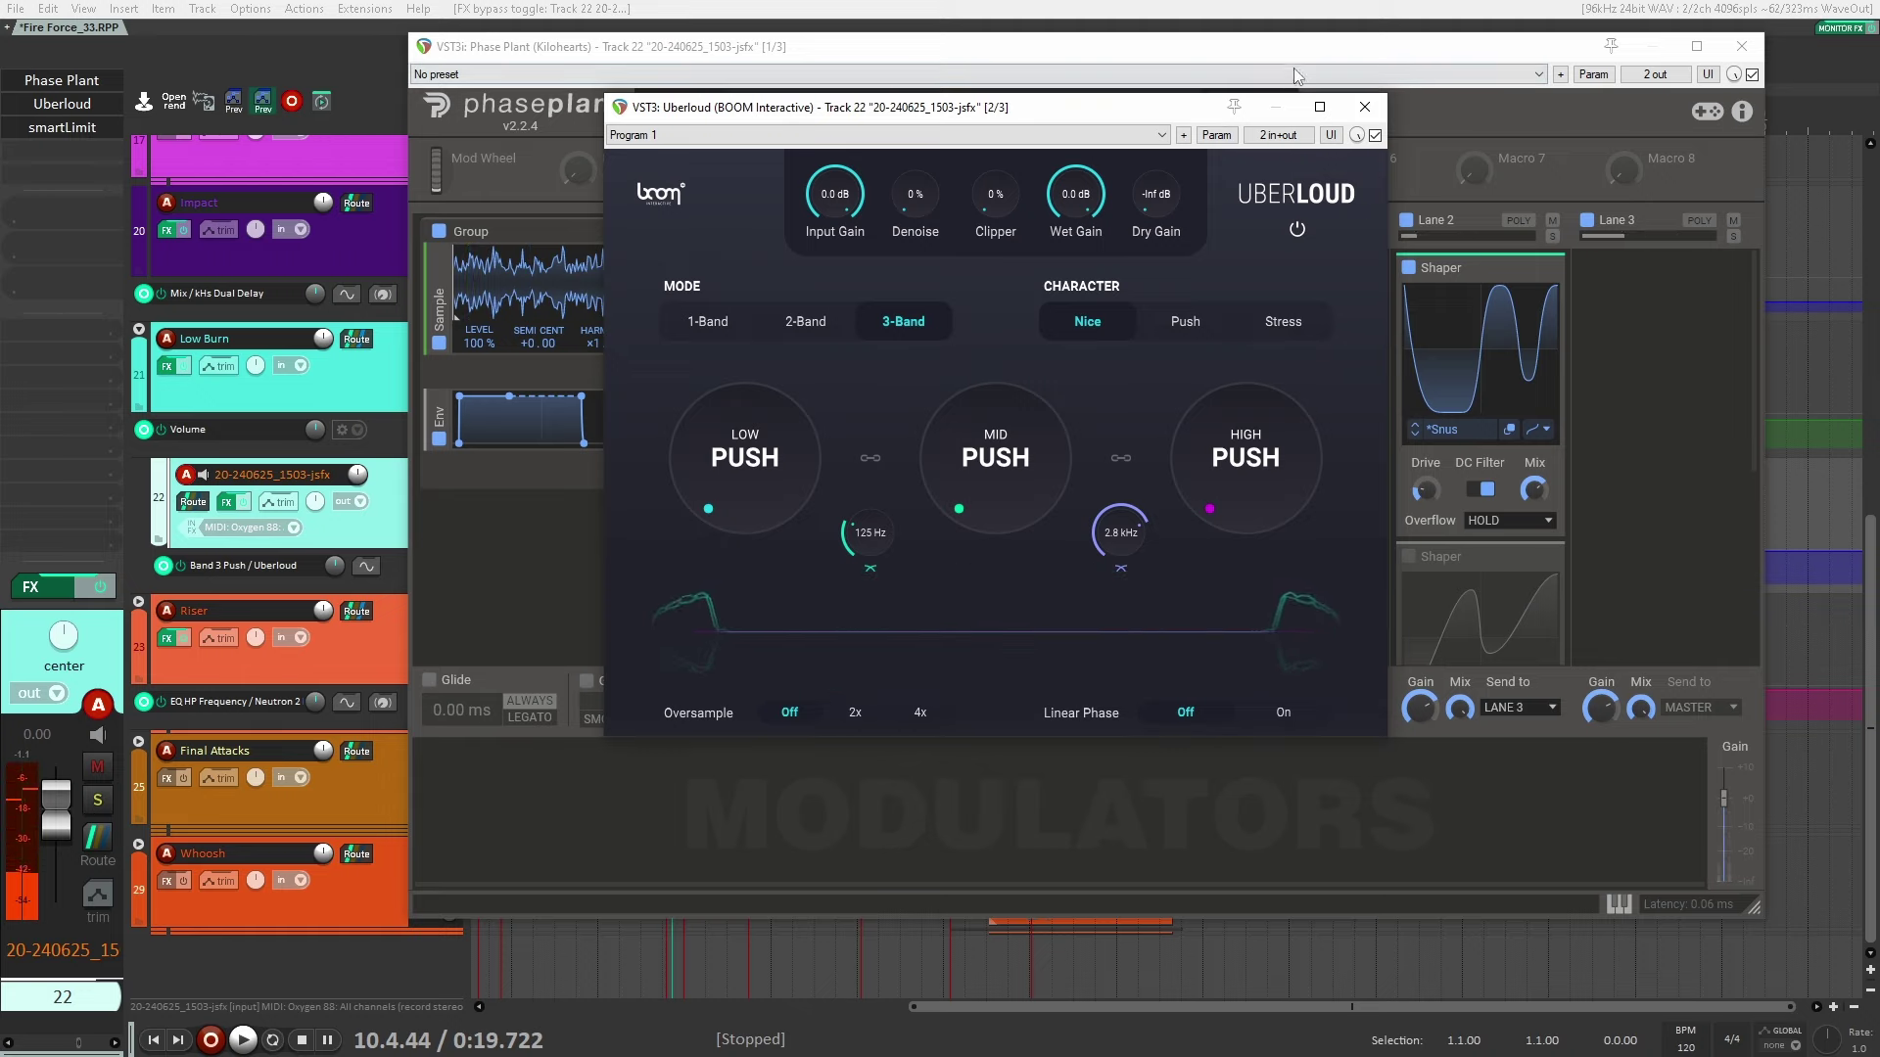
left_click(1364, 106)
key("Escape")
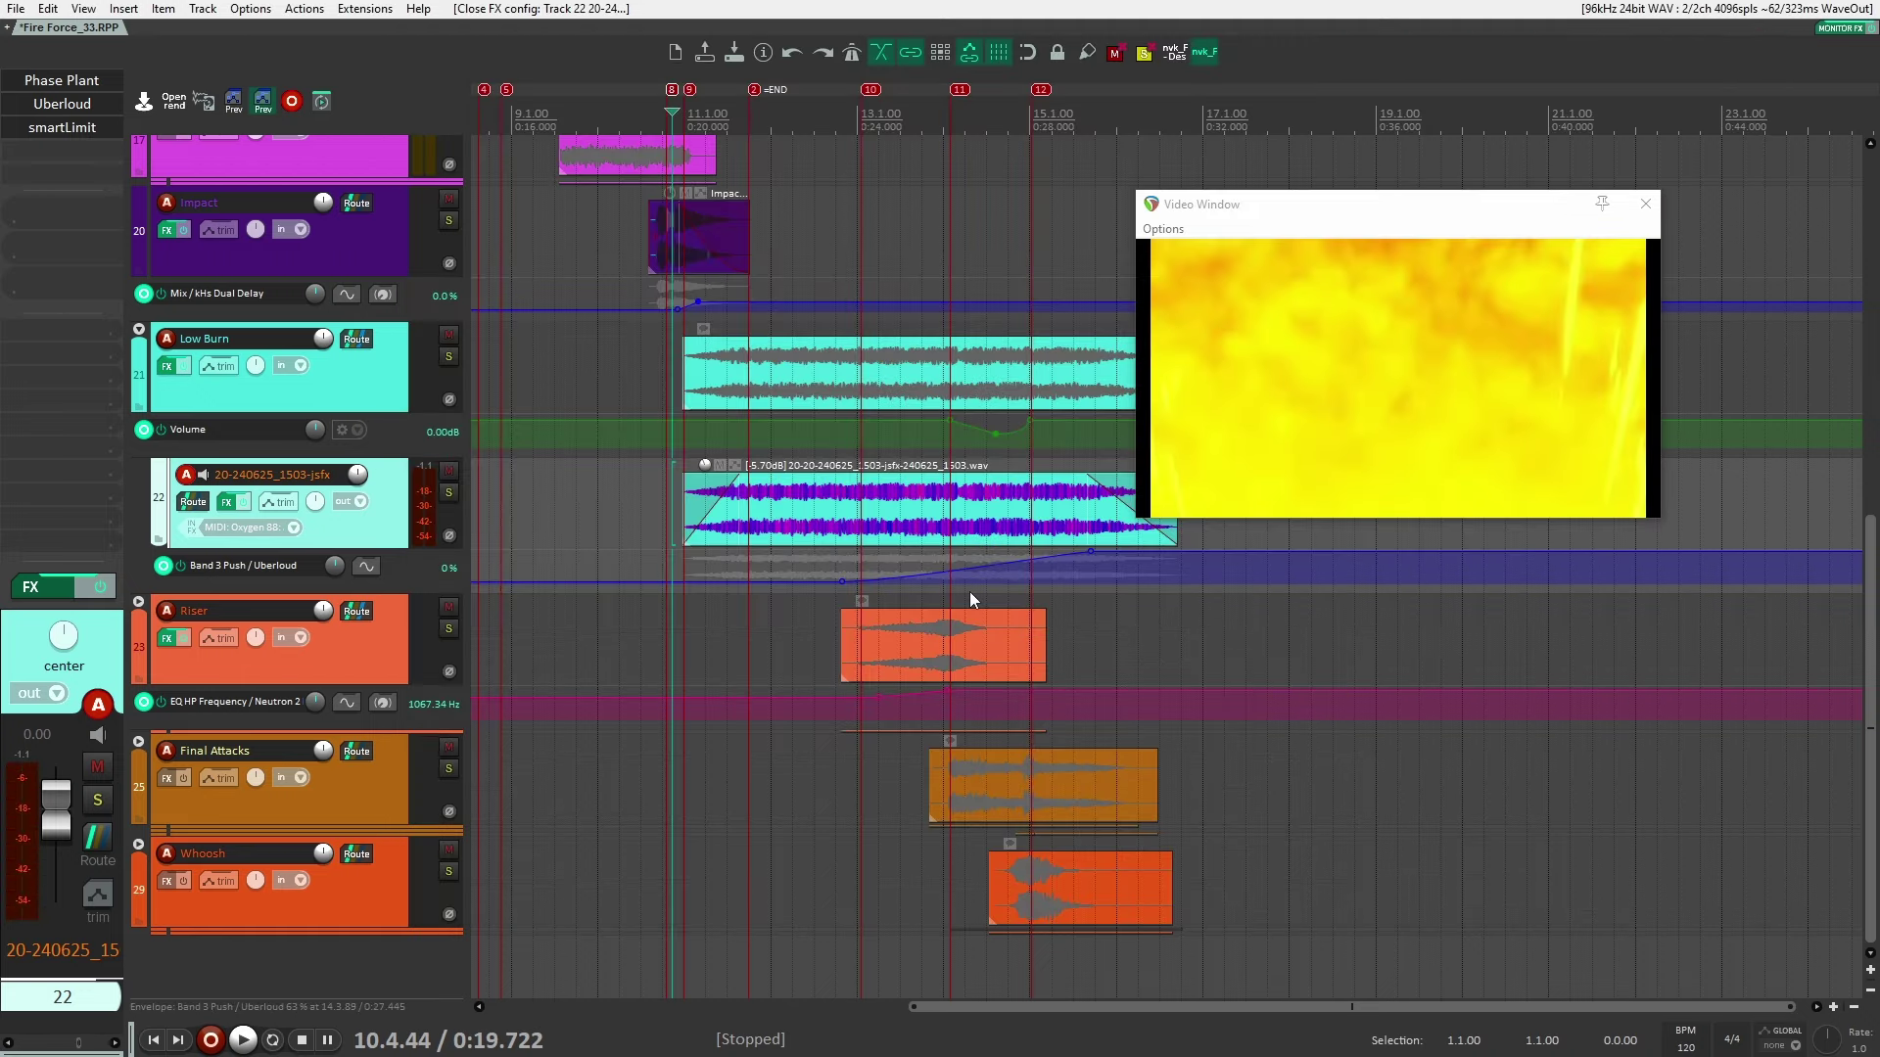
Solo track 22 while playing from just before its clip, show Uberloud's automated High Push, stop and close the window
scroll(832, 575, "right", 2)
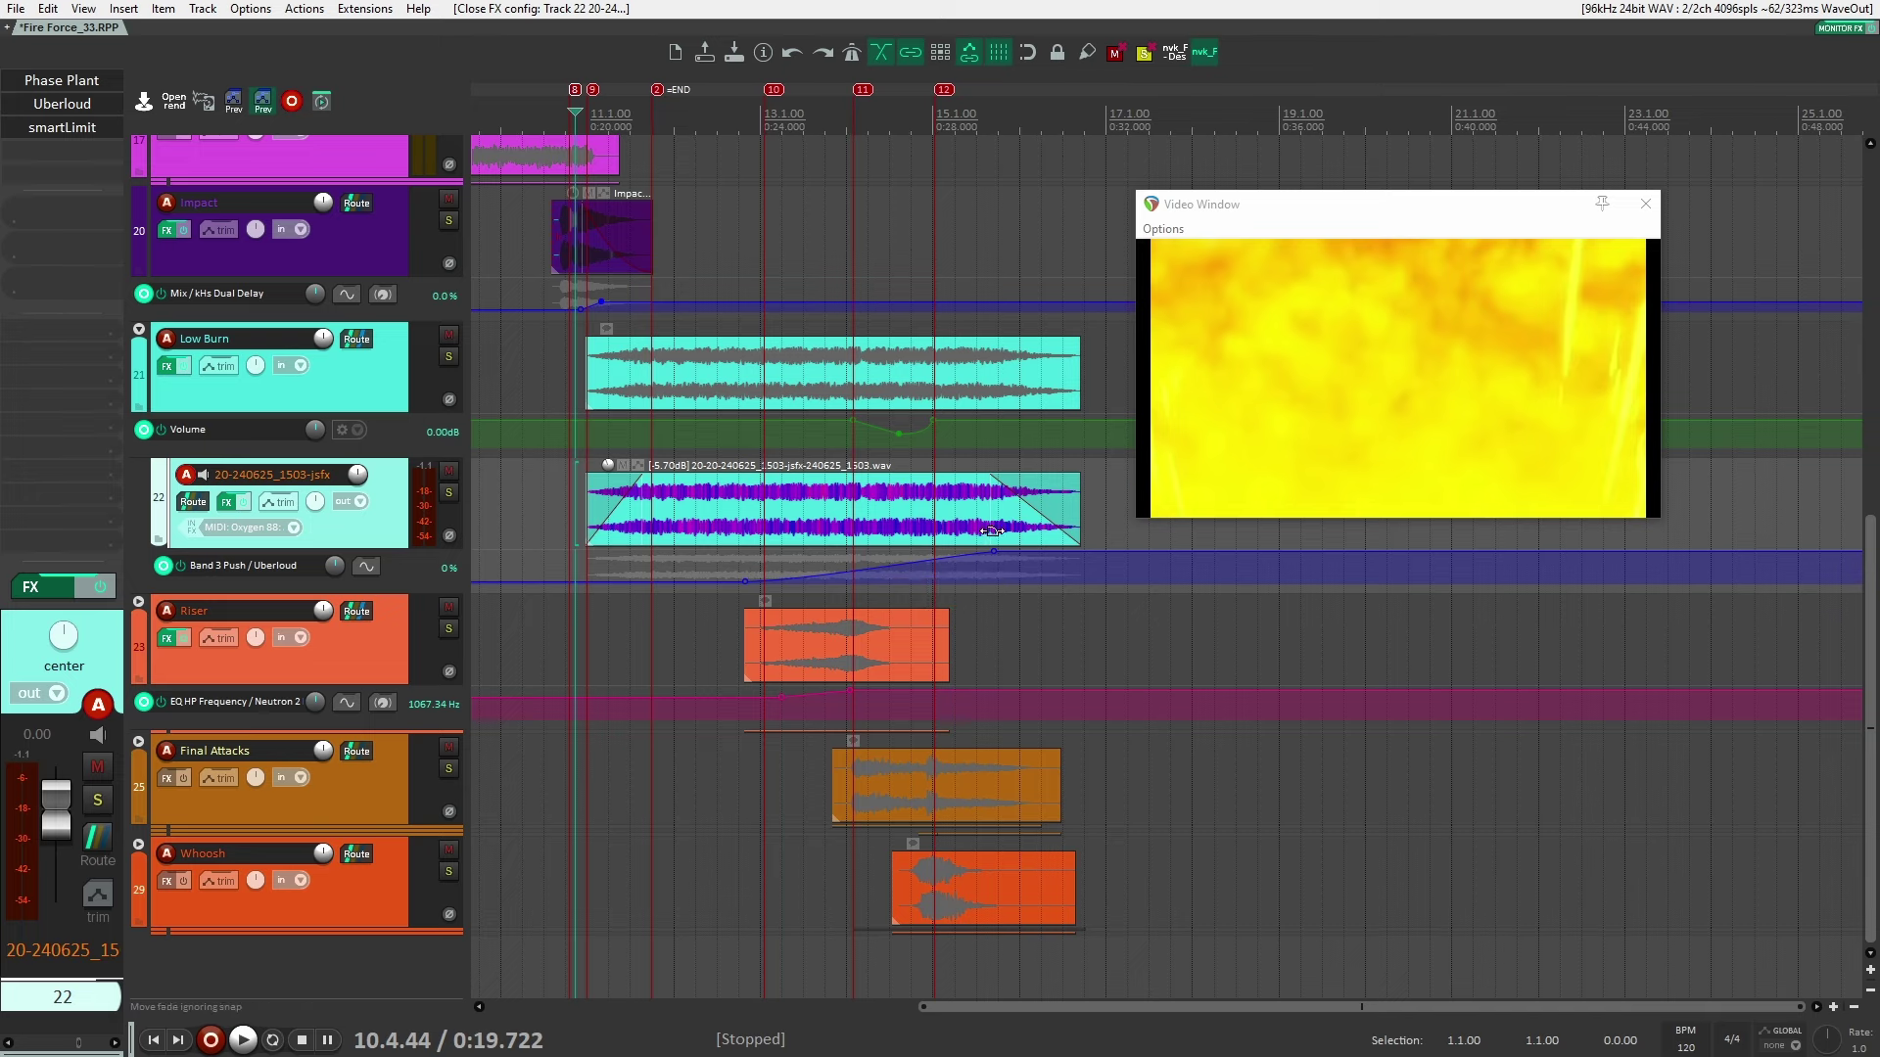
left_click(676, 565)
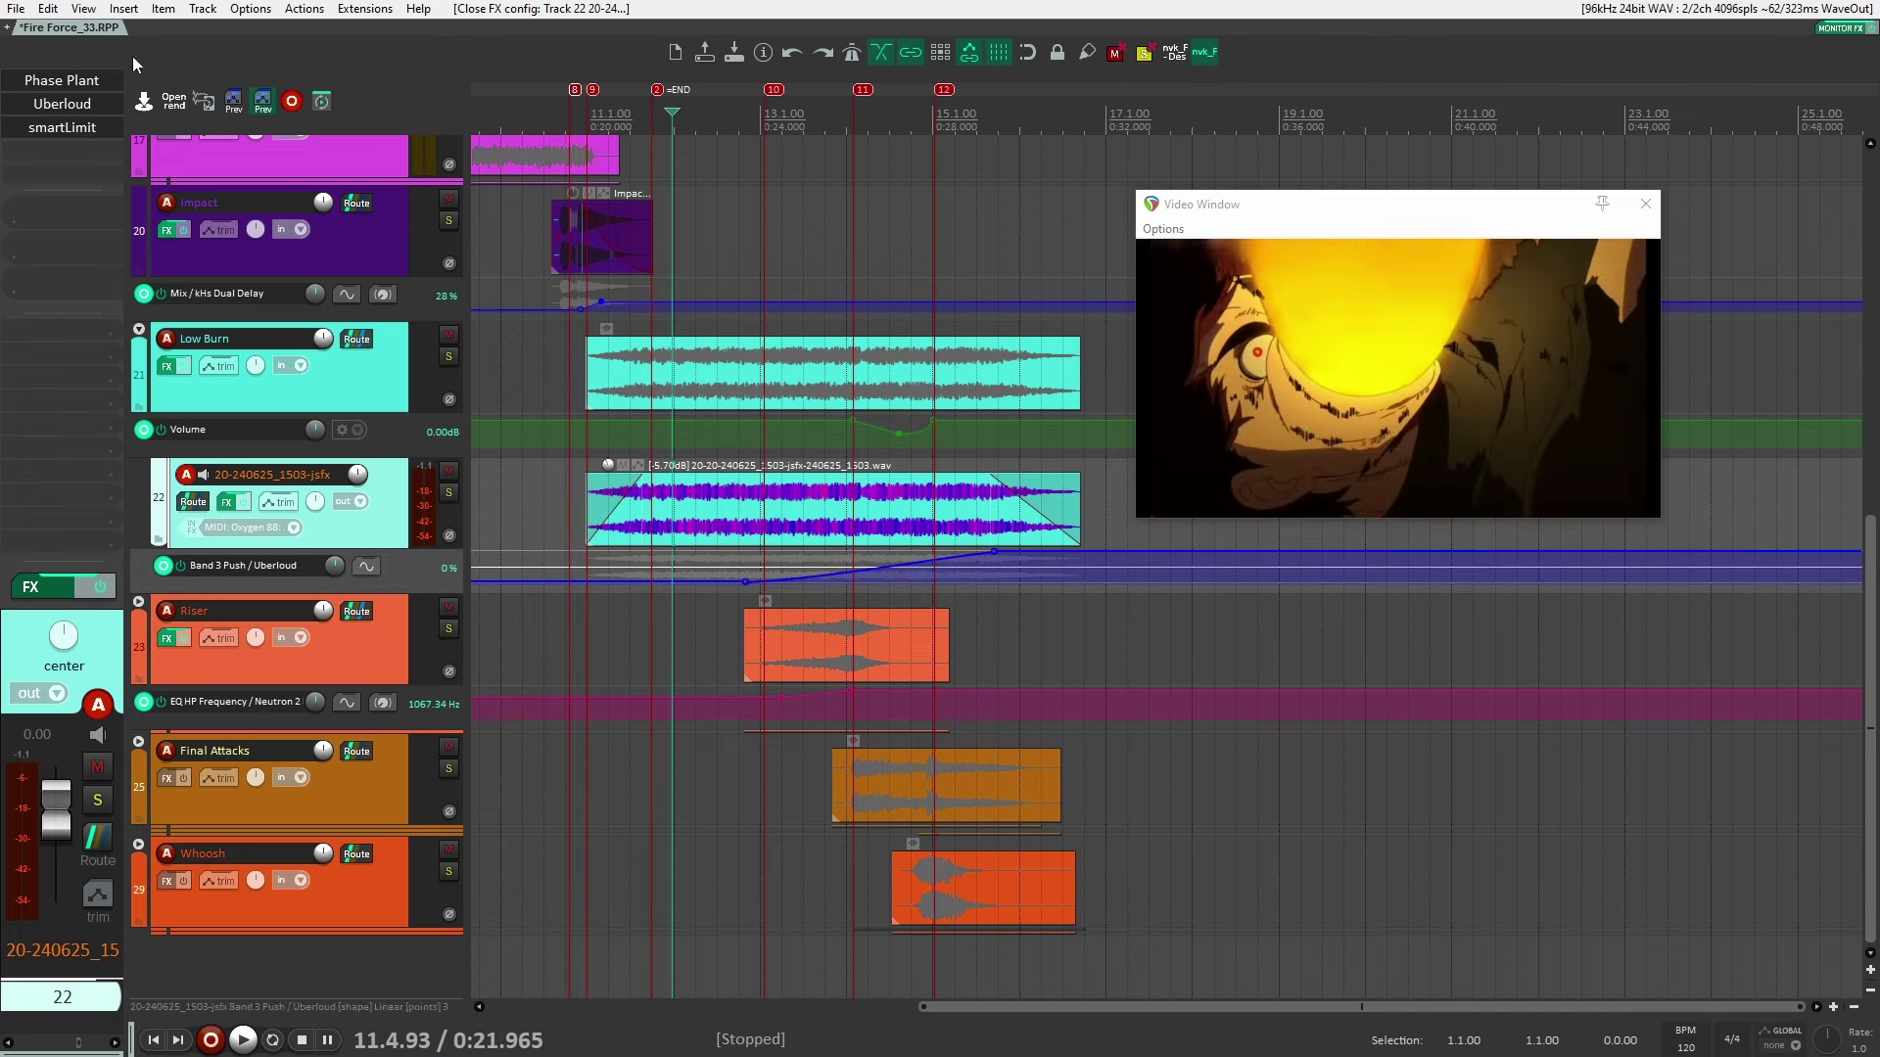
left_click(579, 491)
key("space")
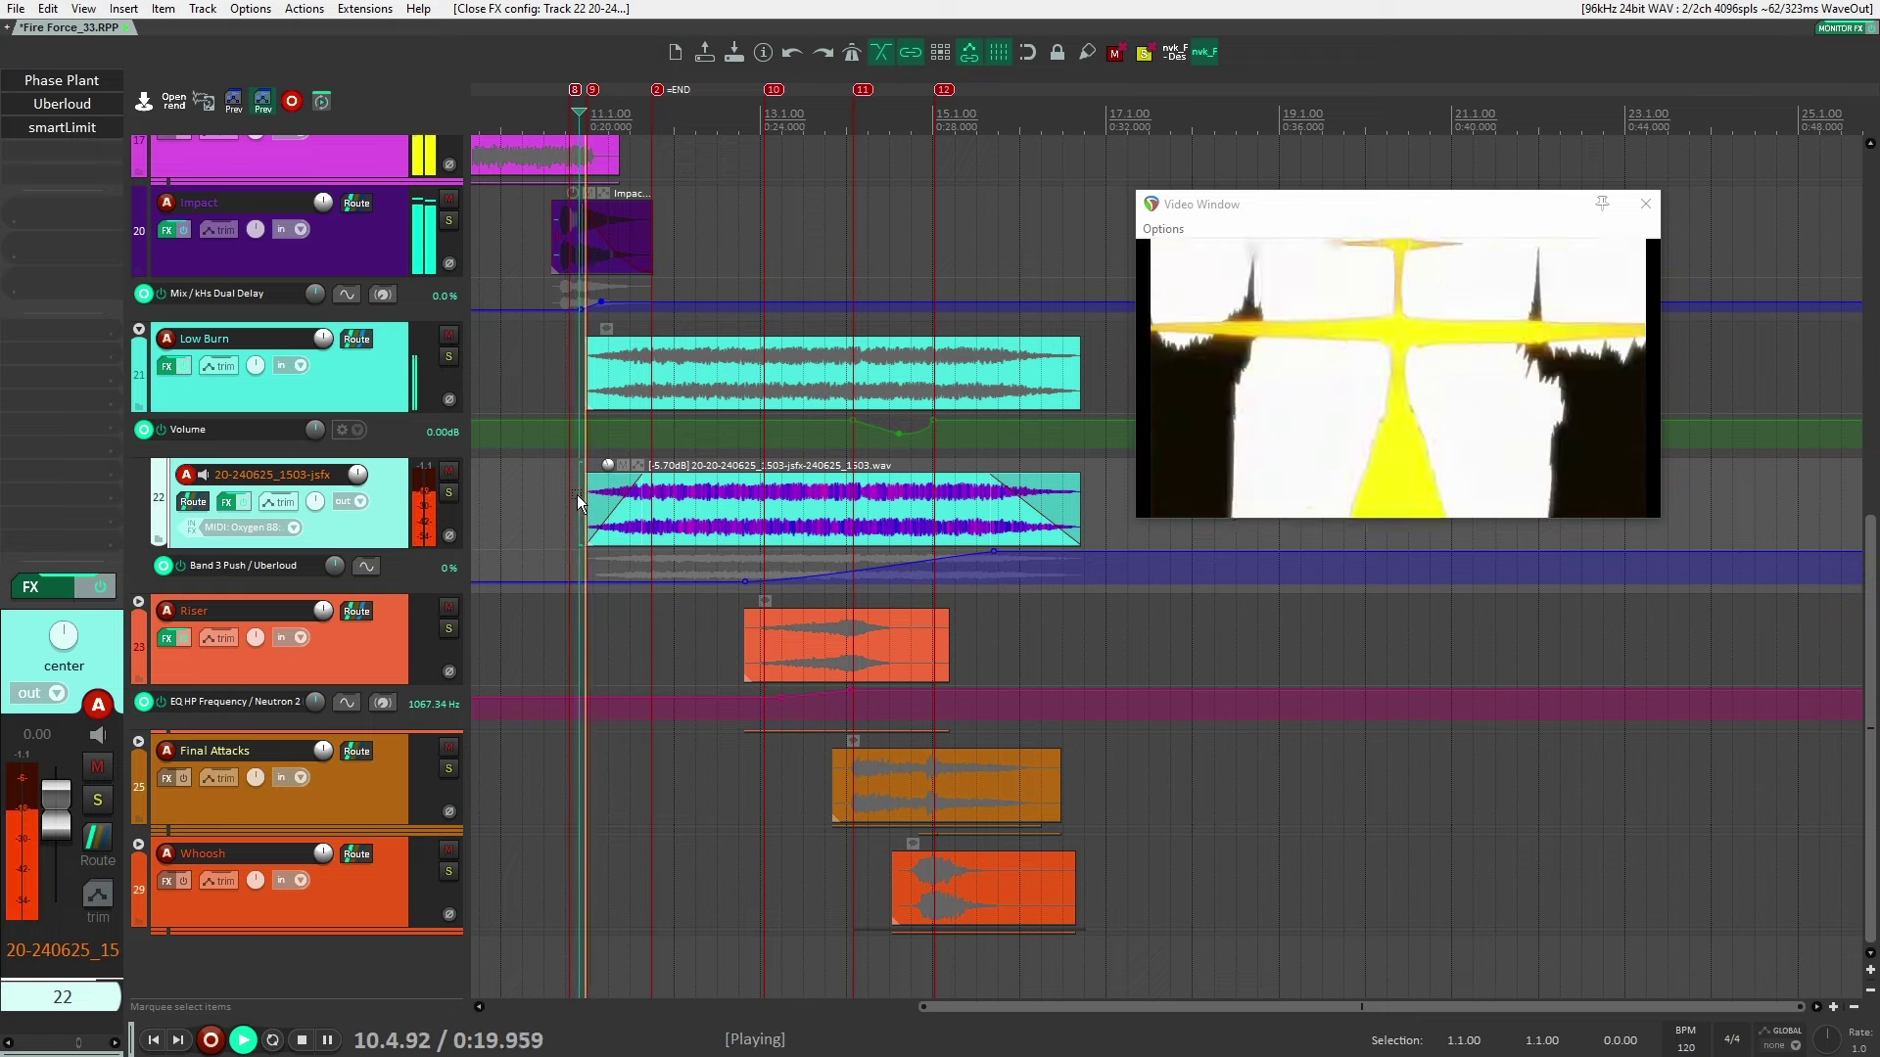
left_click(449, 493)
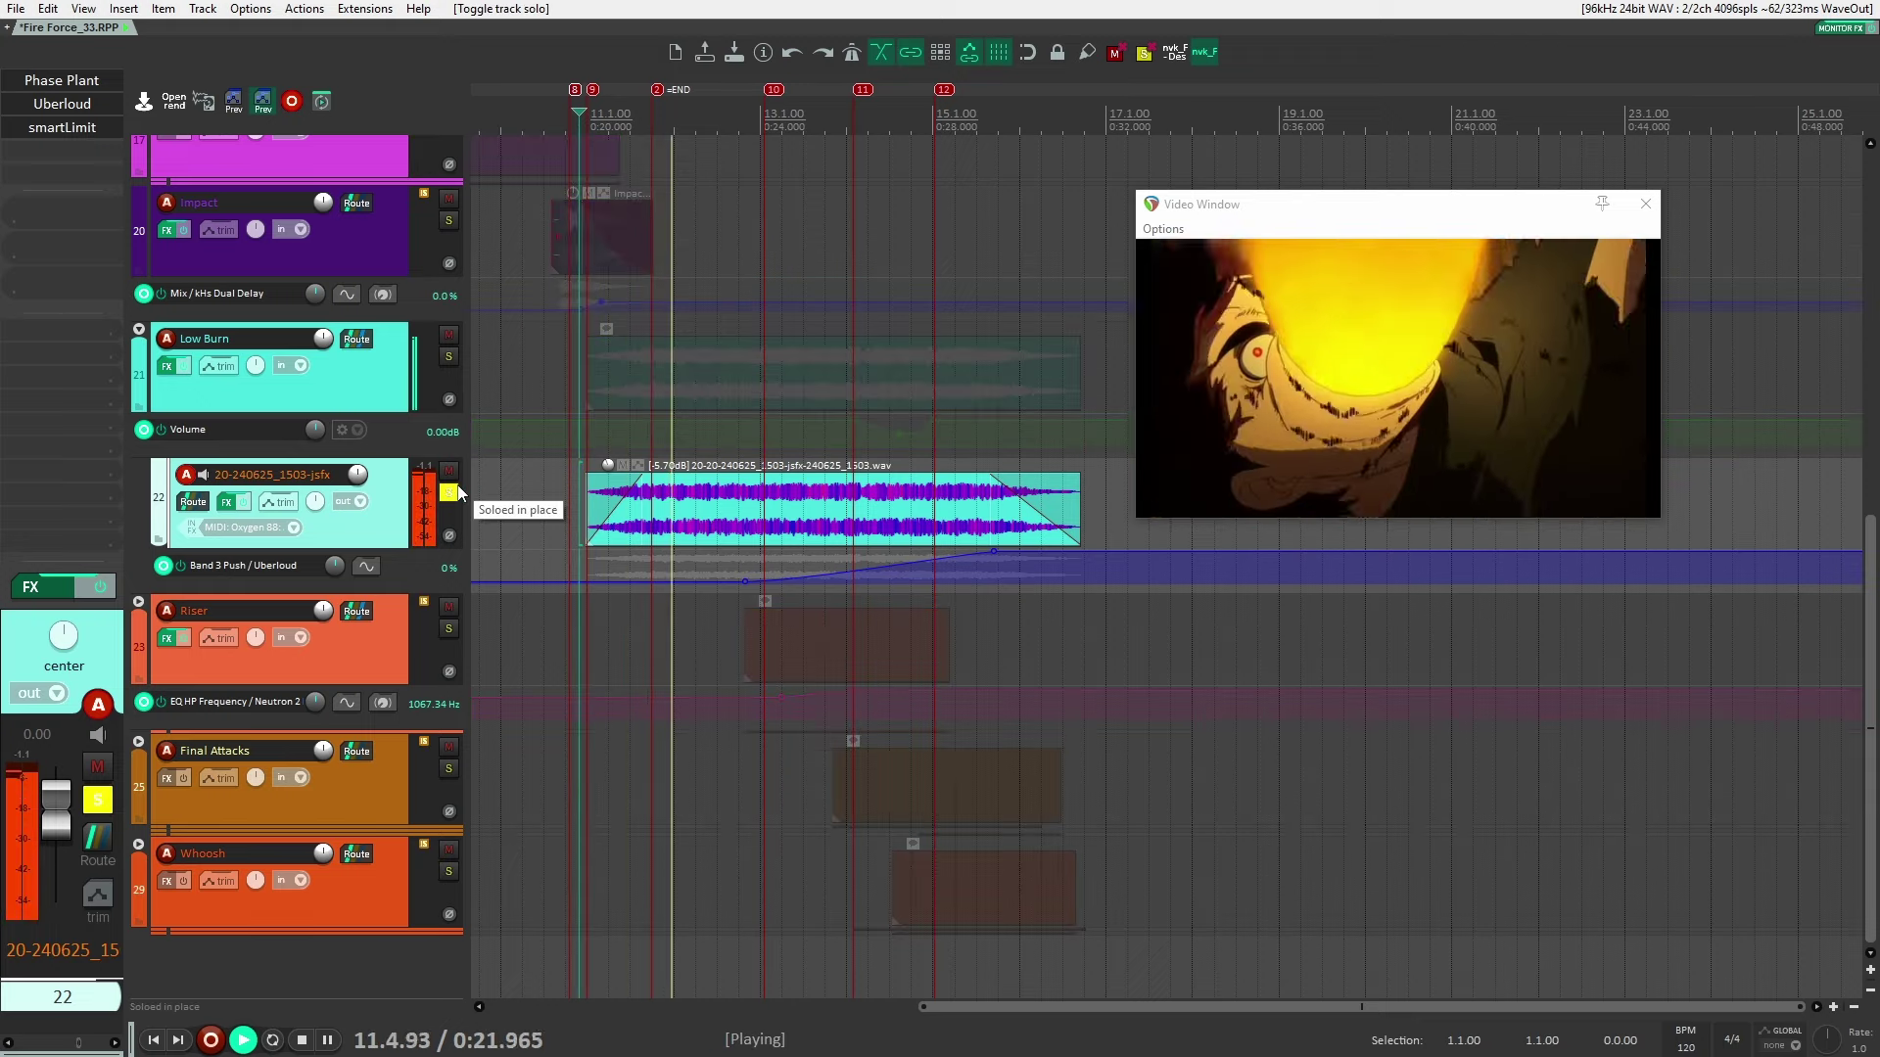
left_click(47, 106)
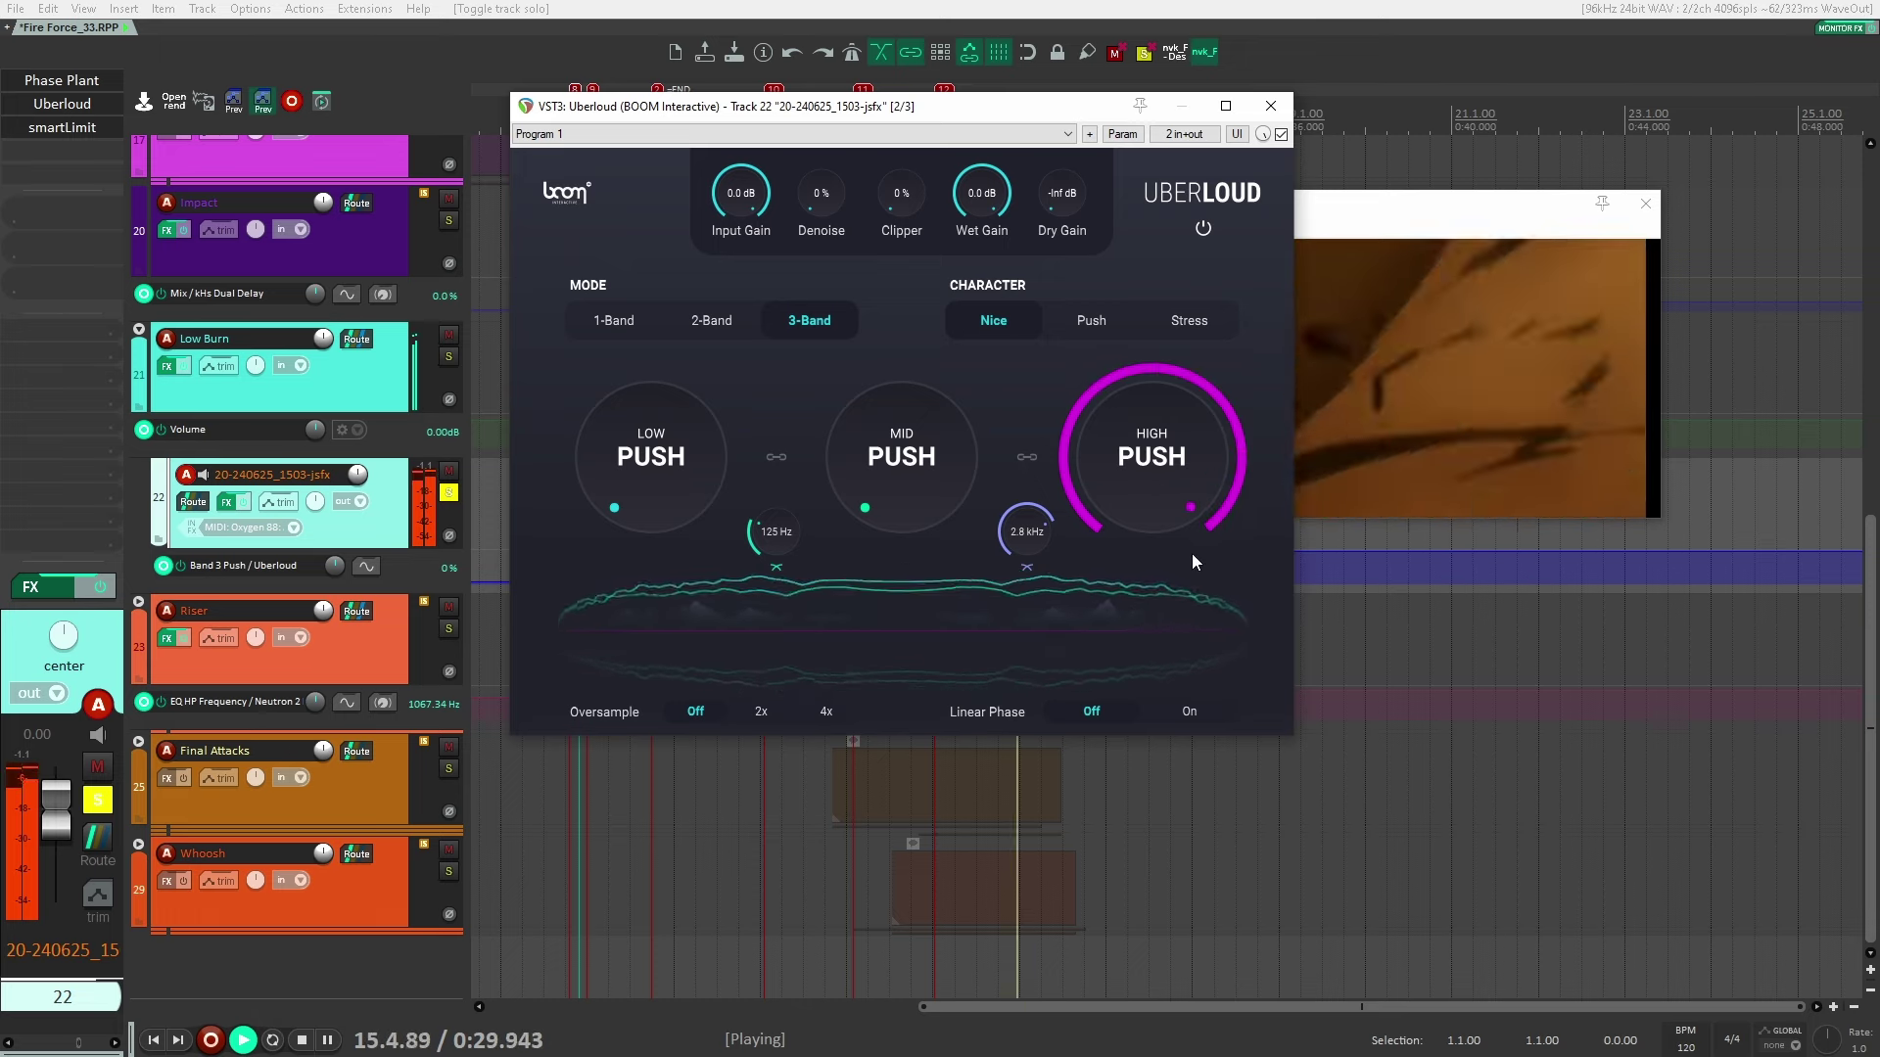
key("space")
left_click_drag(1205, 105, 1537, 345)
left_click(1602, 345)
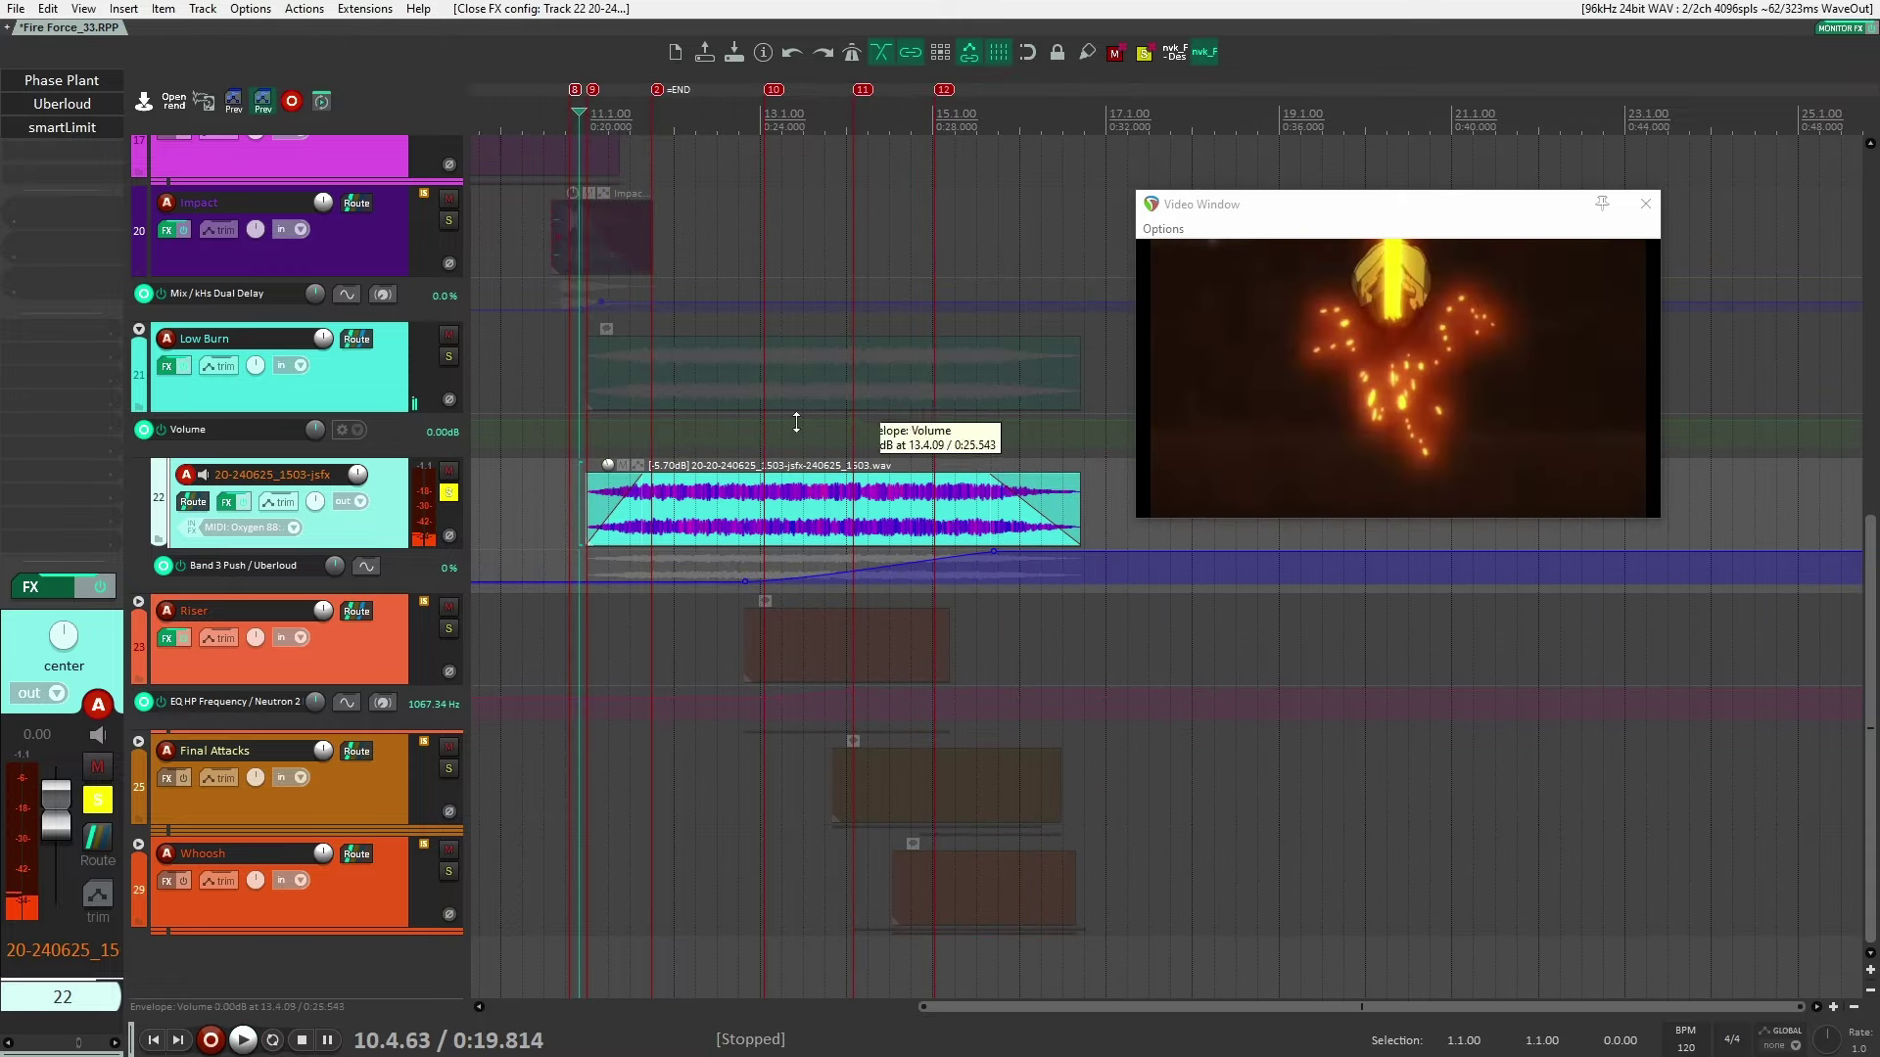
Solo the Low Burn folder track and step the edit cursor through its clip from marker 11 to marker 12 against the video
left_click(396, 382)
left_click(449, 356)
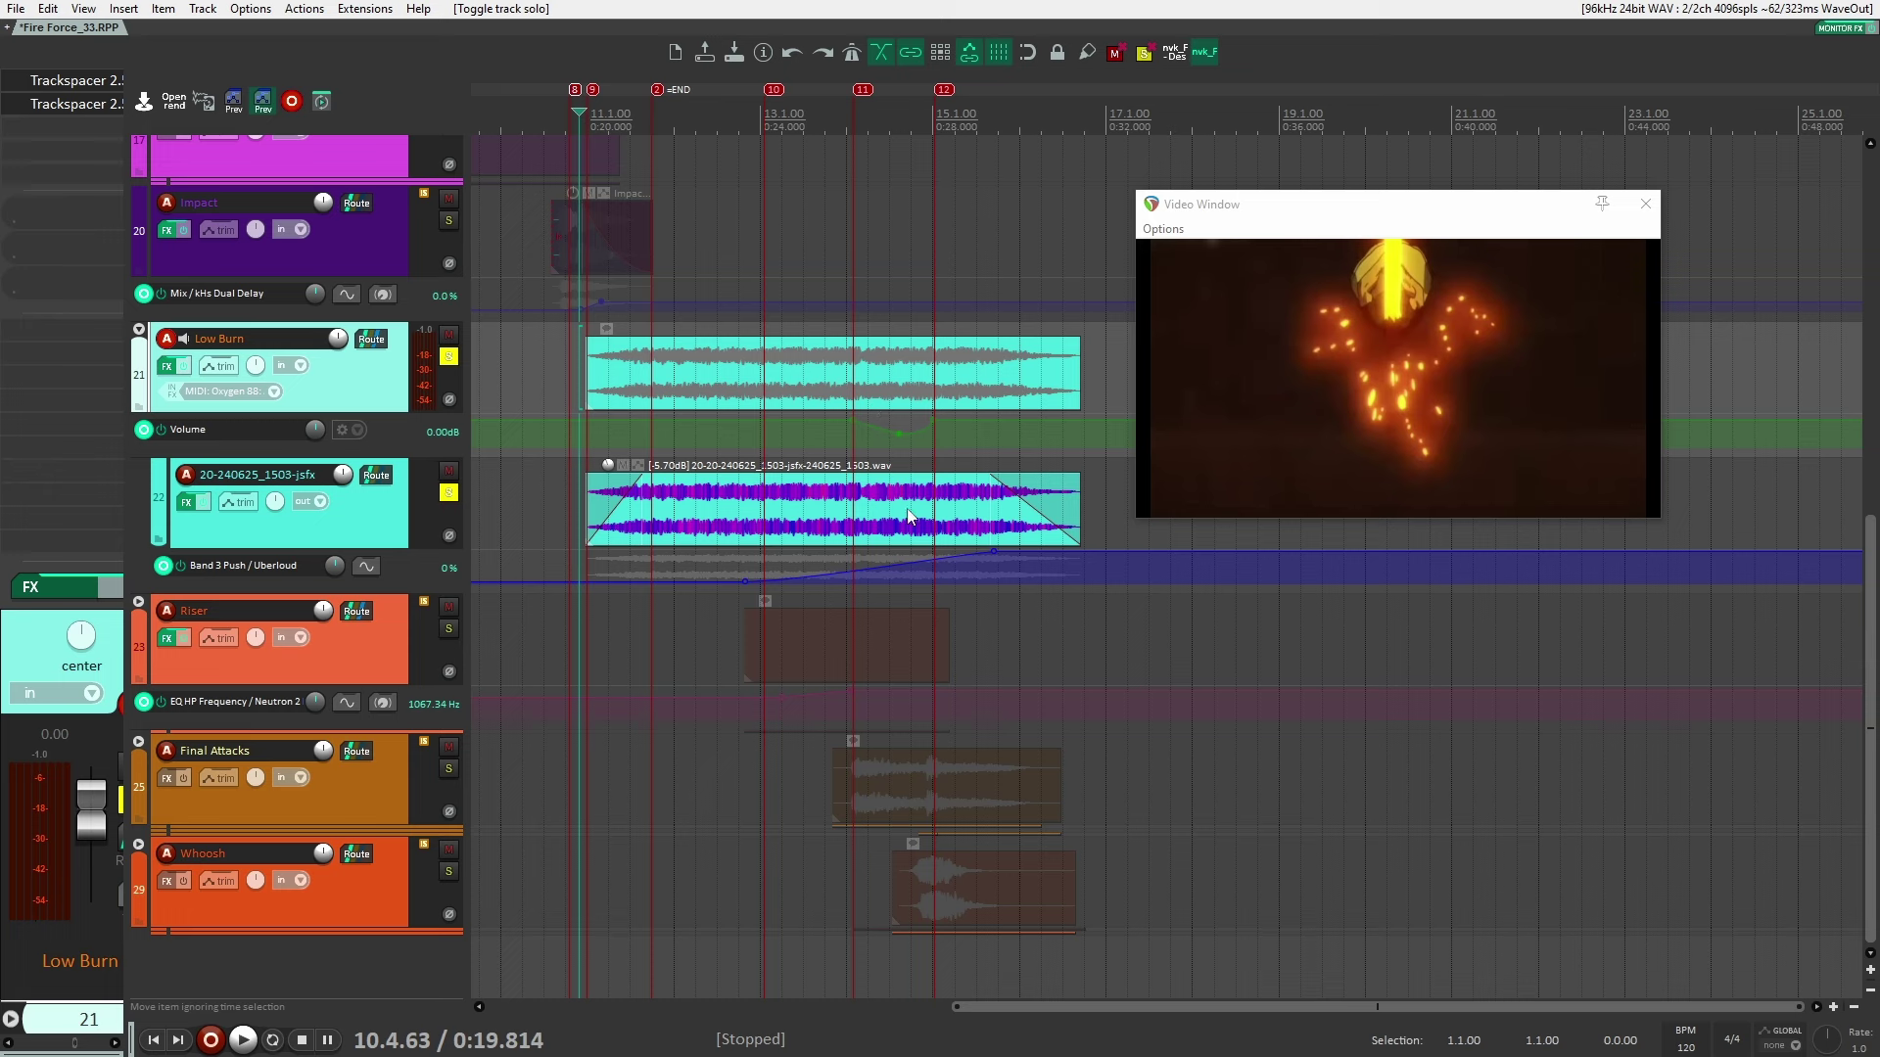
left_click(857, 395)
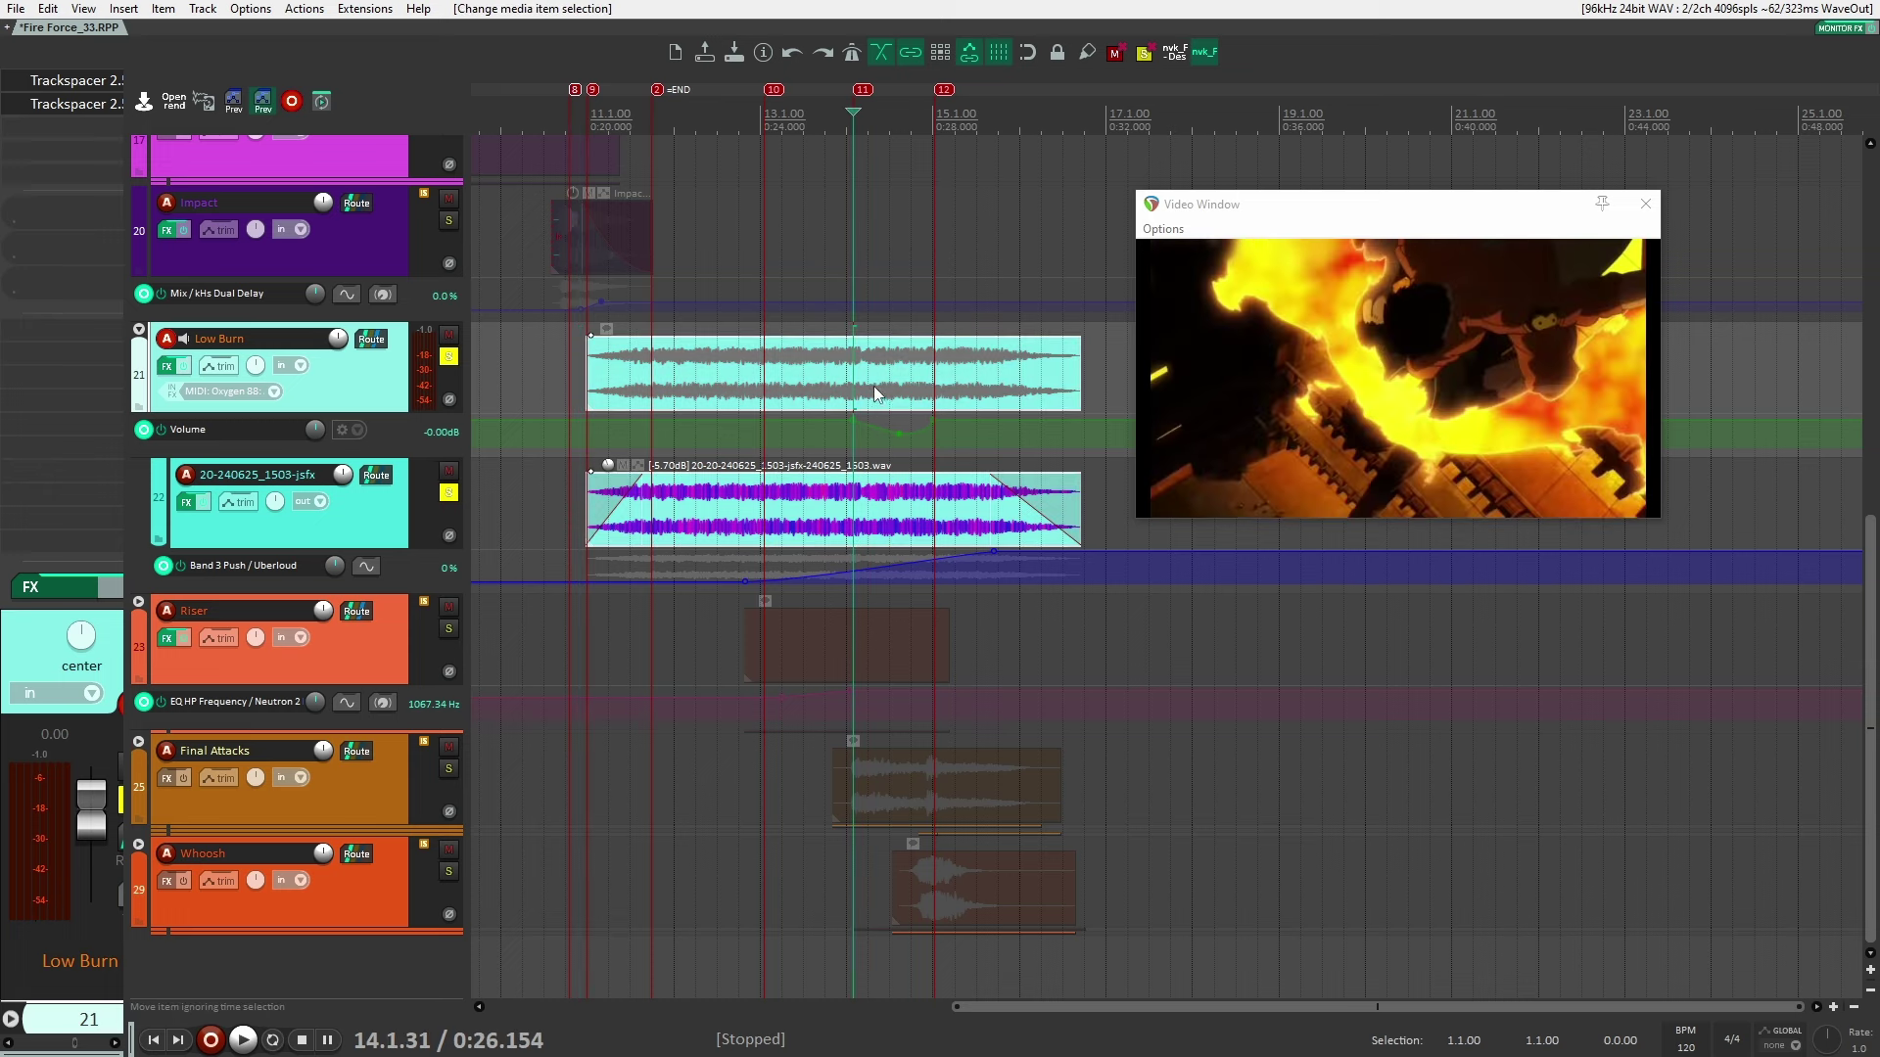
left_click(884, 383)
left_click(890, 390)
left_click(893, 396)
left_click(897, 399)
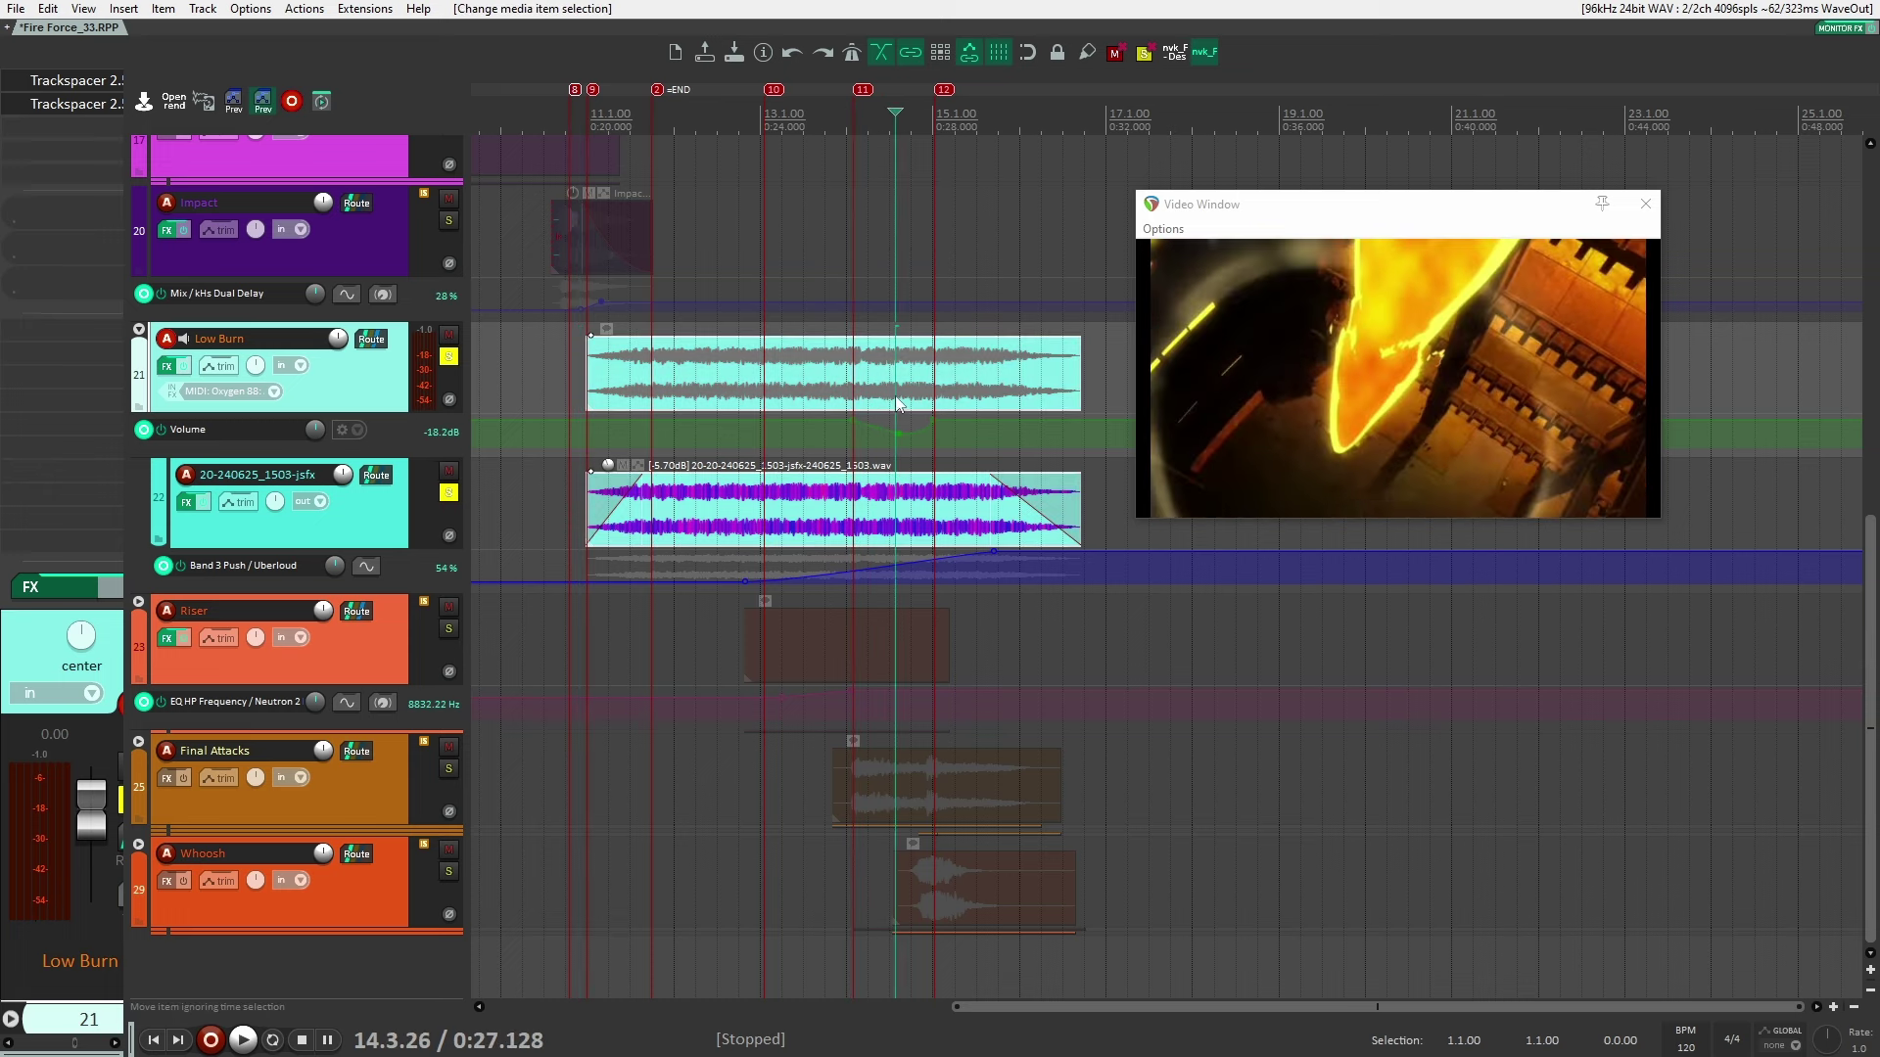
left_click(899, 397)
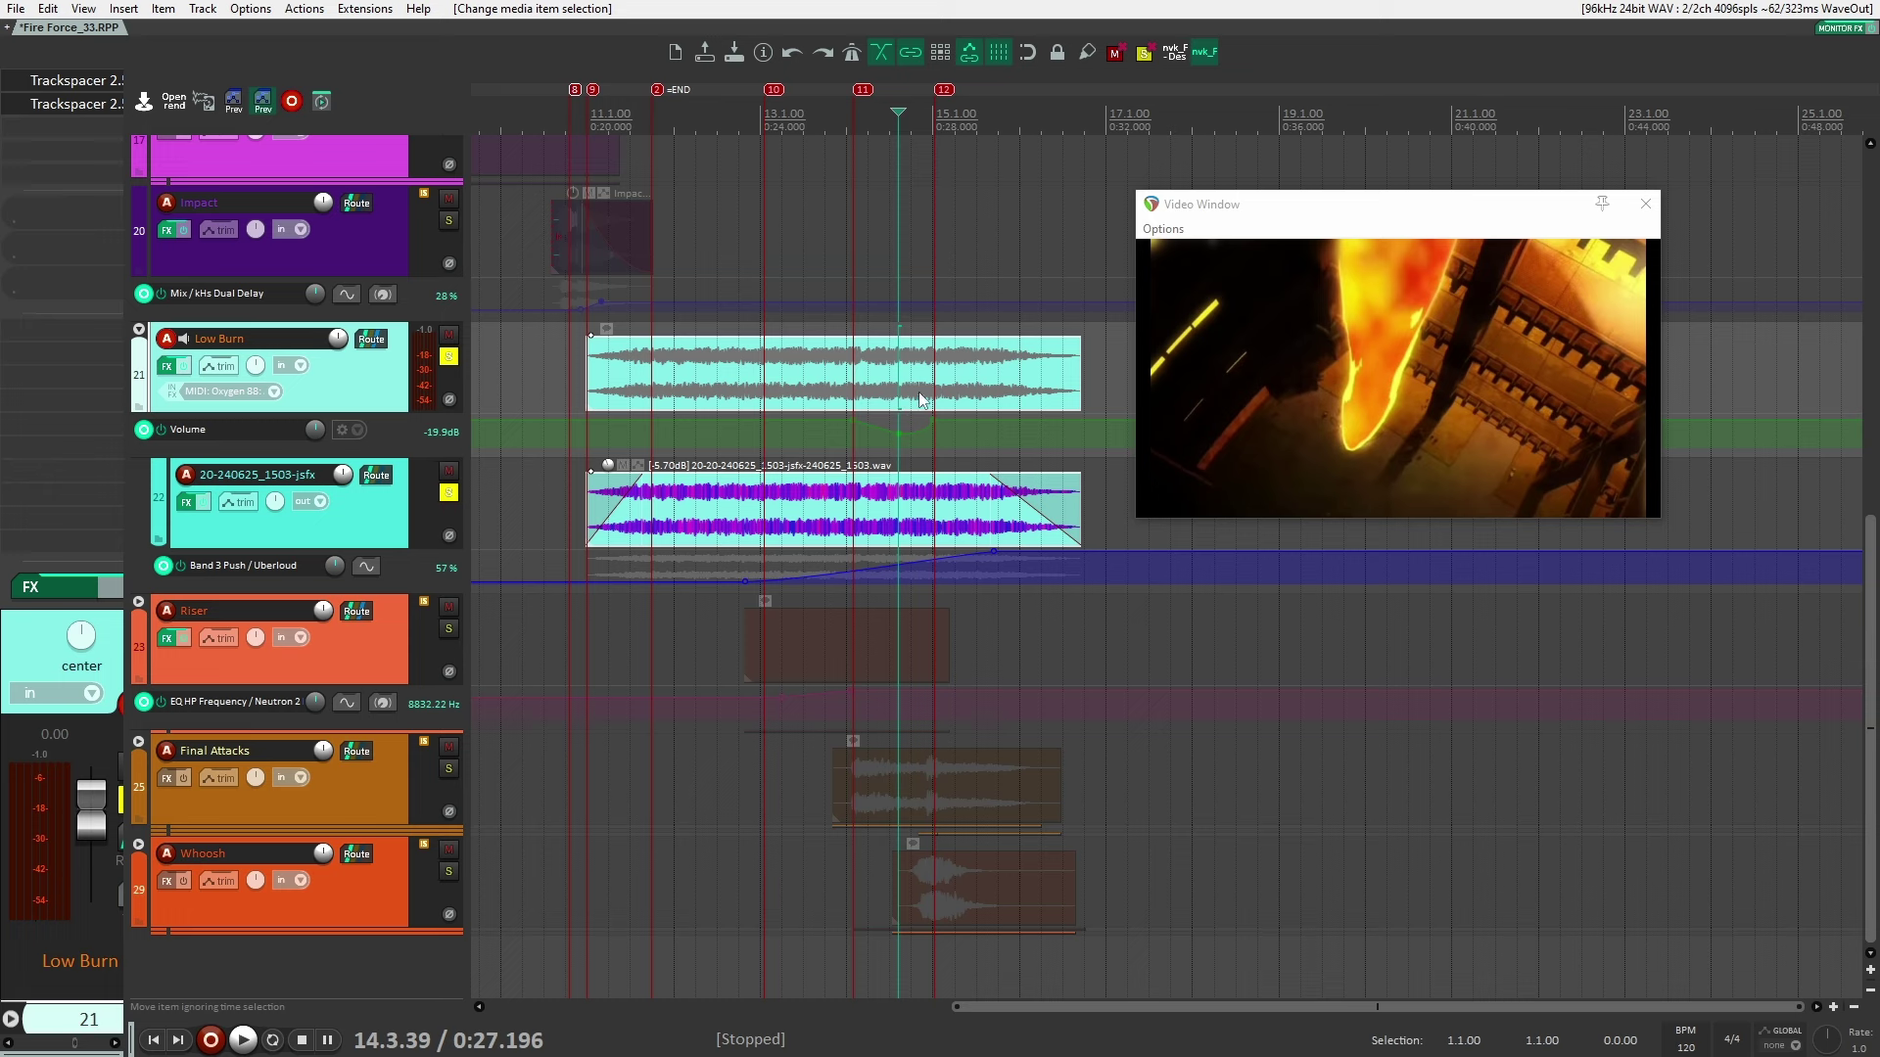
left_click(915, 395)
left_click(922, 393)
left_click(930, 390)
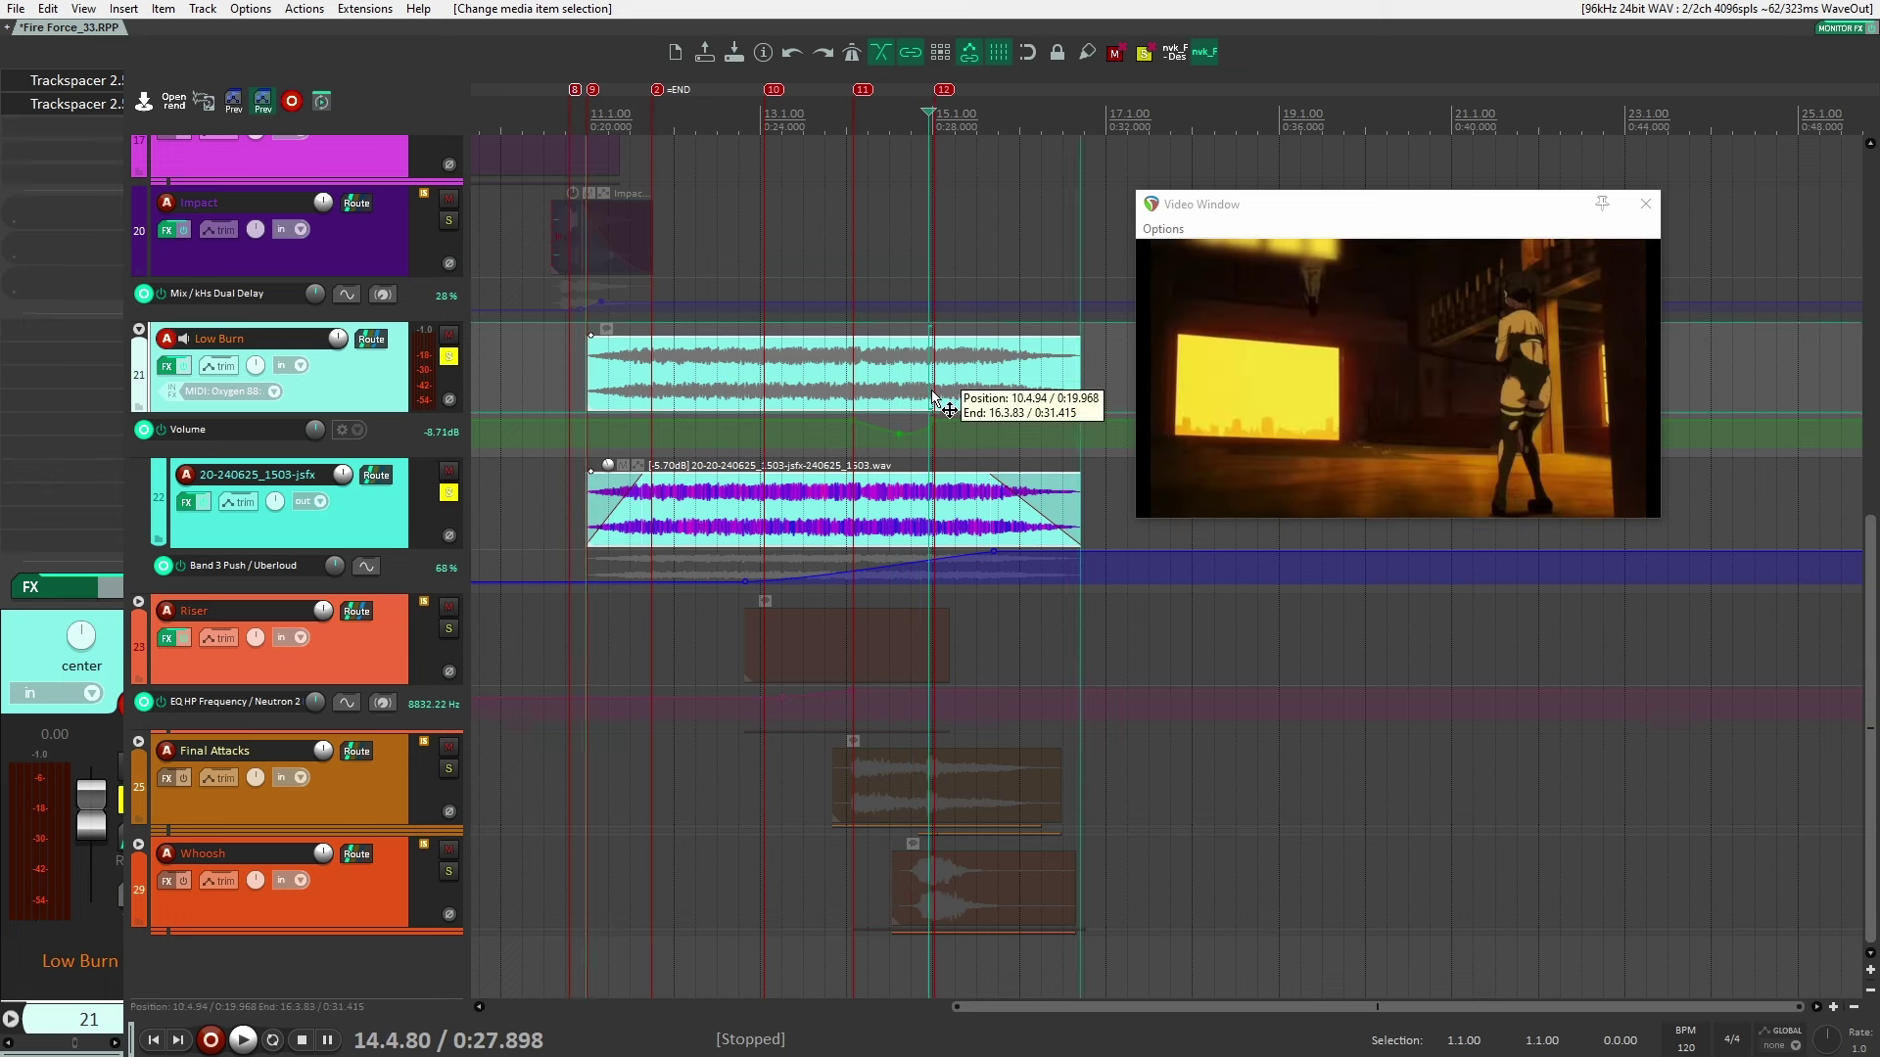
left_click(931, 390)
Show Uberloud's High Push setting on track 22 at marker 12 and move its window clear of the video frame's subject
left_click(332, 507)
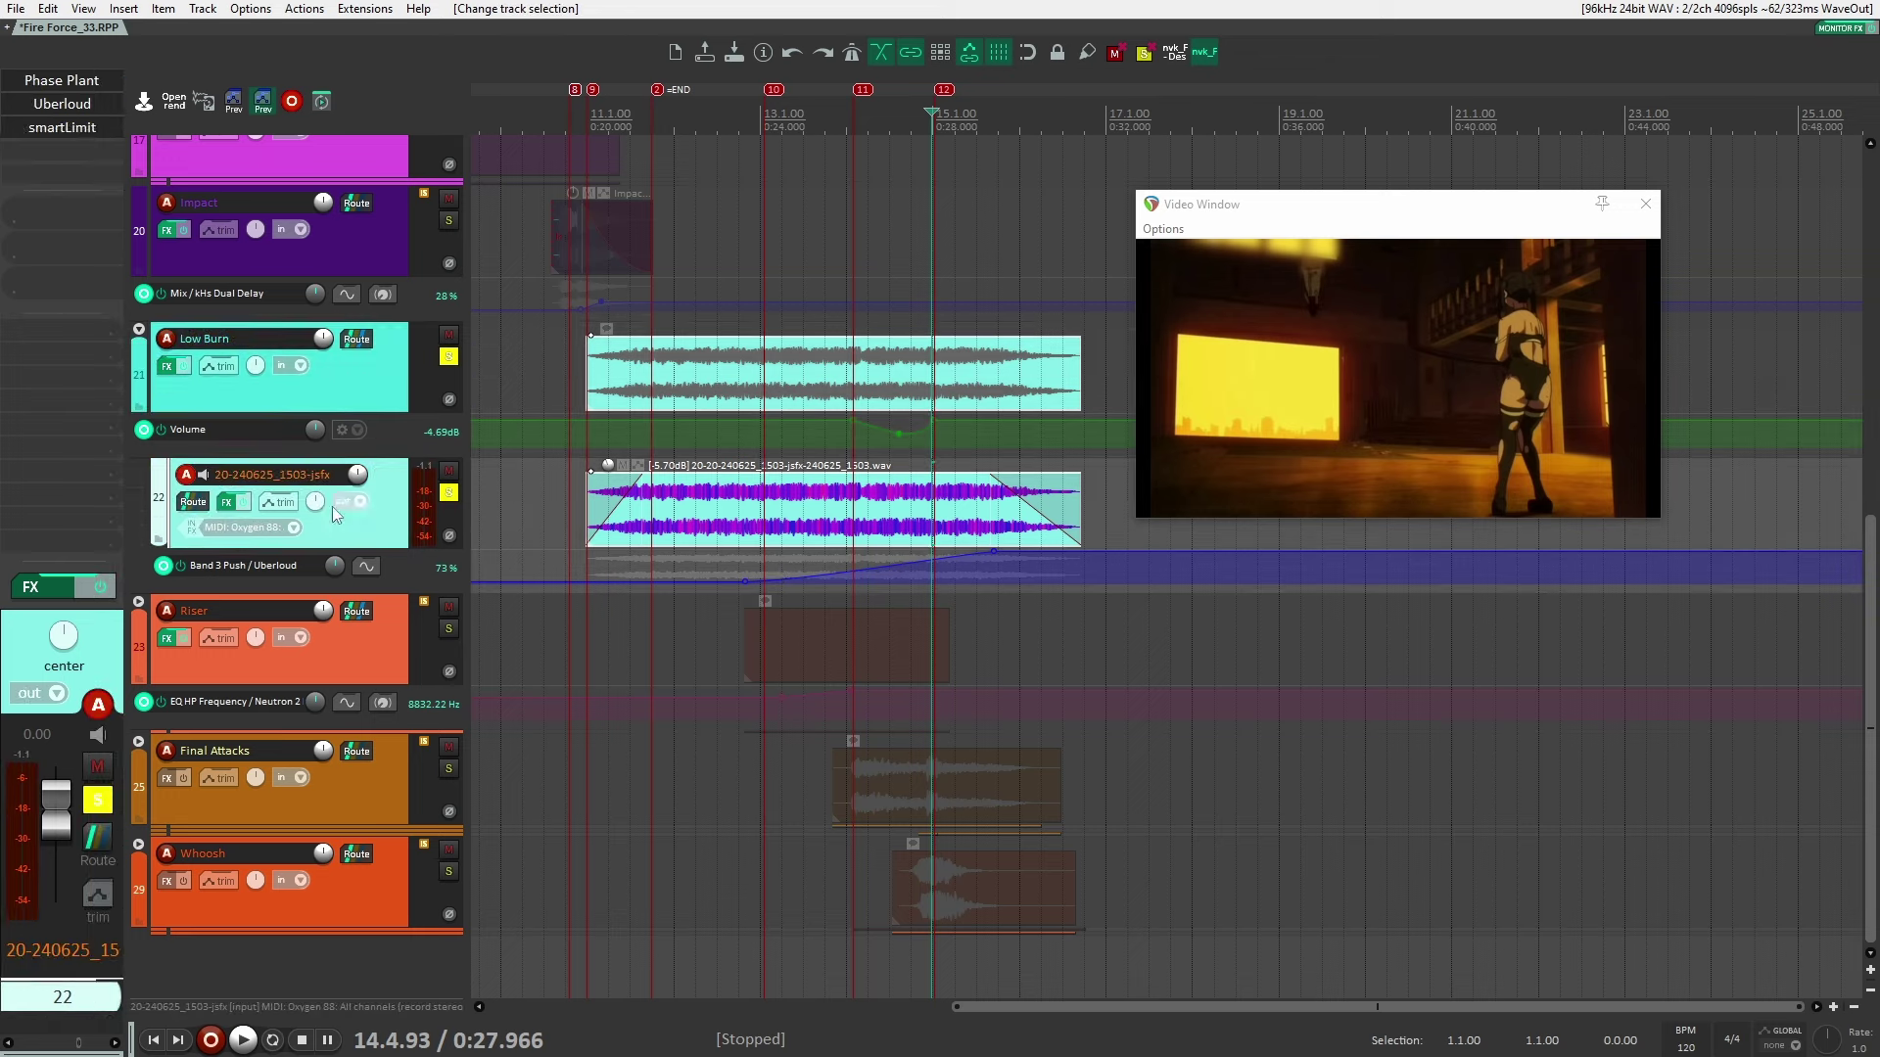
left_click(41, 109)
left_click_drag(1375, 342, 1085, 335)
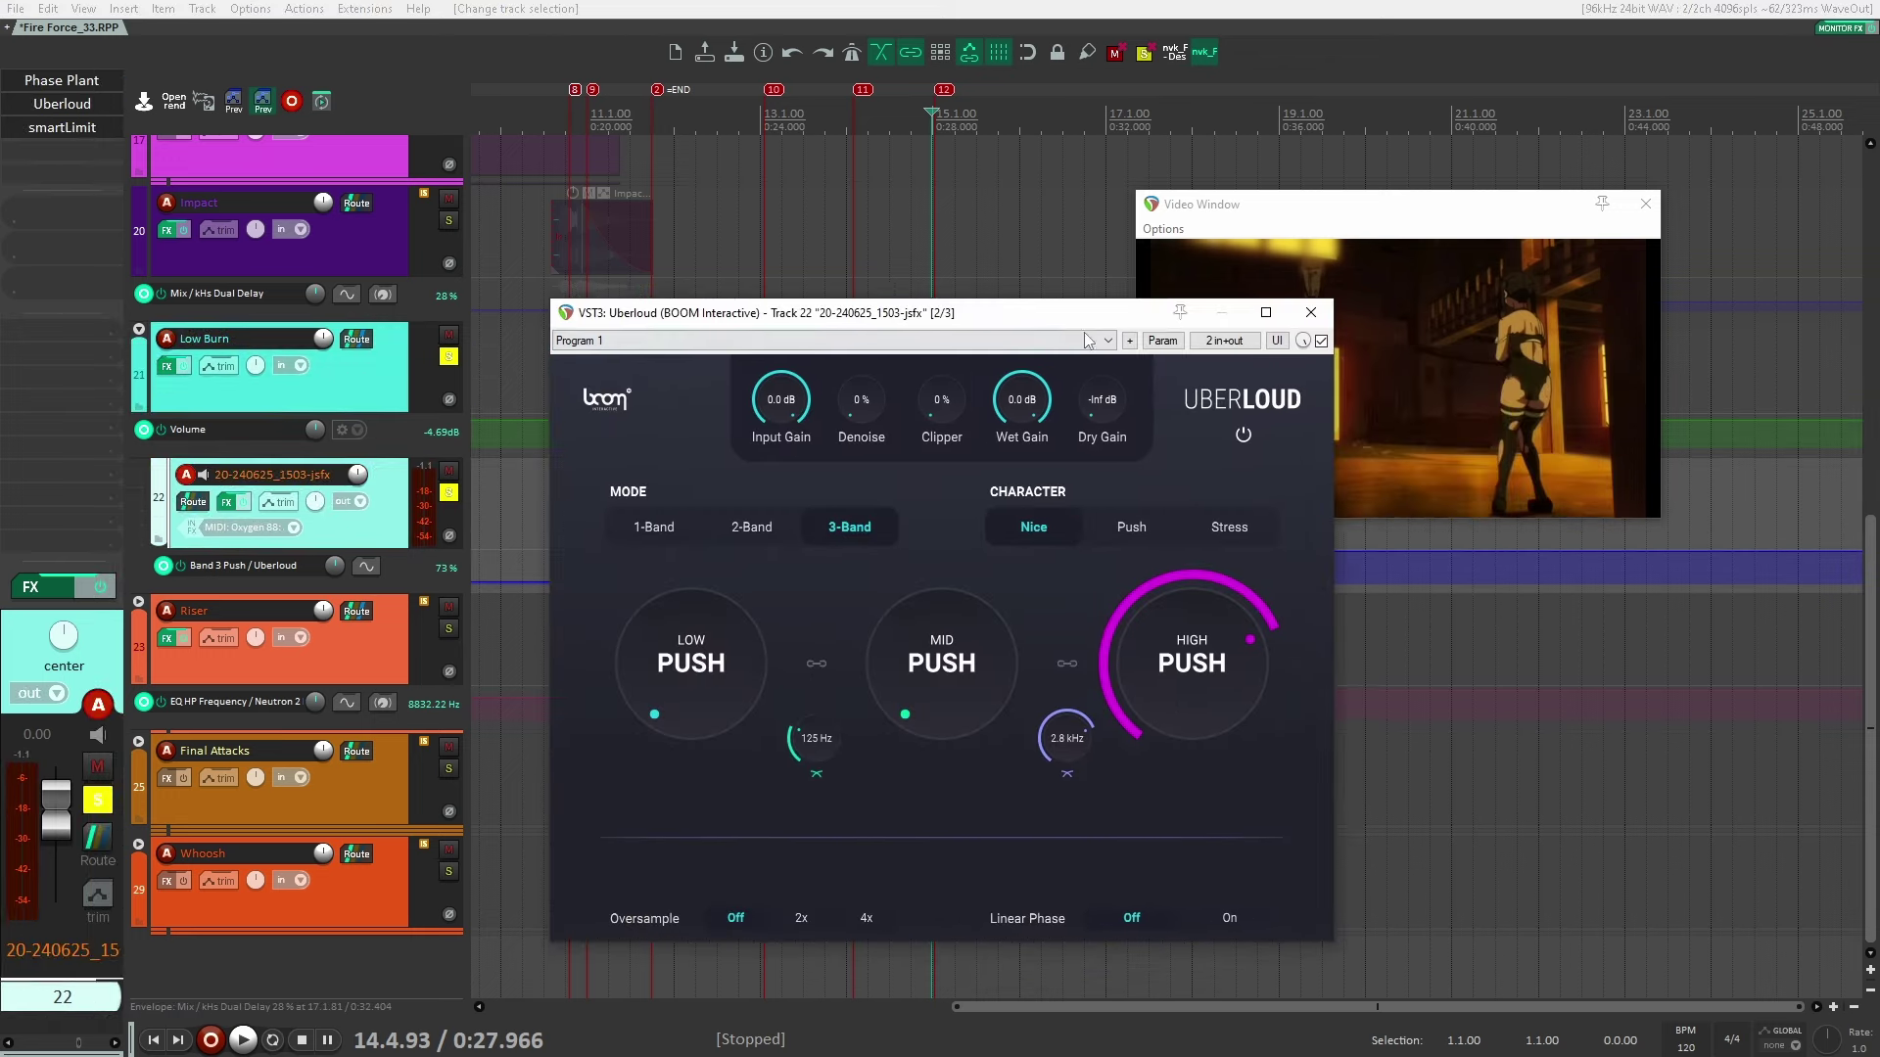
Close Uberloud, play the soloed Low Burn layer from just past marker 12 against the video, stop and unsolo it
left_click(1311, 312)
left_click(973, 452)
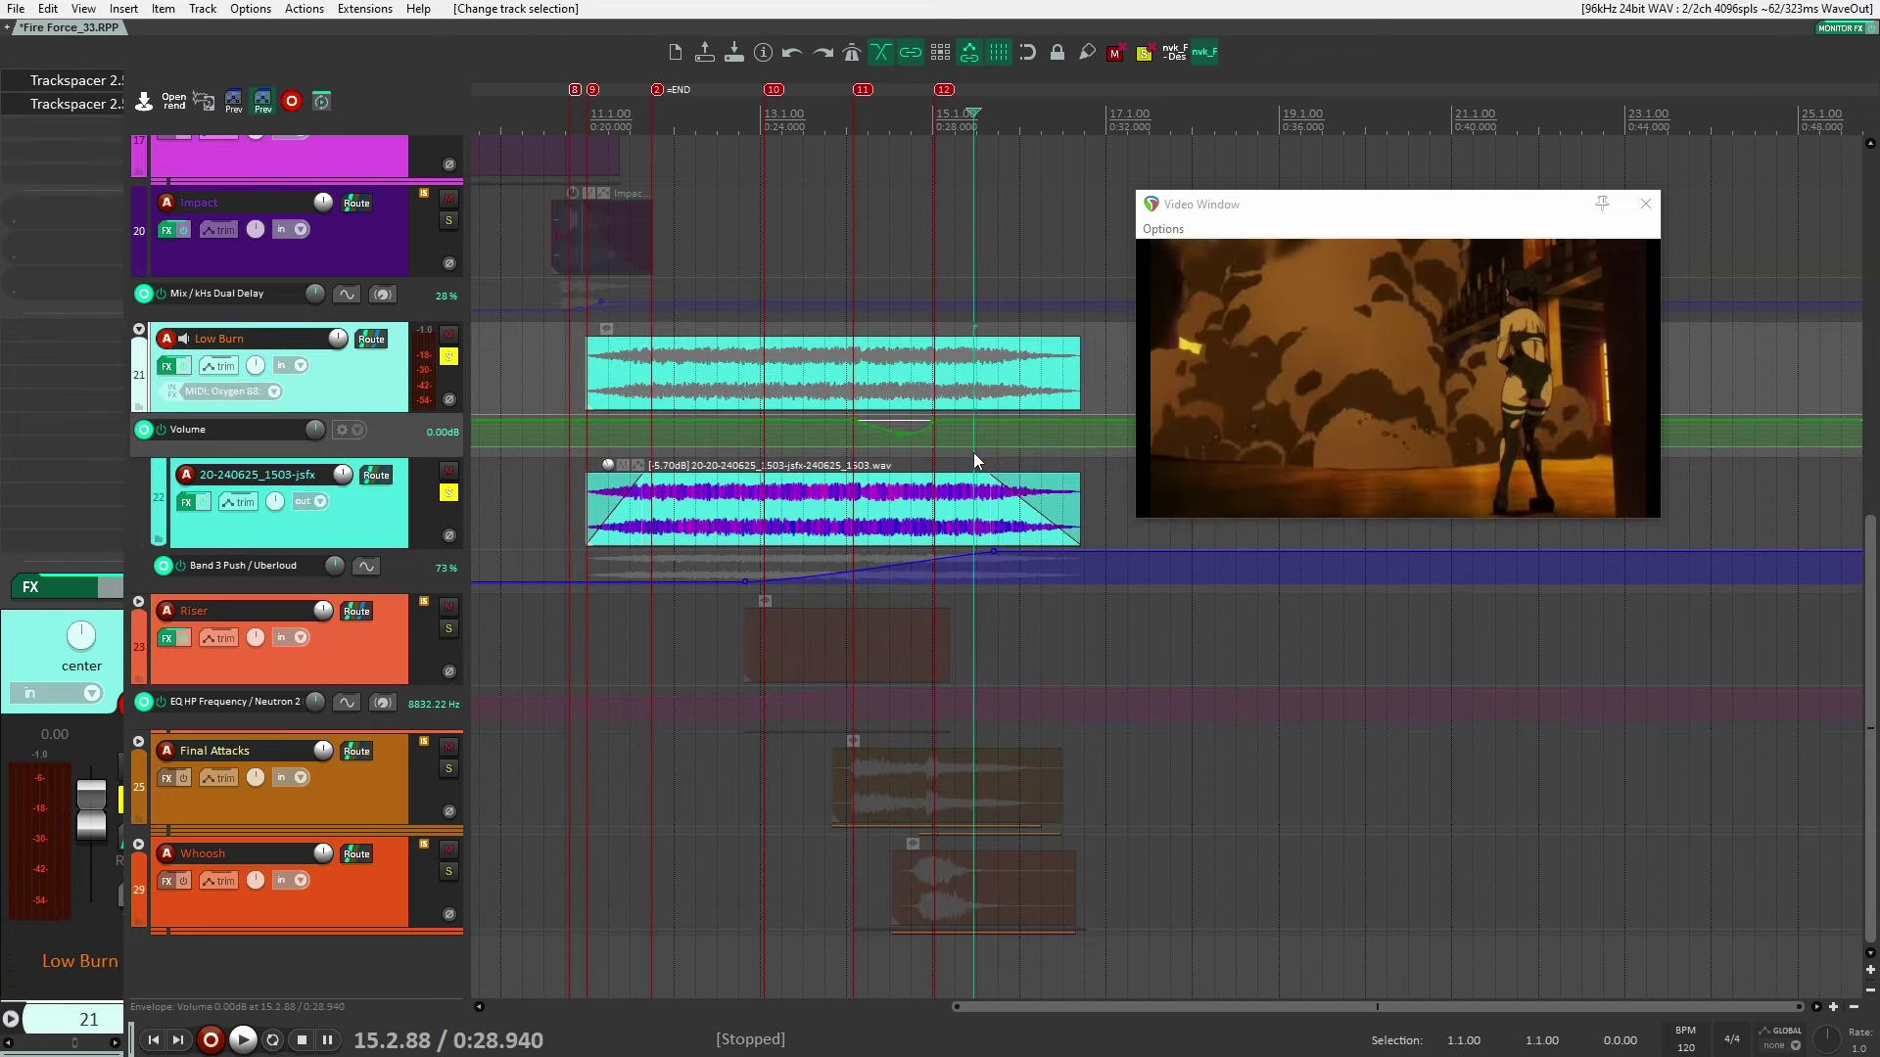
key("space")
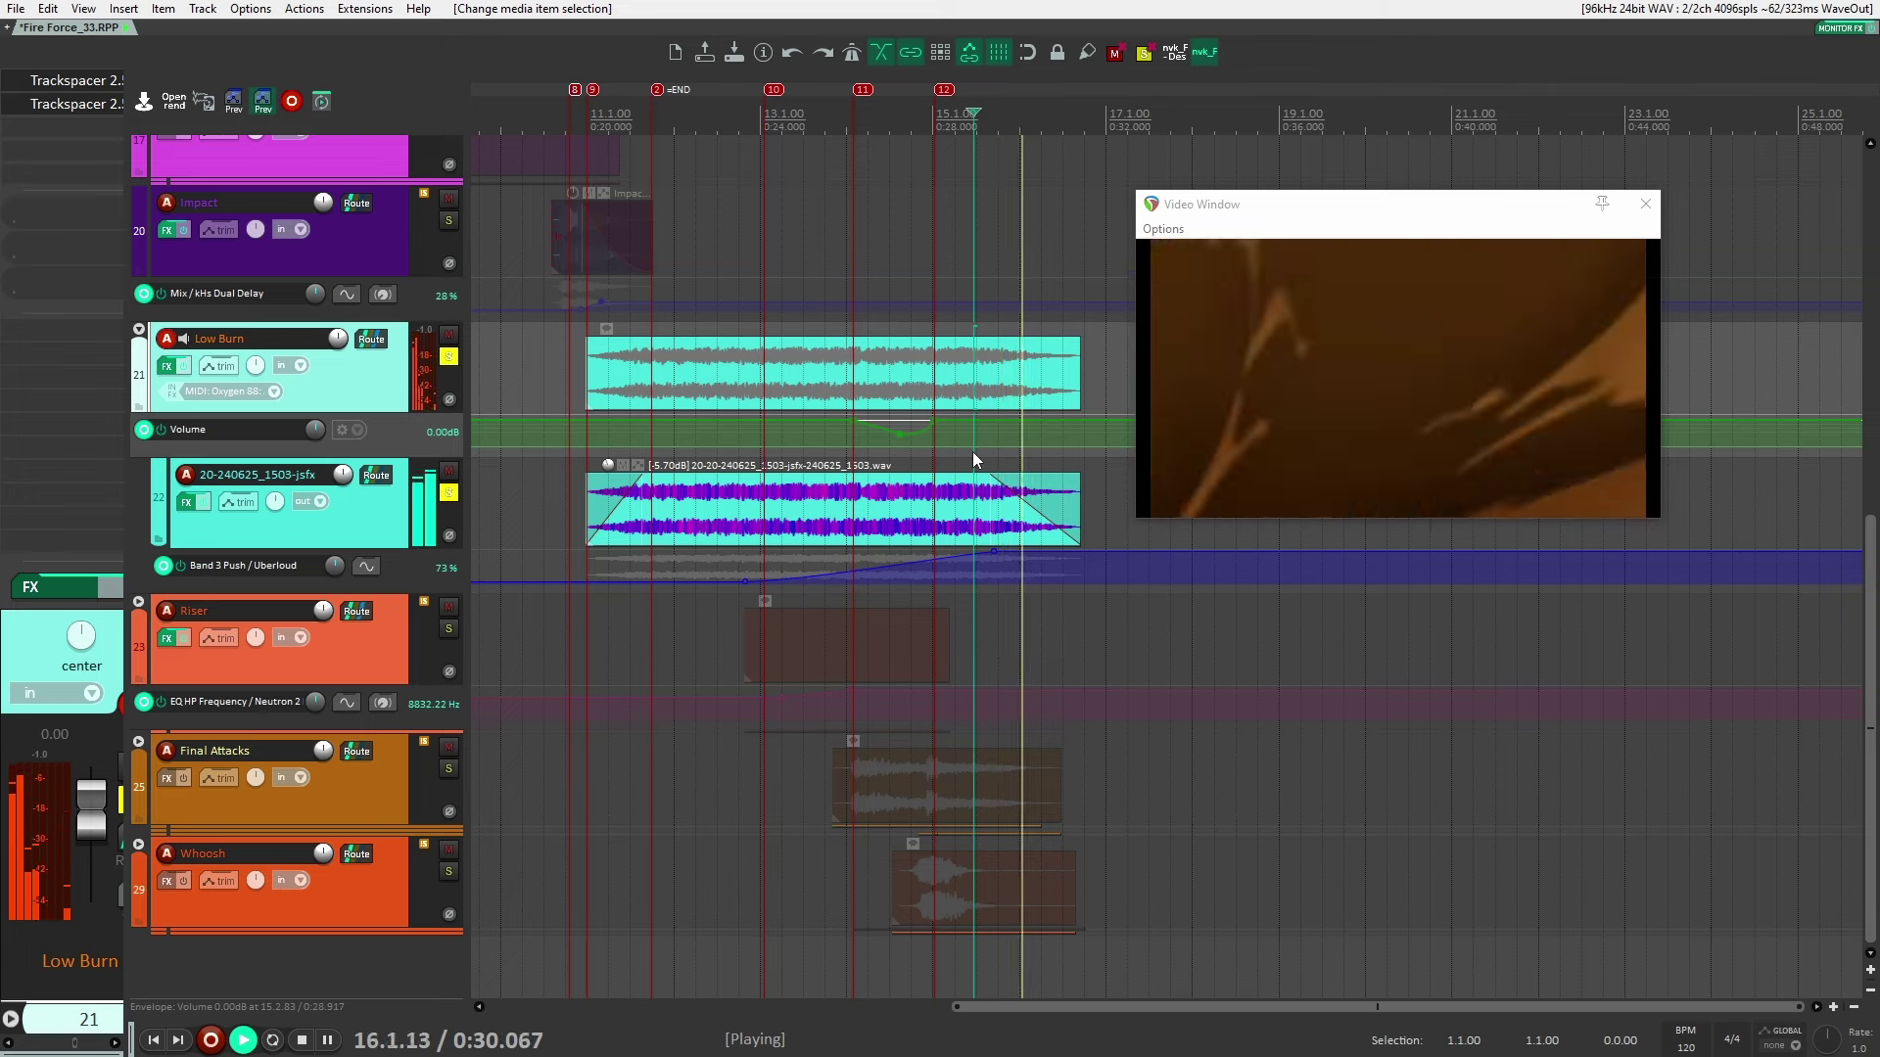
key("space")
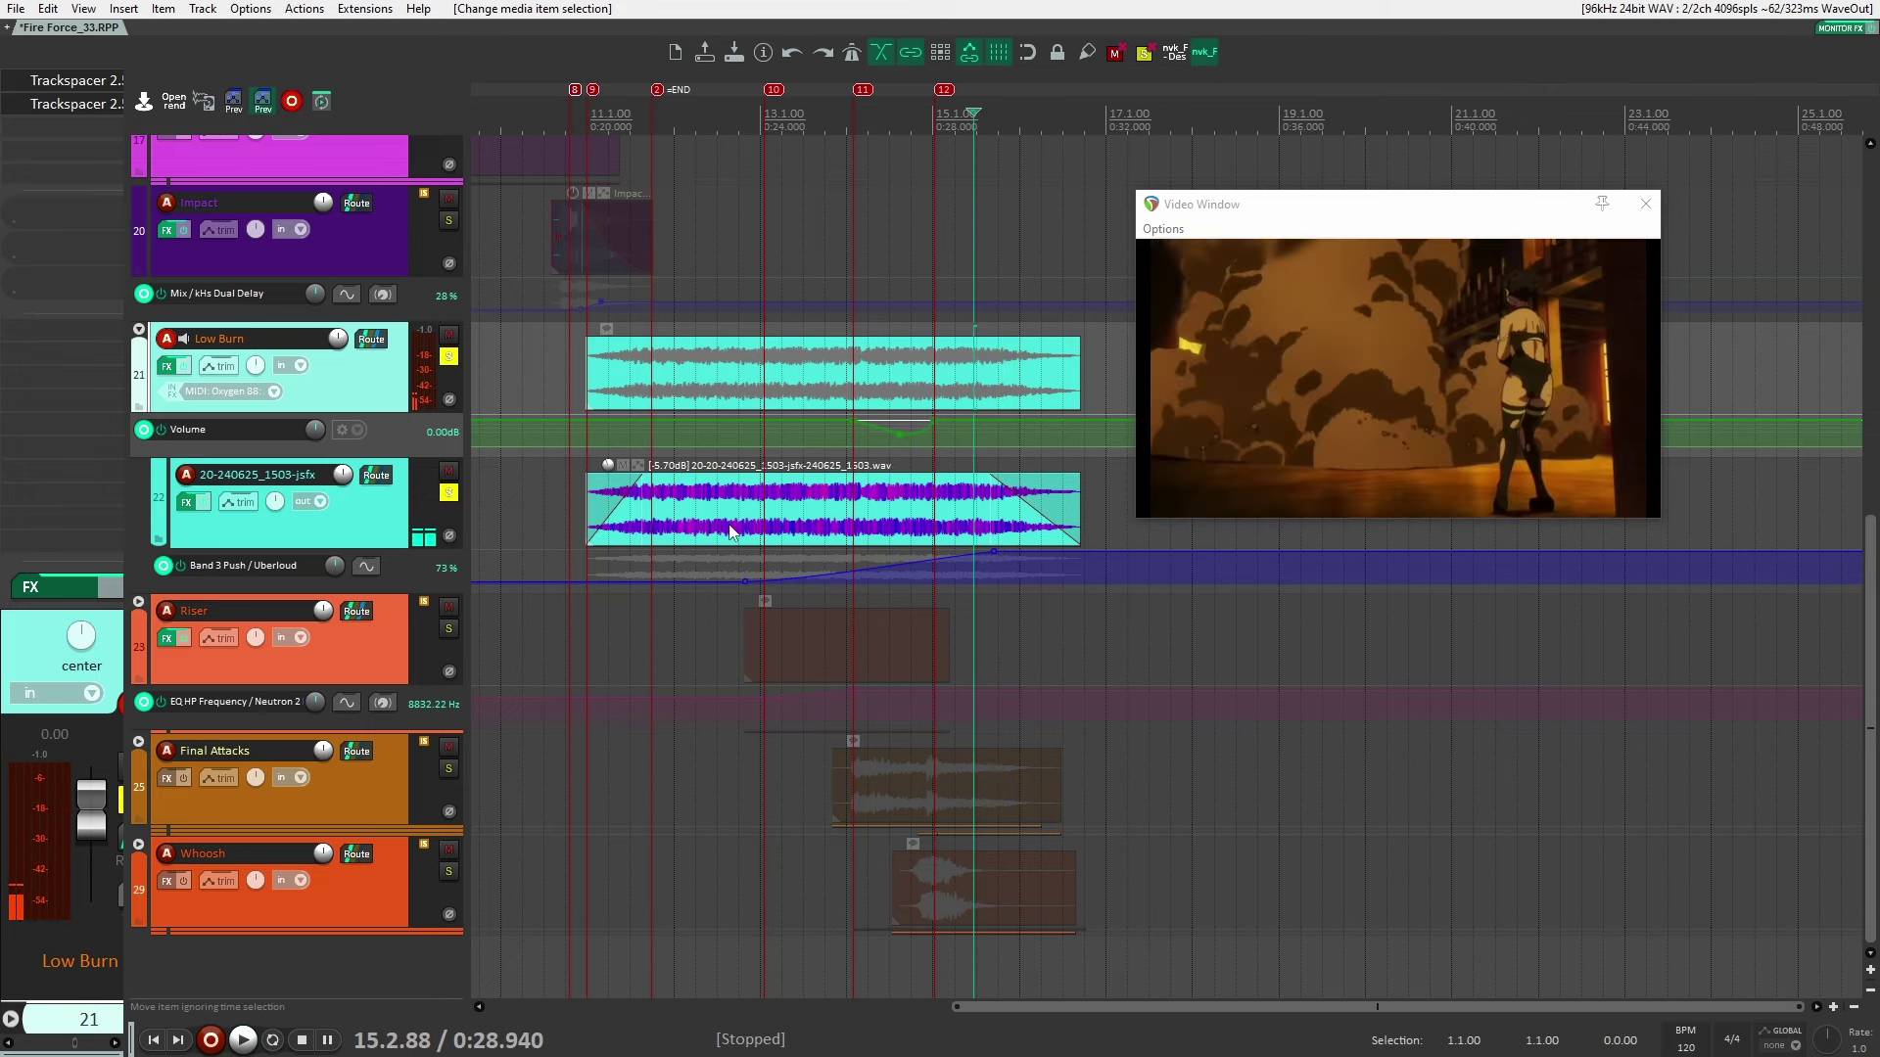
left_click(448, 356)
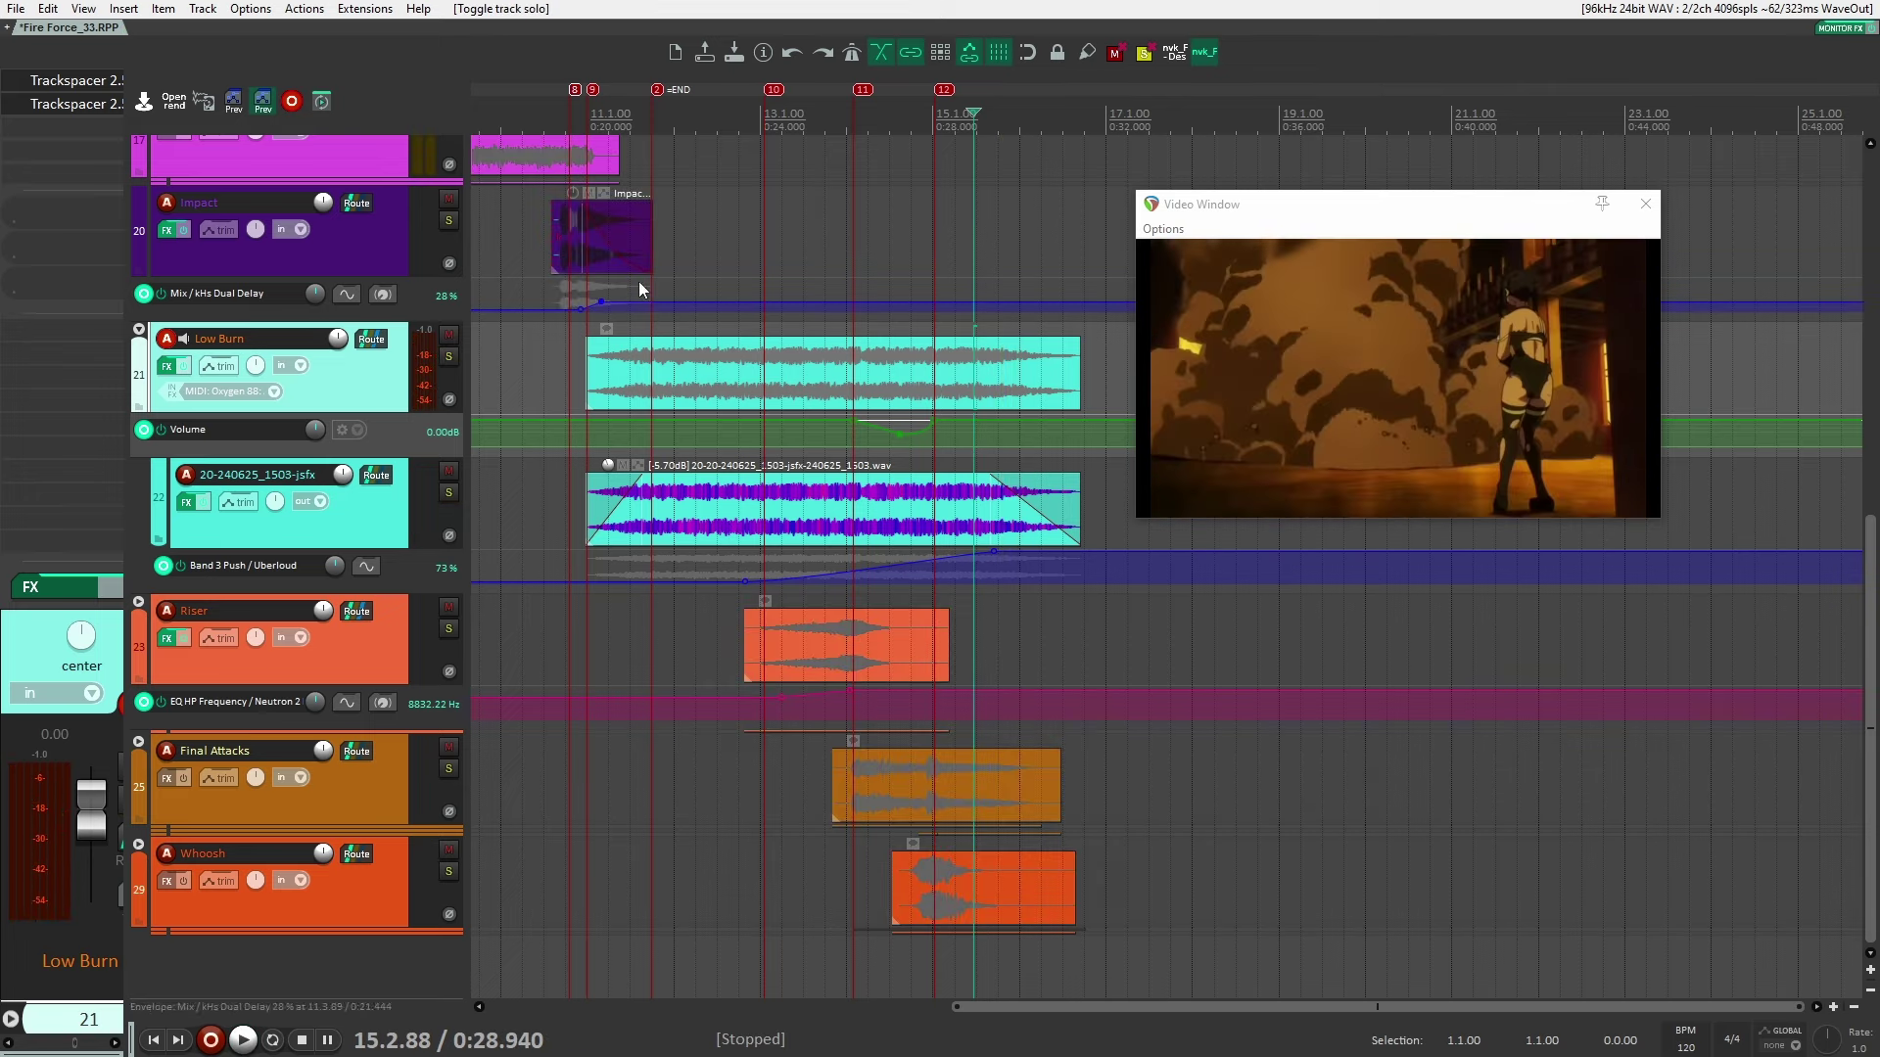
Select the Low Burn folder track and hide the video window to uncover its clips
left_click(377, 514)
left_click(363, 385)
left_click_drag(544, 373, 645, 377)
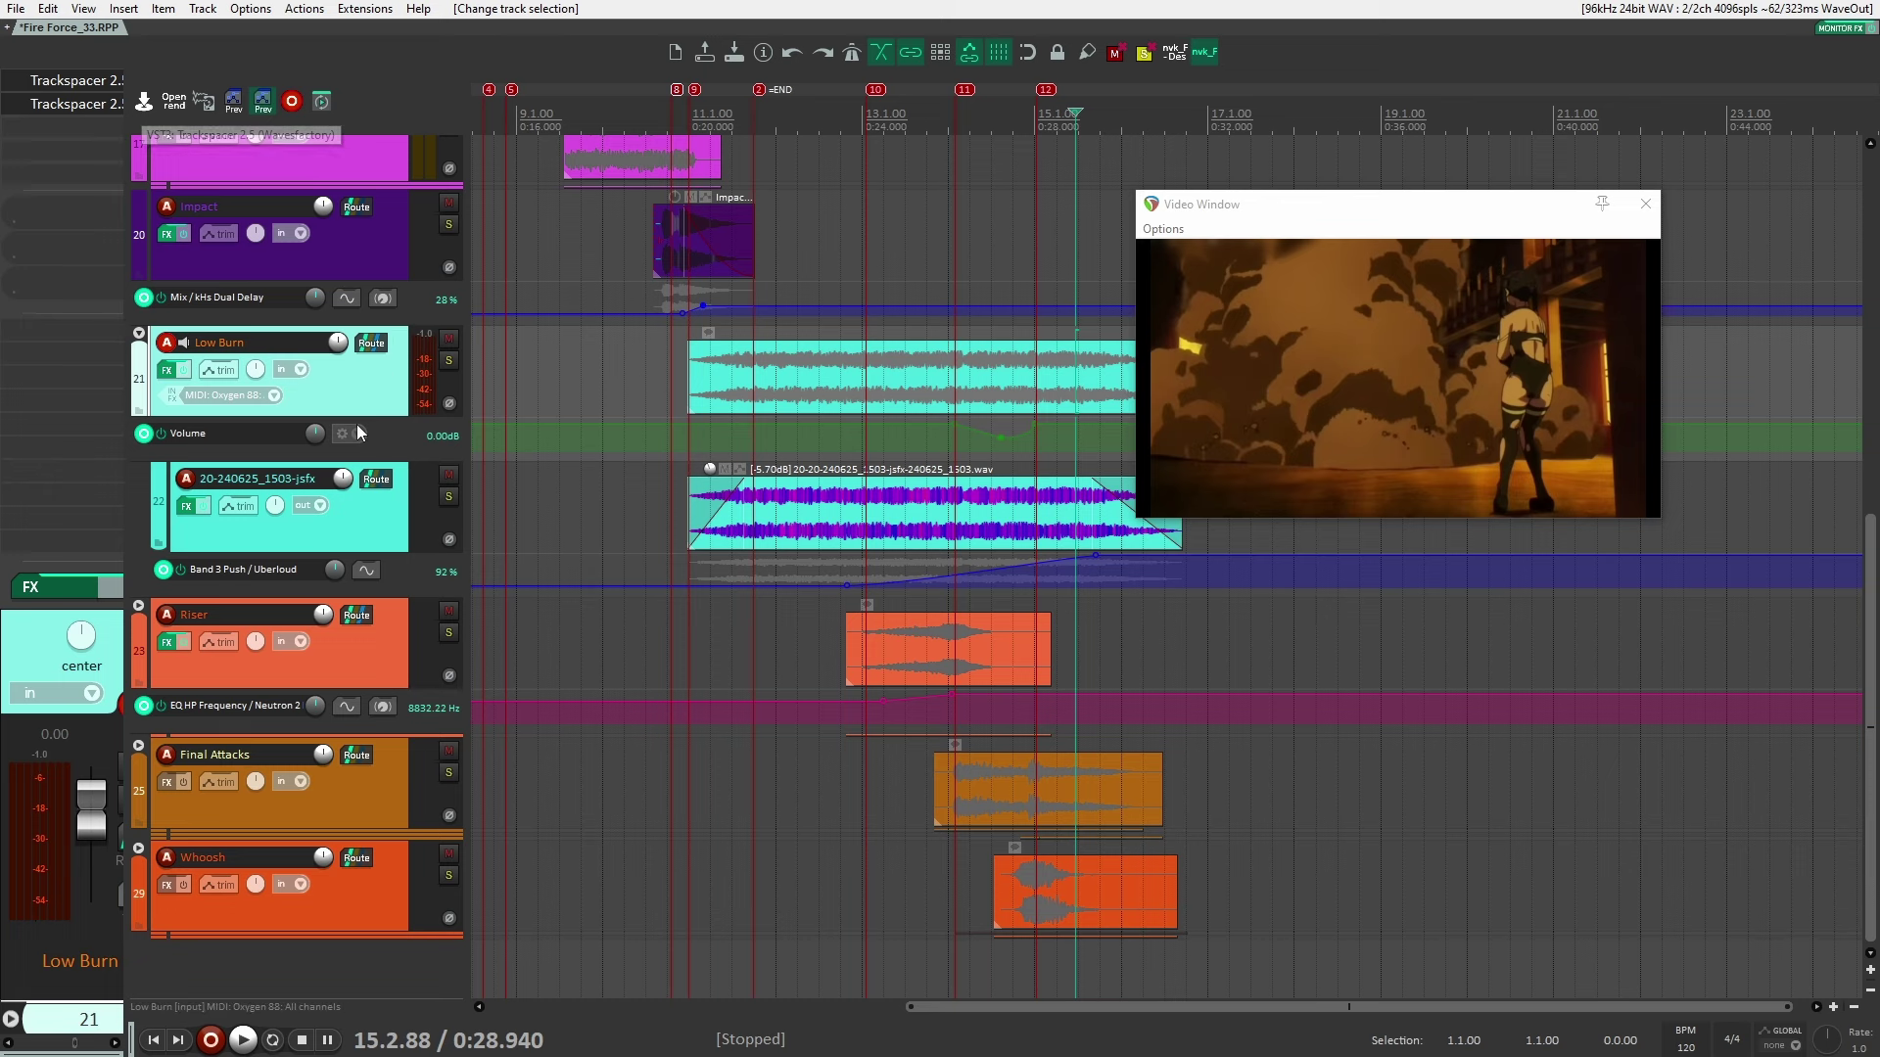
key("ctrl+shift+v")
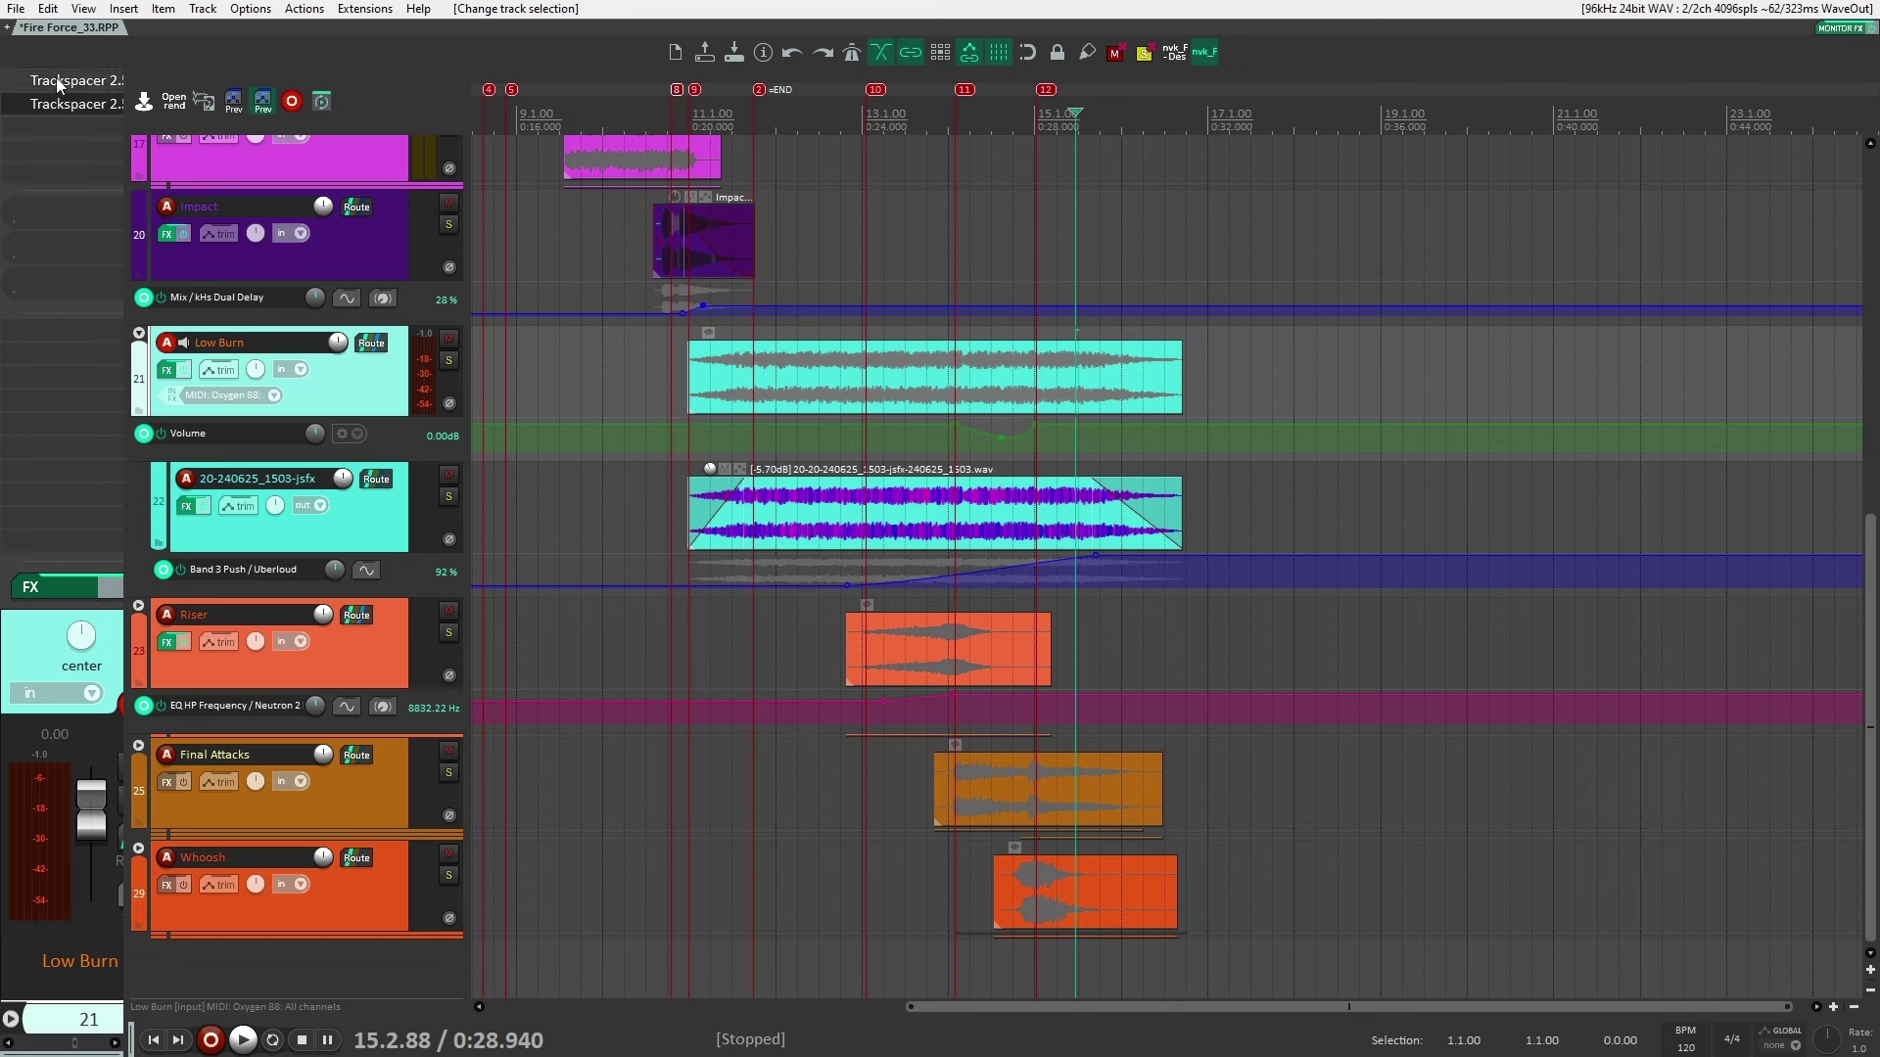
Point out the Riser, Final Attacks and Whoosh clips, and where they overlap the Low Burn and track 22 clips
left_click(966, 656)
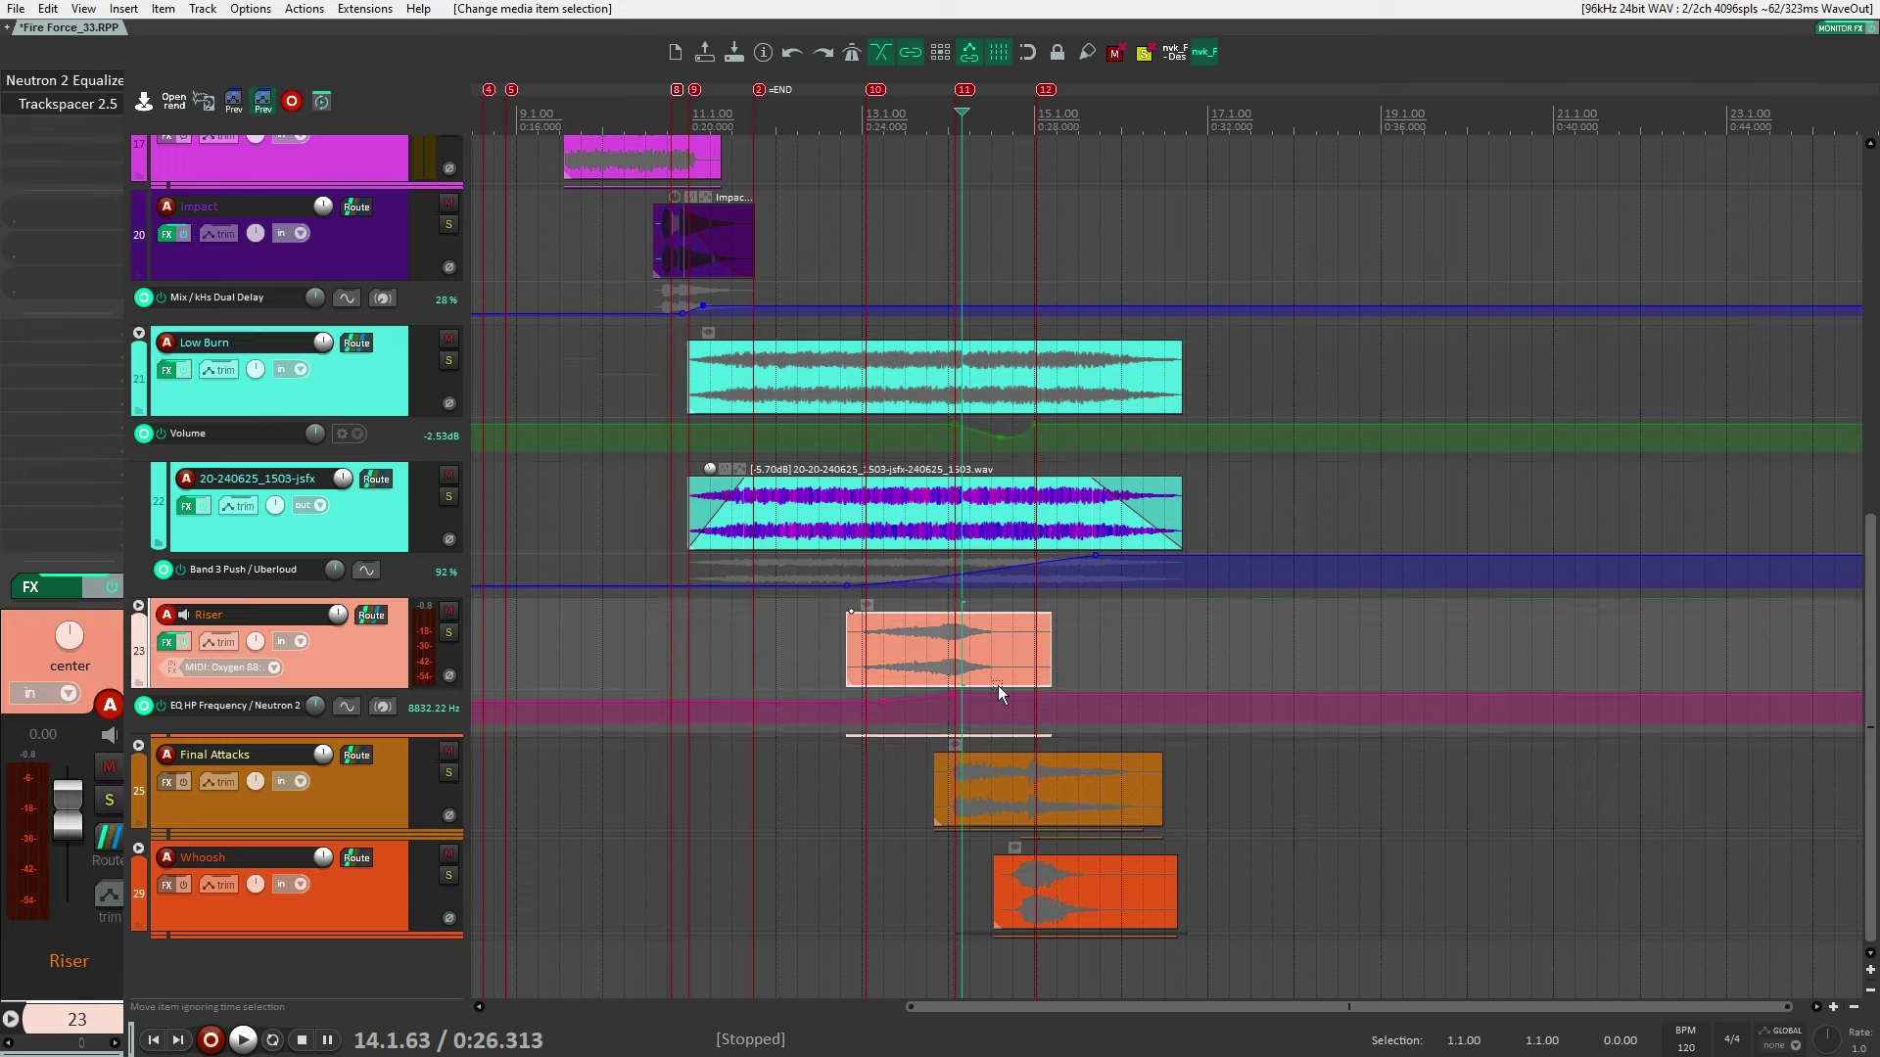
left_click(1076, 789)
left_click(1110, 886)
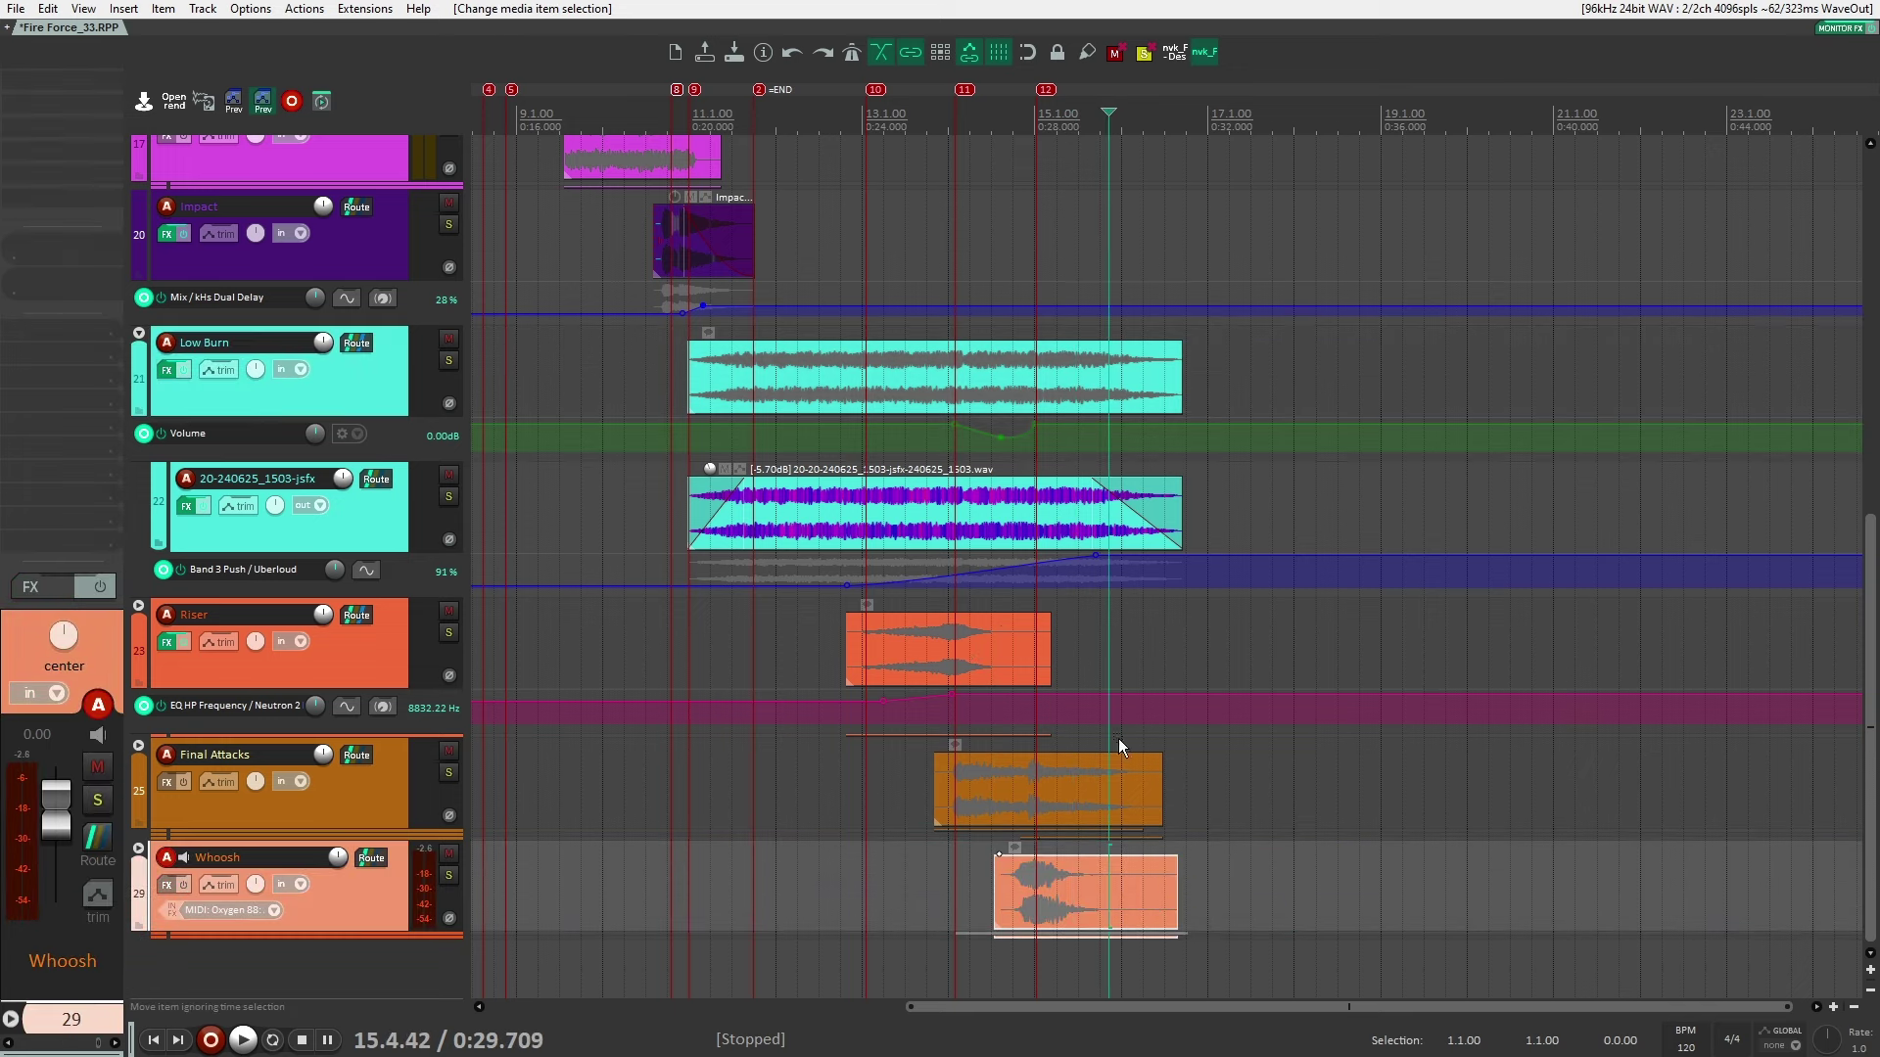
left_click(891, 494)
left_click(999, 389)
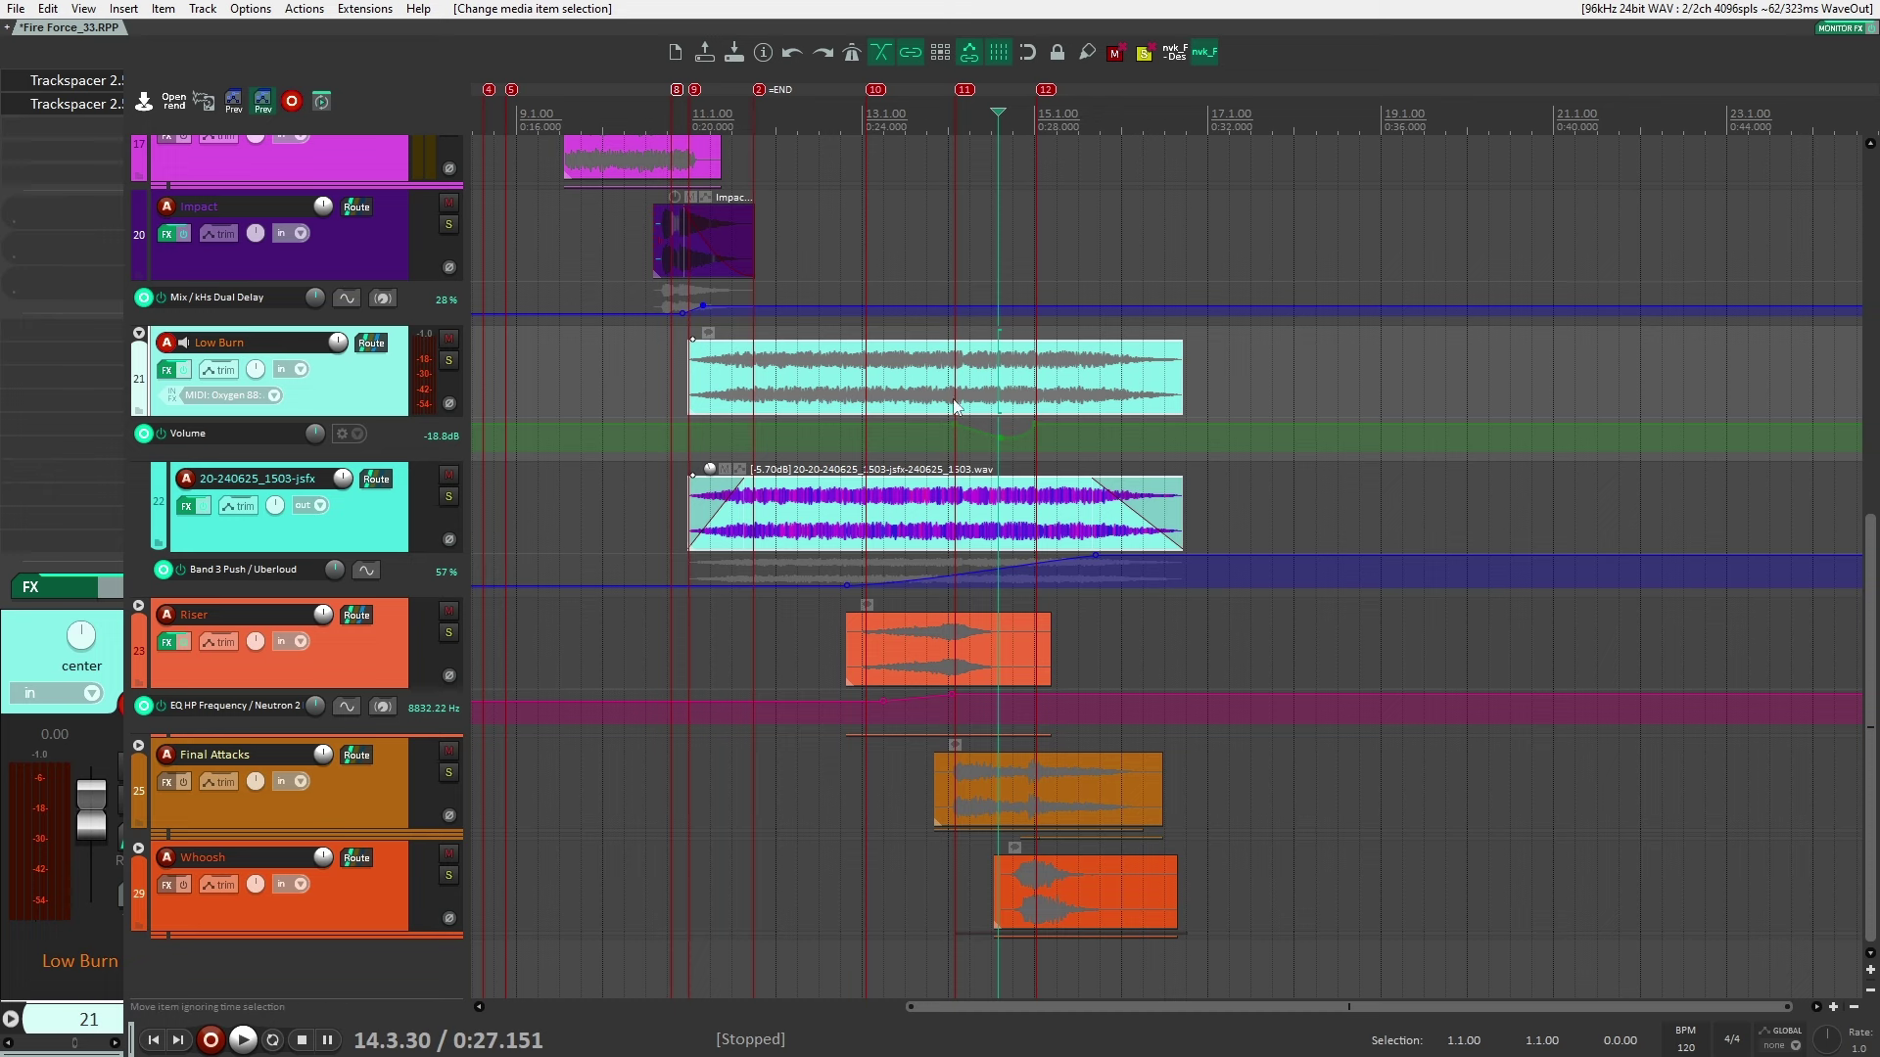
left_click(955, 401)
left_click(923, 522)
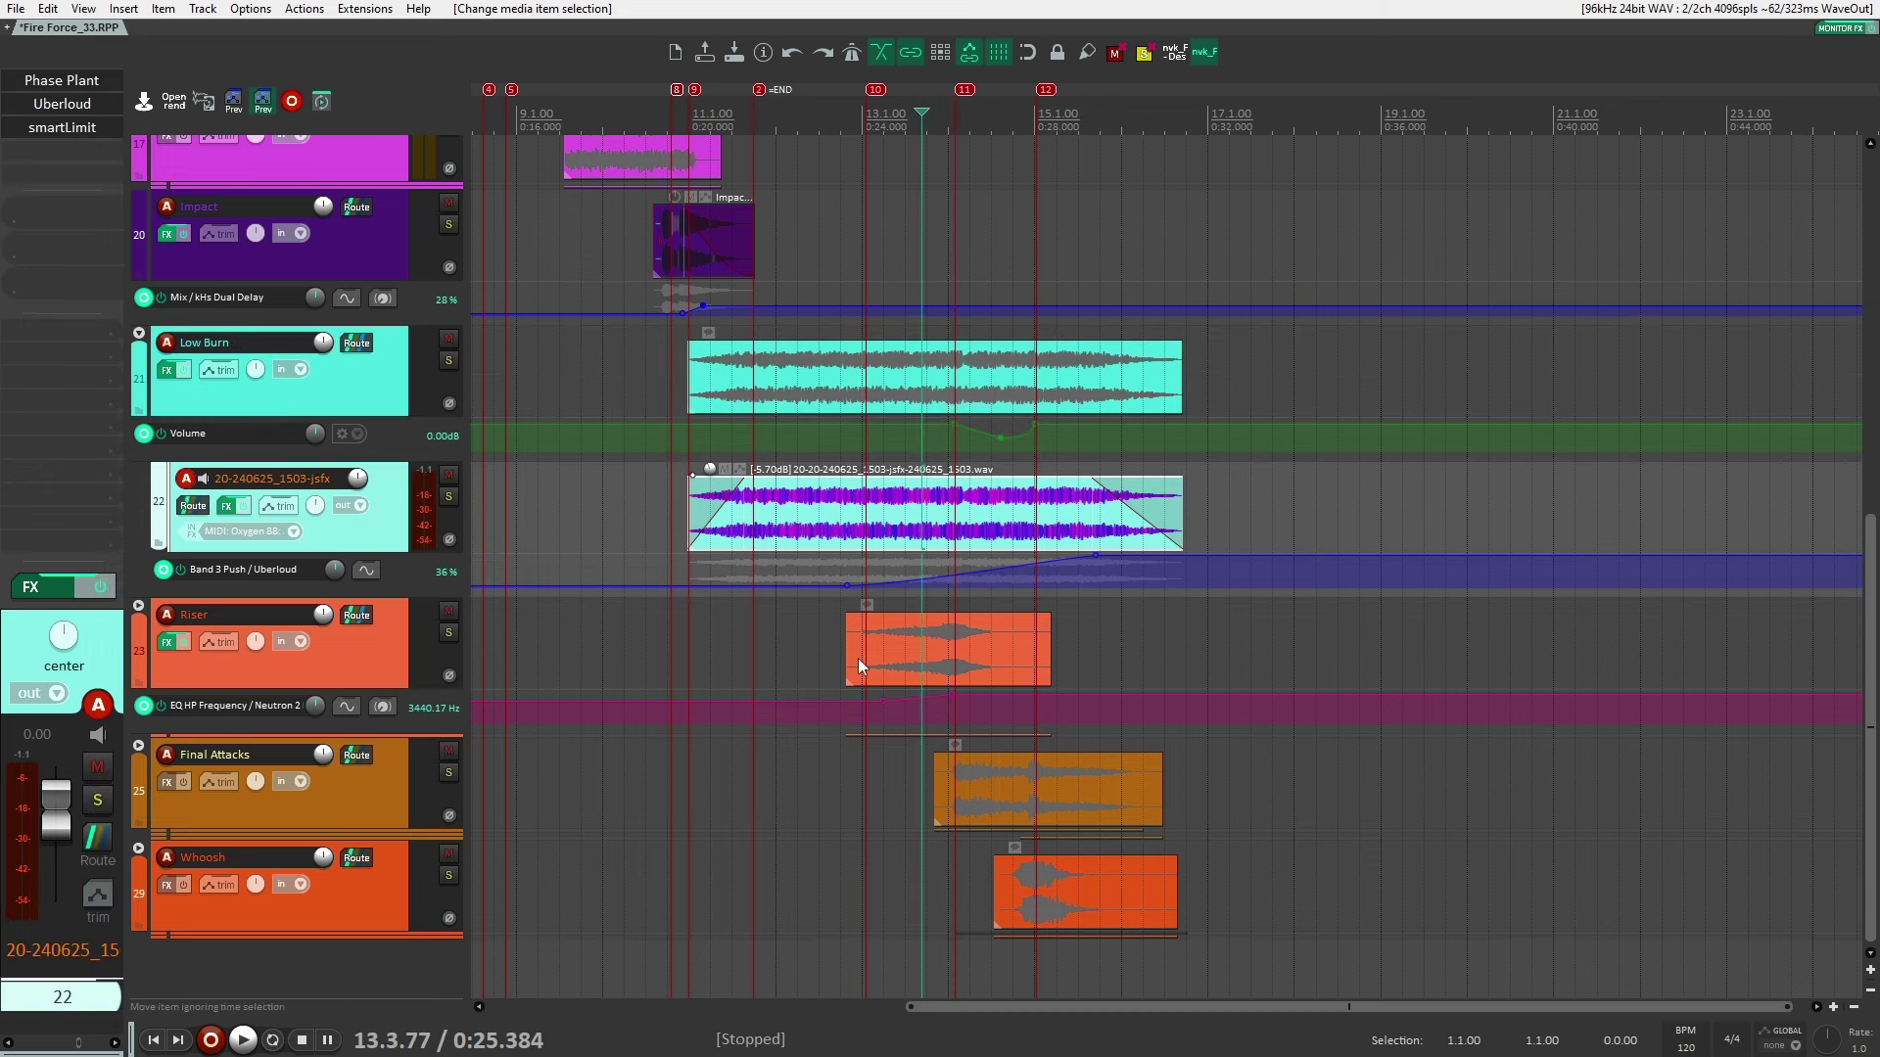
Collapse the Low Burn folder and expand the Riser folder to show its child track 24
left_click(199, 364)
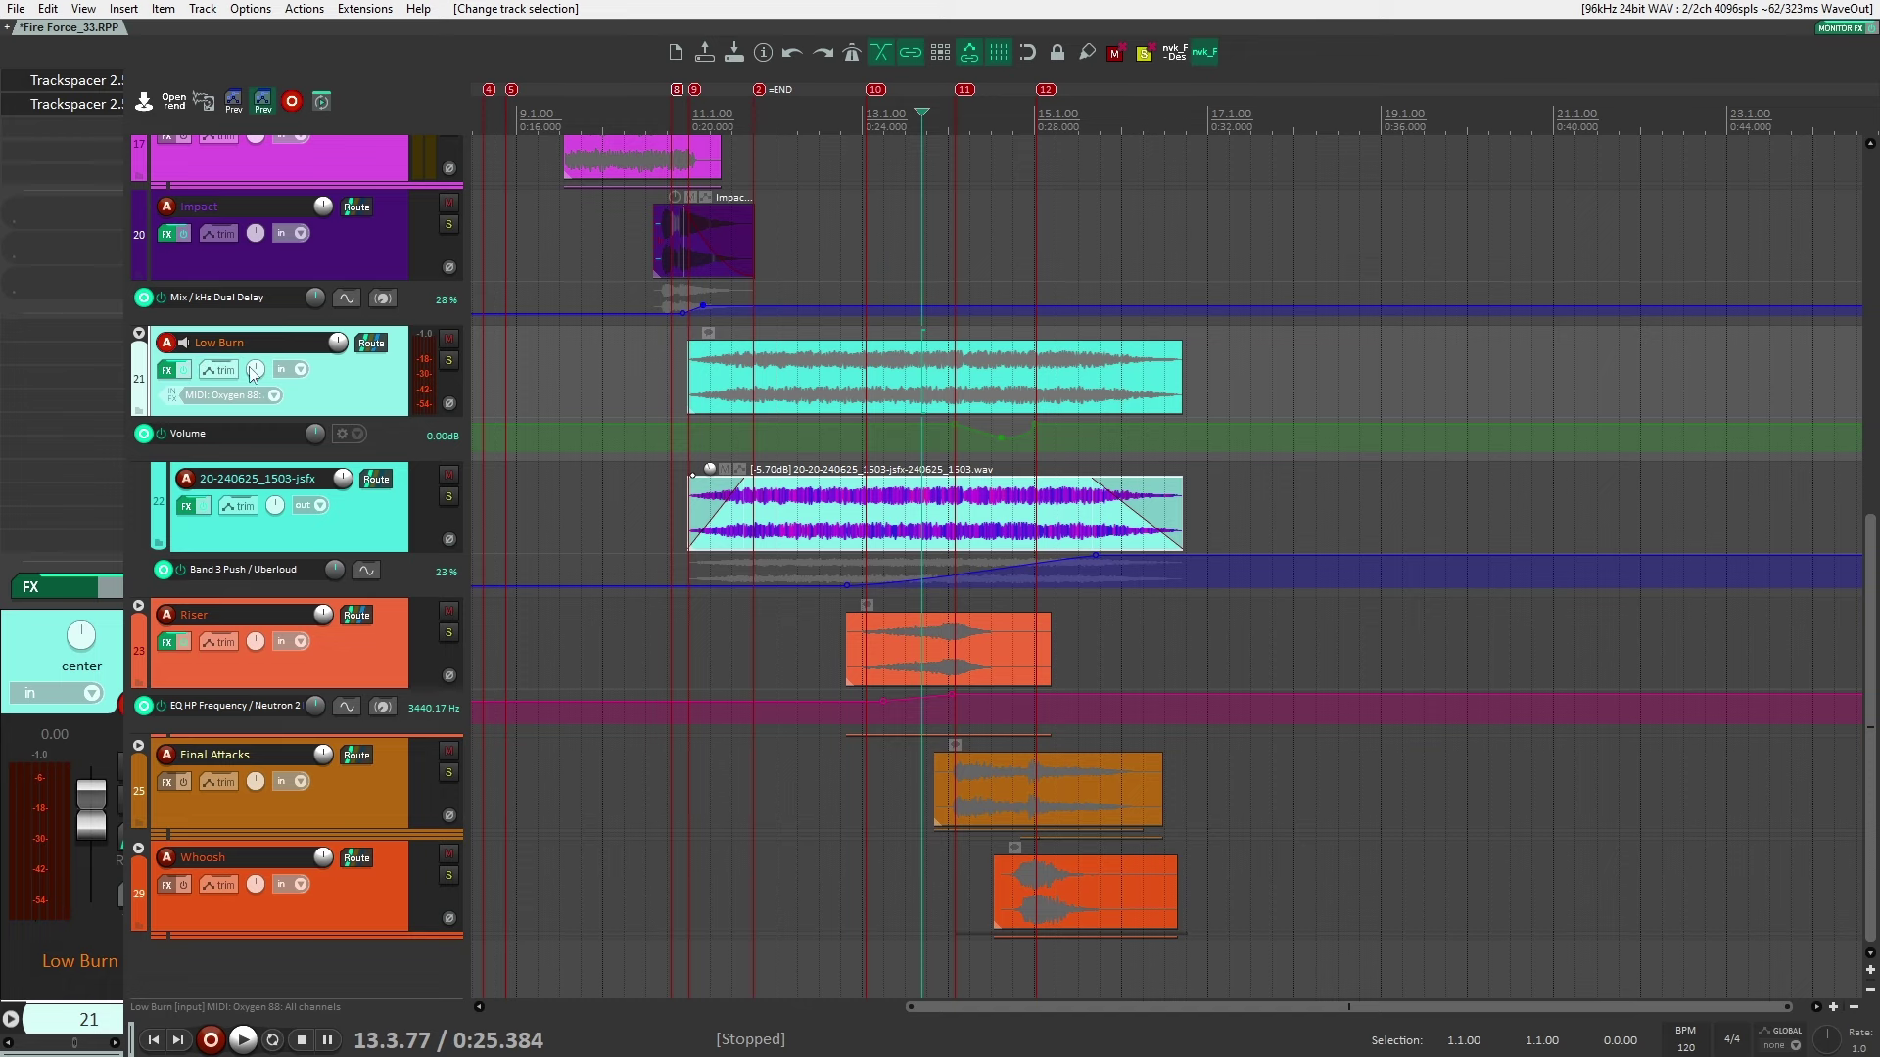
left_click(139, 334)
left_click(350, 509)
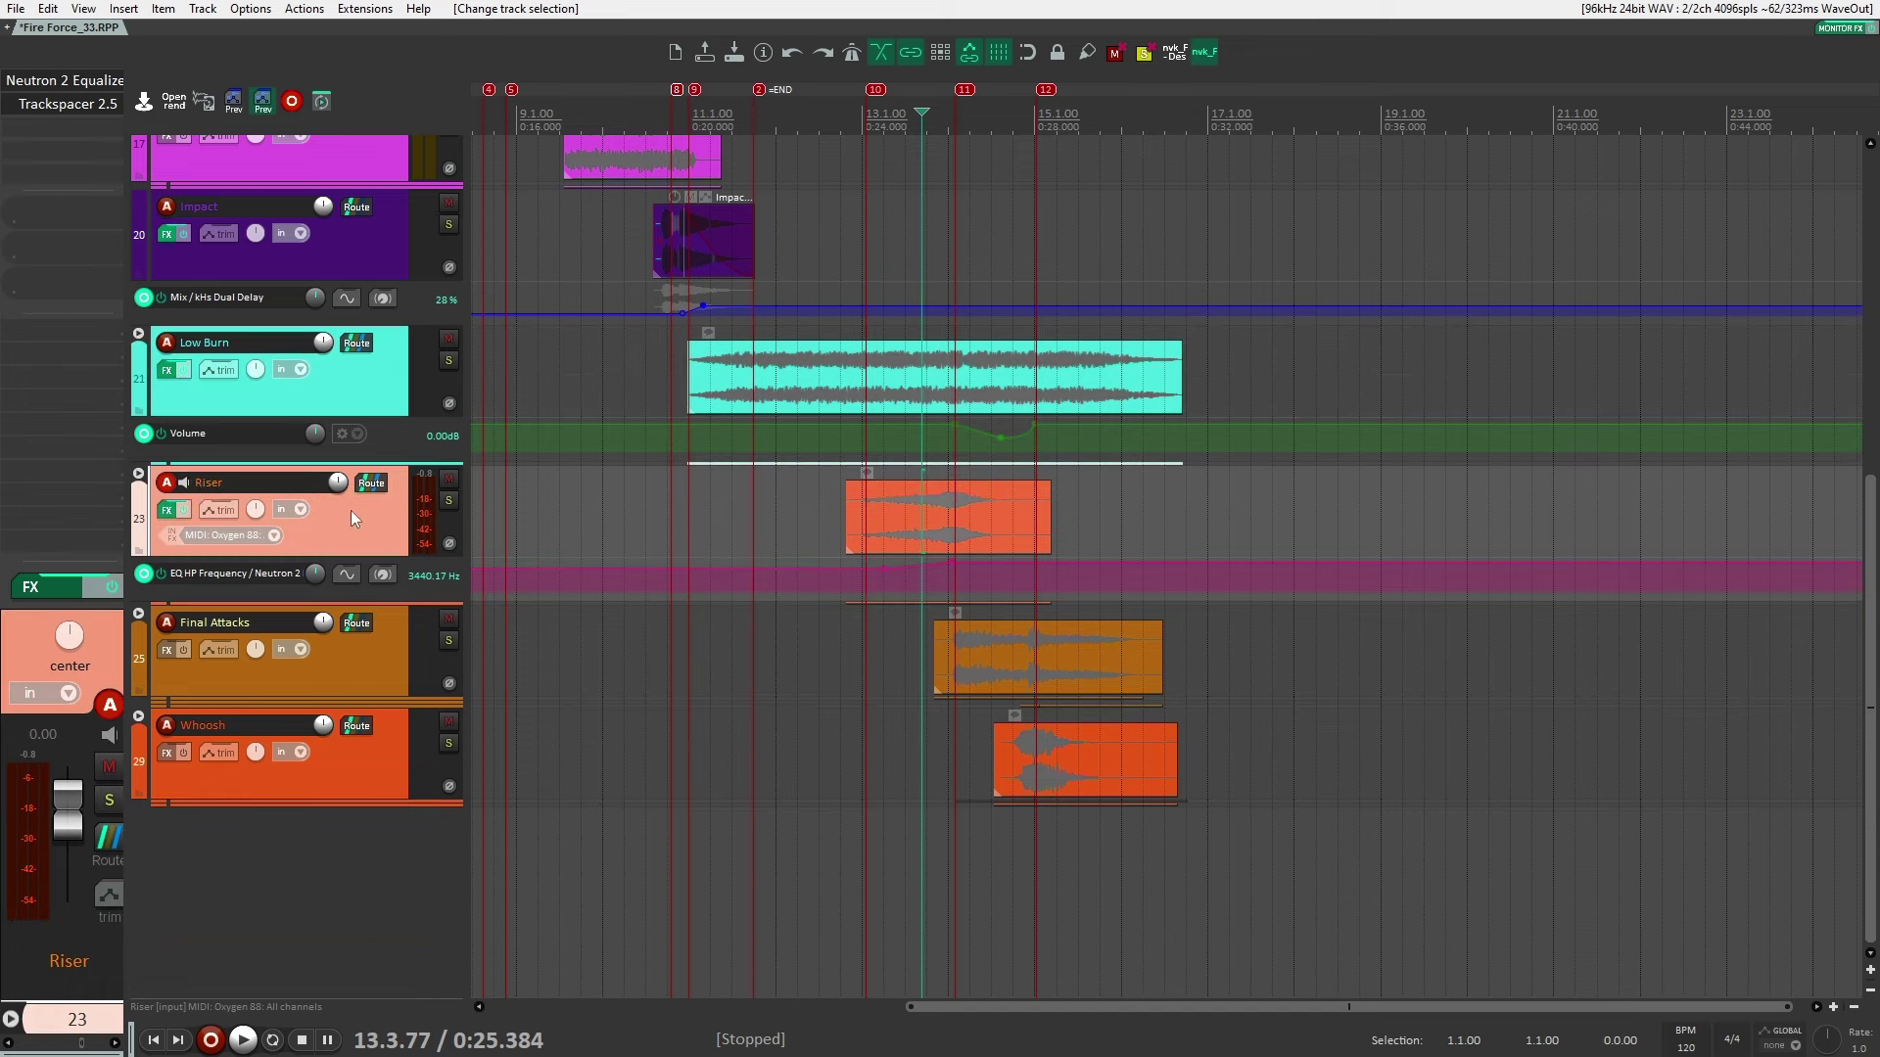
left_click(138, 474)
Solo the Riser folder, bring back the video window, play from the start of the riser clip and stop
left_click(830, 639)
left_click_drag(701, 585, 498, 626)
left_click(454, 543)
key("ctrl+shift+v")
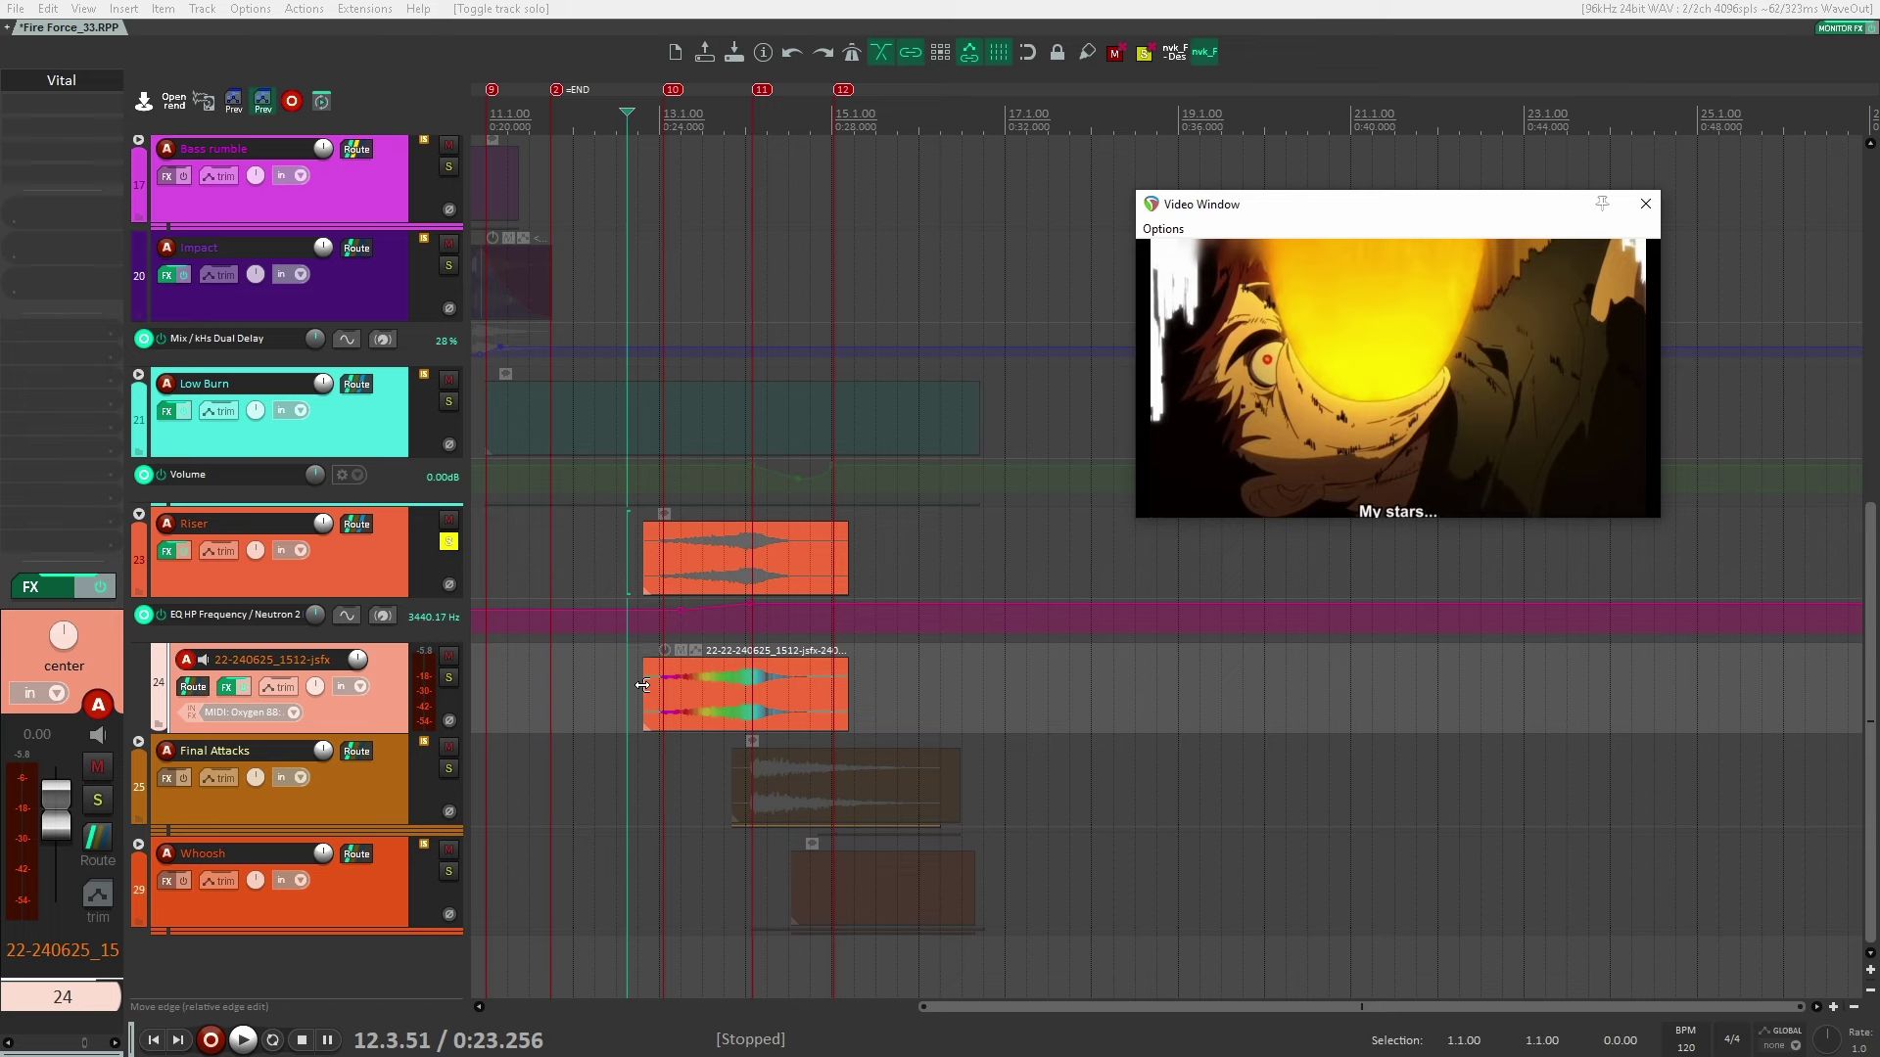
left_click(644, 685)
key("space")
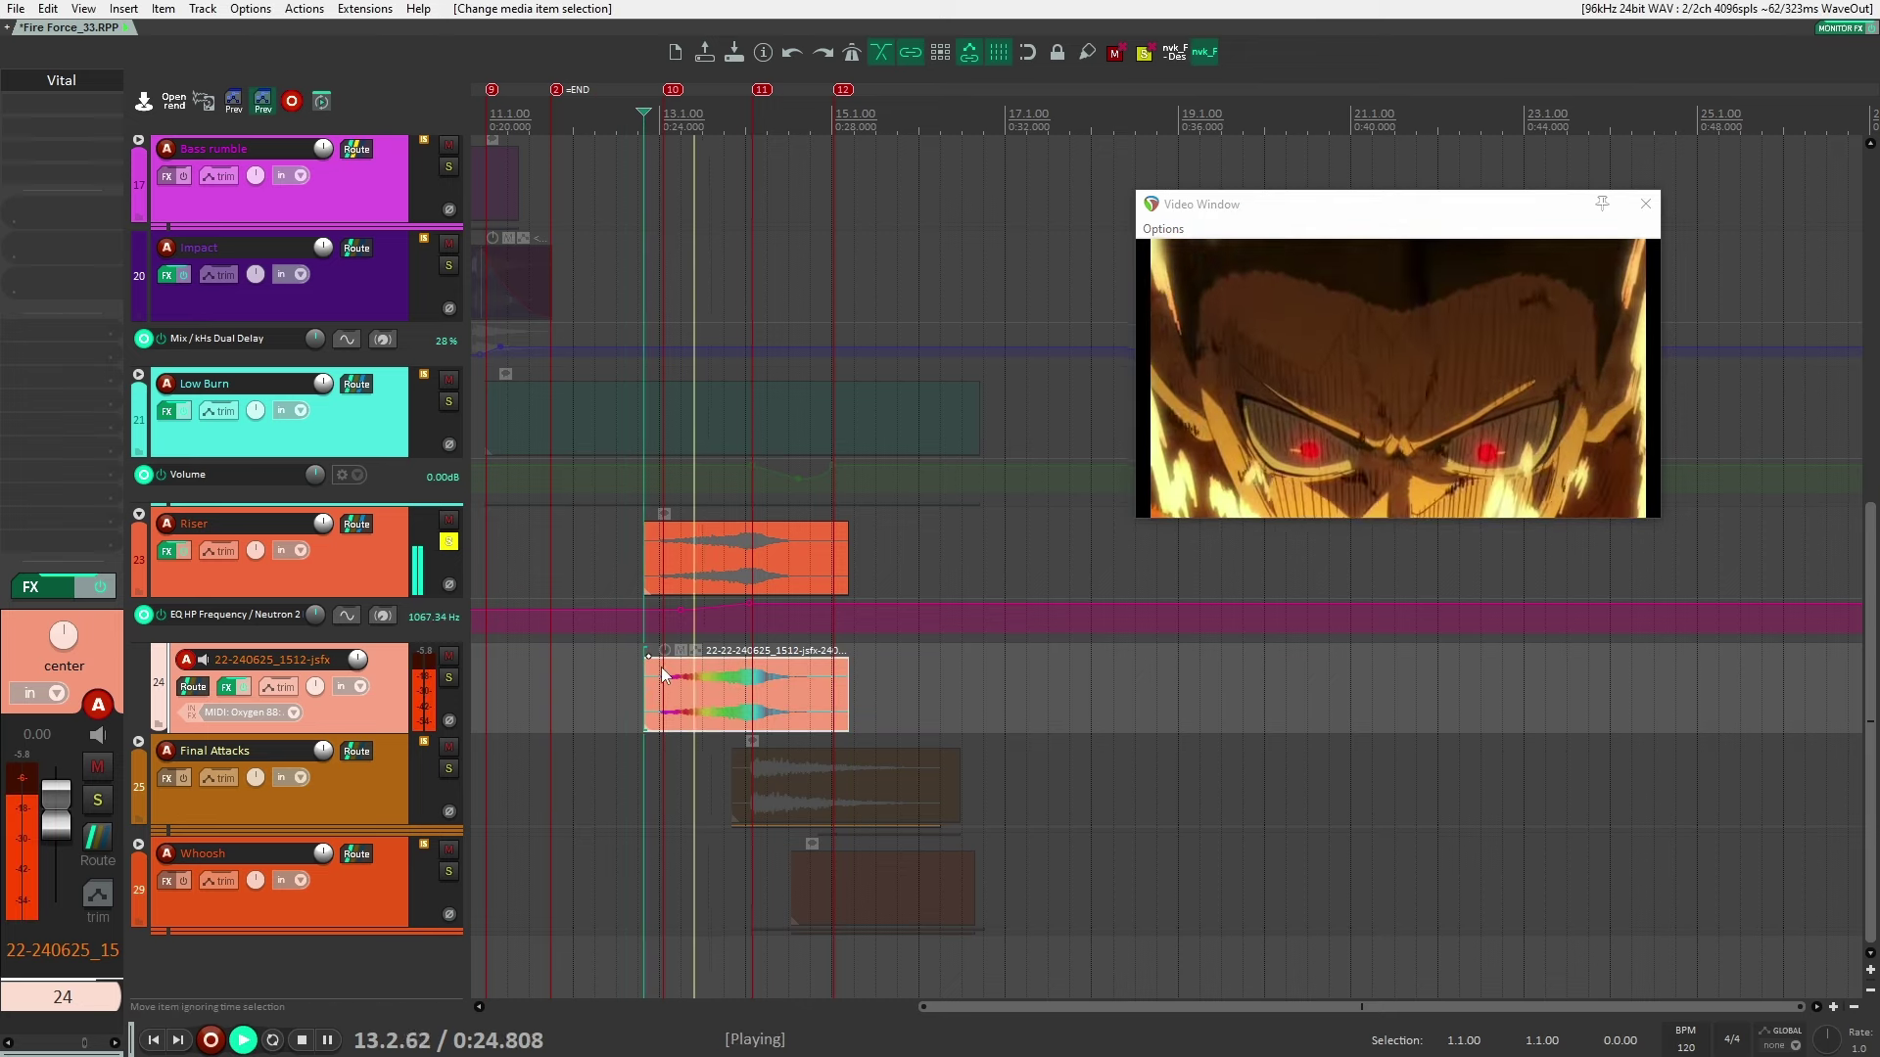
key("space")
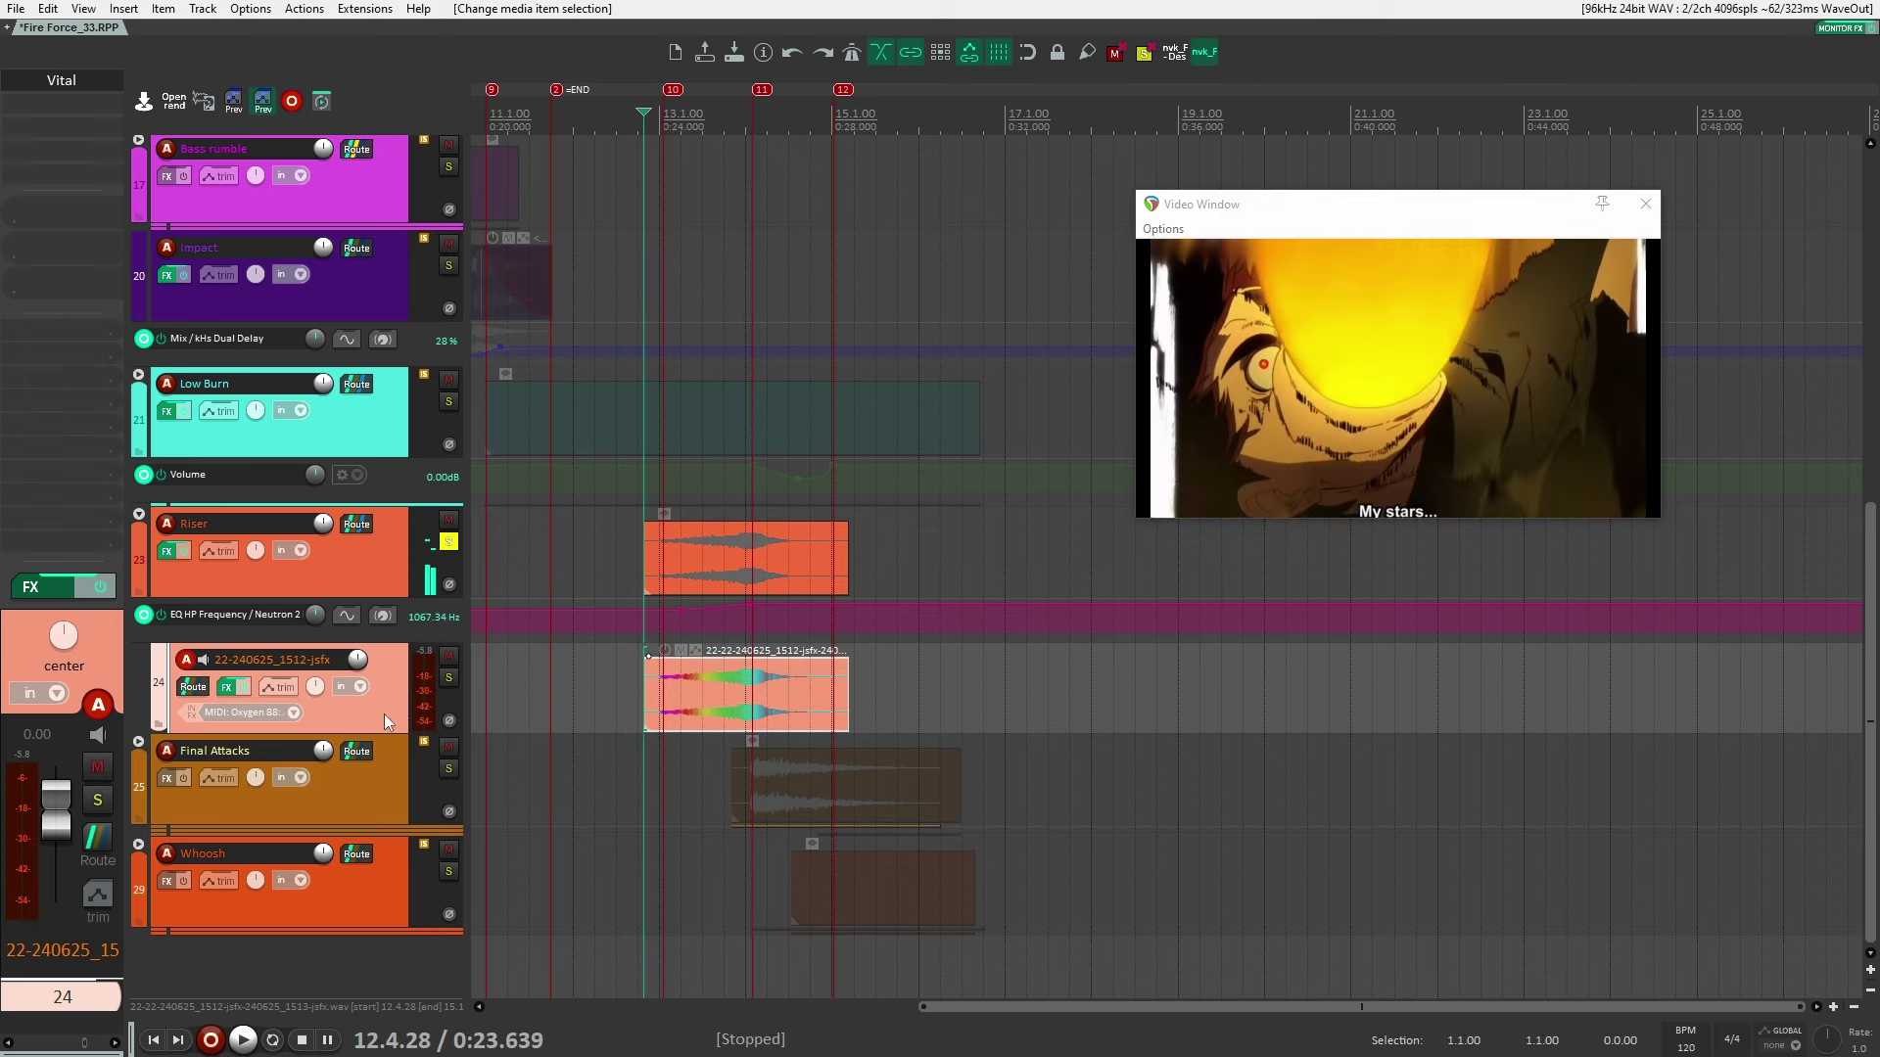
Show Vital on track 24, examine its LFO 1 modulation targets, Voice and Effects pages, and close its window
left_click(67, 84)
left_click_drag(1879, 81, 674, 66)
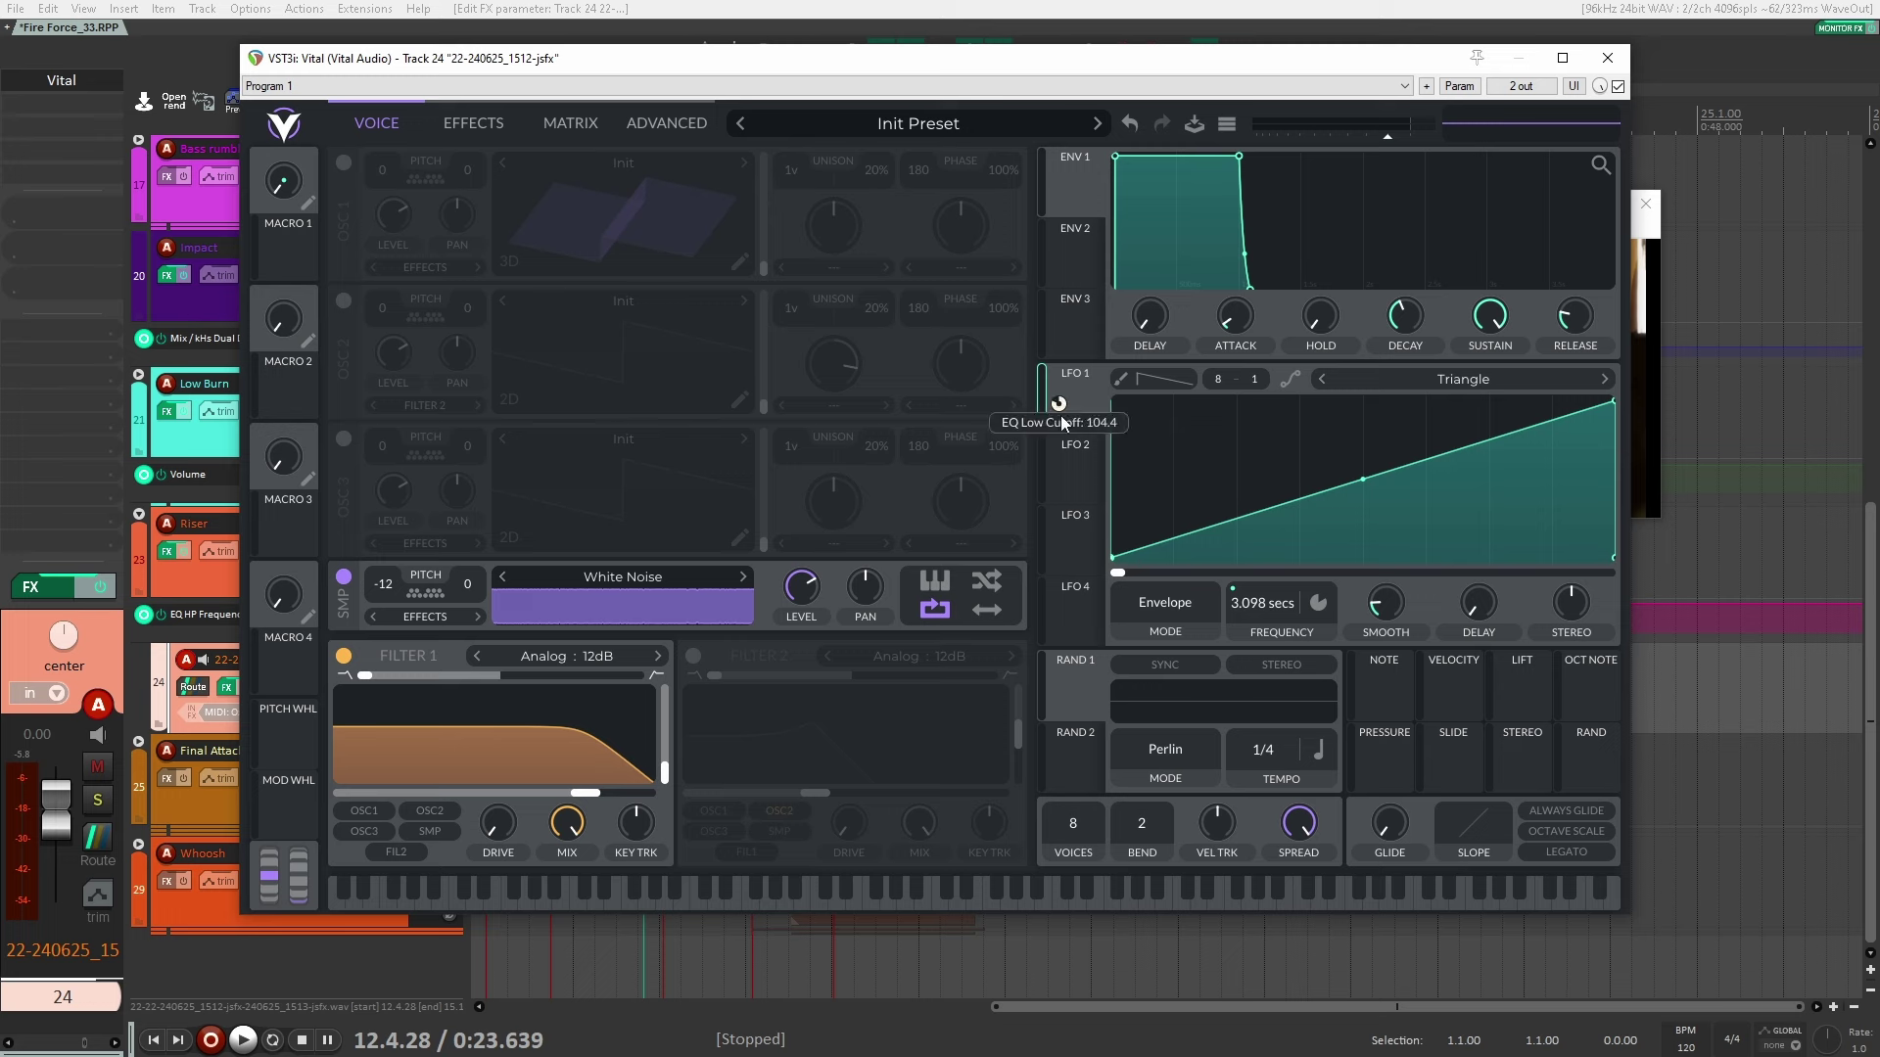
mouse_move(1076, 425)
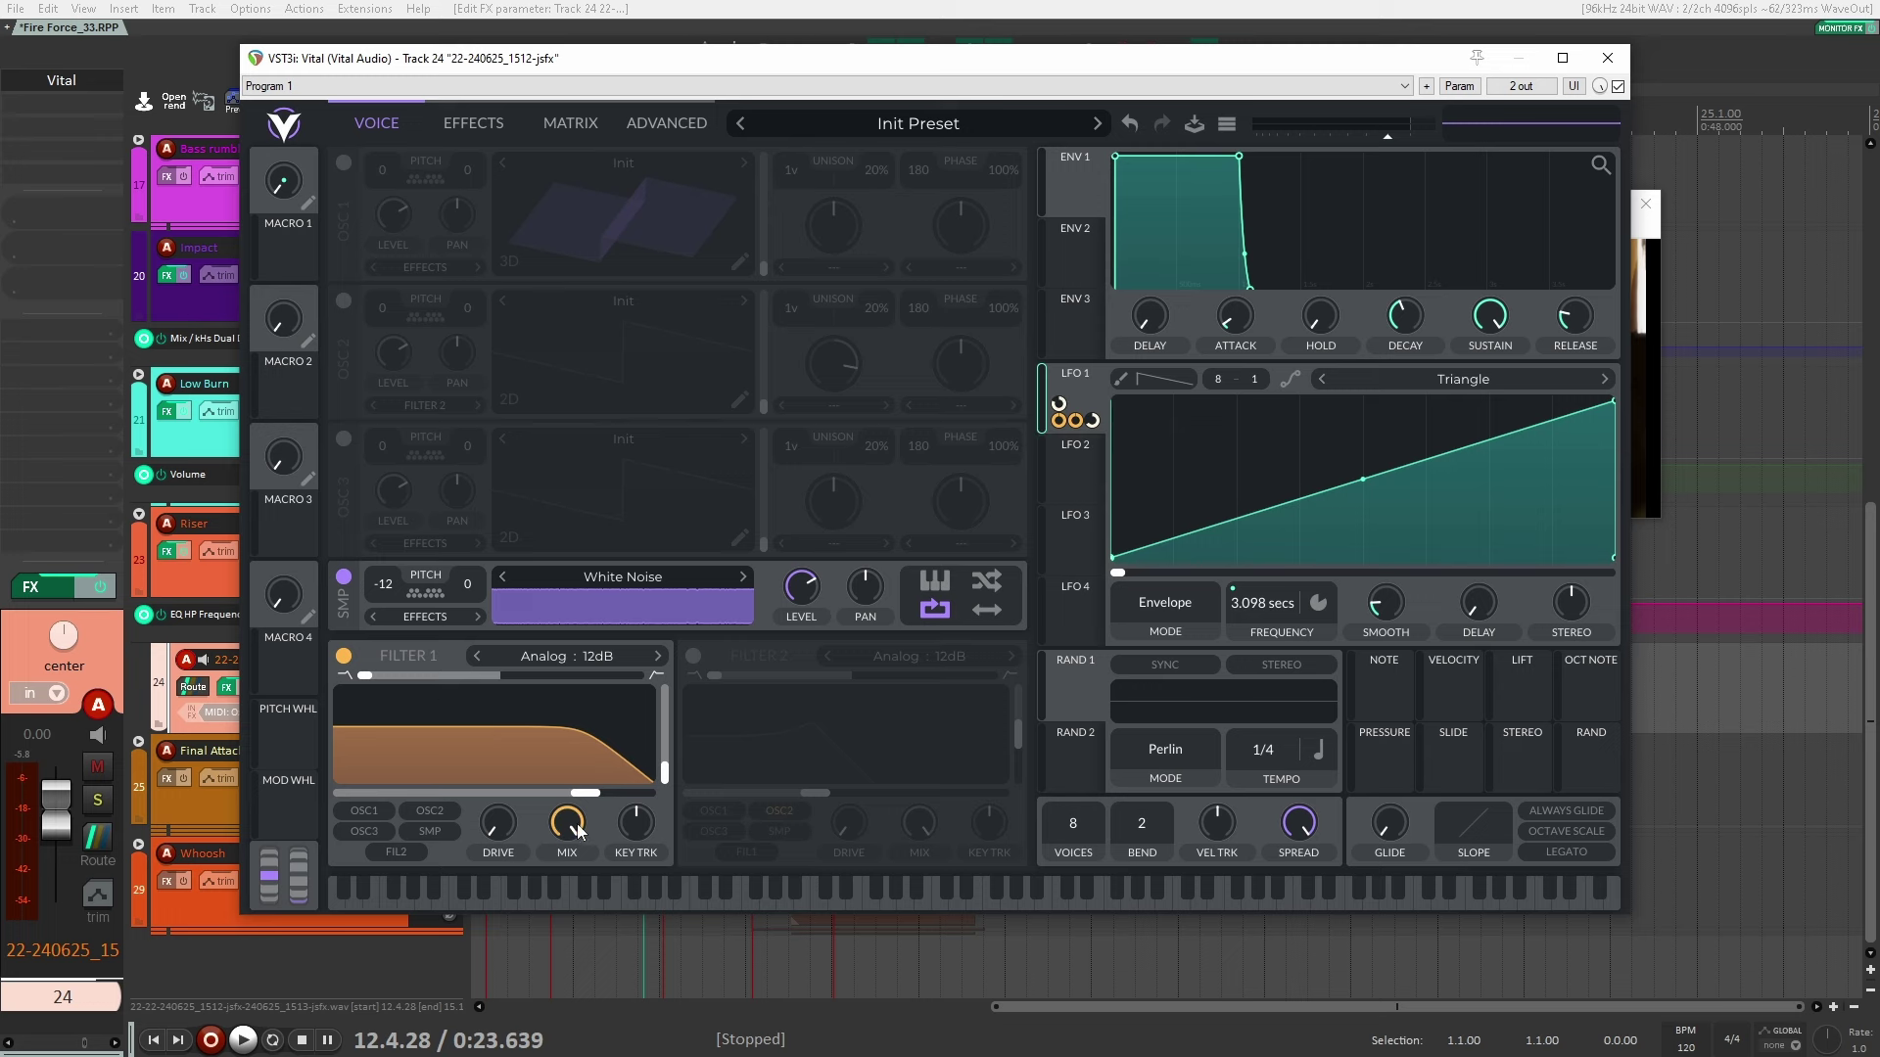
left_click(473, 123)
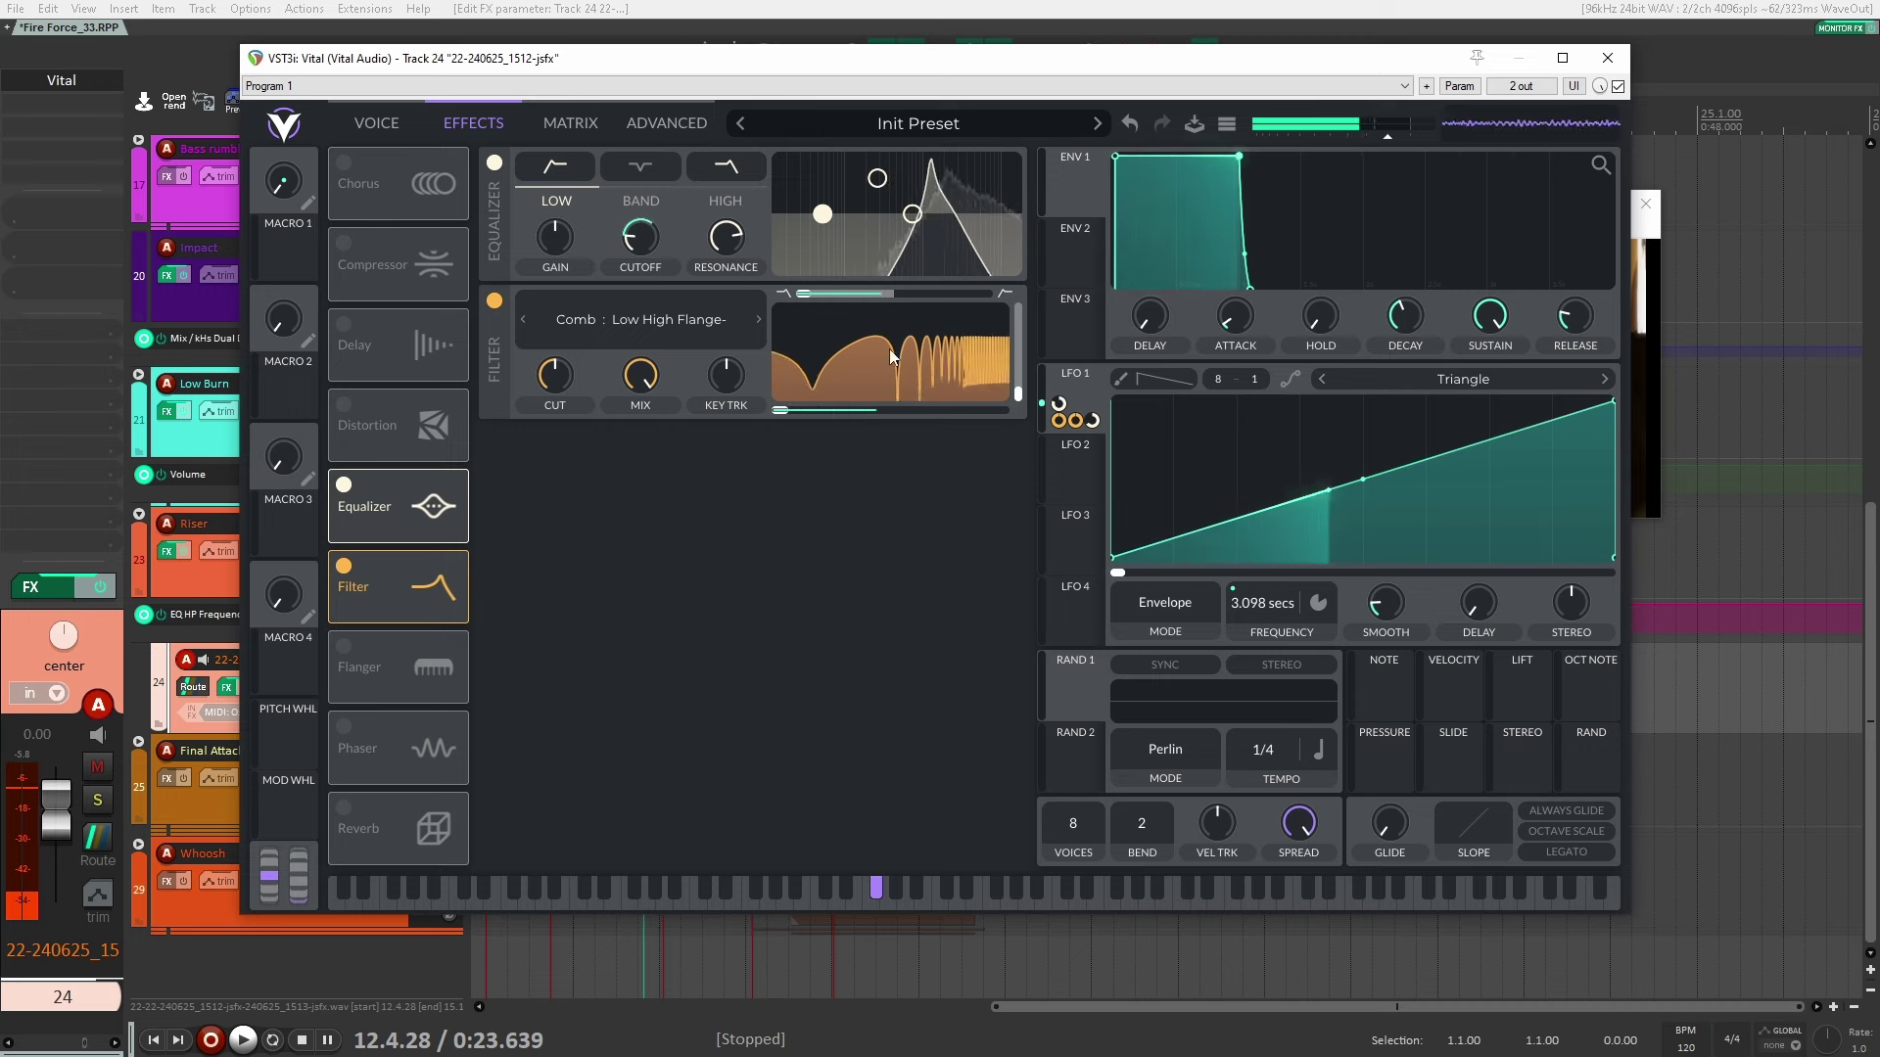
left_click(388, 122)
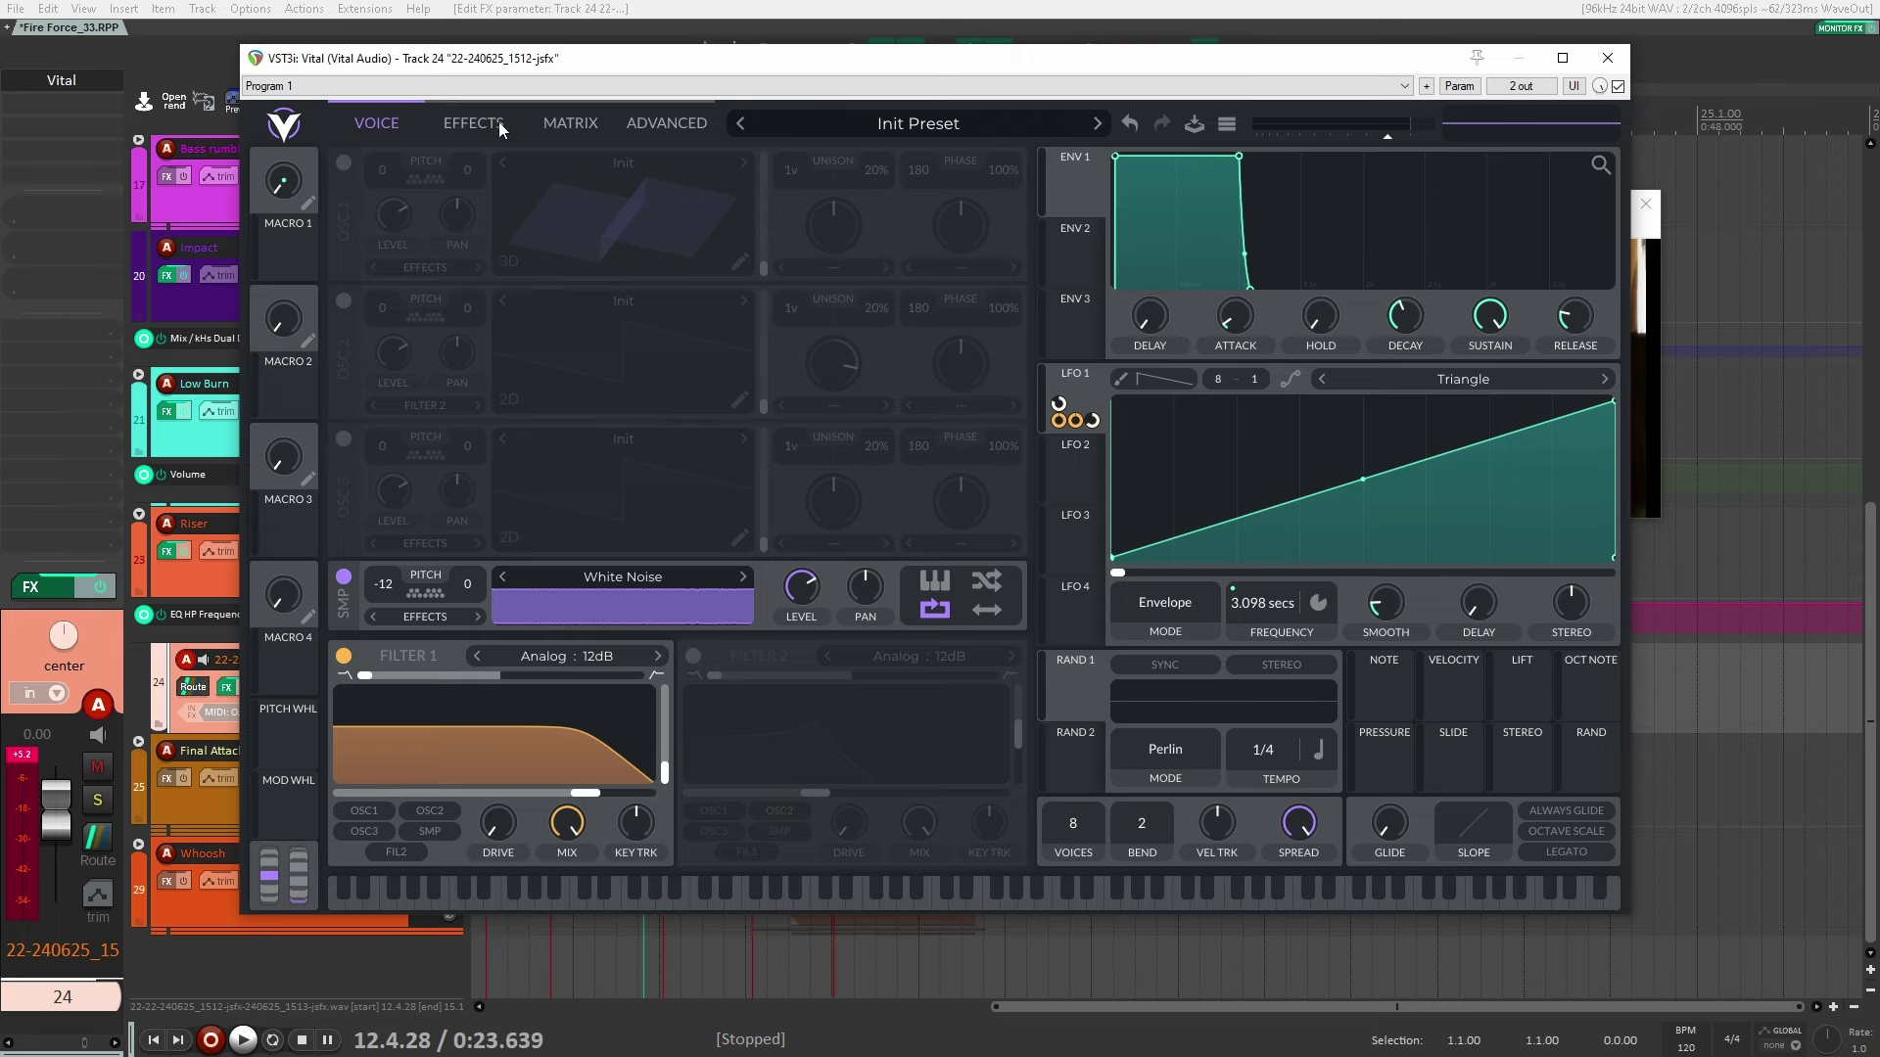
left_click(1607, 58)
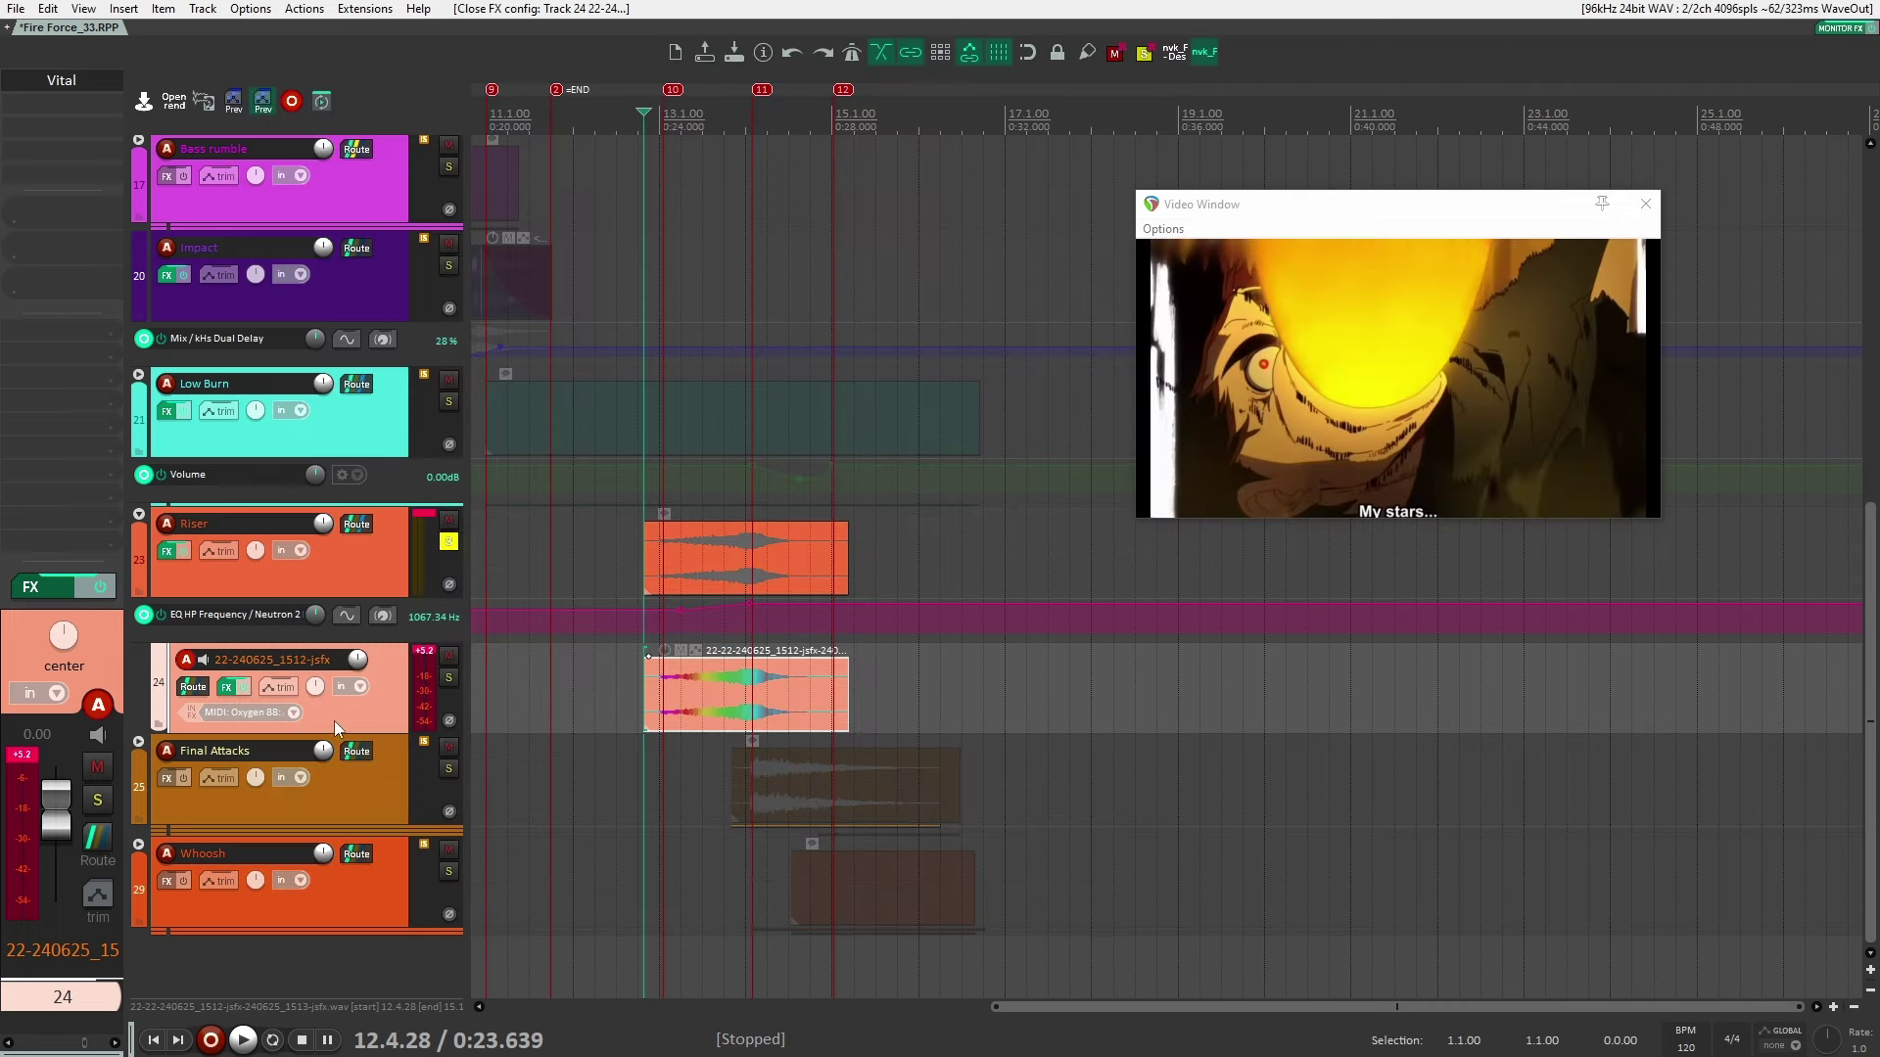
Move the solo from the Riser folder to track 24, play its clip from the start, stop and unsolo it
left_click(372, 573)
left_click(388, 701)
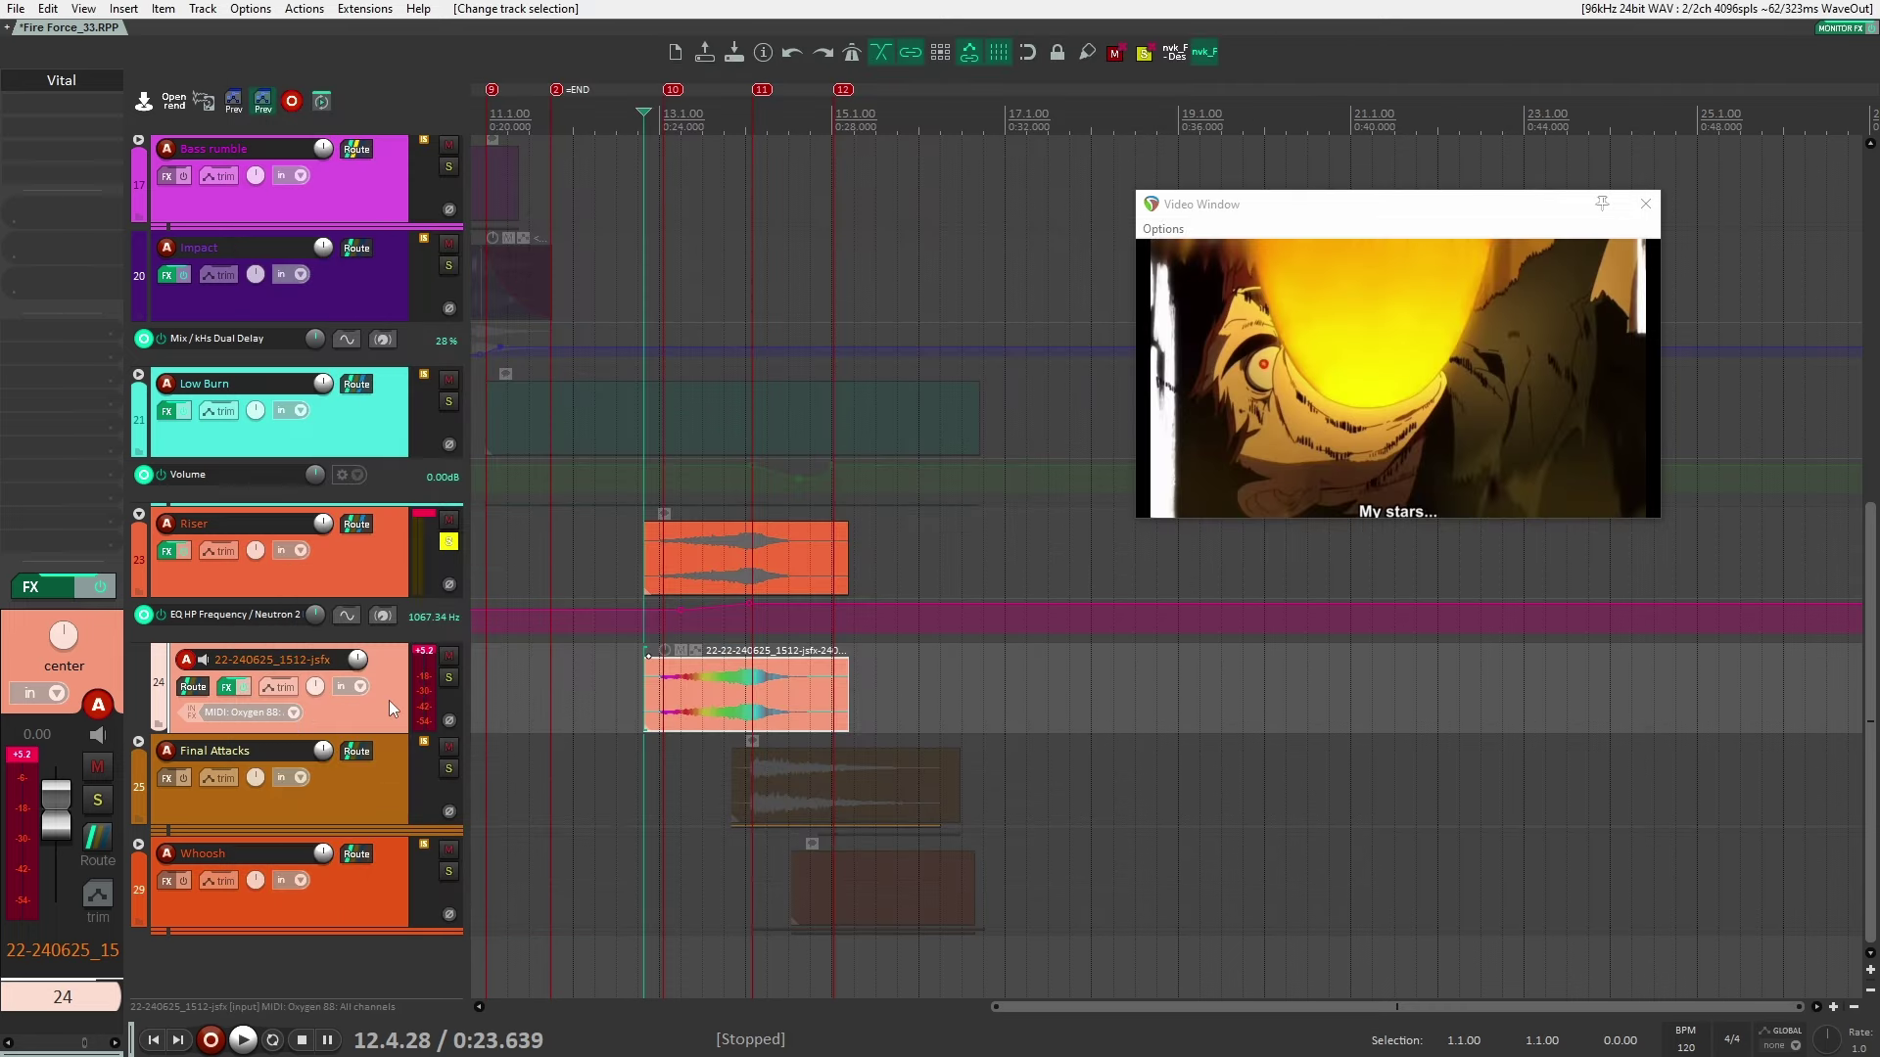
left_click(449, 541)
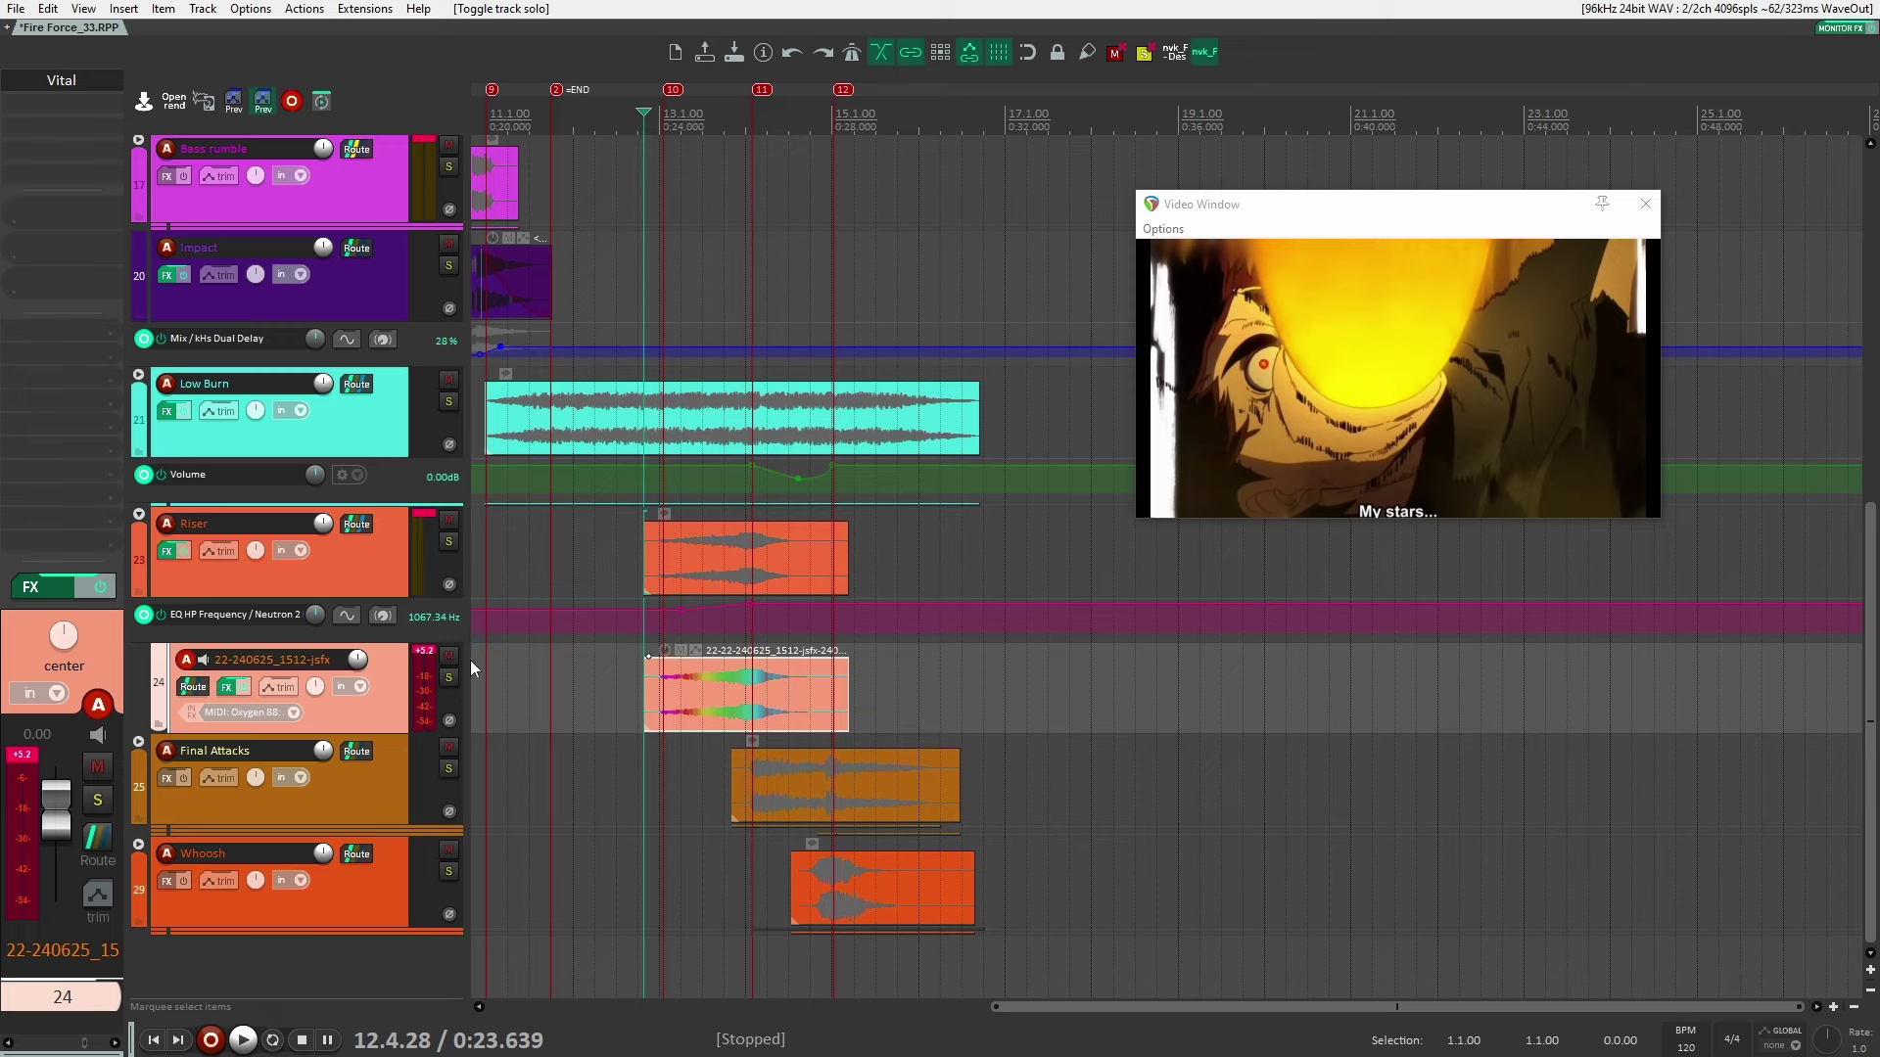
left_click(449, 677)
key("space")
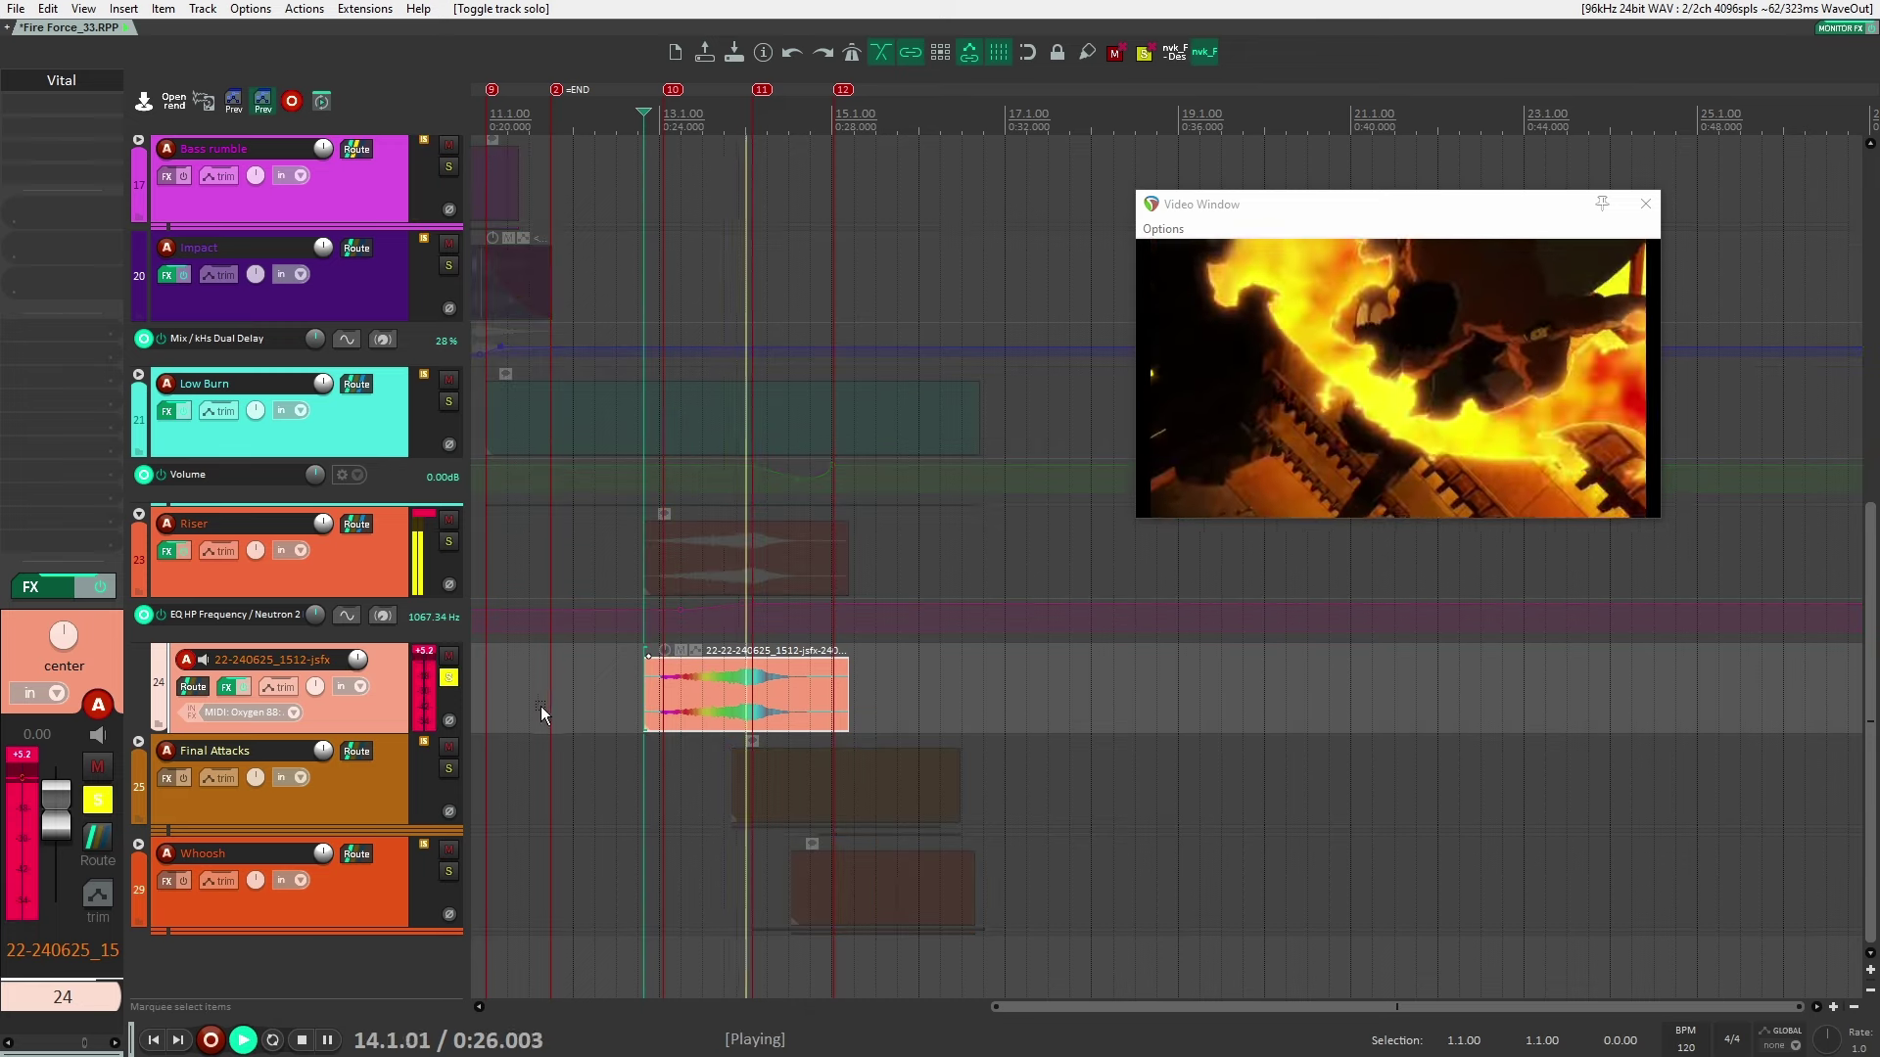
key("space")
left_click(449, 677)
Collapse the Riser folder and expand the Final Attacks folder to show its child tracks
left_click(139, 514)
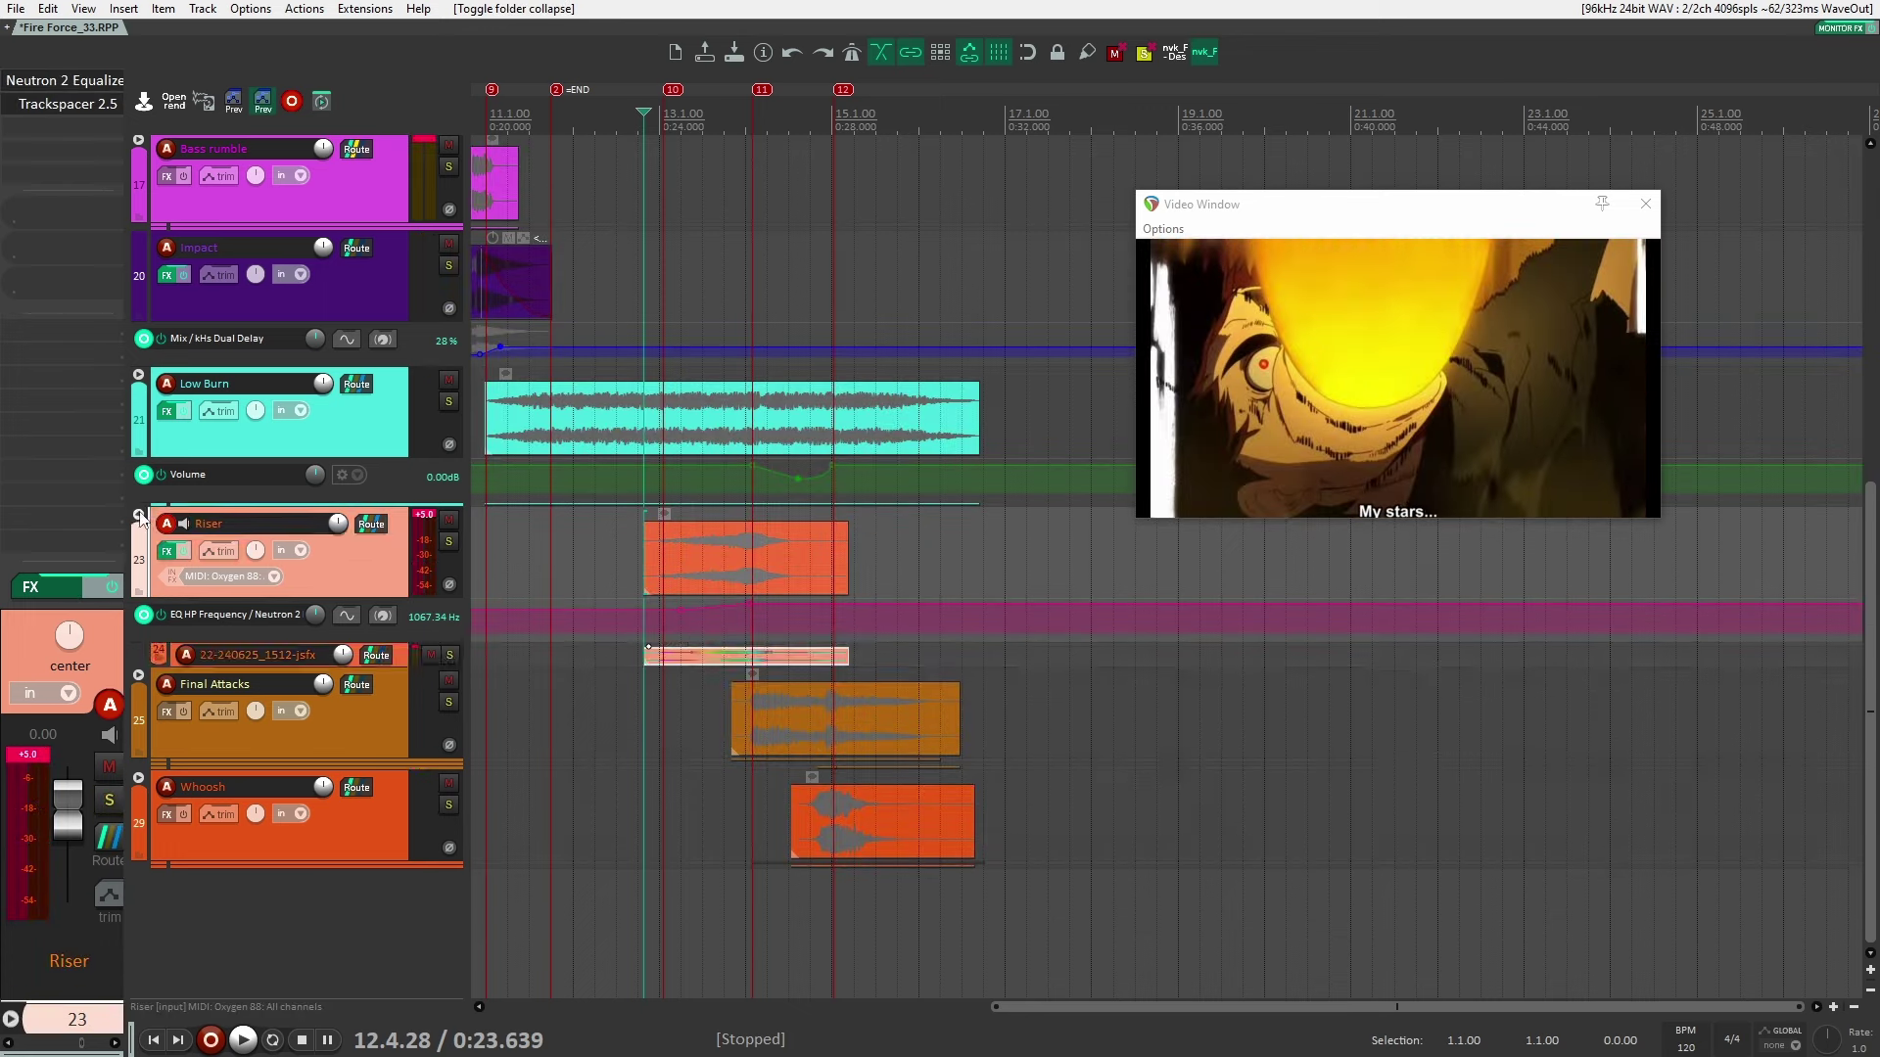
left_click(139, 514)
left_click(138, 654)
scroll(372, 681, "down", 5)
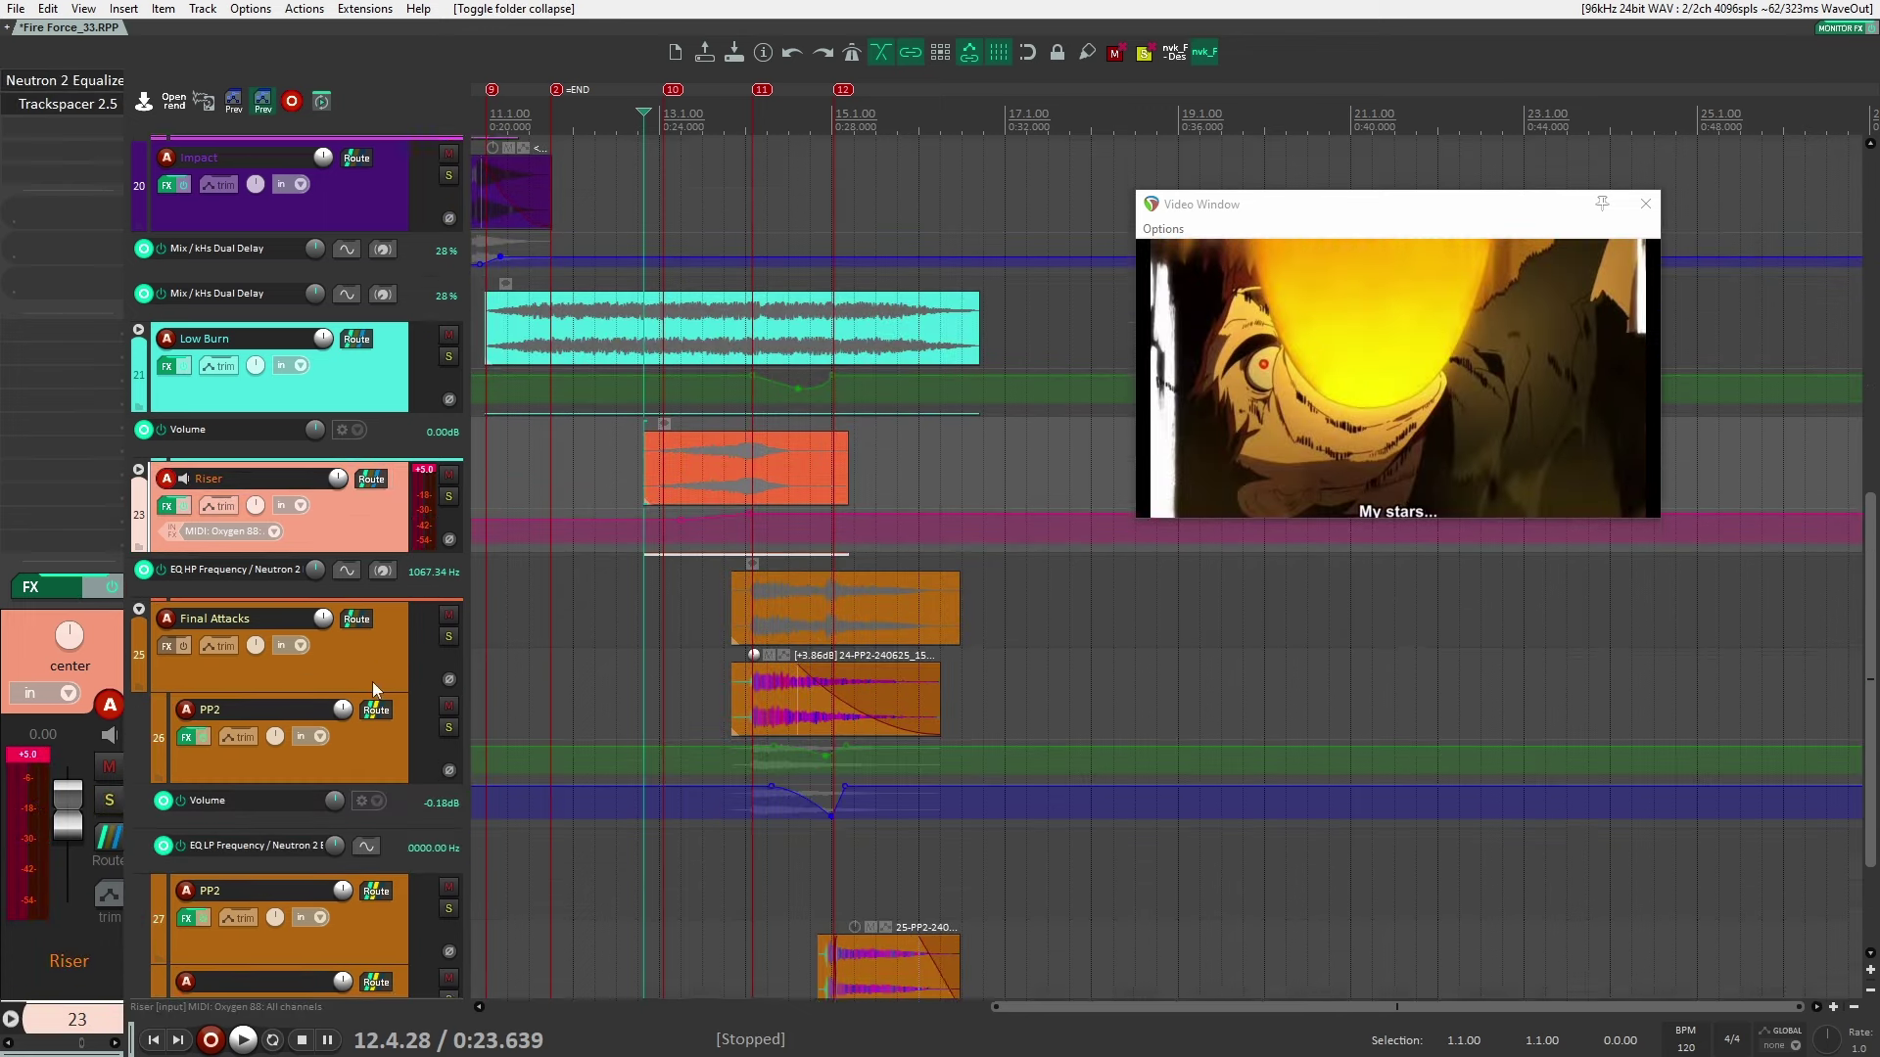
Solo the Final Attacks folder, play from just before its clip against the video, stop and unsolo it
left_click(448, 418)
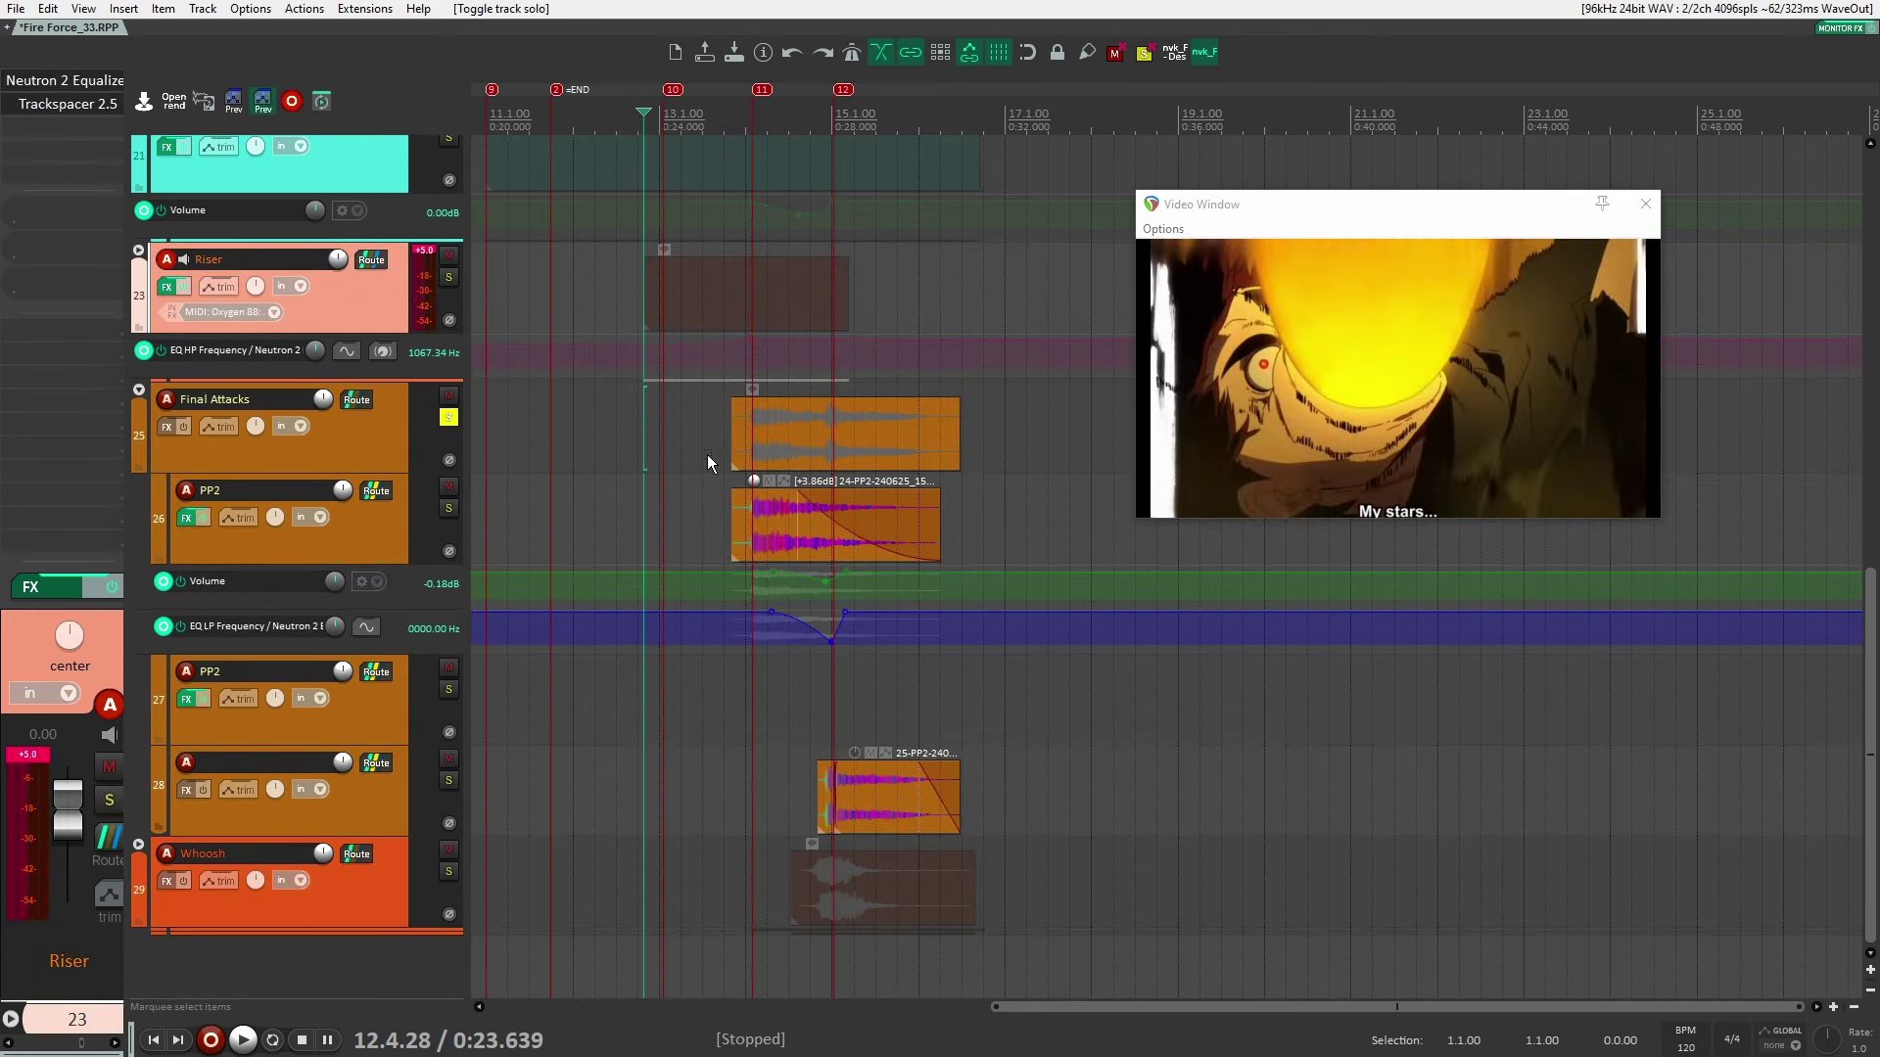
left_click(709, 445)
key("space")
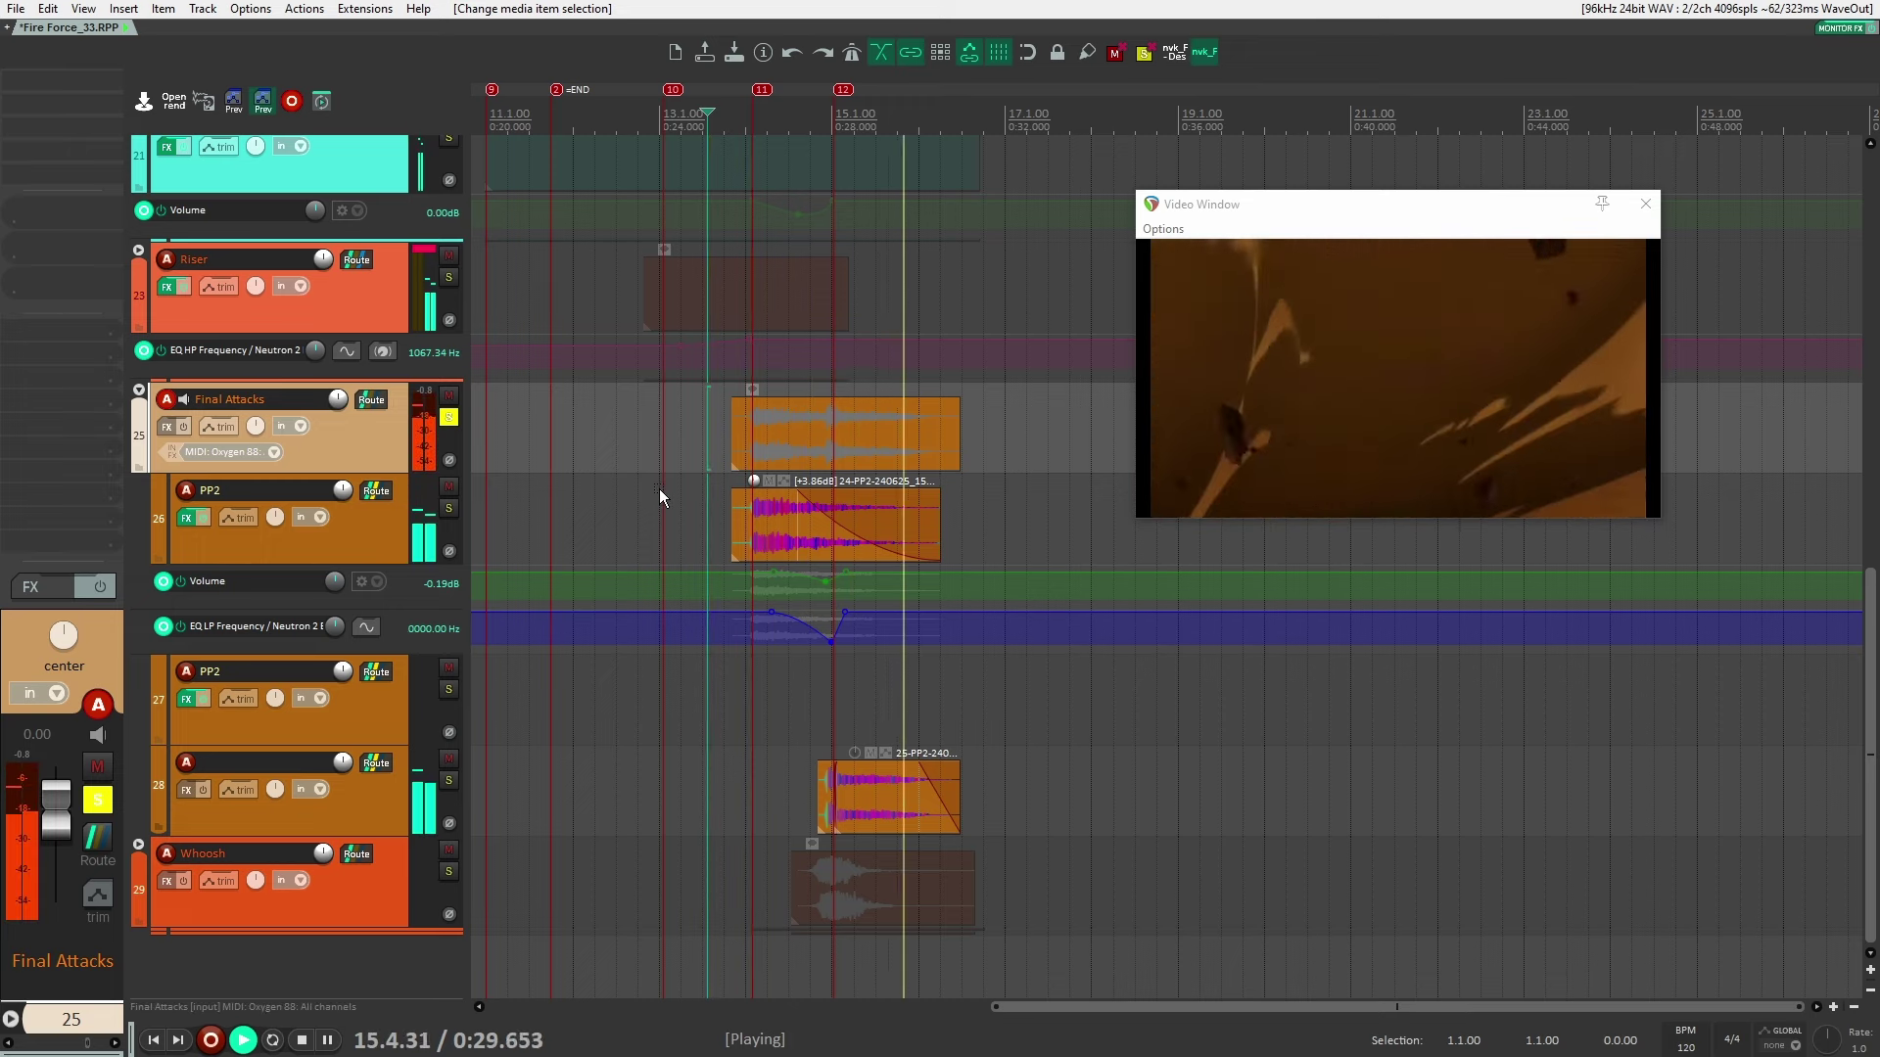
key("space")
left_click(449, 418)
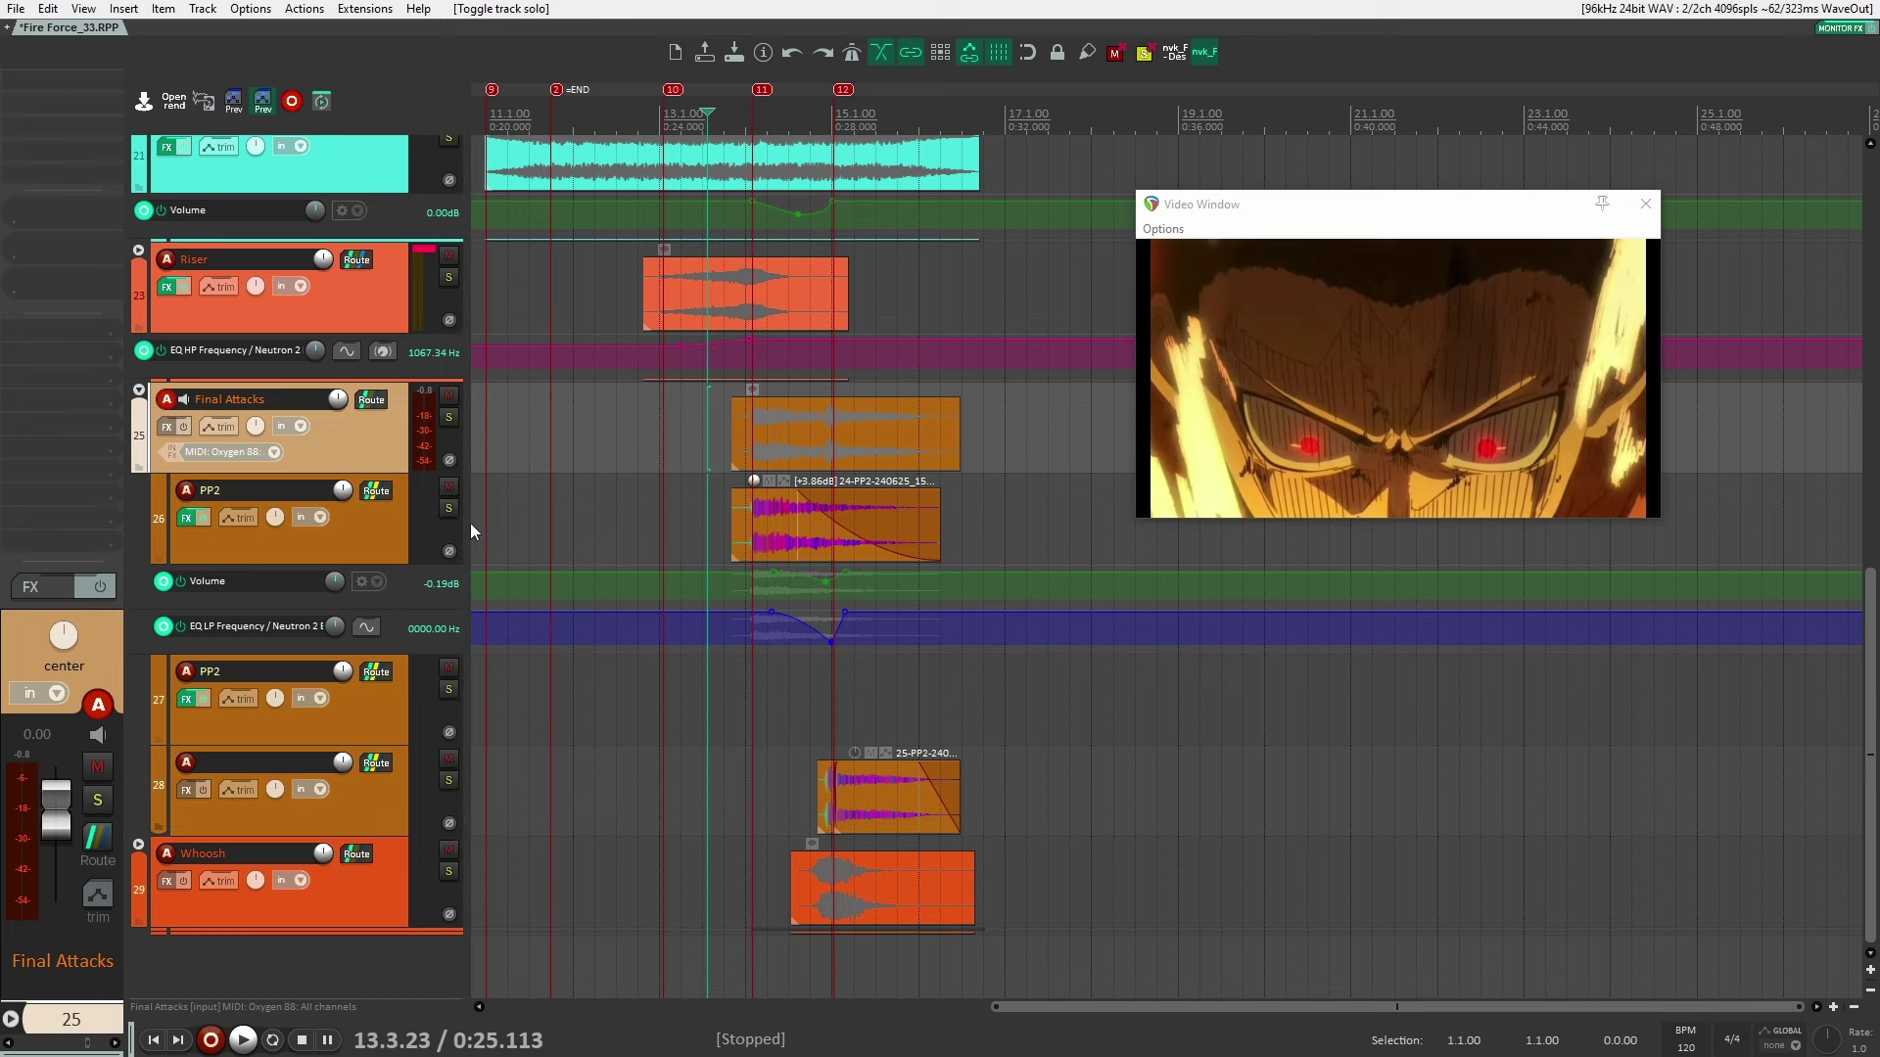
Show Phase Plant on the PP2 track 26, examine its sample group, Filter, Shaper and Disperser, and close its window
left_click(366, 530)
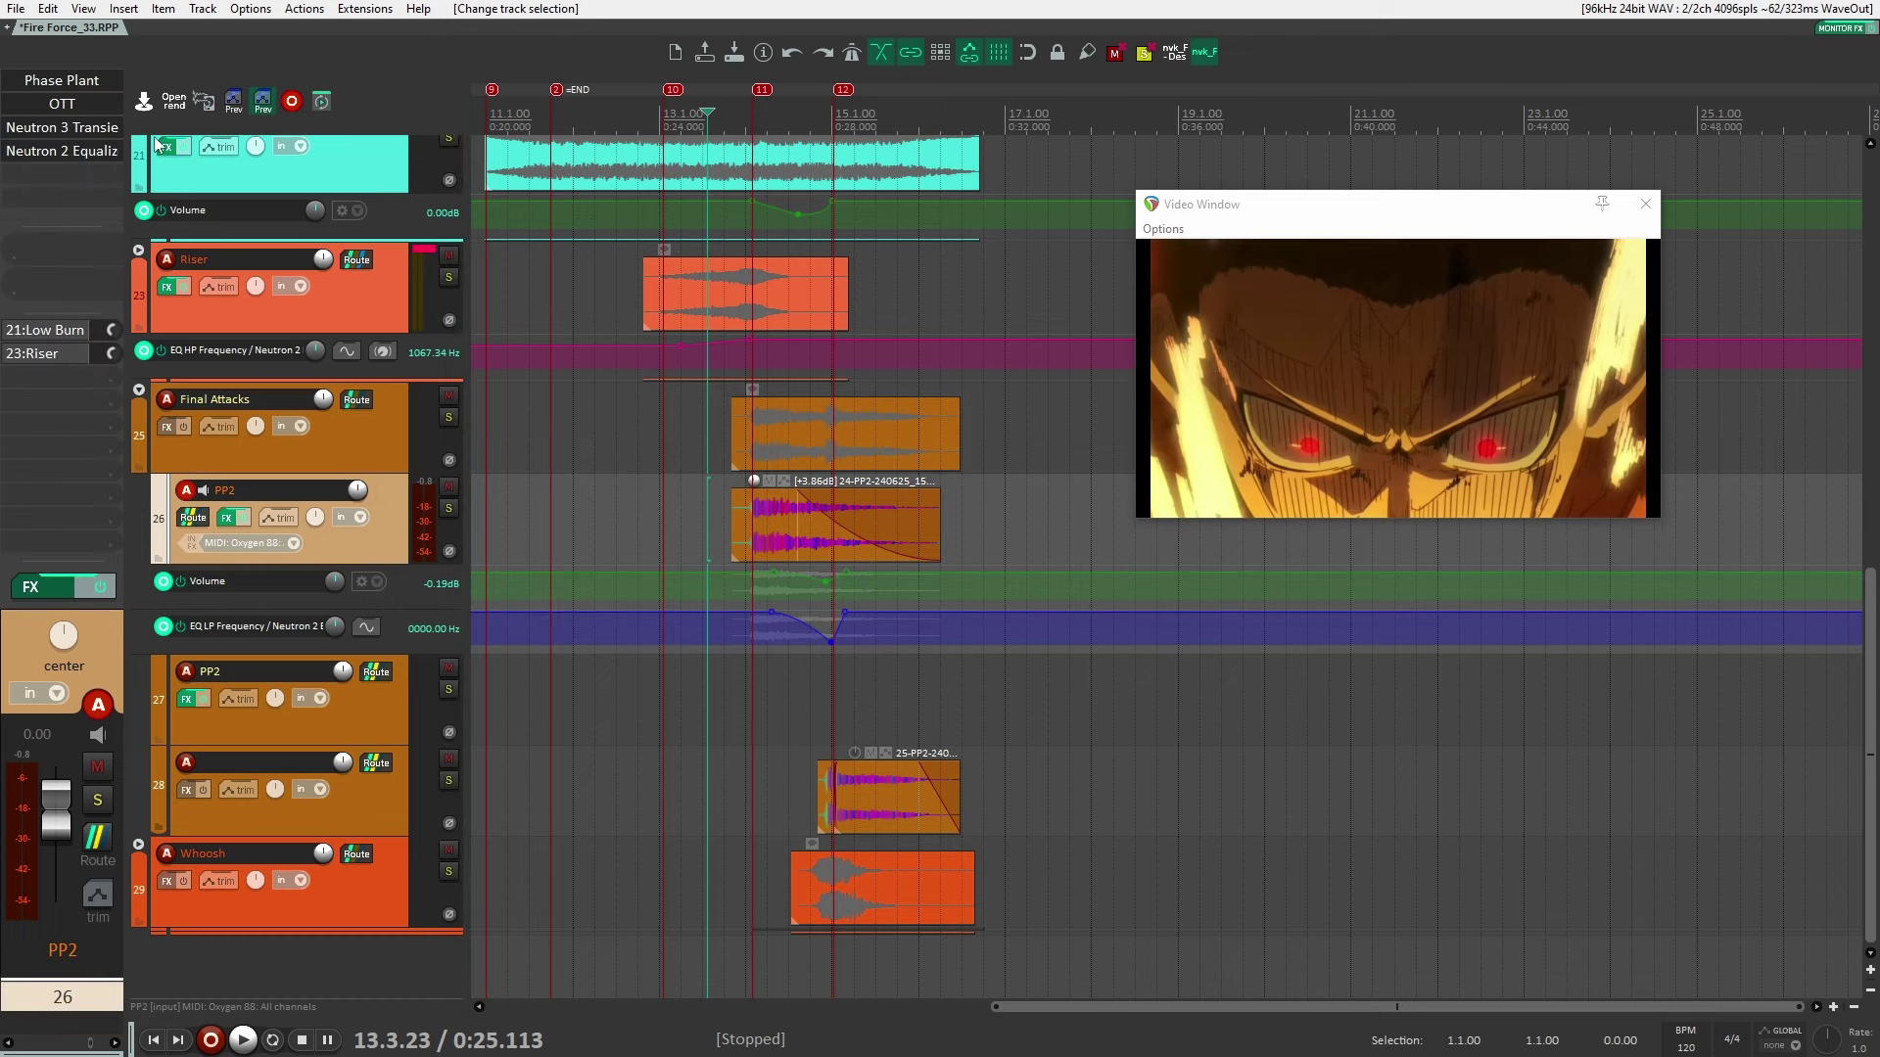
left_click(60, 84)
left_click_drag(784, 61, 707, 79)
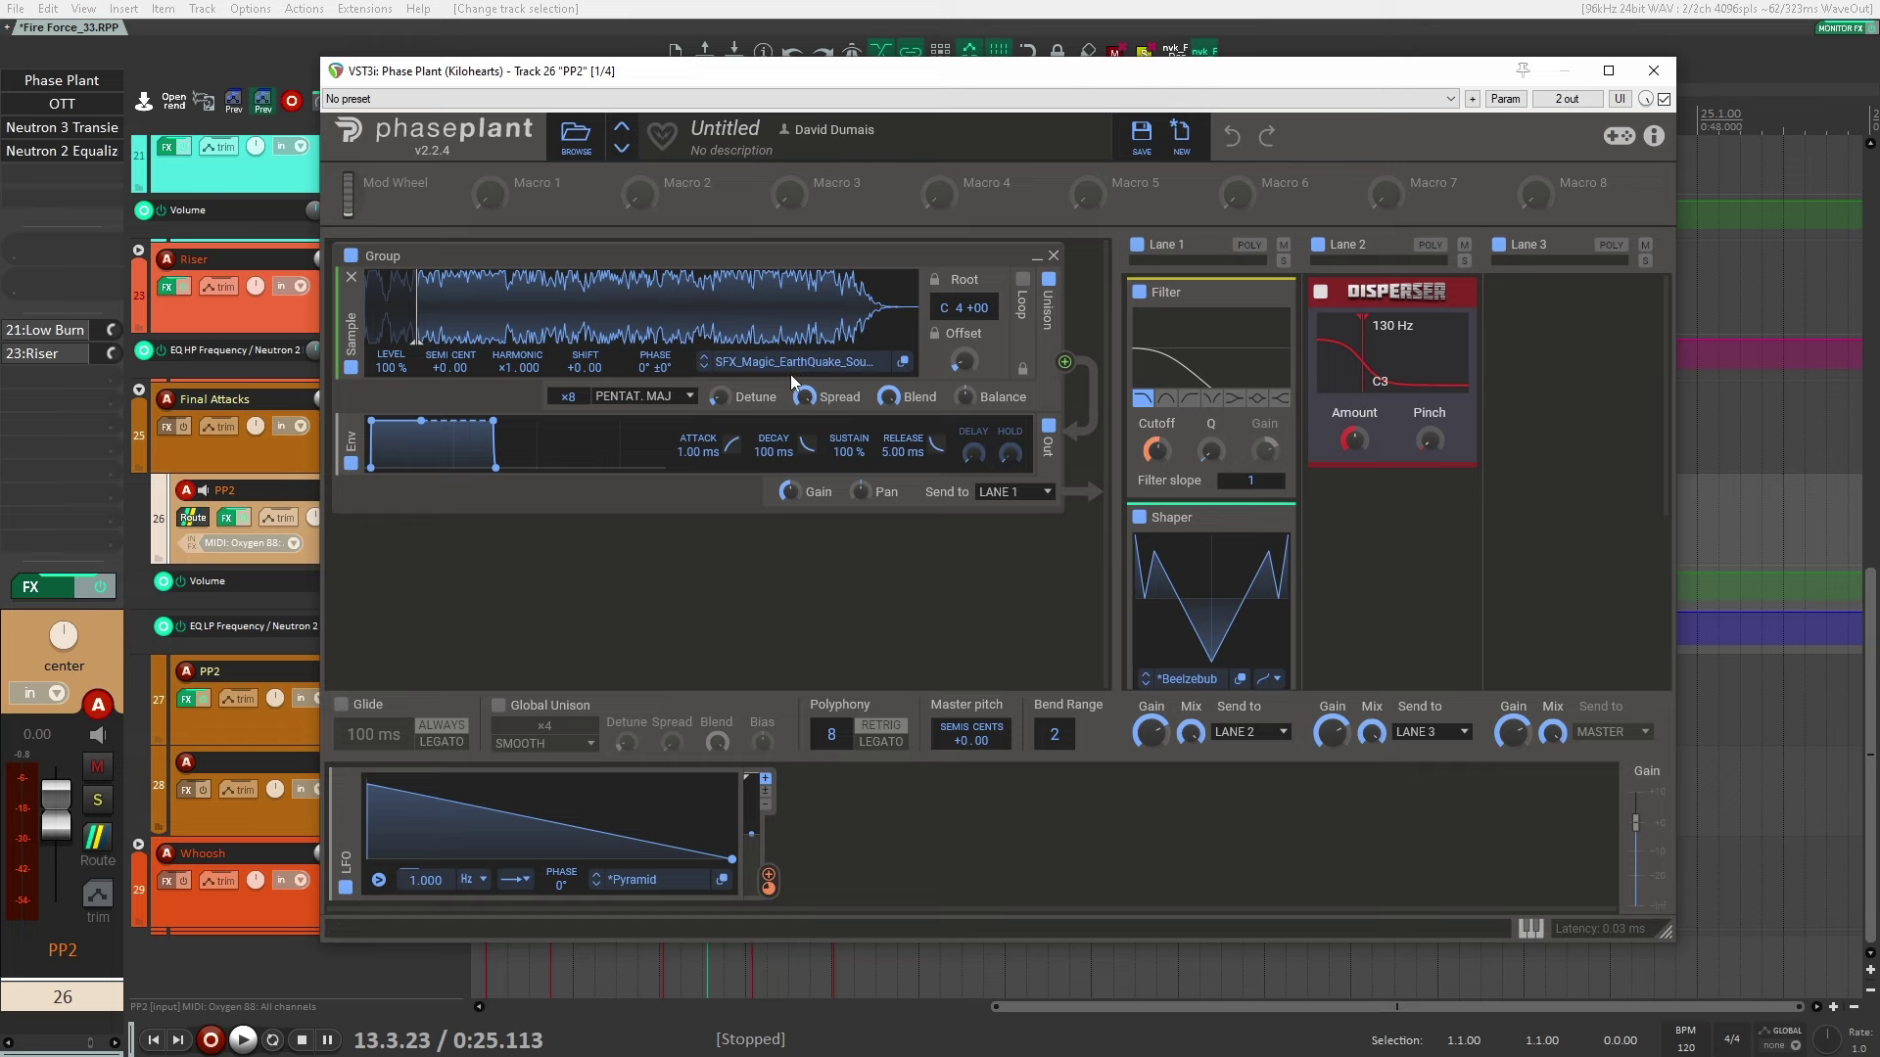
left_click_drag(938, 81, 987, 26)
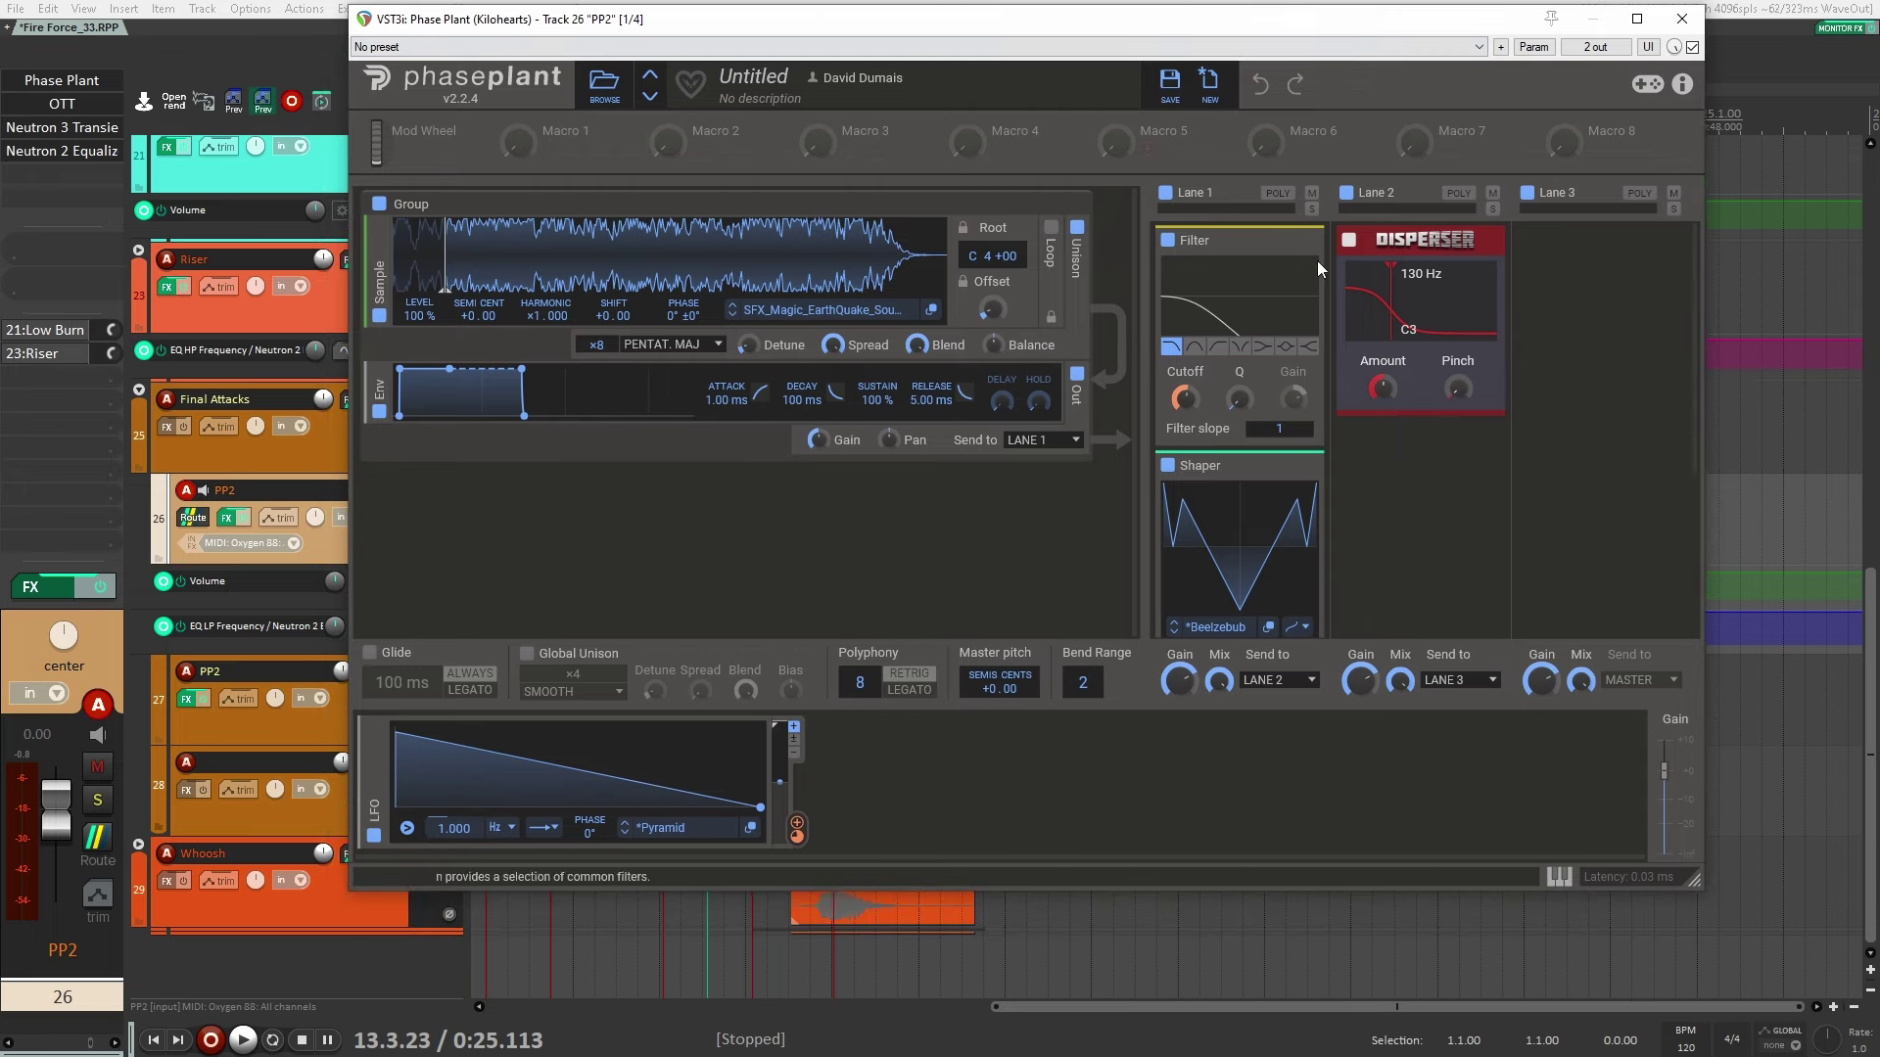
scroll(1335, 474, "down", 3)
scroll(1235, 462, "up", 3)
scroll(1250, 424, "down", 4)
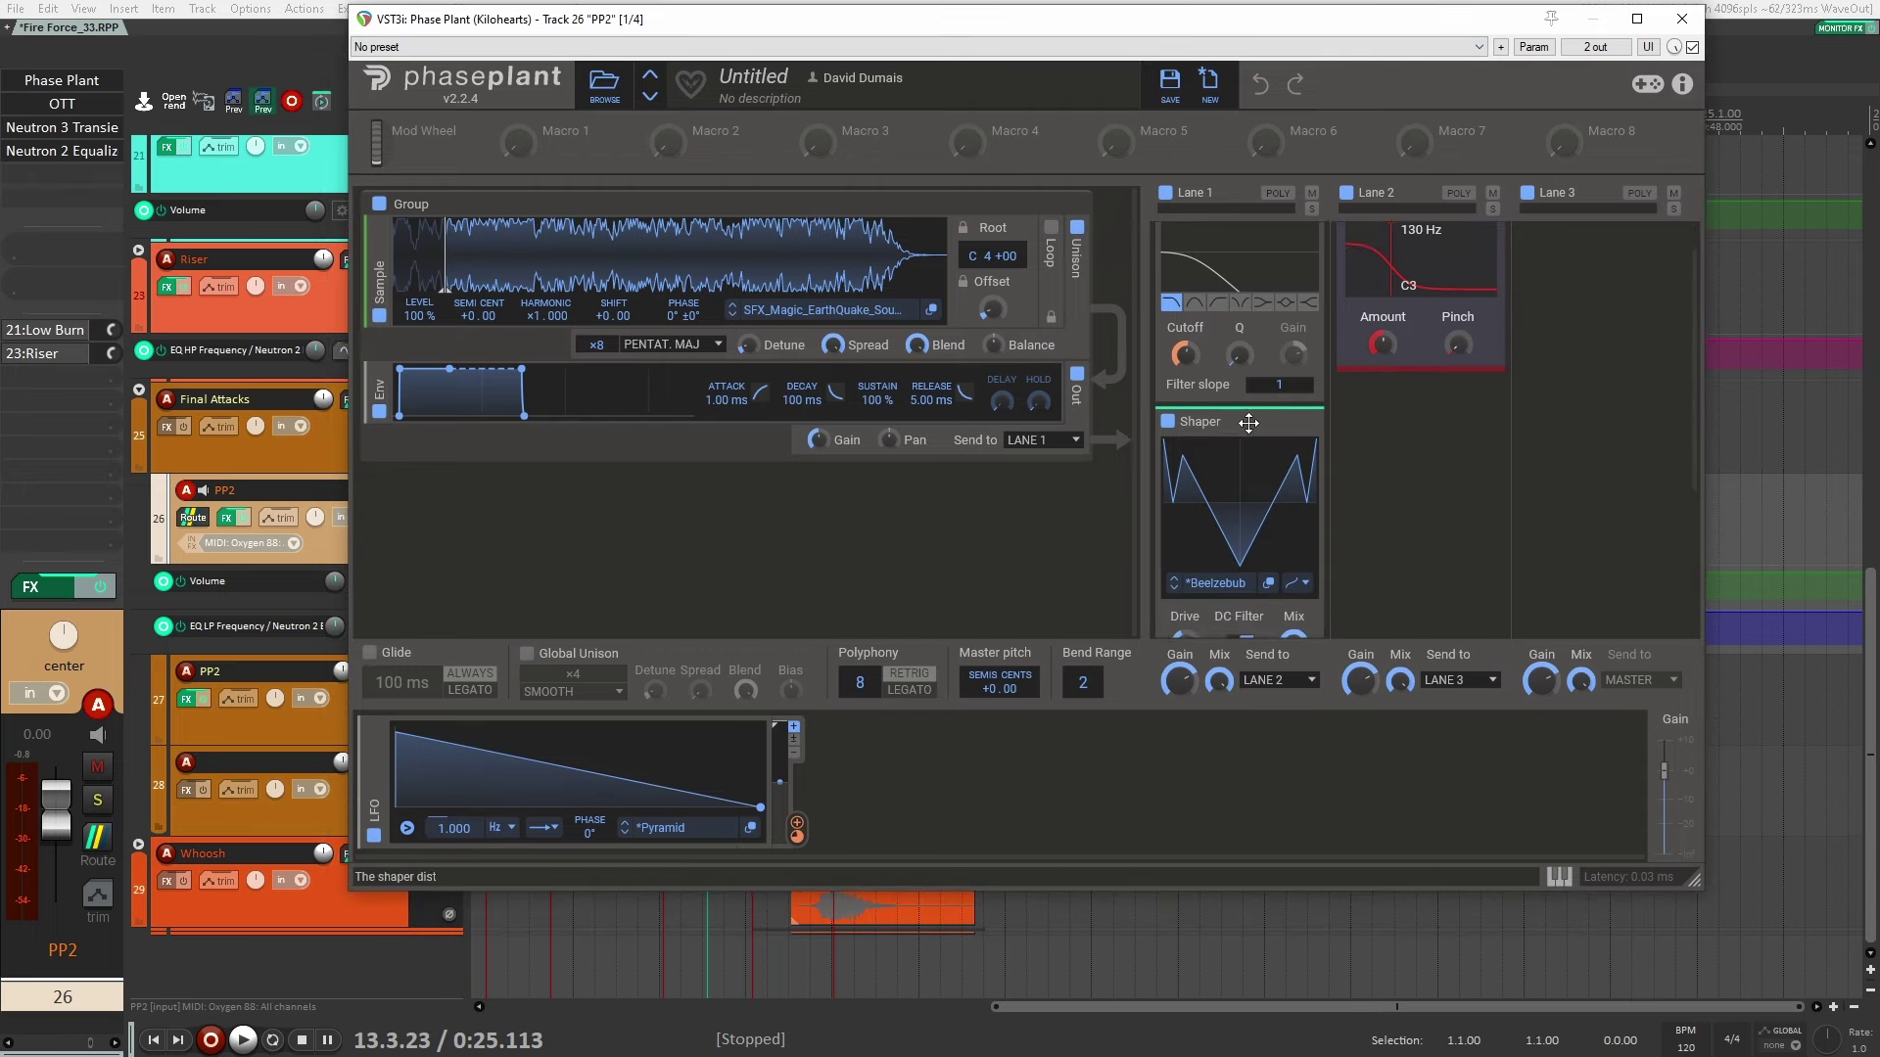
scroll(1363, 466, "up", 4)
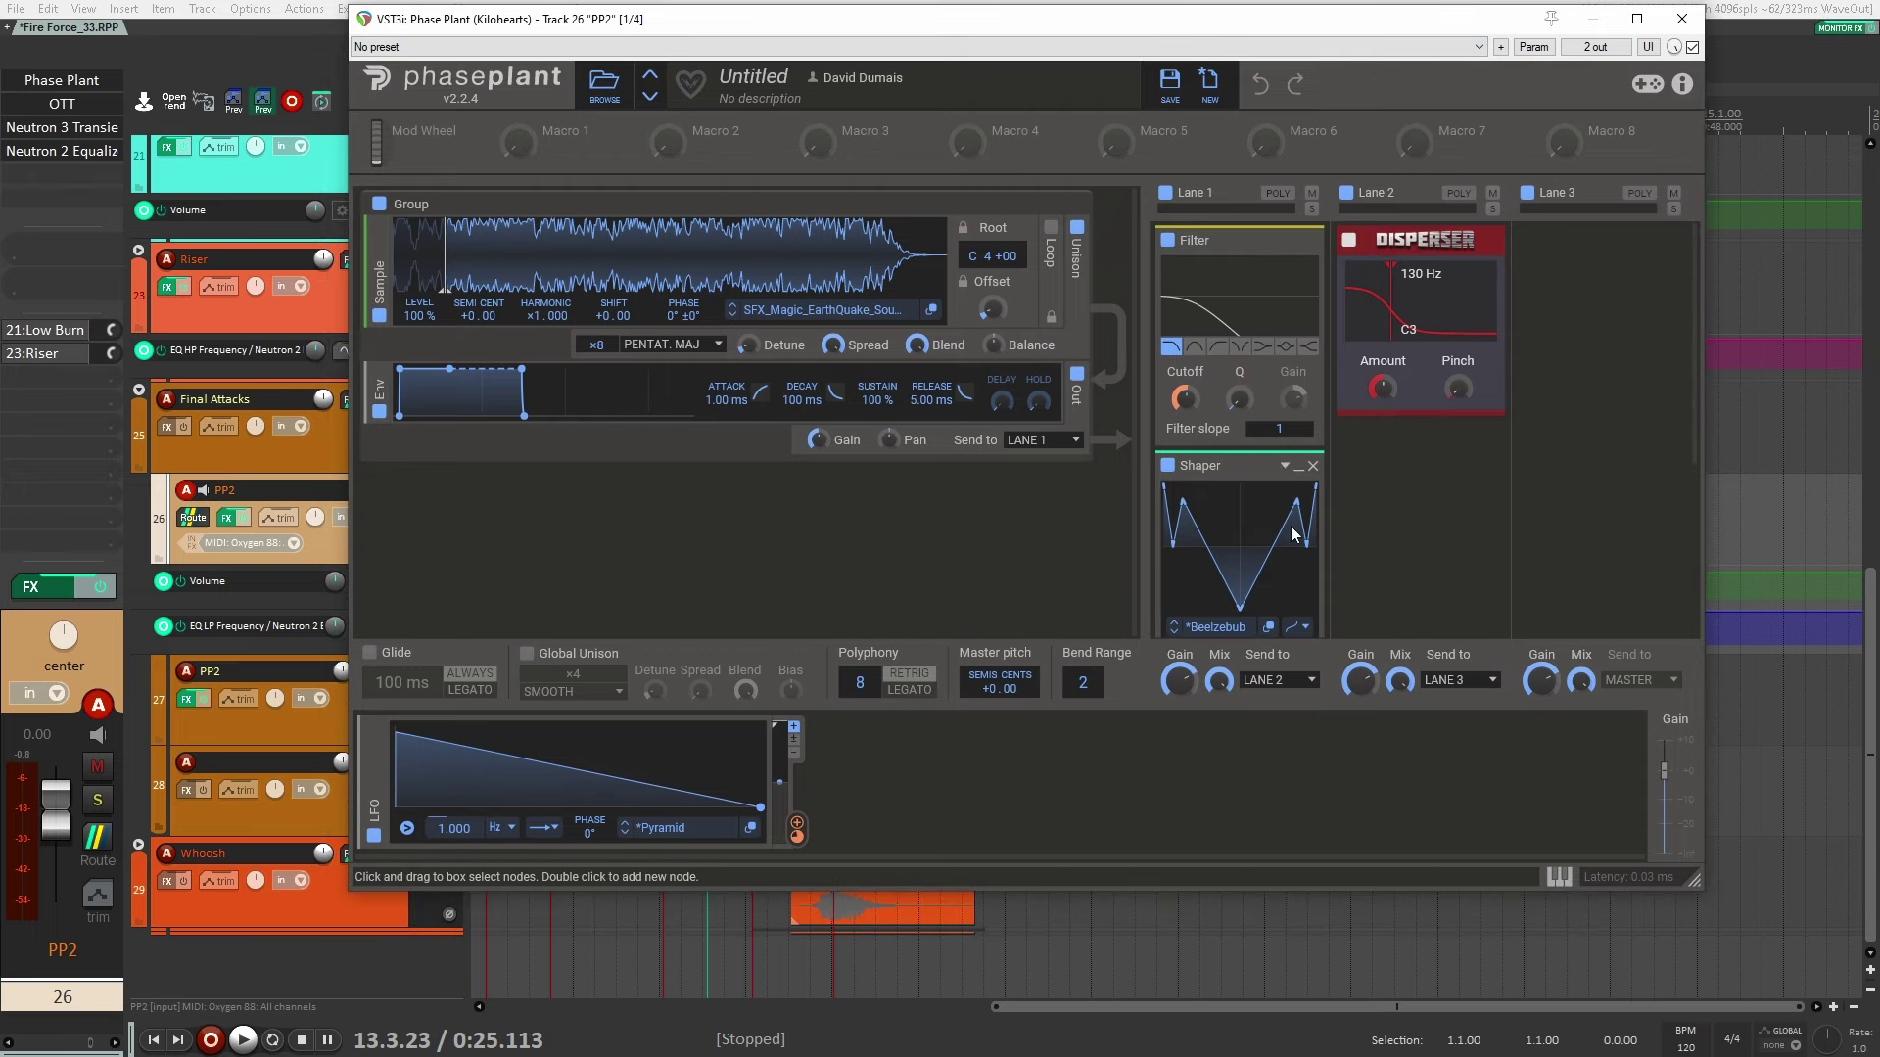
left_click(1682, 20)
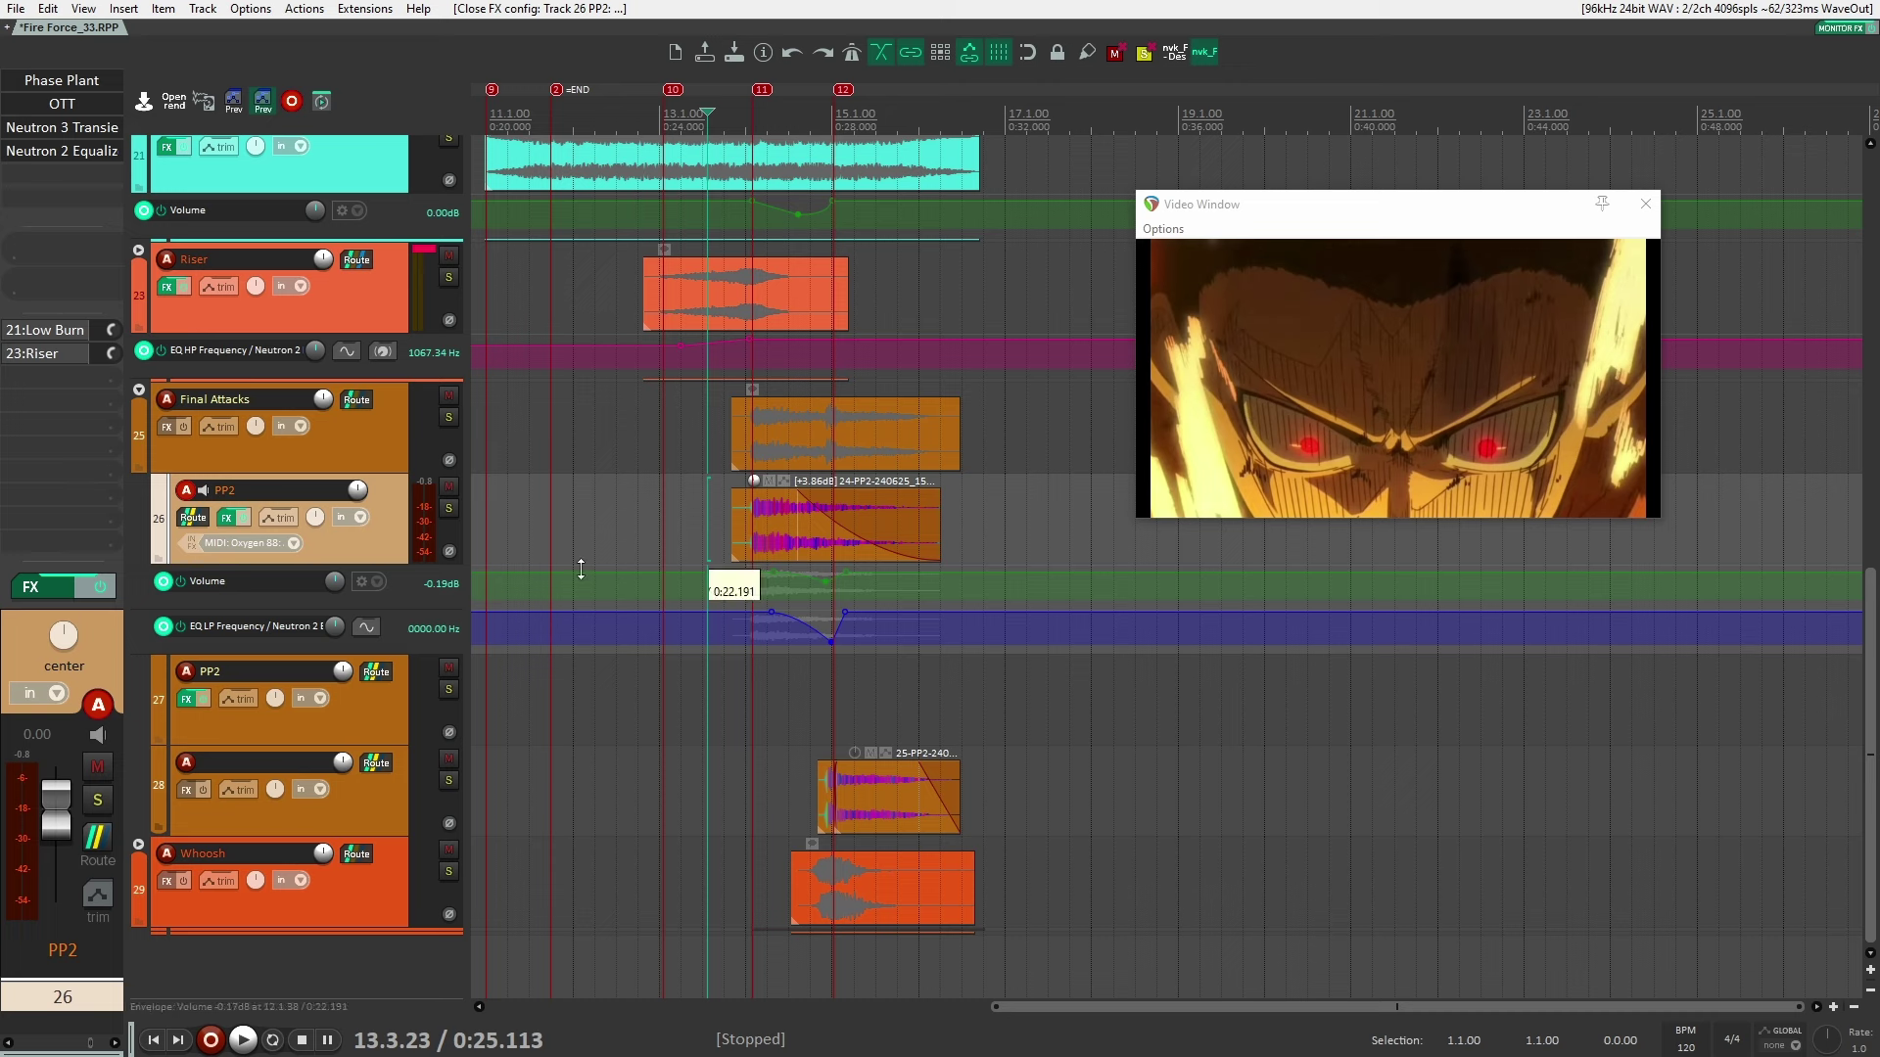
Bypass the Neutron 2 Equalizer, Neutron 3 Transient and OTT plug-ins on the PP2 track 26
left_click(52, 149, "shift")
left_click(53, 128, "shift")
left_click(59, 110, "shift")
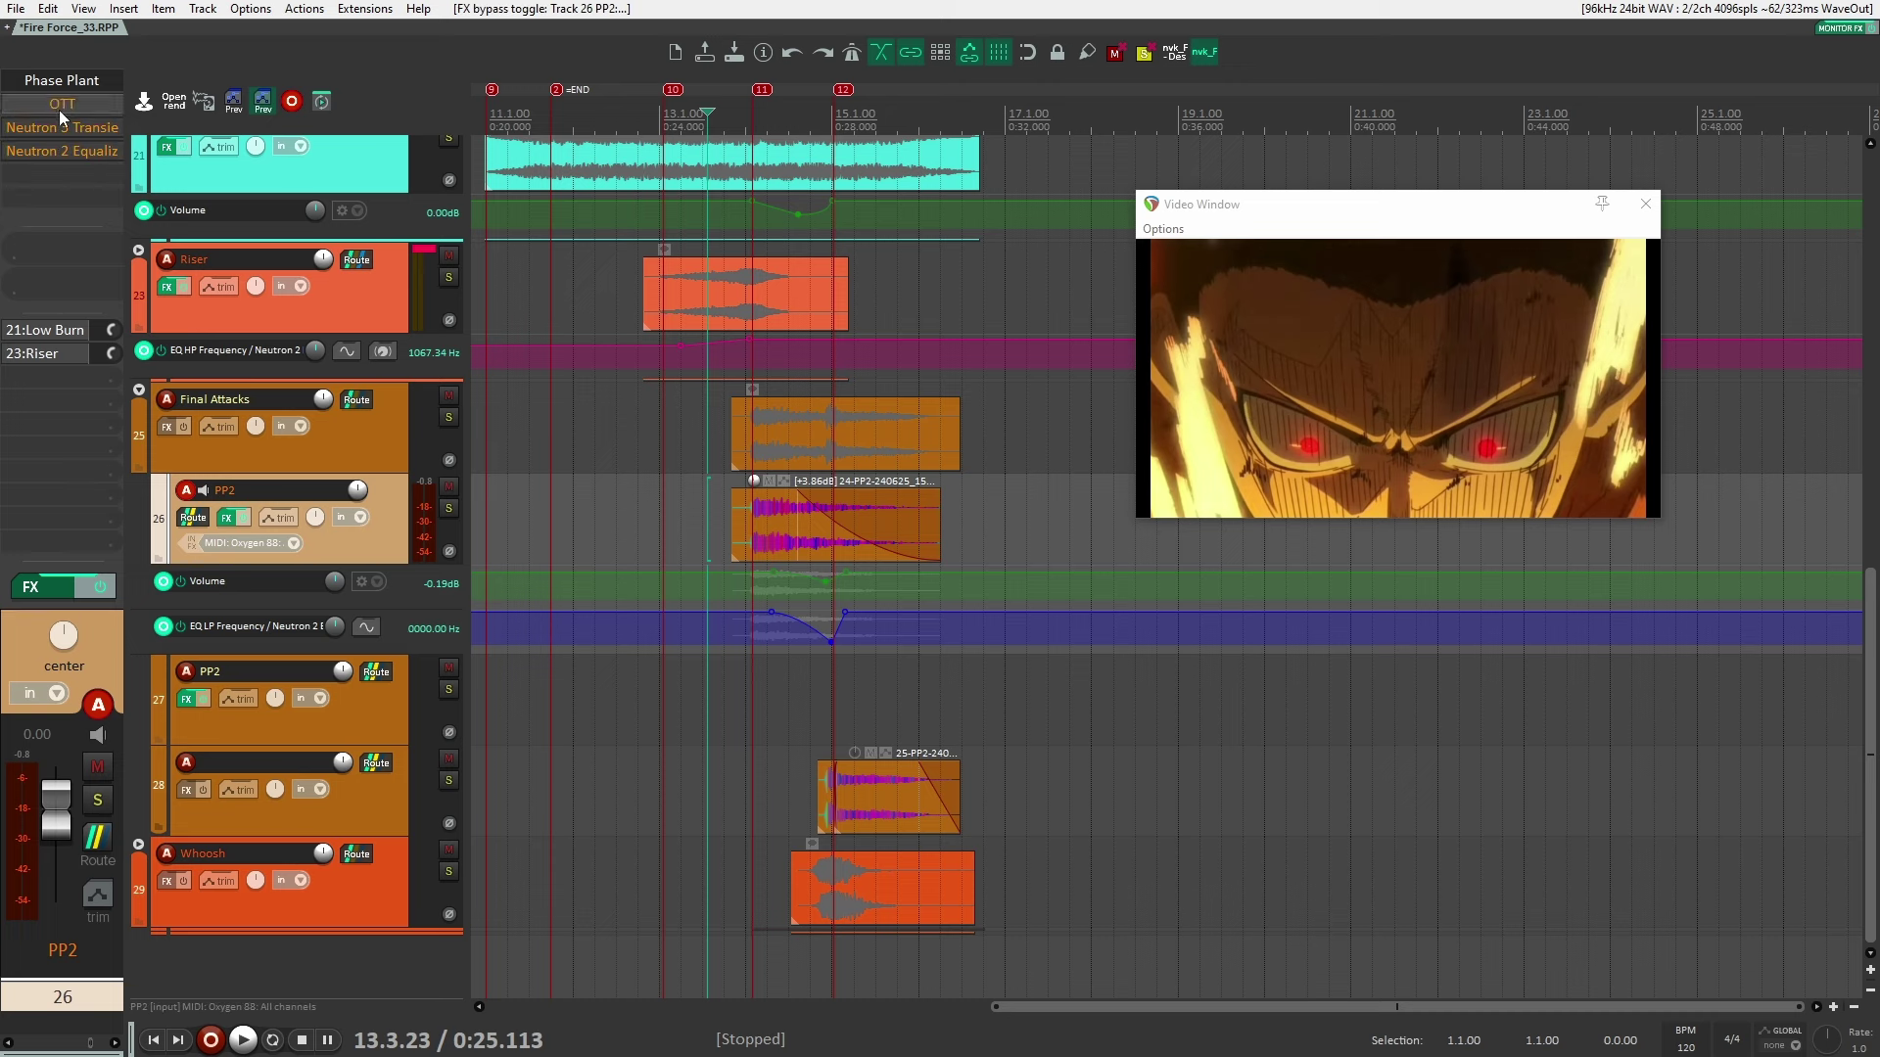
Solo the PP2 track 26 with its effects bypassed, play it against the video, stop and unsolo it
left_click(448, 511)
key("space")
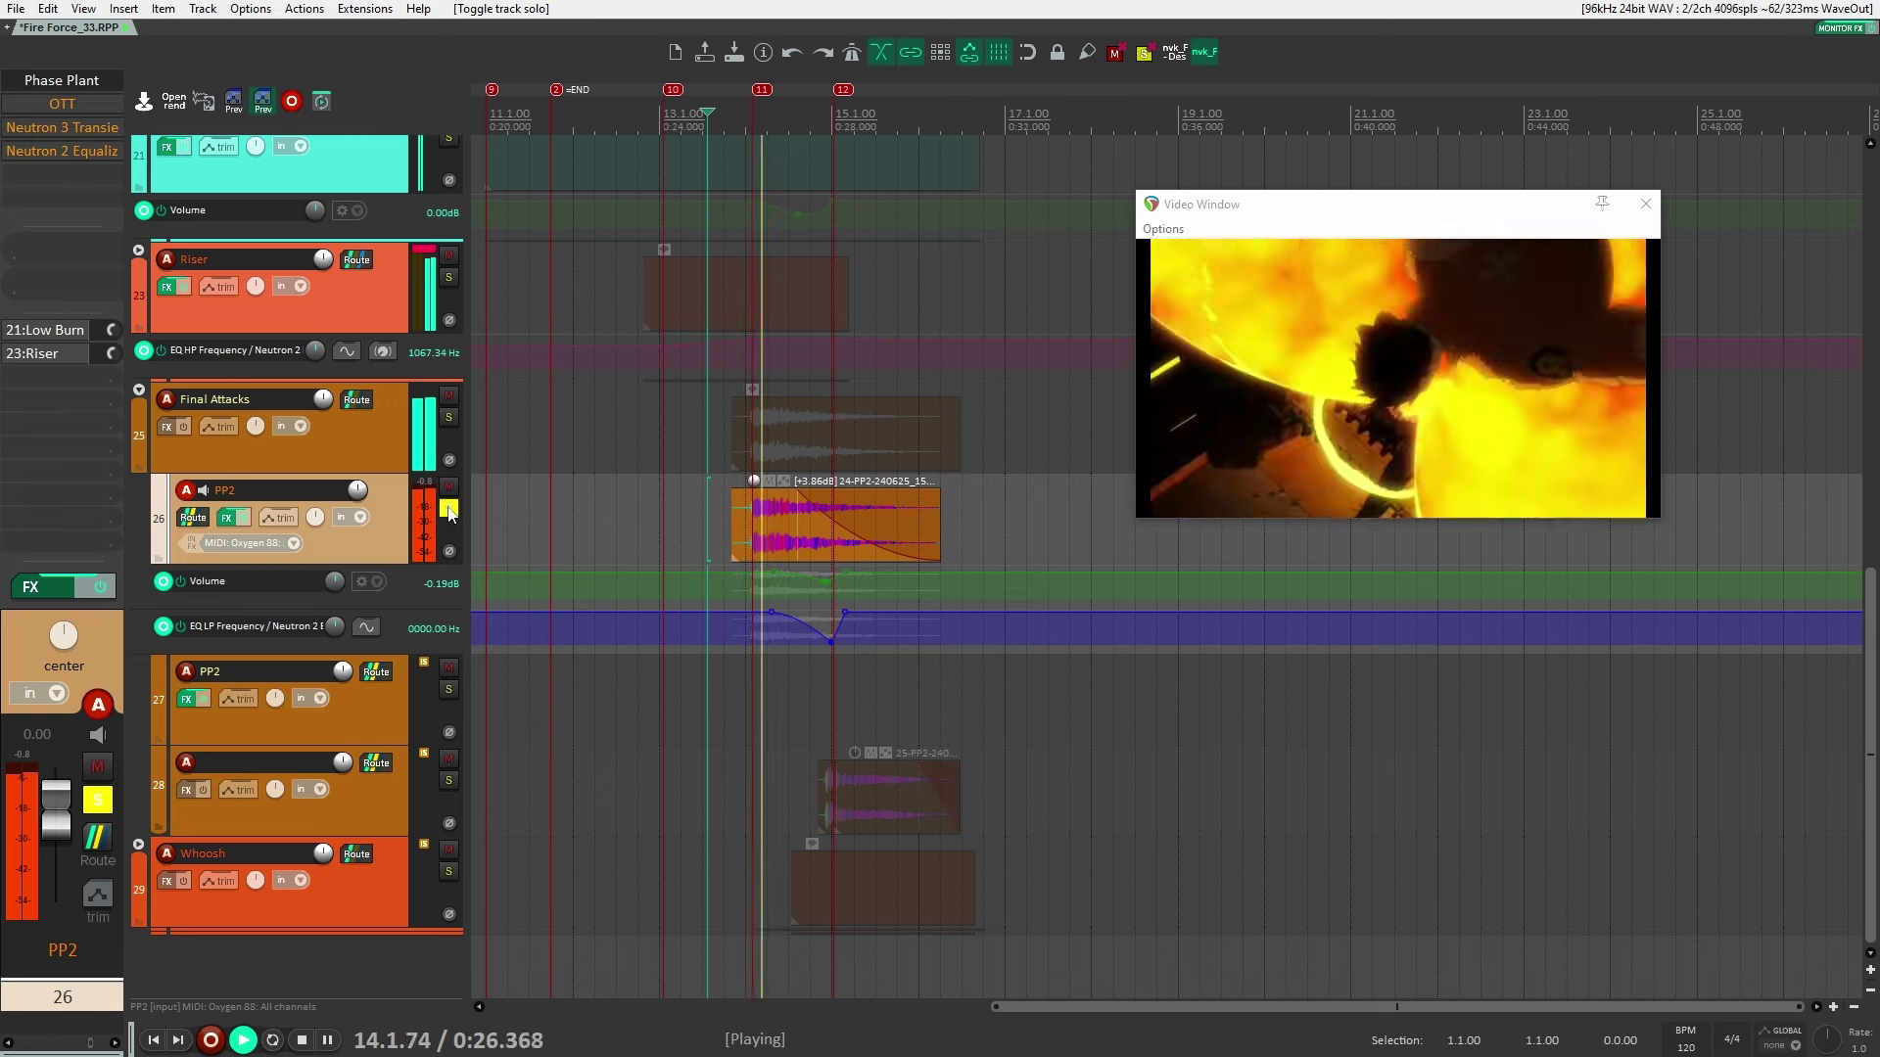
key("space")
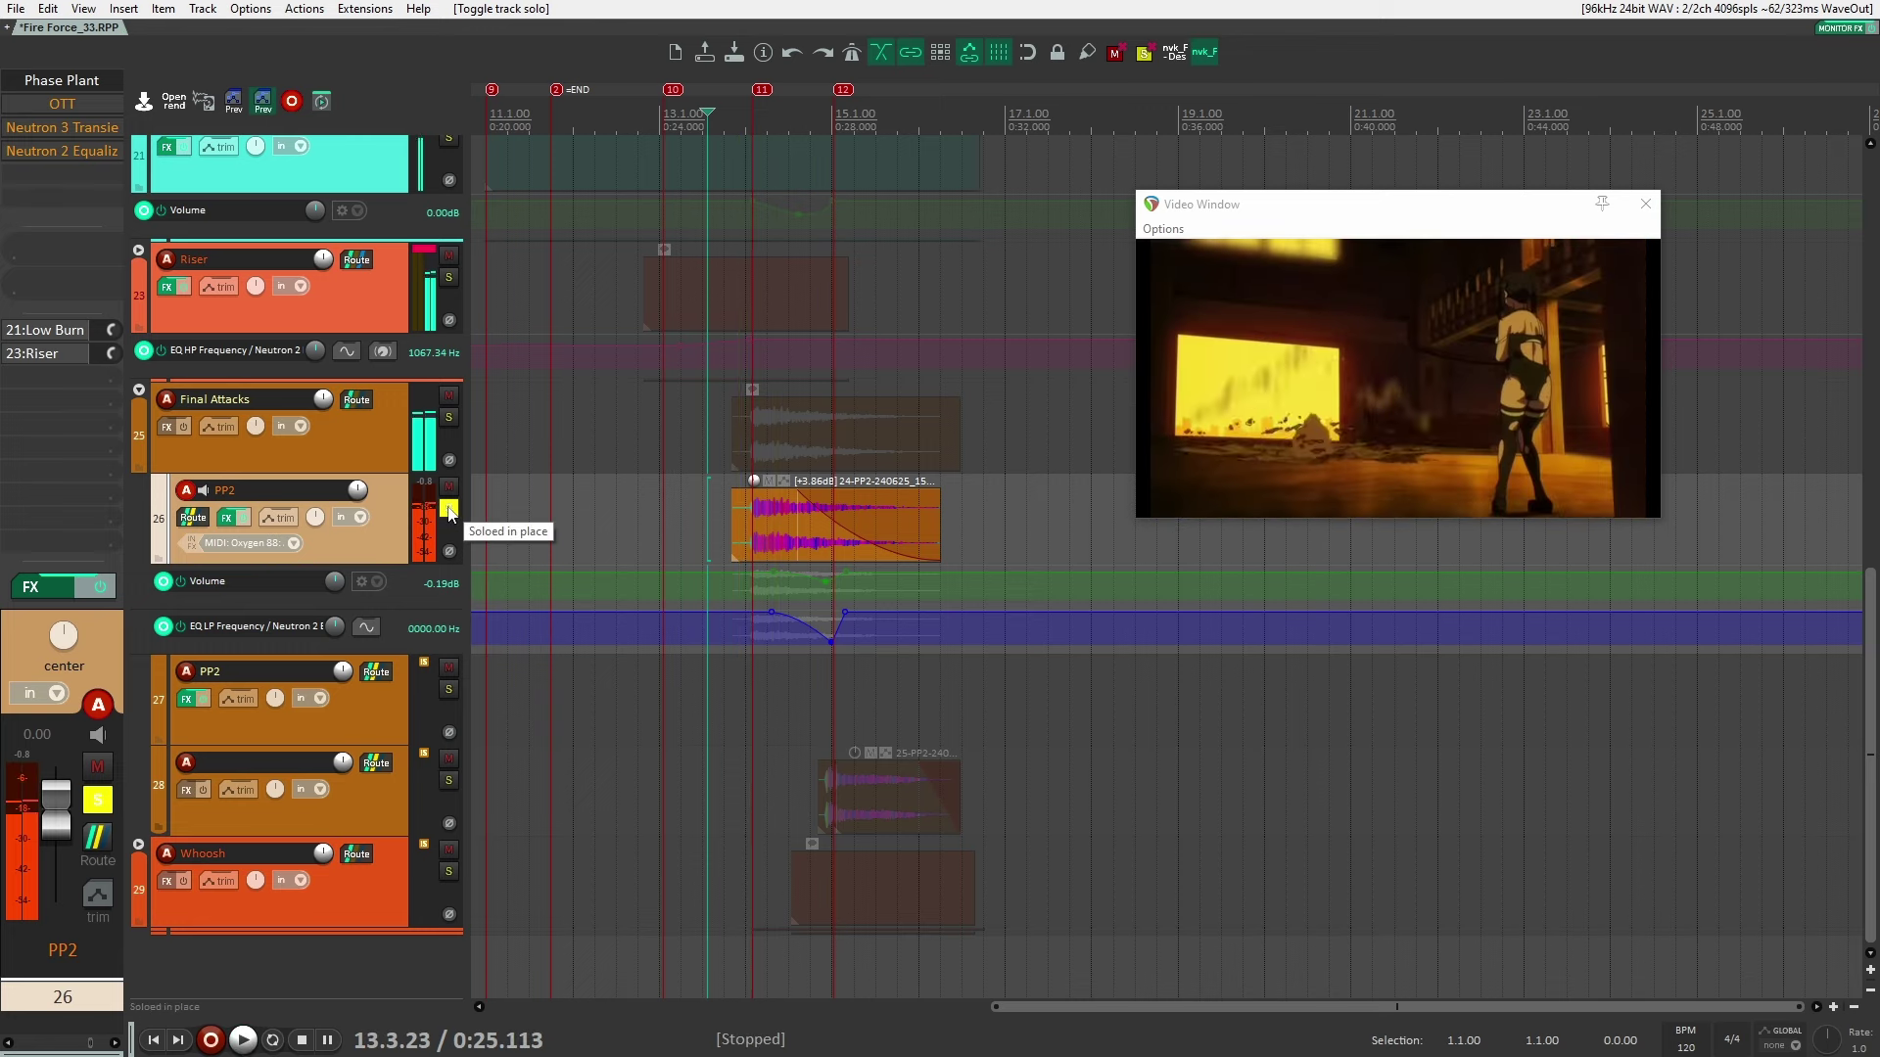
left_click(448, 510)
Audition the soloed PP2 track 26 with OTT bypassed, re-enable OTT and play the passage with it
scroll(766, 278, "up", 1)
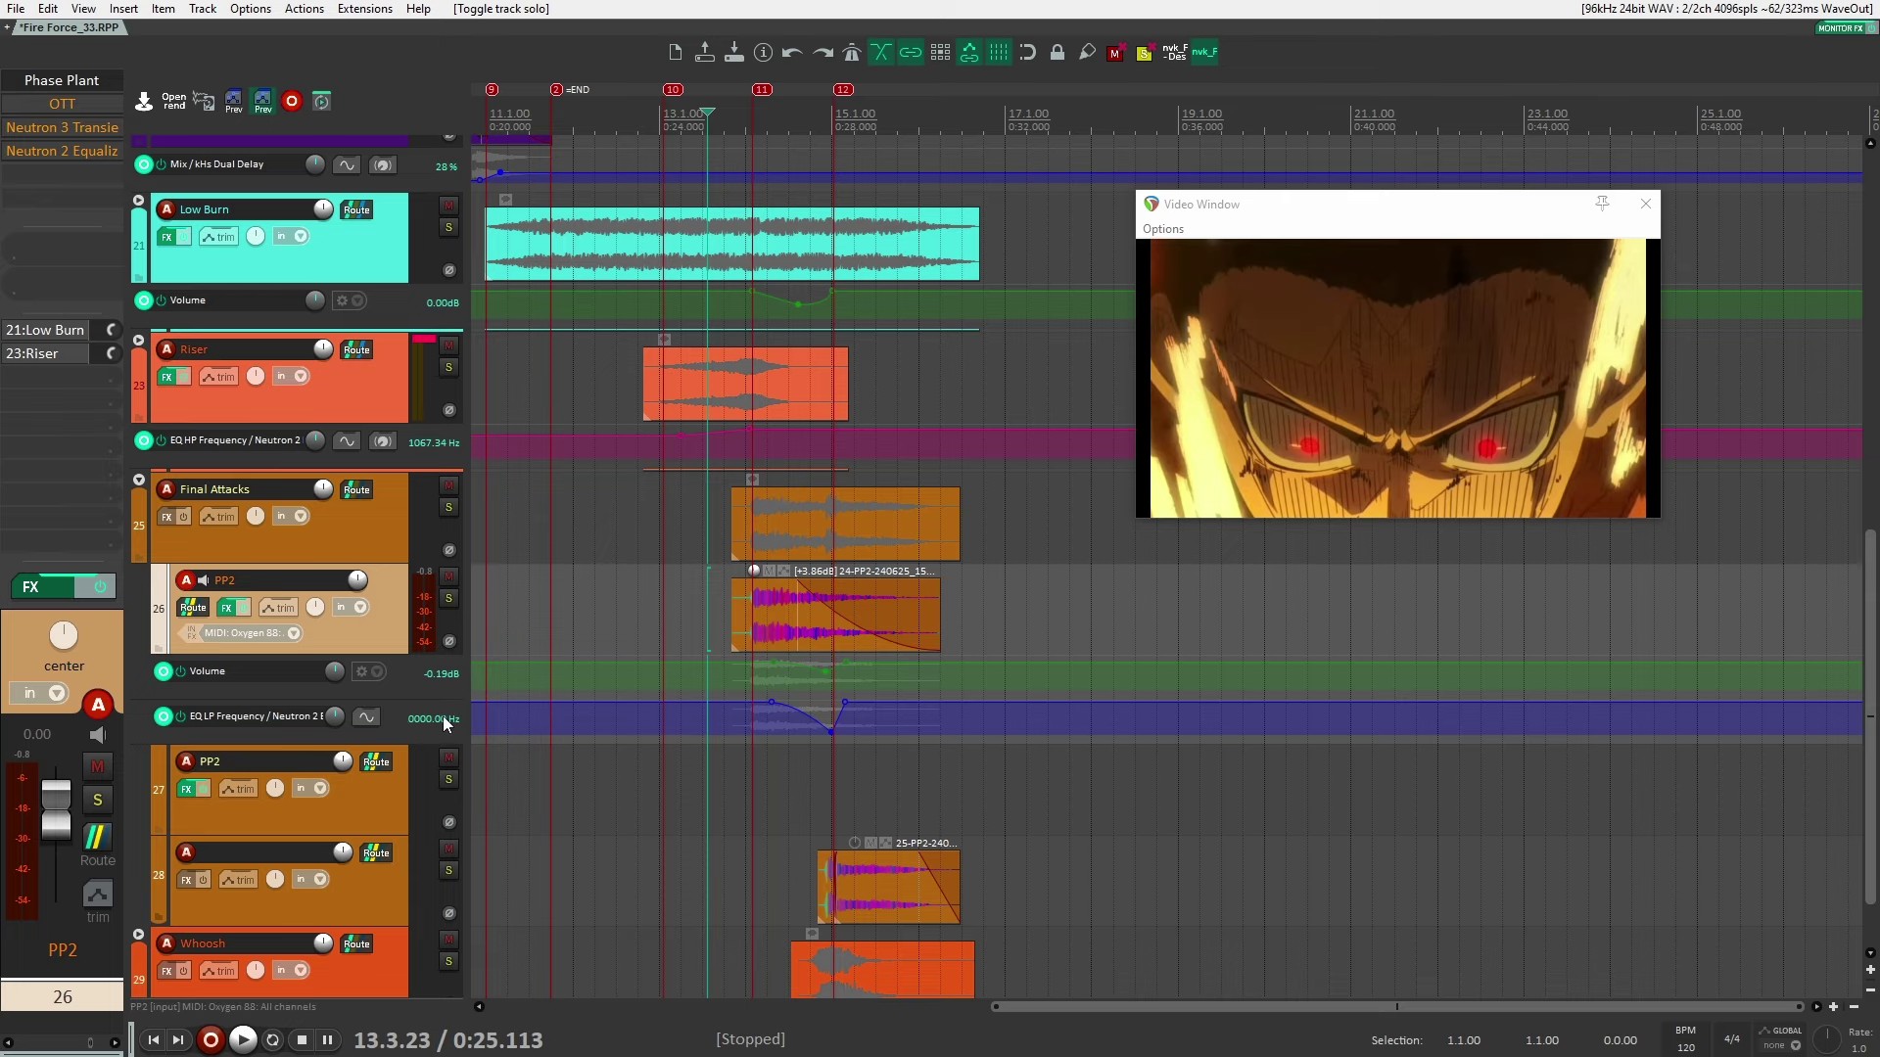
left_click(49, 108)
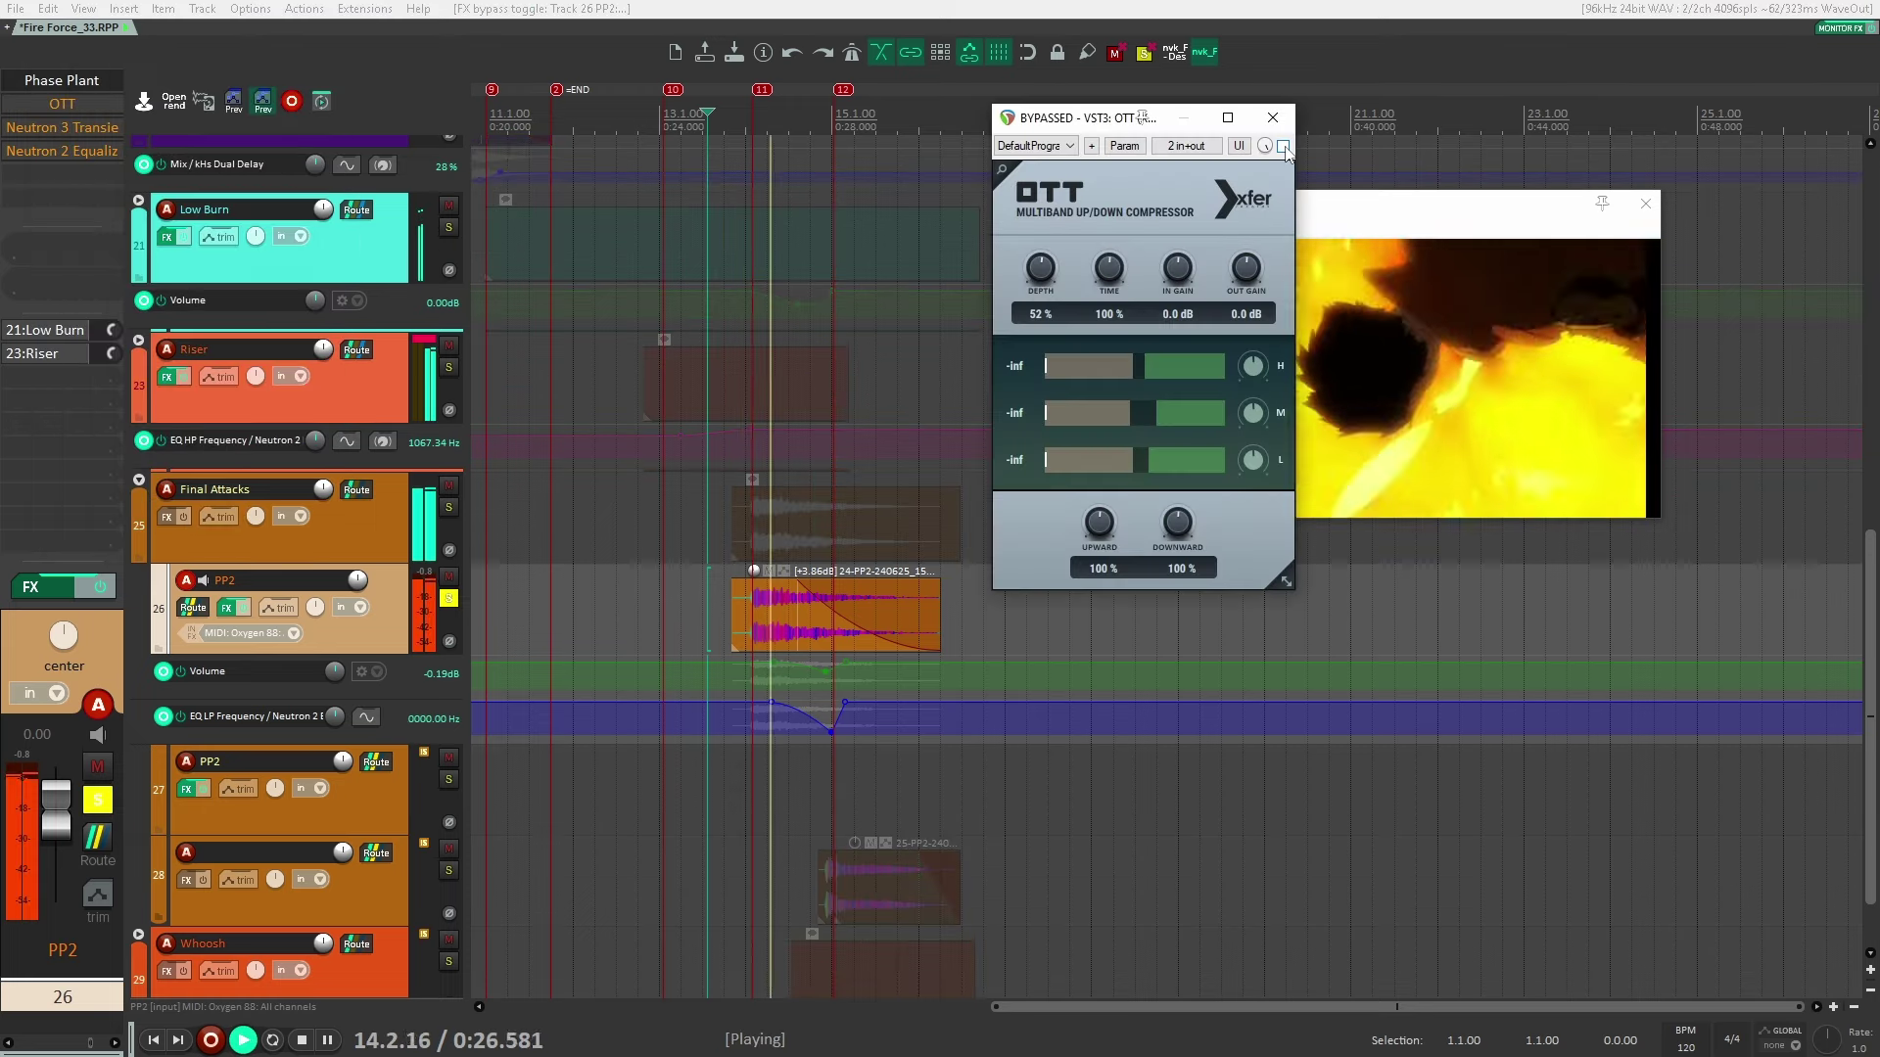
key("space")
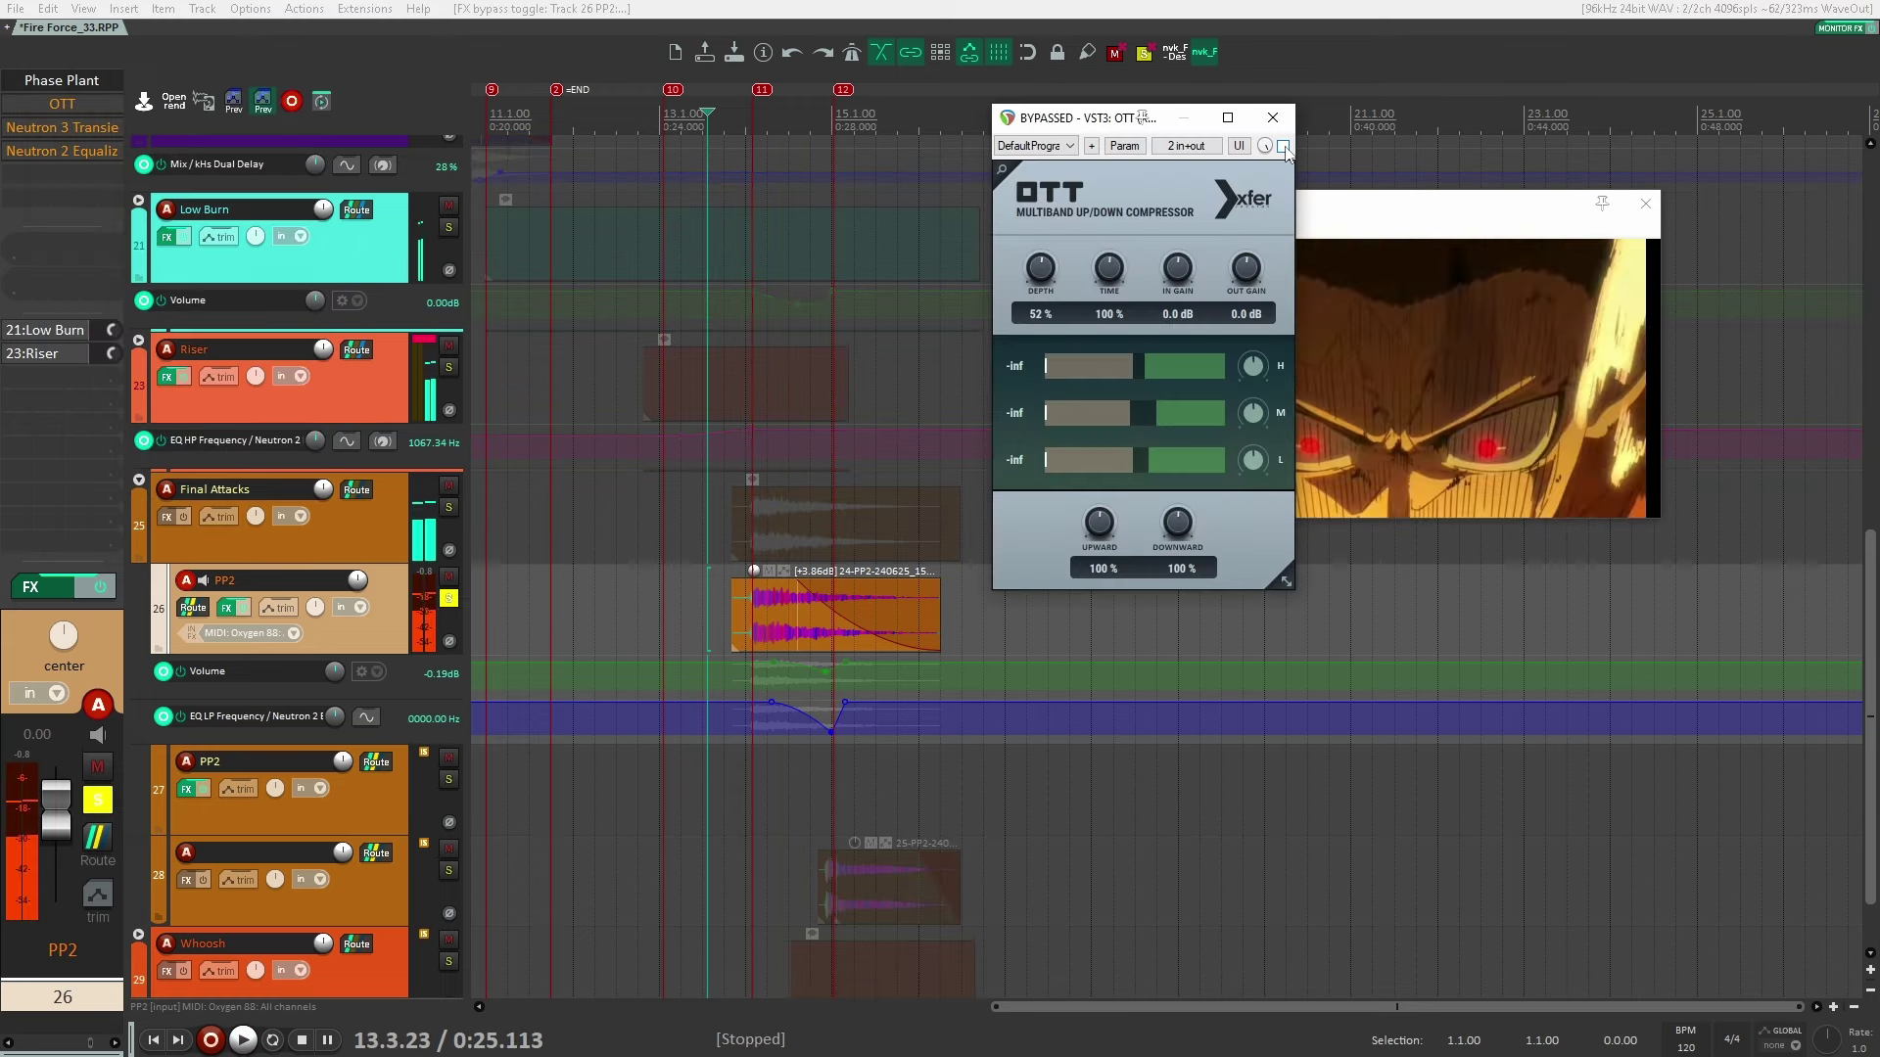
left_click(1283, 146)
key("space")
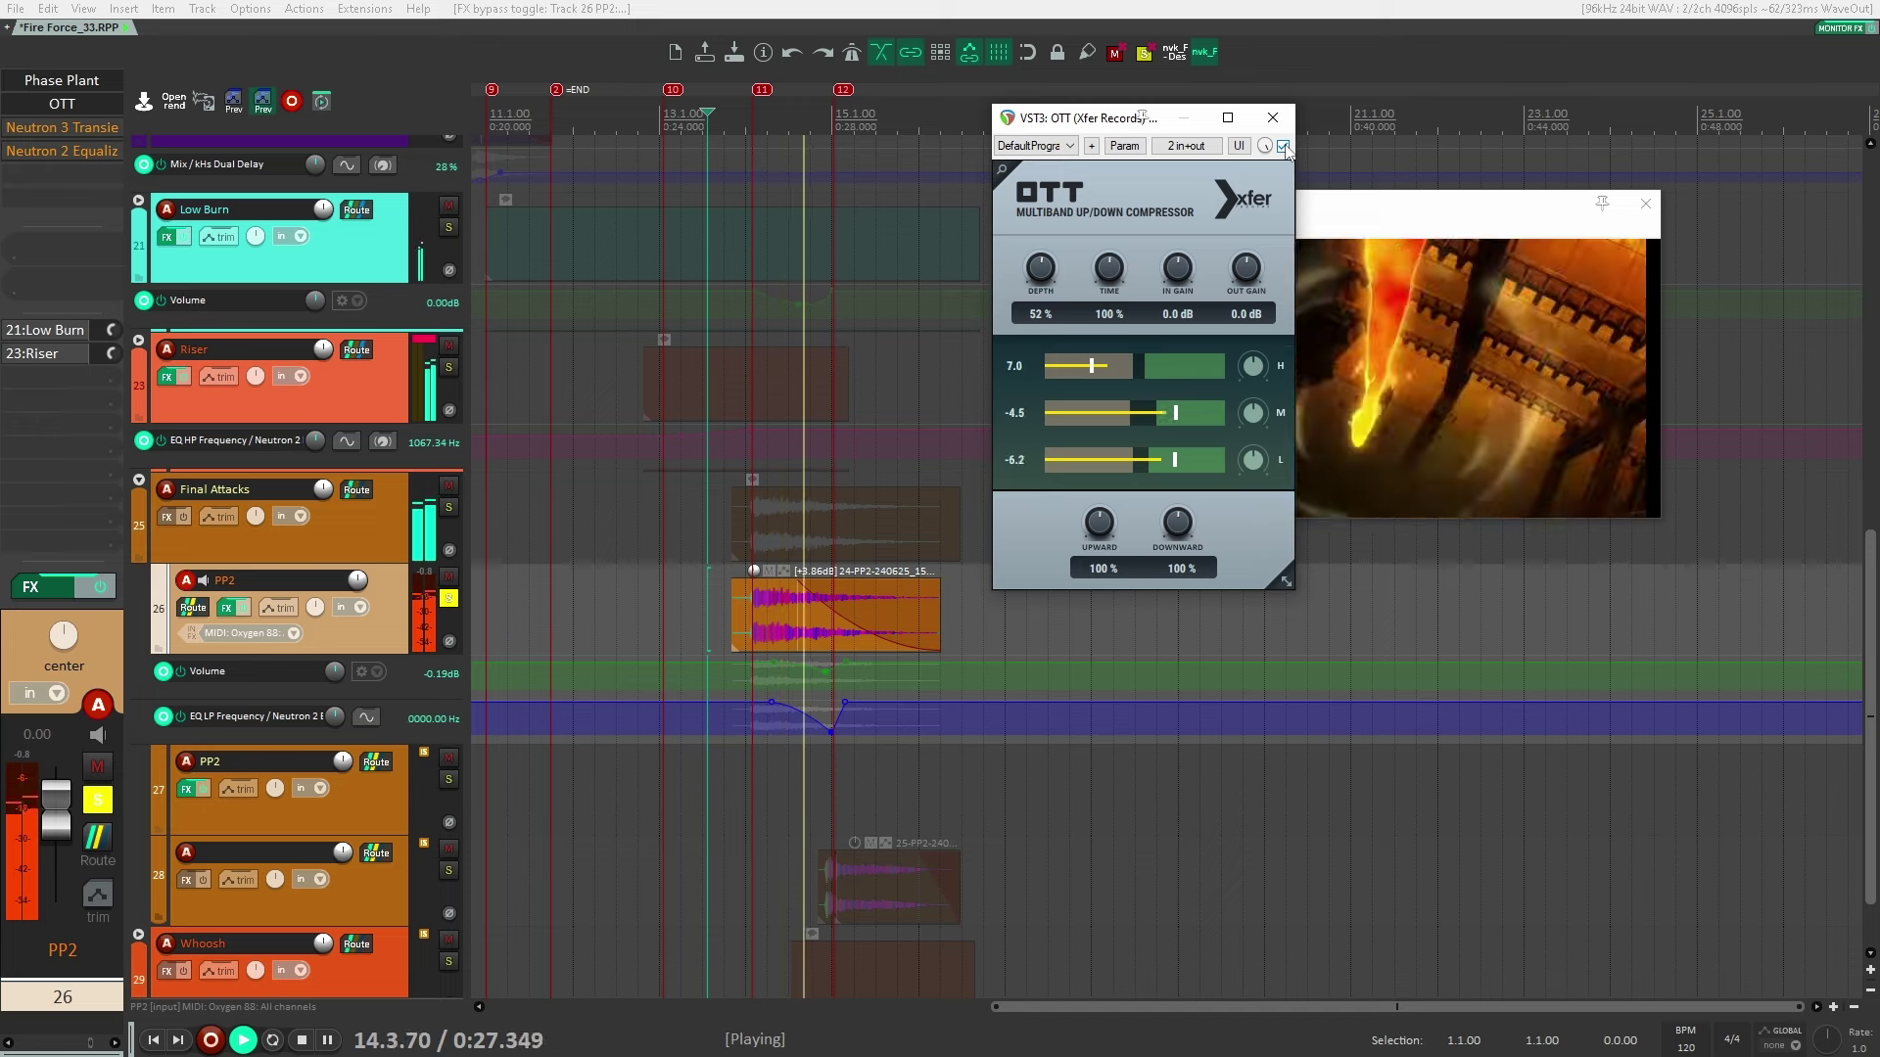
Re-enable Neutron 3 Transient Shaper and Neutron 2 Equalizer on track 26, auditioning each, and move the video window clear of the plug-ins
key("space")
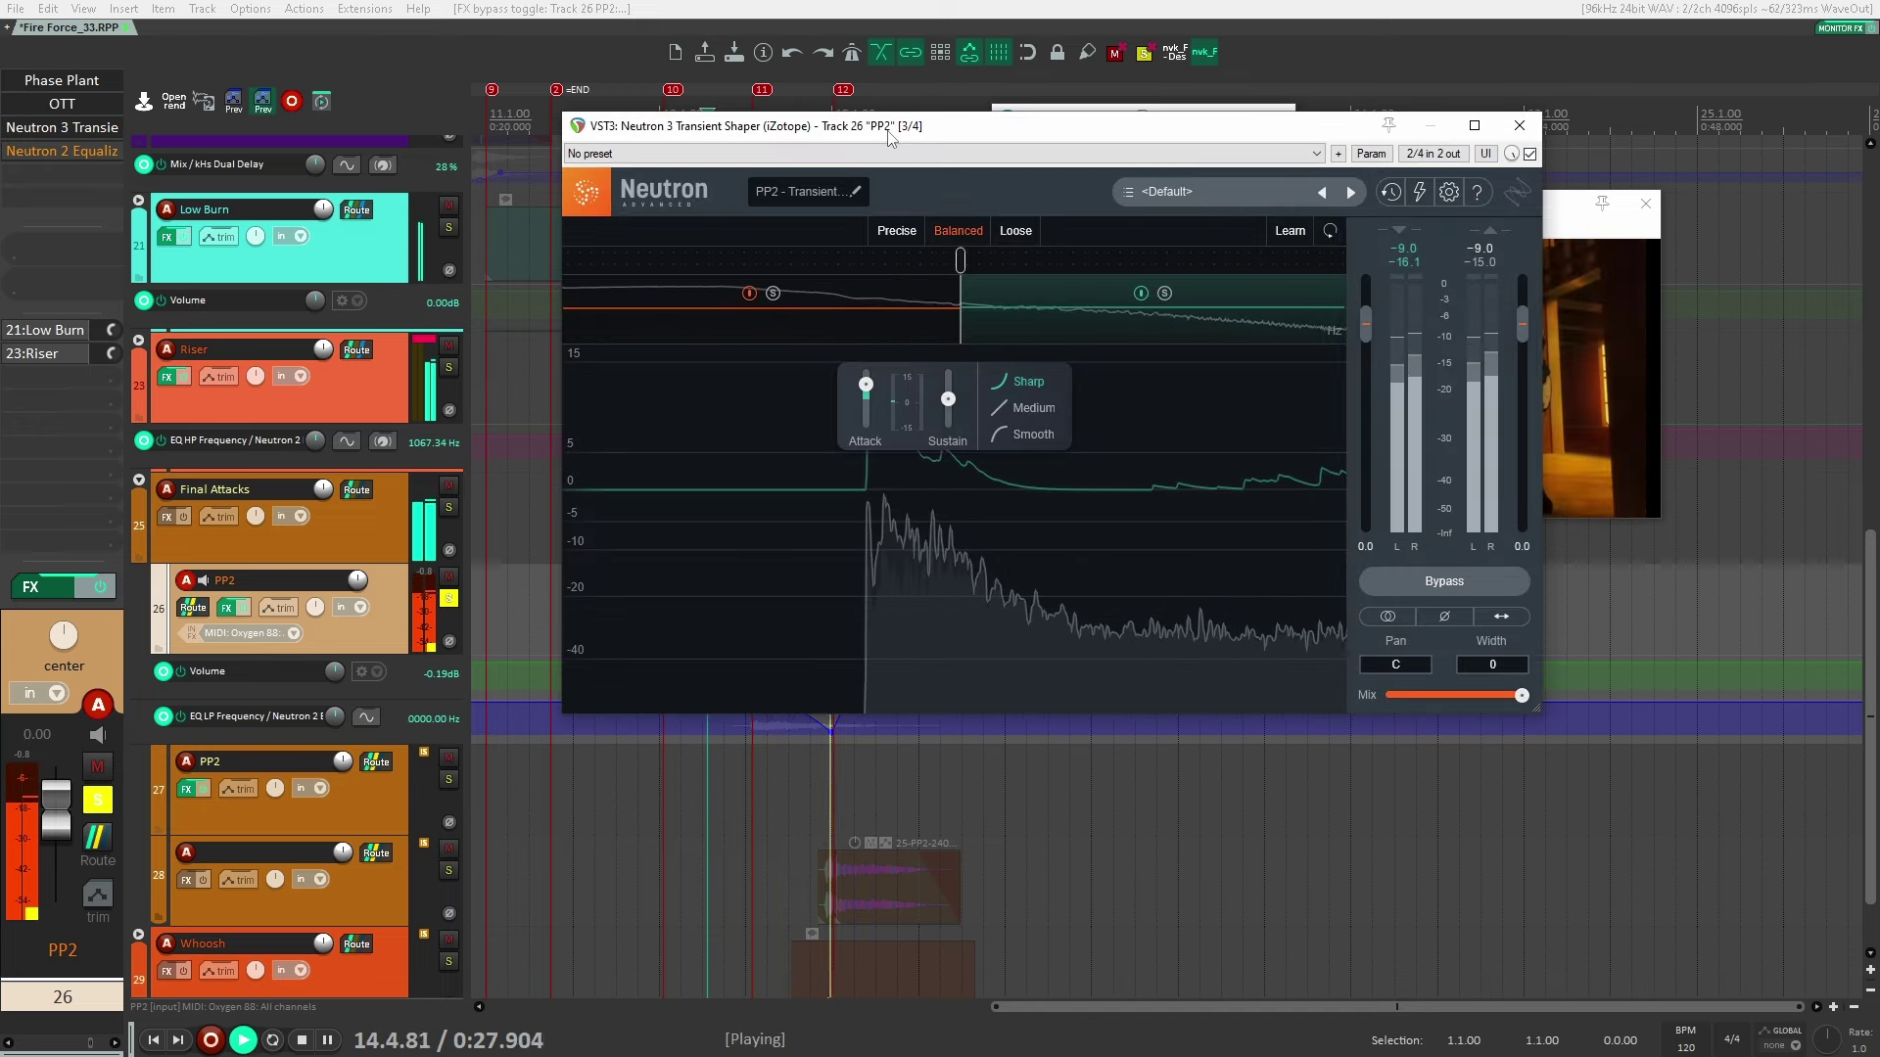
key("space")
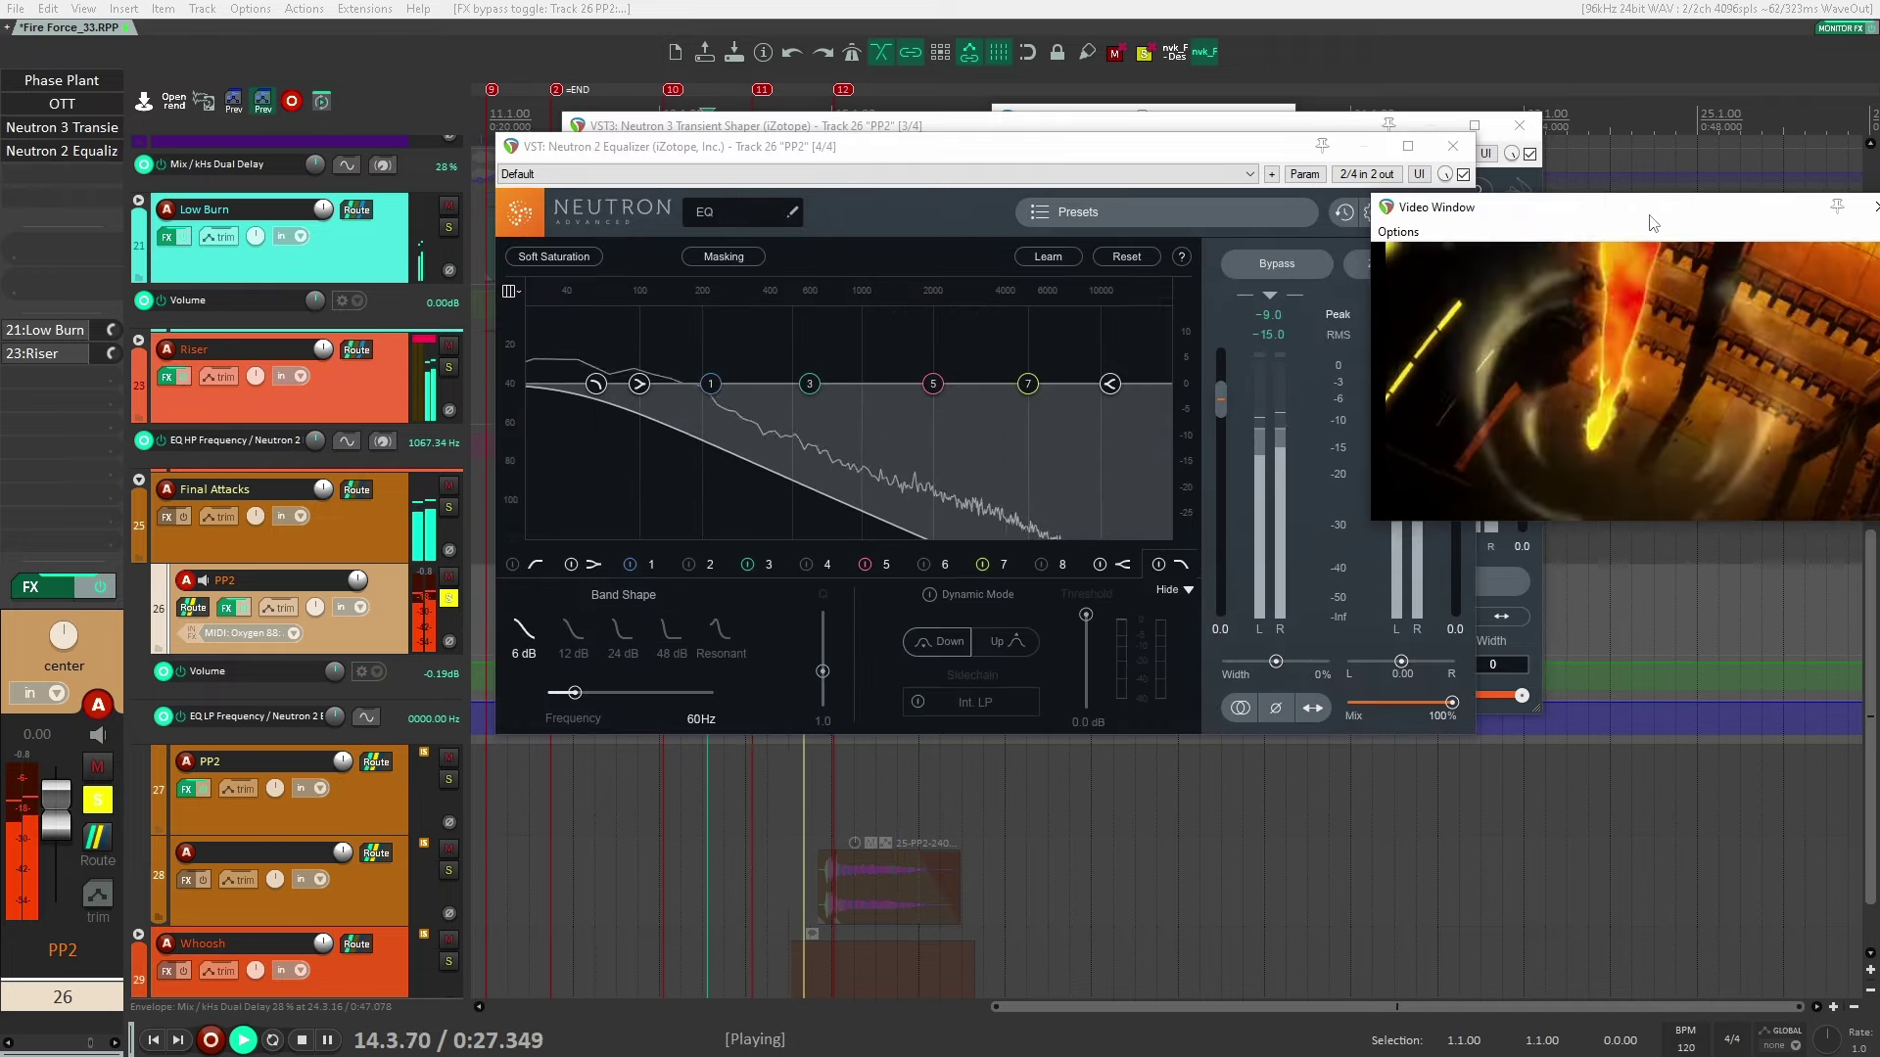
left_click_drag(1665, 200, 1637, 204)
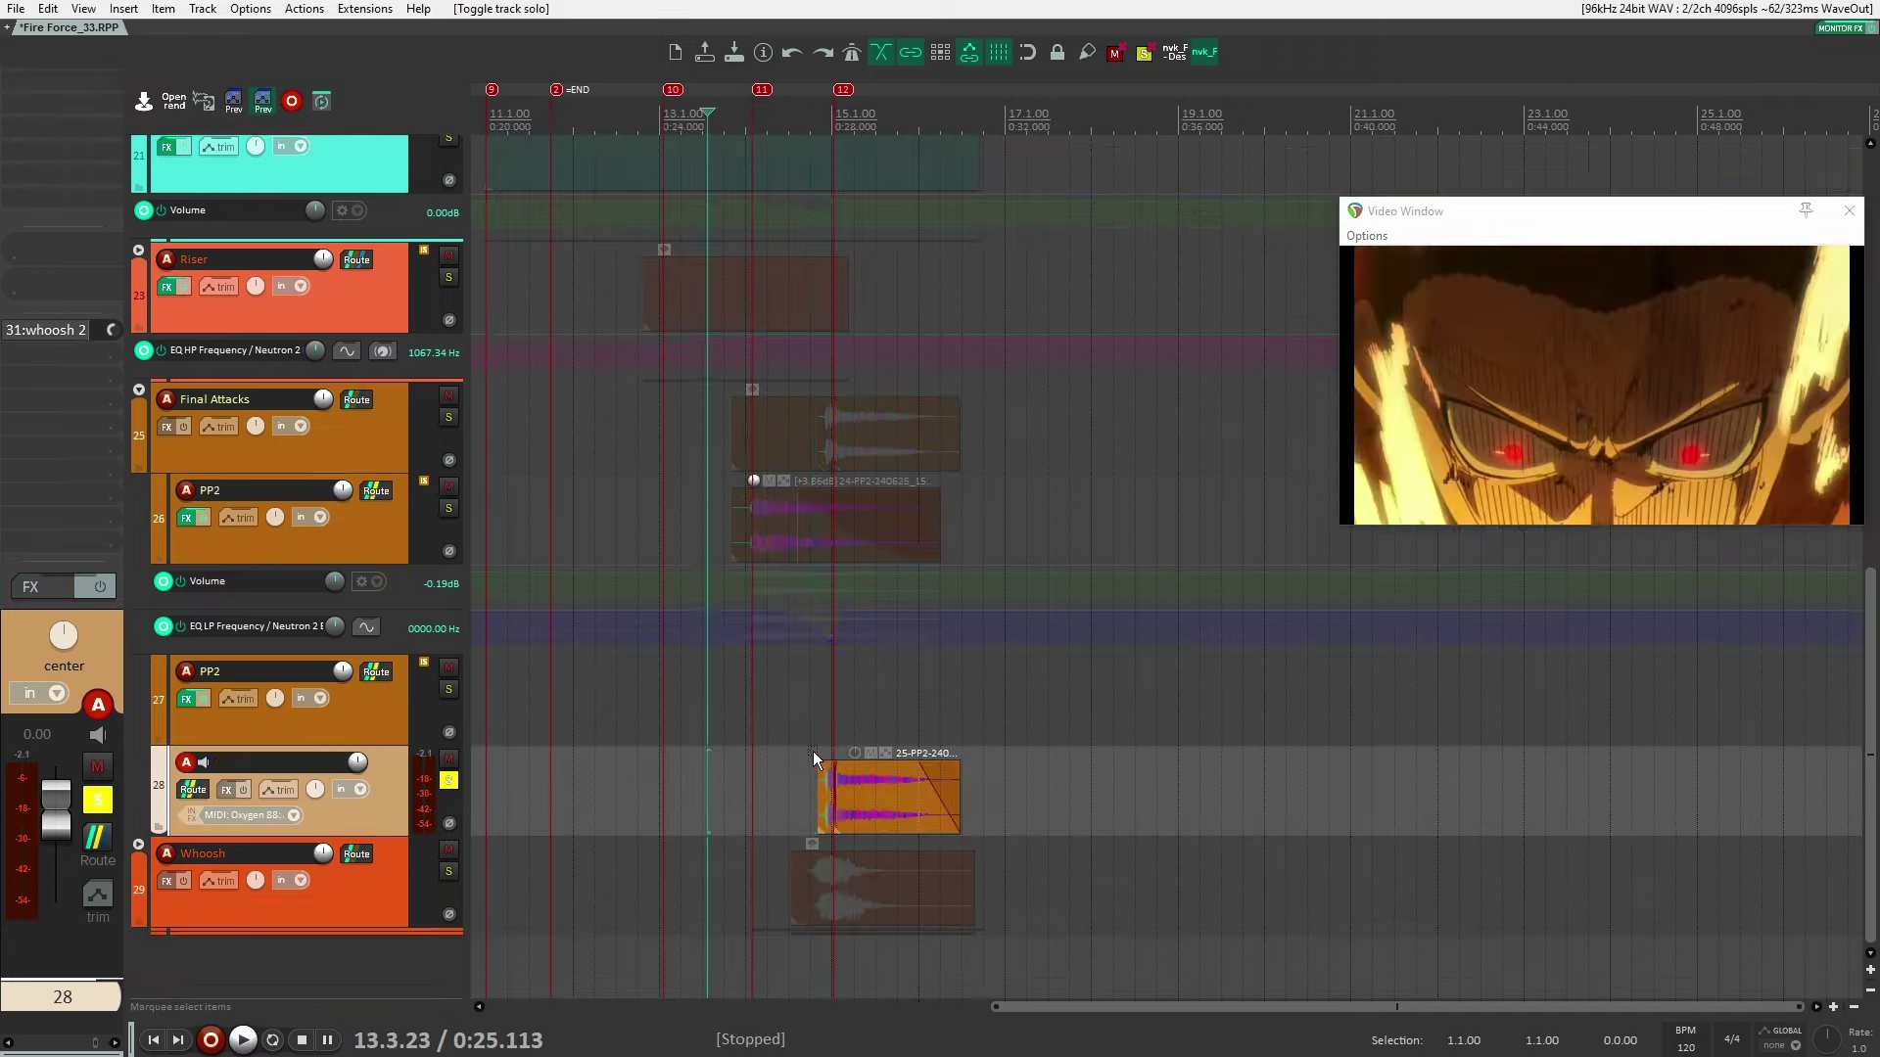
Play the soloed track 28 from just before its clip against the video and stop
left_click(812, 750)
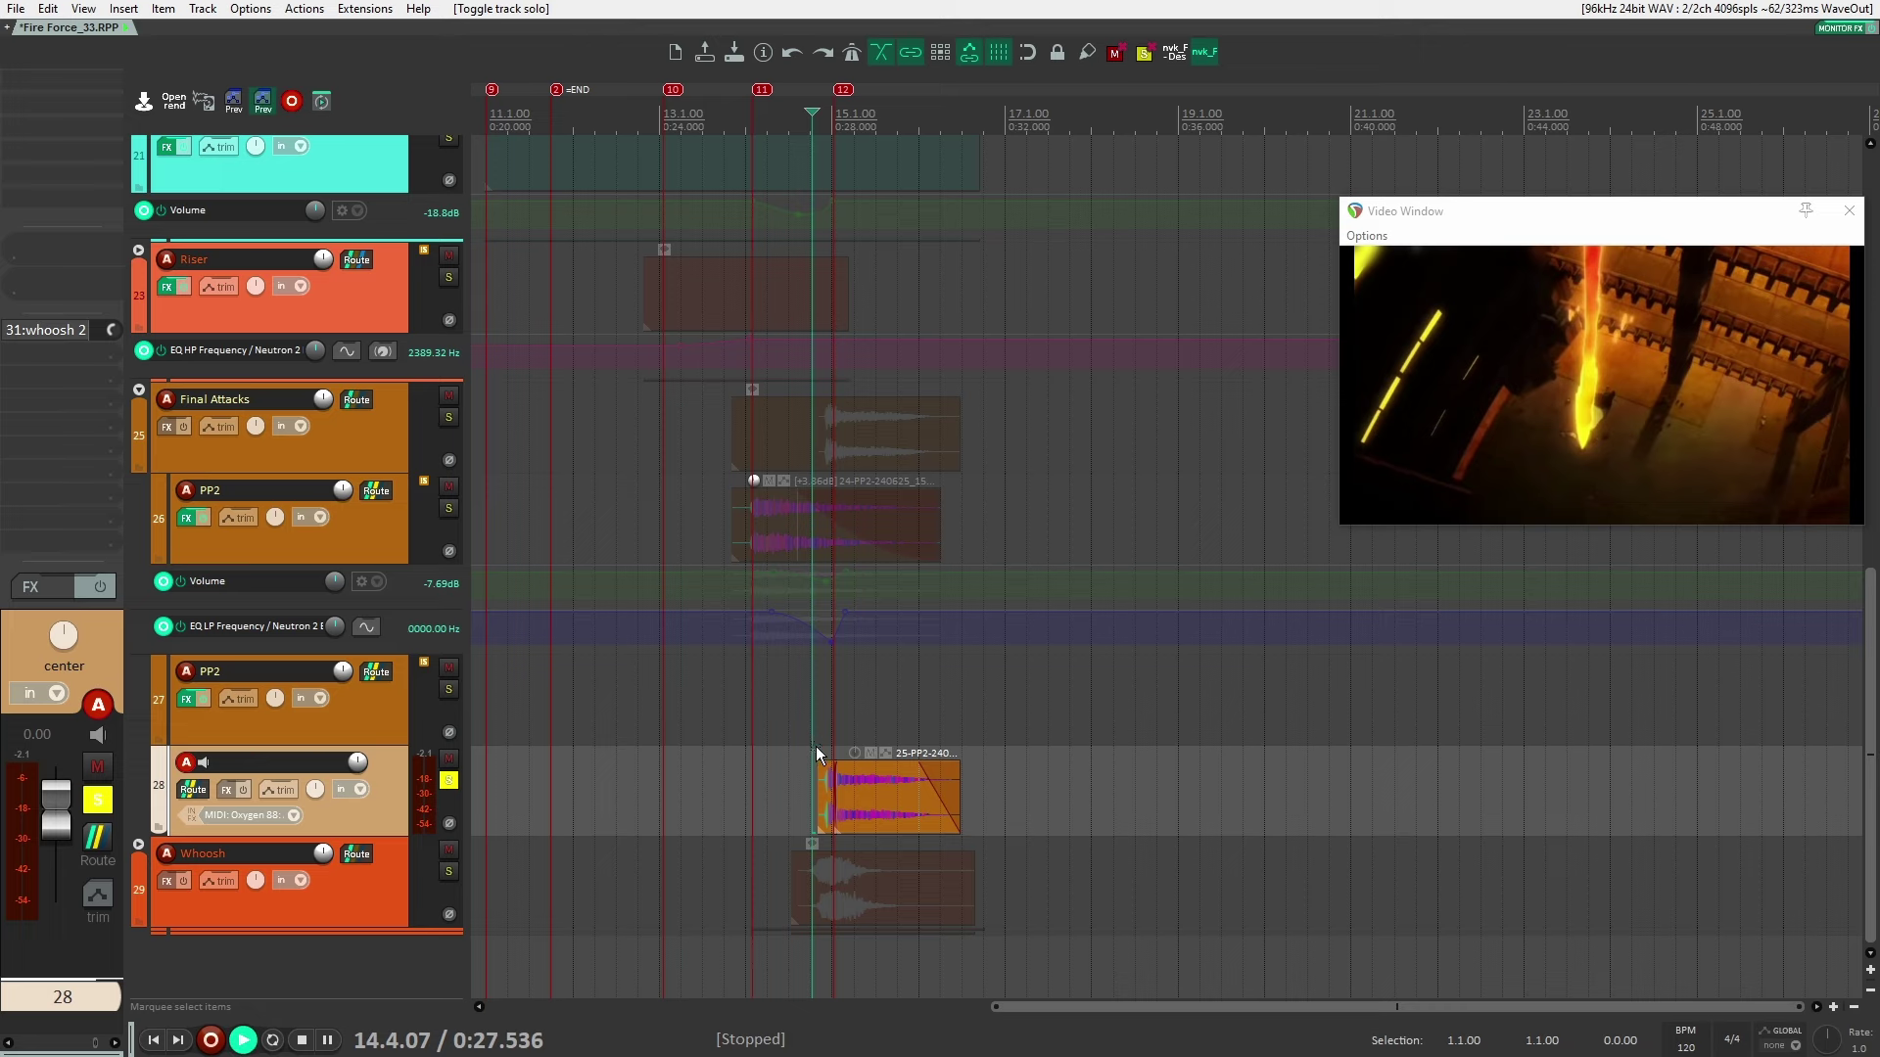
key("space")
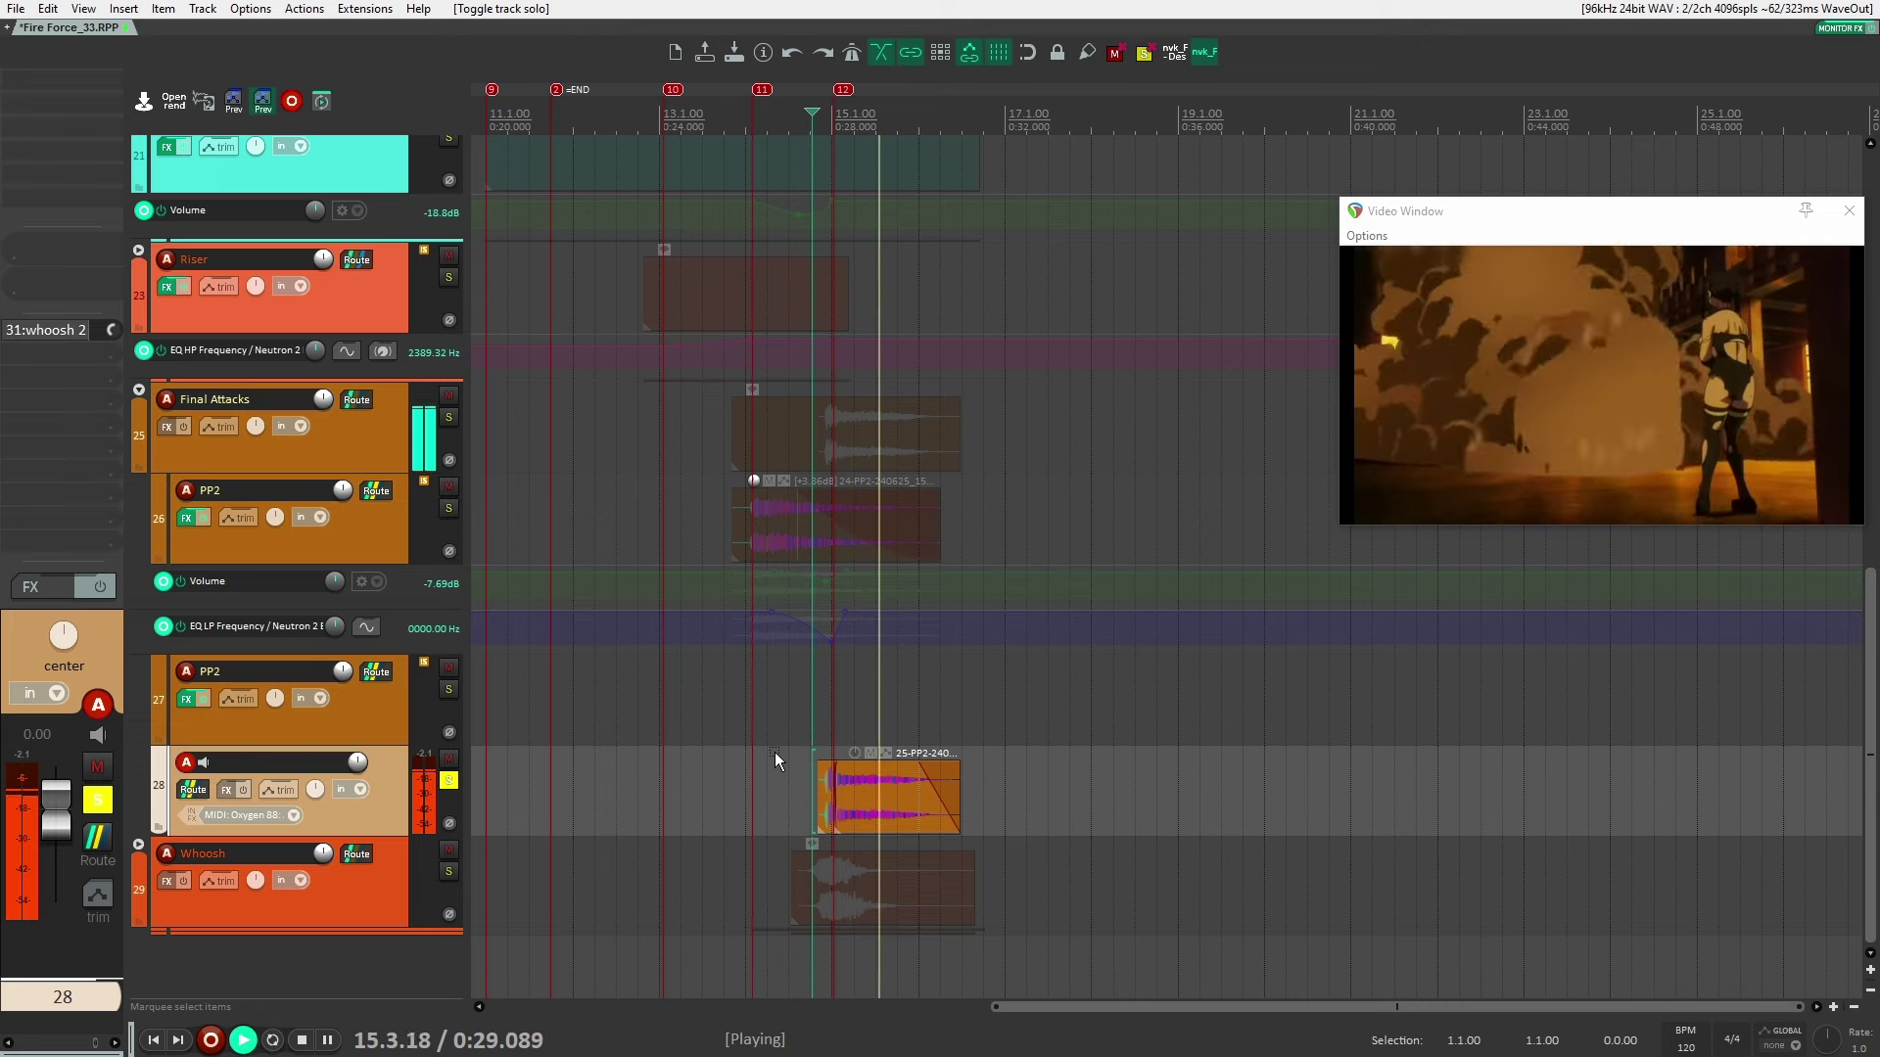
key("space")
Show Phase Plant on the PP2 track 27, examine its sample group, Filter, Shaper and Disperser, and close its window
left_click(384, 725)
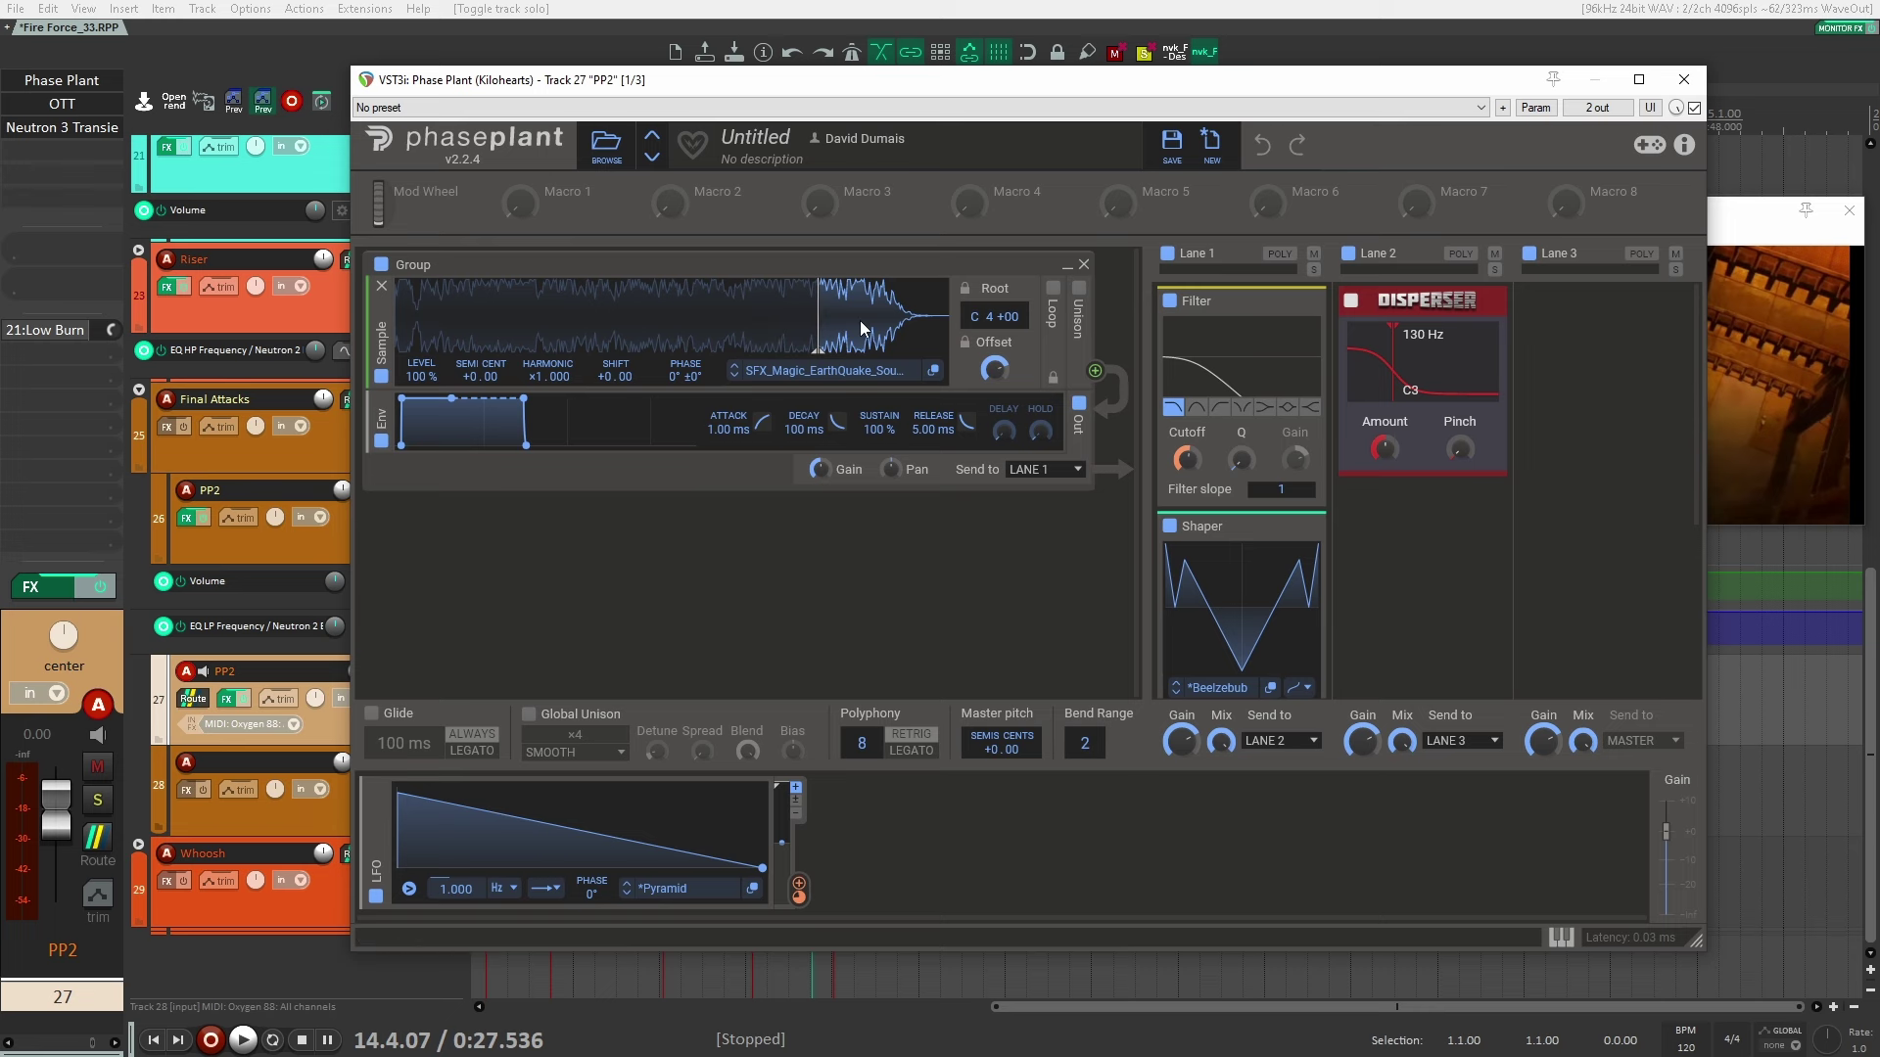
scroll(1421, 516, "down", 3)
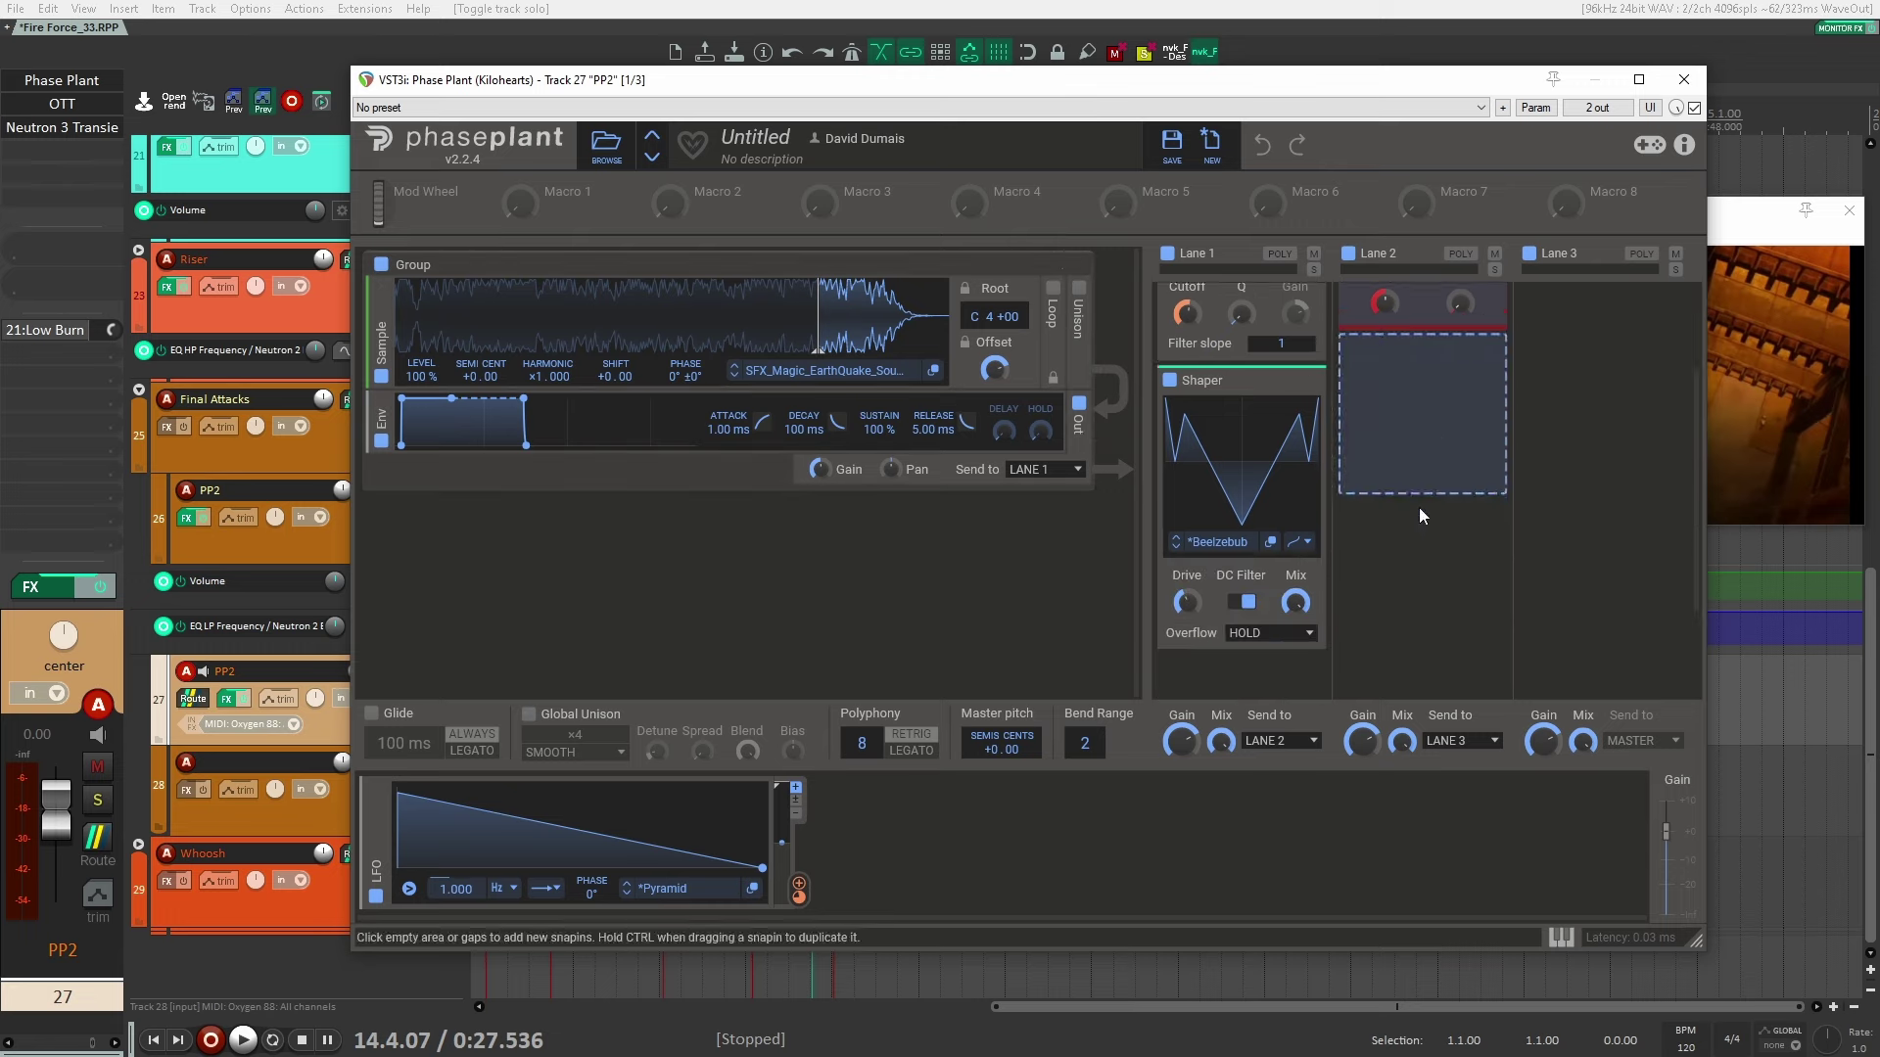
scroll(1366, 485, "up", 3)
left_click(1684, 79)
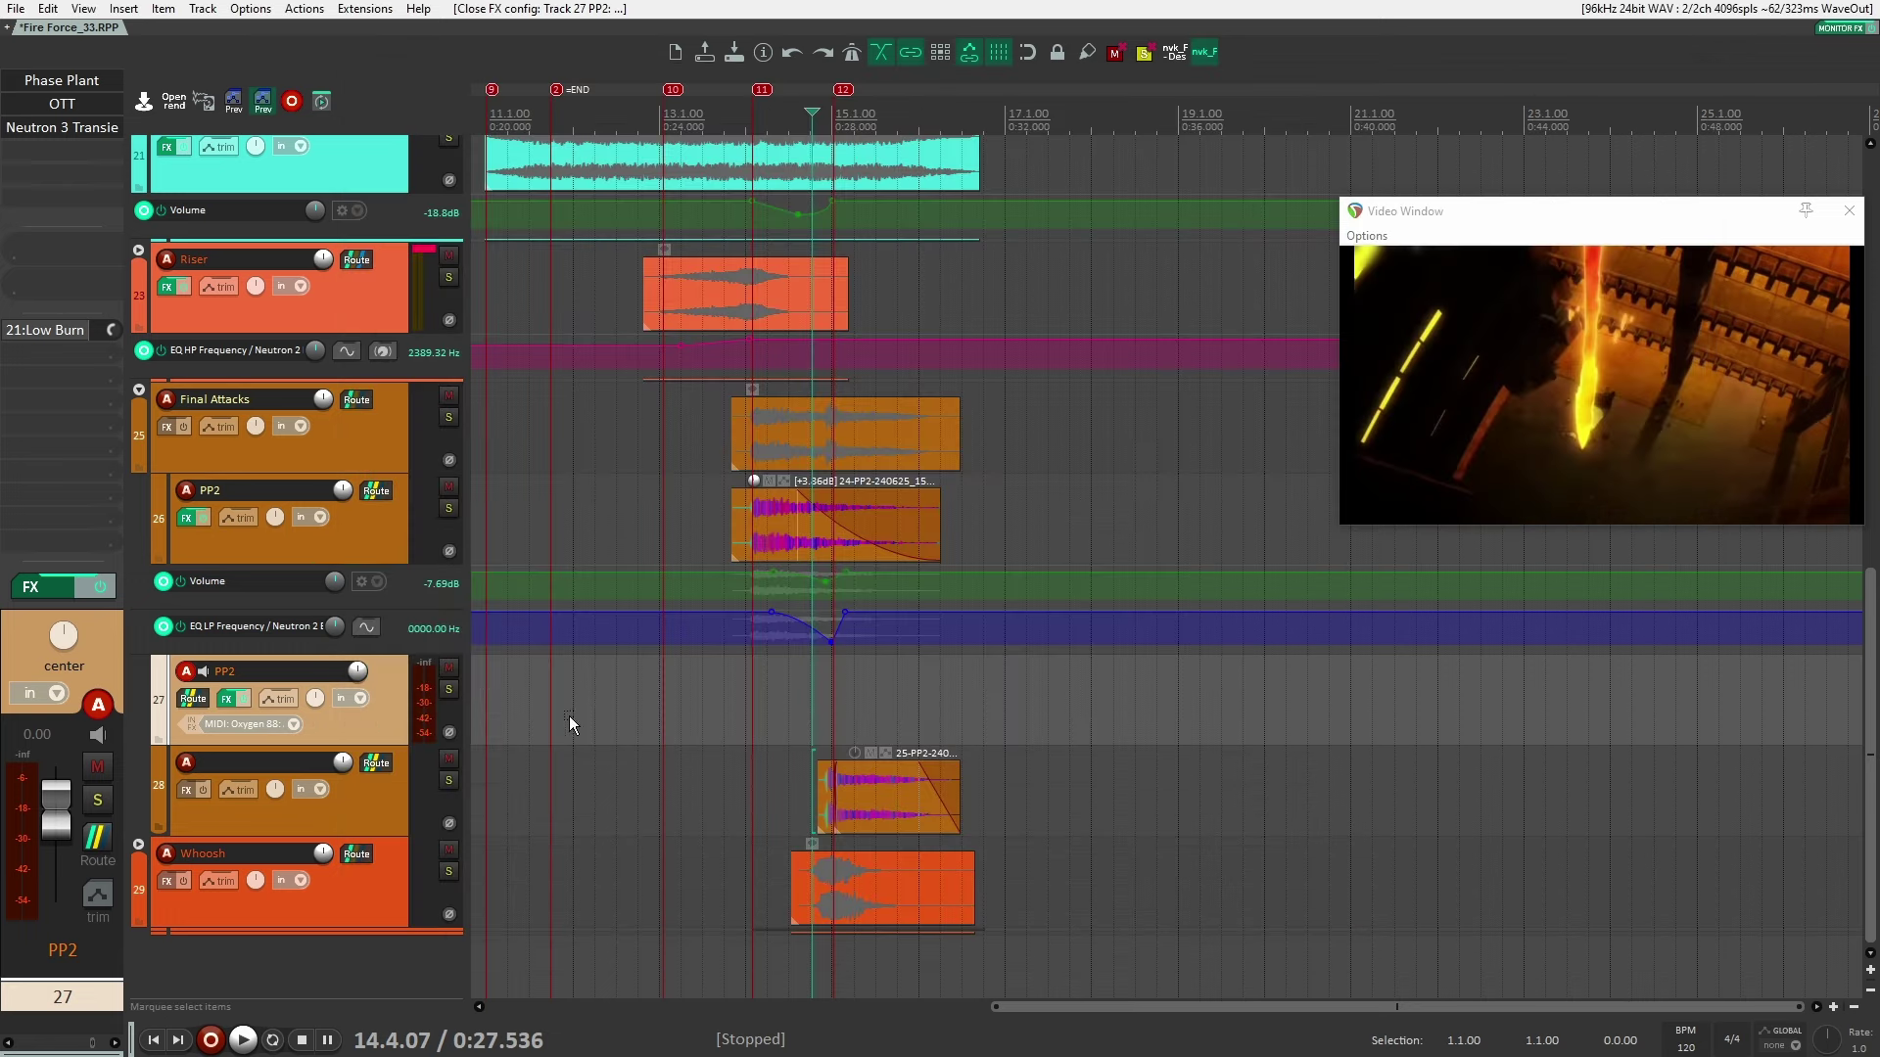
Examine the OTT and Neutron 3 Transient Shaper plug-ins on the PP2 track 27 and close their windows
left_click(386, 807)
left_click(376, 726)
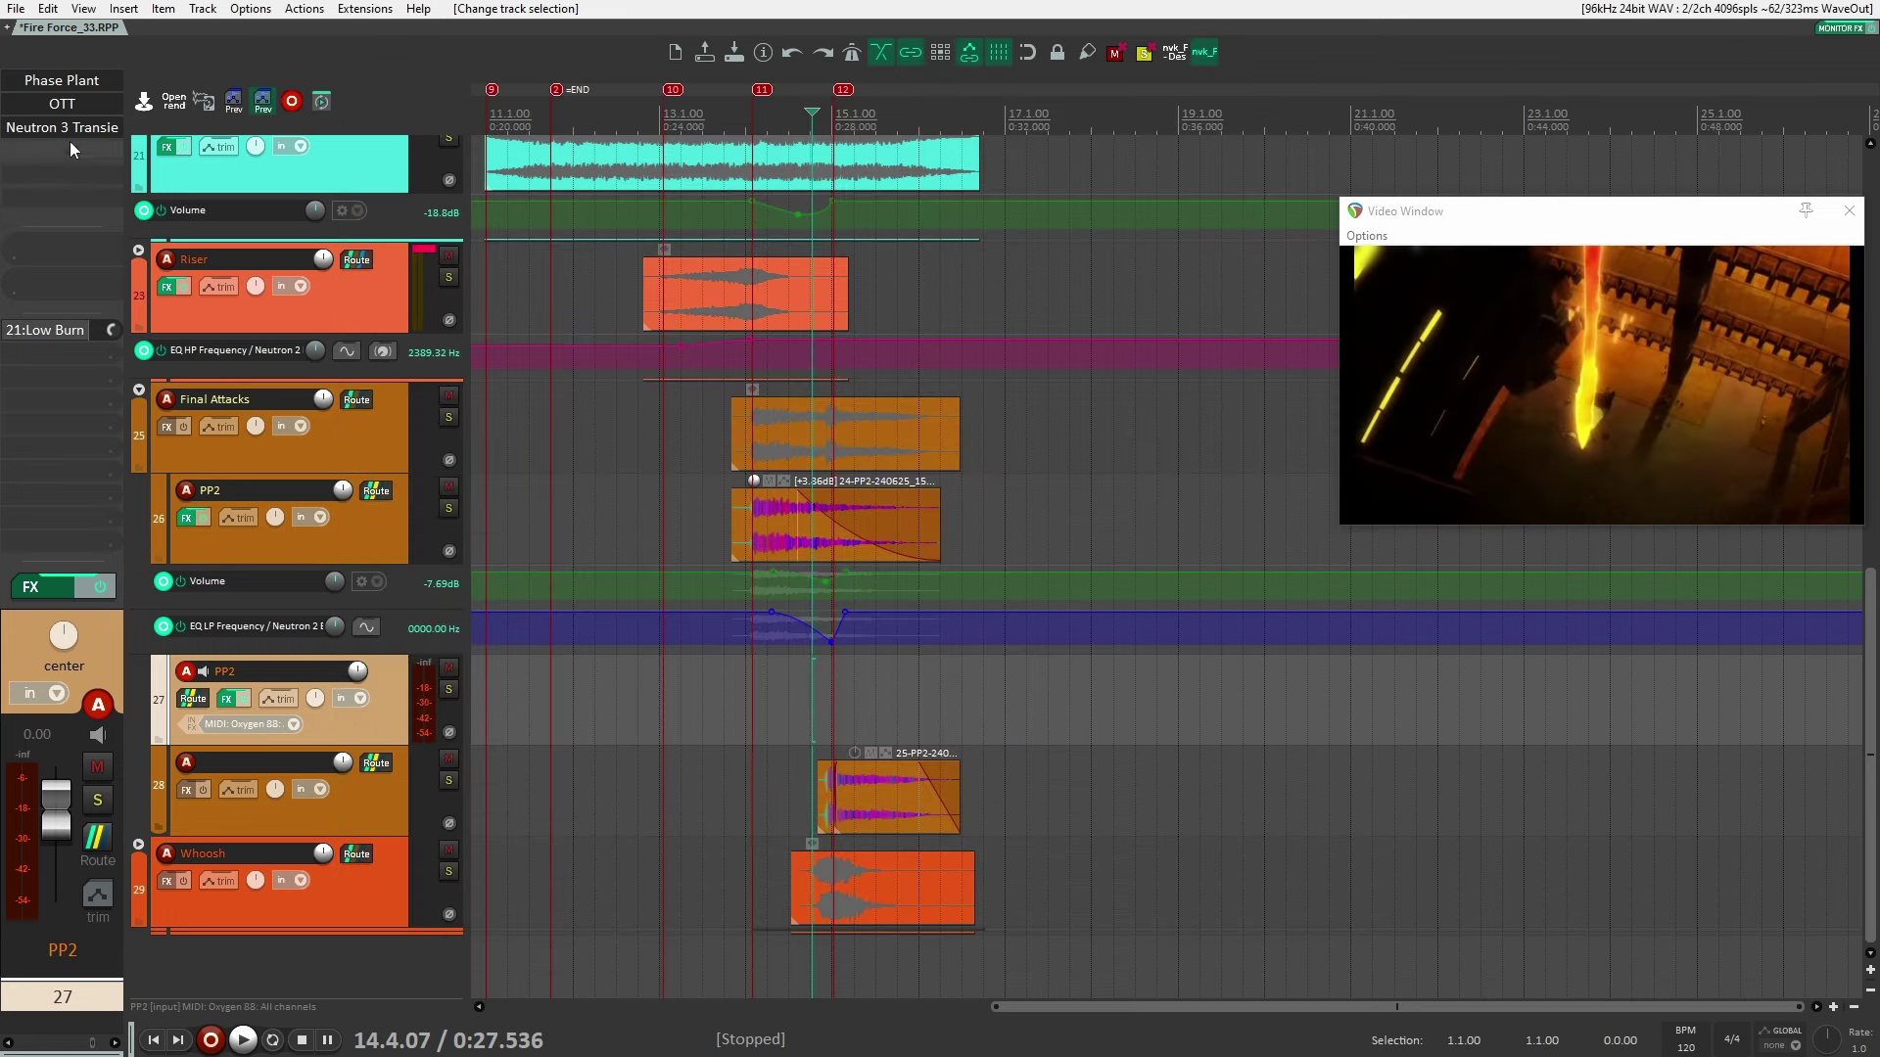
left_click(65, 106)
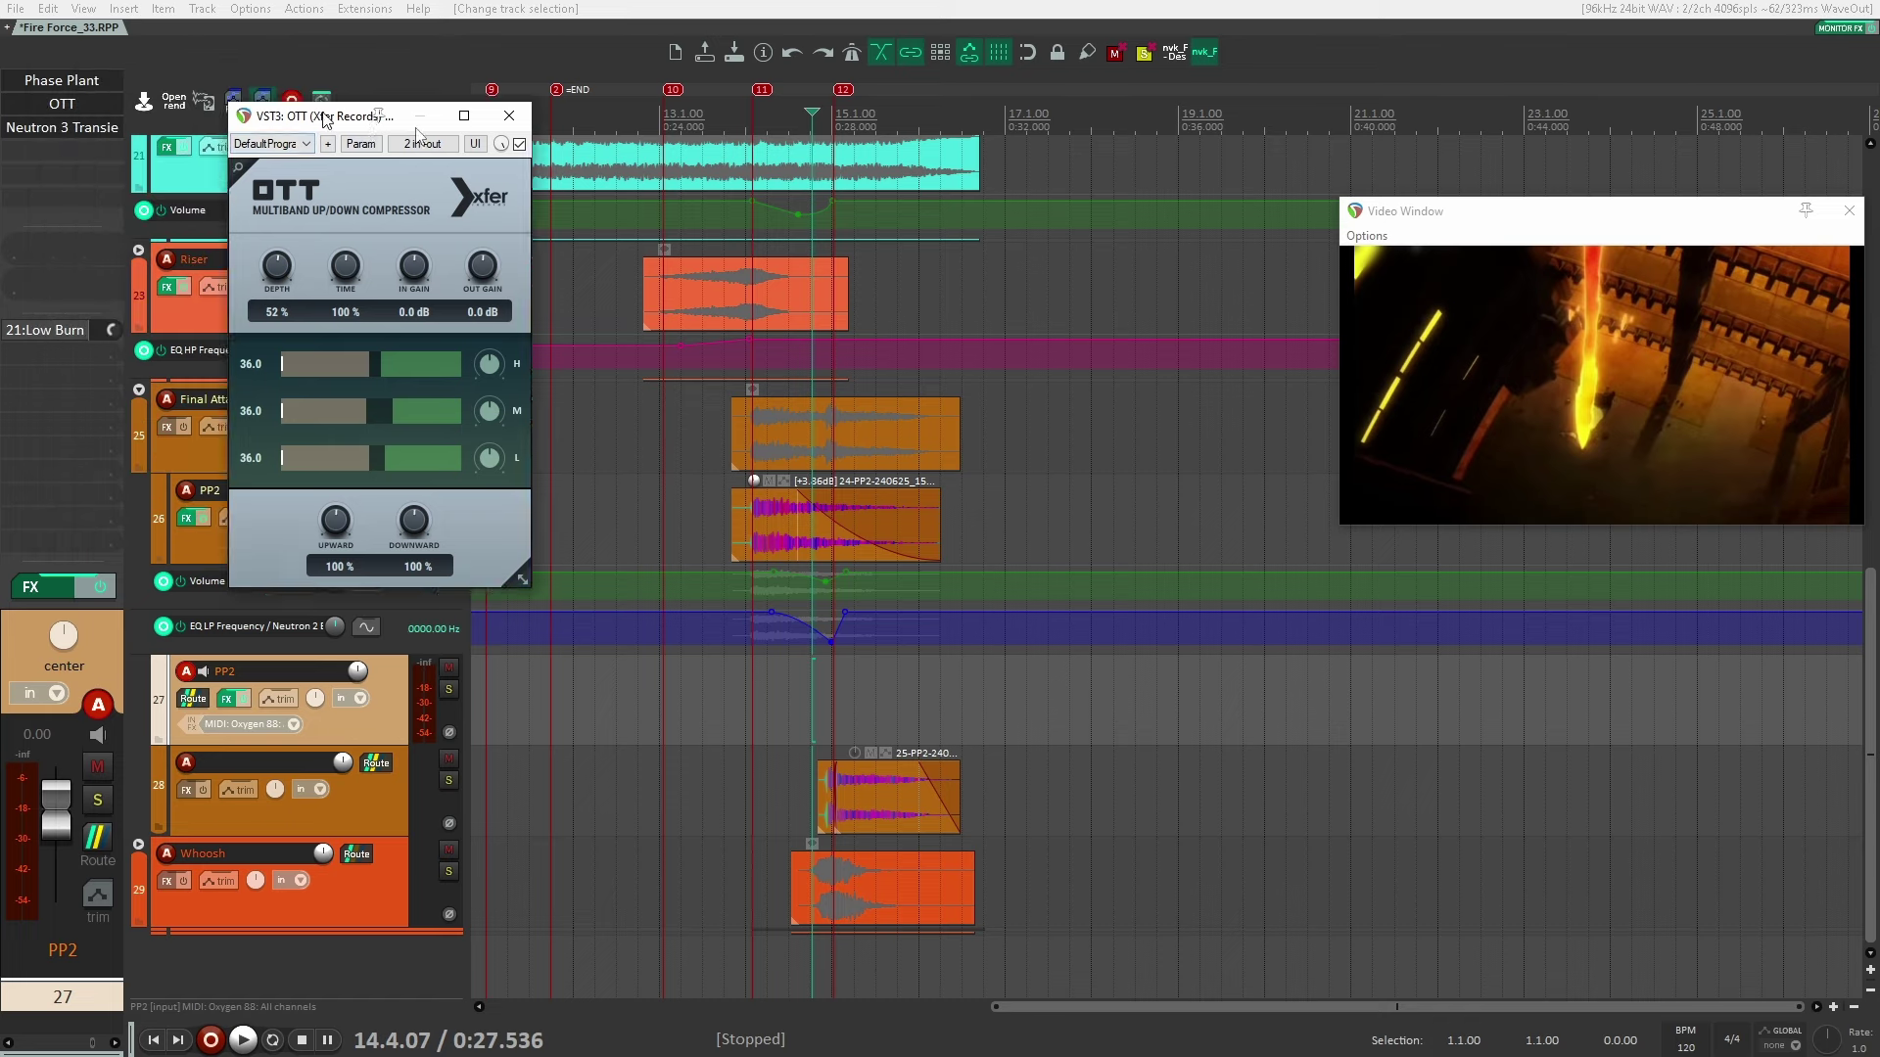
left_click(61, 127)
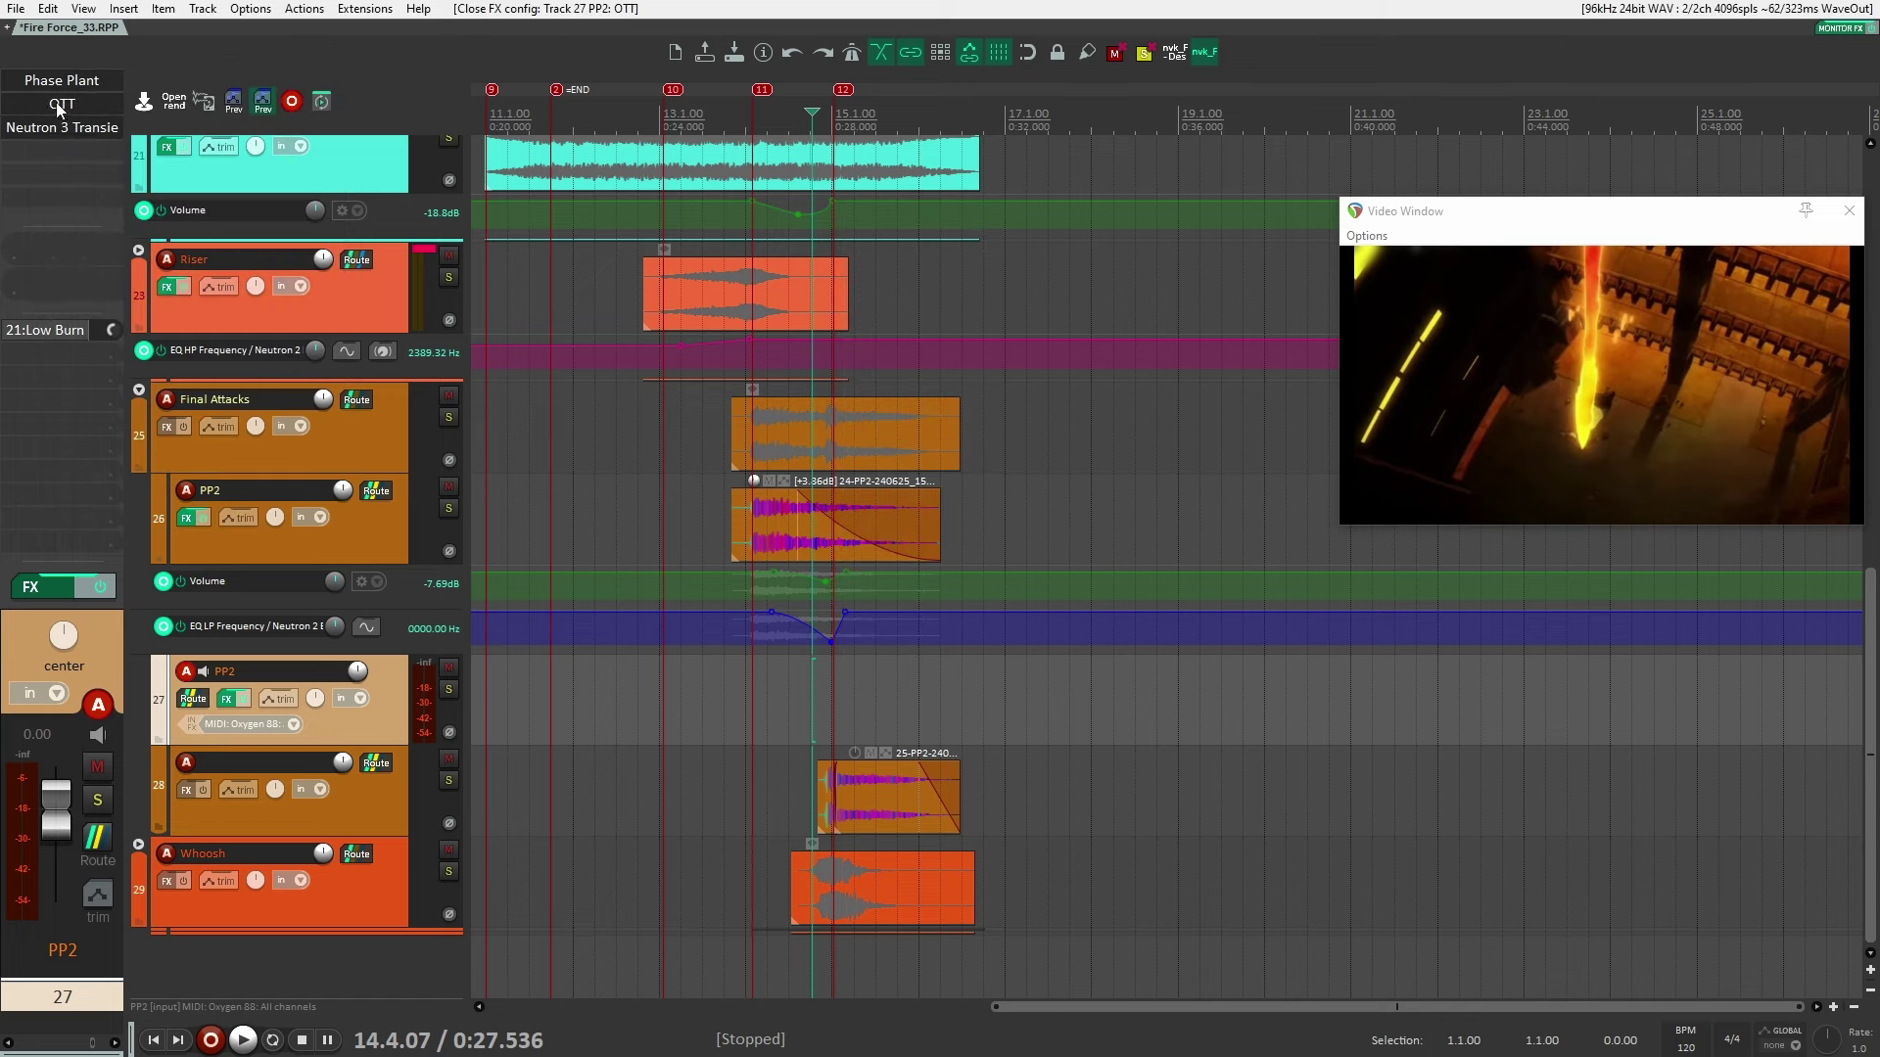
left_click(56, 103)
left_click(60, 128)
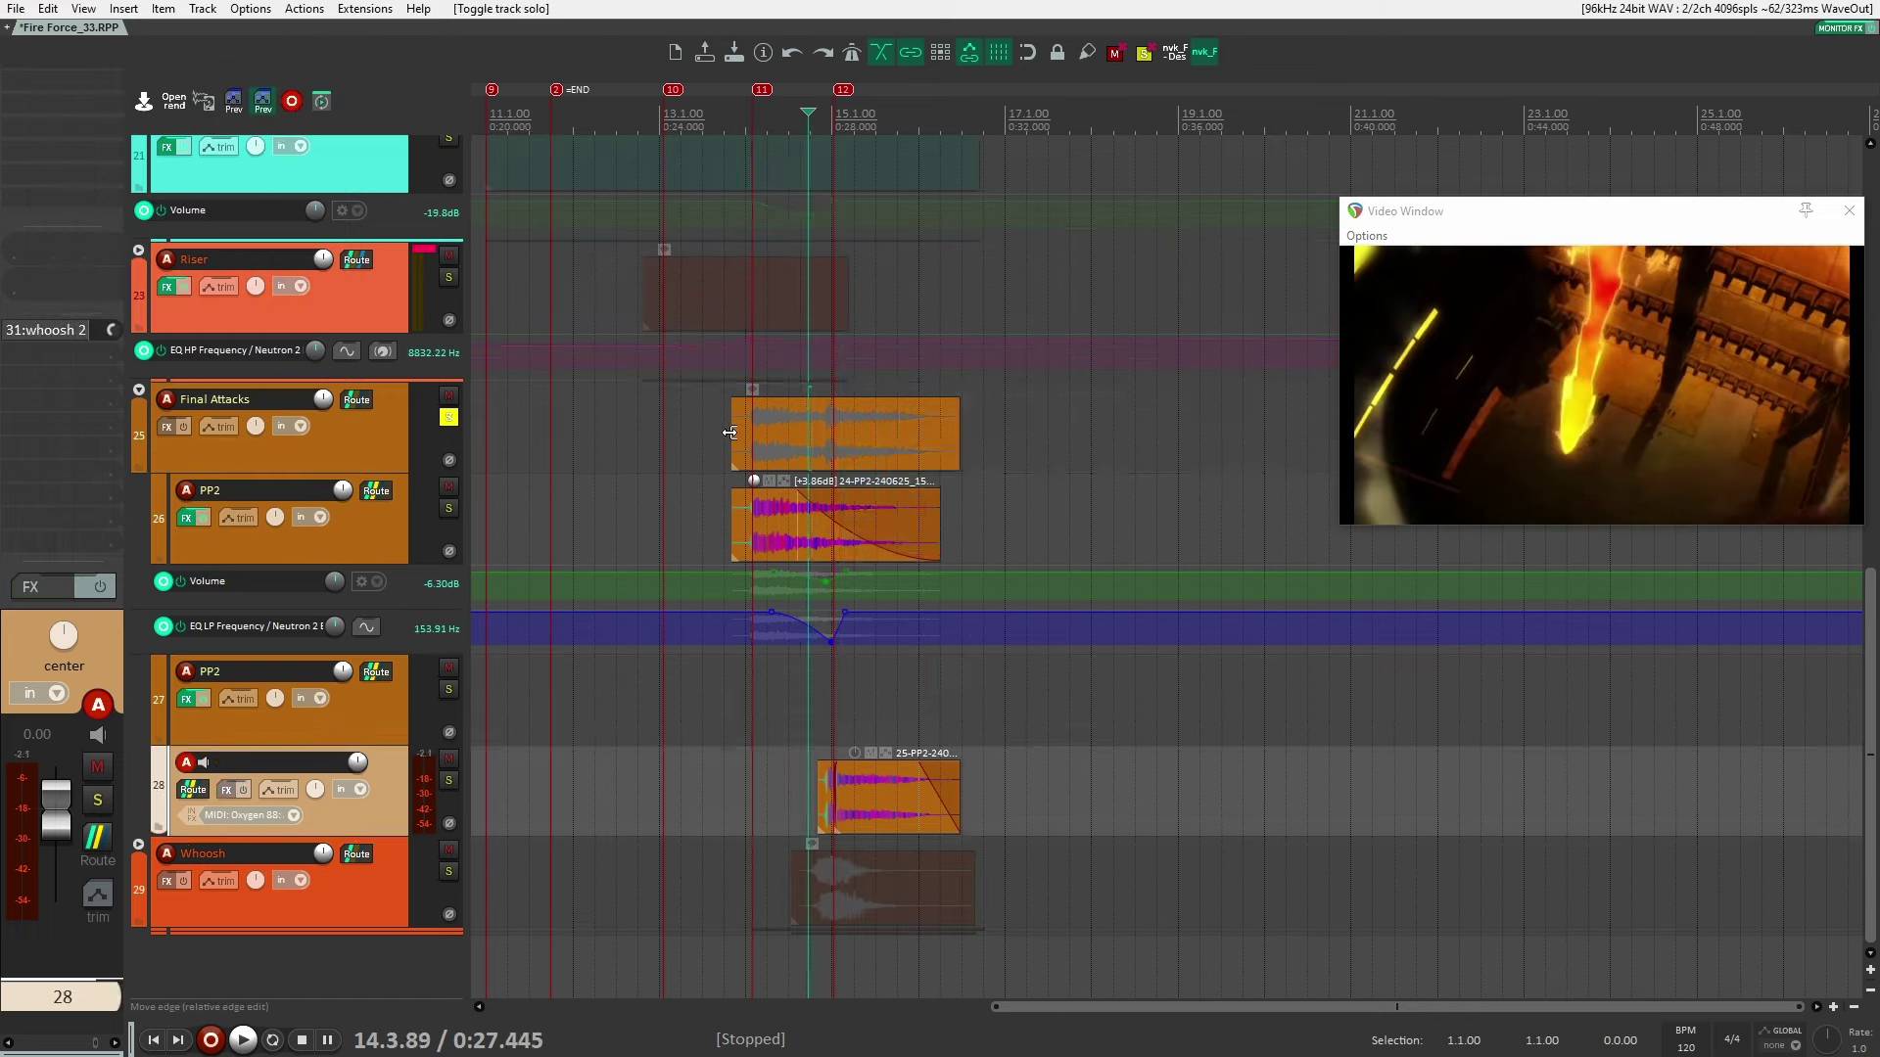
Play the soloed Final Attacks folder from the start of its clip against the video and stop
left_click(732, 432)
key("space")
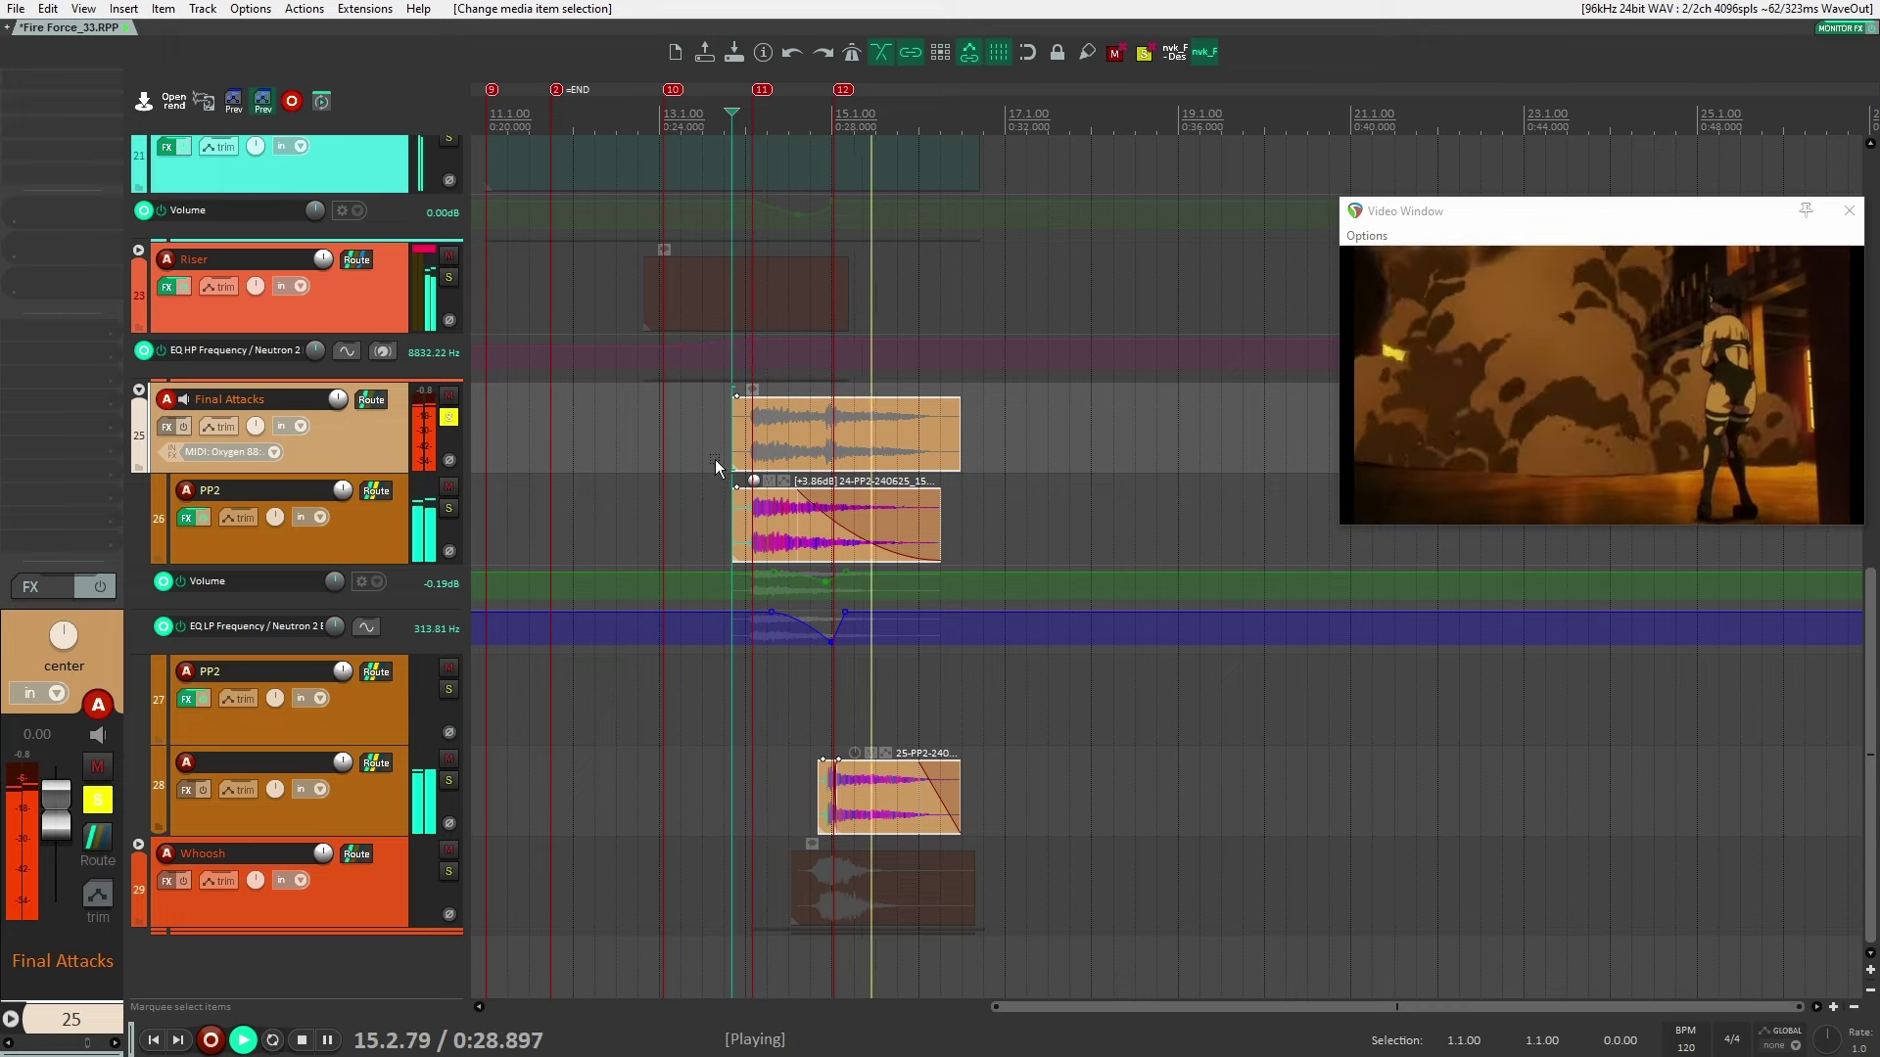
key("space")
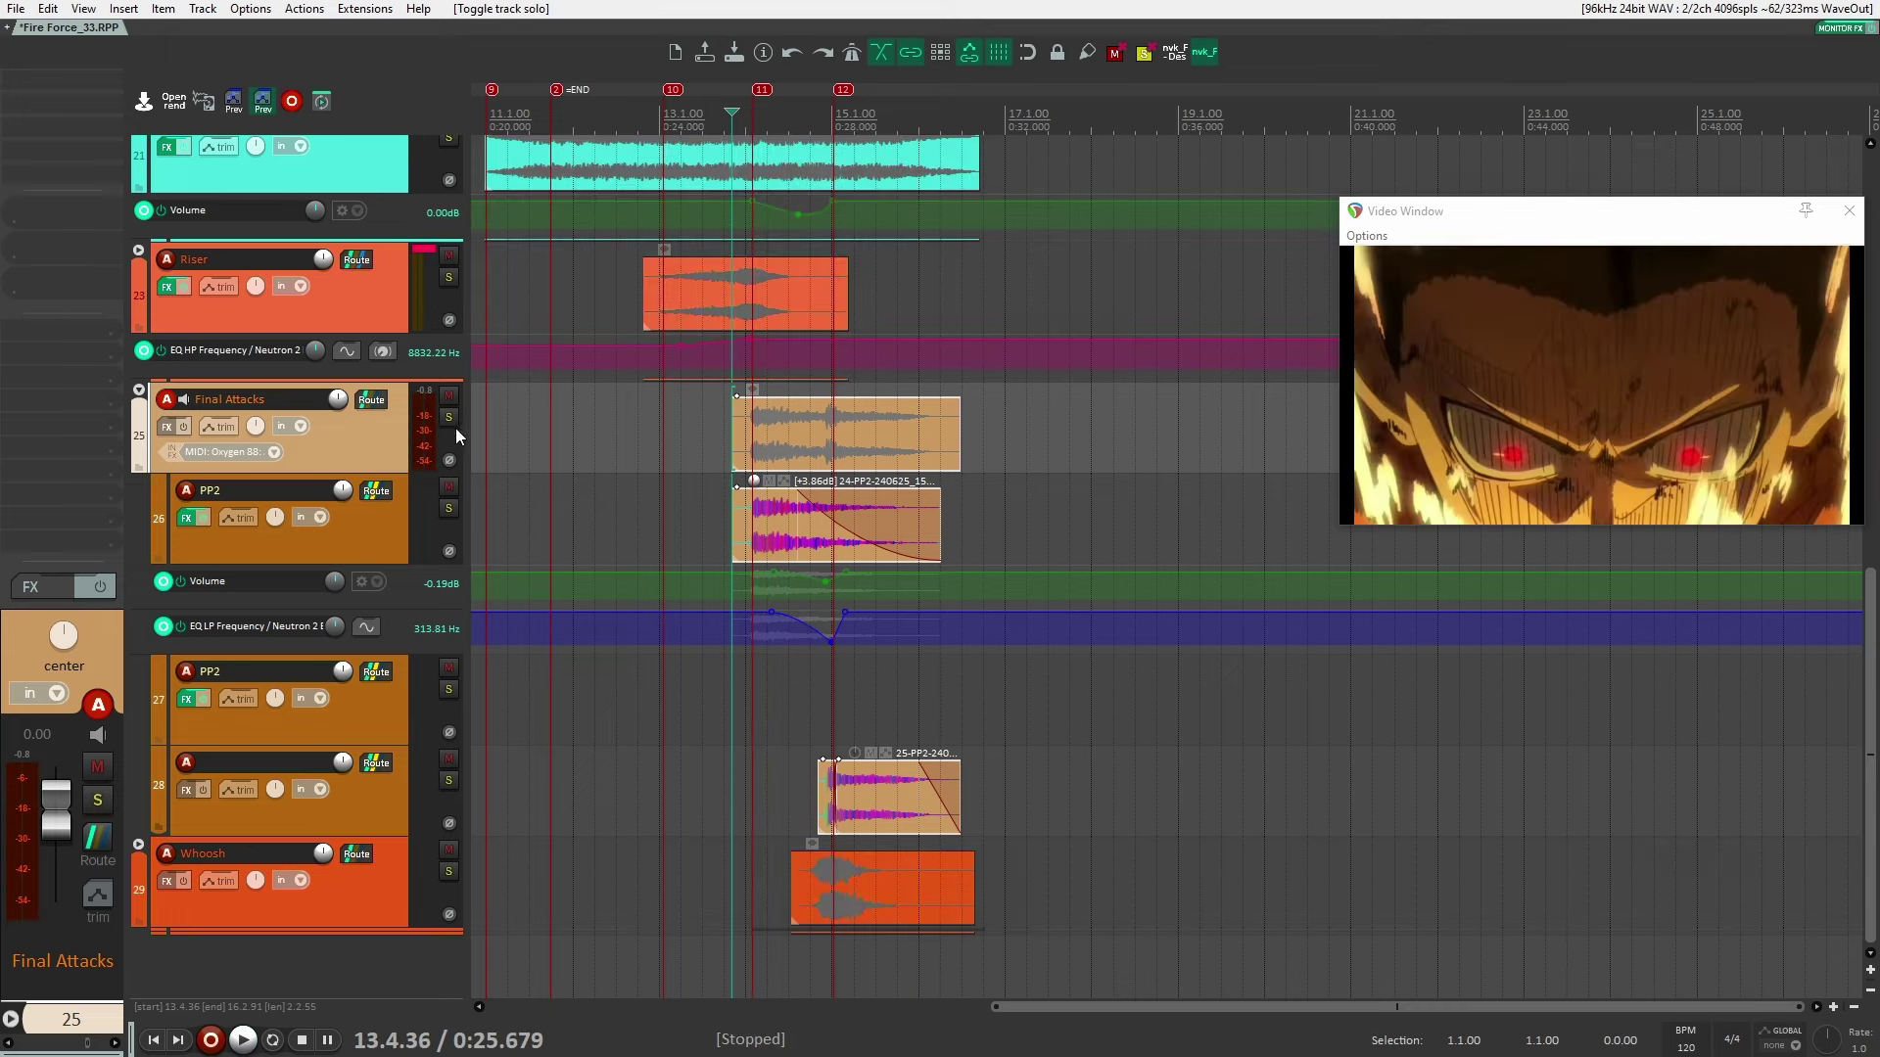
Solo the Riser and Low Burn folders with Final Attacks, play them from just before the Riser clip, stop and clear all solos
left_click(449, 279)
scroll(451, 294, "up", 1)
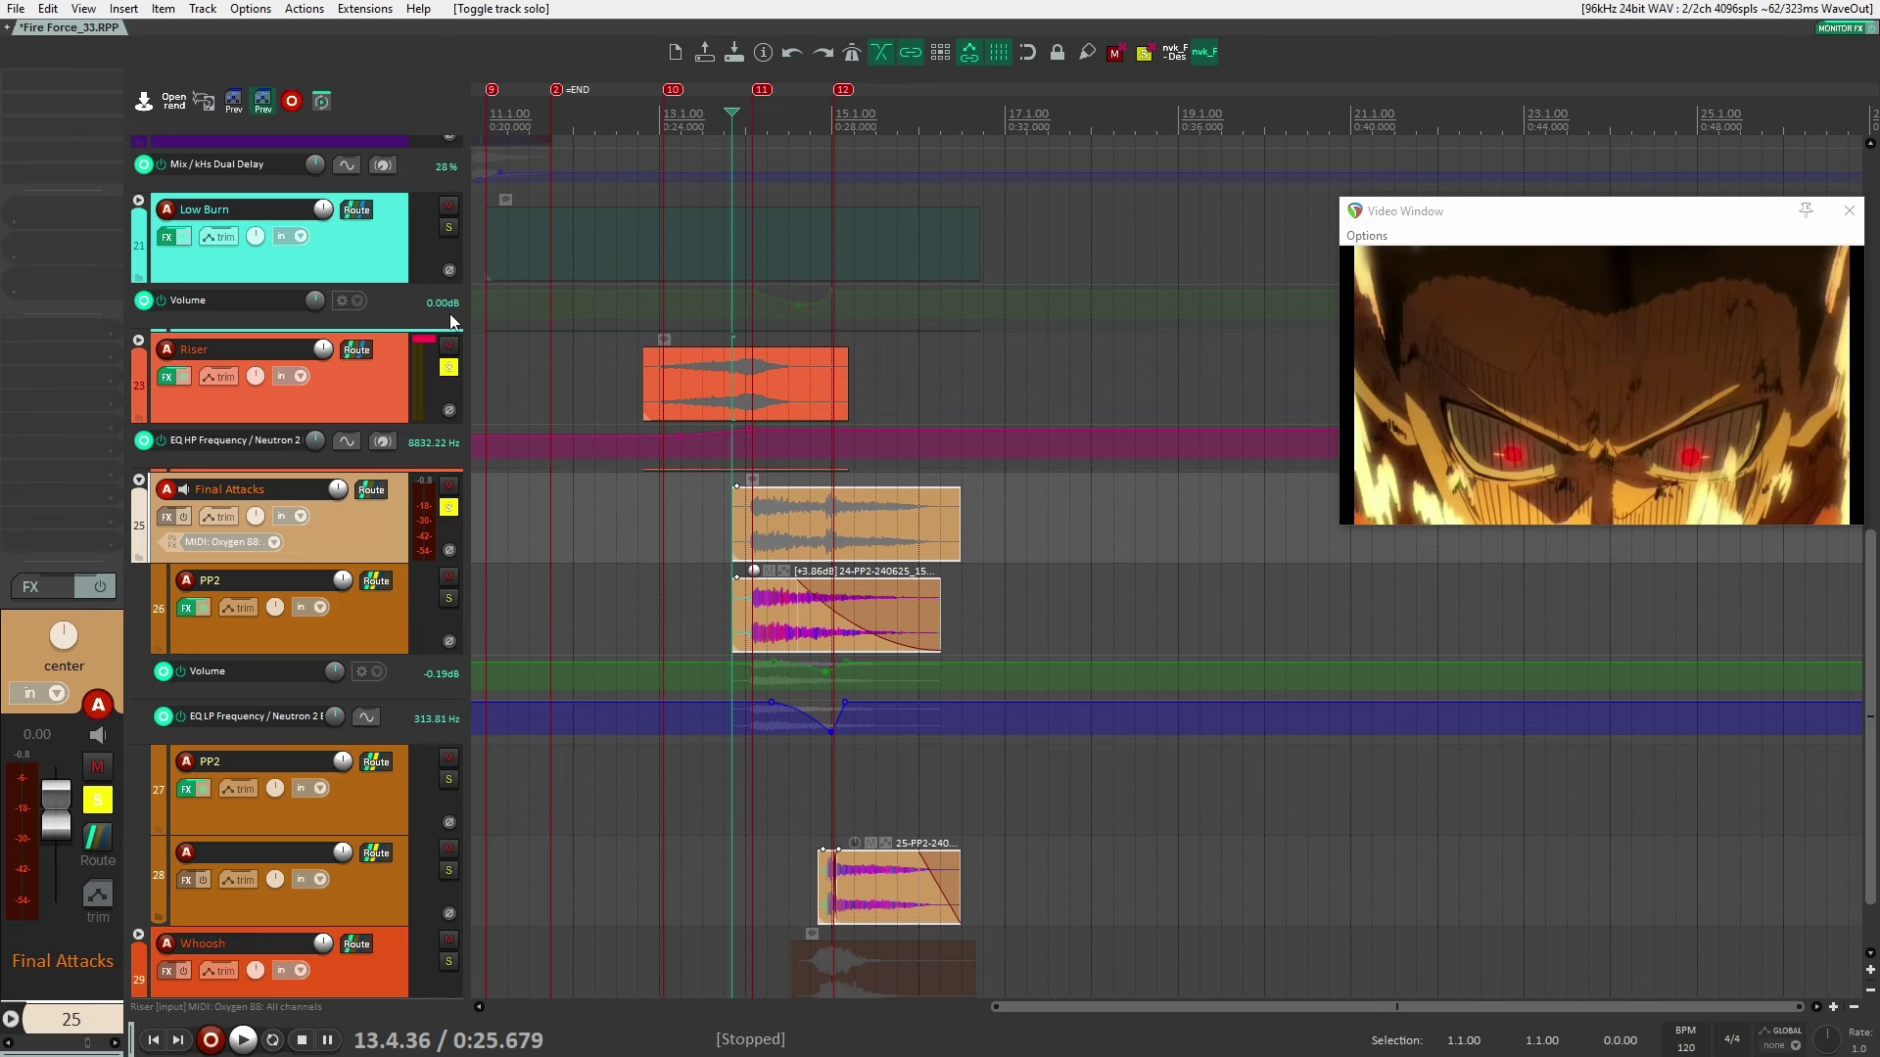
left_click(450, 231)
left_click(629, 393)
key("space")
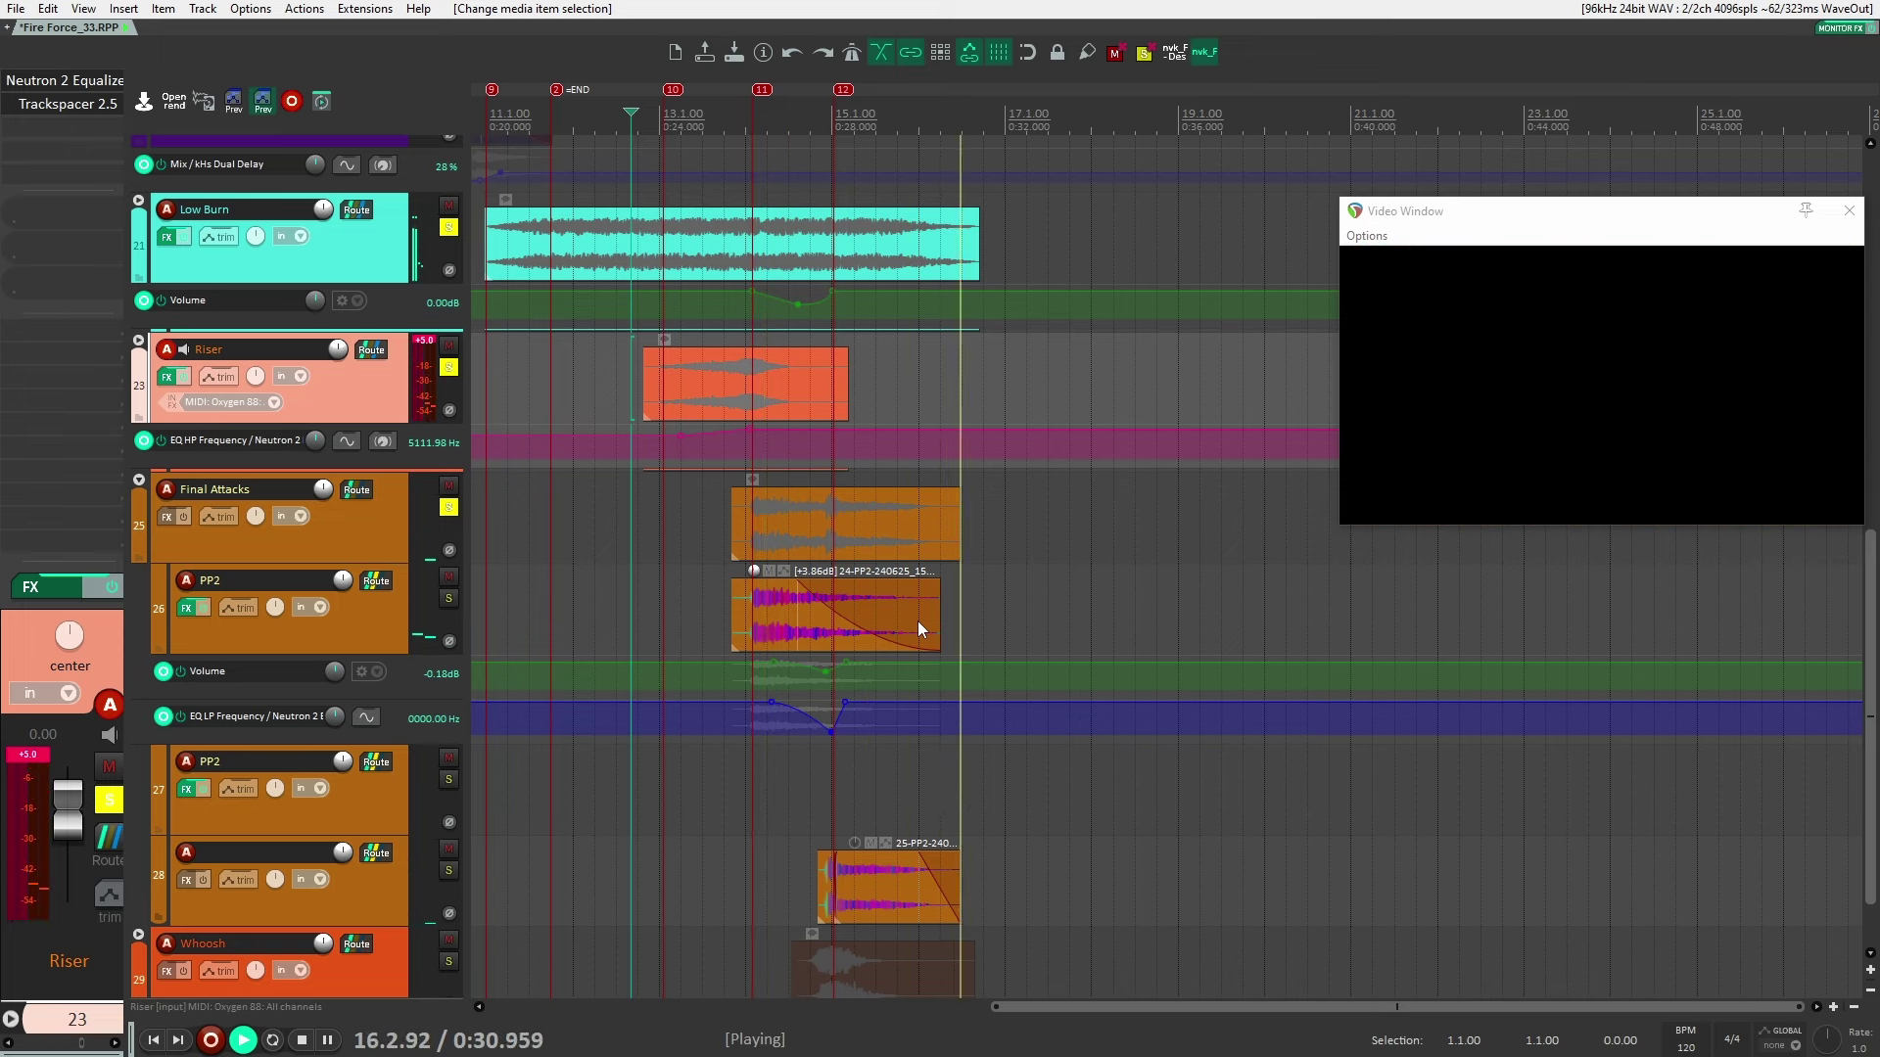
key("space")
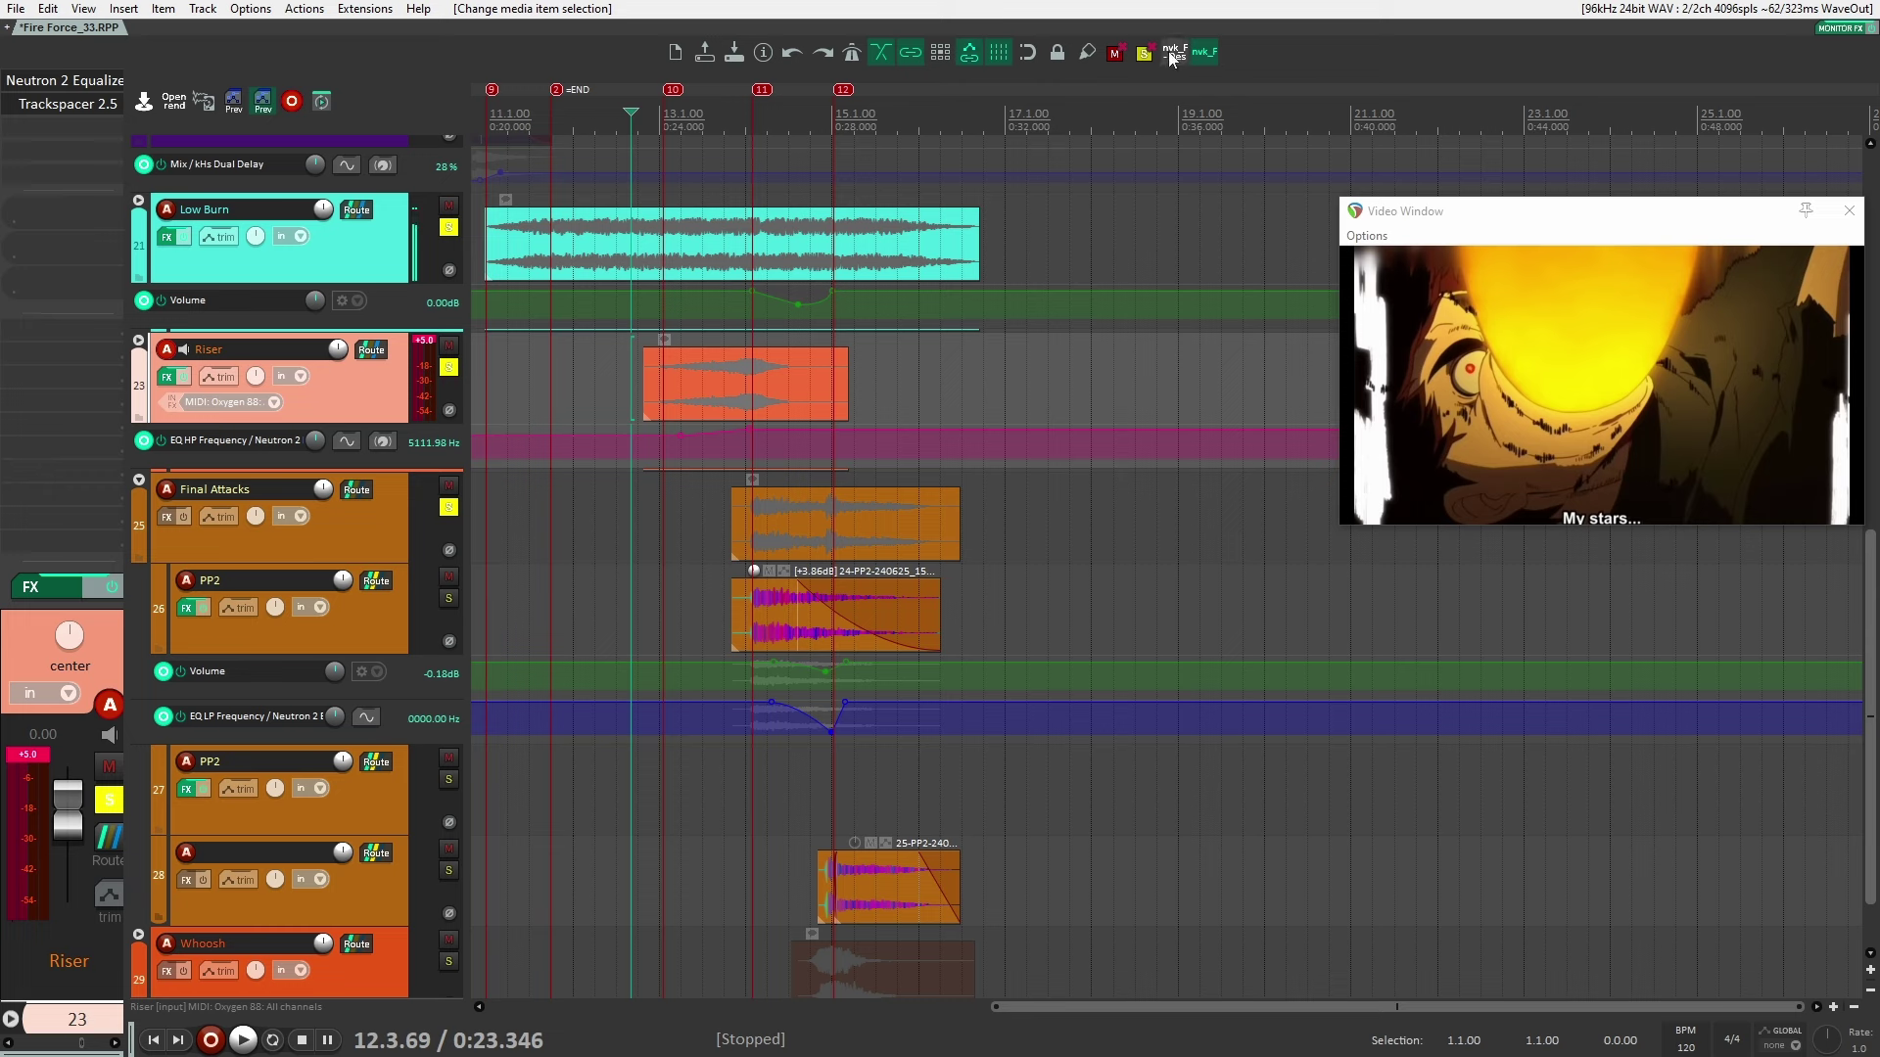
left_click(801, 266)
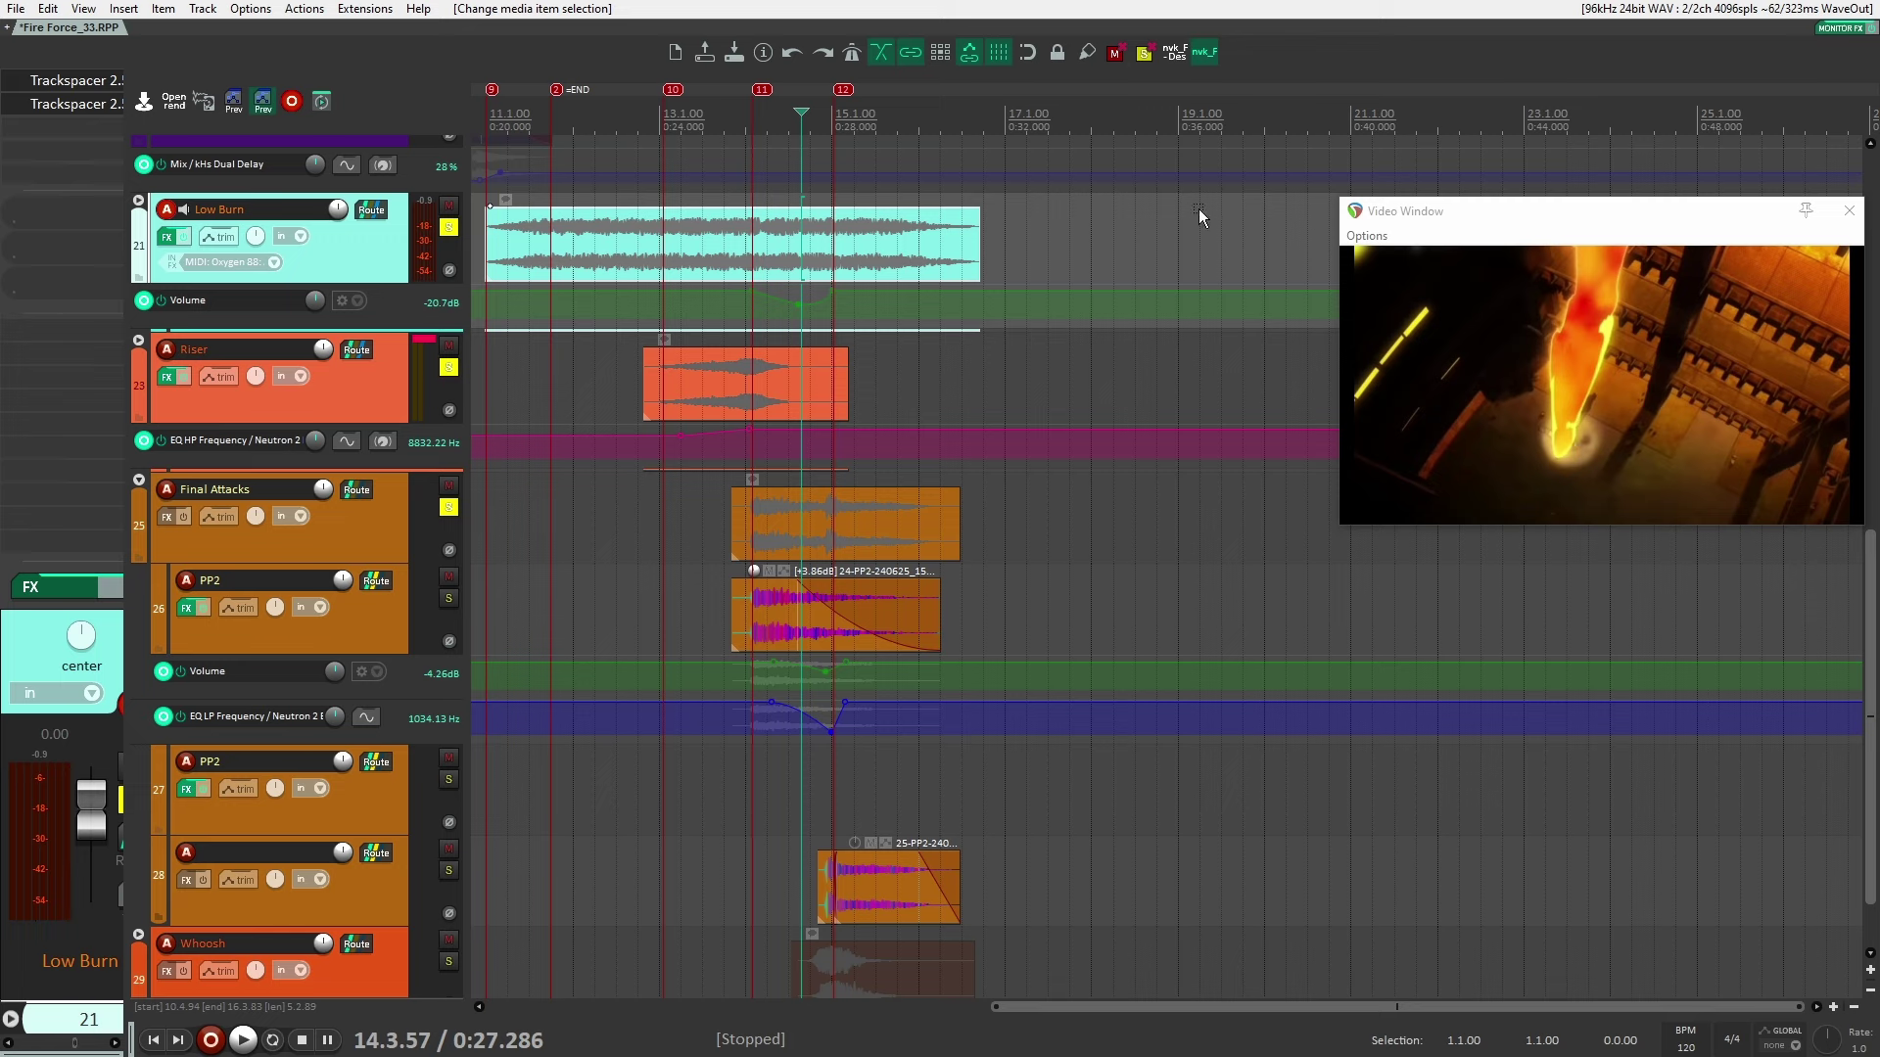
left_click(1144, 52)
Solo the Whoosh folder, expand it to its child tracks, and play from just before the whoosh 2 clip
scroll(837, 433, "down", 2)
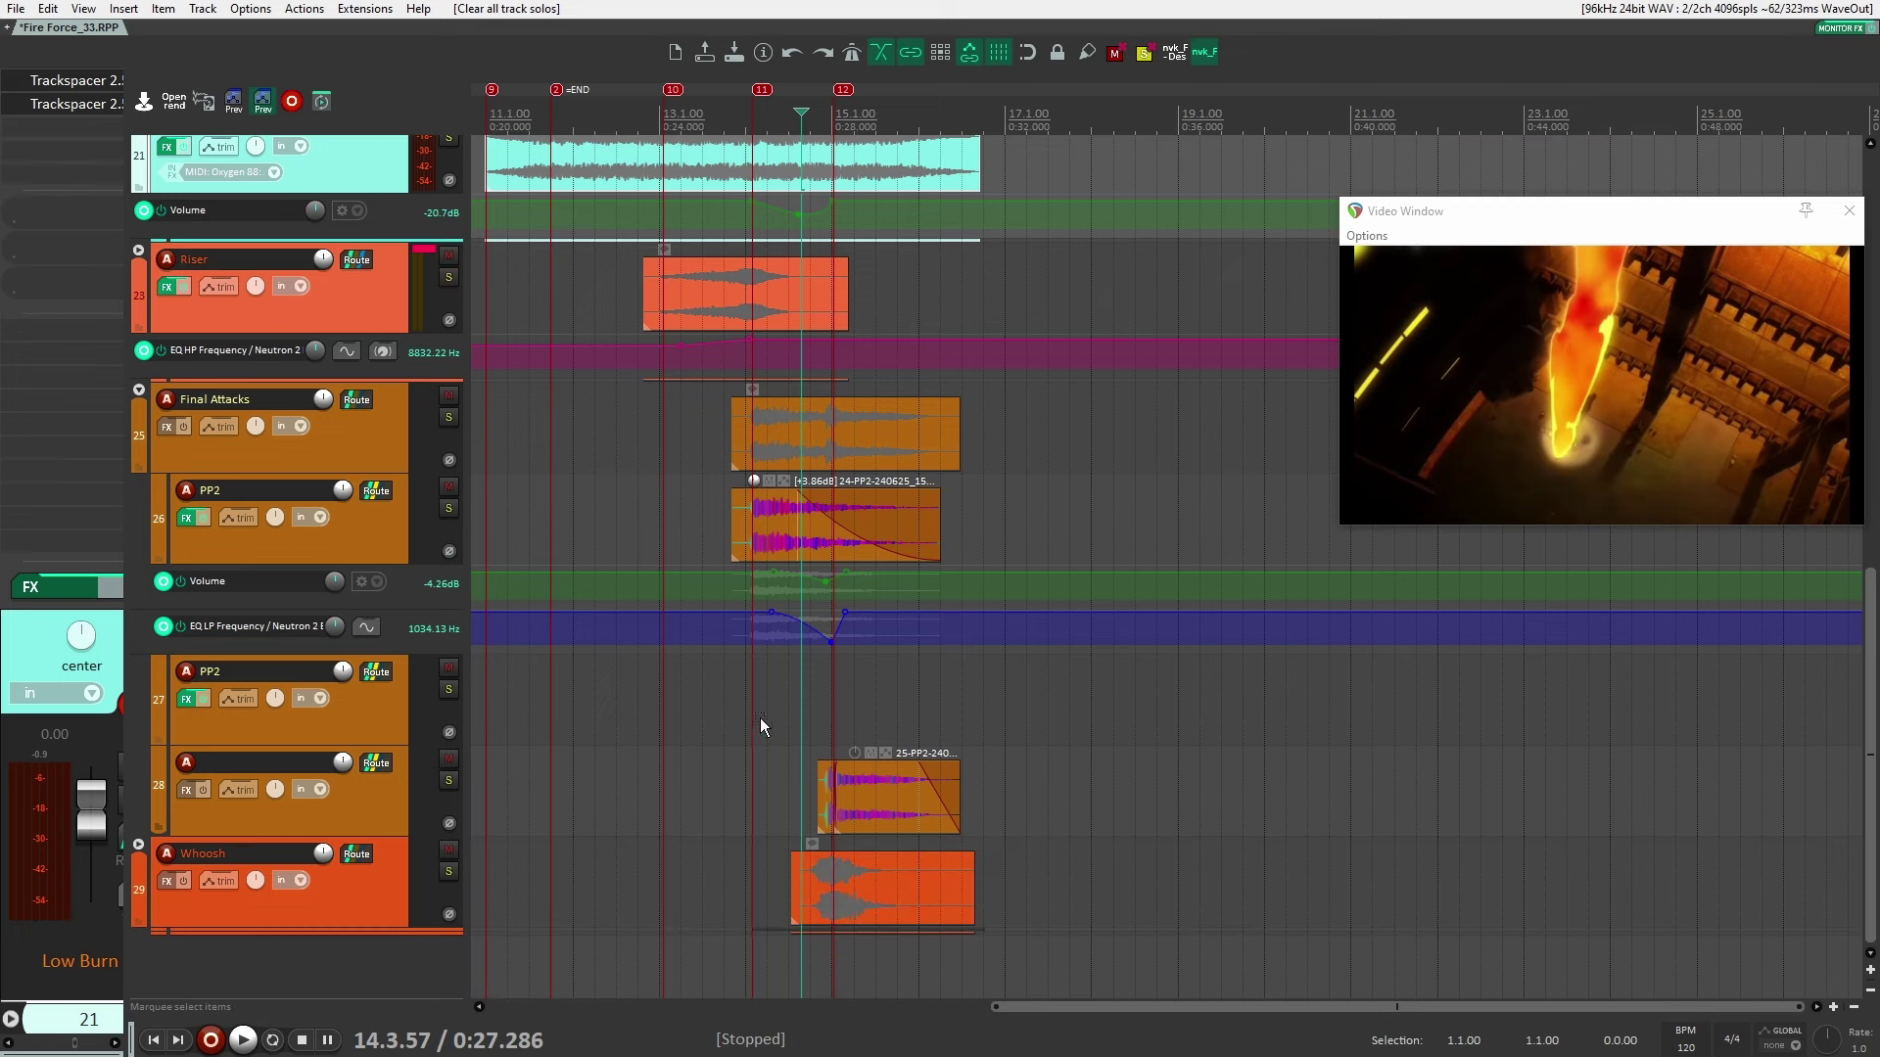
left_click(448, 872)
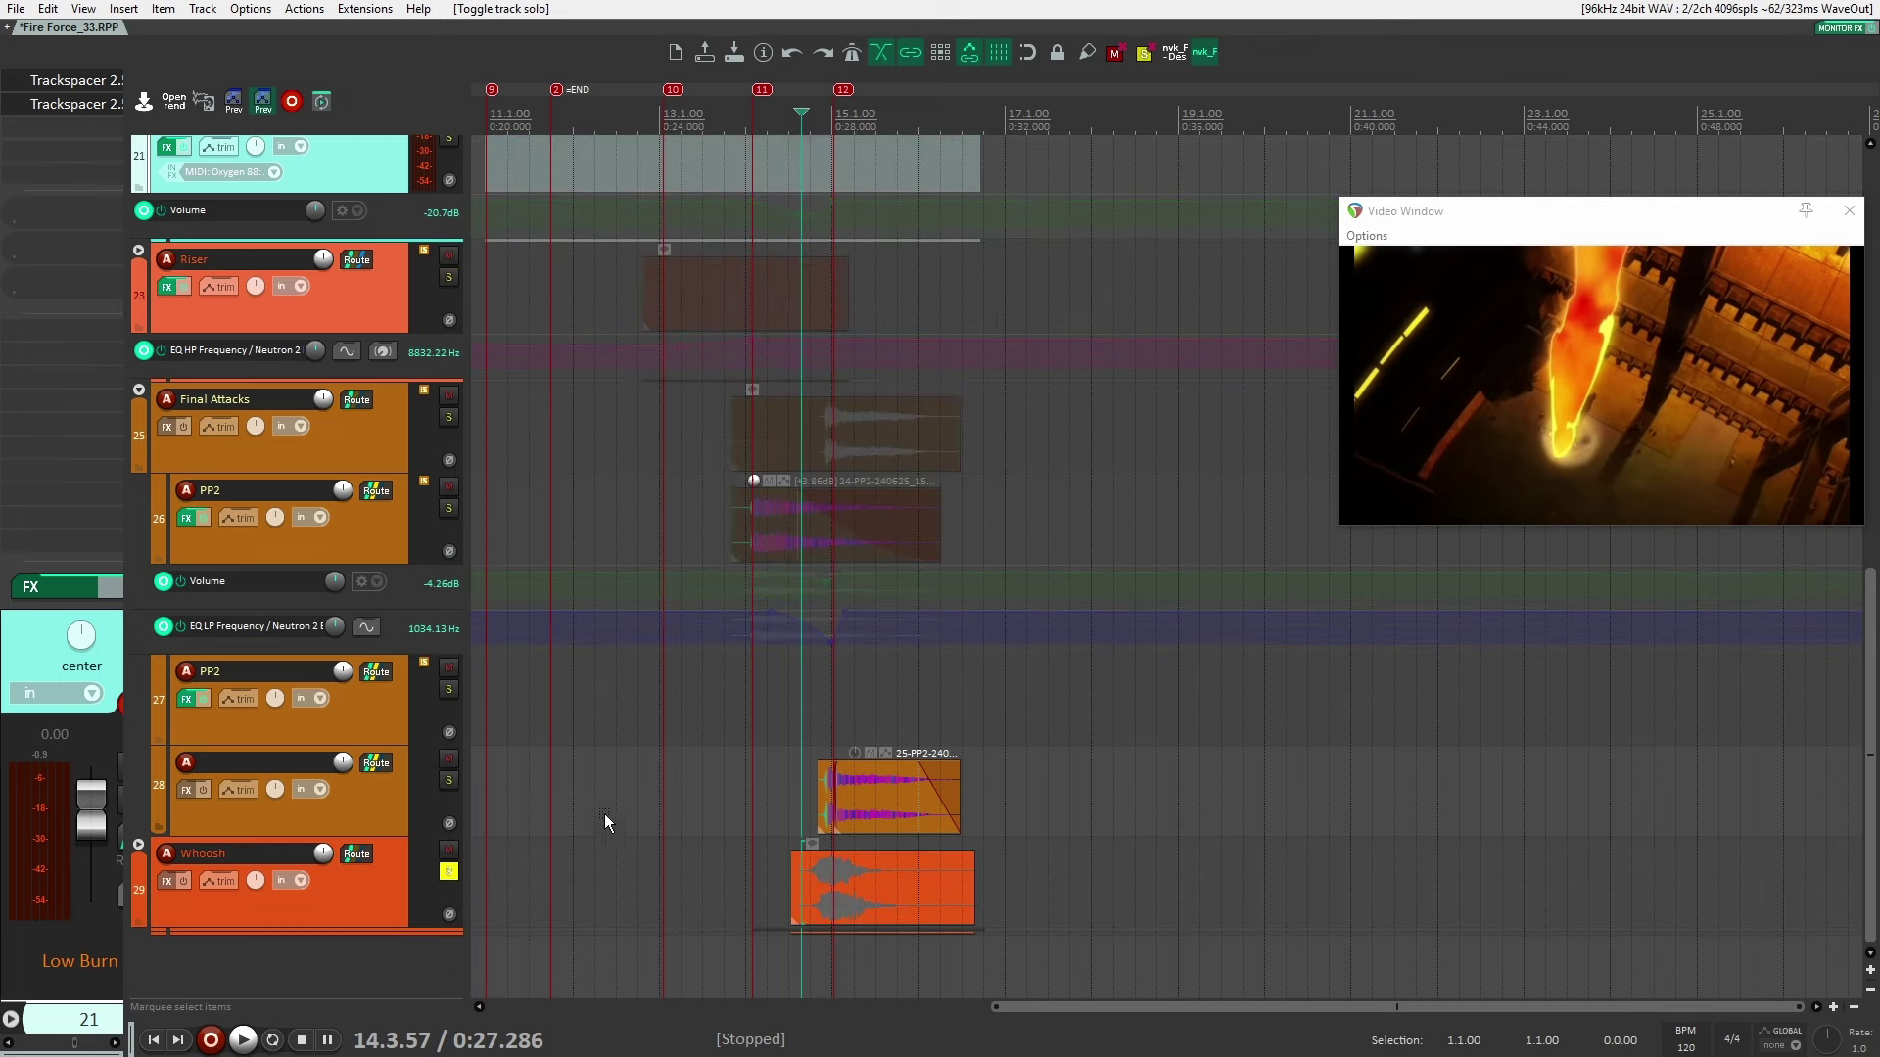
left_click(138, 844)
scroll(574, 820, "down", 4)
left_click(771, 899)
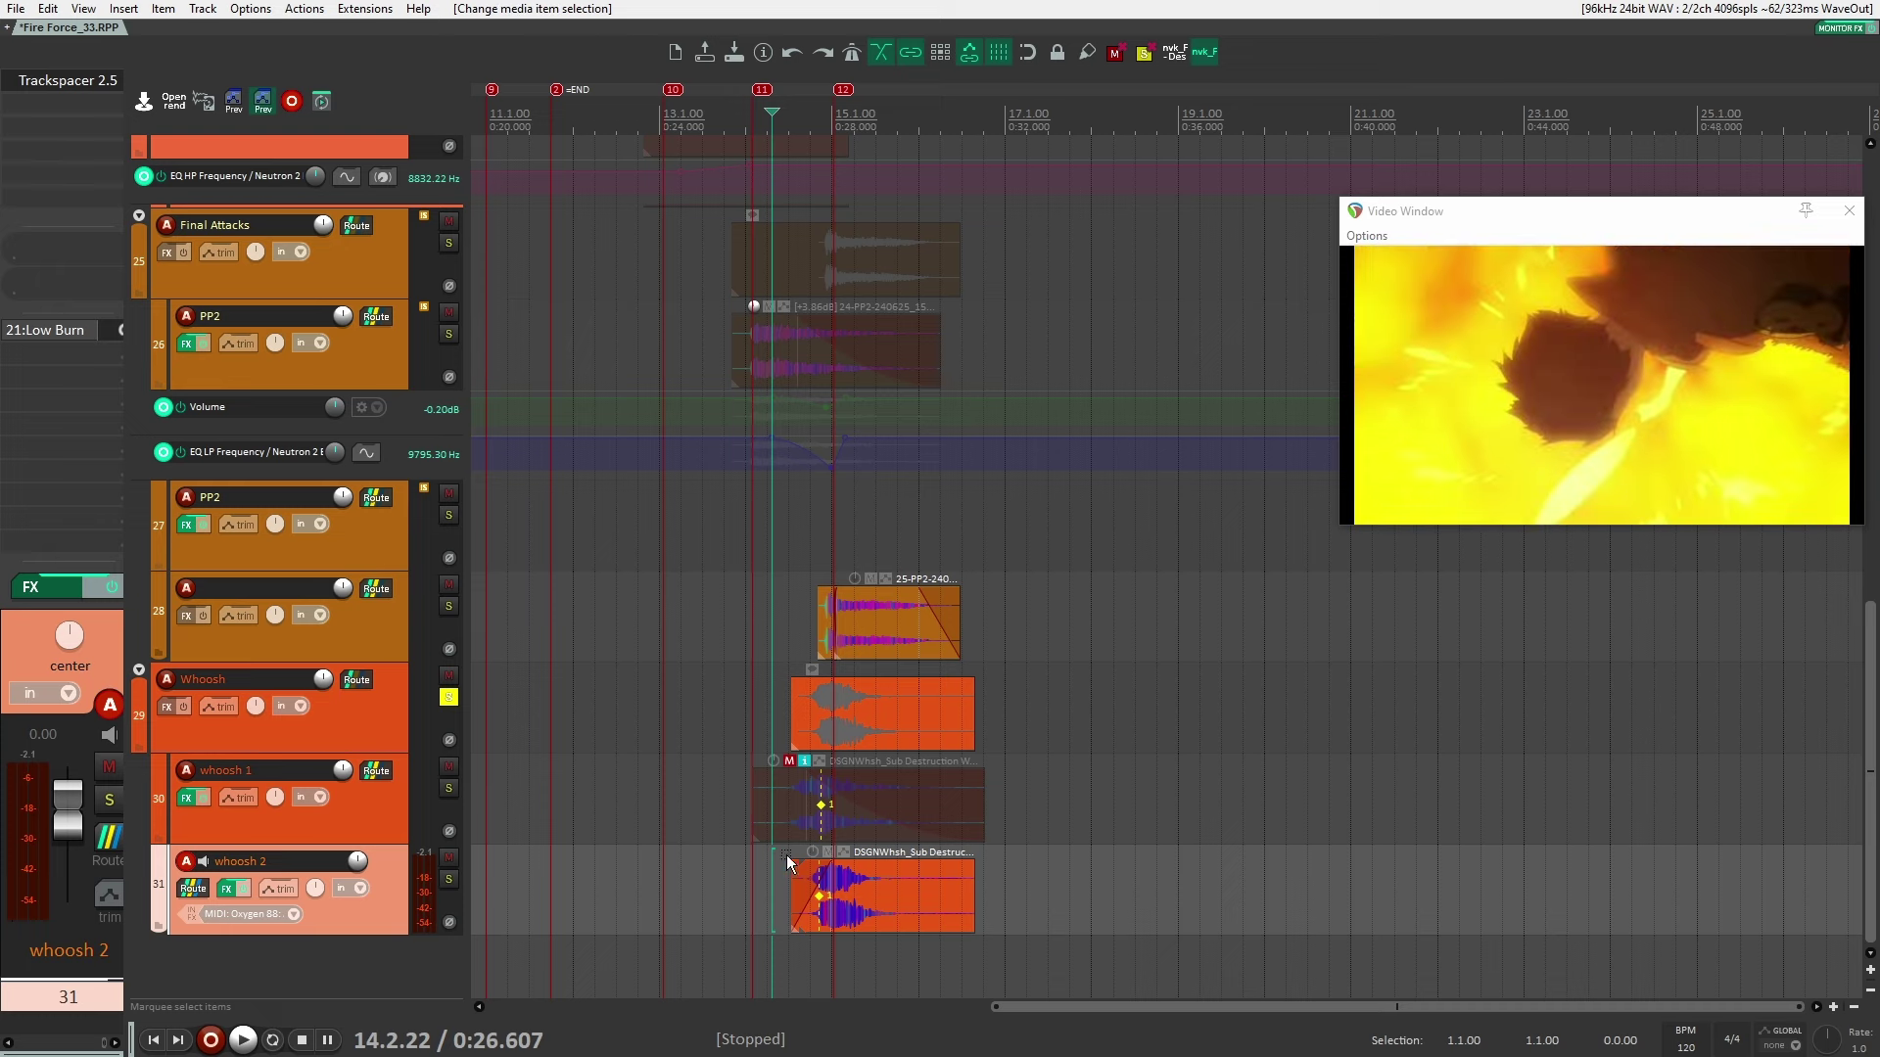
key("space")
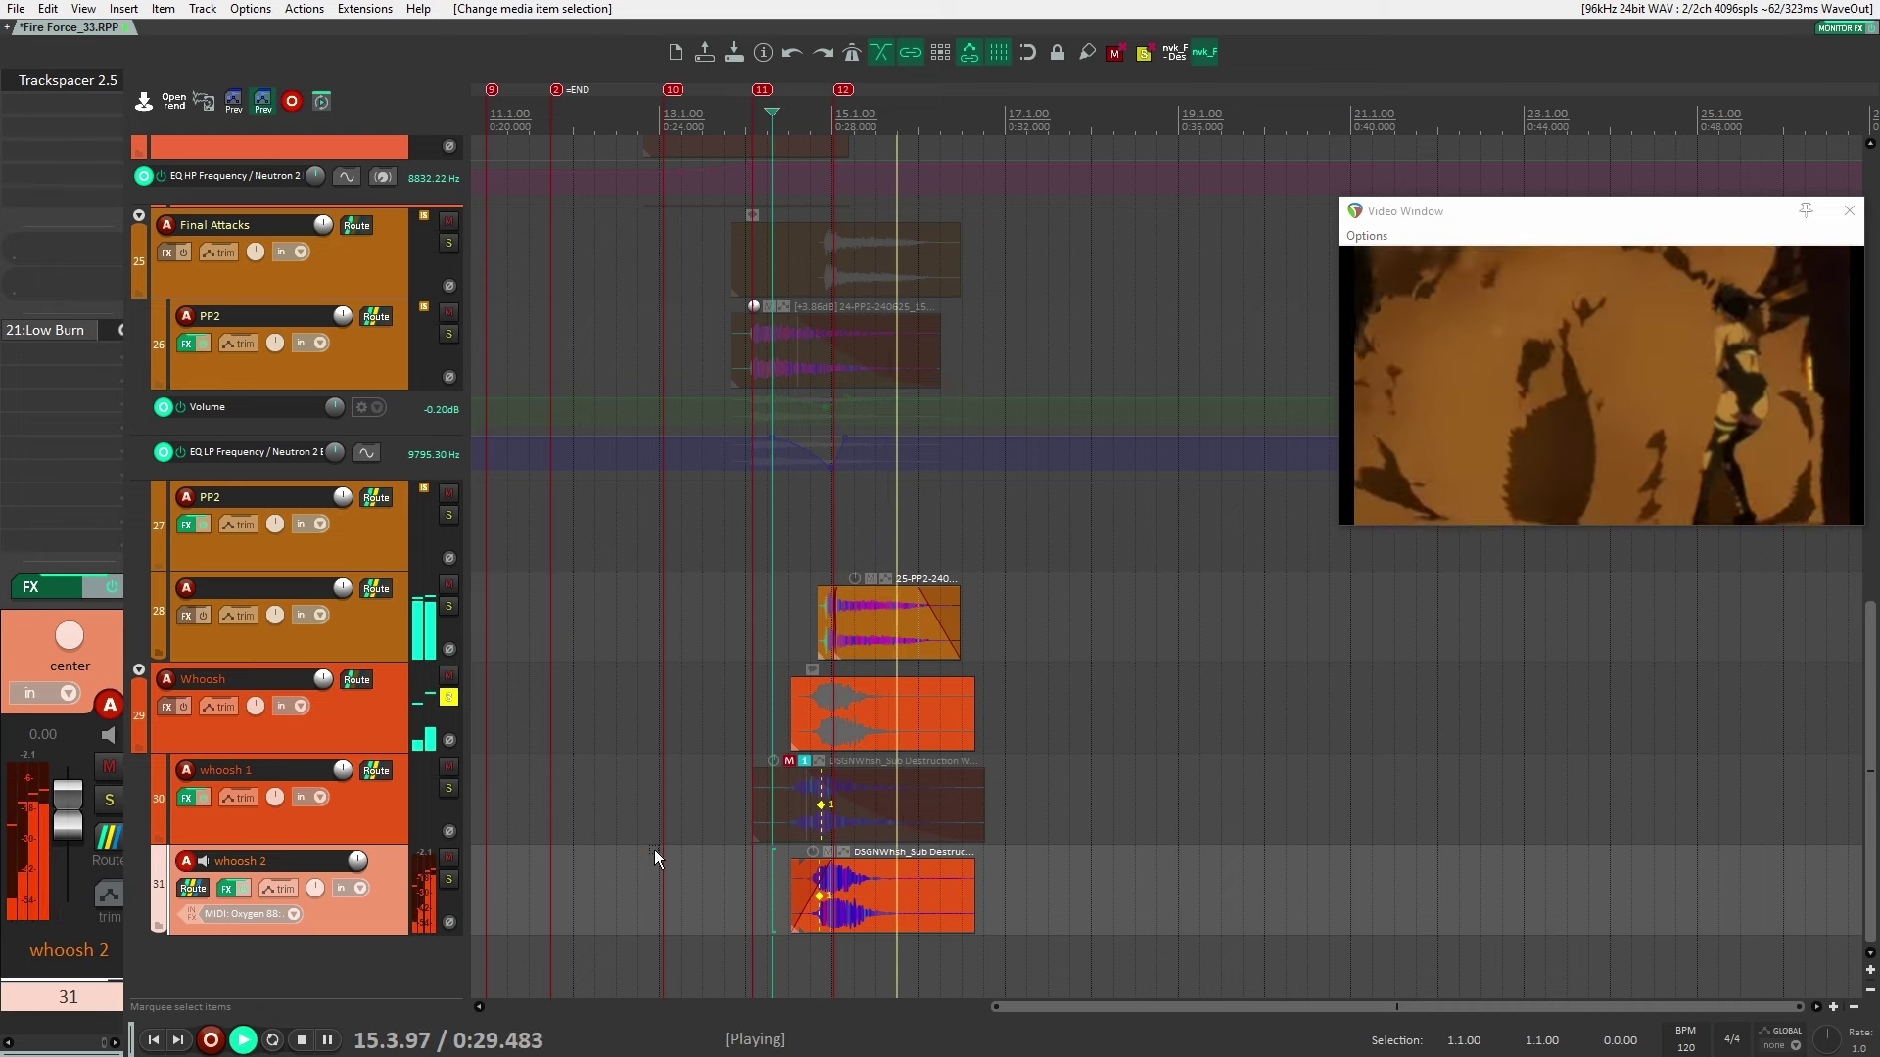
key("space")
Examine the whoosh 1 and whoosh 2 clips up close and compare the plug-in chains of both tracks
scroll(755, 825, "up", 4)
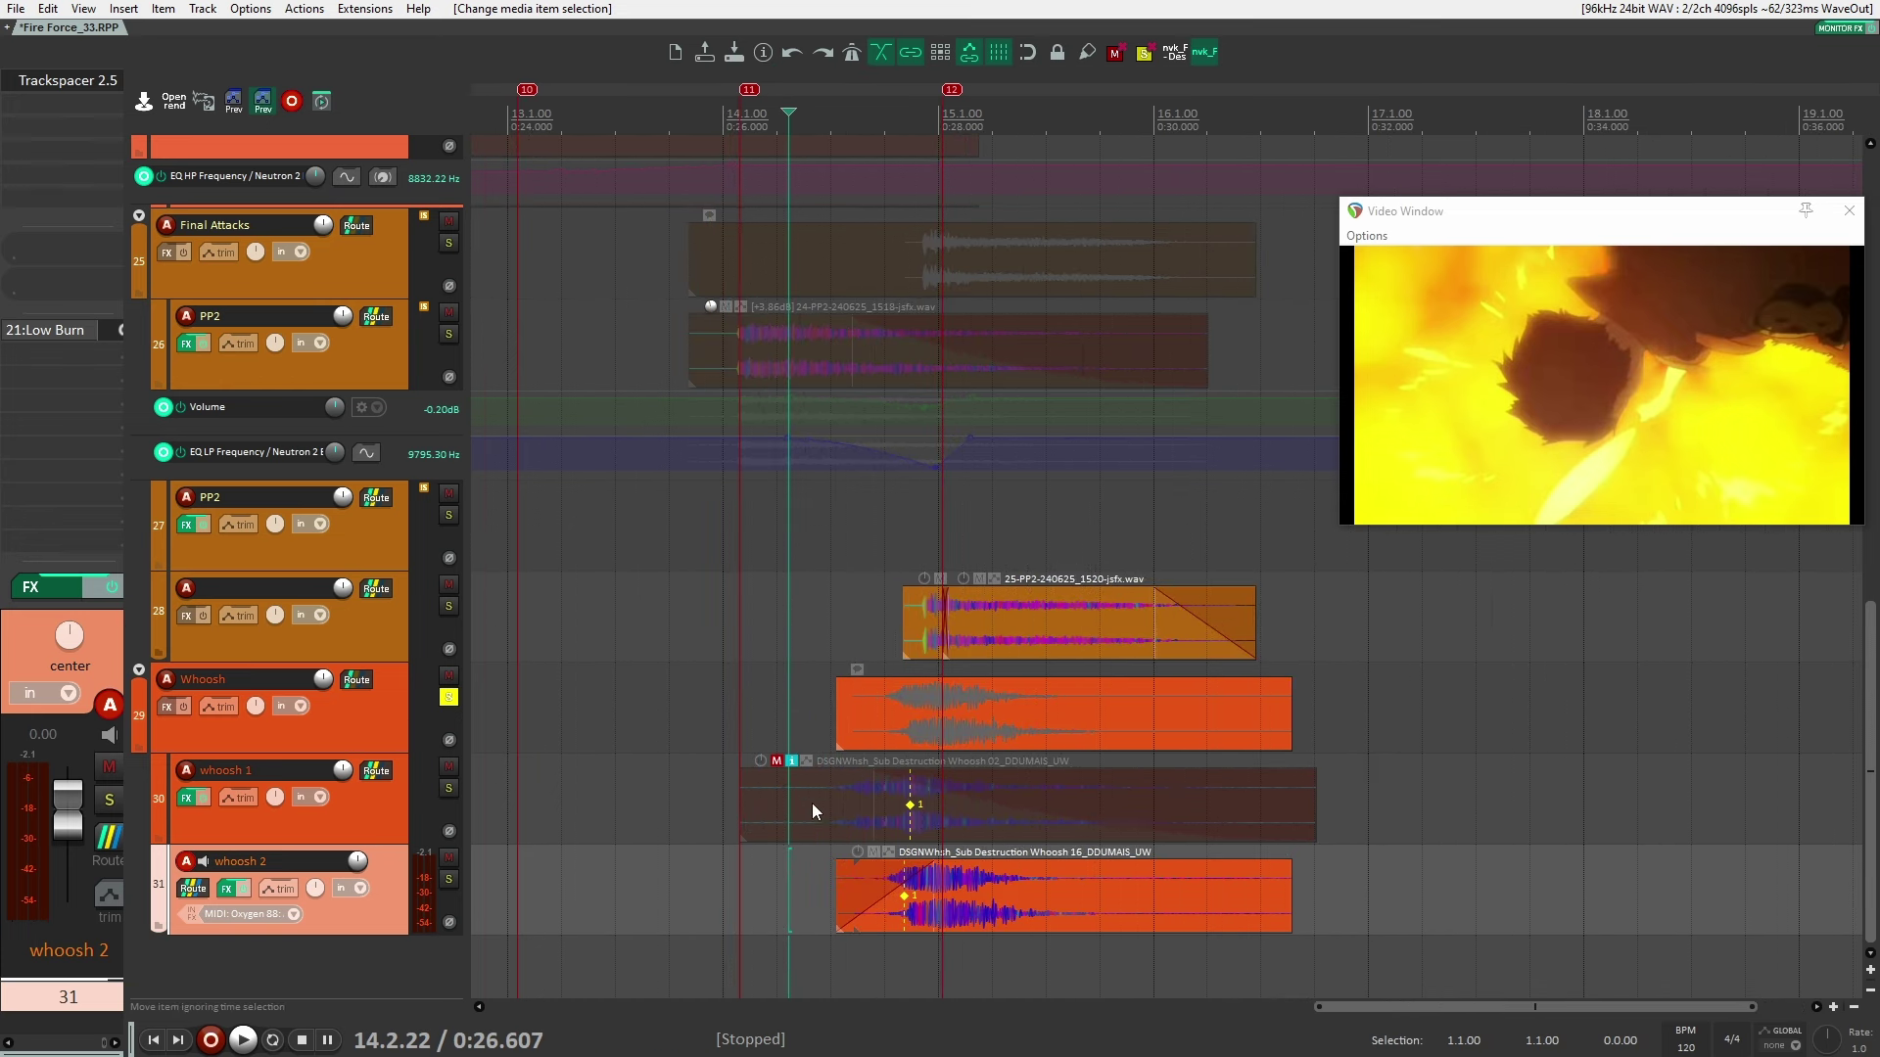
scroll(833, 930, "up", 1)
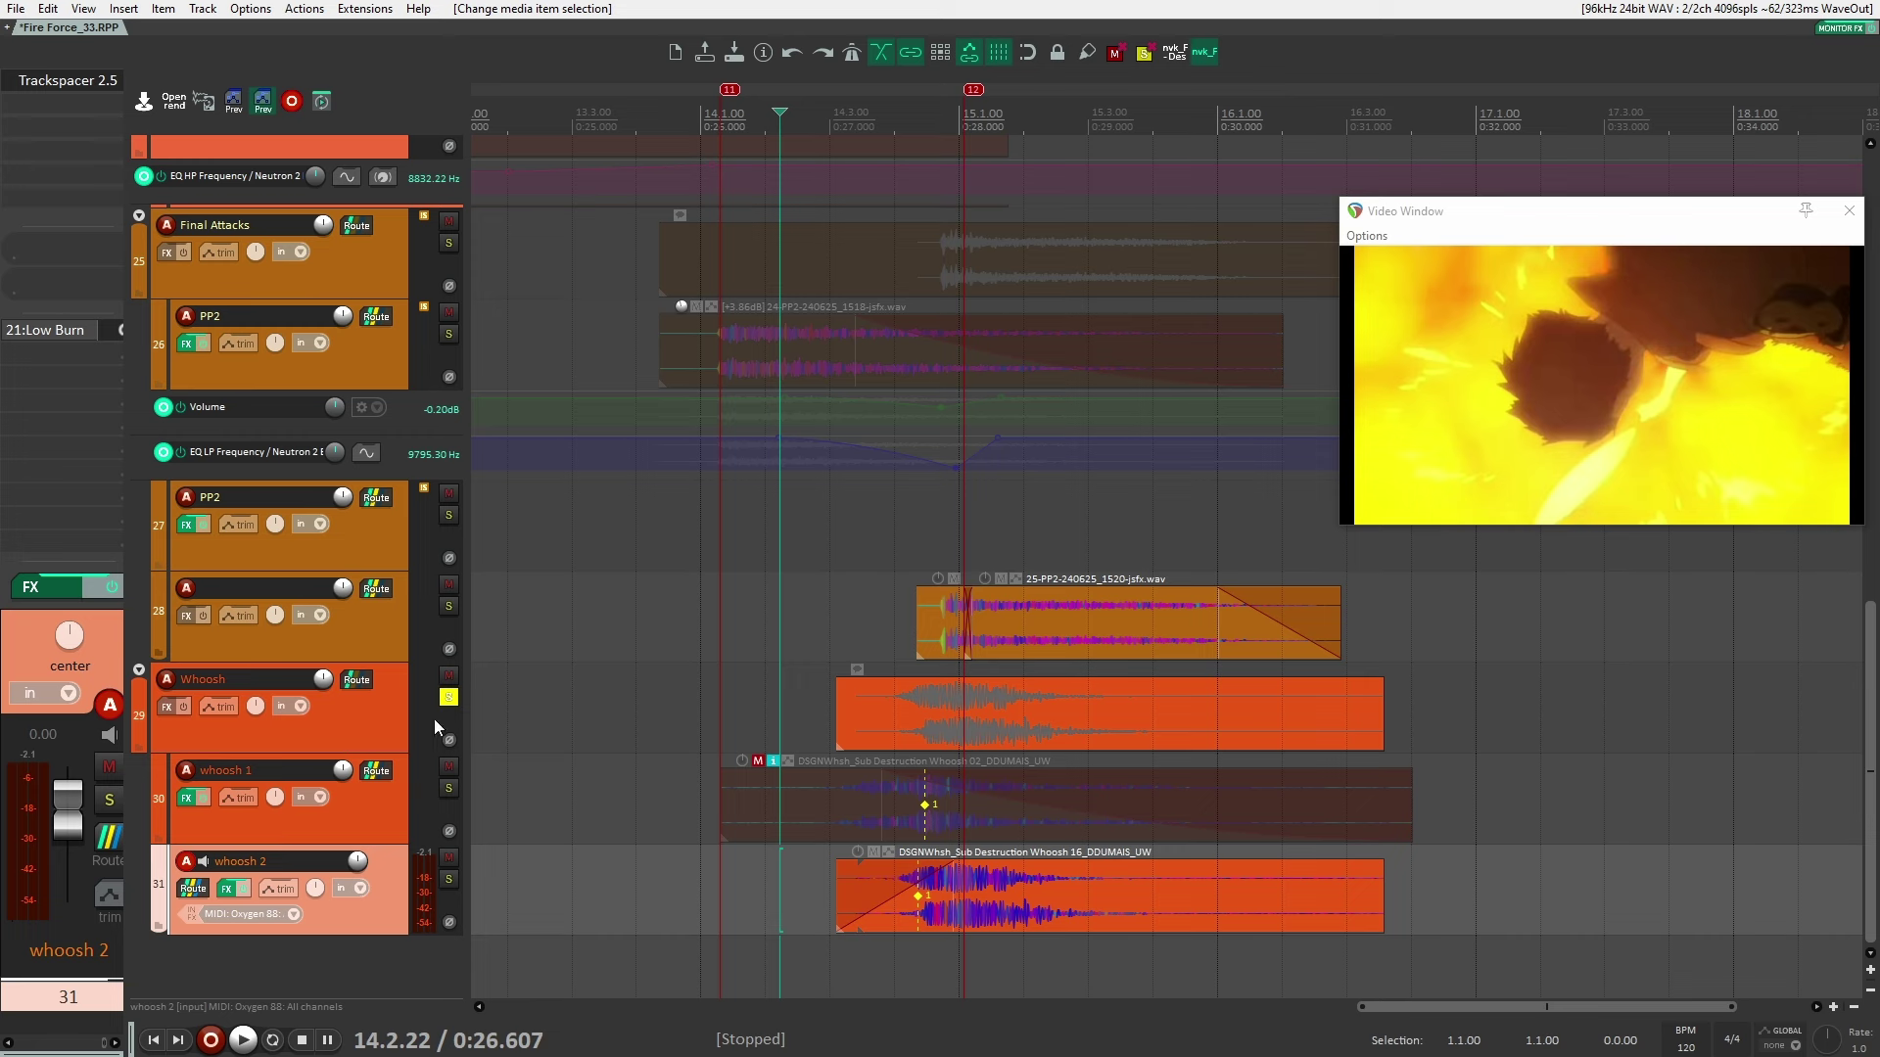
left_click(390, 814)
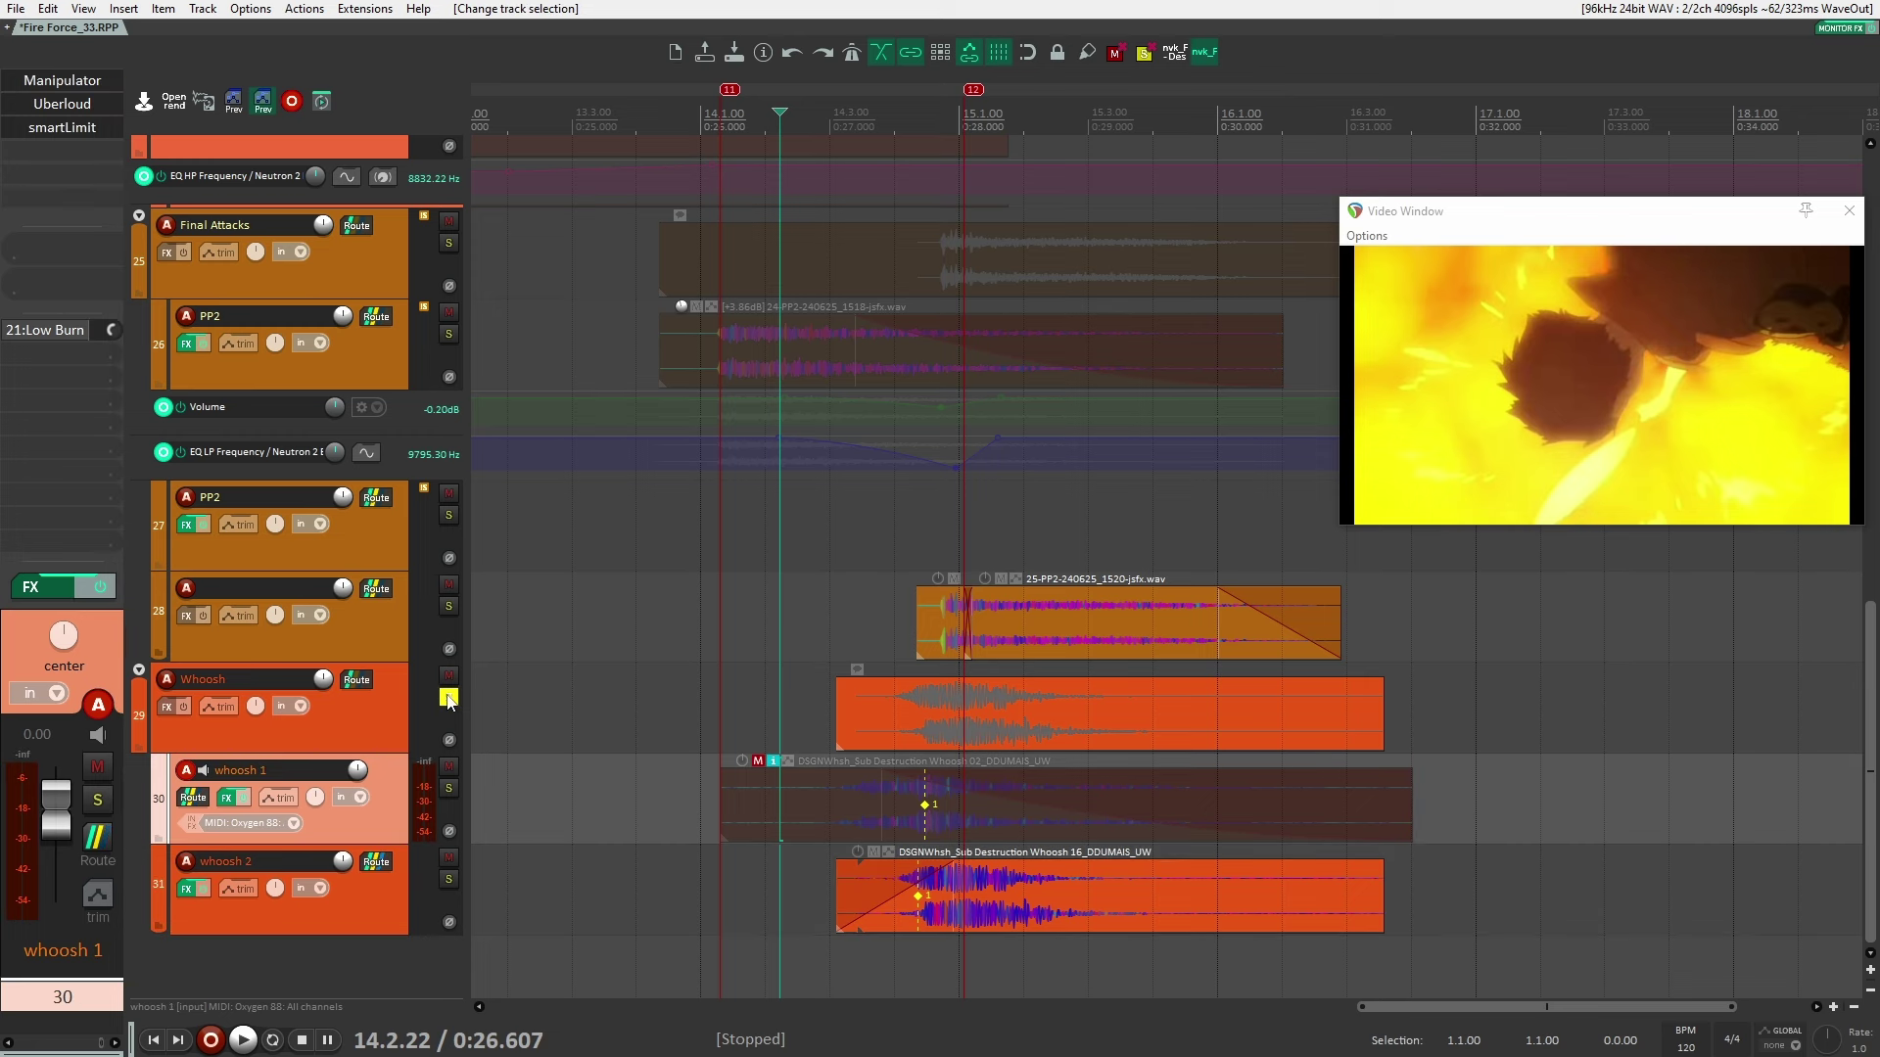
left_click(378, 887)
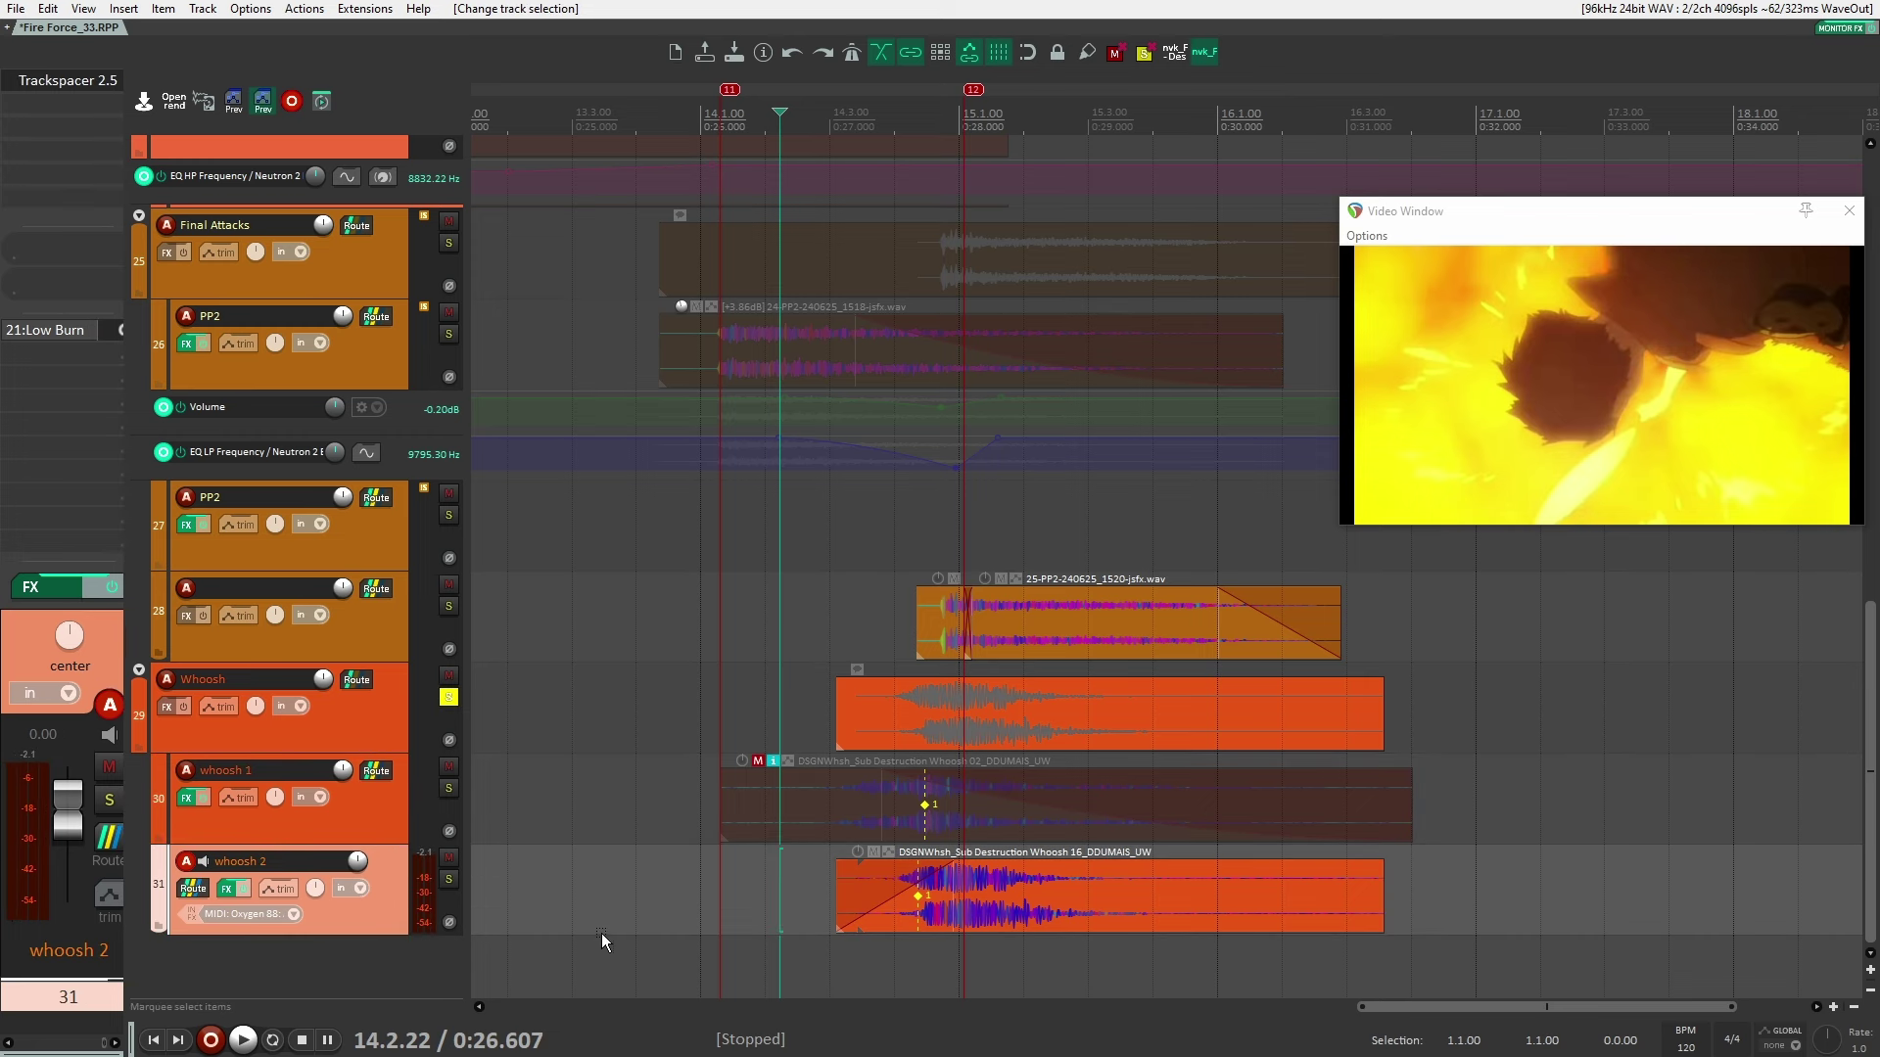
scroll(780, 922, "up", 1)
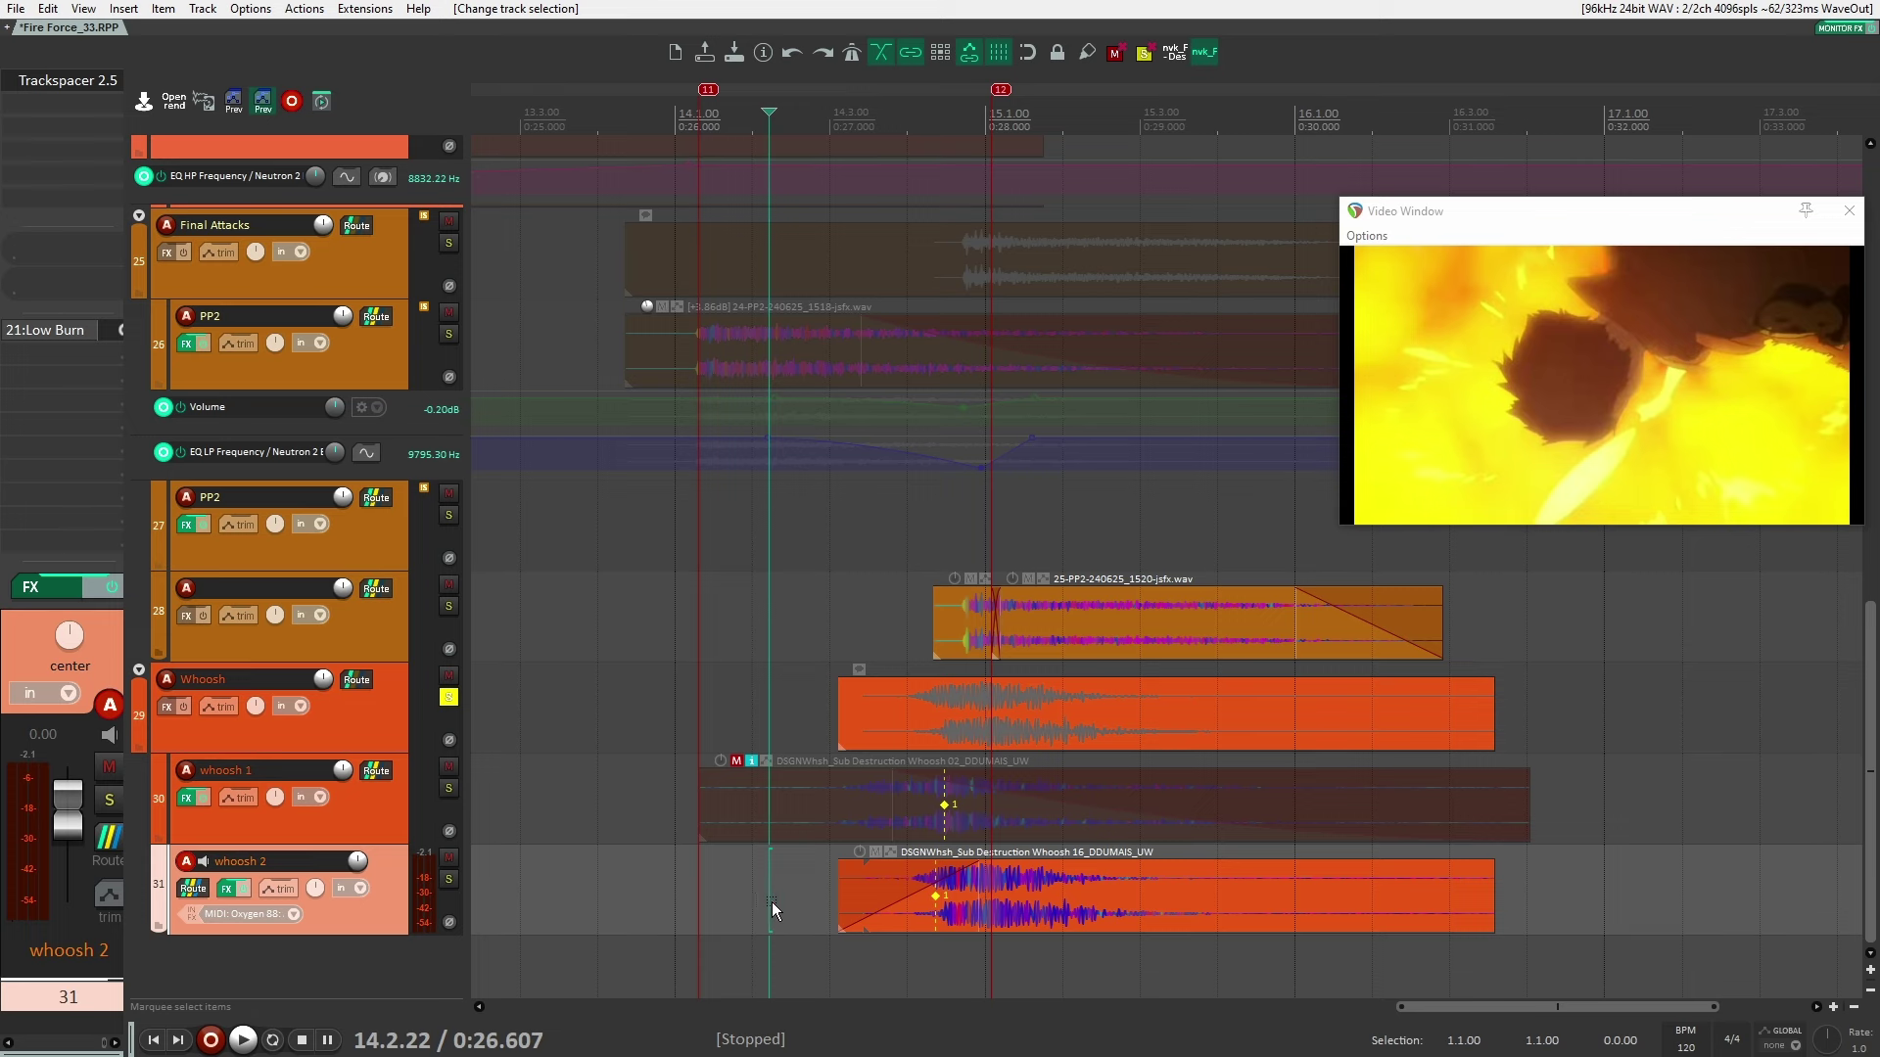
scroll(814, 891, "right", 2)
left_click(375, 715)
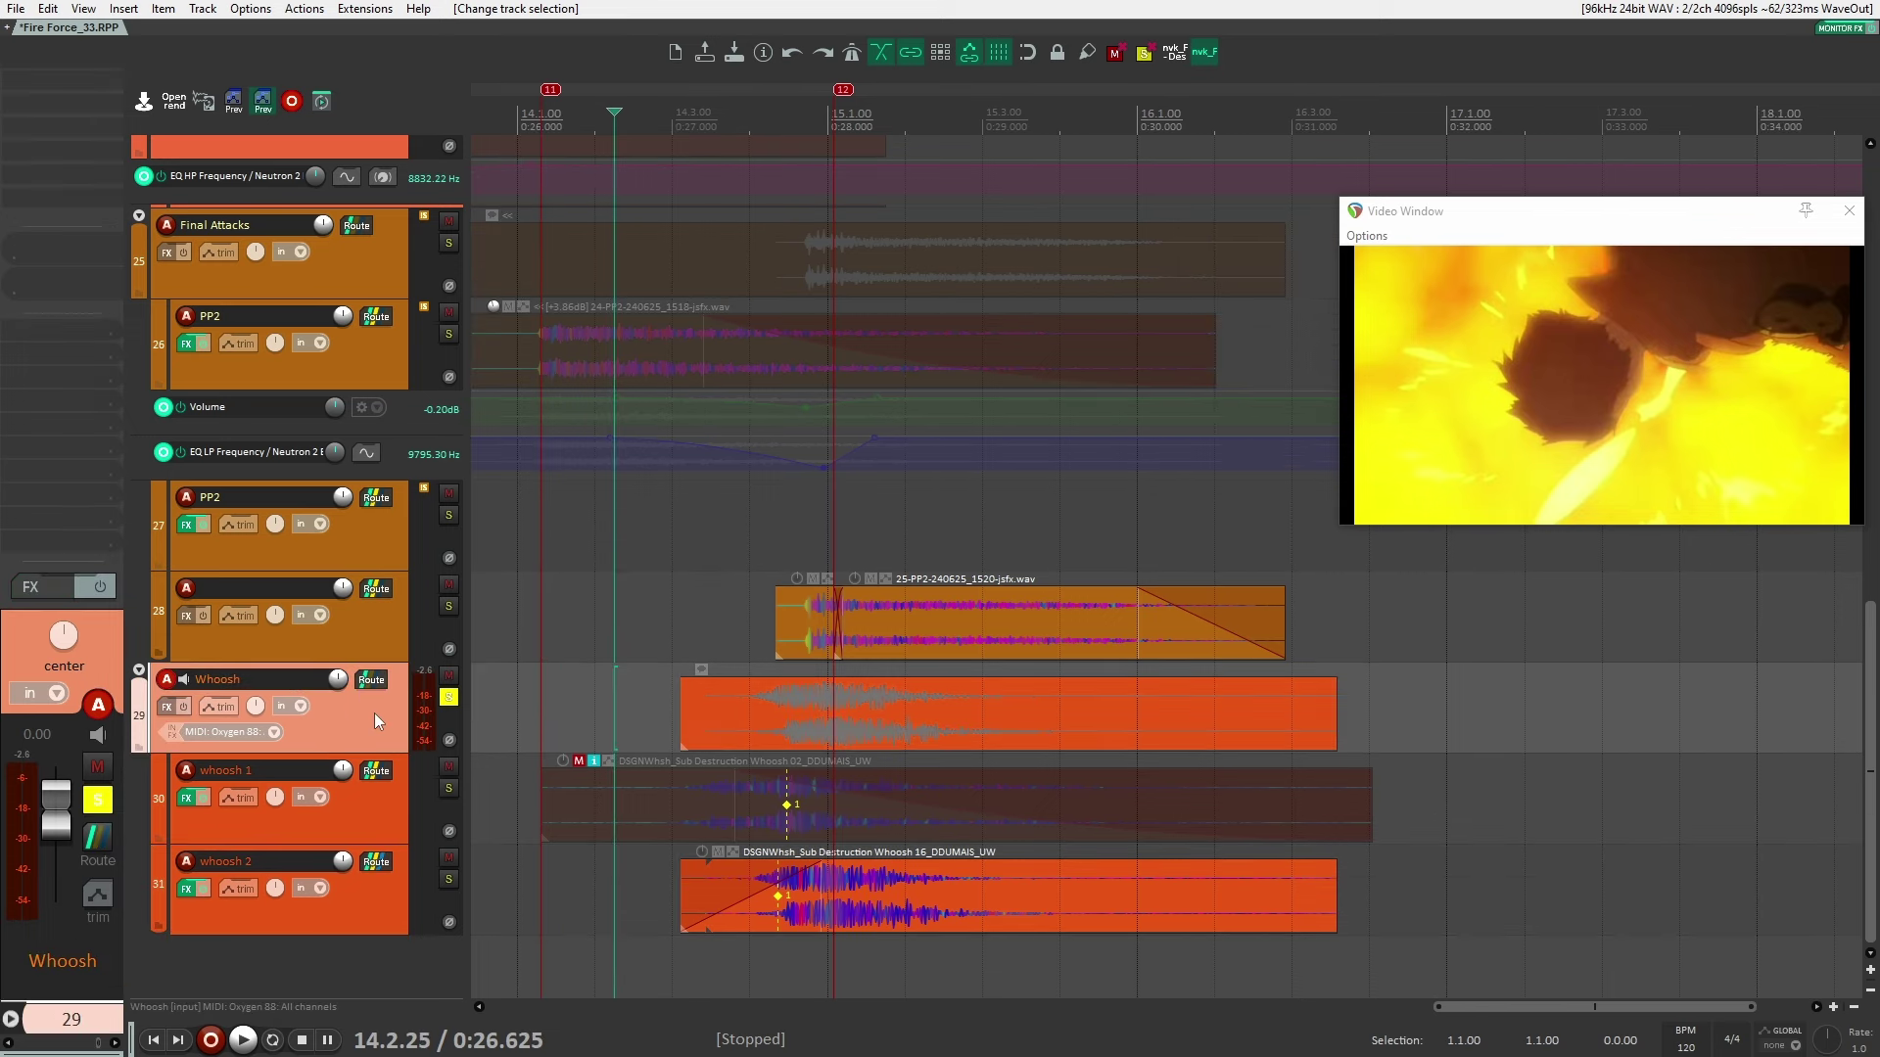
left_click(384, 902)
scroll(838, 907, "up", 2)
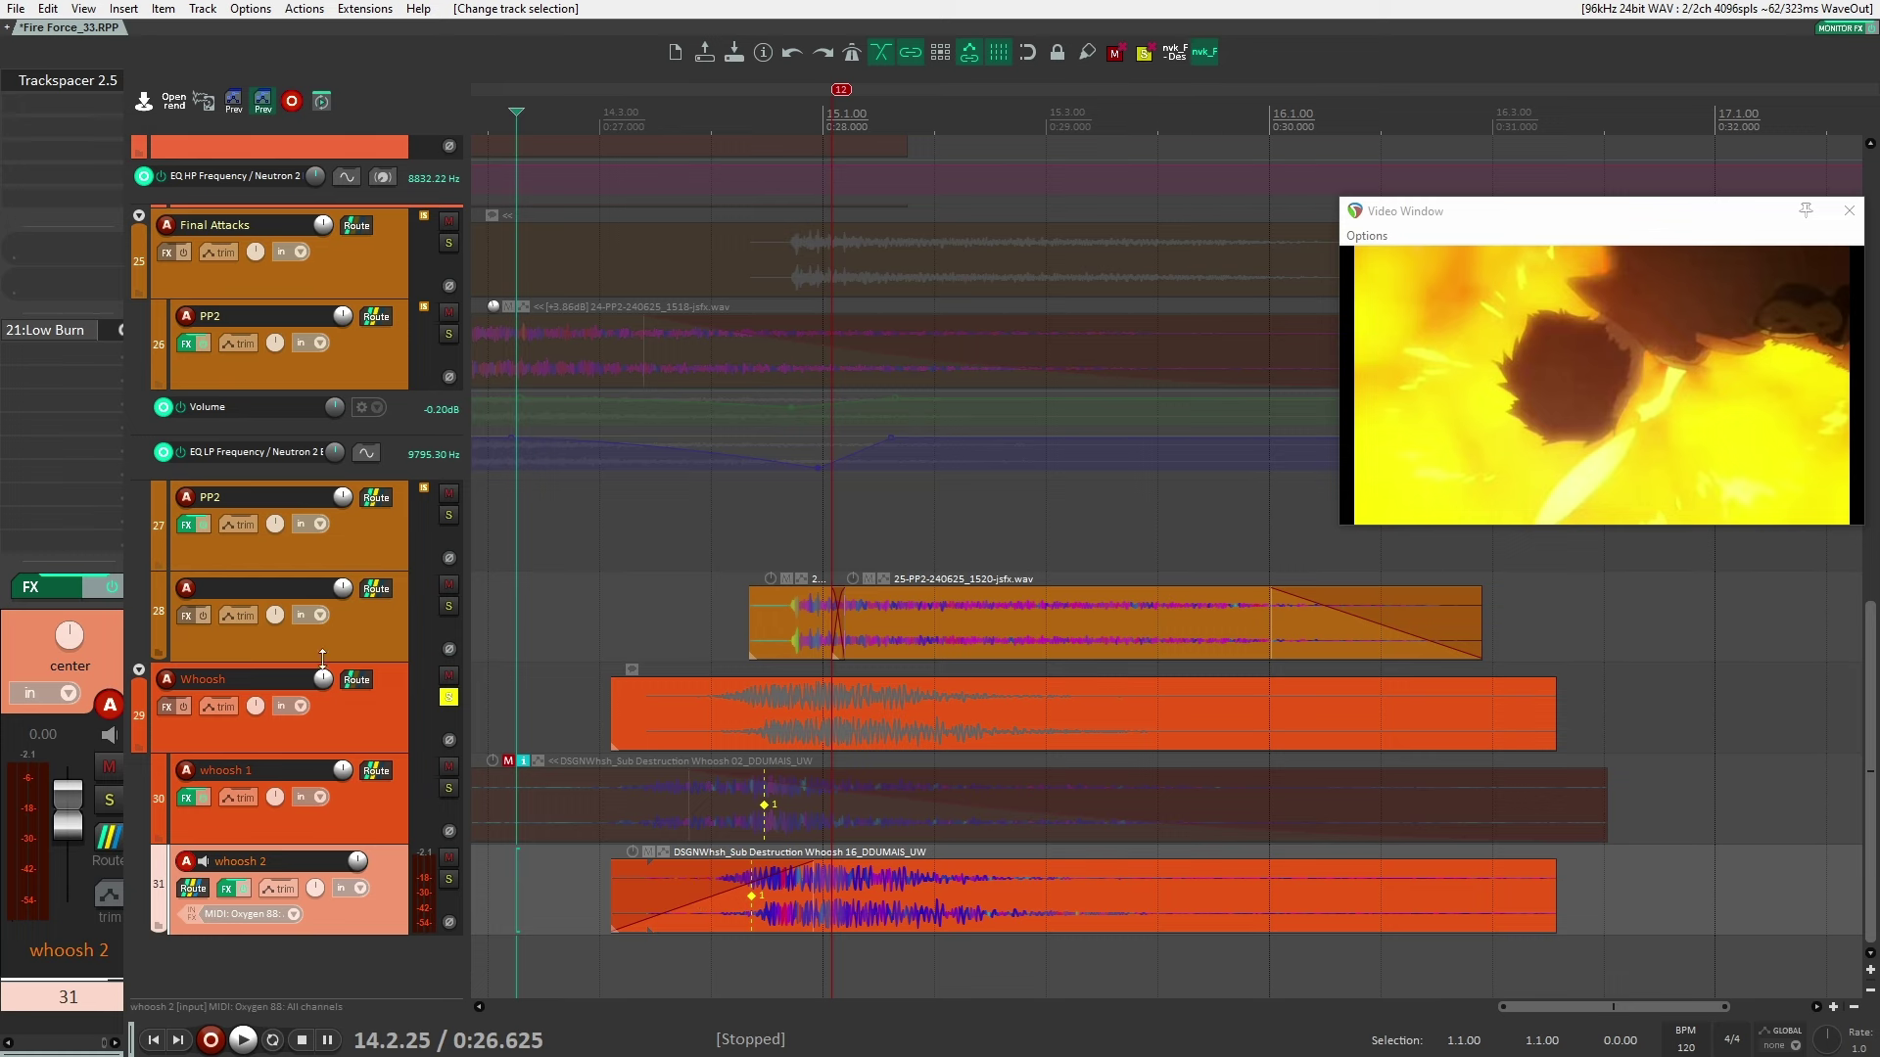
Collapse the Whoosh folder and audition it with the last Final Attacks child track soloed, replaying from the Whoosh clip's start
left_click(139, 671)
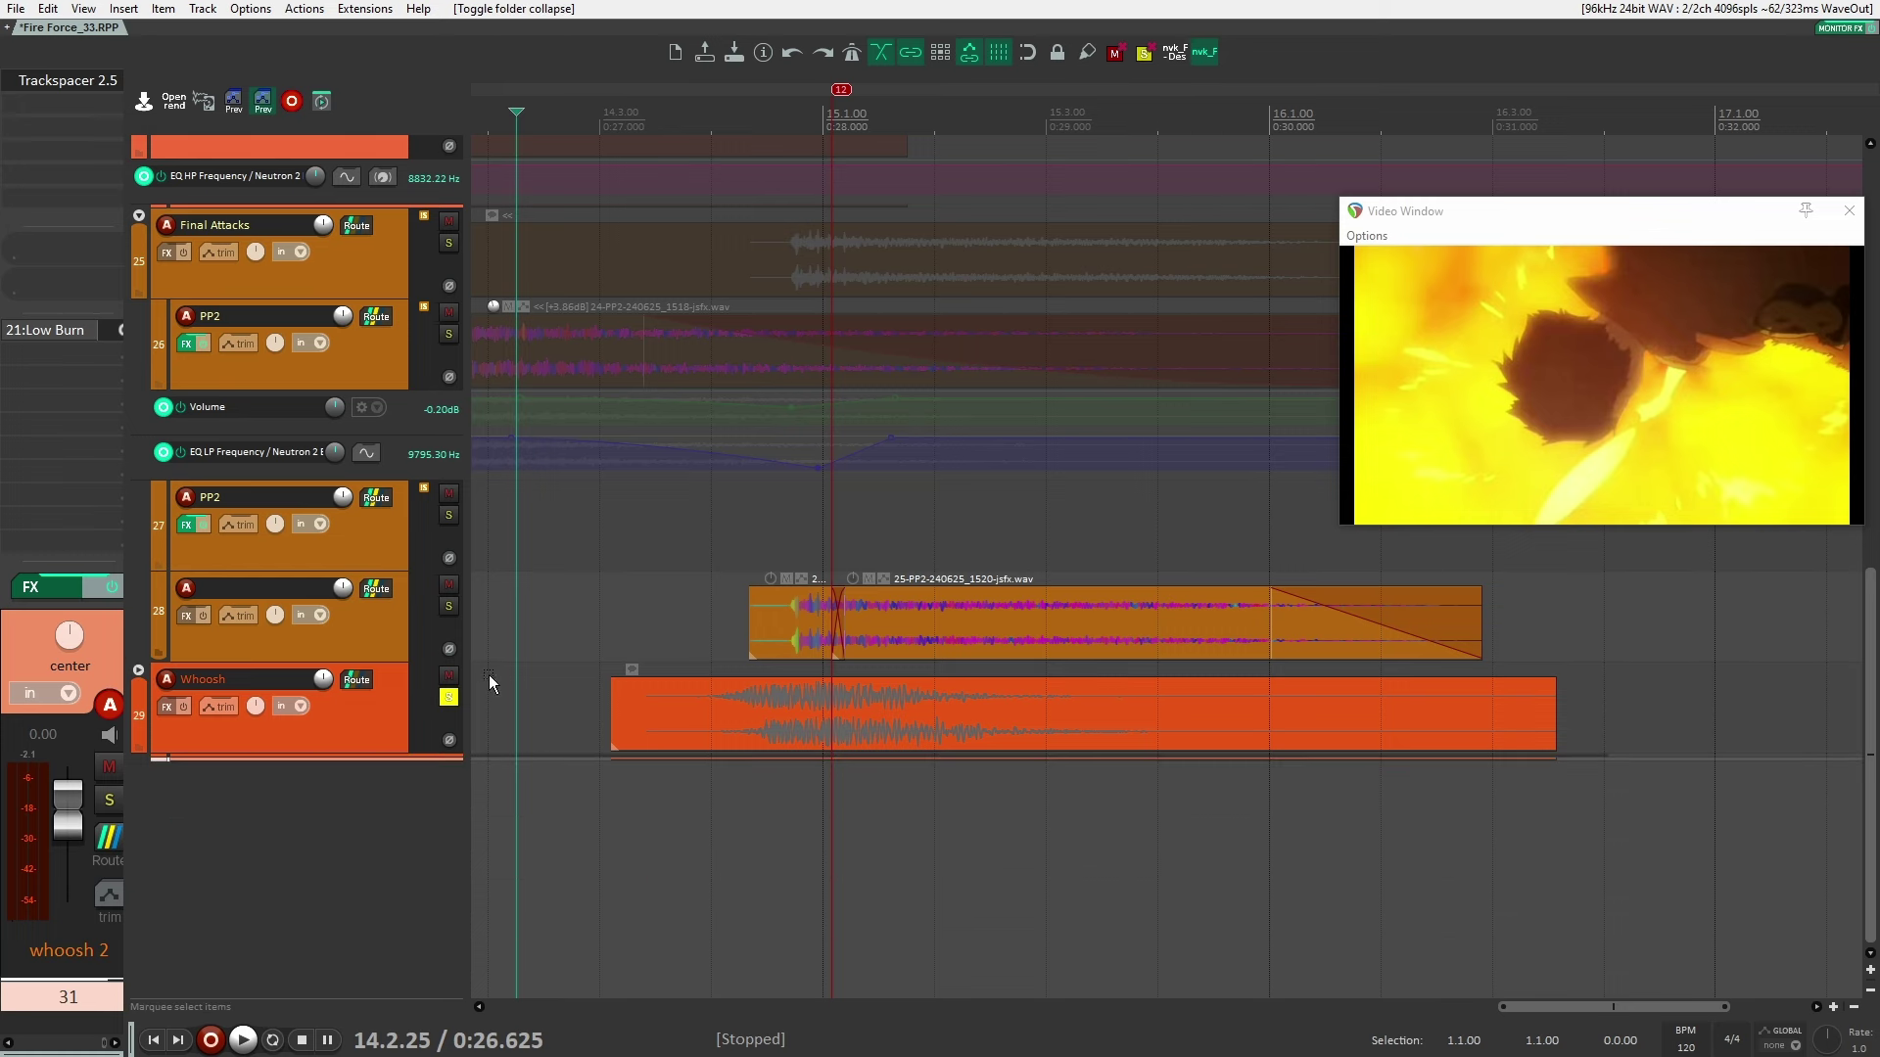
scroll(451, 705, "up", 2)
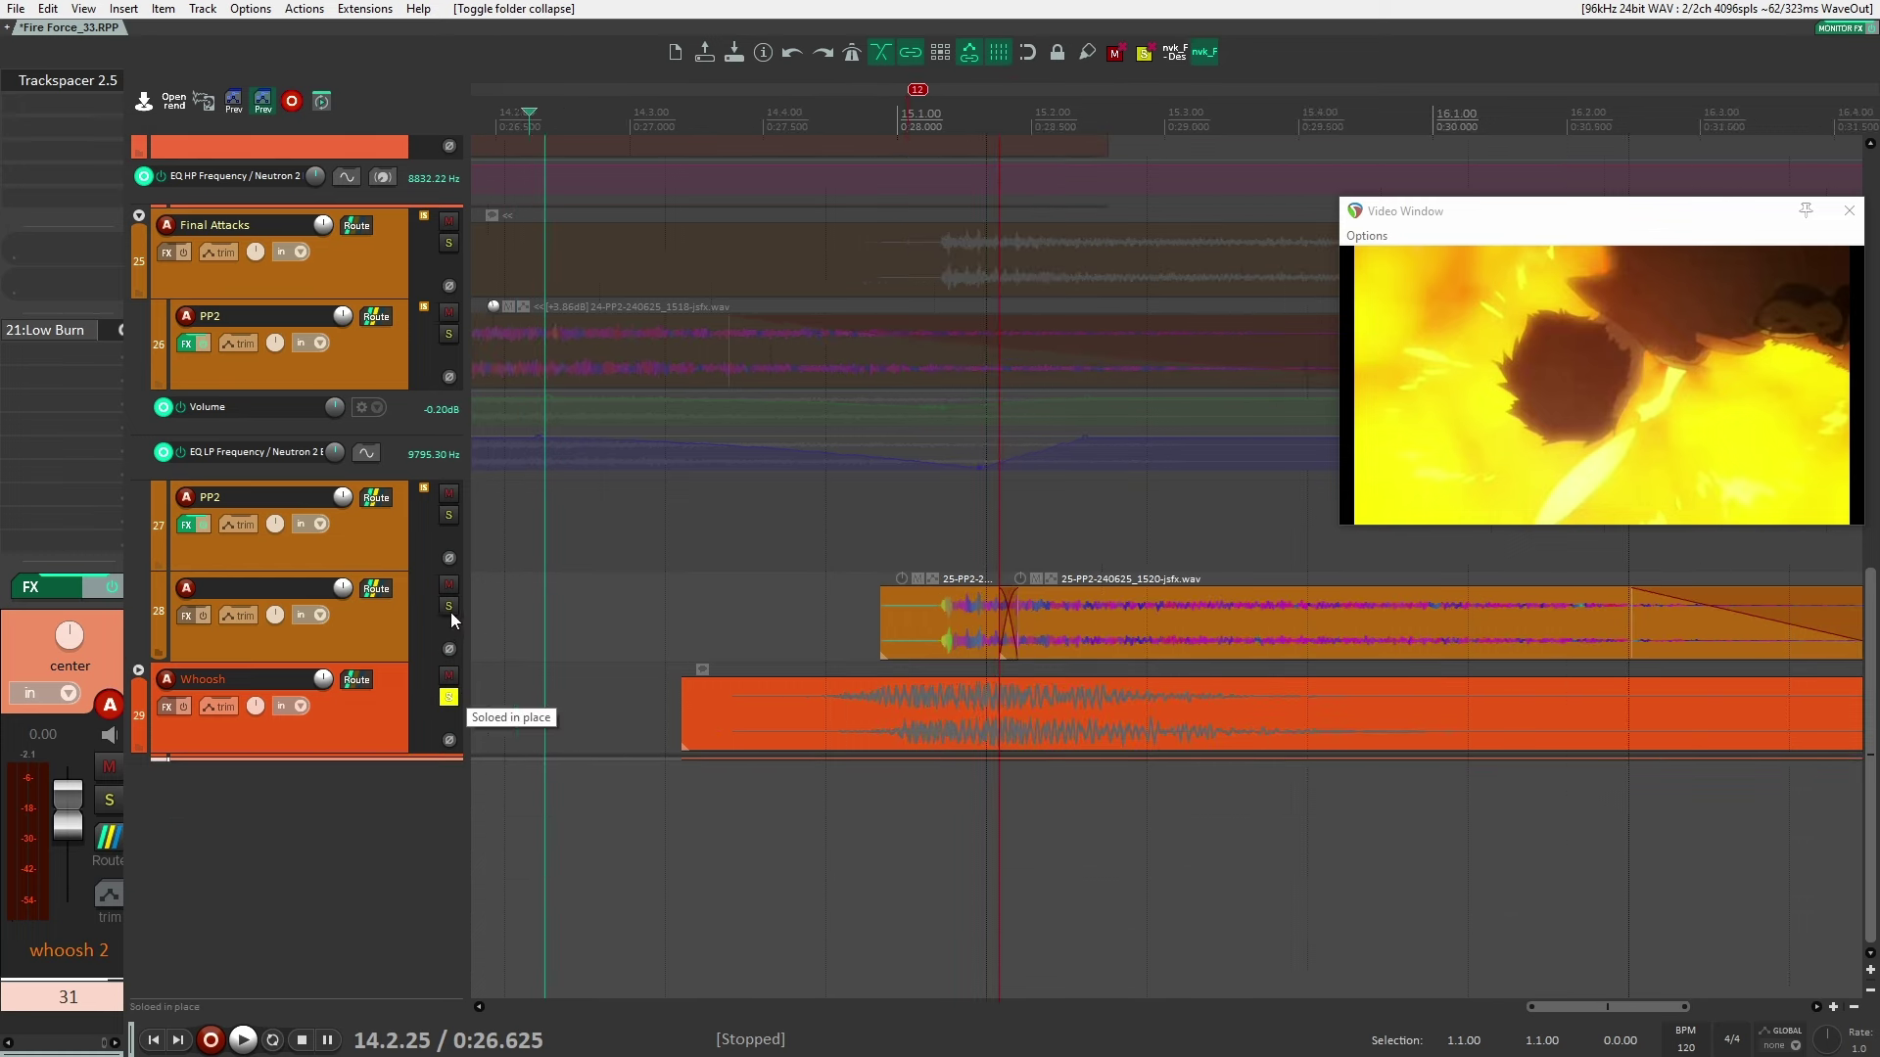
left_click(448, 243)
scroll(668, 514, "up", 2)
scroll(913, 591, "up", 2)
scroll(890, 593, "down", 1)
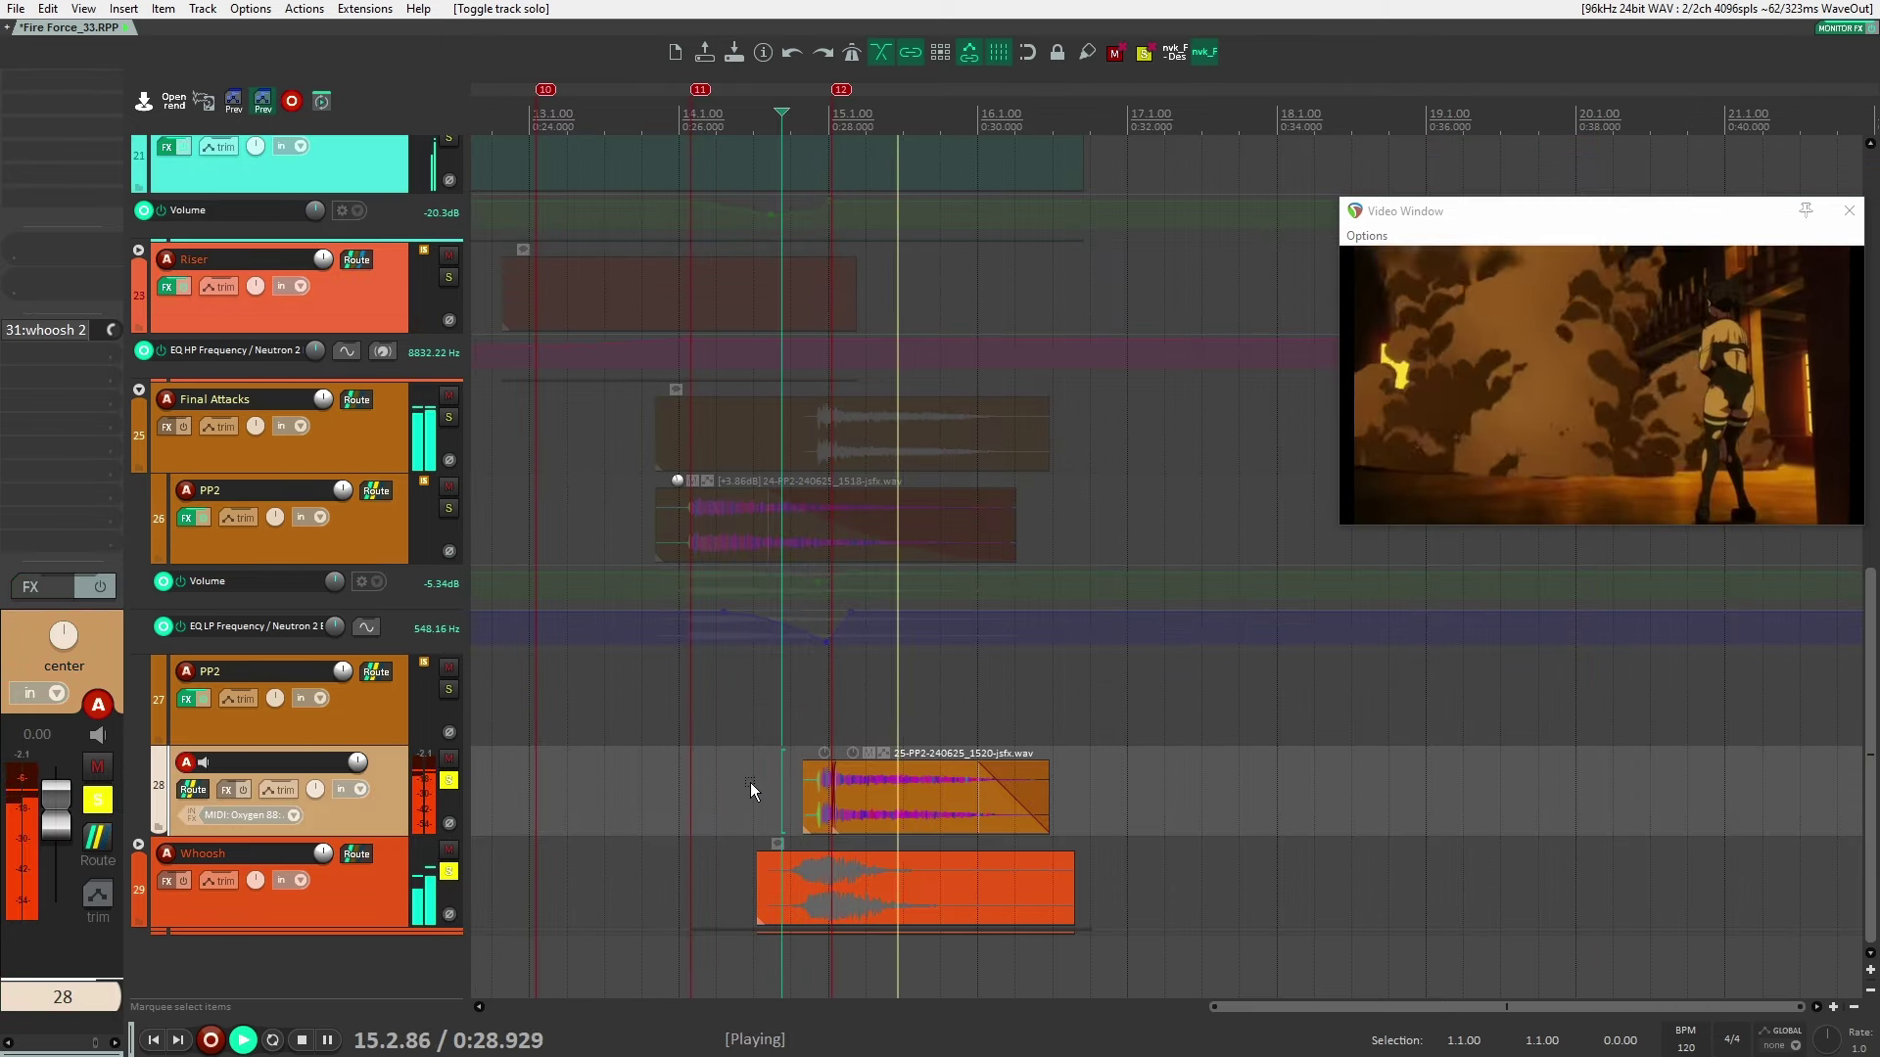
key("space")
left_click(755, 799)
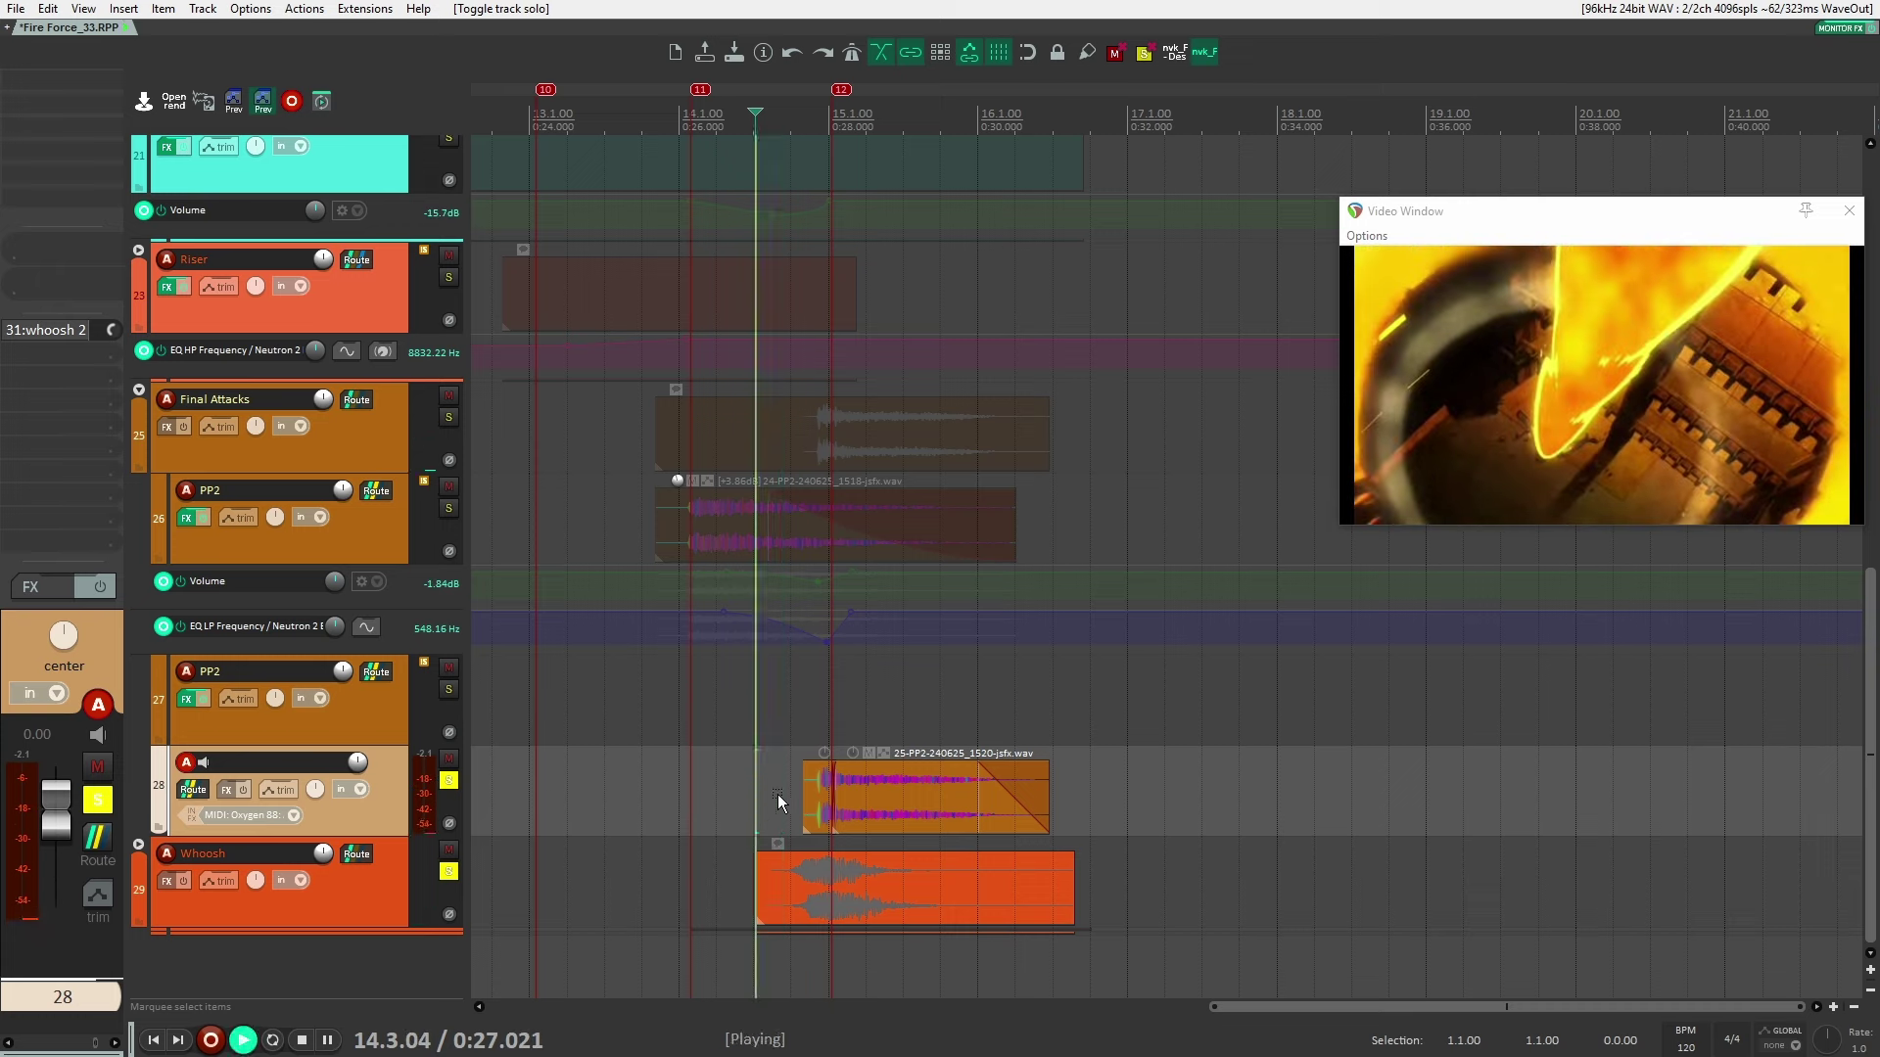
Compare the soloed last Final Attacks child track without and with the Whoosh folder by toggling Whoosh's solo during playback
left_click(448, 871)
key("space")
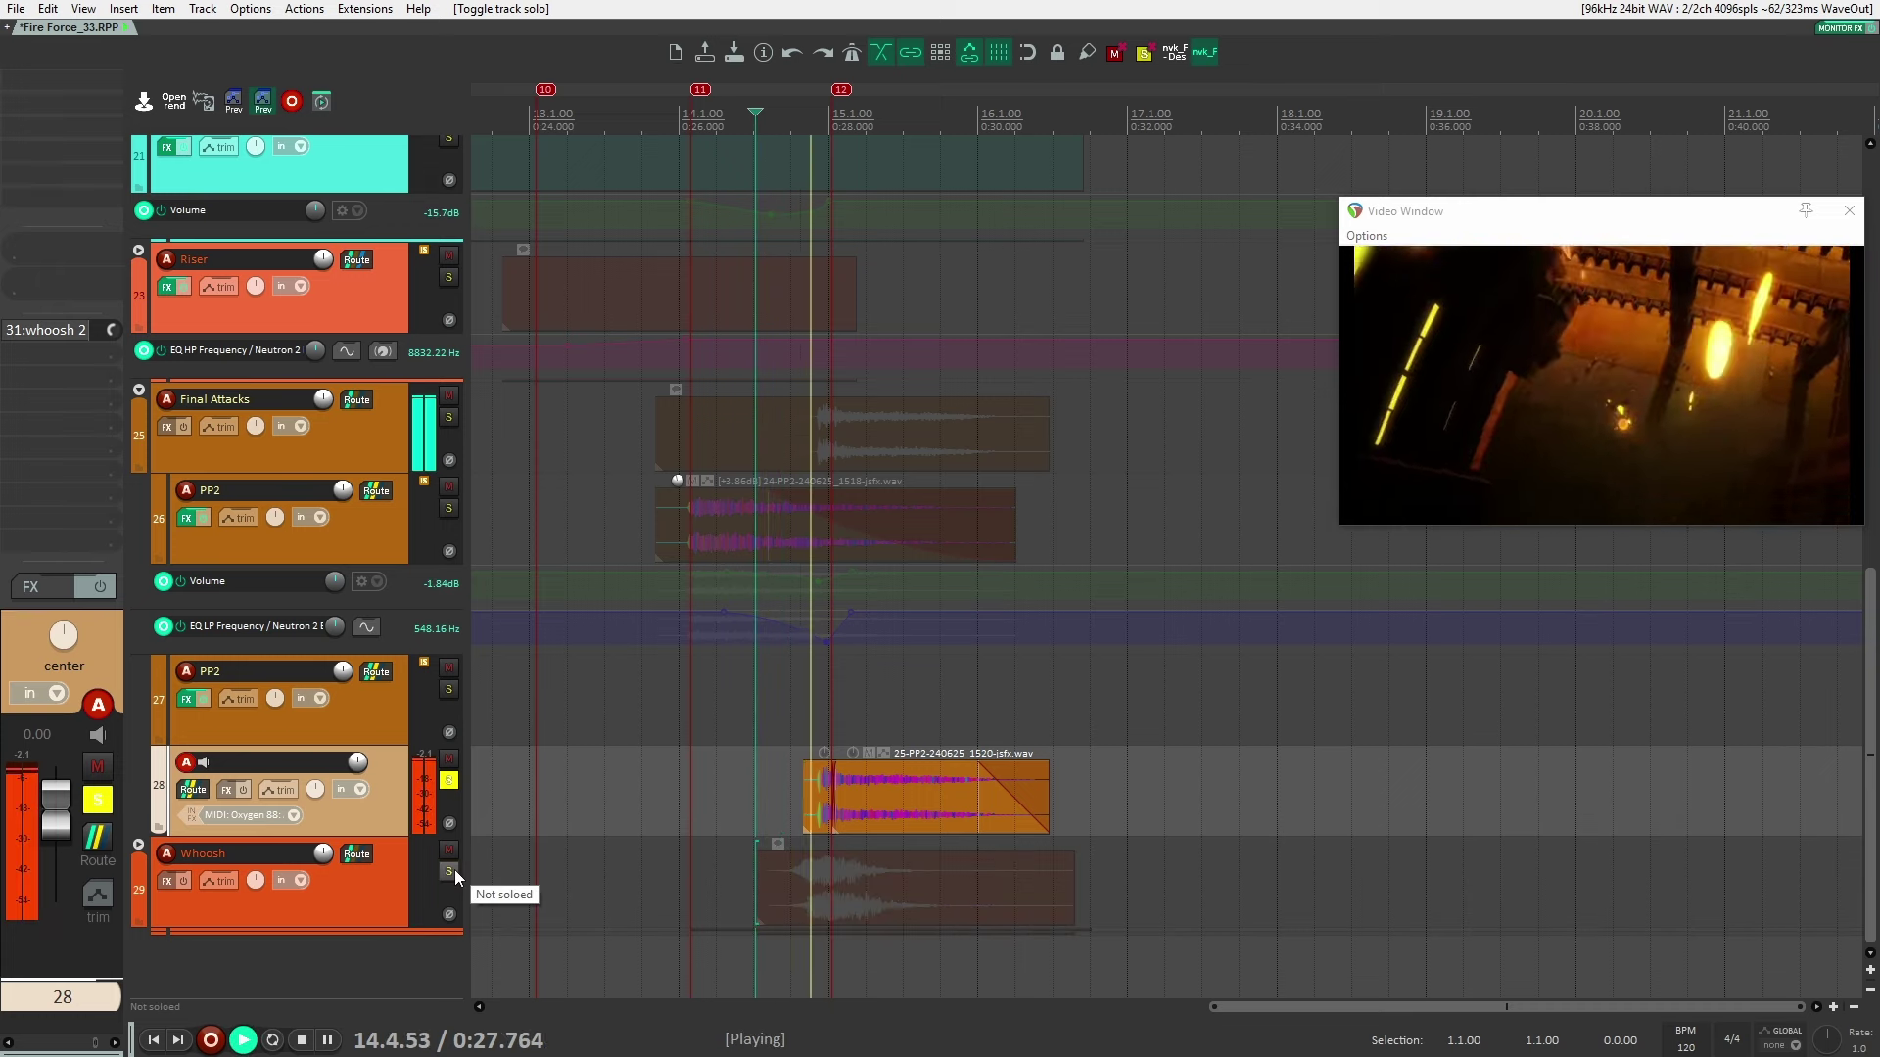
key("space")
left_click(455, 870)
key("space")
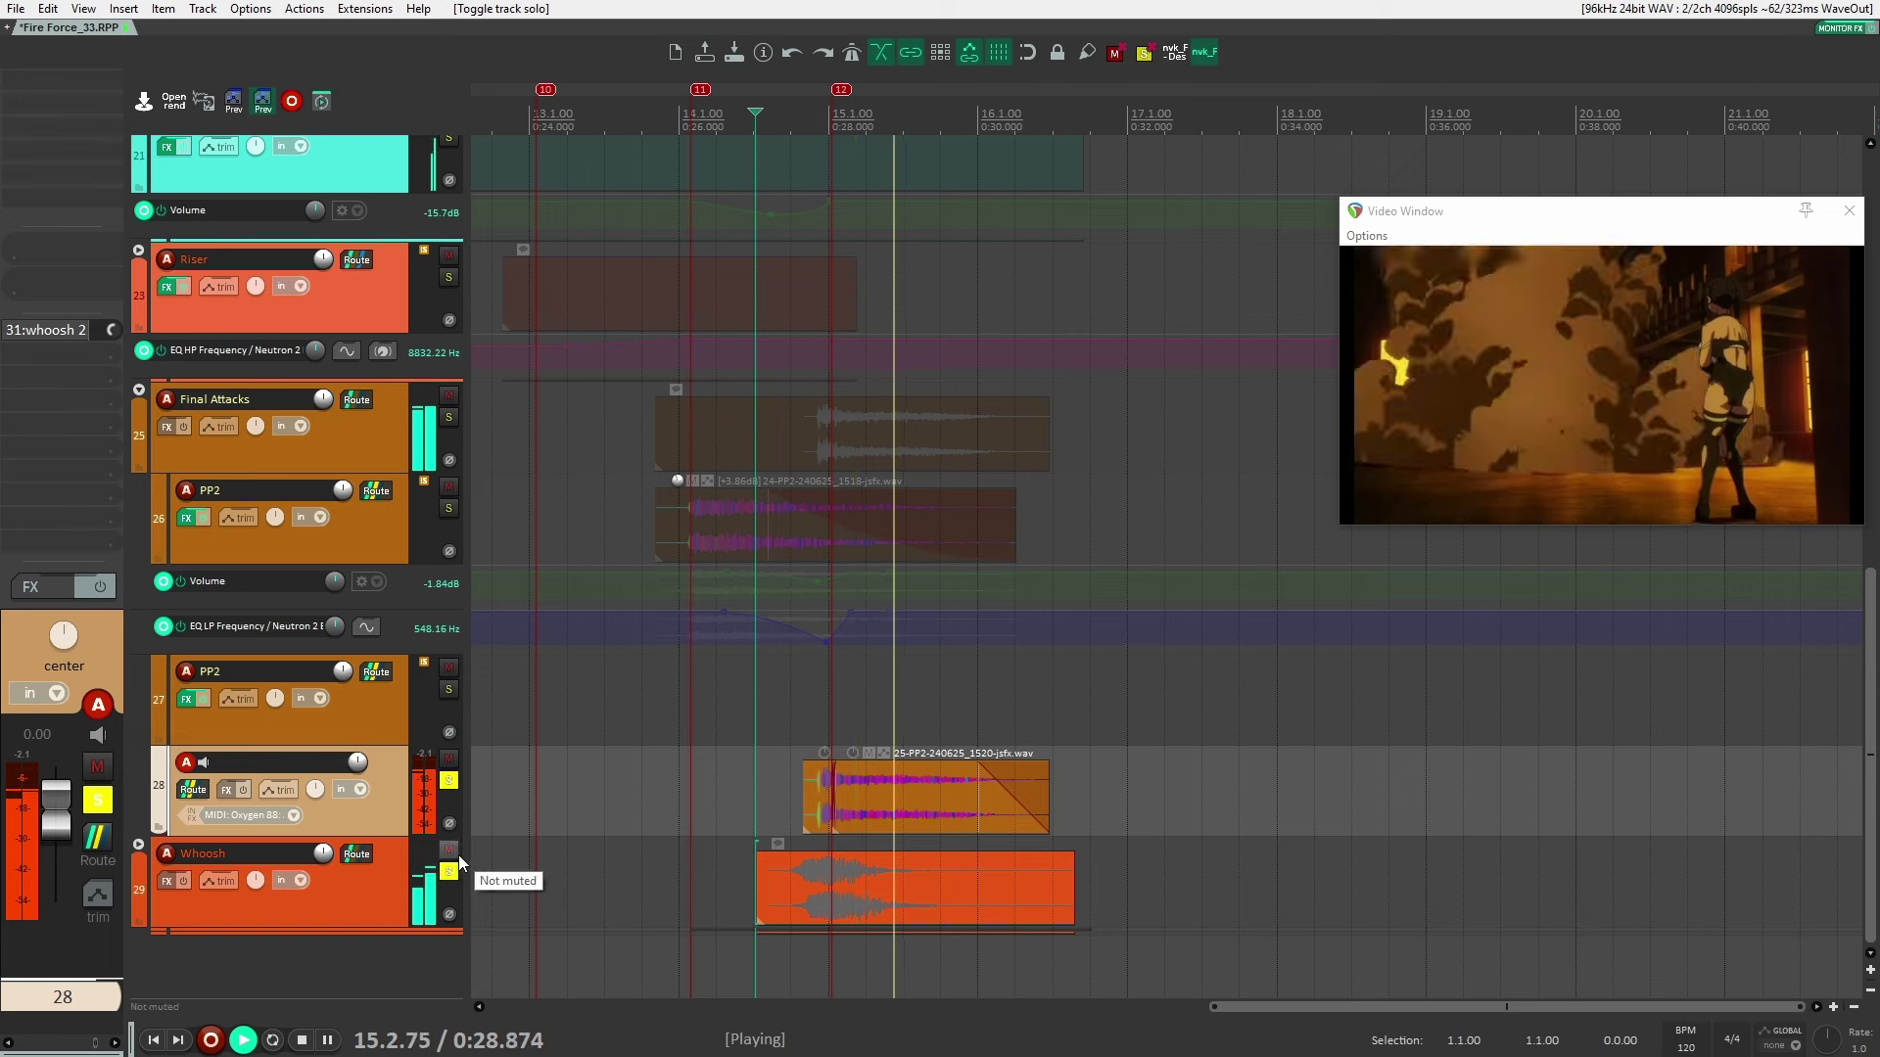
key("space")
Add the Low Burn folder to the soloed layers, play from the start of the Whoosh clip, stop and clear all solos
scroll(629, 755, "up", 2)
scroll(629, 755, "up", 4)
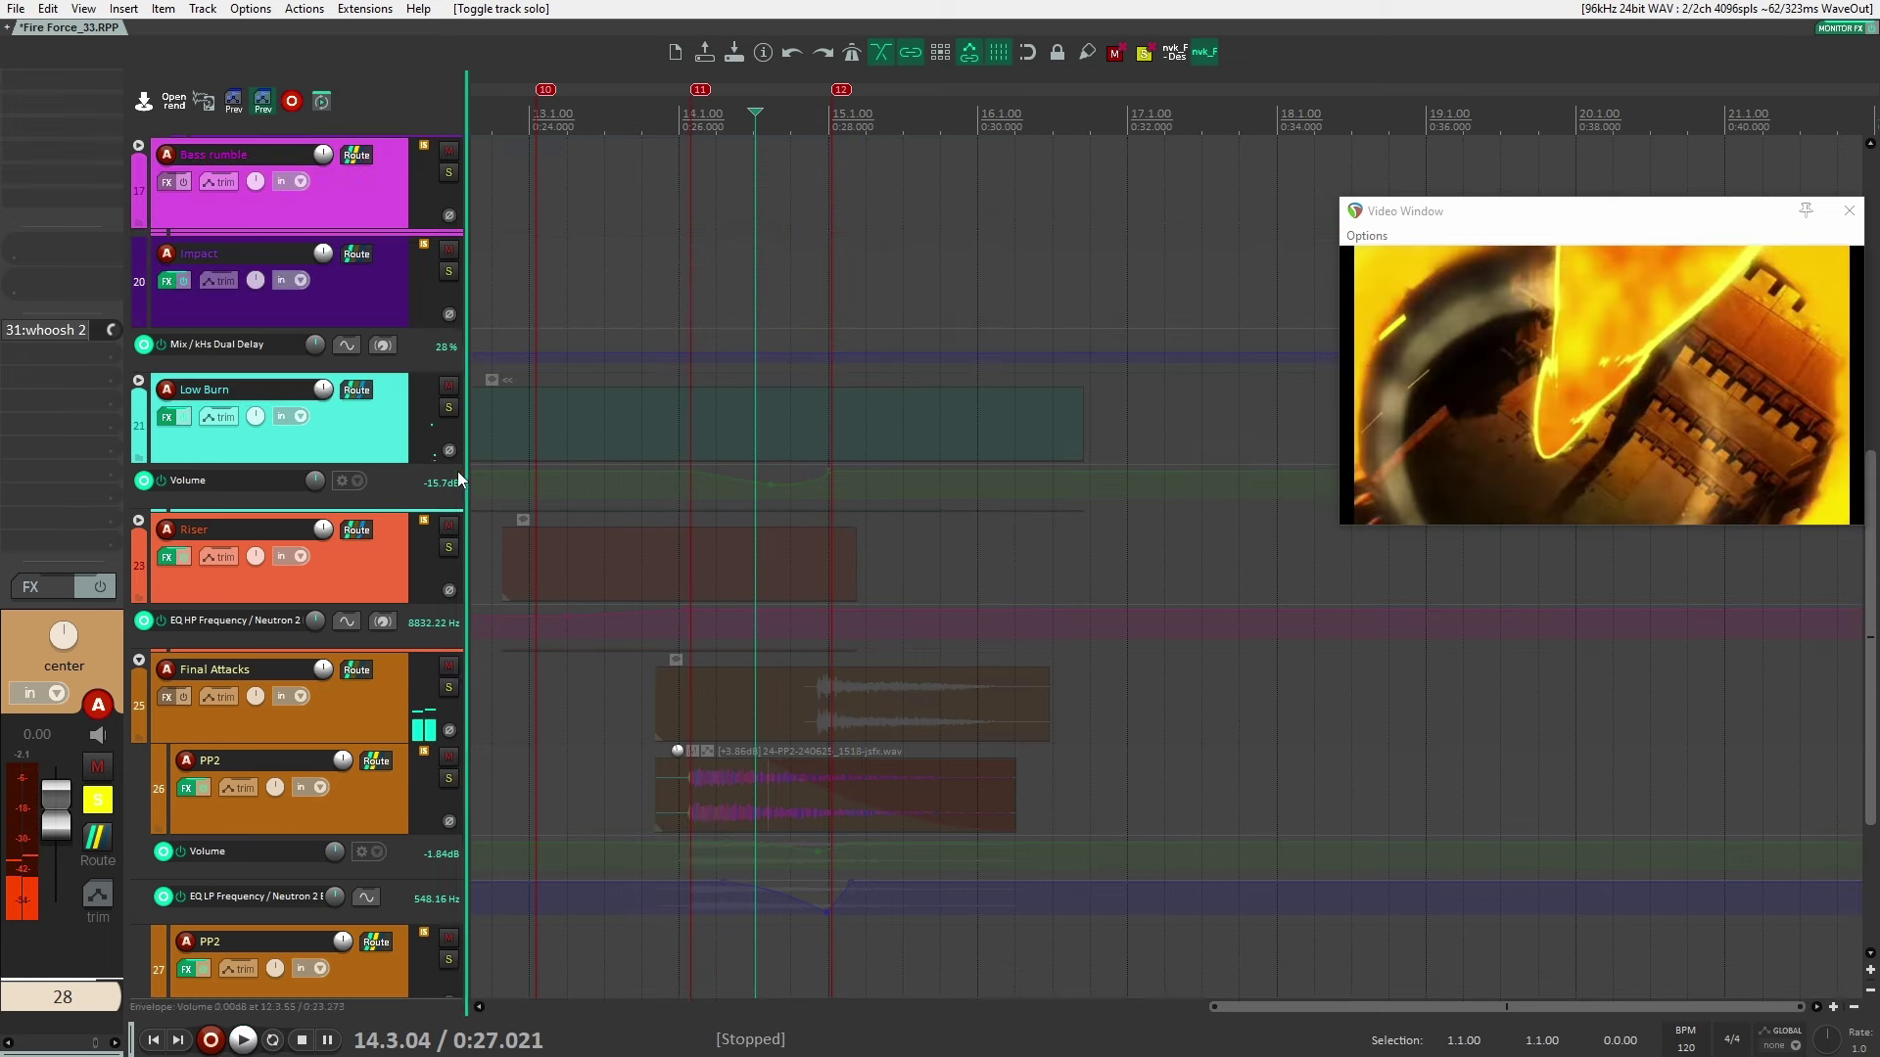
left_click(454, 409)
scroll(607, 805, "down", 6)
key("space")
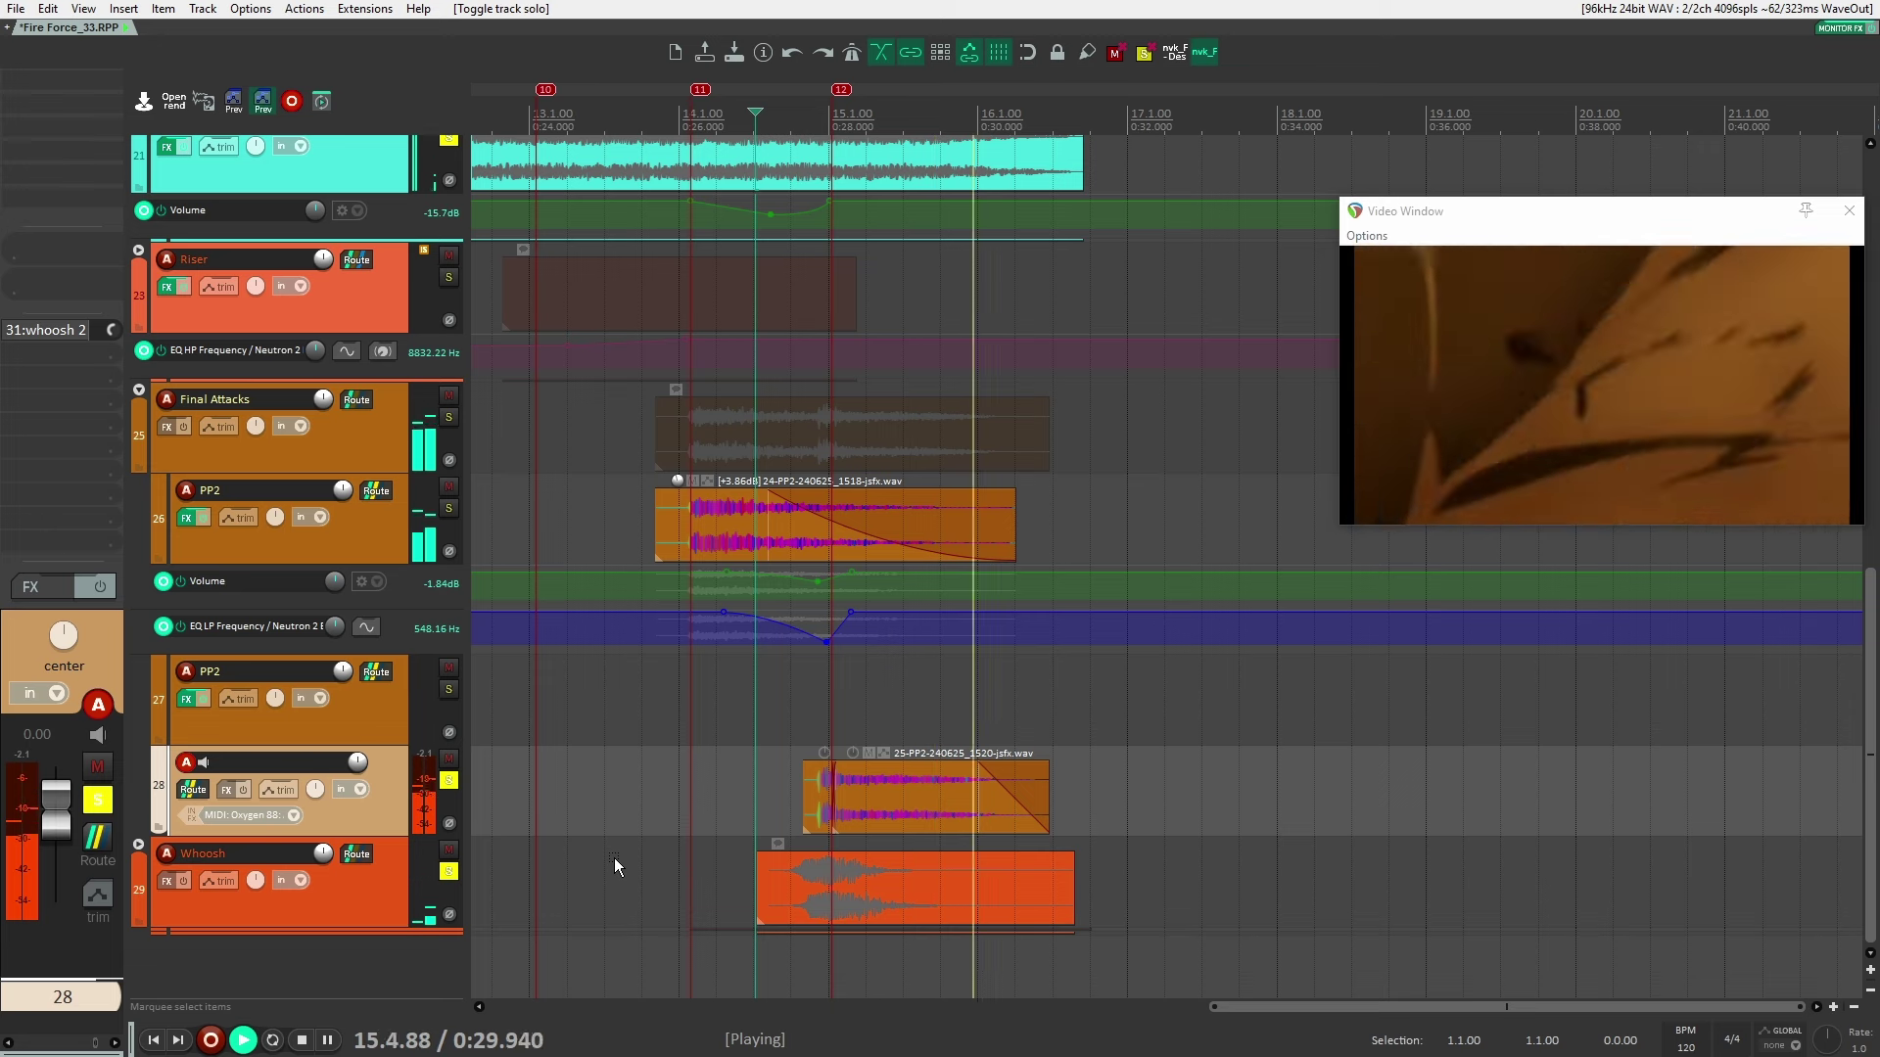
key("space")
left_click(1143, 52)
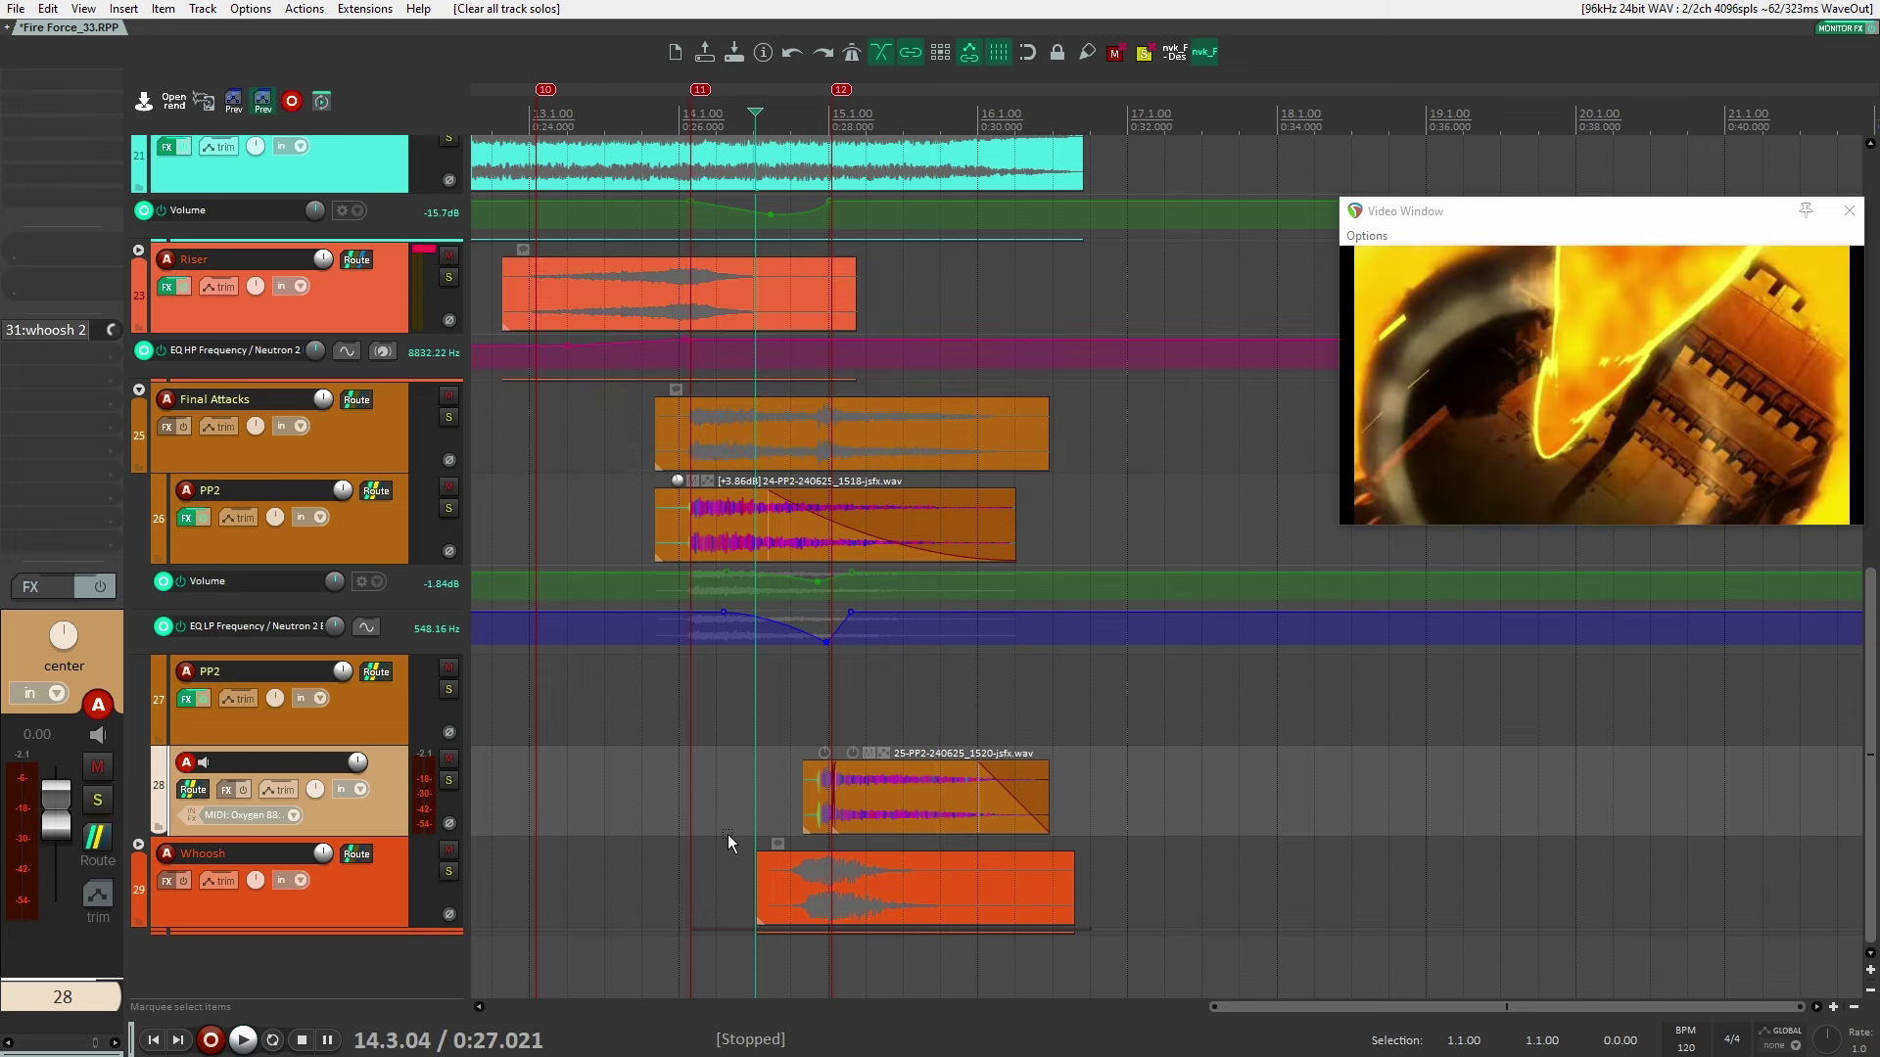
Place the edit cursor just before the blast off ceiling clip and show the video full screen
scroll(897, 470, "up", 2)
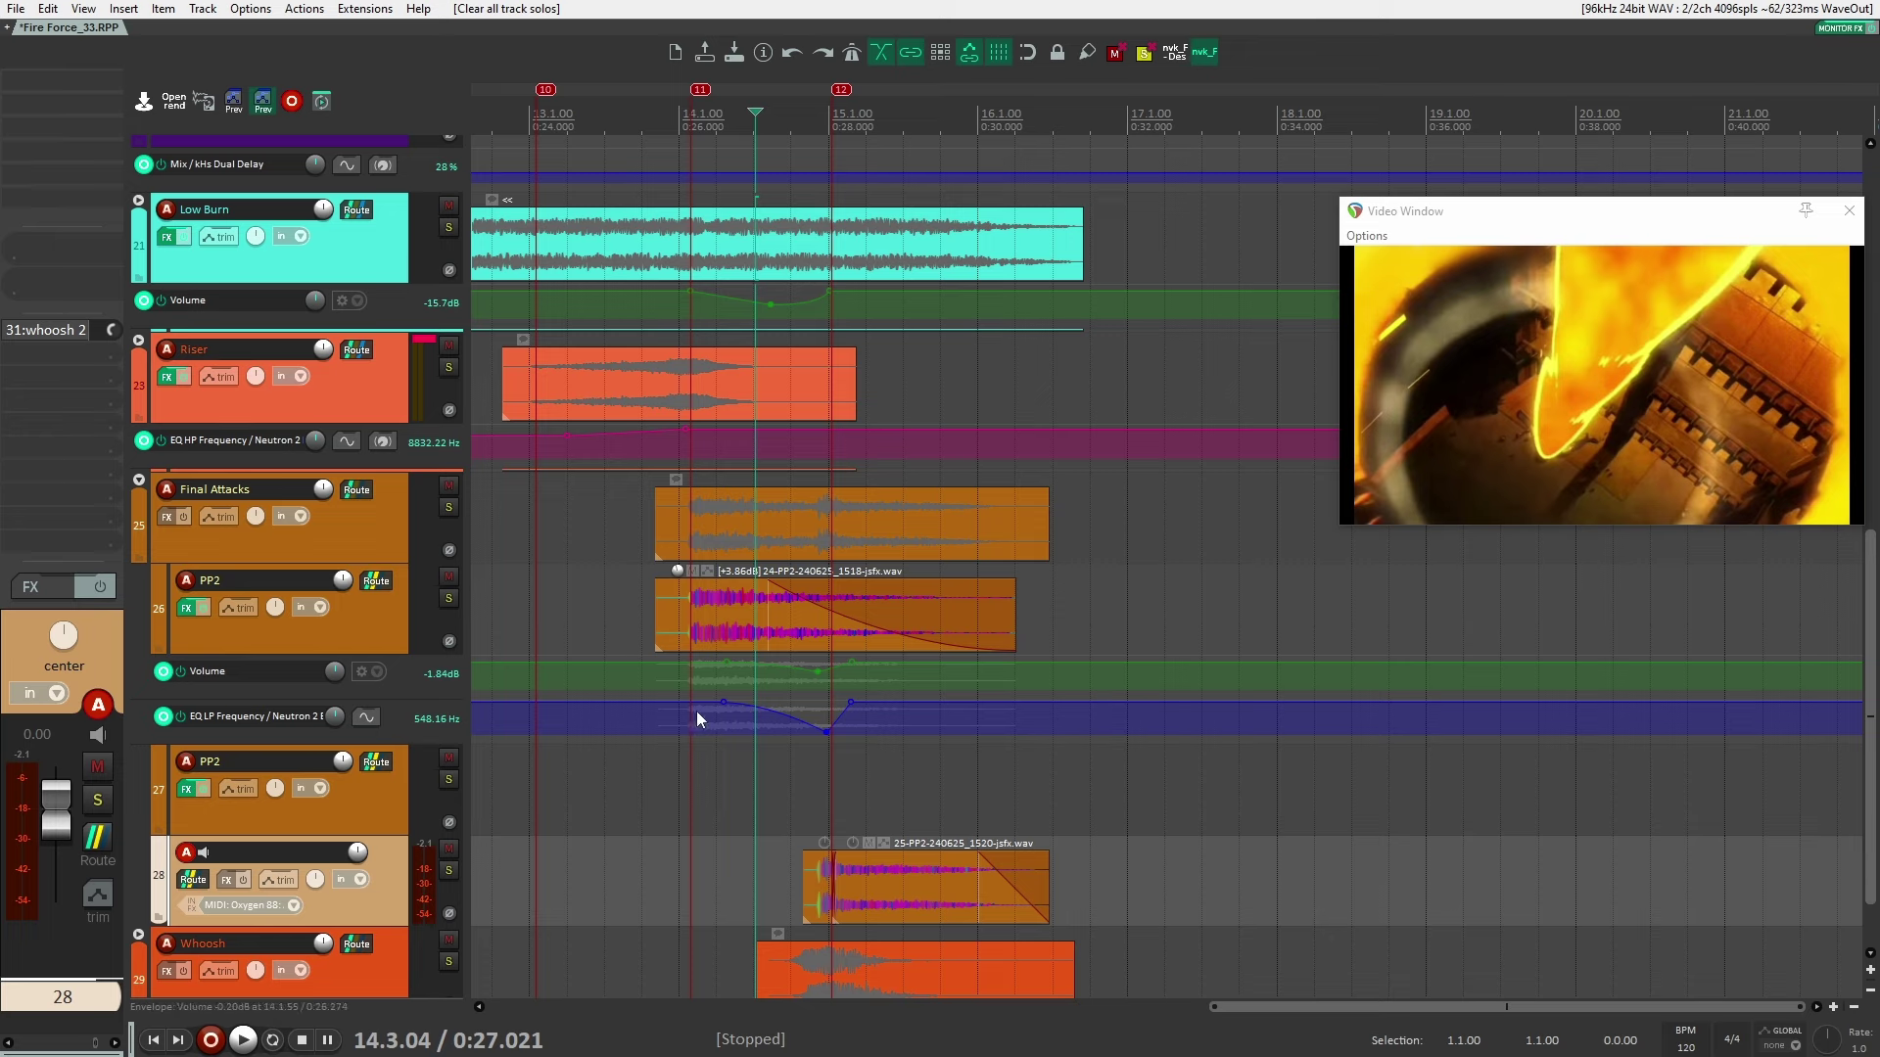
scroll(691, 720, "down", 2)
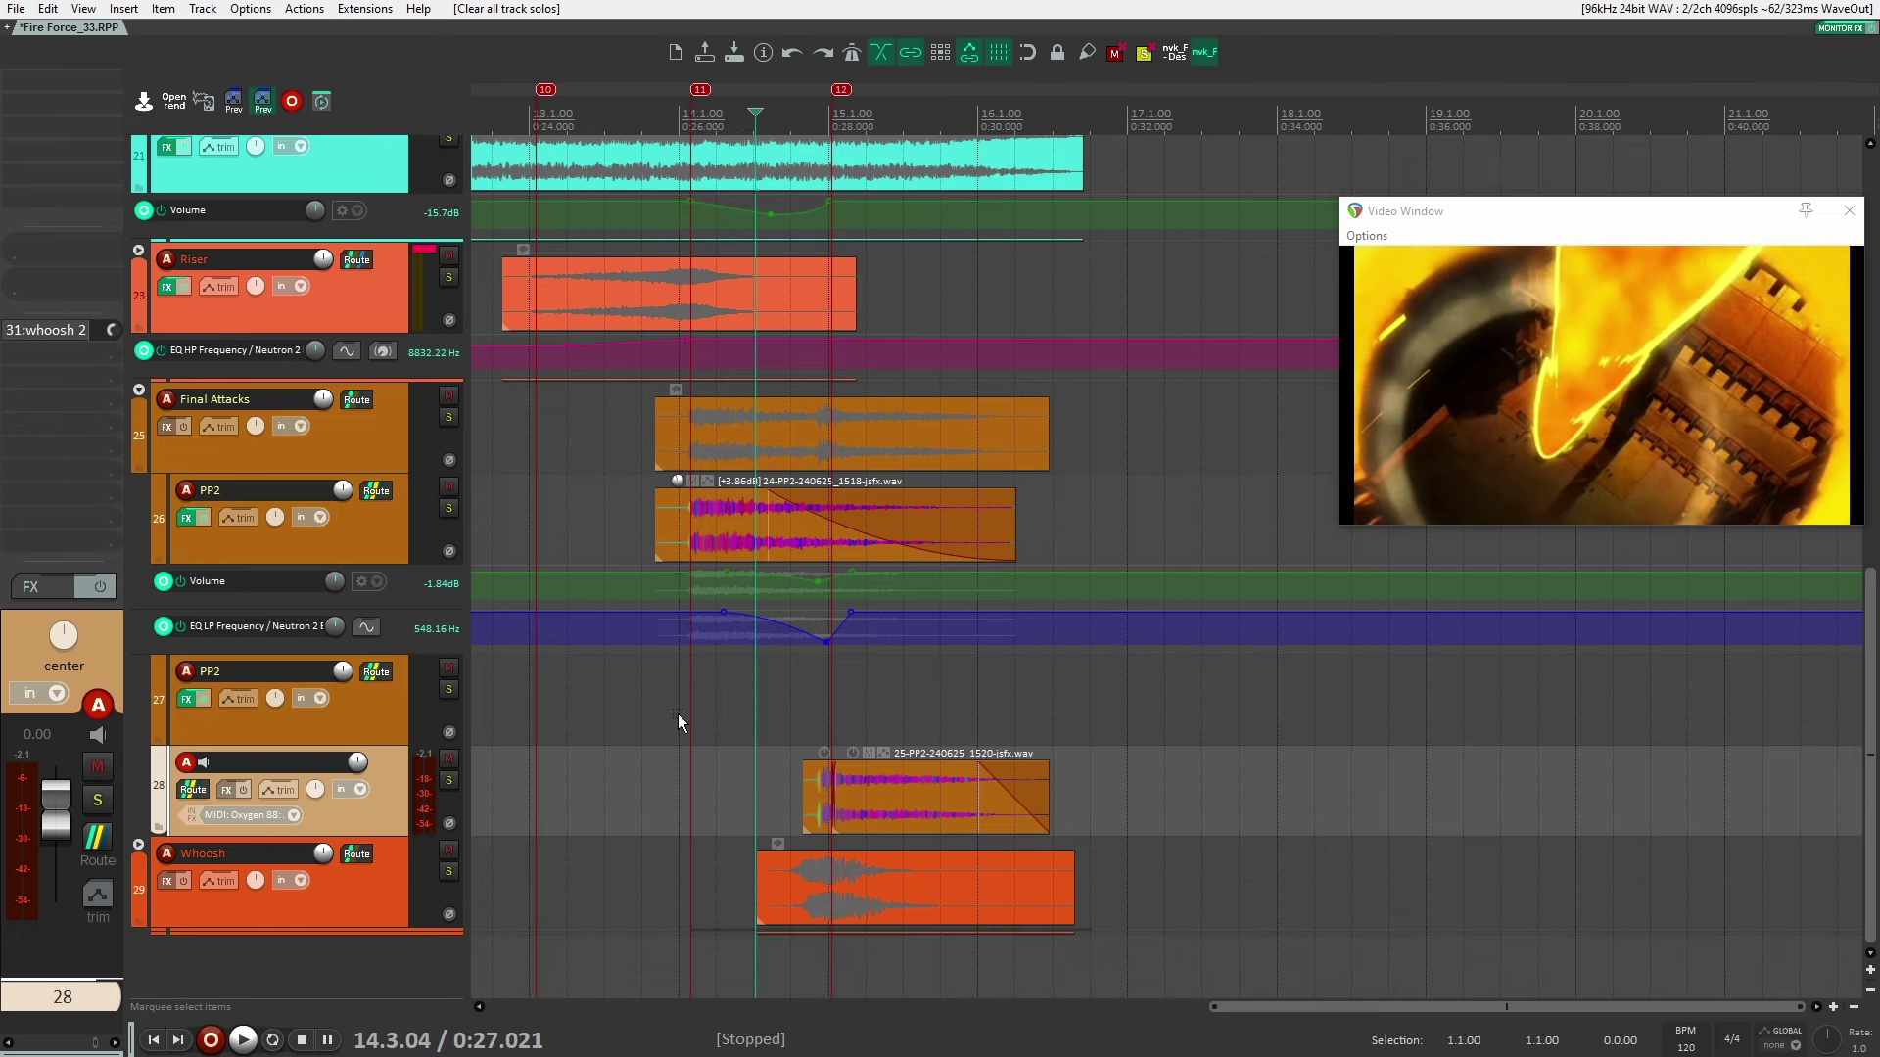
scroll(677, 714, "down", 3)
left_click_drag(619, 302, 965, 972)
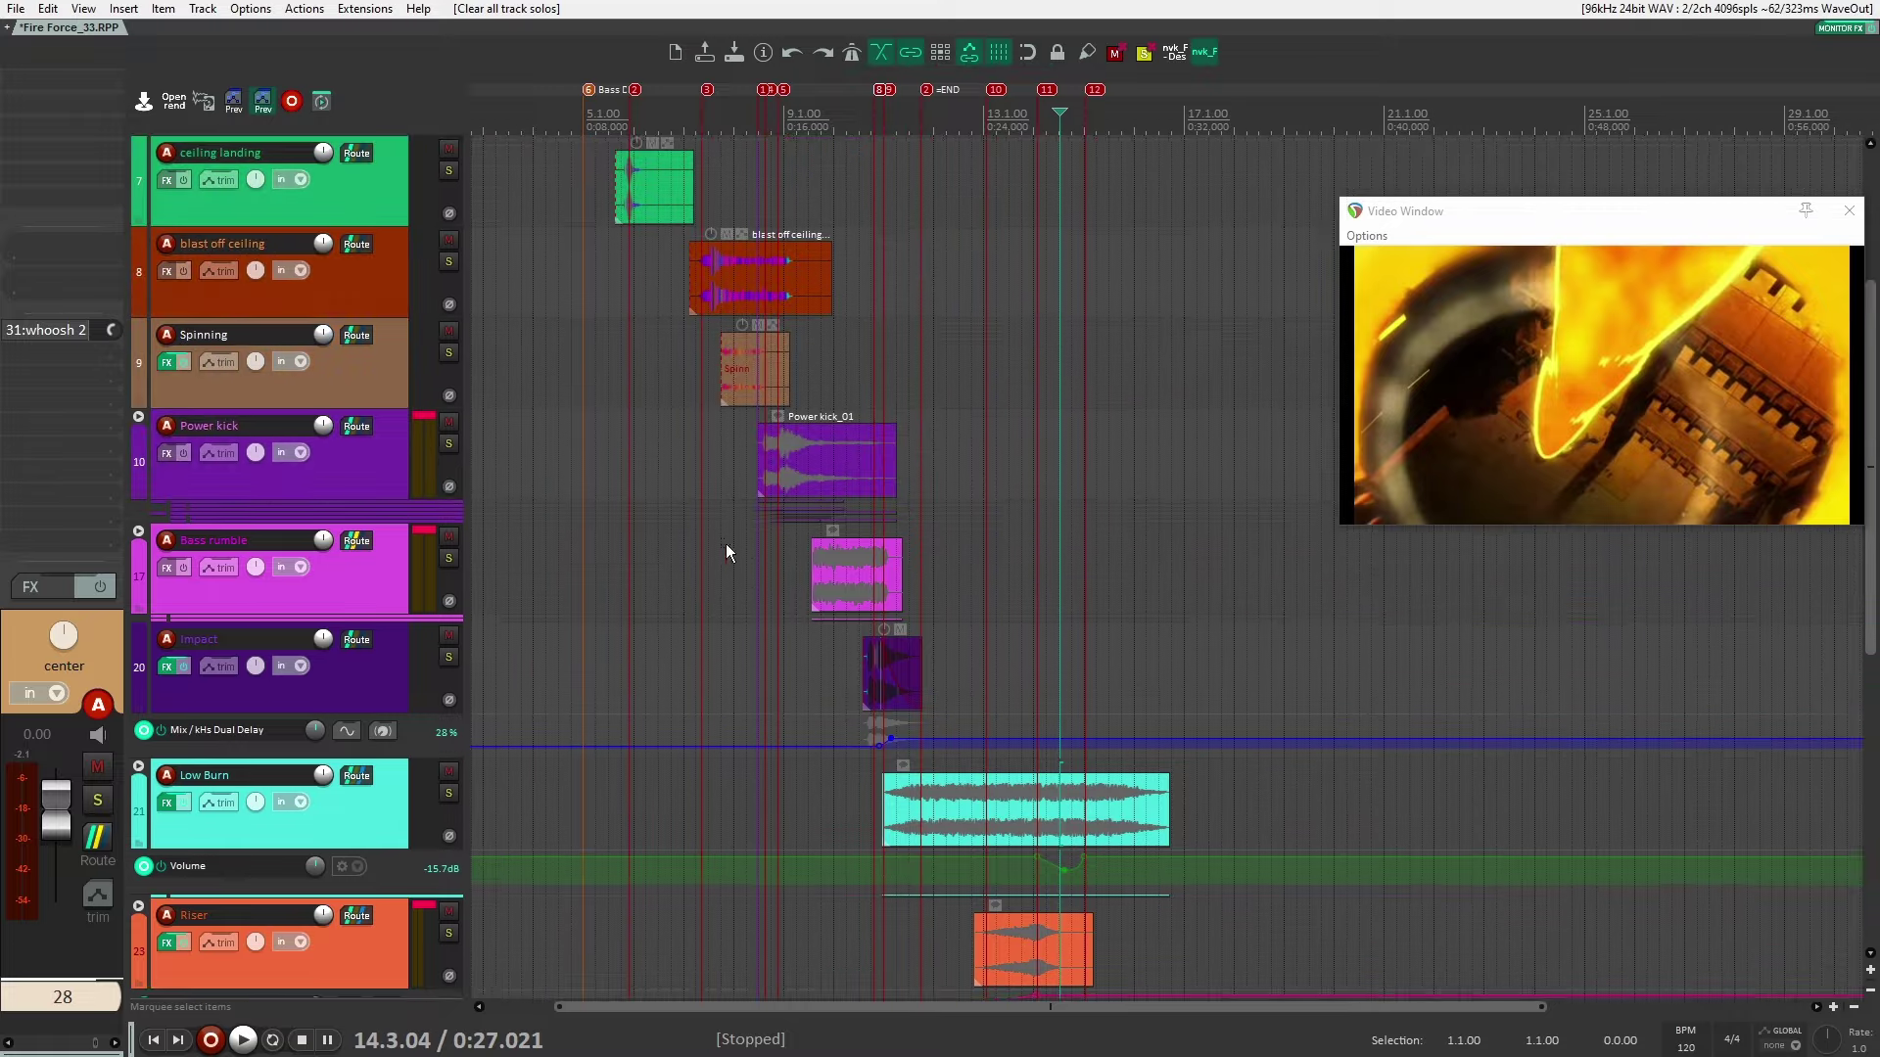
left_click_drag(726, 543, 1008, 825)
left_click(755, 544)
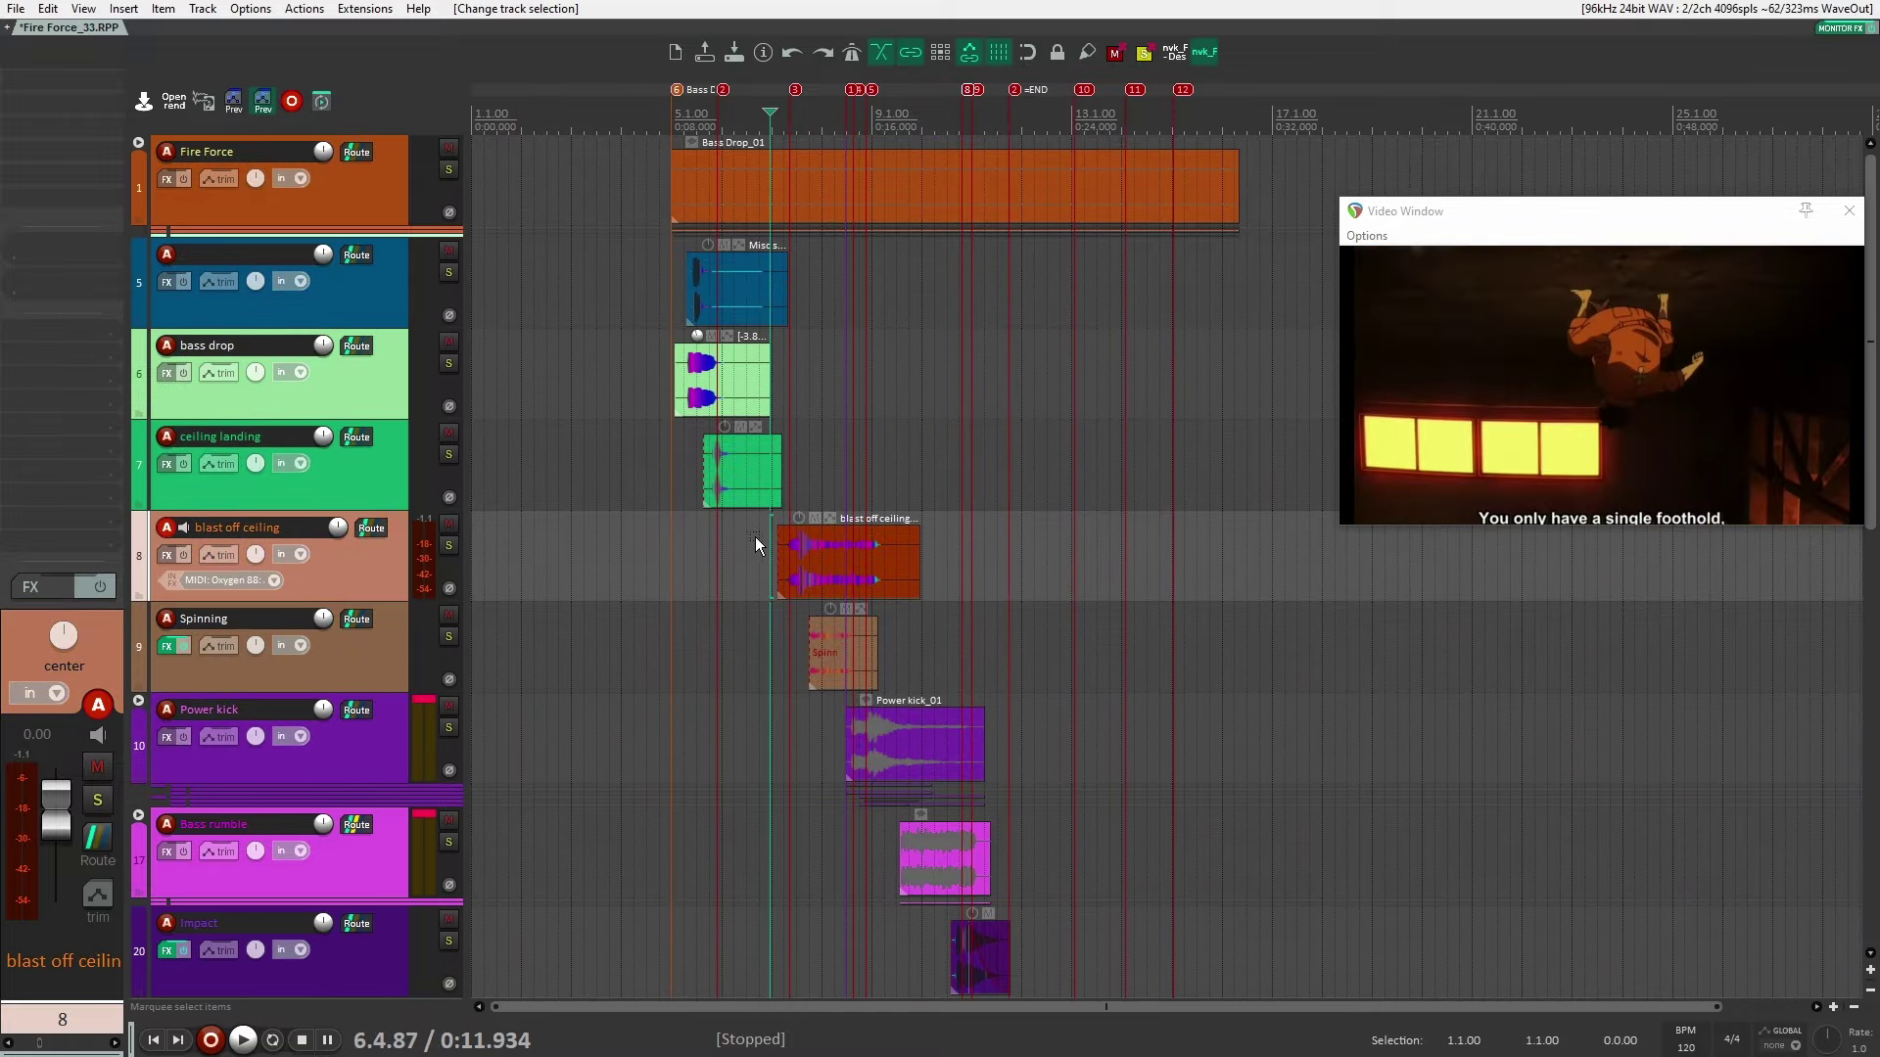
double_click(1598, 389)
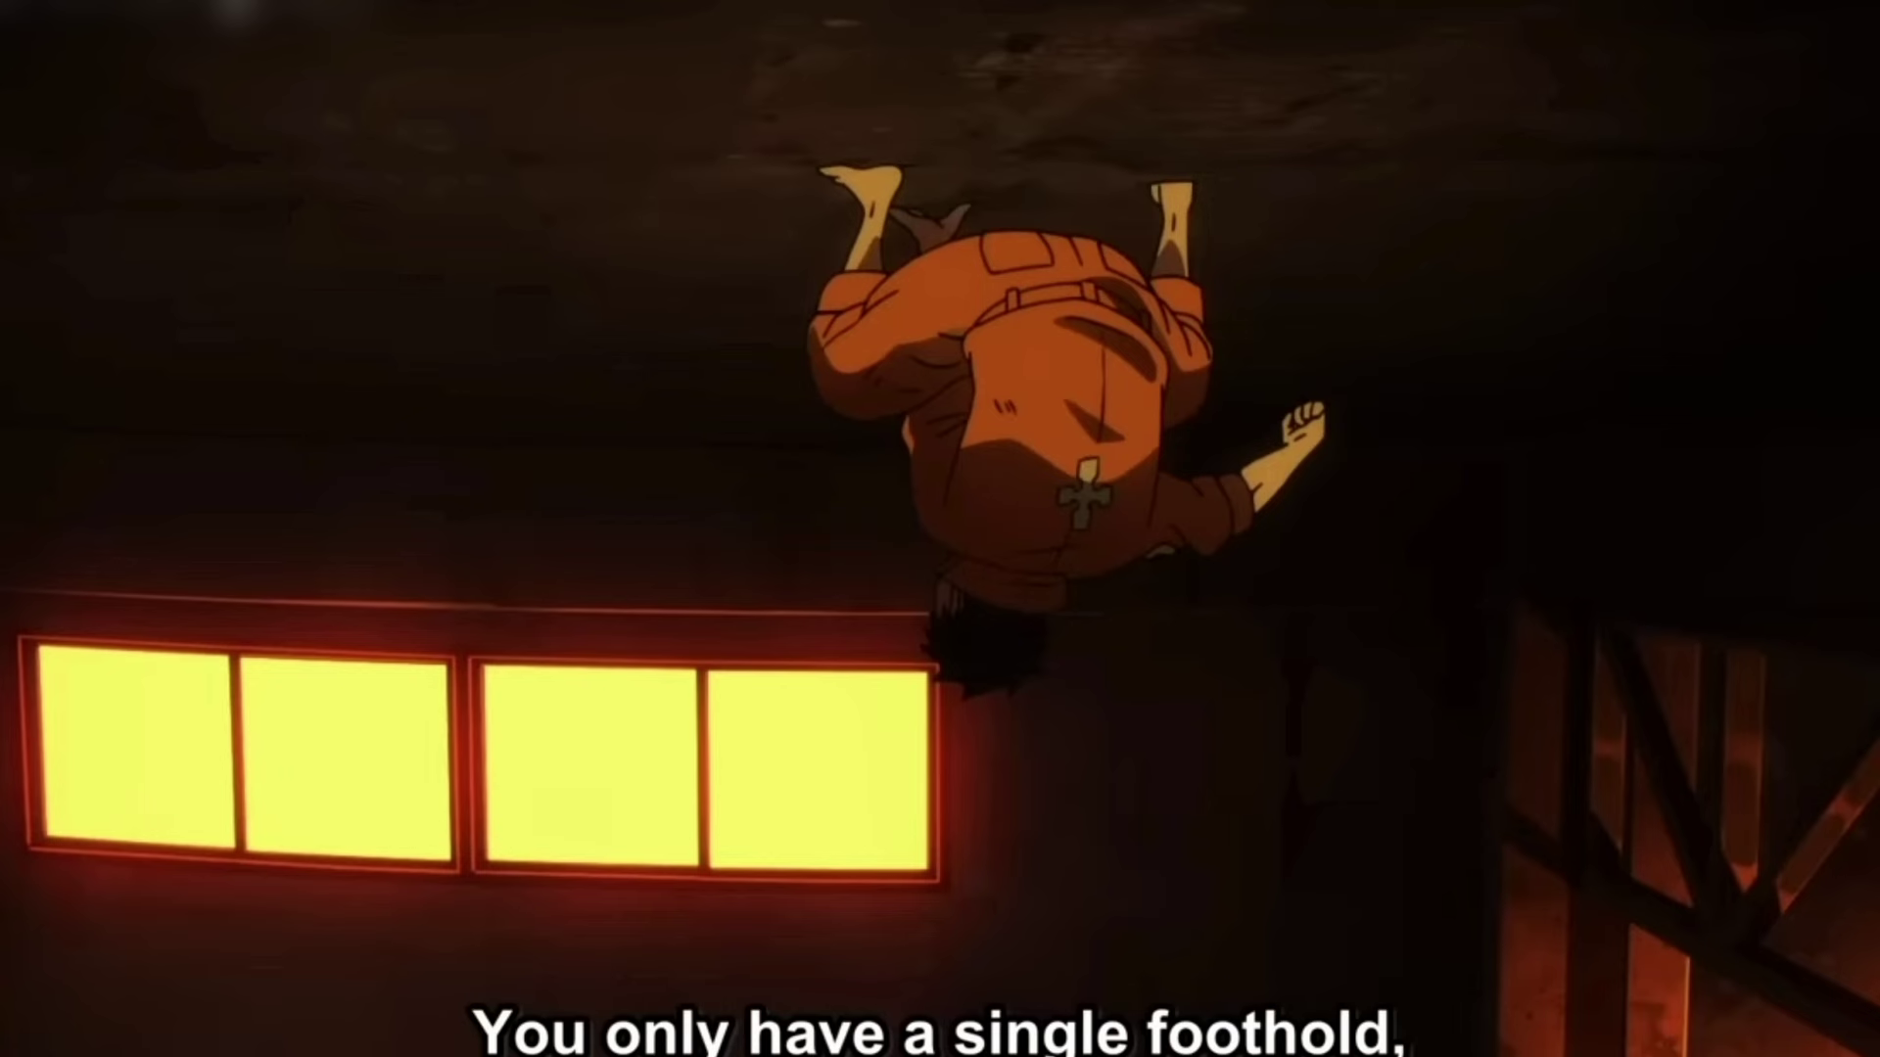